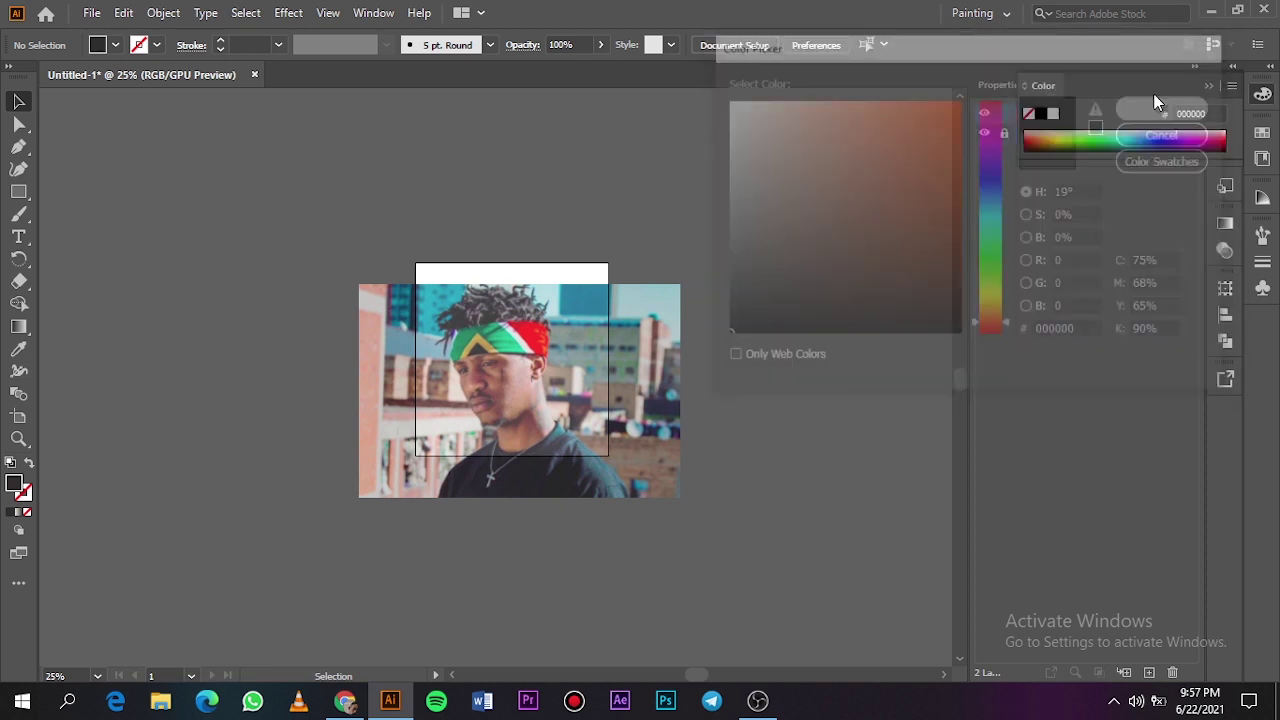
# Step: Draw a very thin black ellipse above the artboard, spanning the artboard's full width
pyautogui.hotkey('ctrl', '0')
pyautogui.scroll(3, 215, 202)
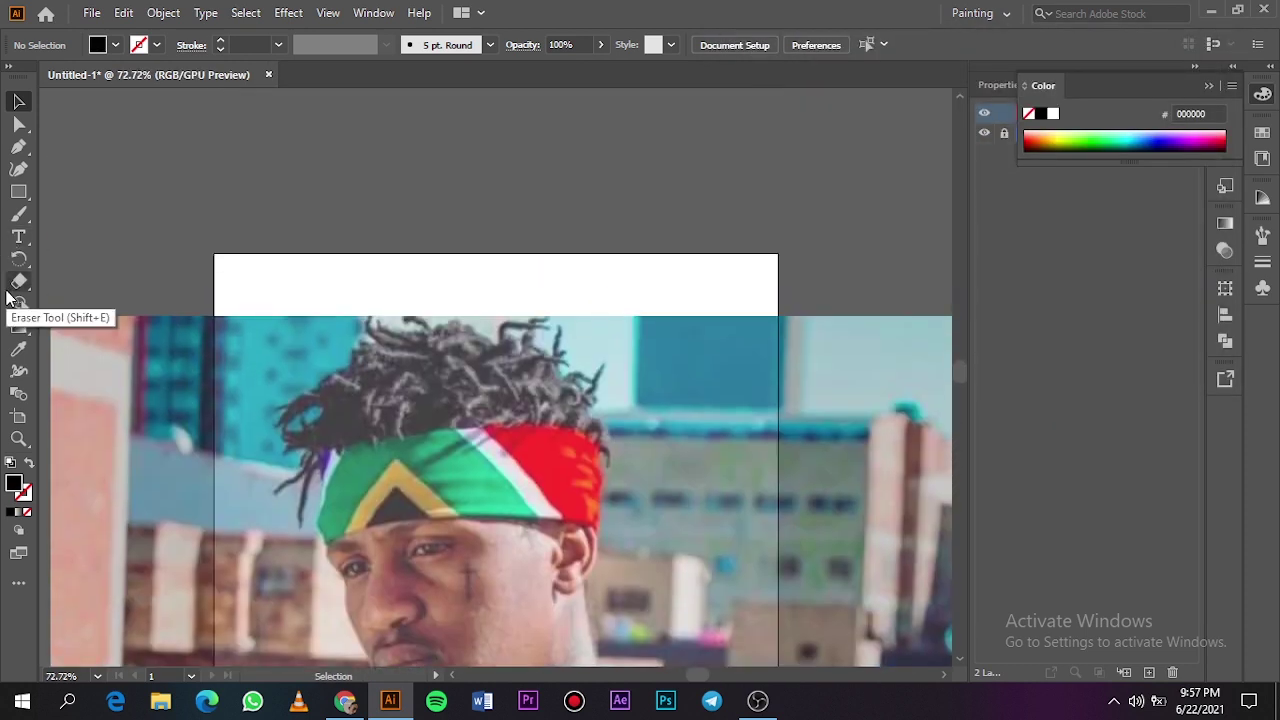
pyautogui.click(19, 191)
pyautogui.click(80, 211)
pyautogui.moveTo(215, 218)
pyautogui.mouseDown()
pyautogui.moveTo(751, 251)
pyautogui.moveTo(778, 221)
pyautogui.mouseUp()
pyautogui.scroll(15, 494, 226)
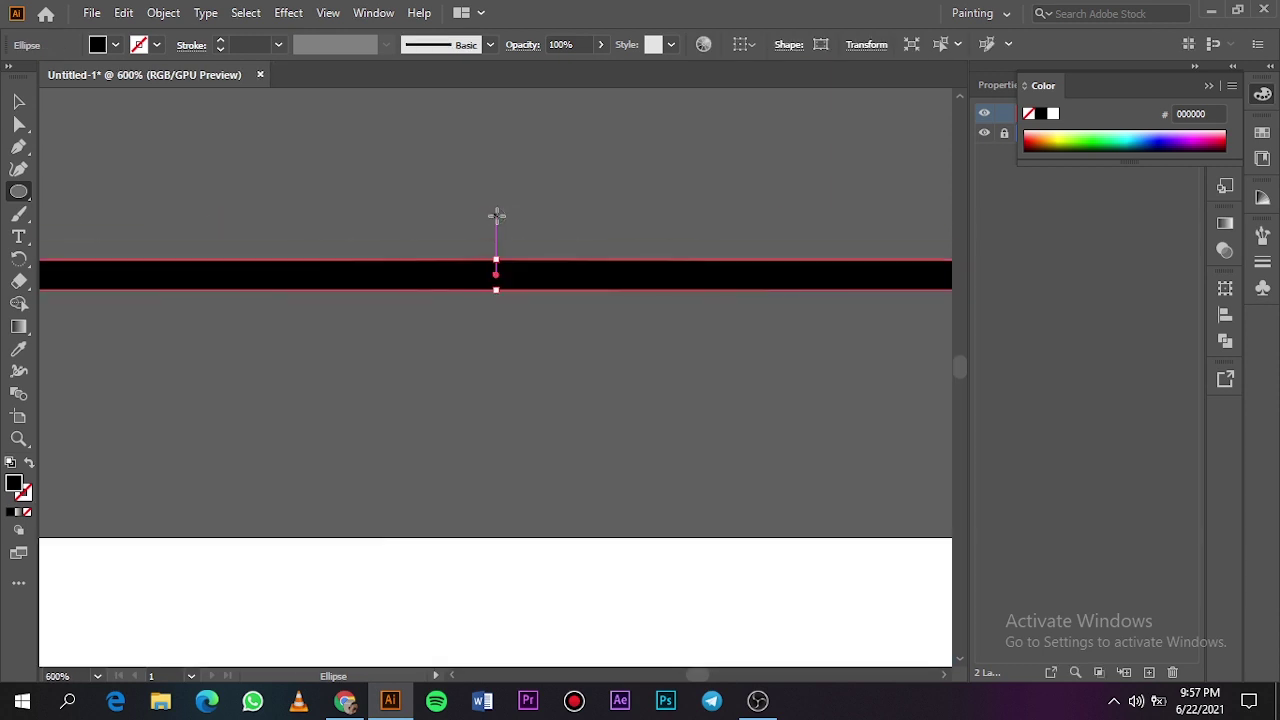
pyautogui.moveTo(513, 190); pyautogui.dragTo(514, 318)
# Step: Define a new art brush from the thin black ellipse
pyautogui.click(490, 44)
pyautogui.click(443, 191)
pyautogui.click(593, 484)
pyautogui.click(747, 586)
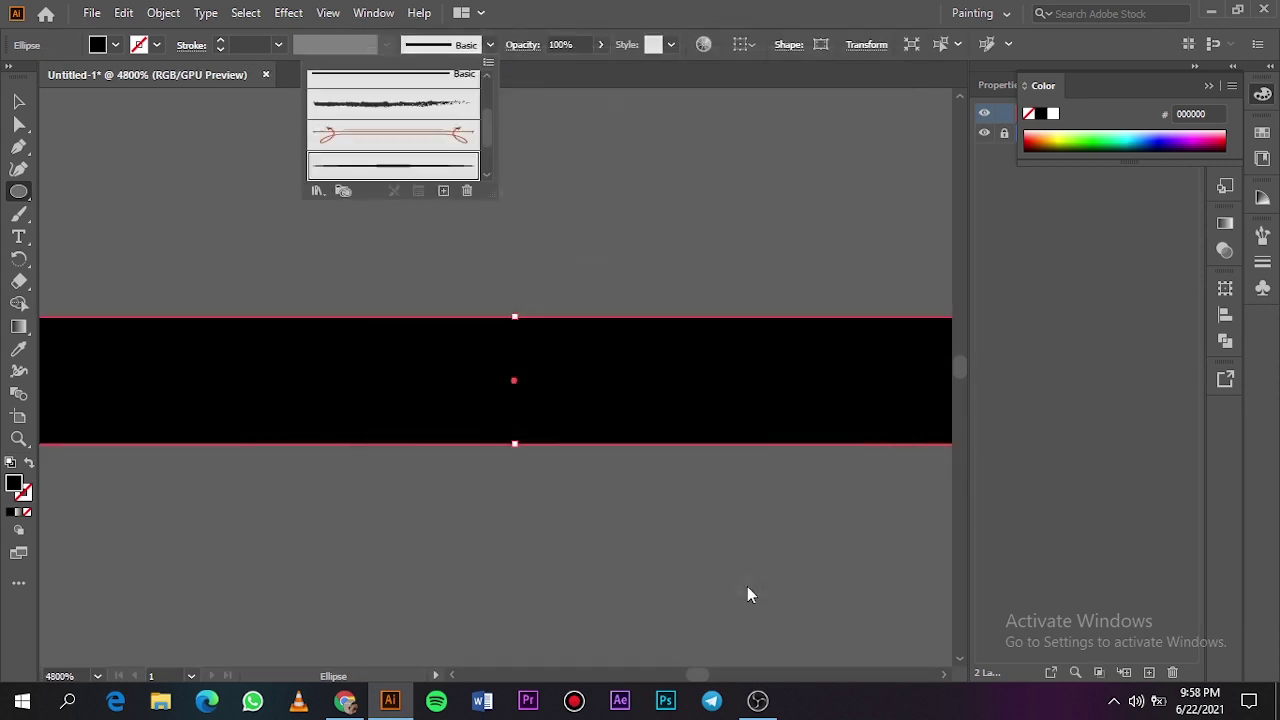
# Step: Paint a short curved test stroke with the new tapered brush on the empty canvas beside the artboard's upper right corner
pyautogui.hotkey('ctrl', '0')
pyautogui.press('b')
pyautogui.scroll(-2, 720, 553)
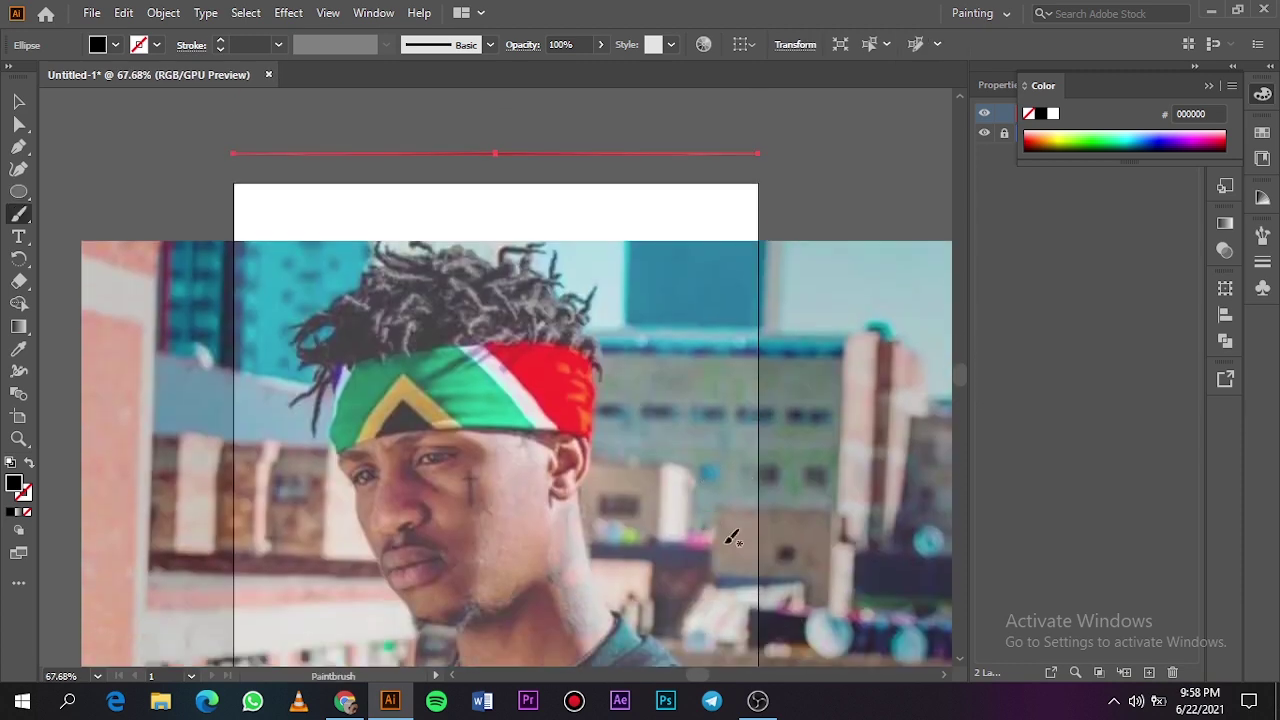
pyautogui.scroll(1, 806, 200)
pyautogui.keyDown('alt'); pyautogui.scroll(1, 797, 207); pyautogui.keyUp('alt')
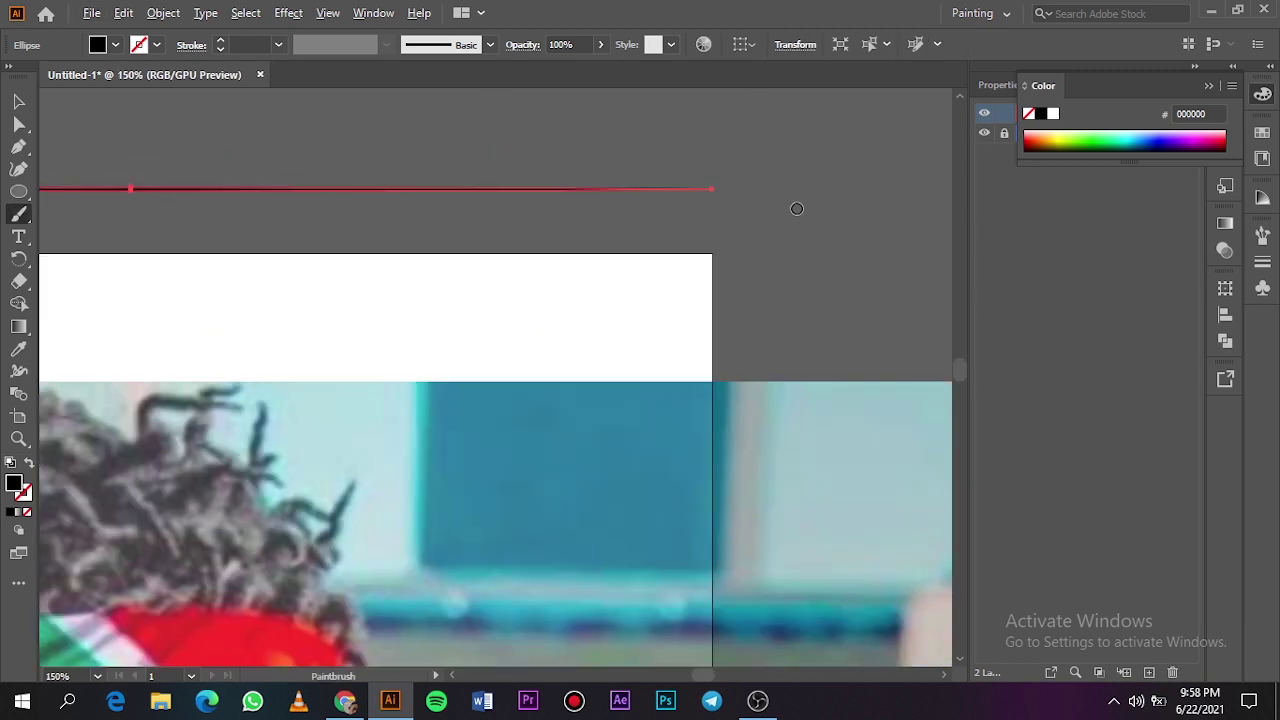
pyautogui.moveTo(771, 208); pyautogui.dragTo(856, 443)
# Step: Trace the ear's lobe, outer rim and inner folds over the photo with the Paintbrush
pyautogui.keyDown('alt'); pyautogui.scroll(1, 853, 450); pyautogui.keyUp('alt')
pyautogui.scroll(-5, 857, 449)
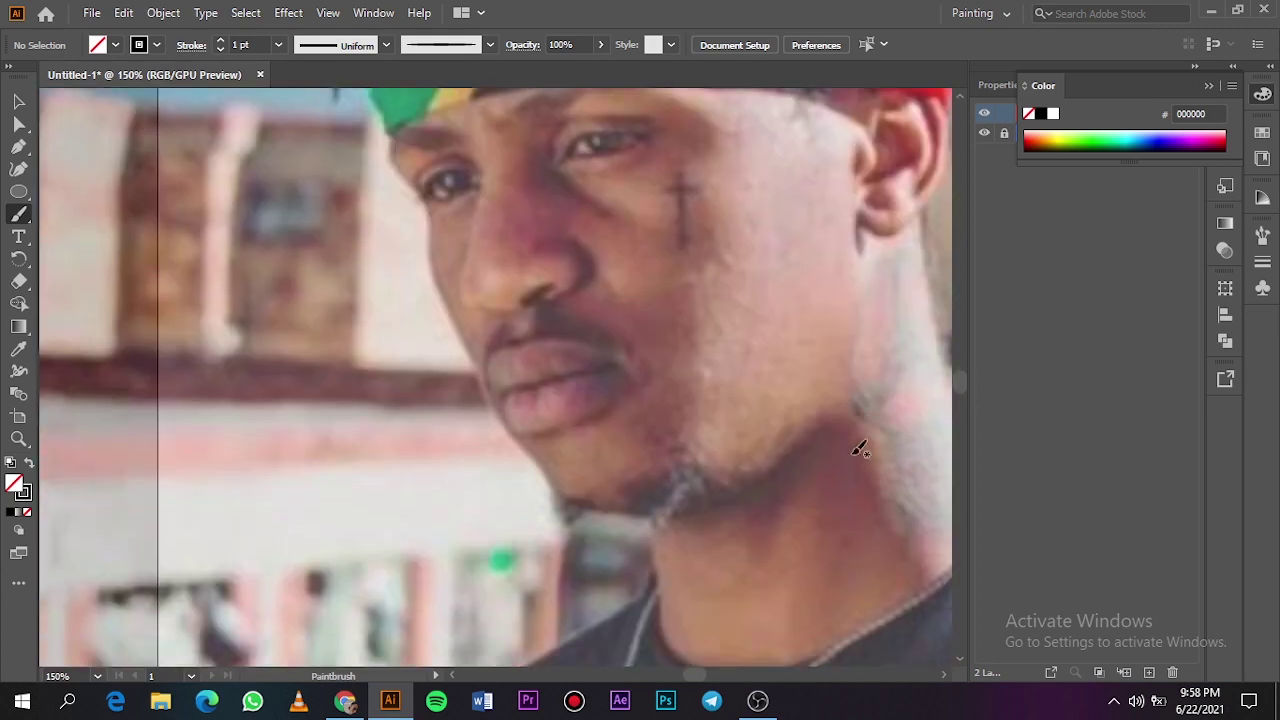
pyautogui.hscroll(1, 851, 457)
pyautogui.scroll(4, 860, 420)
pyautogui.scroll(-1, 874, 368)
pyautogui.keyDown('alt'); pyautogui.scroll(2, 876, 364); pyautogui.keyUp('alt')
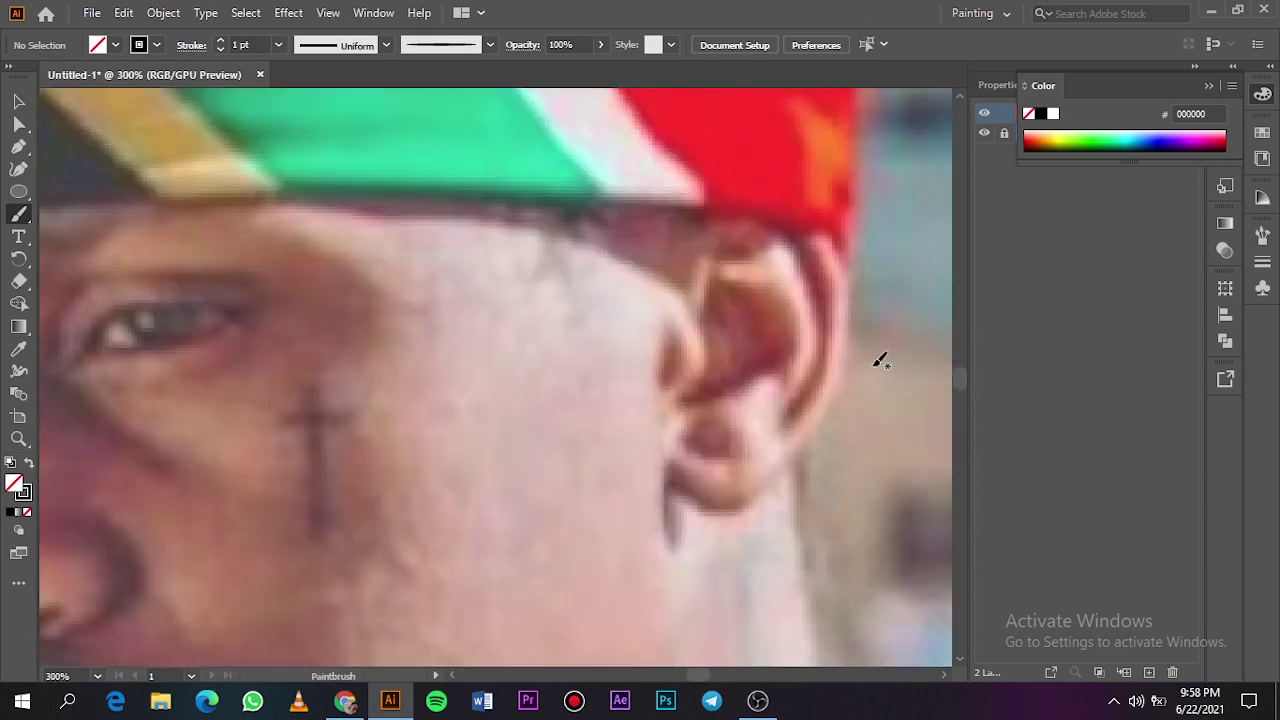
pyautogui.keyDown('alt'); pyautogui.scroll(-1, 873, 369); pyautogui.keyUp('alt')
pyautogui.scroll(-2, 875, 364)
pyautogui.hscroll(2, 875, 364)
pyautogui.scroll(2, 875, 364)
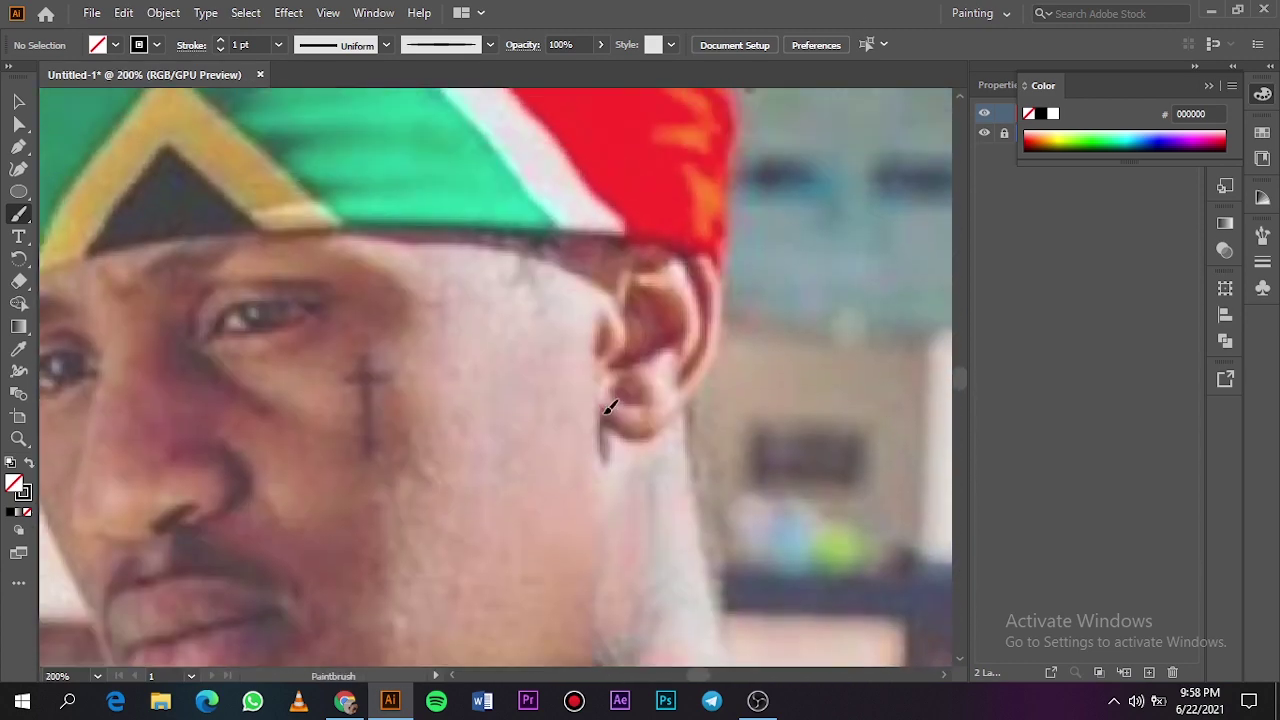
pyautogui.moveTo(693, 385)
pyautogui.mouseDown()
pyautogui.moveTo(688, 395)
pyautogui.moveTo(712, 376)
pyautogui.mouseUp()
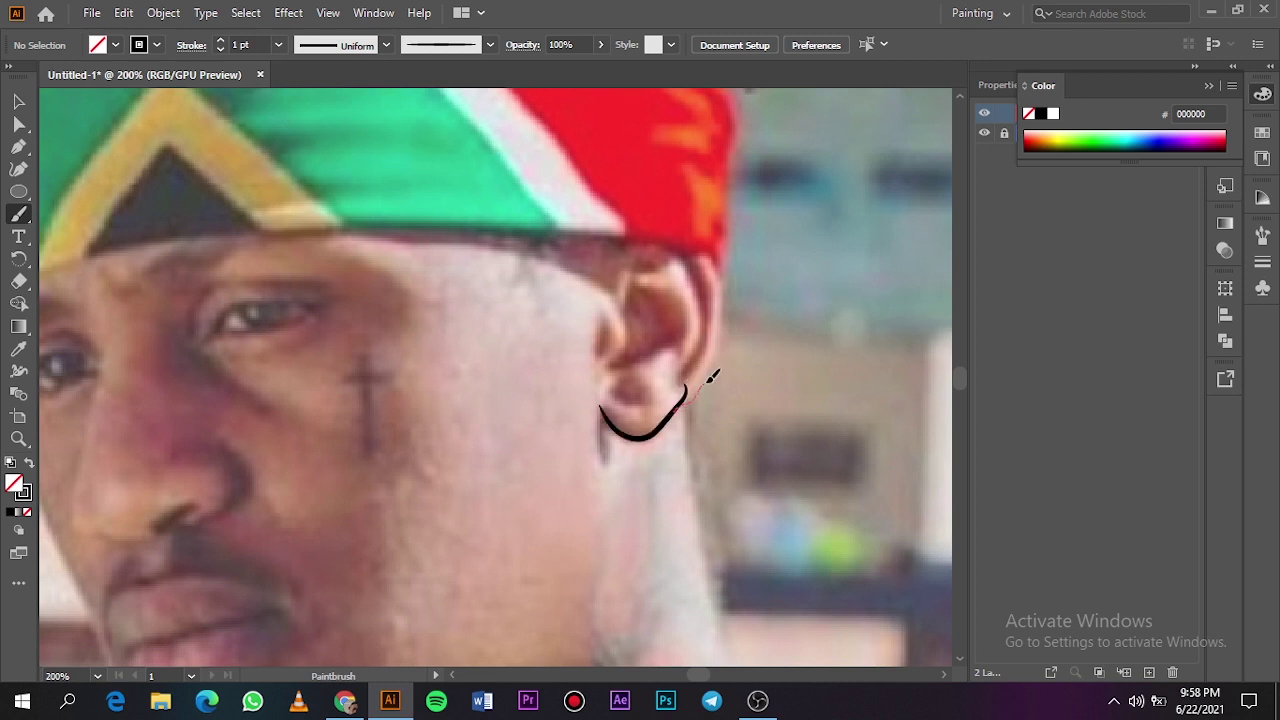
pyautogui.moveTo(707, 244)
pyautogui.mouseDown()
pyautogui.moveTo(677, 250)
pyautogui.moveTo(632, 222)
pyautogui.mouseUp()
pyautogui.moveTo(704, 289); pyautogui.dragTo(684, 378)
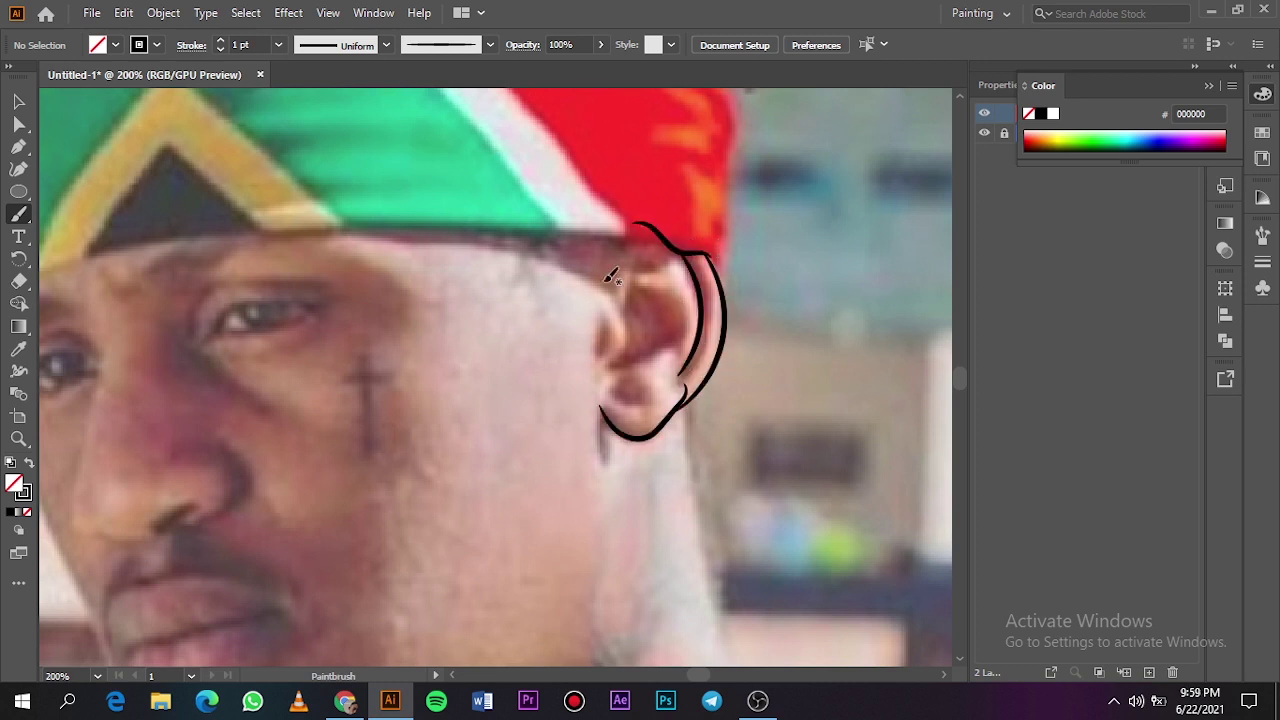
pyautogui.moveTo(604, 282)
pyautogui.mouseDown()
pyautogui.moveTo(624, 342)
pyautogui.moveTo(602, 375)
pyautogui.moveTo(684, 341)
pyautogui.moveTo(627, 298)
pyautogui.mouseUp()
pyautogui.moveTo(650, 254)
pyautogui.mouseDown()
pyautogui.moveTo(622, 318)
pyautogui.moveTo(661, 253)
pyautogui.mouseUp()
# Step: Trace the headband's lower edge from the top of the ear across the forehead to its far end
pyautogui.hscroll(-2, 682, 254)
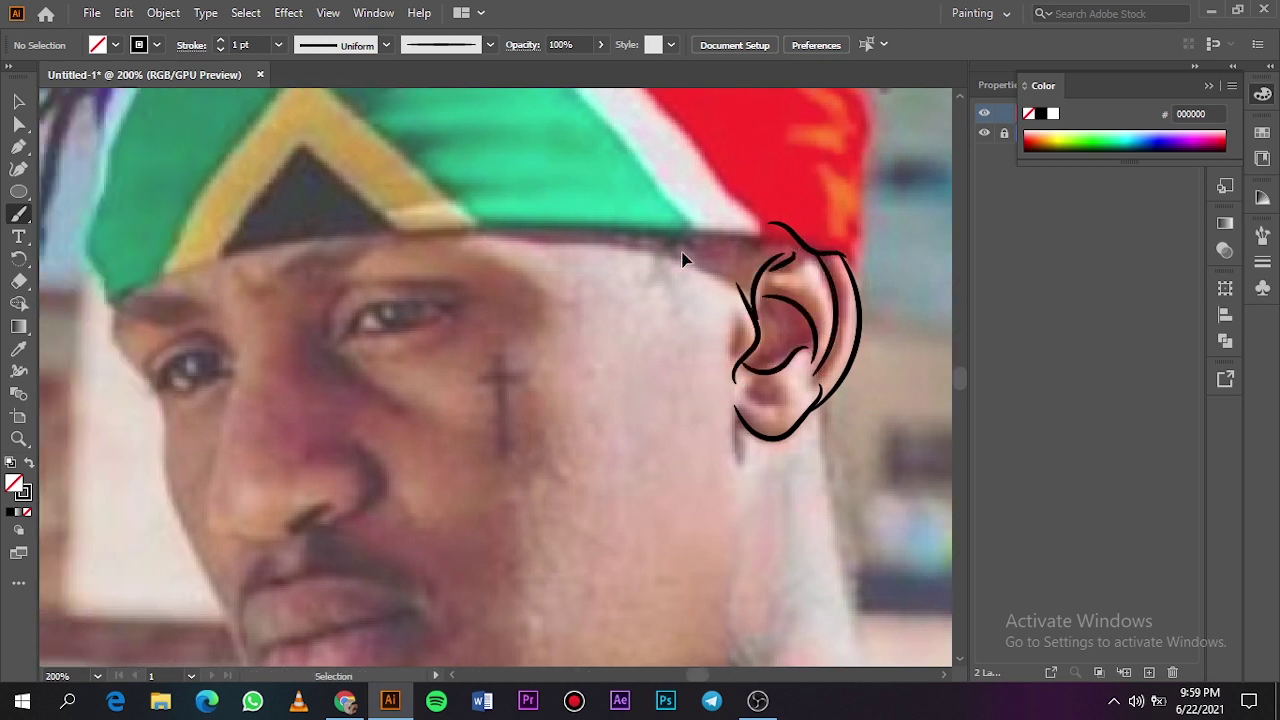
pyautogui.moveTo(806, 249); pyautogui.dragTo(765, 242)
pyautogui.moveTo(438, 227); pyautogui.dragTo(309, 231)
pyautogui.moveTo(118, 302); pyautogui.dragTo(114, 310)
# Step: Paint the short curve of the forehead's edge from the far end of the headband down beside the eye
pyautogui.scroll(-2, 810, 245)
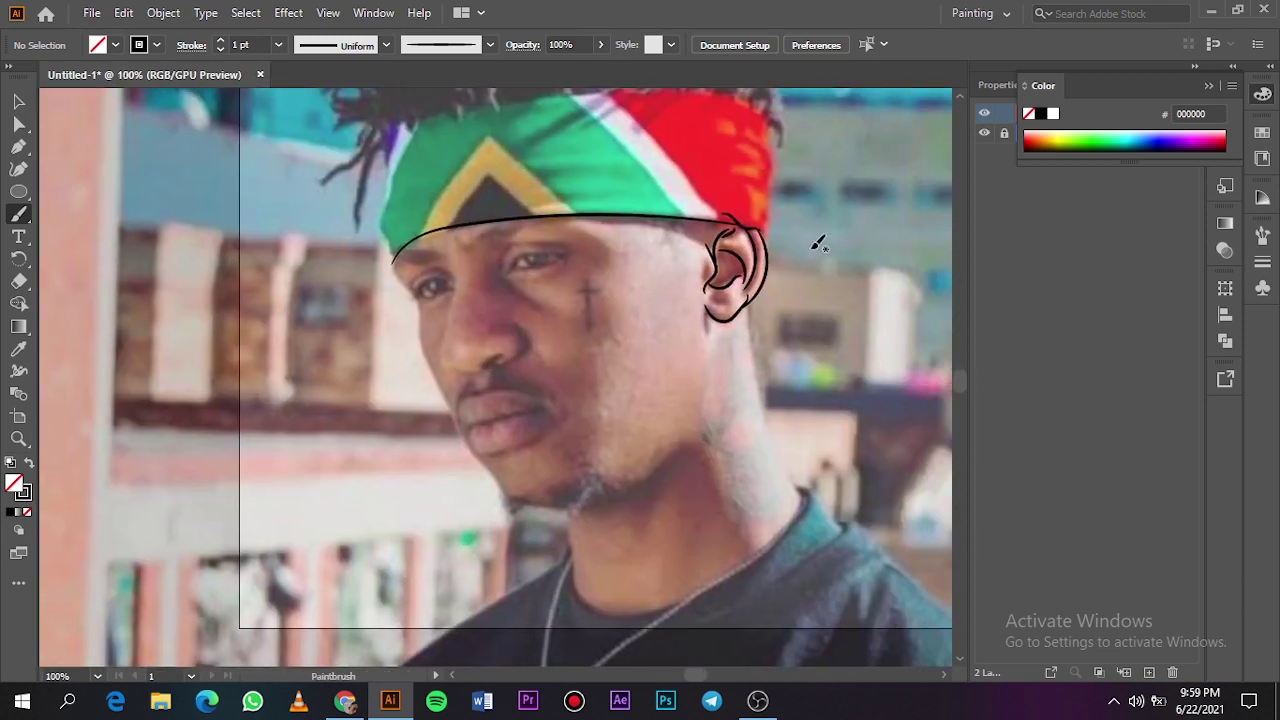
pyautogui.scroll(1, 800, 255)
pyautogui.scroll(5, 440, 280)
pyautogui.scroll(-3, 441, 282)
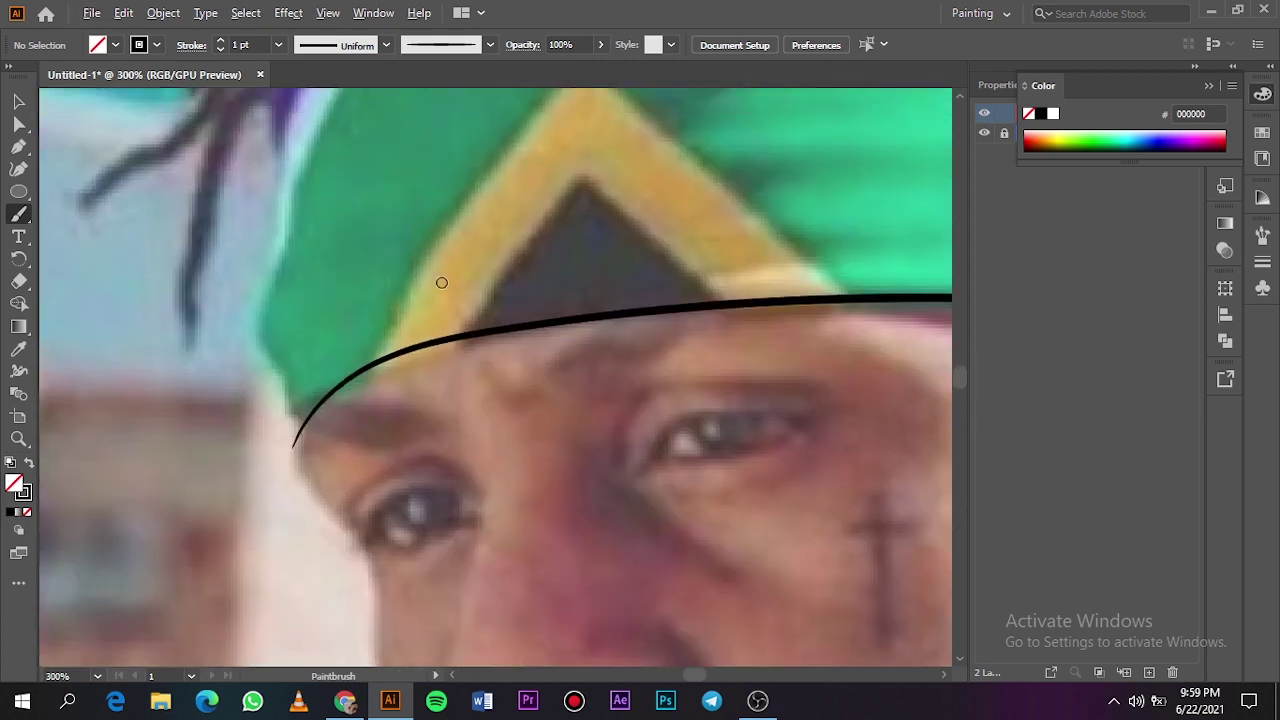
pyautogui.scroll(-2, 329, 480)
pyautogui.scroll(3, 343, 523)
pyautogui.moveTo(343, 523)
pyautogui.mouseDown()
pyautogui.moveTo(342, 475)
pyautogui.moveTo(399, 446)
pyautogui.moveTo(350, 502)
pyautogui.moveTo(362, 470)
pyautogui.mouseUp()
pyautogui.hotkey('ctrl', 'z')
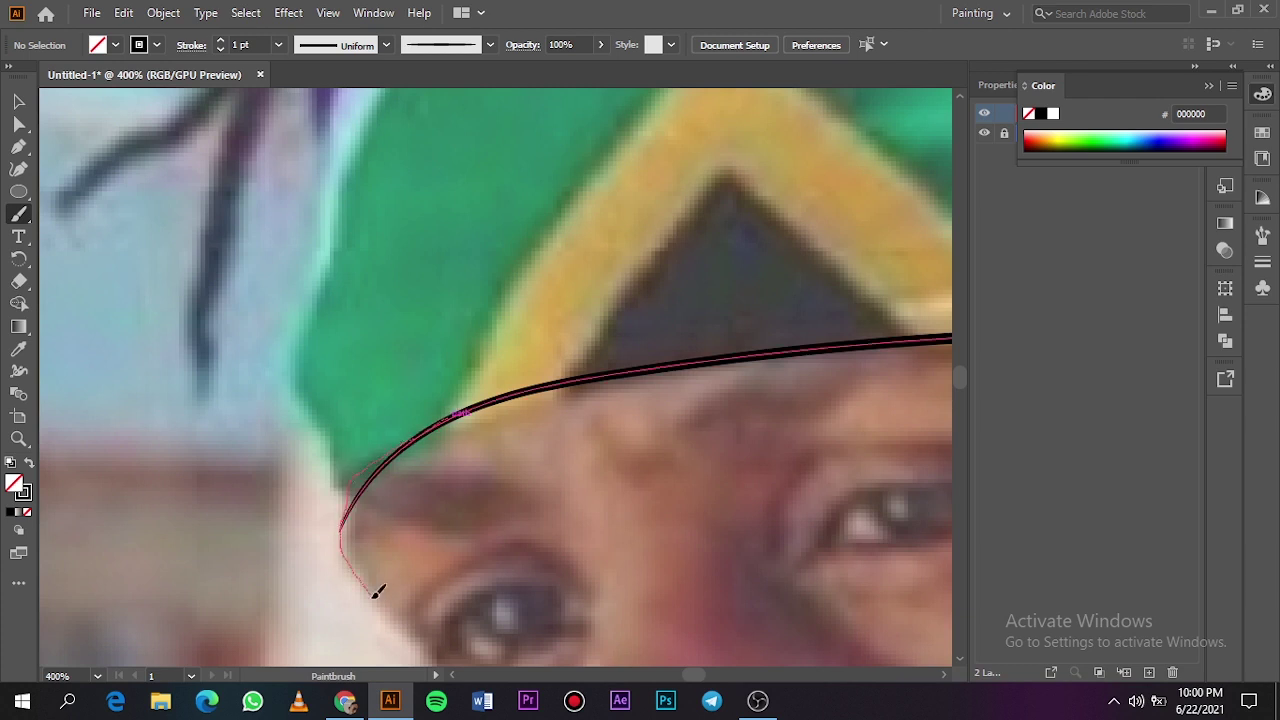
pyautogui.moveTo(376, 592); pyautogui.dragTo(377, 594)
# Step: Trace the headband's green side edge from the hairline down to the forehead, with a small fabric fold
pyautogui.scroll(-1, 343, 406)
pyautogui.scroll(3, 437, 262)
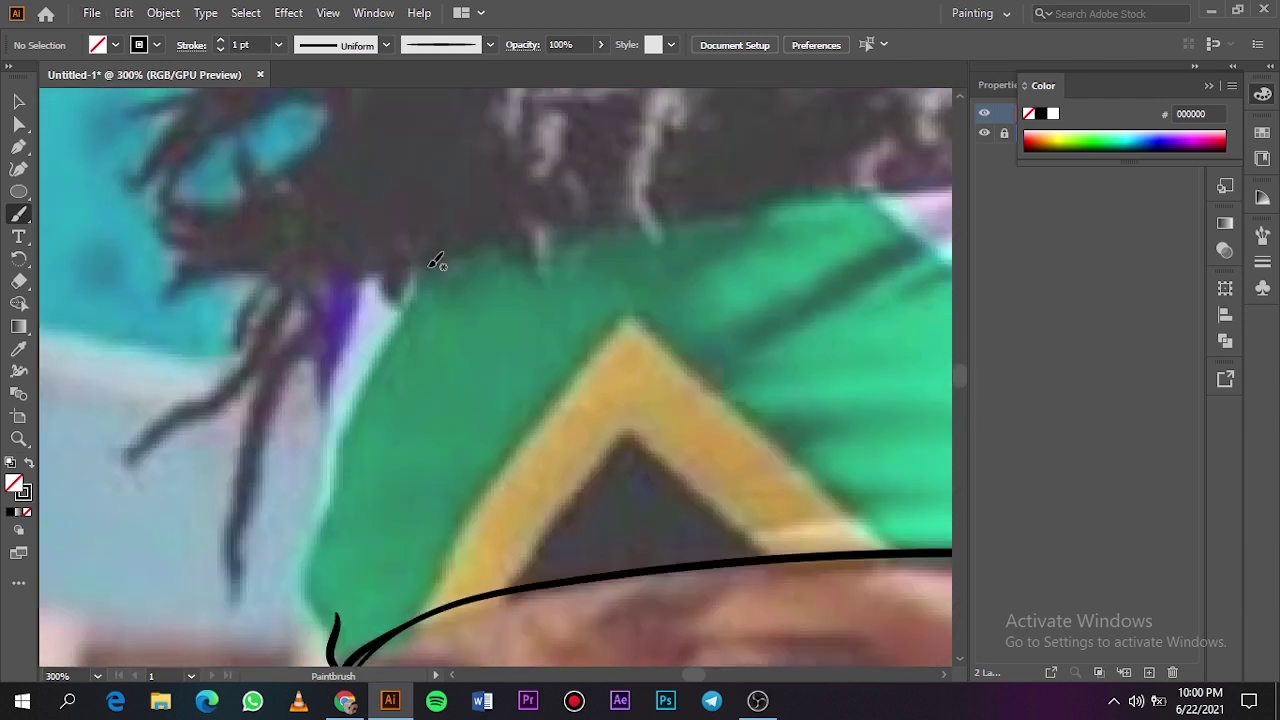
pyautogui.moveTo(367, 386)
pyautogui.mouseDown()
pyautogui.moveTo(312, 607)
pyautogui.moveTo(335, 648)
pyautogui.mouseUp()
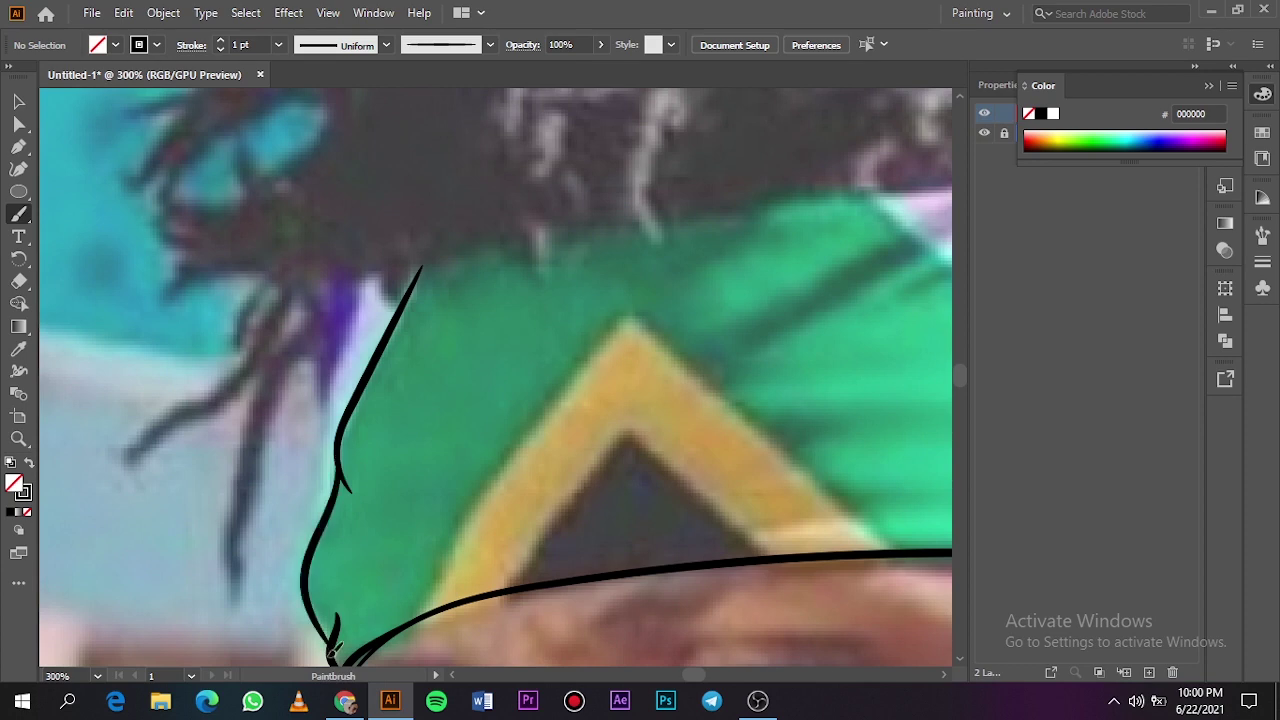
# Step: Trace the headband's red side edge from the ear up toward the hairline as overlapping fold strokes
pyautogui.hotkey('ctrl', '0')
pyautogui.scroll(5, 592, 332)
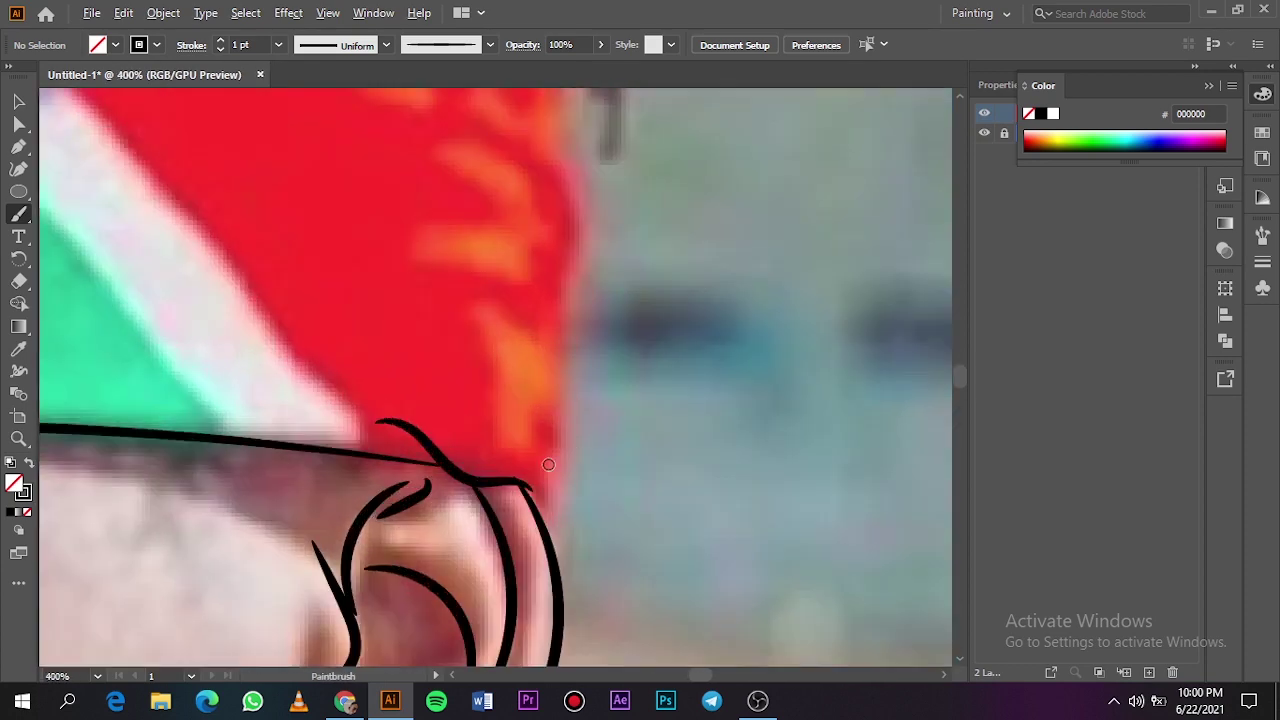
pyautogui.scroll(-2, 543, 575)
pyautogui.moveTo(550, 572)
pyautogui.mouseDown()
pyautogui.moveTo(549, 489)
pyautogui.moveTo(567, 440)
pyautogui.mouseUp()
pyautogui.moveTo(558, 394); pyautogui.dragTo(534, 338)
pyautogui.hotkey('ctrl', 'z')
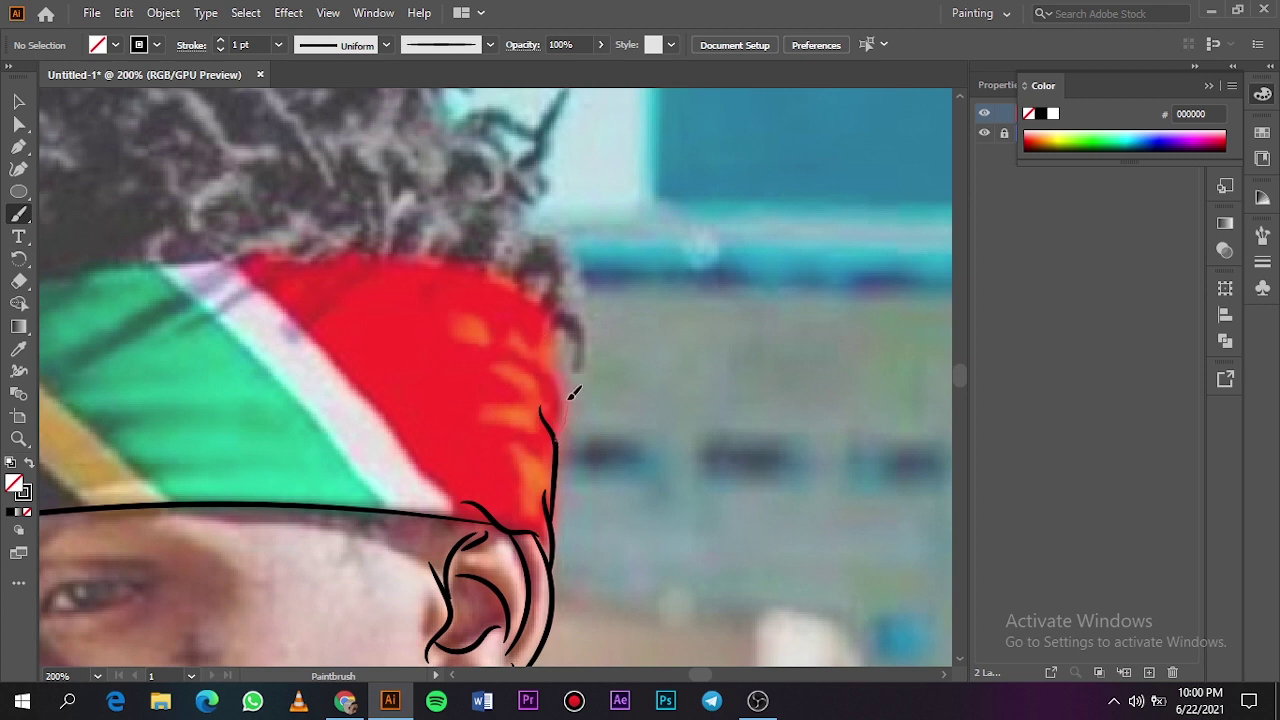
pyautogui.moveTo(570, 396); pyautogui.dragTo(554, 345)
# Step: Trace the headband's upper edge along the hairline with wavy strokes around the hair strands, joining both side edges
pyautogui.hscroll(-5, 510, 284)
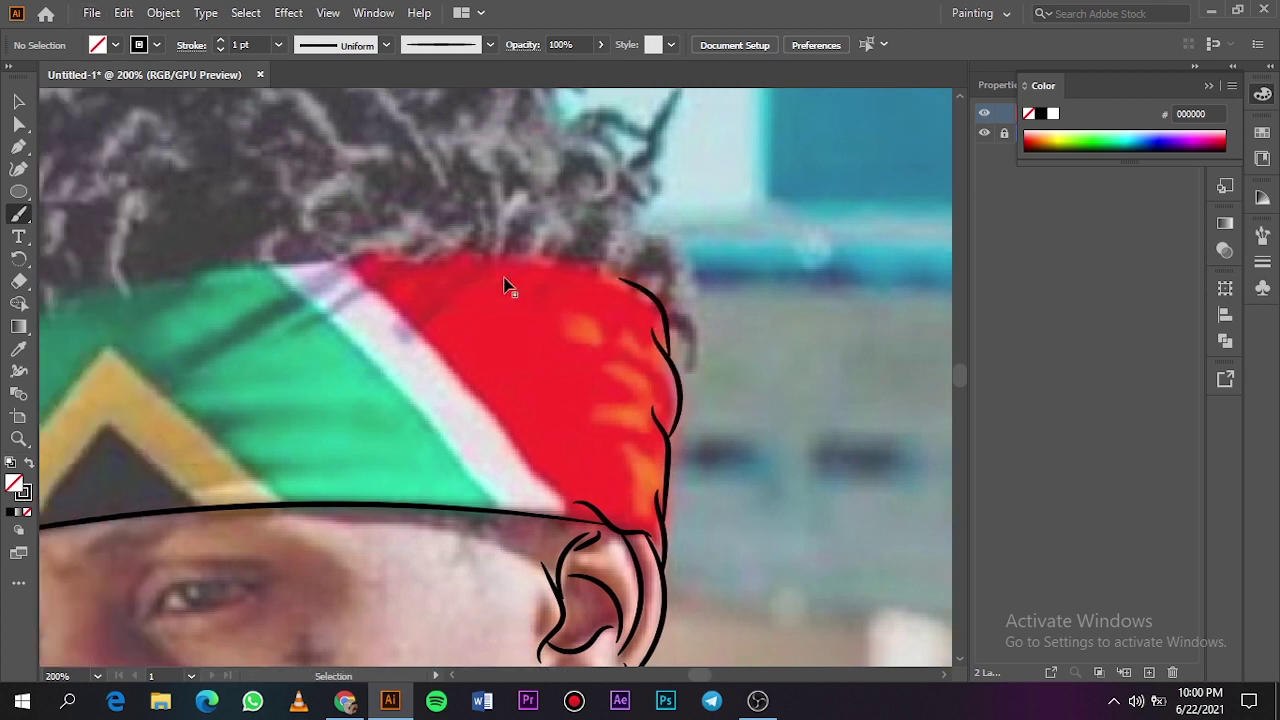
pyautogui.moveTo(805, 270)
pyautogui.mouseDown()
pyautogui.moveTo(728, 257)
pyautogui.moveTo(718, 243)
pyautogui.mouseUp()
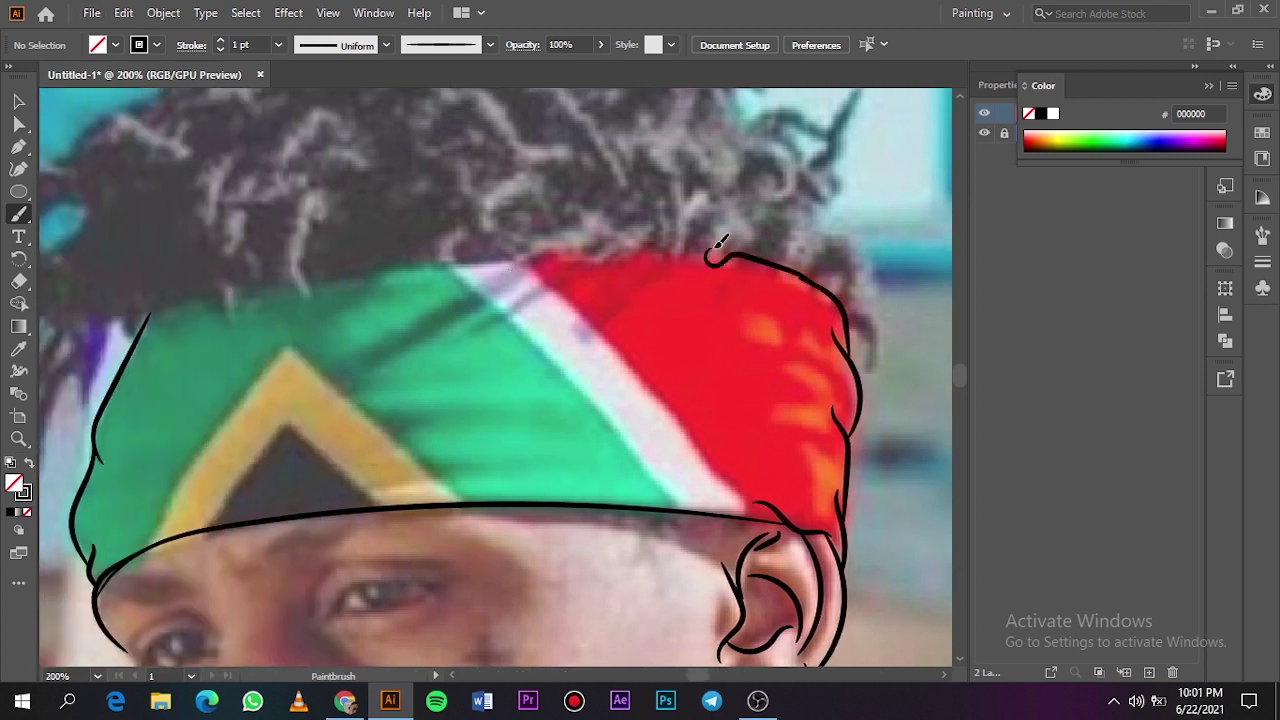
pyautogui.moveTo(642, 253); pyautogui.dragTo(646, 254)
pyautogui.scroll(4, 722, 264)
pyautogui.moveTo(568, 208)
pyautogui.mouseDown()
pyautogui.moveTo(634, 191)
pyautogui.moveTo(680, 226)
pyautogui.mouseUp()
pyautogui.scroll(-5, 728, 244)
pyautogui.scroll(1, 724, 243)
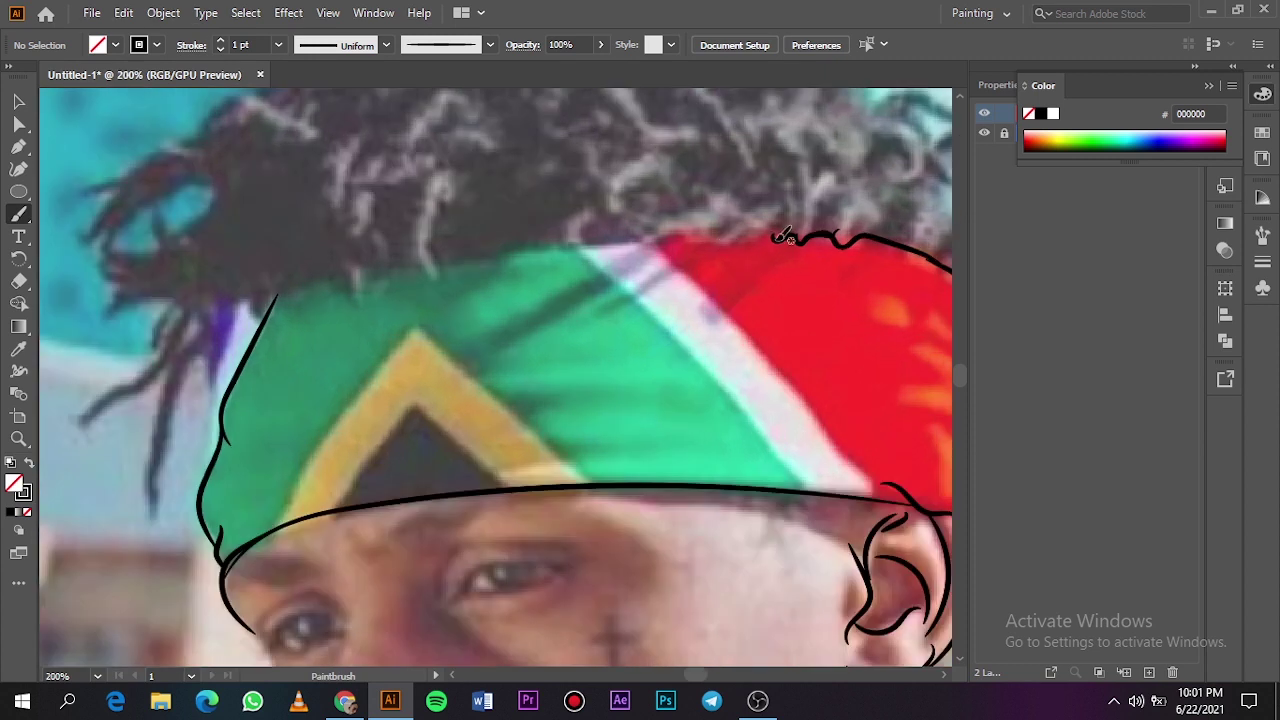
pyautogui.moveTo(800, 236)
pyautogui.mouseDown()
pyautogui.moveTo(524, 246)
pyautogui.moveTo(430, 277)
pyautogui.moveTo(362, 267)
pyautogui.moveTo(363, 306)
pyautogui.moveTo(332, 272)
pyautogui.moveTo(343, 272)
pyautogui.moveTo(283, 292)
pyautogui.moveTo(239, 271)
pyautogui.moveTo(250, 284)
pyautogui.moveTo(313, 249)
pyautogui.moveTo(352, 249)
pyautogui.mouseUp()
pyautogui.hotkey('ctrl', 'z')
pyautogui.scroll(2, 310, 297)
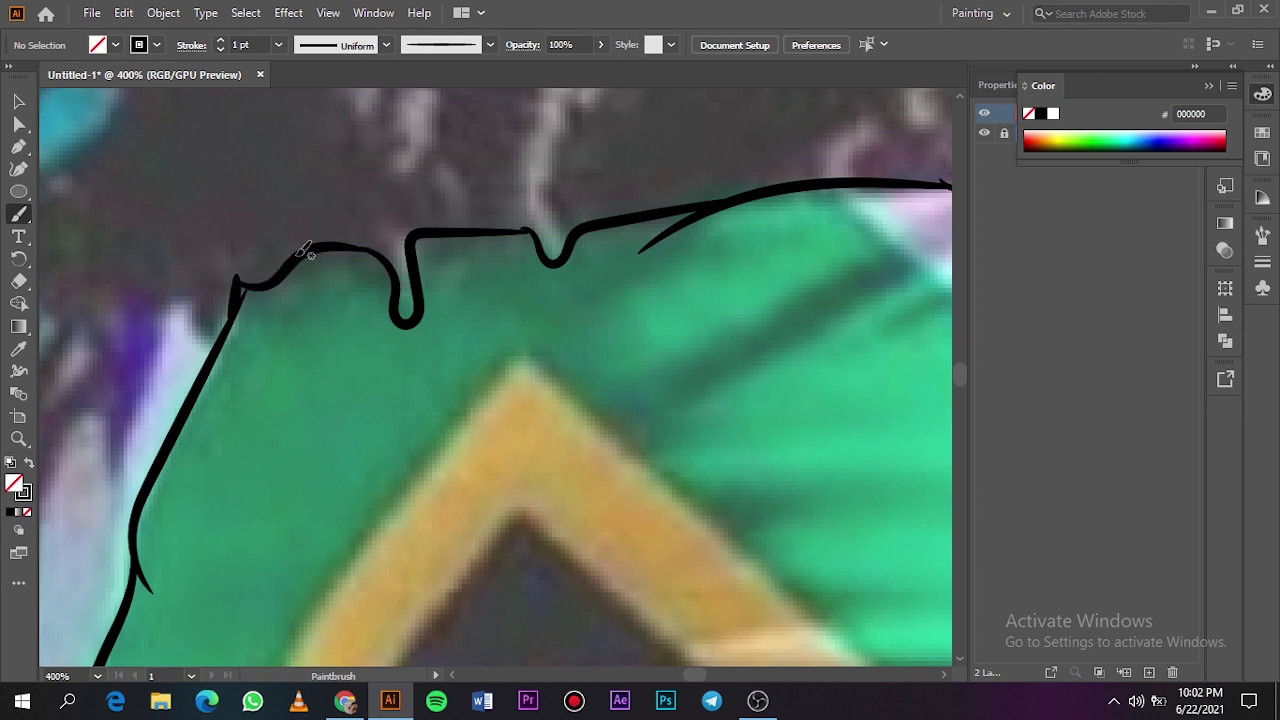
# Step: Hide the photo on Layer 1 to review the line work, and show it again
pyautogui.hotkey('ctrl', '0')
pyautogui.scroll(-1, 680, 337)
pyautogui.click(1262, 93)
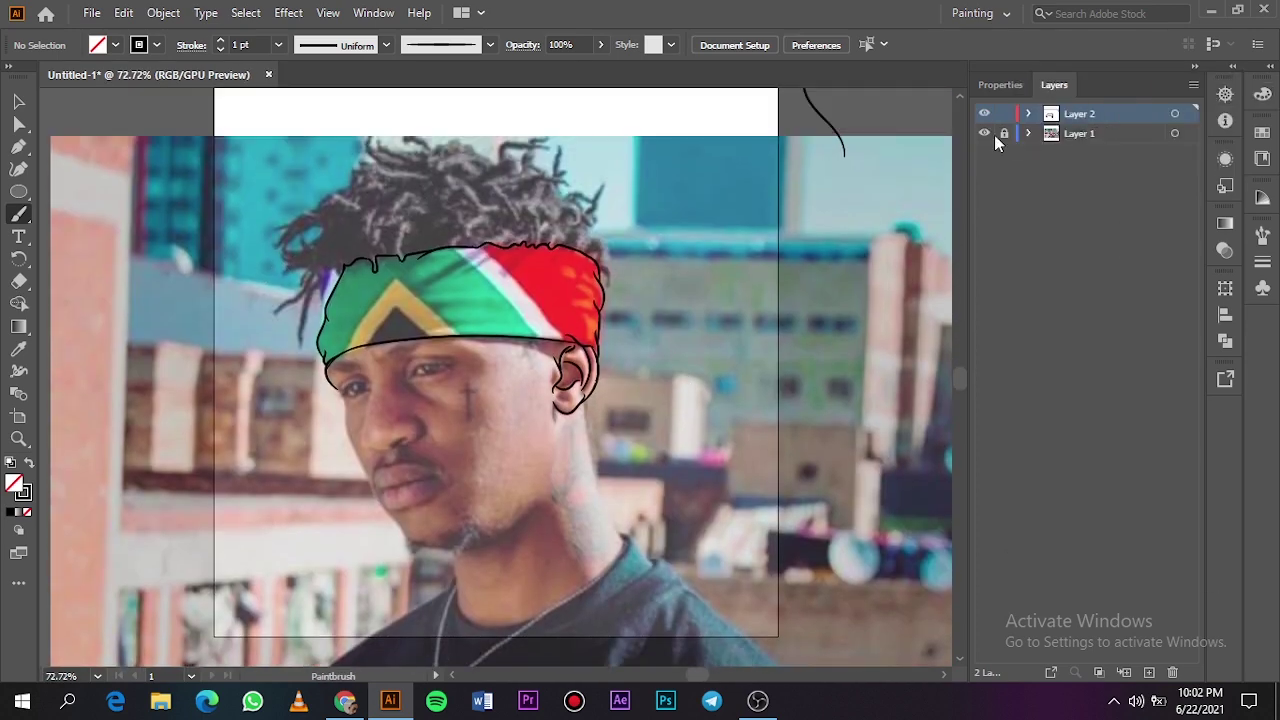
pyautogui.click(984, 133)
pyautogui.click(984, 133)
pyautogui.scroll(-1, 578, 355)
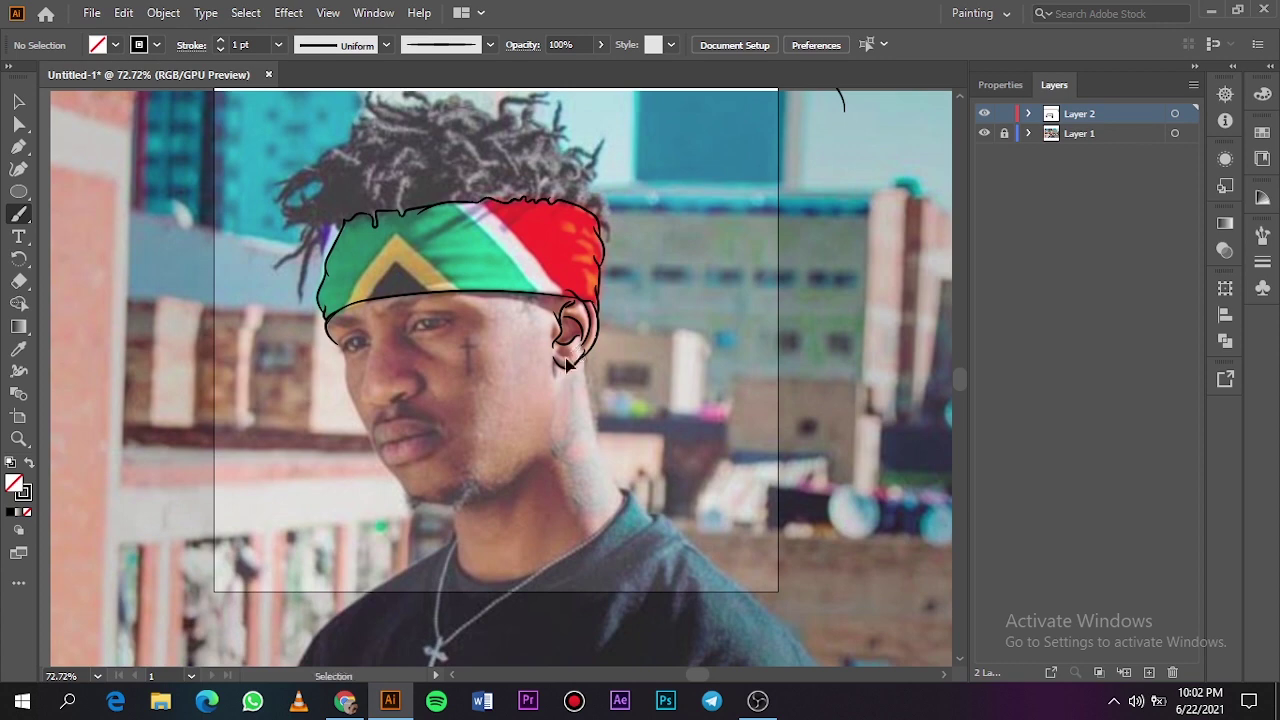
pyautogui.scroll(-2, 570, 356)
pyautogui.scroll(1, 568, 357)
pyautogui.scroll(1, 566, 358)
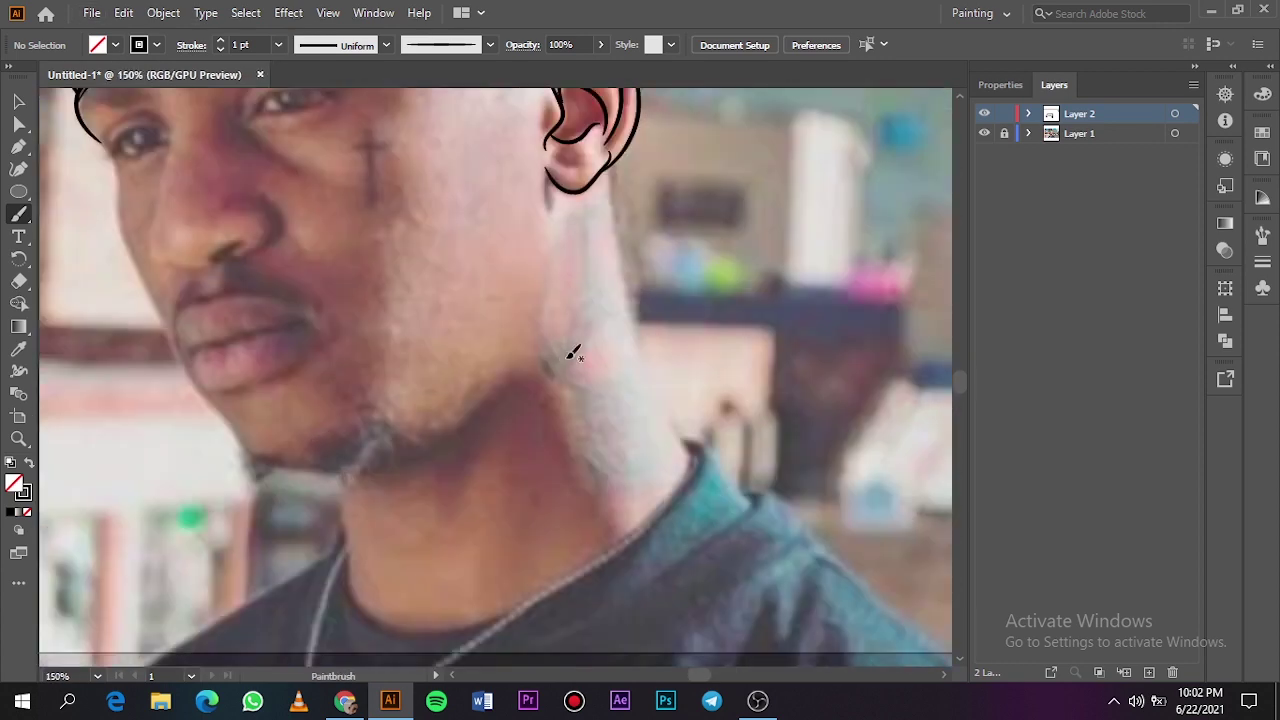
pyautogui.moveTo(618, 220); pyautogui.dragTo(651, 362)
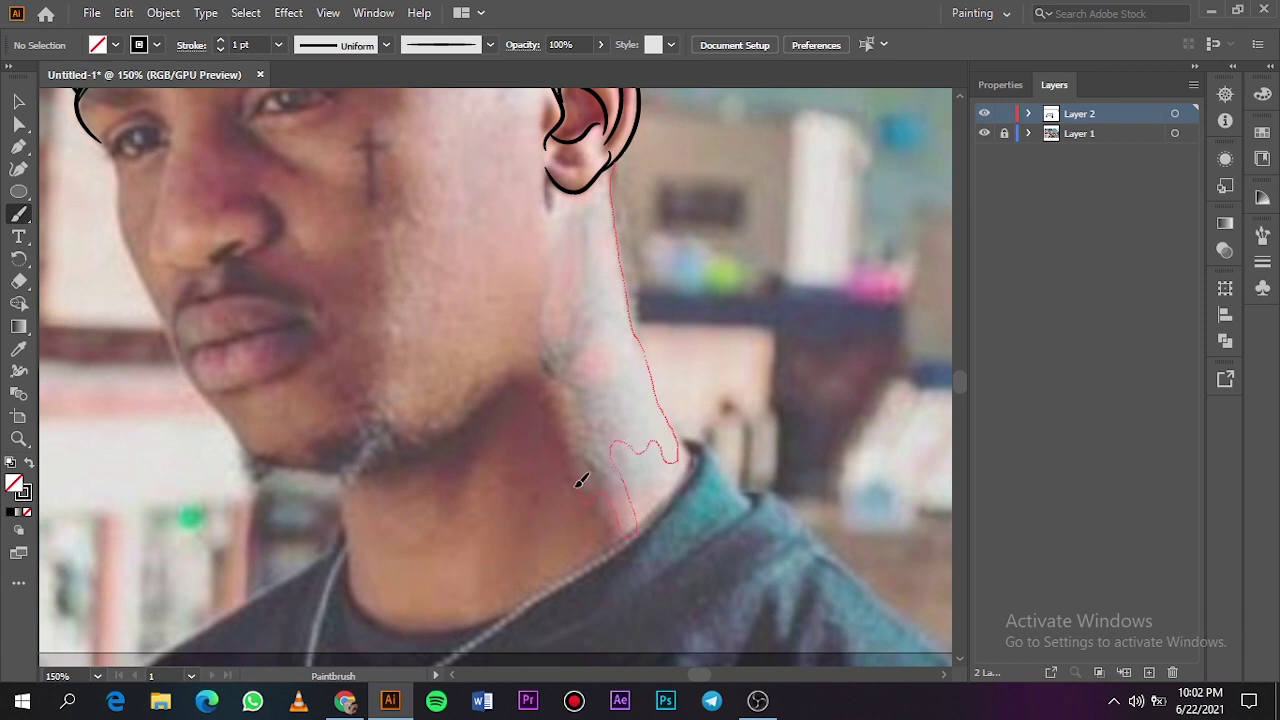
pyautogui.moveTo(581, 481); pyautogui.dragTo(595, 498)
pyautogui.hotkey('ctrl', 'z')
pyautogui.moveTo(612, 168)
pyautogui.mouseDown()
pyautogui.moveTo(611, 230)
pyautogui.moveTo(666, 400)
pyautogui.mouseUp()
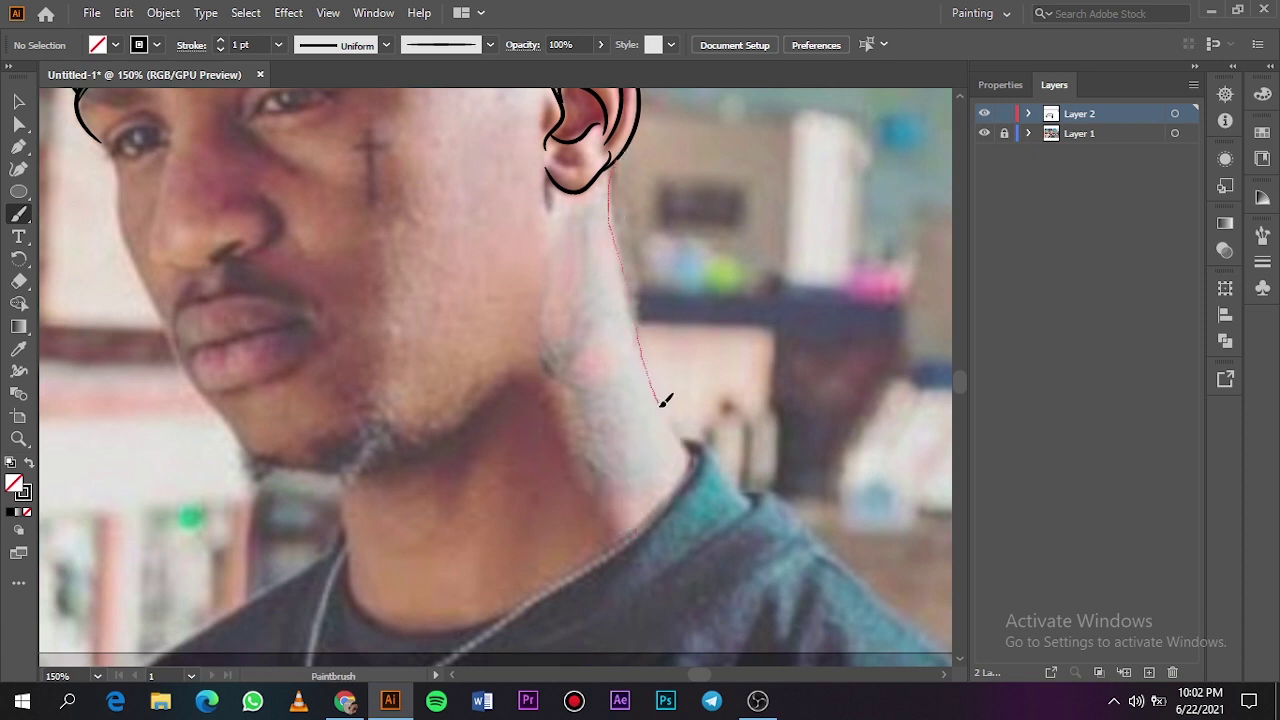
pyautogui.moveTo(638, 512); pyautogui.dragTo(640, 514)
pyautogui.hotkey('ctrl', 'z')
pyautogui.moveTo(604, 162)
pyautogui.mouseDown()
pyautogui.moveTo(609, 256)
pyautogui.moveTo(670, 458)
pyautogui.moveTo(641, 445)
pyautogui.moveTo(630, 466)
pyautogui.moveTo(644, 508)
pyautogui.moveTo(612, 466)
pyautogui.moveTo(556, 477)
pyautogui.moveTo(557, 525)
pyautogui.mouseUp()
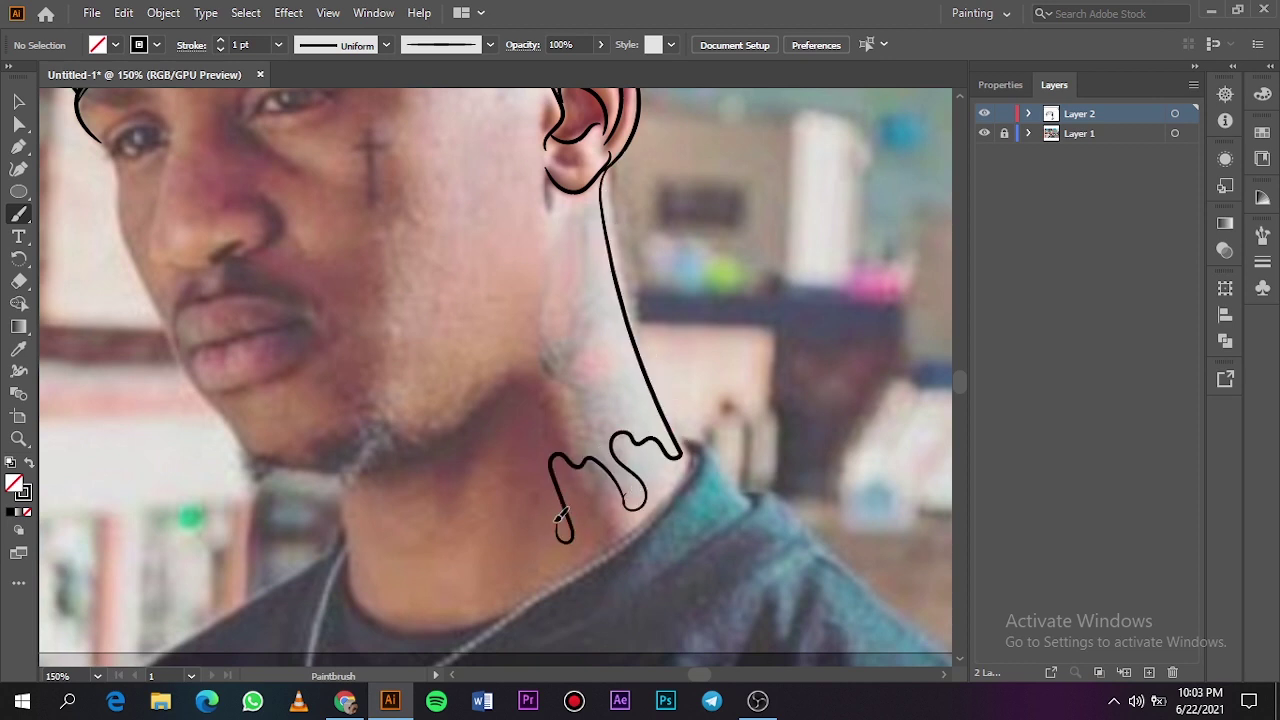
pyautogui.hotkey('ctrl', 'z')
pyautogui.hotkey('ctrl', 'z')
# Step: Trace the back of the neck down from the ear and continue into a wavy dripping edge across the neck
pyautogui.hscroll(3, 598, 205)
pyautogui.scroll(1, 599, 205)
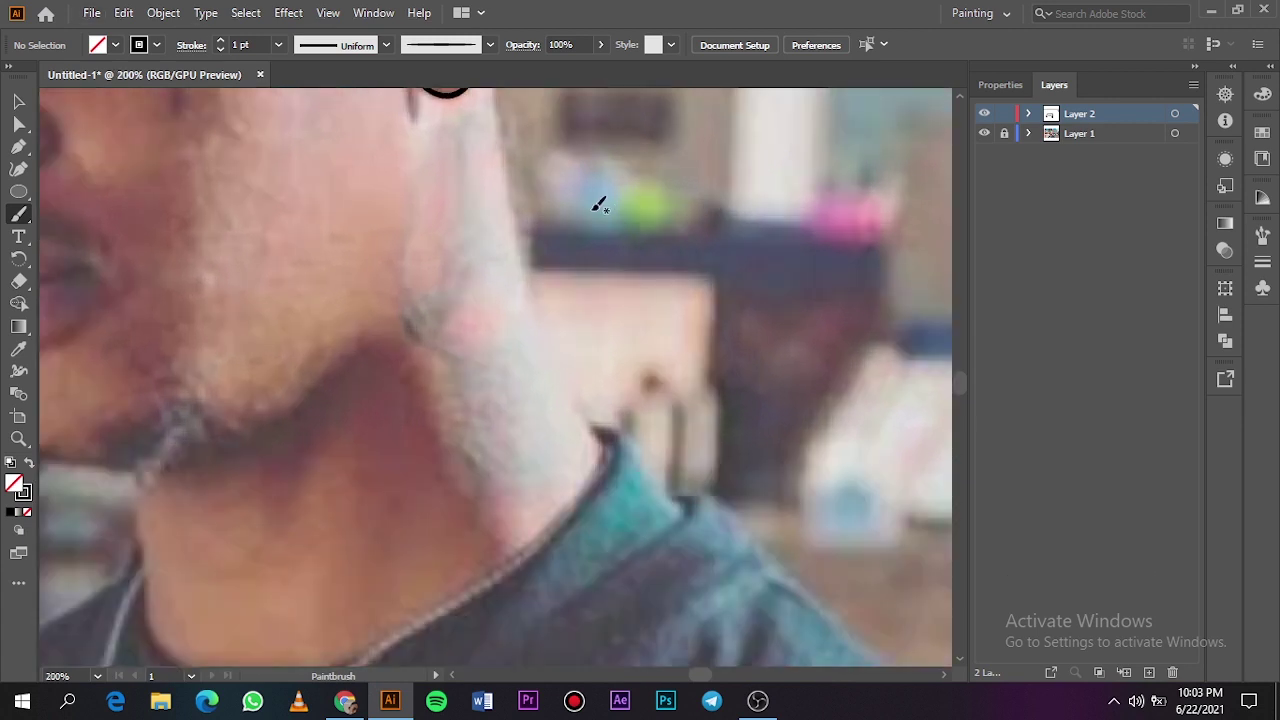
pyautogui.scroll(1, 599, 205)
pyautogui.moveTo(503, 152); pyautogui.dragTo(520, 262)
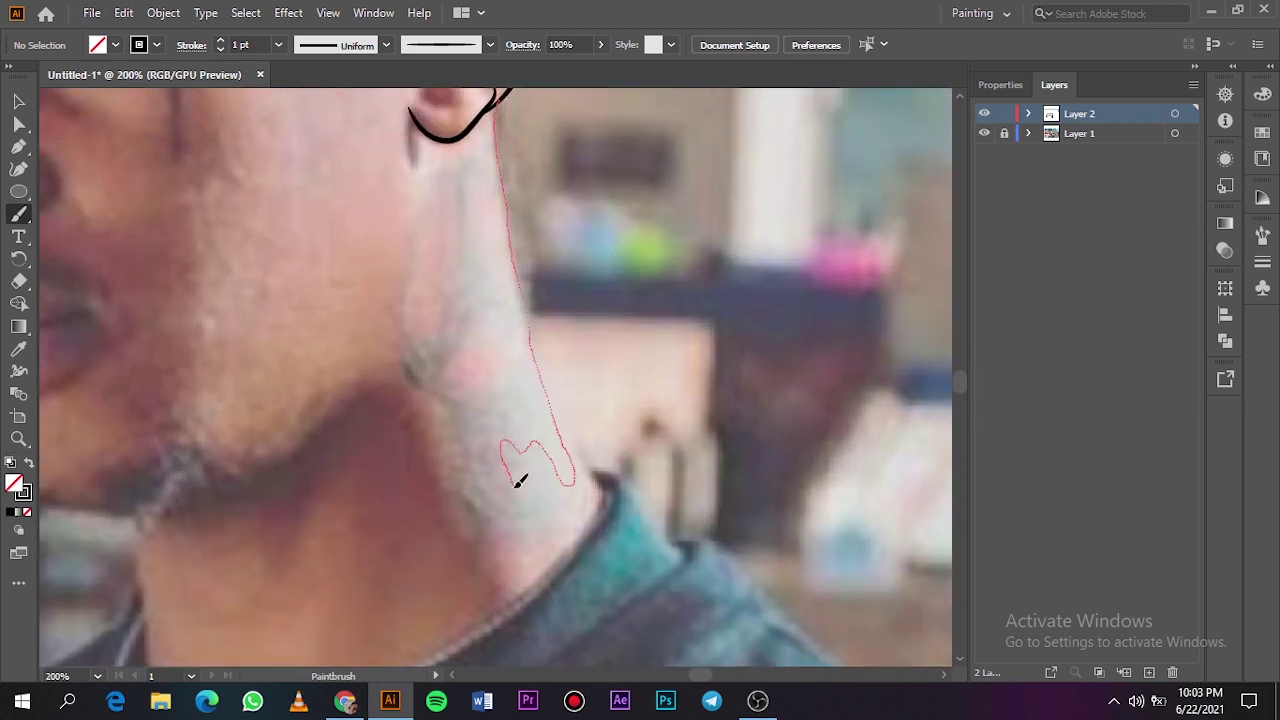
pyautogui.moveTo(493, 474); pyautogui.dragTo(448, 470)
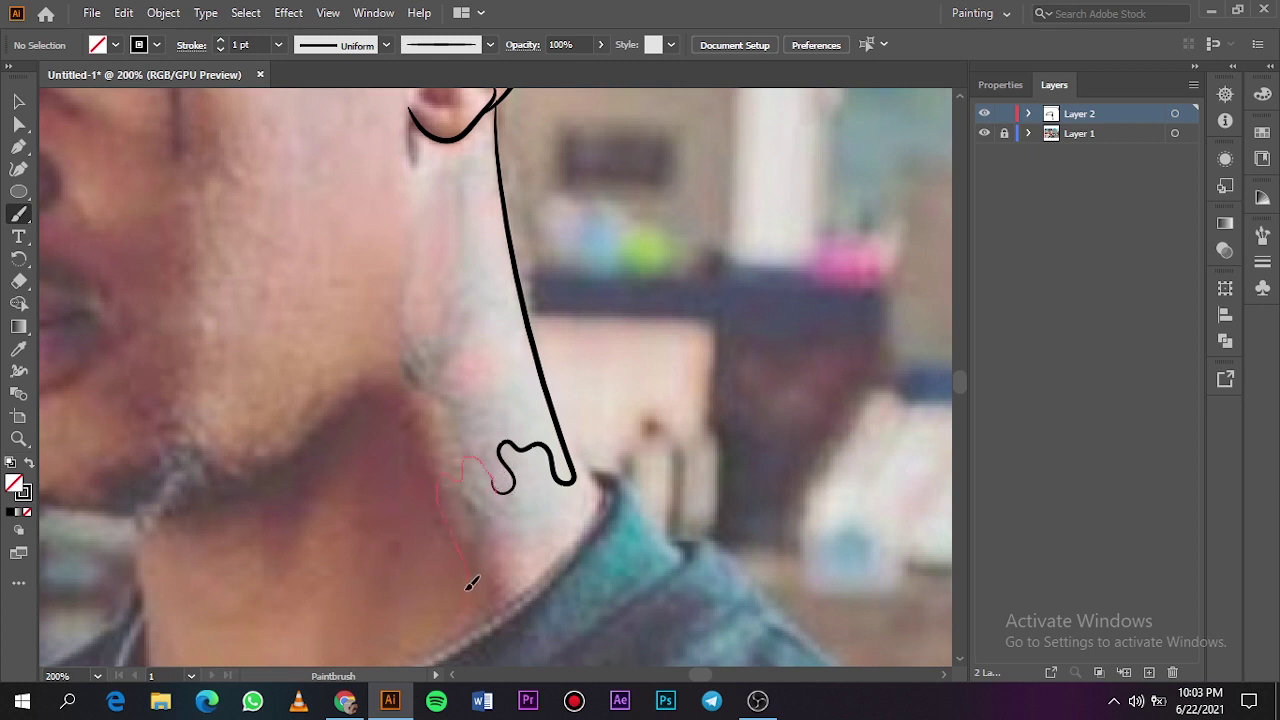
pyautogui.moveTo(400, 530); pyautogui.dragTo(388, 540)
pyautogui.hotkey('ctrl', 'z')
pyautogui.moveTo(493, 486); pyautogui.dragTo(483, 452)
pyautogui.moveTo(418, 572); pyautogui.dragTo(386, 566)
pyautogui.hotkey('ctrl', 'z')
pyautogui.moveTo(408, 537); pyautogui.dragTo(400, 542)
# Step: Trace the front of the neck down from the chin, ending in a first rounded drip at the collar
pyautogui.hscroll(-3, 403, 543)
pyautogui.scroll(-3, 403, 543)
pyautogui.scroll(1, 403, 543)
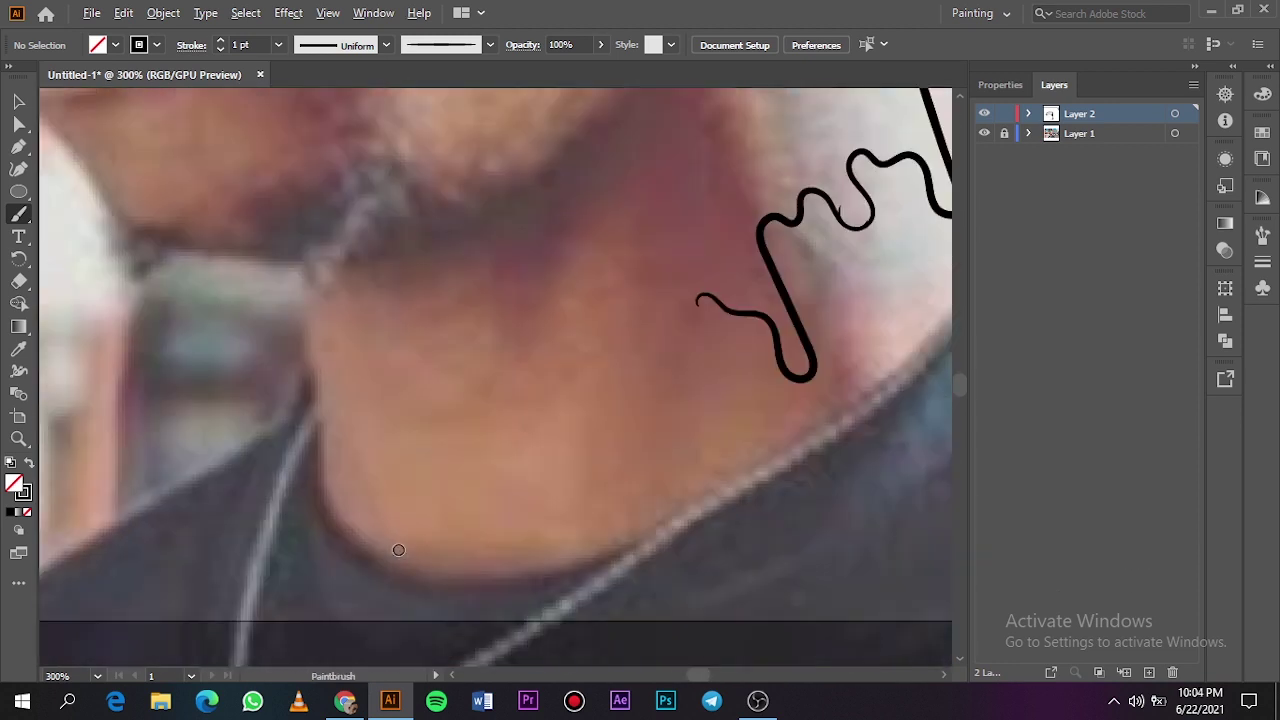
pyautogui.moveTo(365, 481)
pyautogui.mouseDown()
pyautogui.moveTo(400, 455)
pyautogui.moveTo(416, 418)
pyautogui.mouseUp()
pyautogui.moveTo(575, 375); pyautogui.dragTo(575, 375)
pyautogui.hotkey('ctrl', 'z')
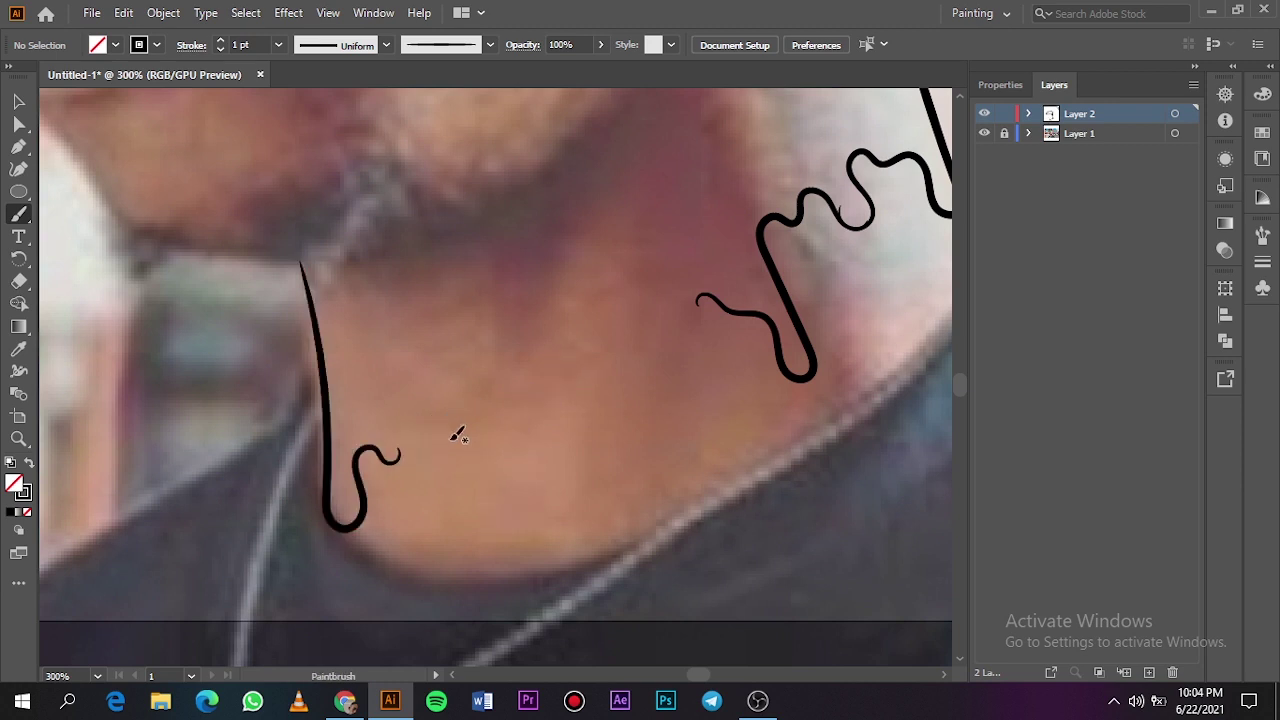
# Step: Continue the wavy dripping edge across the neck until it joins the drips drawn from the back of the neck
pyautogui.moveTo(398, 457); pyautogui.dragTo(405, 447)
pyautogui.moveTo(540, 432); pyautogui.dragTo(541, 430)
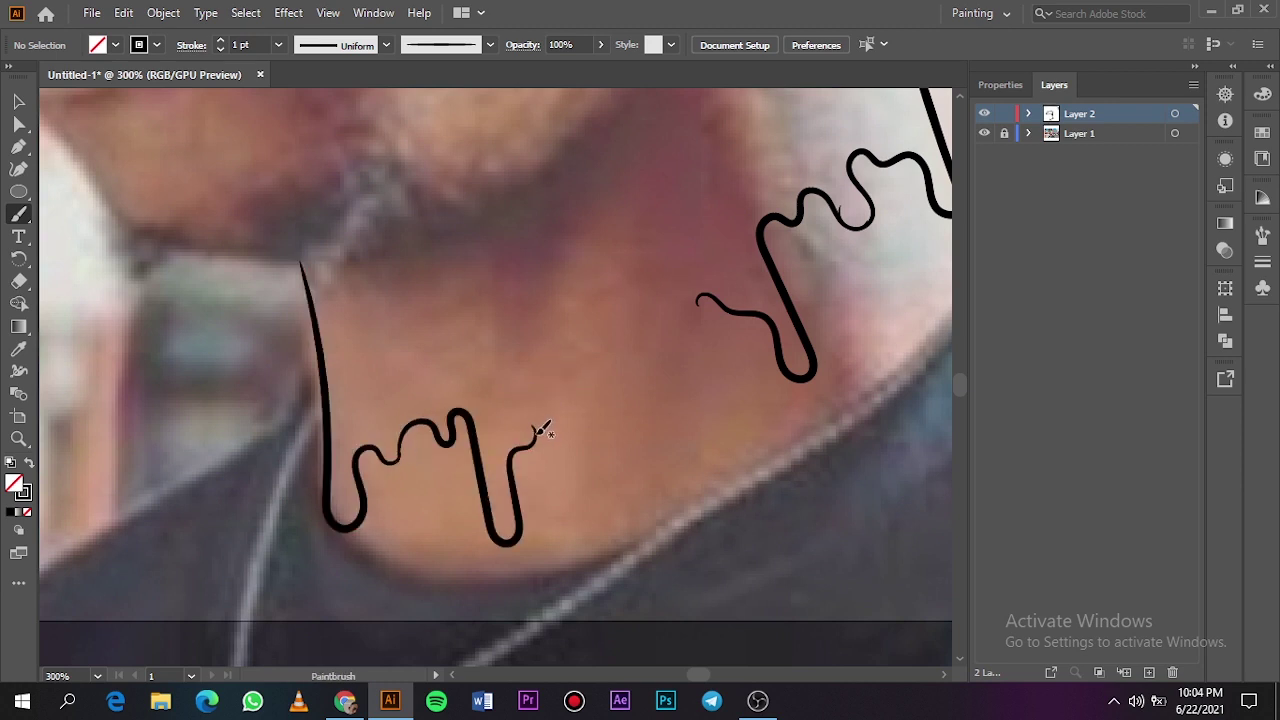
pyautogui.moveTo(677, 425); pyautogui.dragTo(665, 356)
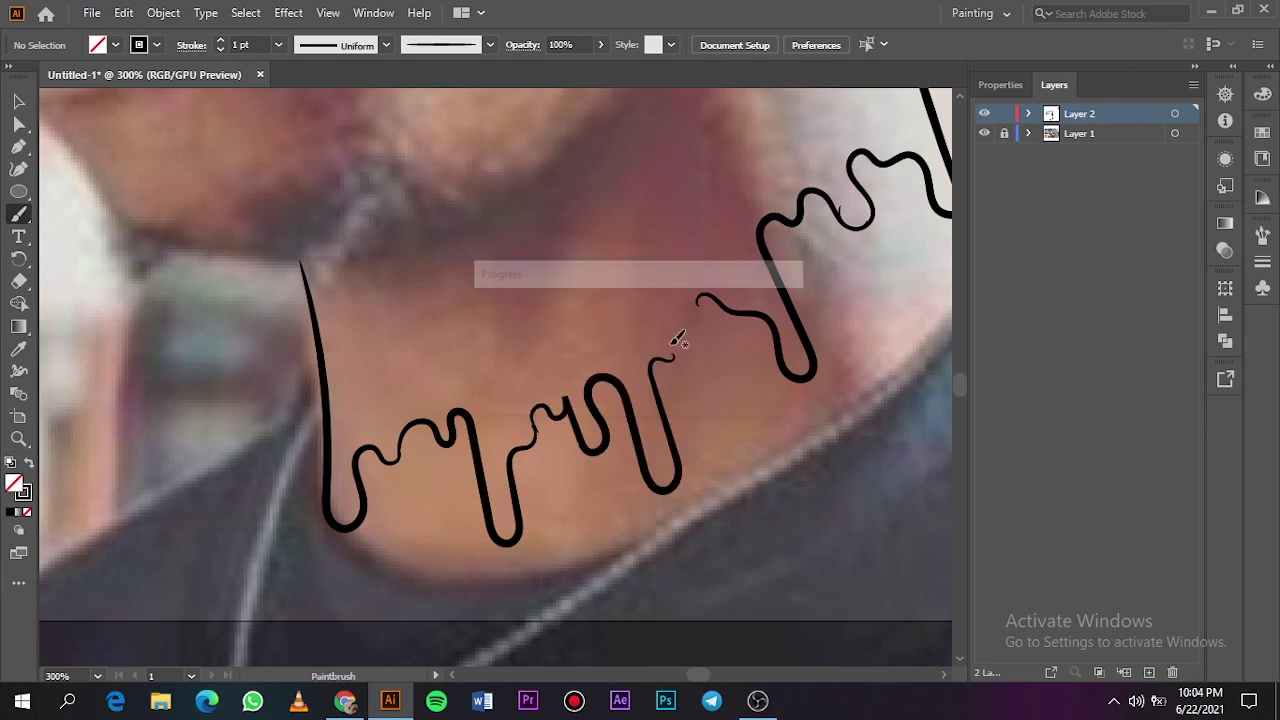
pyautogui.moveTo(712, 294); pyautogui.dragTo(714, 296)
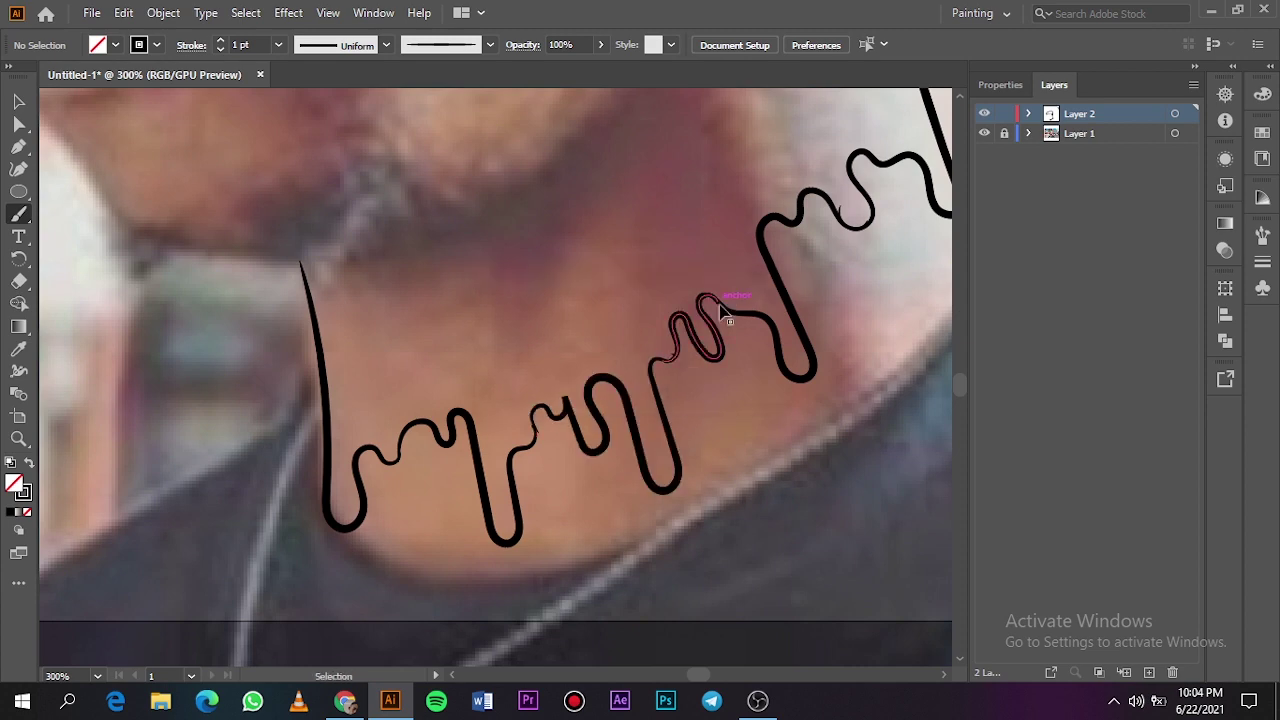
# Step: Review the whole drawing with the photo on Layer 1 hidden, and show the photo again
pyautogui.hotkey('ctrl', '0')
pyautogui.click(985, 133)
pyautogui.click(985, 133)
pyautogui.click(985, 133)
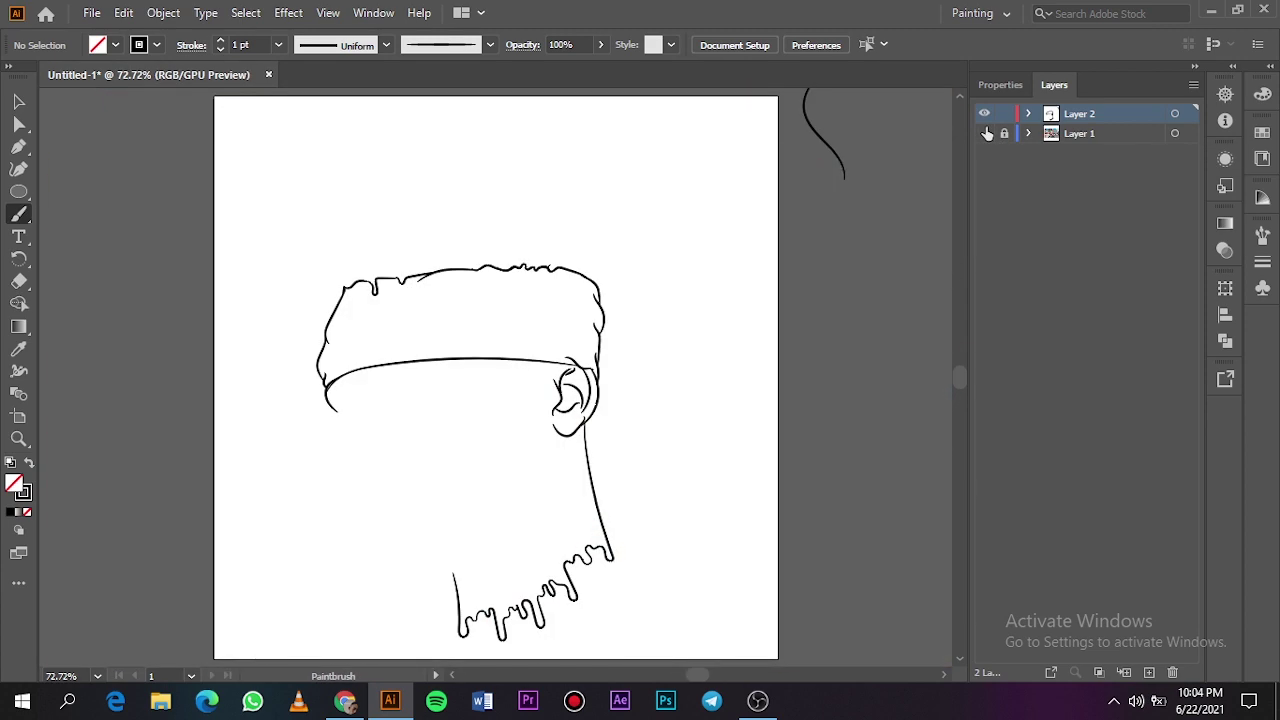
pyautogui.click(986, 133)
# Step: Trace the short face contour beside the far eye and the curved crease above that eye
pyautogui.hscroll(-1, 480, 357)
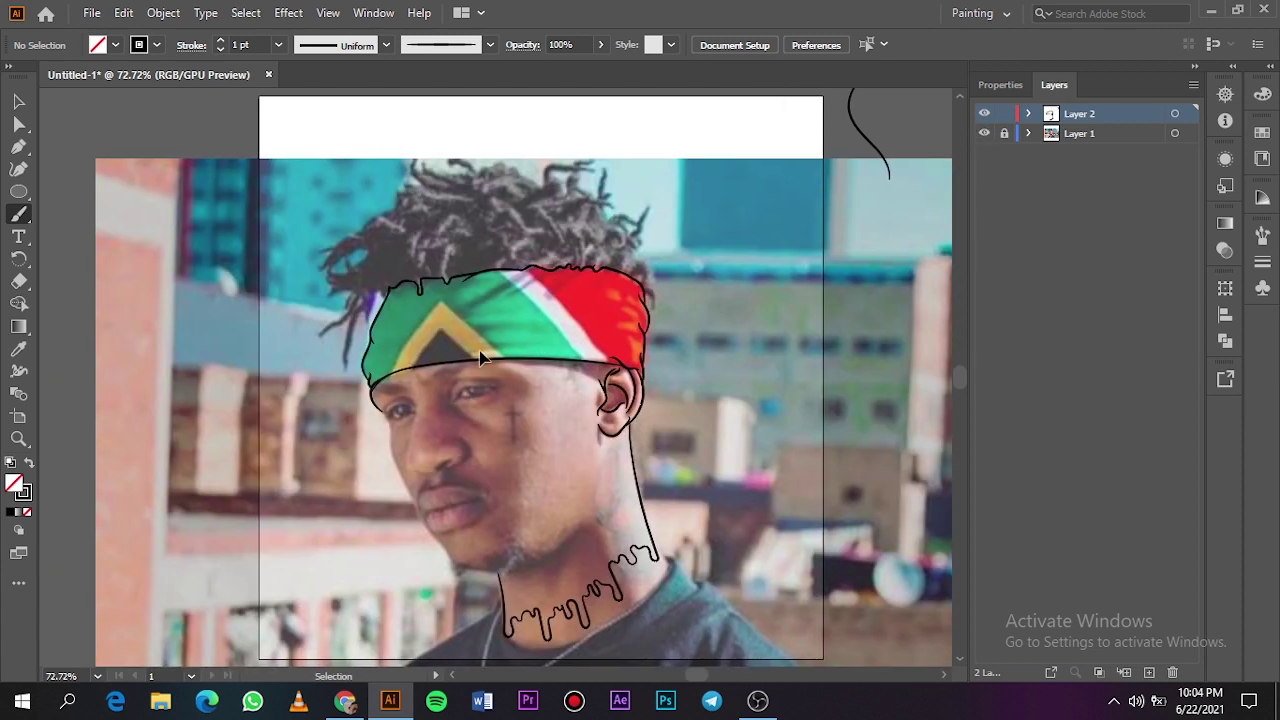
pyautogui.scroll(-3, 480, 357)
pyautogui.scroll(3, 430, 290)
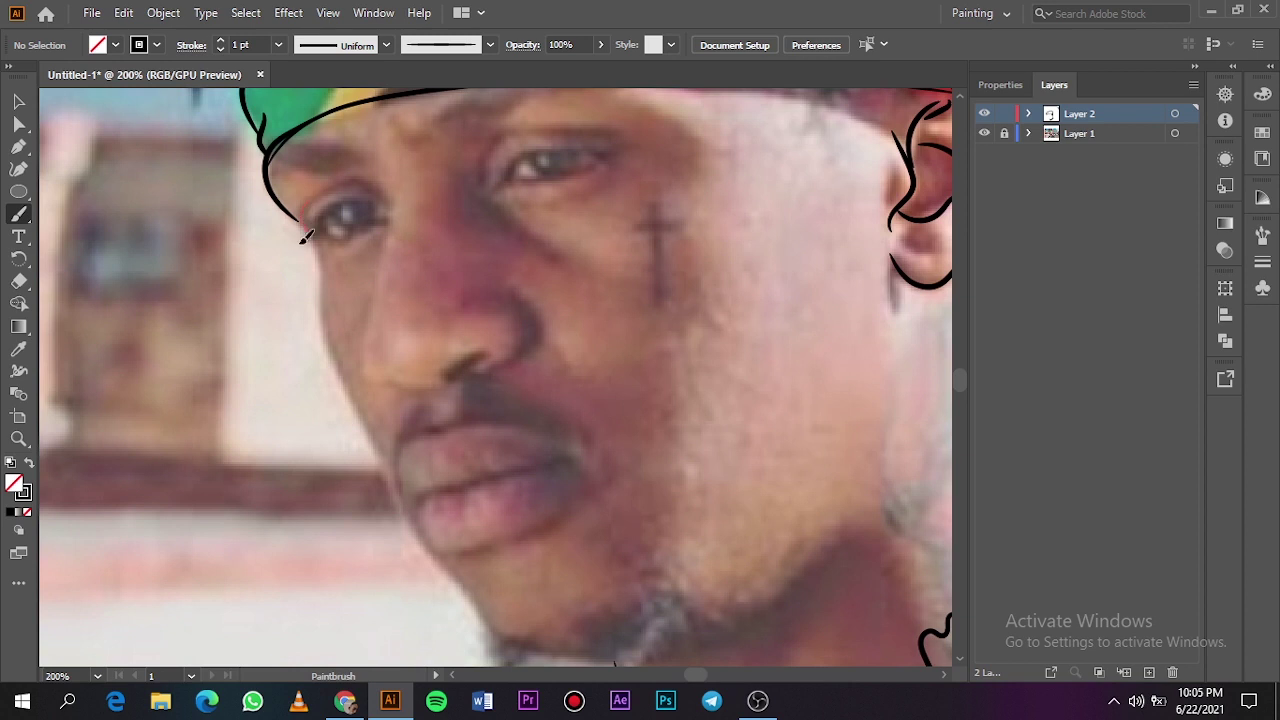
pyautogui.moveTo(301, 243)
pyautogui.mouseDown()
pyautogui.moveTo(306, 205)
pyautogui.moveTo(265, 150)
pyautogui.mouseUp()
pyautogui.moveTo(348, 193)
pyautogui.mouseDown()
pyautogui.moveTo(317, 232)
pyautogui.moveTo(324, 194)
pyautogui.mouseUp()
pyautogui.hotkey('ctrl', 'z')
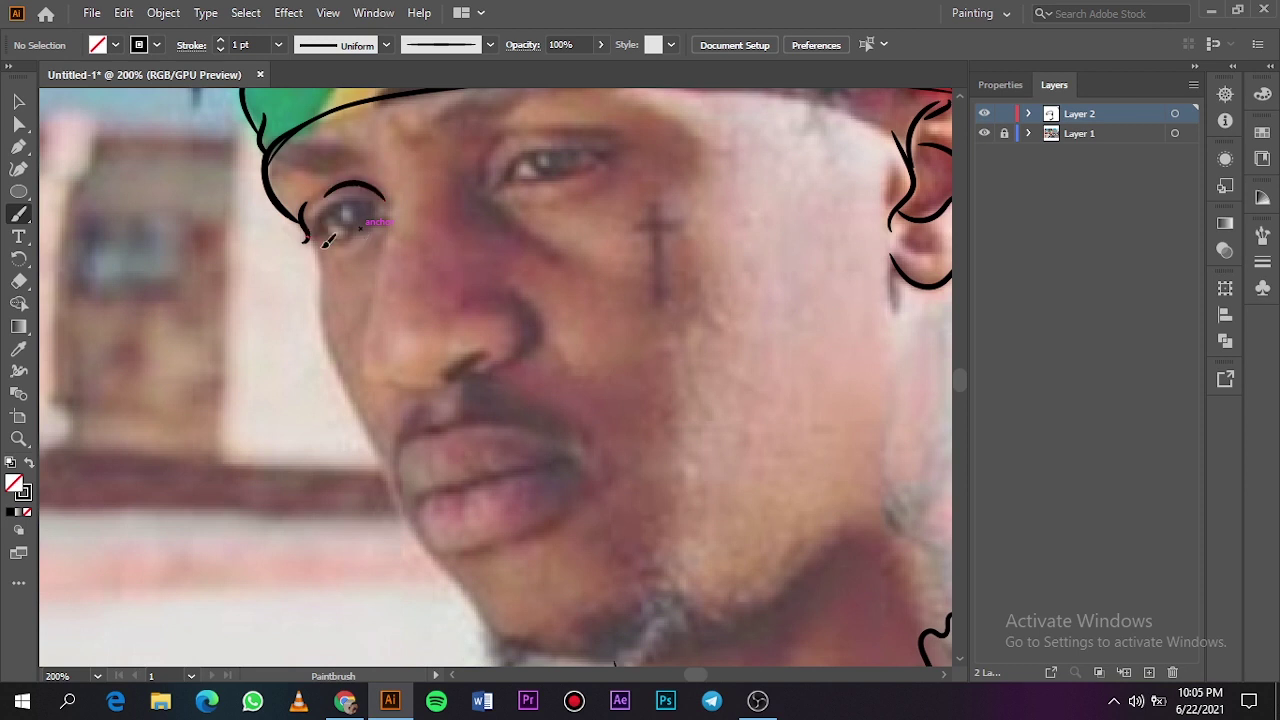
# Step: Trace the far cheek's outline from beside the eye down to the lips
pyautogui.moveTo(333, 345); pyautogui.dragTo(367, 420)
pyautogui.moveTo(408, 494); pyautogui.dragTo(410, 515)
pyautogui.scroll(-5, 415, 480)
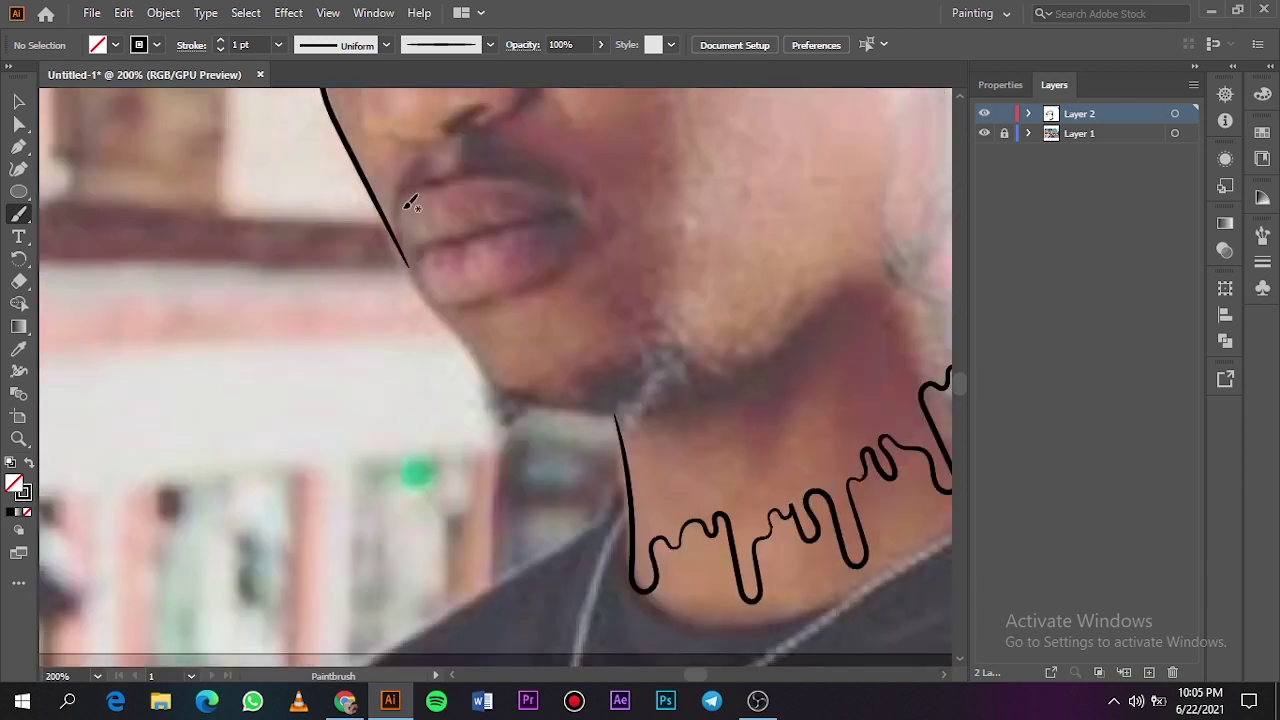
# Step: Try a jawline curve around the chin, with a short stroke at the front edge of the lips
pyautogui.moveTo(451, 319); pyautogui.dragTo(453, 321)
pyautogui.hotkey('ctrl', 'z')
pyautogui.moveTo(417, 259)
pyautogui.mouseDown()
pyautogui.moveTo(414, 249)
pyautogui.moveTo(445, 316)
pyautogui.mouseUp()
pyautogui.moveTo(592, 416); pyautogui.dragTo(605, 416)
pyautogui.hotkey('ctrl', 'z')
pyautogui.moveTo(840, 295); pyautogui.dragTo(784, 357)
pyautogui.moveTo(388, 222); pyautogui.dragTo(365, 158)
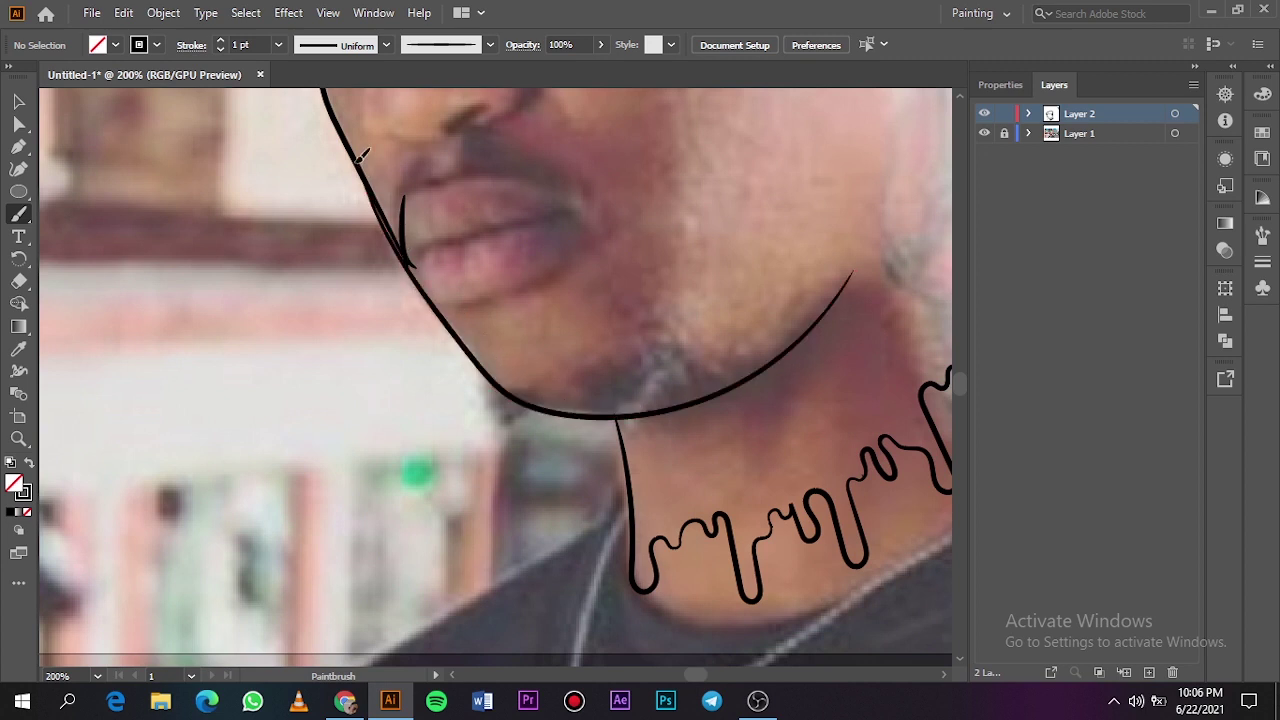
pyautogui.hotkey('ctrl', 'z')
# Step: Trace the jawline from the lips around the chin and up toward the ear
pyautogui.moveTo(410, 266); pyautogui.dragTo(535, 397)
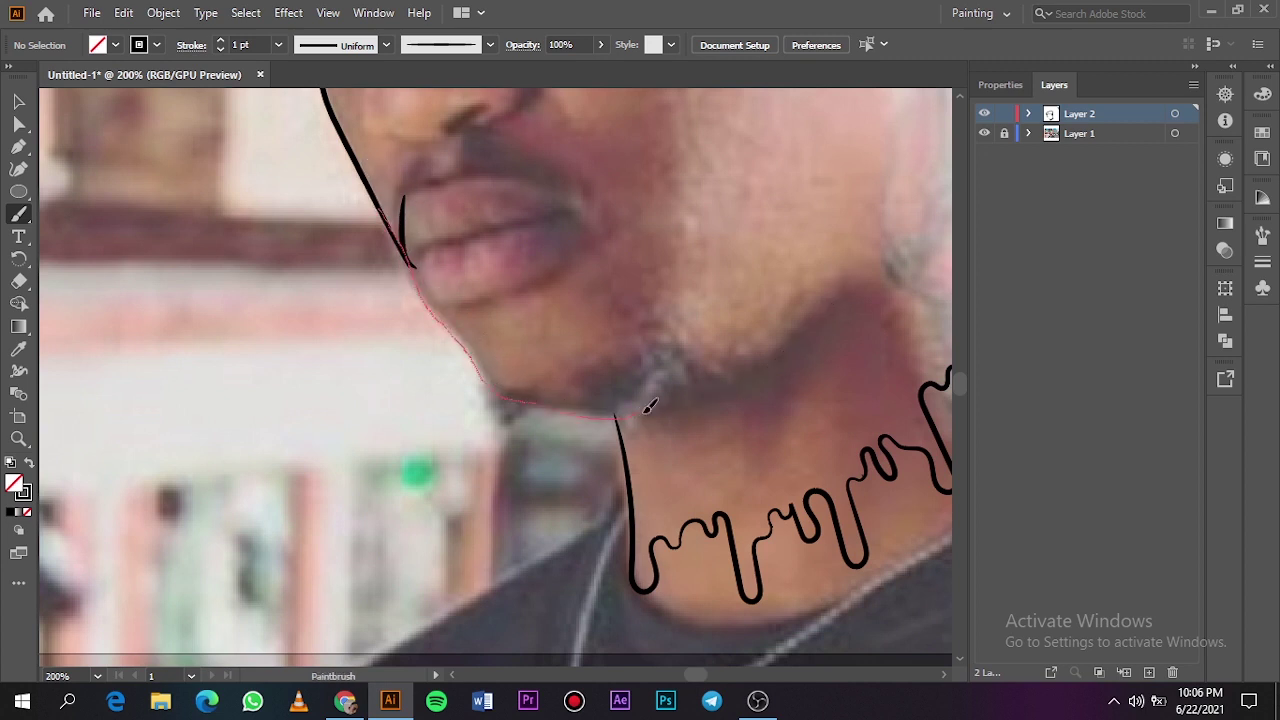
pyautogui.moveTo(773, 355); pyautogui.dragTo(871, 264)
pyautogui.hotkey('ctrl', '0')
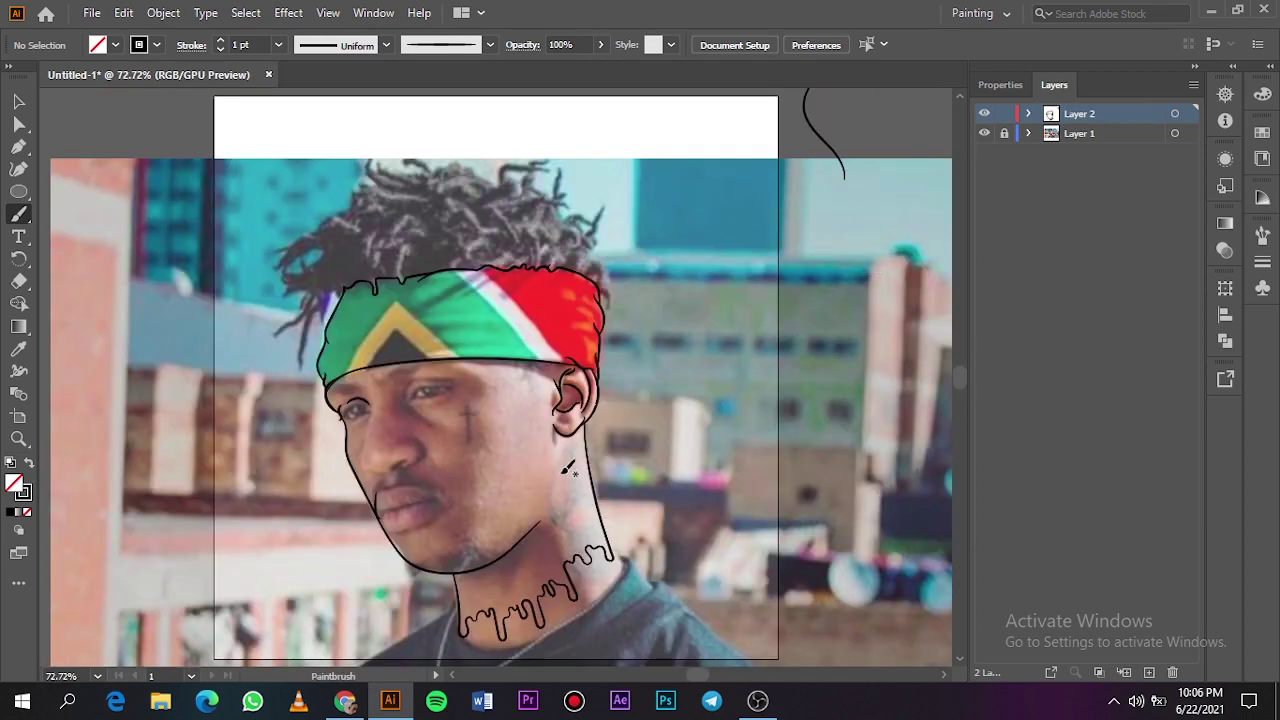
# Step: Draw a short vertical jaw line below the earlobe and check the line work with the photo temporarily hidden
pyautogui.scroll(4, 562, 473)
pyautogui.scroll(-2, 562, 466)
pyautogui.moveTo(562, 222); pyautogui.dragTo(561, 341)
pyautogui.hotkey('ctrl', '0')
pyautogui.click(983, 133)
pyautogui.click(983, 133)
pyautogui.scroll(4, 406, 498)
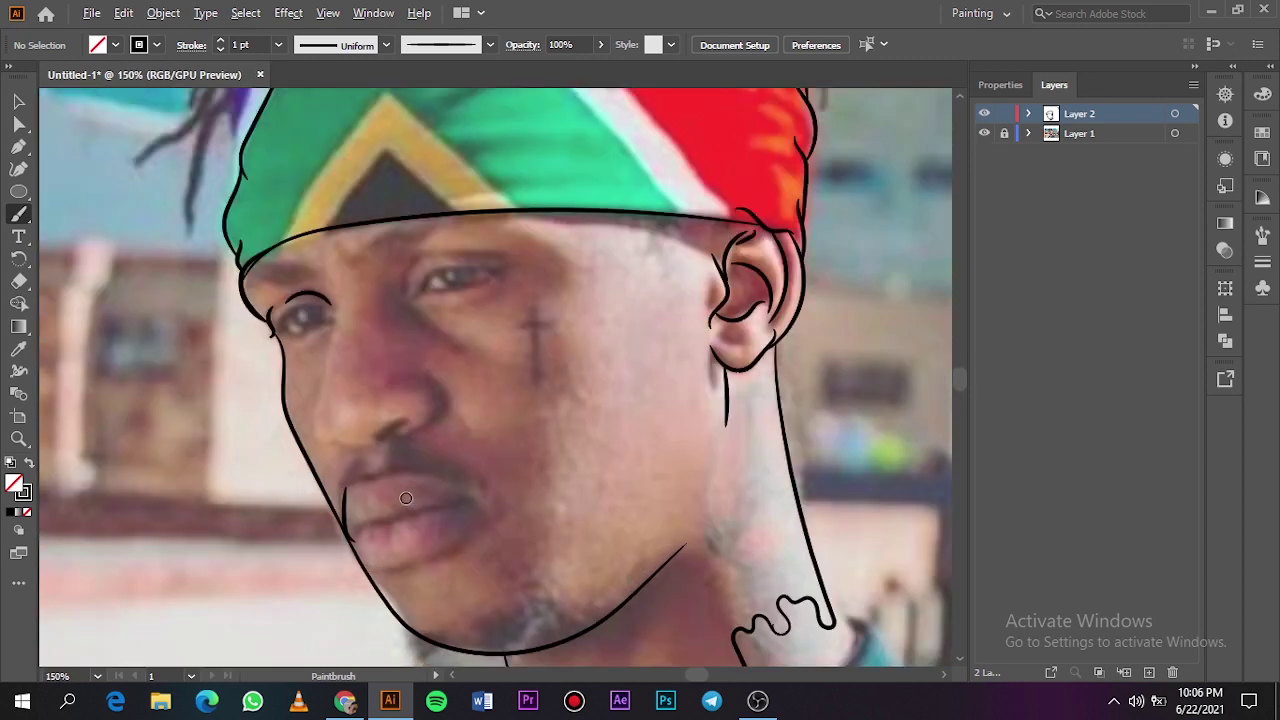
pyautogui.scroll(2, 406, 498)
pyautogui.scroll(-4, 408, 493)
pyautogui.scroll(-2, 411, 491)
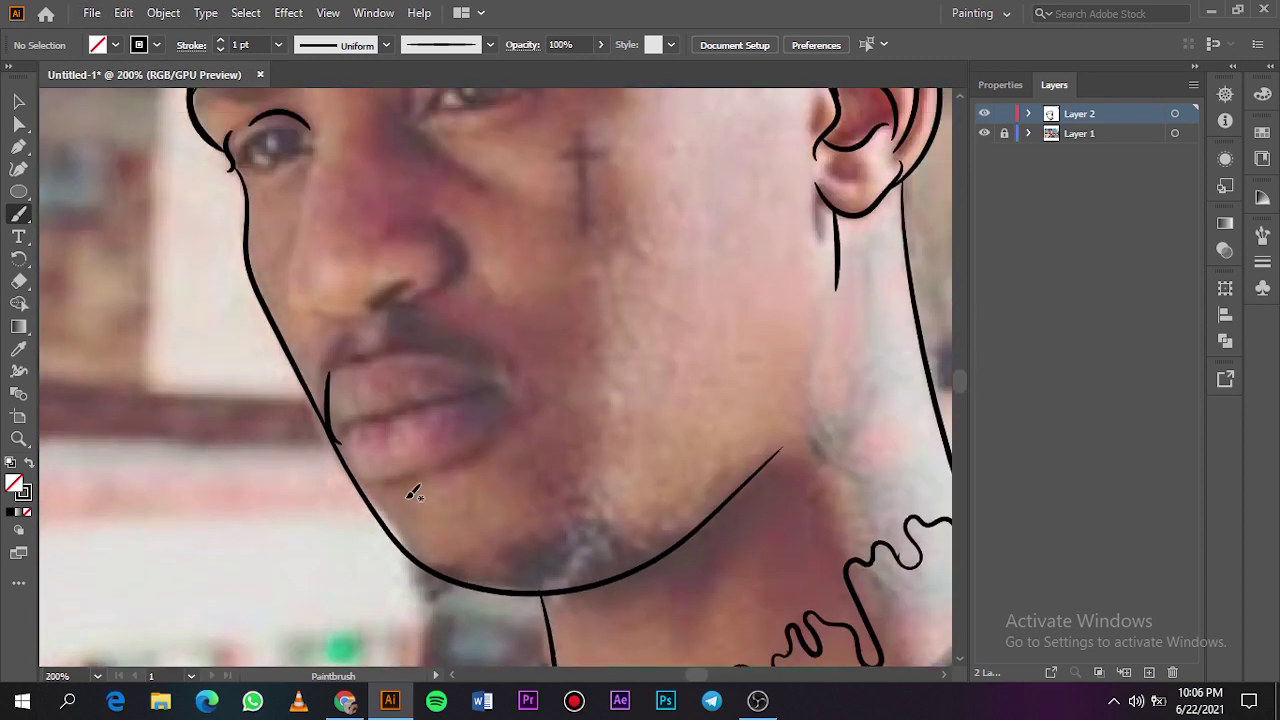
pyautogui.scroll(6, 411, 491)
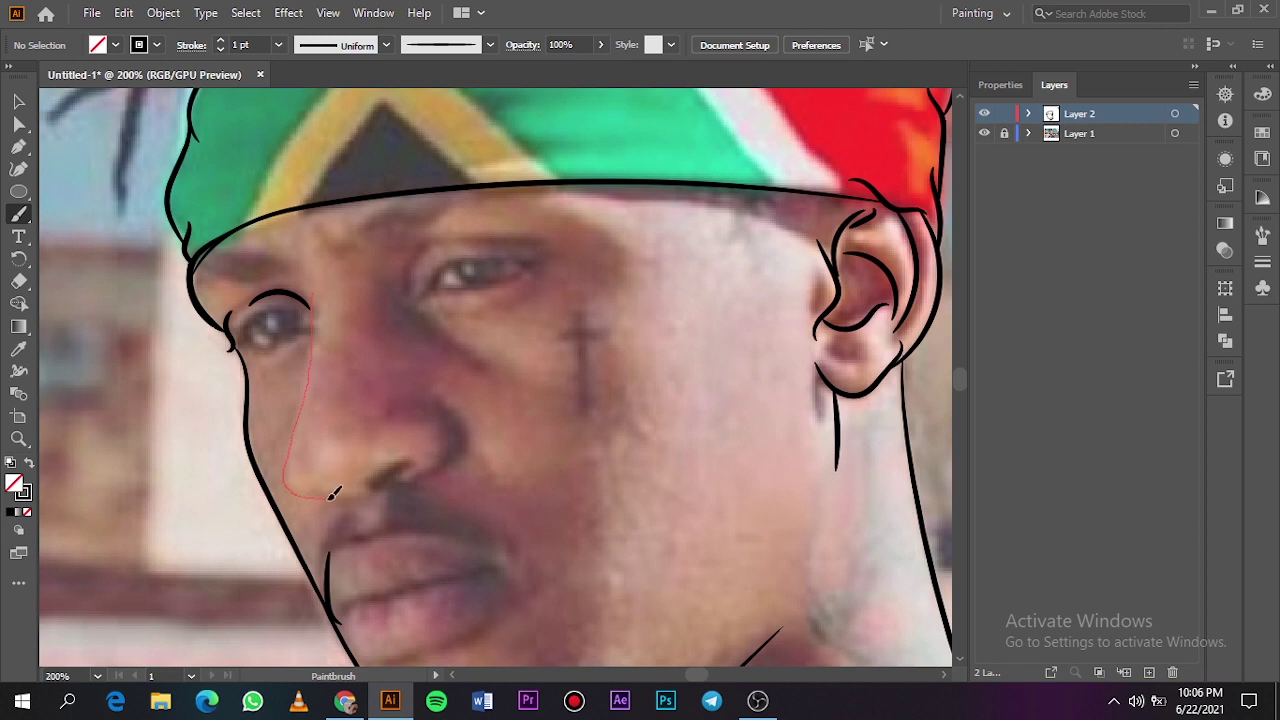
pyautogui.moveTo(333, 492); pyautogui.dragTo(332, 494)
pyautogui.moveTo(303, 458); pyautogui.dragTo(381, 483)
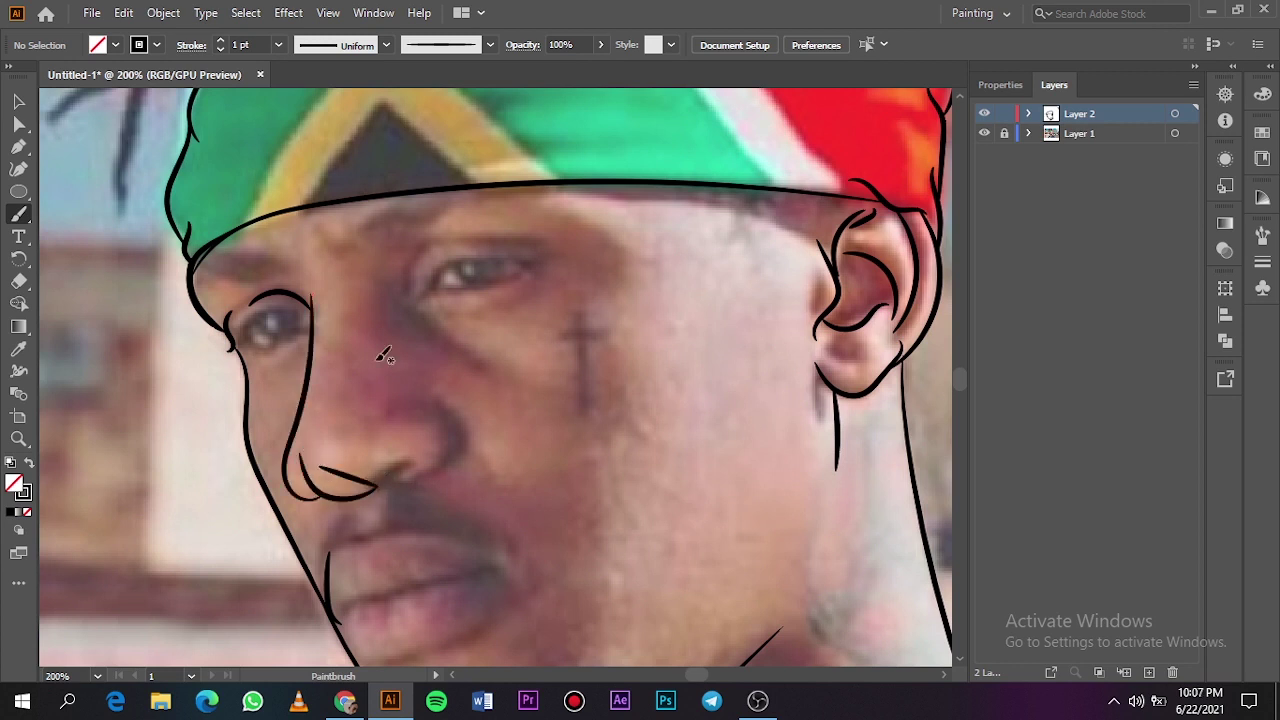
pyautogui.hotkey('ctrl', 'z')
pyautogui.hotkey('ctrl', 'z')
# Step: Trace the nose bridge from the far eye down around the tip, and add the curved wing of the near nostril
pyautogui.moveTo(303, 494)
pyautogui.mouseDown()
pyautogui.moveTo(320, 500)
pyautogui.moveTo(323, 488)
pyautogui.mouseUp()
pyautogui.moveTo(405, 470); pyautogui.dragTo(408, 466)
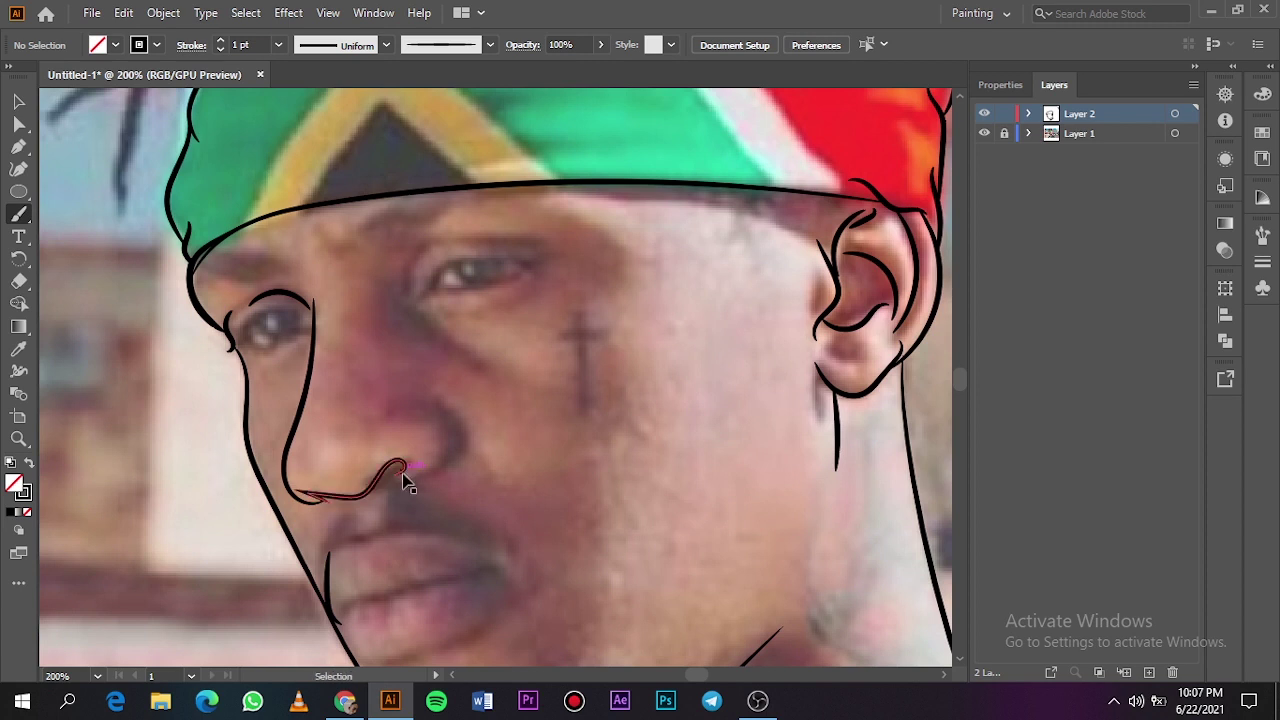
pyautogui.hotkey('ctrl', 'z')
pyautogui.moveTo(325, 498); pyautogui.dragTo(329, 496)
pyautogui.hotkey('ctrl', 'z')
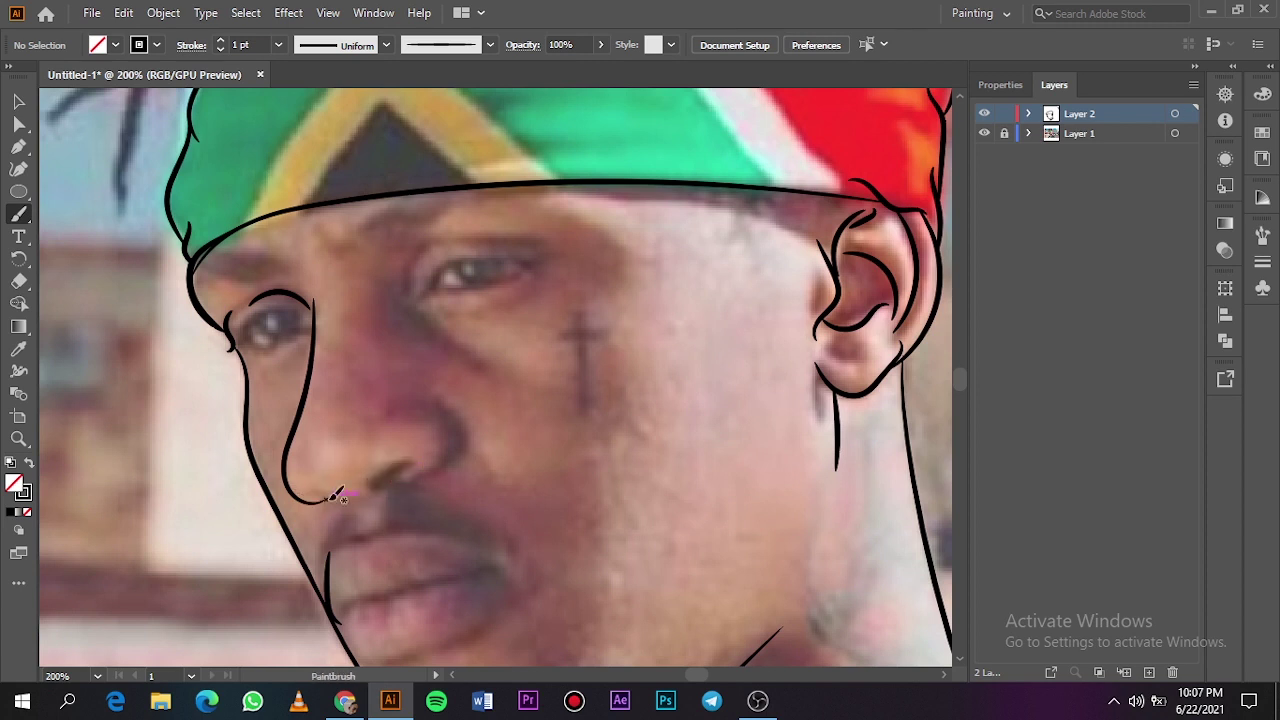
pyautogui.moveTo(429, 398)
pyautogui.mouseDown()
pyautogui.moveTo(439, 465)
pyautogui.moveTo(408, 487)
pyautogui.mouseUp()
pyautogui.scroll(-3, 449, 474)
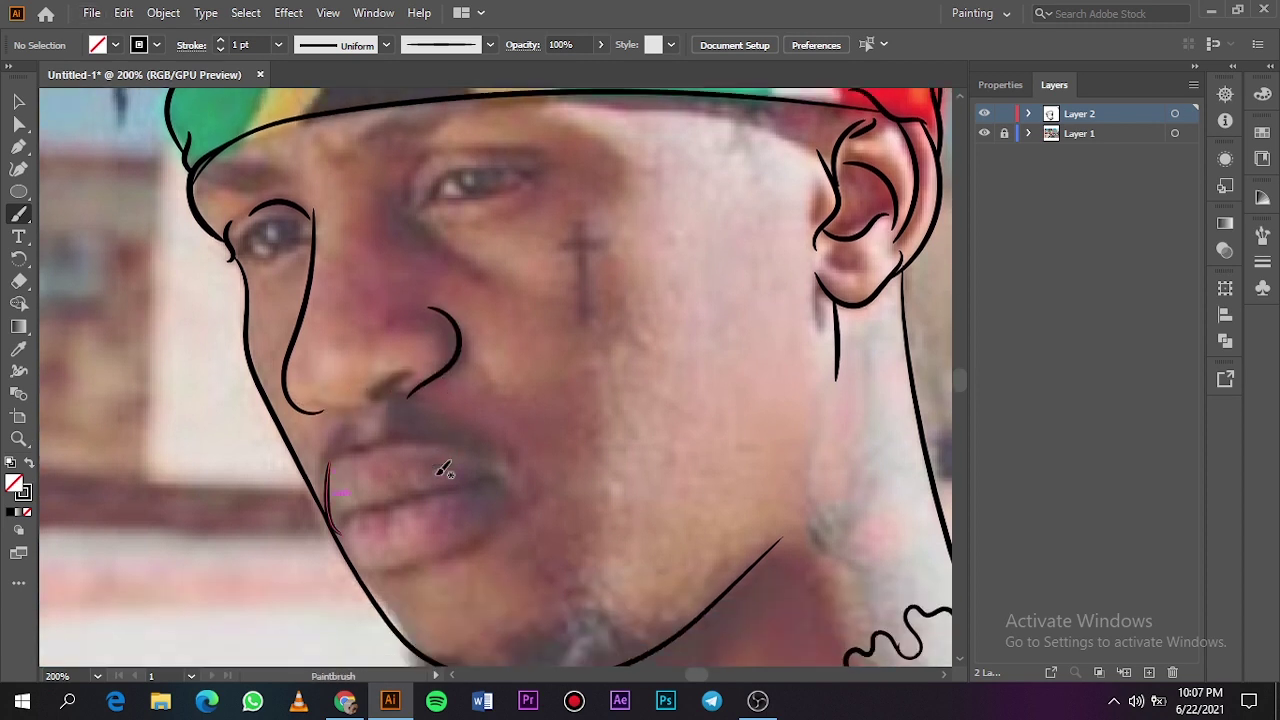
pyautogui.moveTo(504, 467); pyautogui.dragTo(462, 455)
pyautogui.moveTo(368, 456); pyautogui.dragTo(329, 476)
pyautogui.hotkey('ctrl', 'z')
# Step: Delete the short stroke at the front edge of the lips and trace the lower lip's contour up to the mouth corner
pyautogui.press('v')
pyautogui.click(330, 490)
pyautogui.press('Delete')
pyautogui.press('b')
pyautogui.moveTo(520, 464); pyautogui.dragTo(516, 473)
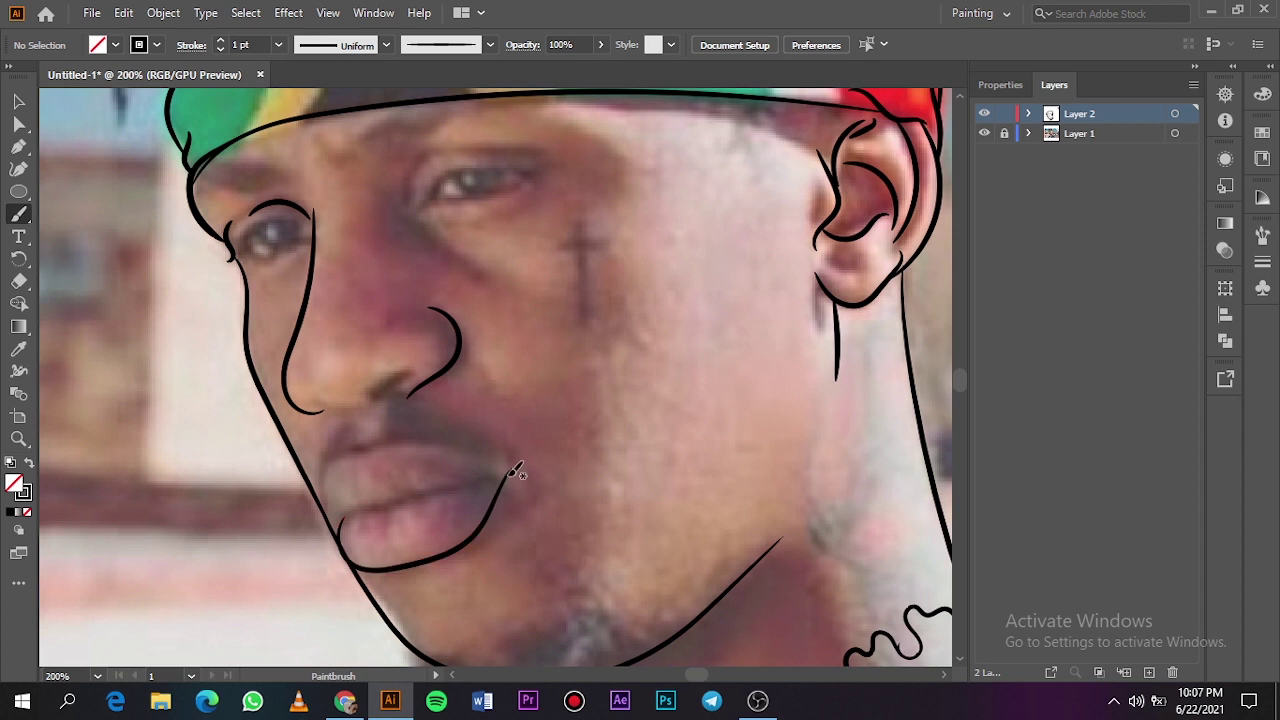
# Step: Trace the upper lip's contour and the line between the lips, thickening the upper lip's edge
pyautogui.moveTo(376, 450); pyautogui.dragTo(364, 449)
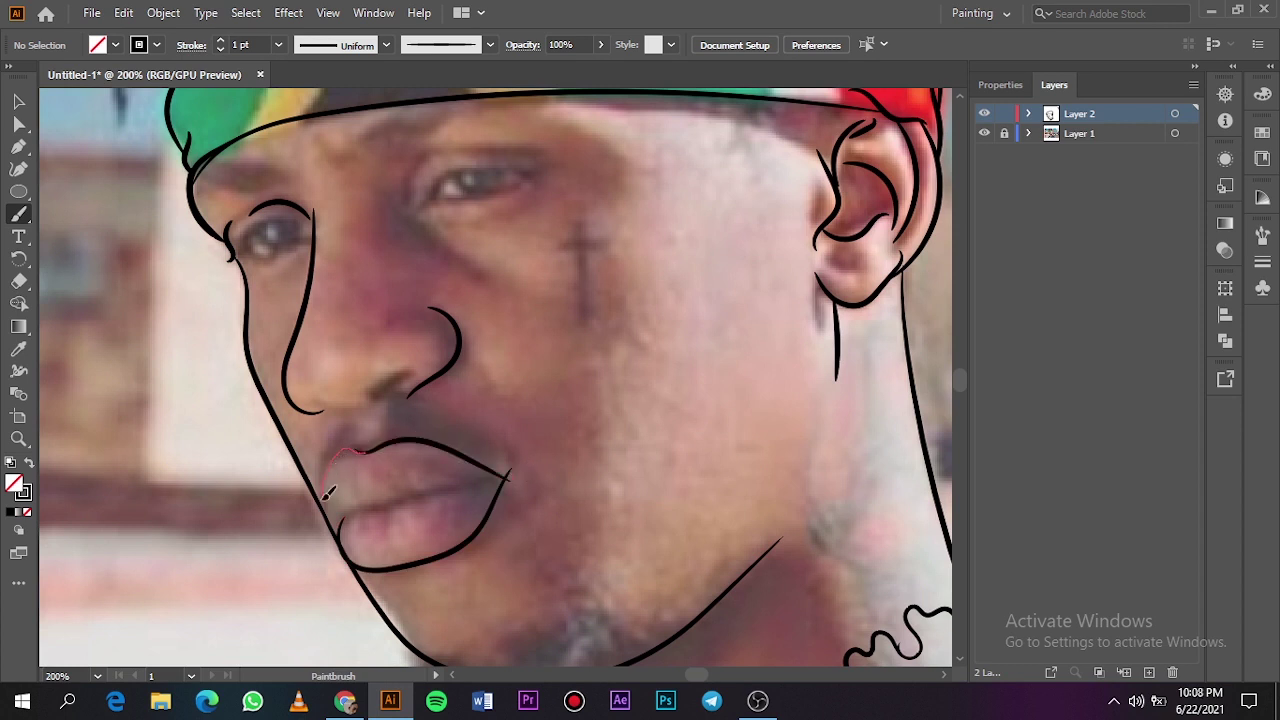
pyautogui.moveTo(327, 493)
pyautogui.mouseDown()
pyautogui.moveTo(336, 517)
pyautogui.moveTo(403, 492)
pyautogui.mouseUp()
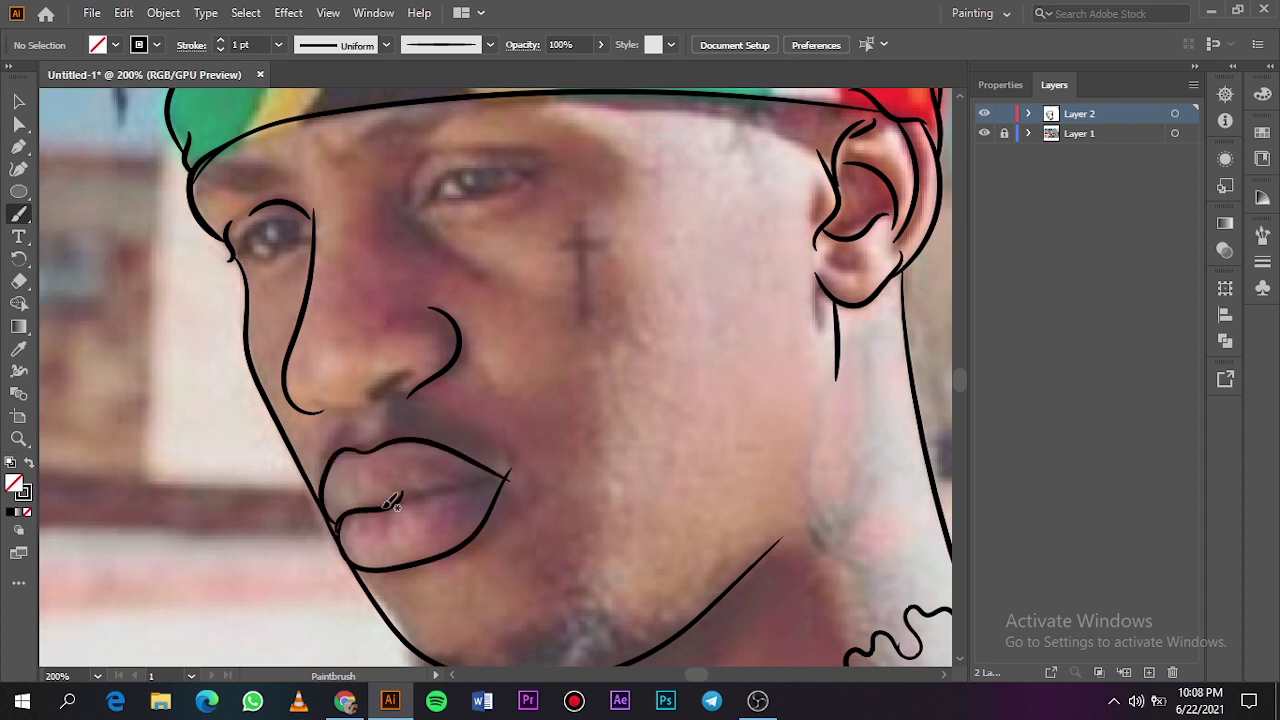
pyautogui.moveTo(519, 470); pyautogui.dragTo(412, 491)
pyautogui.scroll(2, 345, 536)
pyautogui.moveTo(333, 454)
pyautogui.mouseDown()
pyautogui.moveTo(294, 423)
pyautogui.moveTo(329, 294)
pyautogui.moveTo(488, 272)
pyautogui.mouseUp()
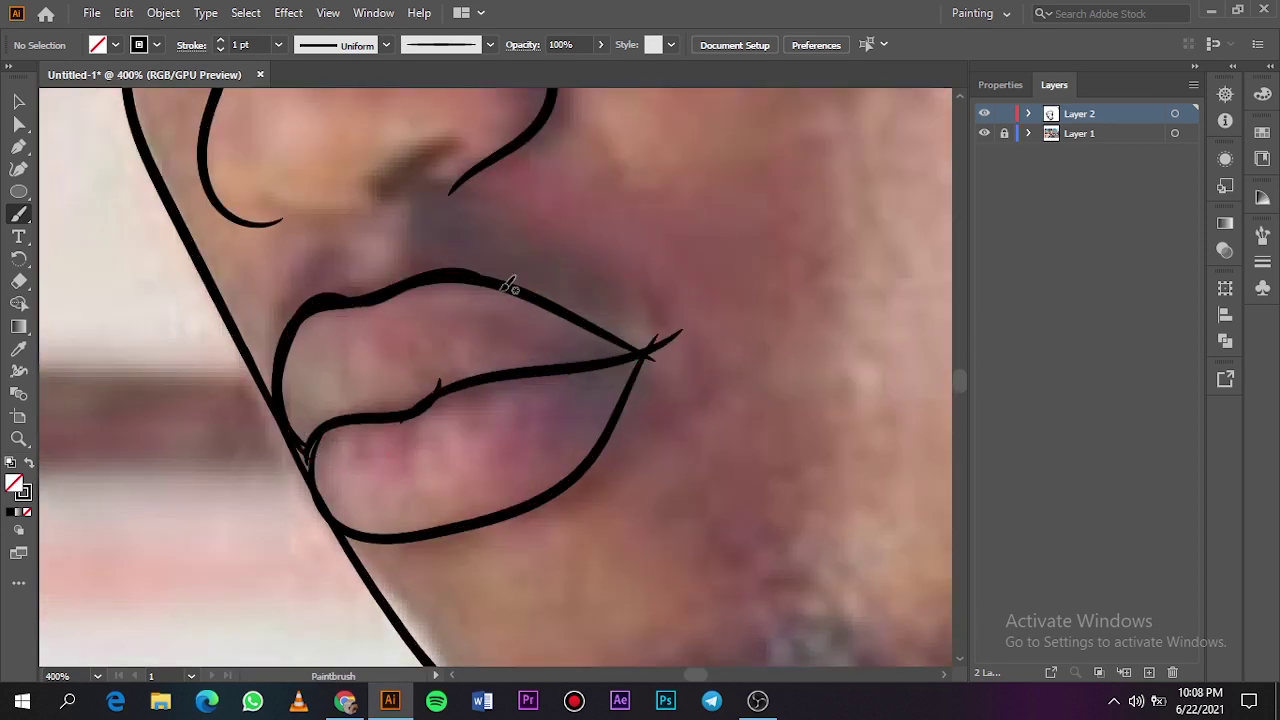
# Step: Expand the lip strokes and adjoining face outline into filled shapes and divide them where they overlap
pyautogui.press('v')
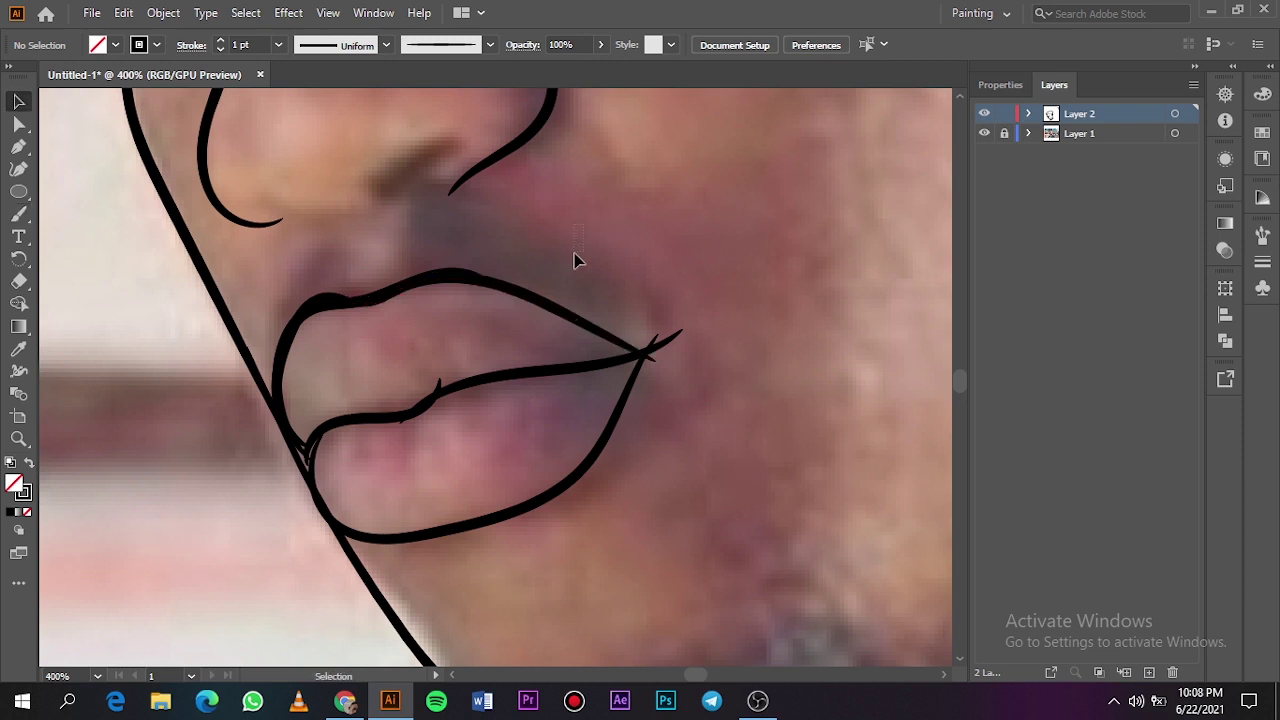
pyautogui.click(623, 423)
pyautogui.click(843, 143)
pyautogui.hotkey('ctrl', 'a')
pyautogui.click(163, 12)
pyautogui.click(230, 97)
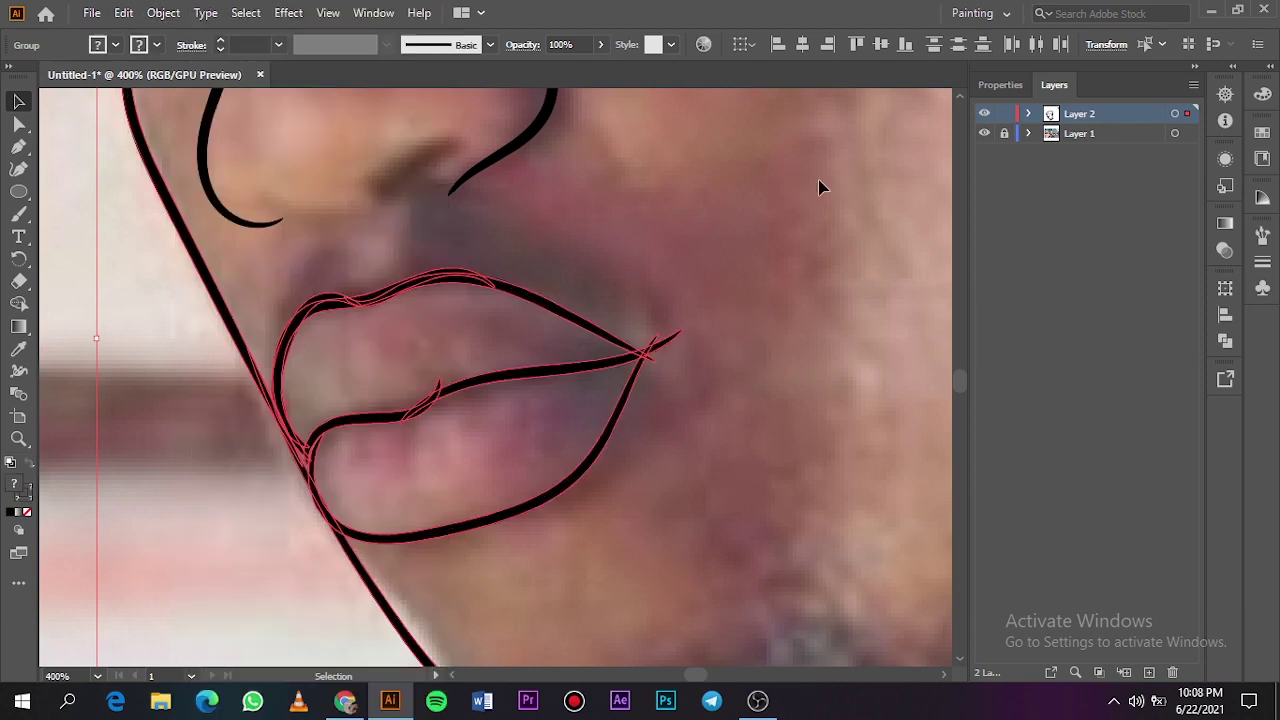
pyautogui.click(1000, 84)
pyautogui.click(1180, 545)
pyautogui.click(993, 648)
# Step: Isolate the lip group and delete the overshooting line ends at the corner of the mouth
pyautogui.doubleClick(665, 360)
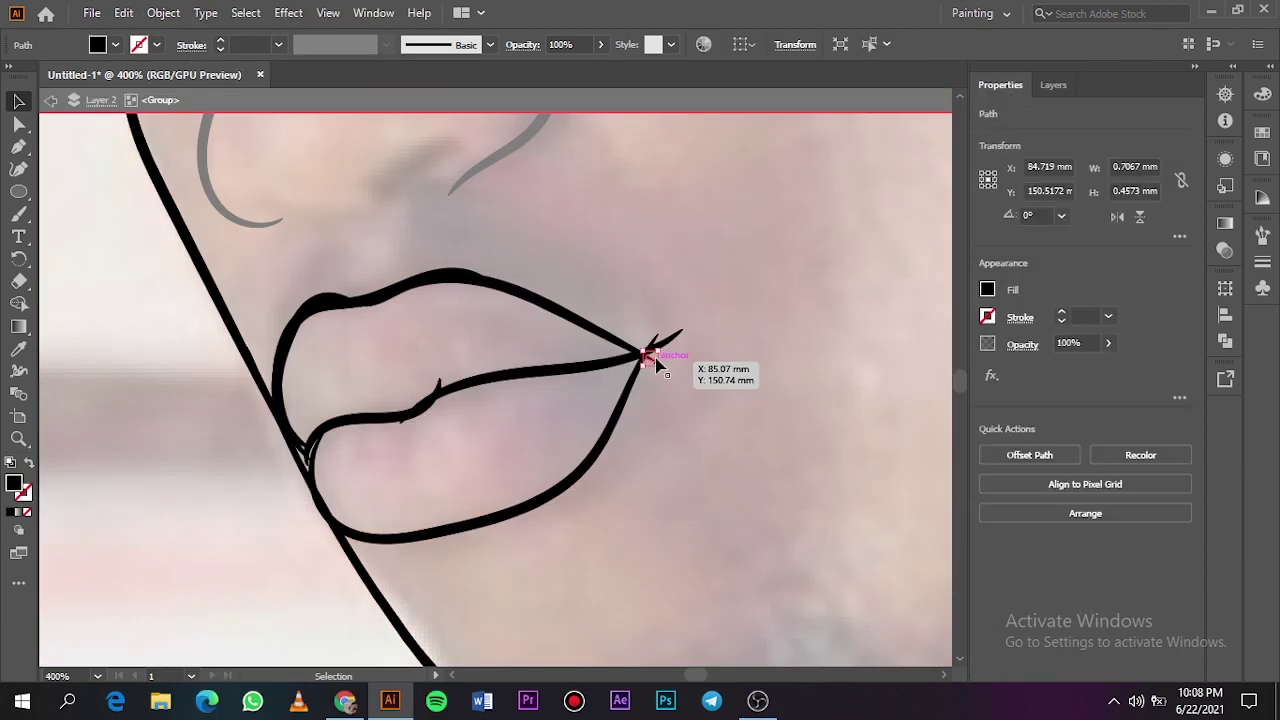
pyautogui.click(678, 348)
pyautogui.click(676, 345)
pyautogui.press('Delete')
pyautogui.click(652, 336)
pyautogui.press('Delete')
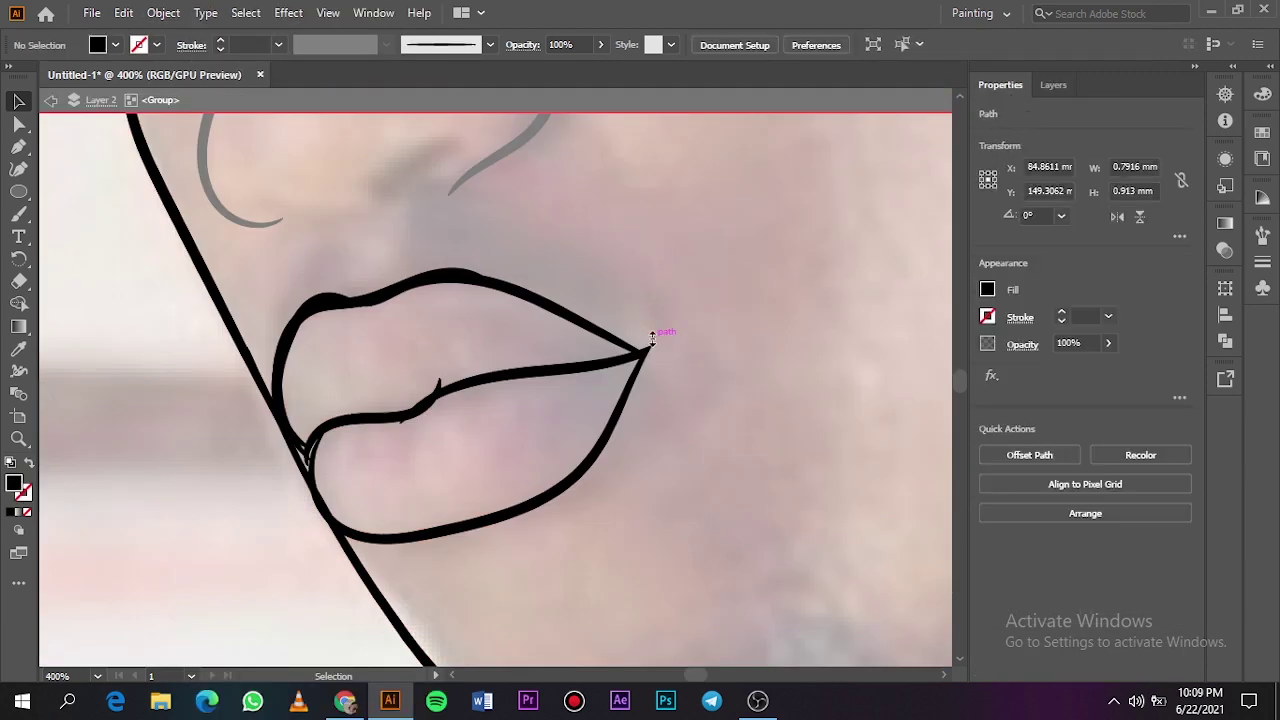
pyautogui.click(648, 353)
pyautogui.scroll(3, 649, 356)
pyautogui.scroll(-3, 648, 357)
pyautogui.press('Delete')
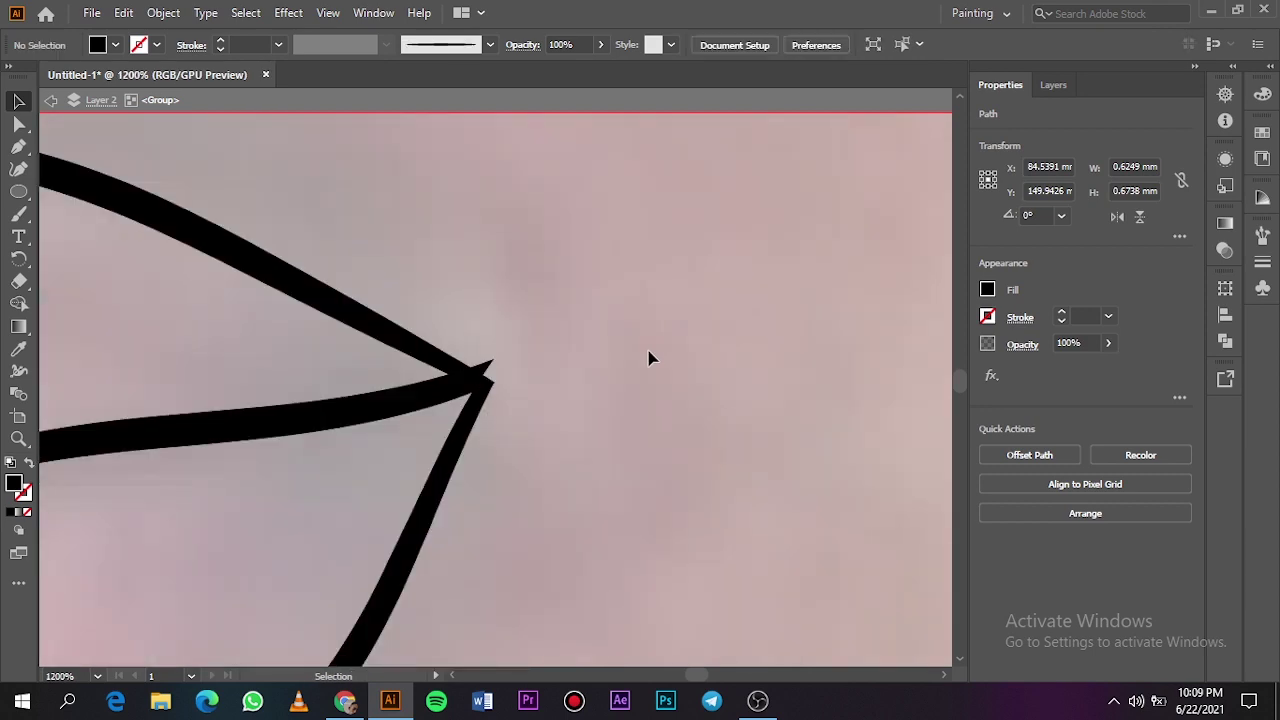
pyautogui.click(481, 369)
pyautogui.press('Delete')
# Step: Delete the small tail sticking out below the joint in the line between the lips
pyautogui.click(247, 450)
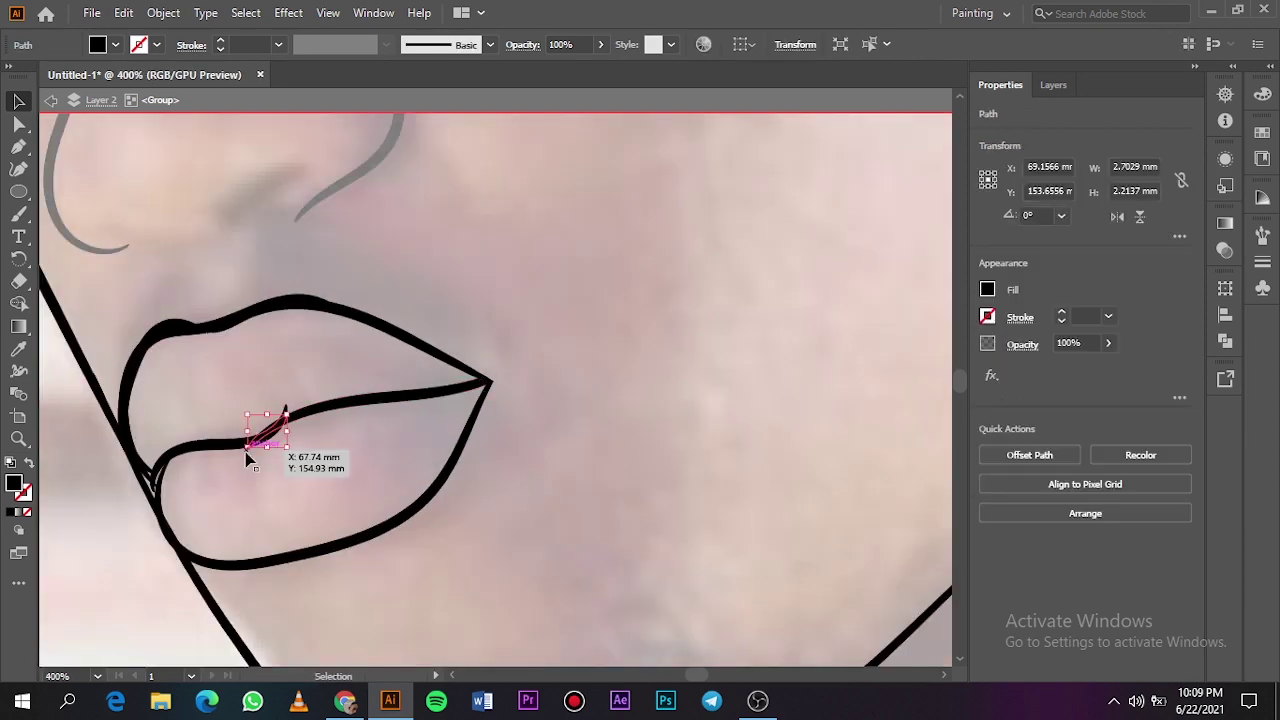
pyautogui.hotkey('ctrl', '+')
pyautogui.hotkey('ctrl', '+')
pyautogui.hotkey('ctrl', '+')
pyautogui.click(394, 517)
pyautogui.click(430, 434)
pyautogui.press('Delete')
pyautogui.click(504, 404)
pyautogui.press('Delete')
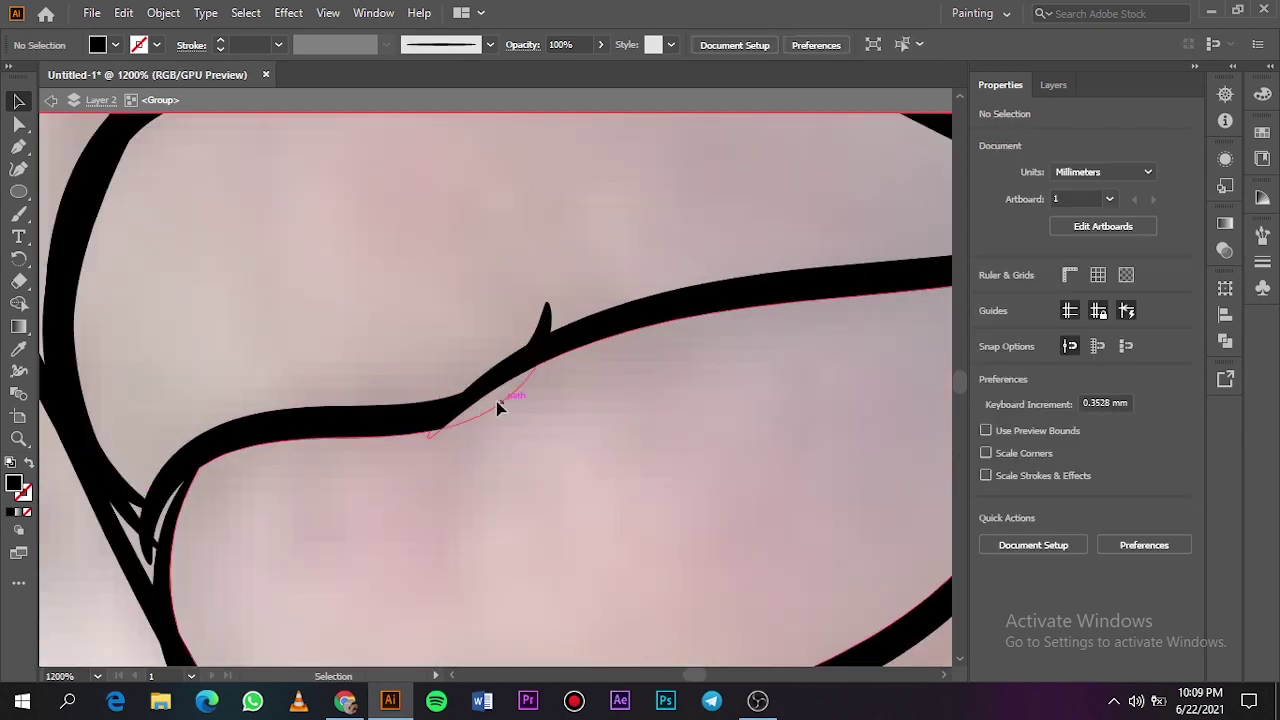
pyautogui.hotkey('ctrl', 'z')
# Step: Delete the redundant upper piece at the joint so the line between the lips follows a single curve
pyautogui.hscroll(-2, 494, 404)
pyautogui.click(543, 360)
pyautogui.click(560, 368)
pyautogui.press('Delete')
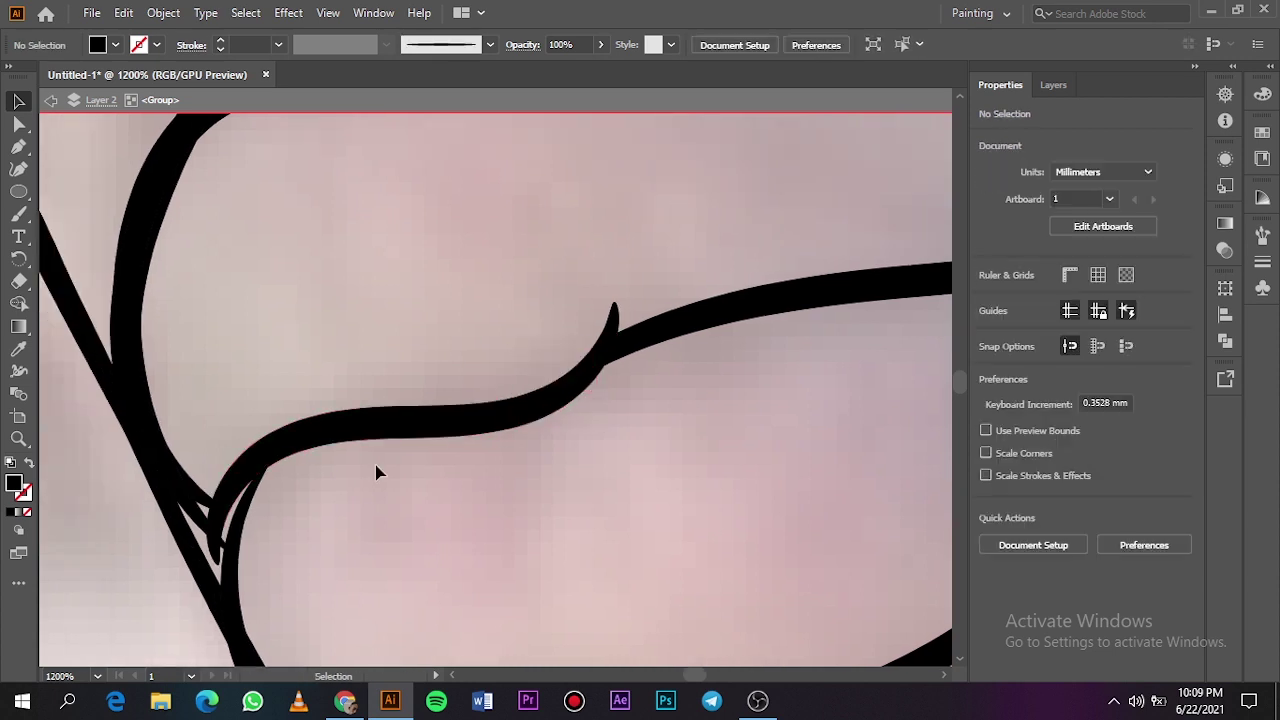
# Step: Delete the stray line ends where the lips meet the face outline and leave the group
pyautogui.click(217, 546)
pyautogui.press('Delete')
pyautogui.click(209, 506)
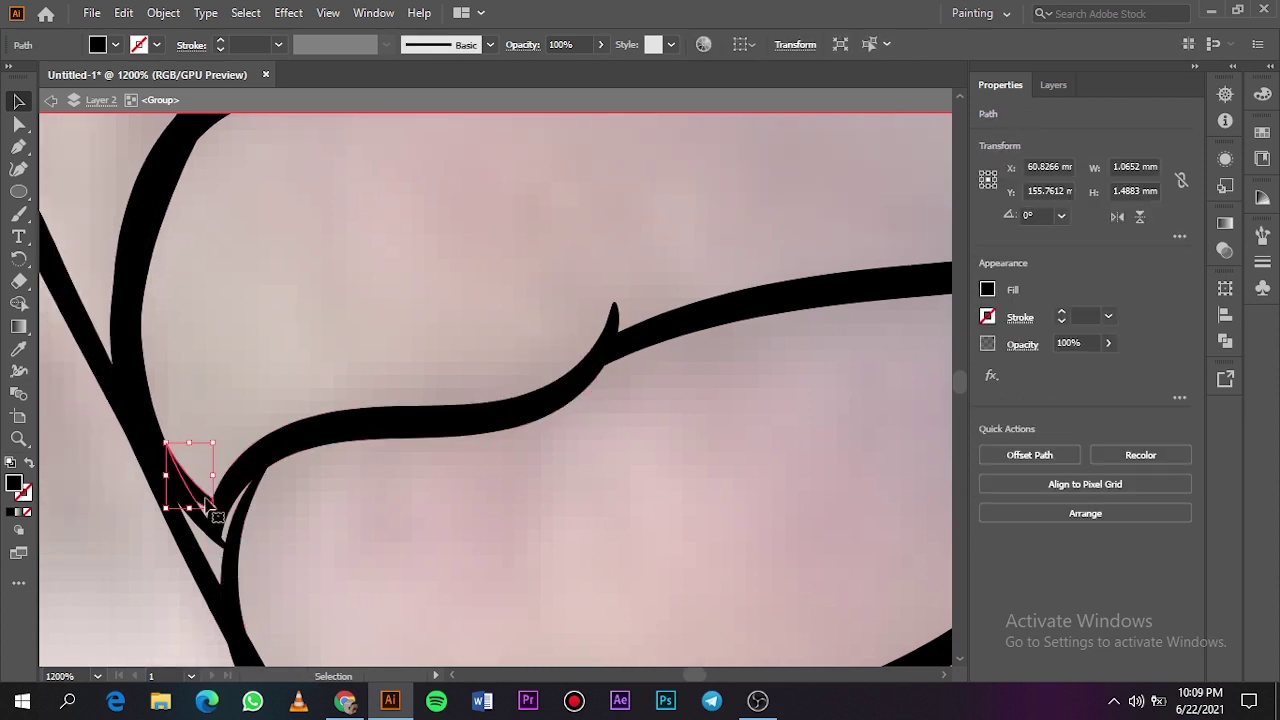
pyautogui.press('Delete')
pyautogui.doubleClick(375, 546)
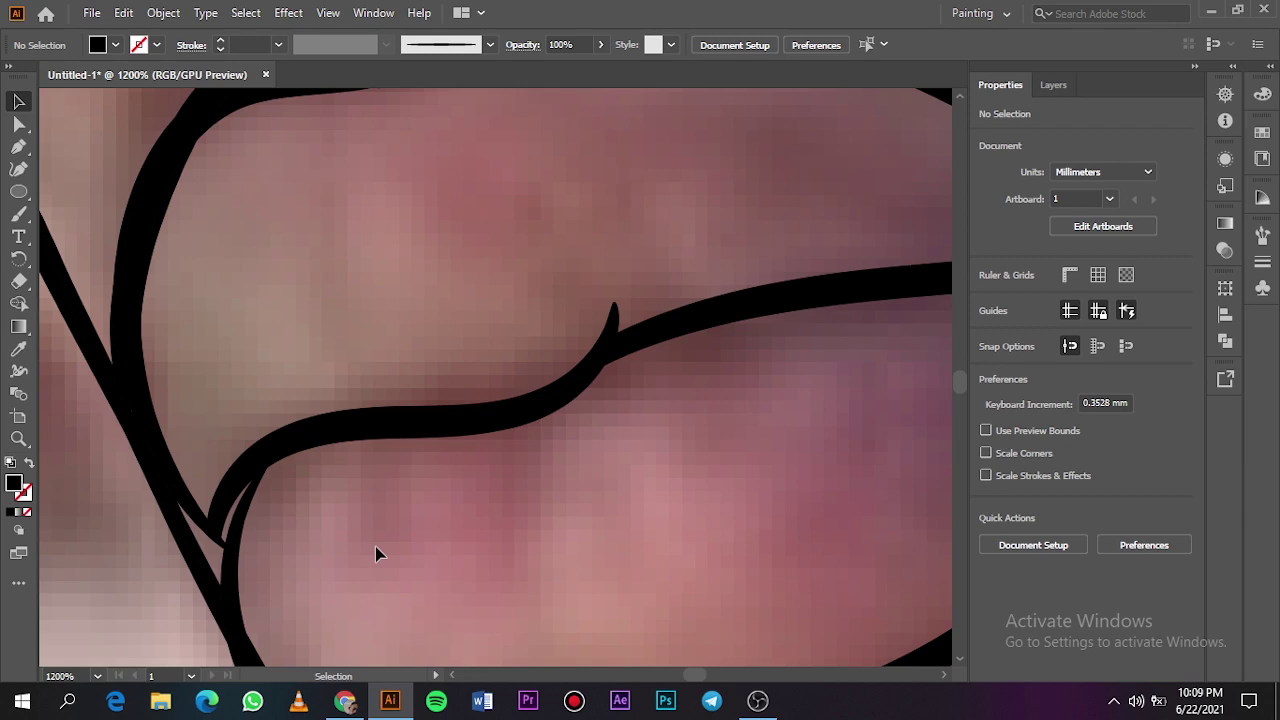
# Step: Check the cleaned lips in the full drawing by hiding and showing the photo on Layer 1
pyautogui.hotkey('ctrl', '0')
pyautogui.click(1054, 84)
pyautogui.click(984, 133)
pyautogui.click(984, 133)
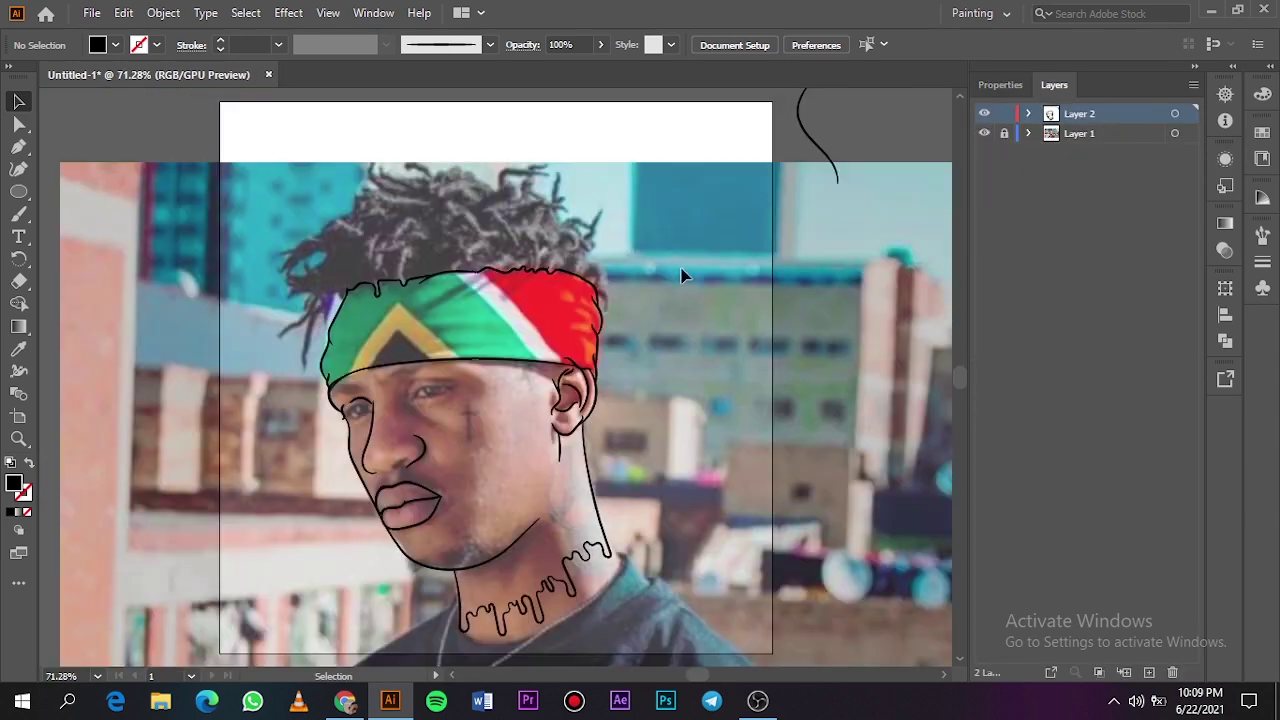
# Step: Paint the nostril outline on the nose with an upper arc and a lower curve closing the opening
pyautogui.scroll(5, 383, 463)
pyautogui.scroll(-1, 385, 466)
pyautogui.press('b')
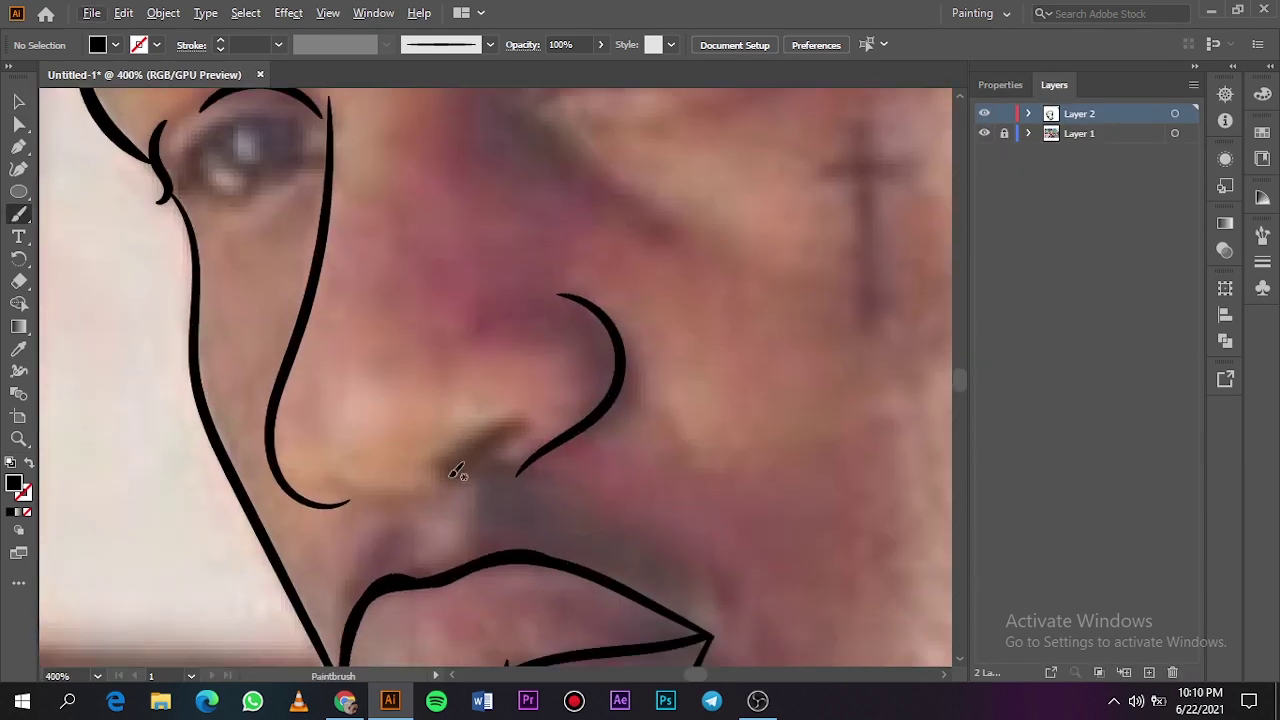
pyautogui.moveTo(452, 476); pyautogui.dragTo(438, 462)
pyautogui.moveTo(536, 418); pyautogui.dragTo(530, 436)
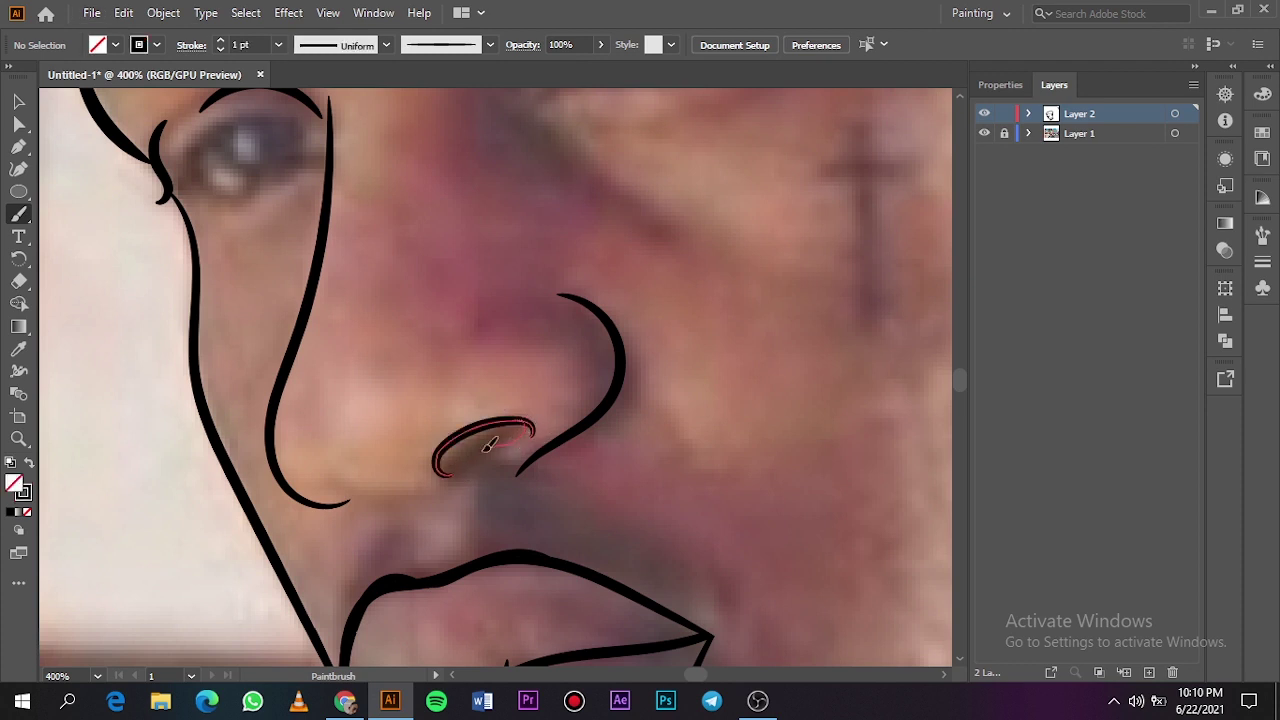
pyautogui.moveTo(455, 440); pyautogui.dragTo(460, 442)
pyautogui.moveTo(385, 494); pyautogui.dragTo(331, 460)
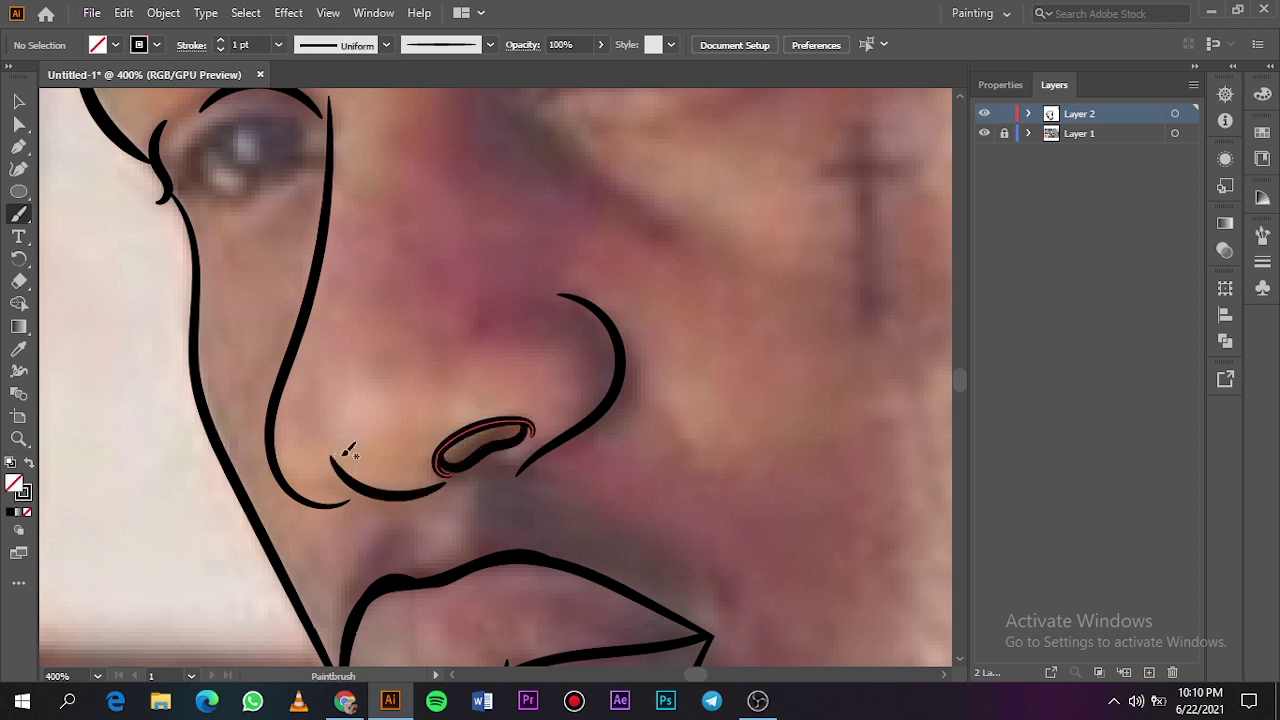
pyautogui.hotkey('ctrl', 'z')
pyautogui.moveTo(440, 485)
pyautogui.mouseDown()
pyautogui.moveTo(295, 483)
pyautogui.moveTo(340, 490)
pyautogui.mouseUp()
pyautogui.hotkey('ctrl', 'z')
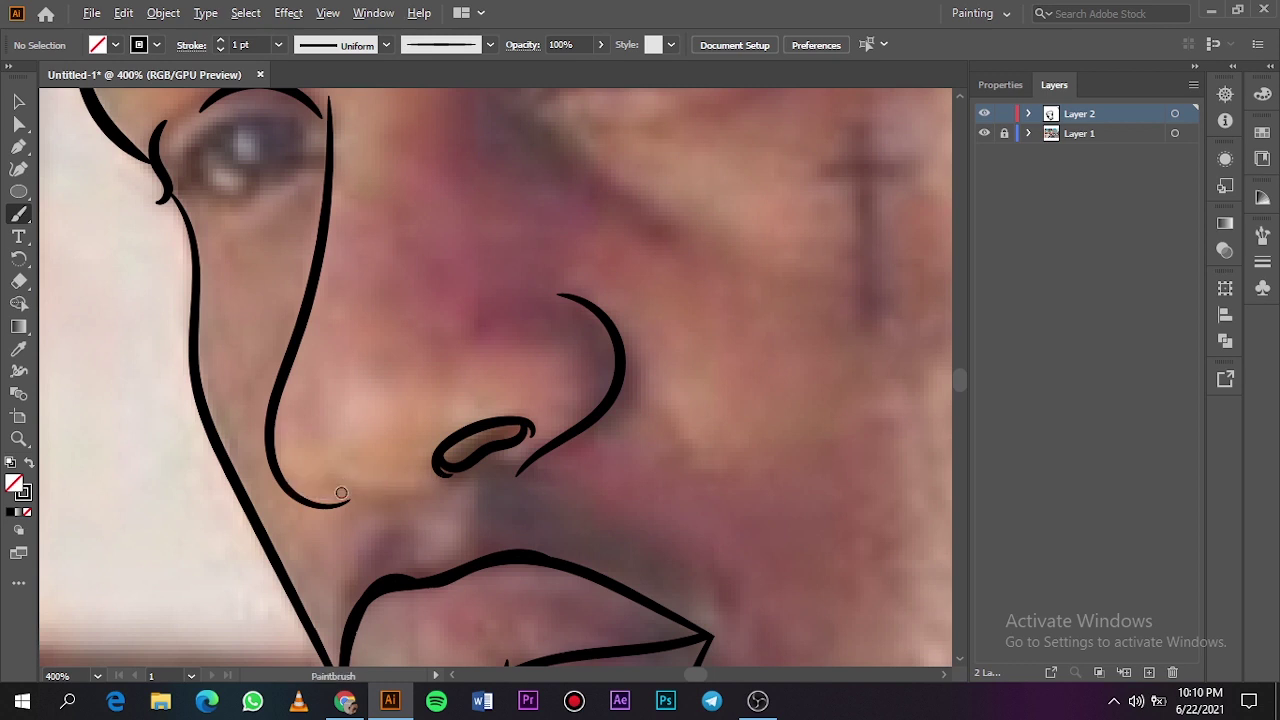
# Step: Paint the underside of the nose as a curve from the nostril to the tip, with a short tick meeting the nose line
pyautogui.scroll(-1, 330, 486)
pyautogui.moveTo(418, 490); pyautogui.dragTo(422, 489)
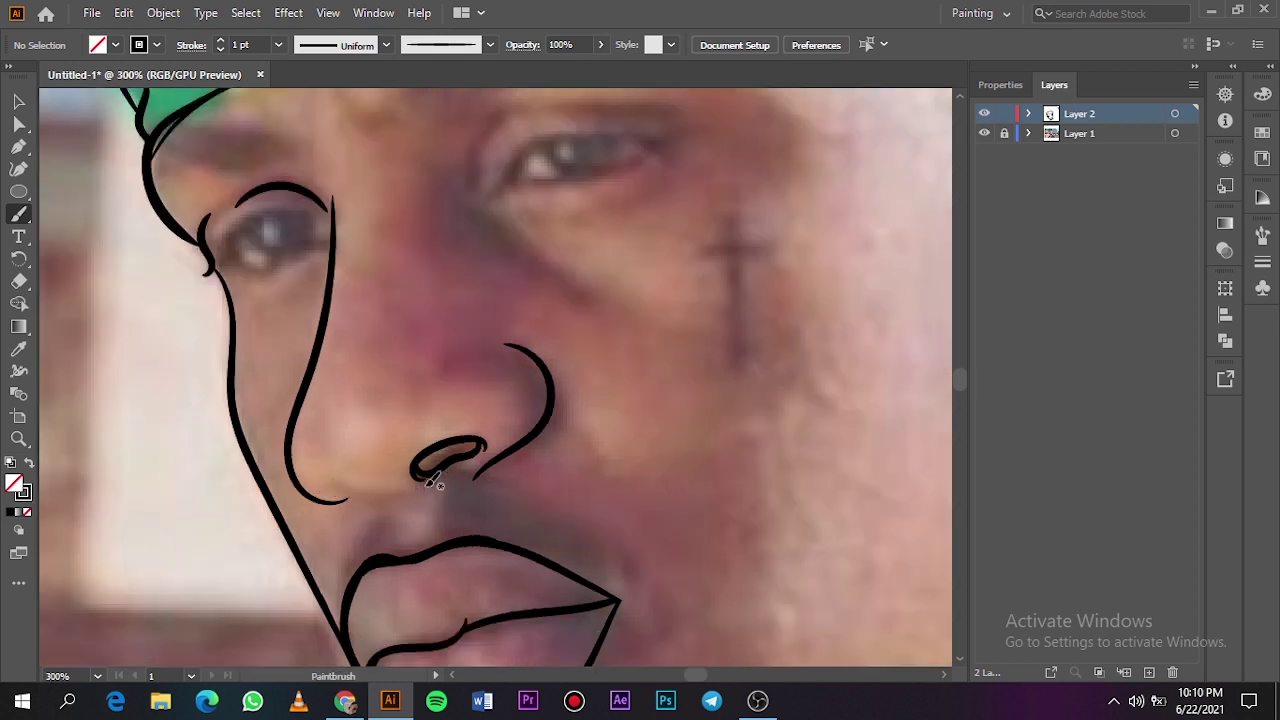
pyautogui.moveTo(324, 484); pyautogui.dragTo(311, 487)
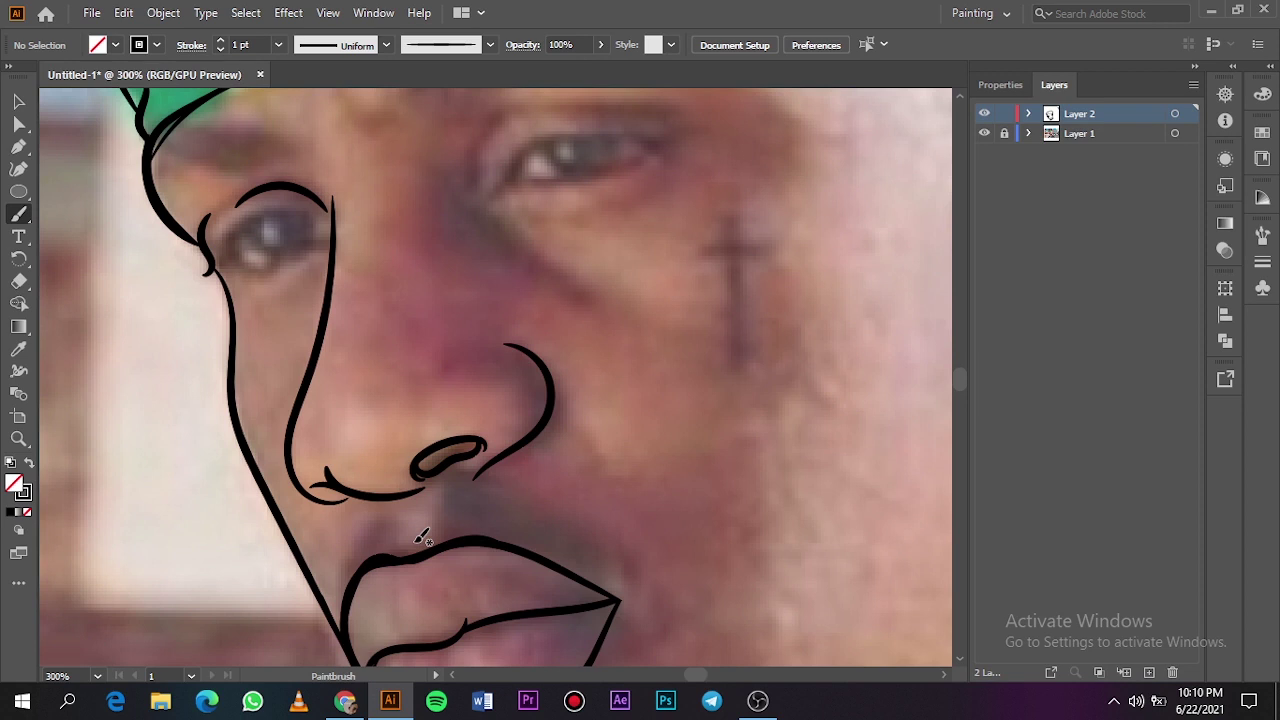
# Step: Trace the eye nearer the ear with upper and lower lids, both iris edges, the eyelid crease and an inner corner fold
pyautogui.scroll(3, 421, 535)
pyautogui.hscroll(2, 416, 538)
pyautogui.scroll(1, 449, 443)
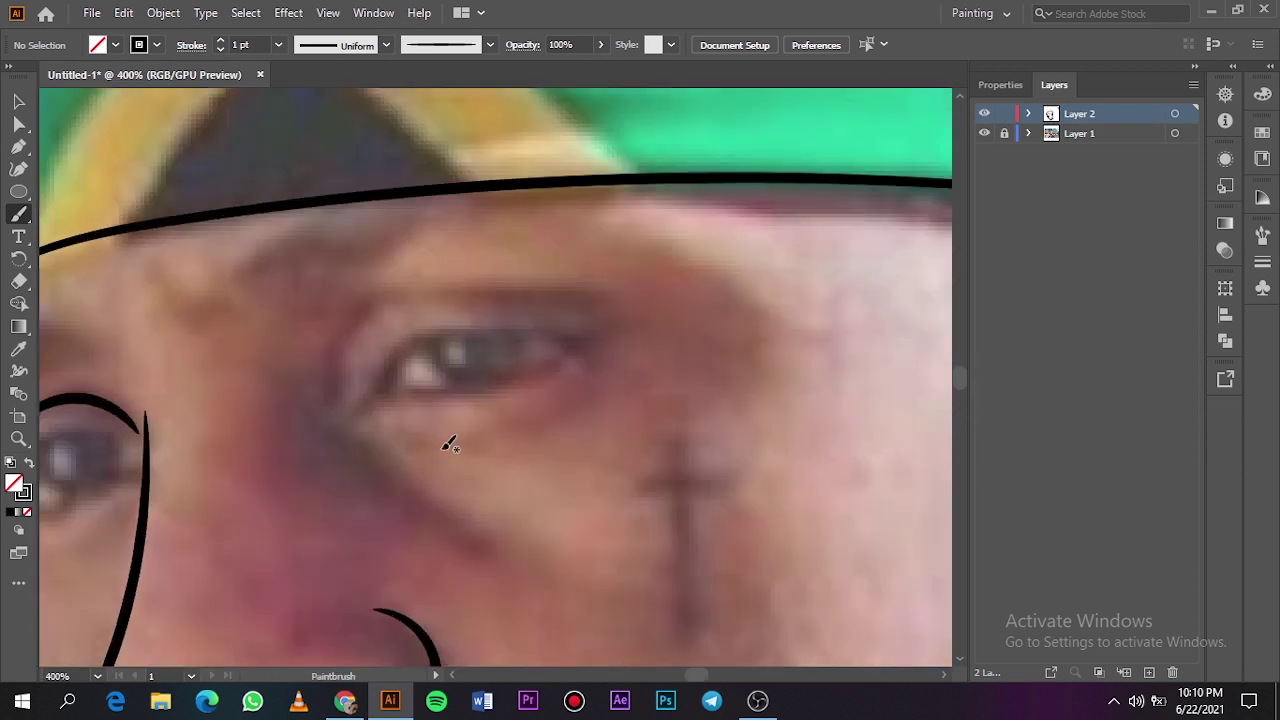
pyautogui.moveTo(538, 332)
pyautogui.mouseDown()
pyautogui.moveTo(611, 350)
pyautogui.moveTo(496, 333)
pyautogui.moveTo(352, 412)
pyautogui.mouseUp()
pyautogui.hotkey('ctrl', 'z')
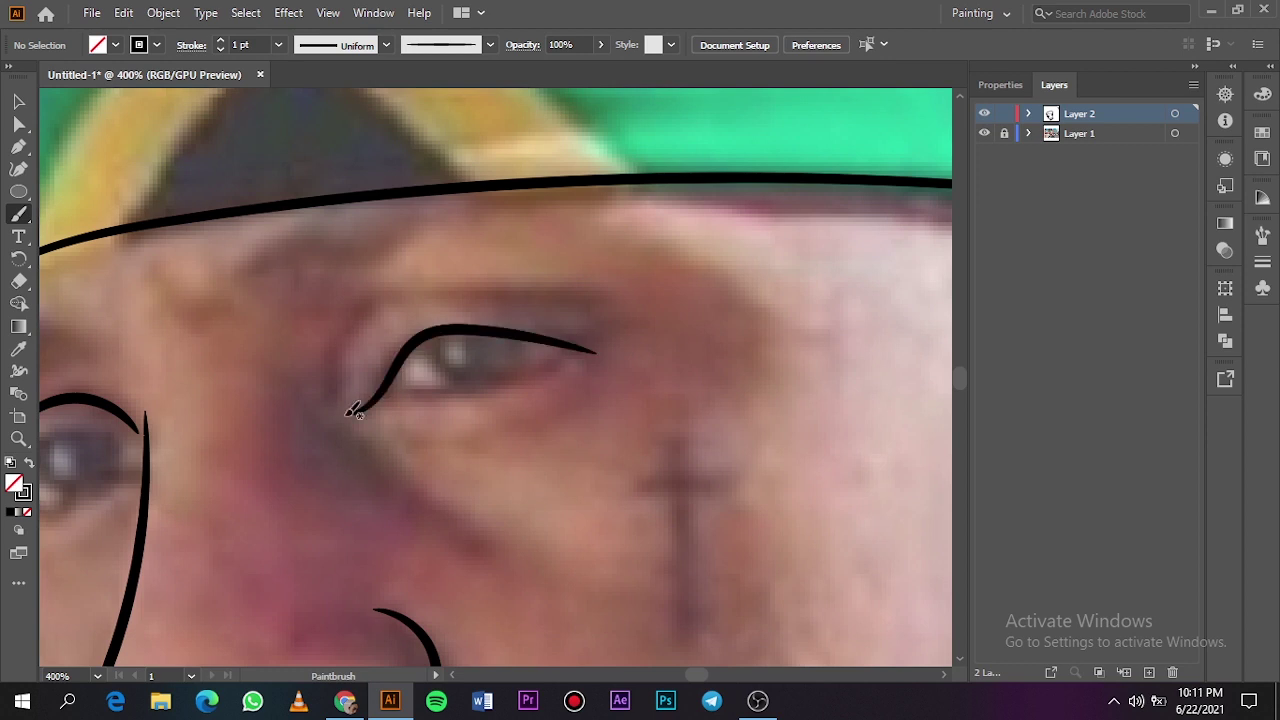
pyautogui.moveTo(497, 374); pyautogui.dragTo(591, 343)
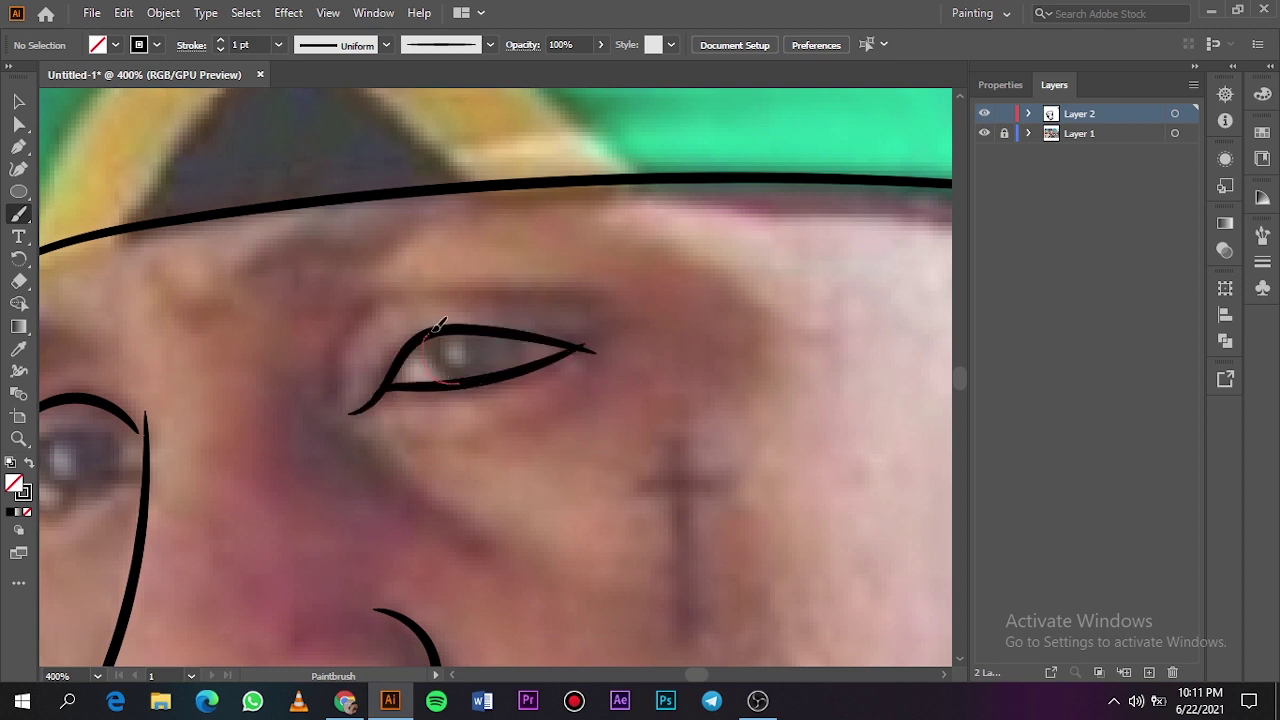
pyautogui.moveTo(443, 323)
pyautogui.mouseDown()
pyautogui.moveTo(517, 369)
pyautogui.moveTo(549, 333)
pyautogui.moveTo(565, 335)
pyautogui.moveTo(503, 289)
pyautogui.moveTo(346, 331)
pyautogui.mouseUp()
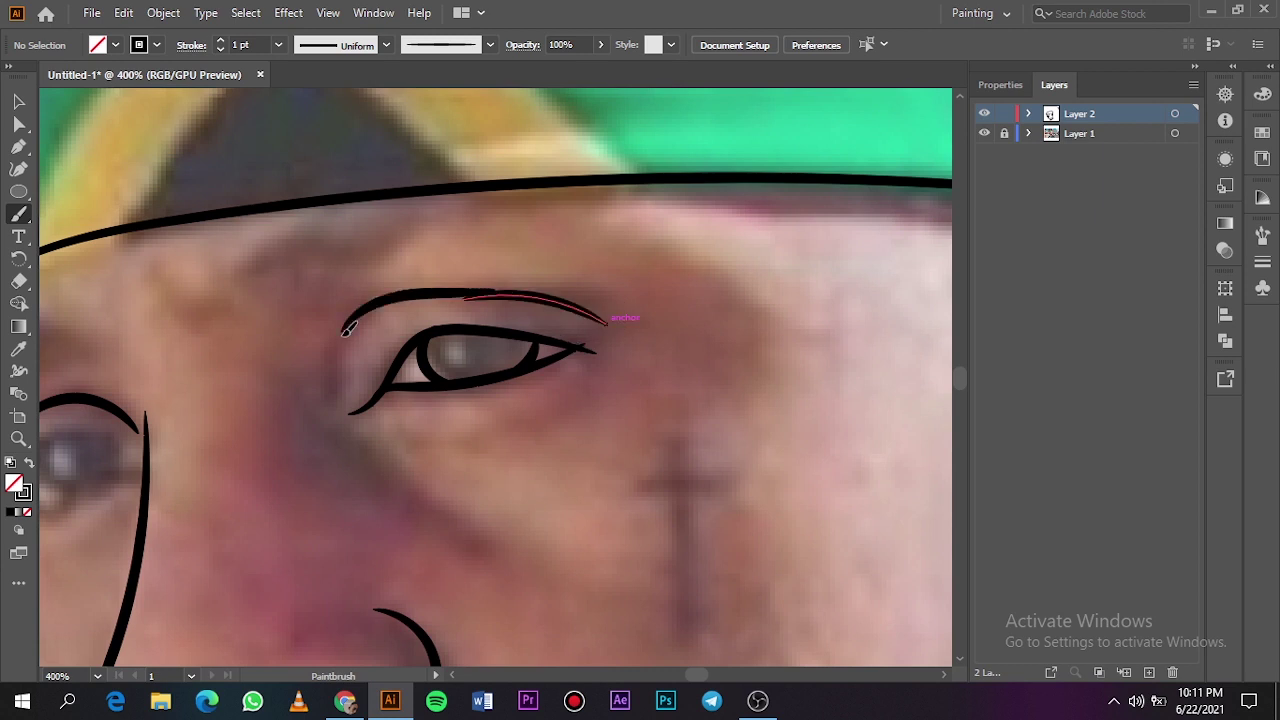
pyautogui.moveTo(349, 413); pyautogui.dragTo(336, 330)
# Step: Set the stroke weight to 0.5 pt and paint short crease lines beneath both eyes
pyautogui.click(278, 44)
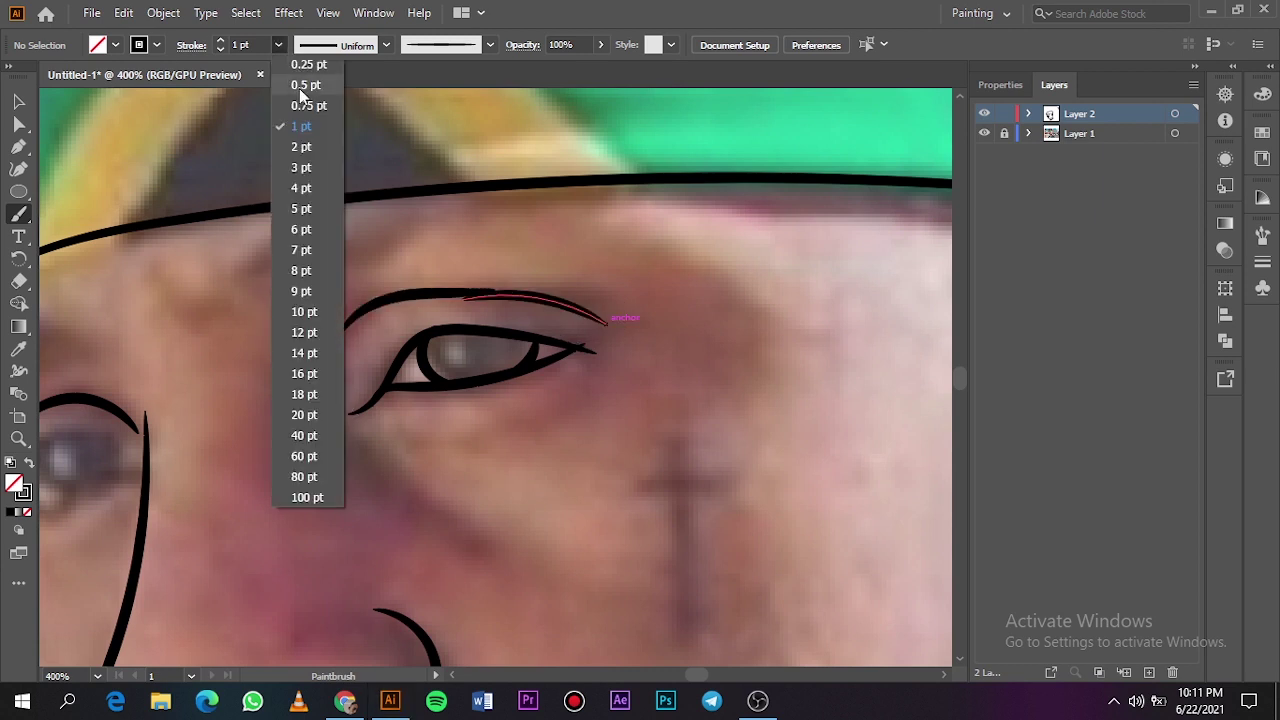
pyautogui.click(301, 86)
pyautogui.moveTo(414, 442); pyautogui.dragTo(488, 439)
pyautogui.moveTo(467, 433)
pyautogui.mouseDown()
pyautogui.moveTo(562, 402)
pyautogui.moveTo(575, 360)
pyautogui.moveTo(540, 392)
pyautogui.moveTo(478, 398)
pyautogui.mouseUp()
pyautogui.hscroll(-6, 606, 352)
pyautogui.scroll(-3, 600, 356)
pyautogui.hscroll(-1, 590, 355)
# Step: Set the stroke weight to 1 pt and trace the lids and iris edges of the eye beside the face outline
pyautogui.click(278, 44)
pyautogui.click(300, 126)
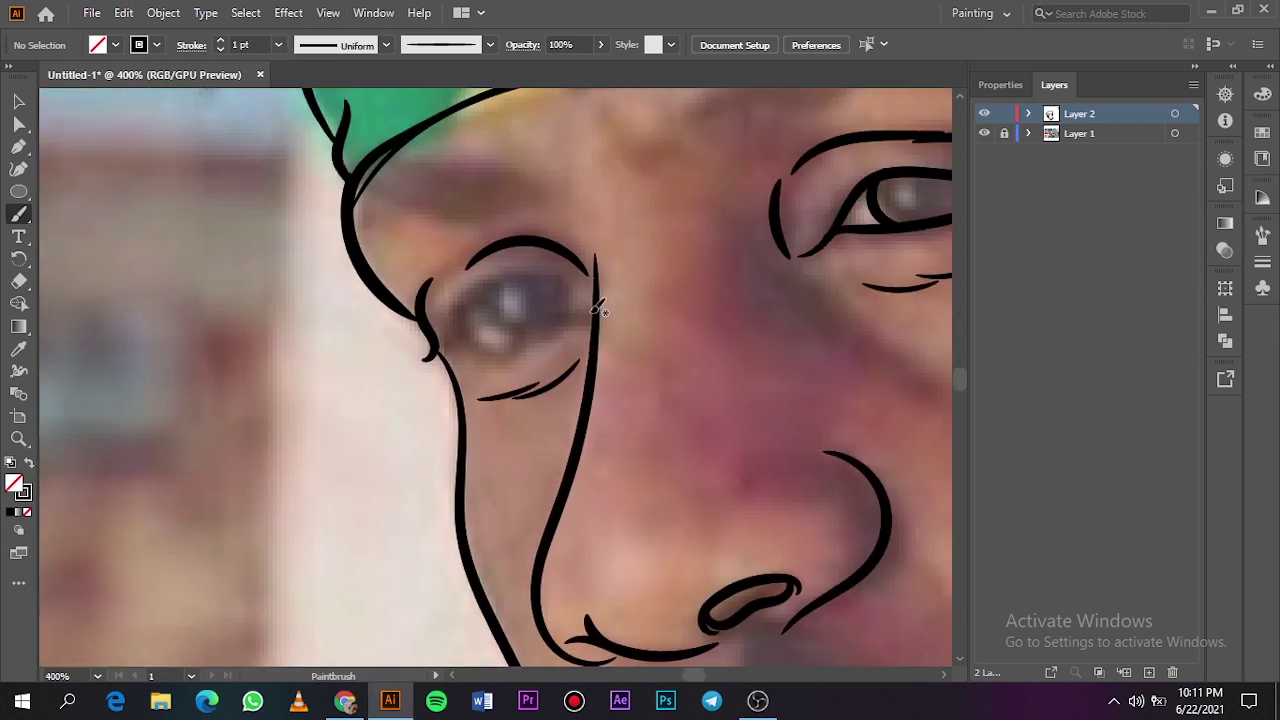
pyautogui.moveTo(440, 345); pyautogui.dragTo(440, 346)
pyautogui.hotkey('ctrl', 'z')
pyautogui.moveTo(597, 288); pyautogui.dragTo(600, 304)
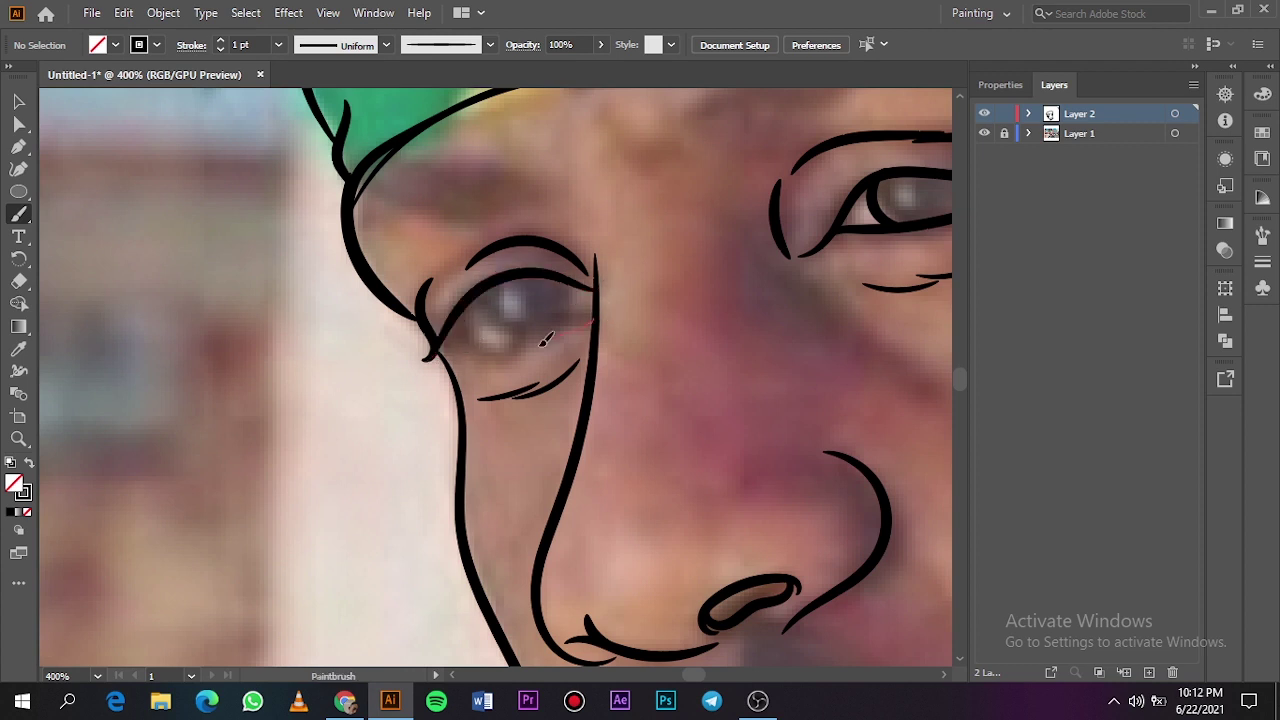
pyautogui.moveTo(465, 346); pyautogui.dragTo(414, 356)
pyautogui.moveTo(490, 337); pyautogui.dragTo(505, 283)
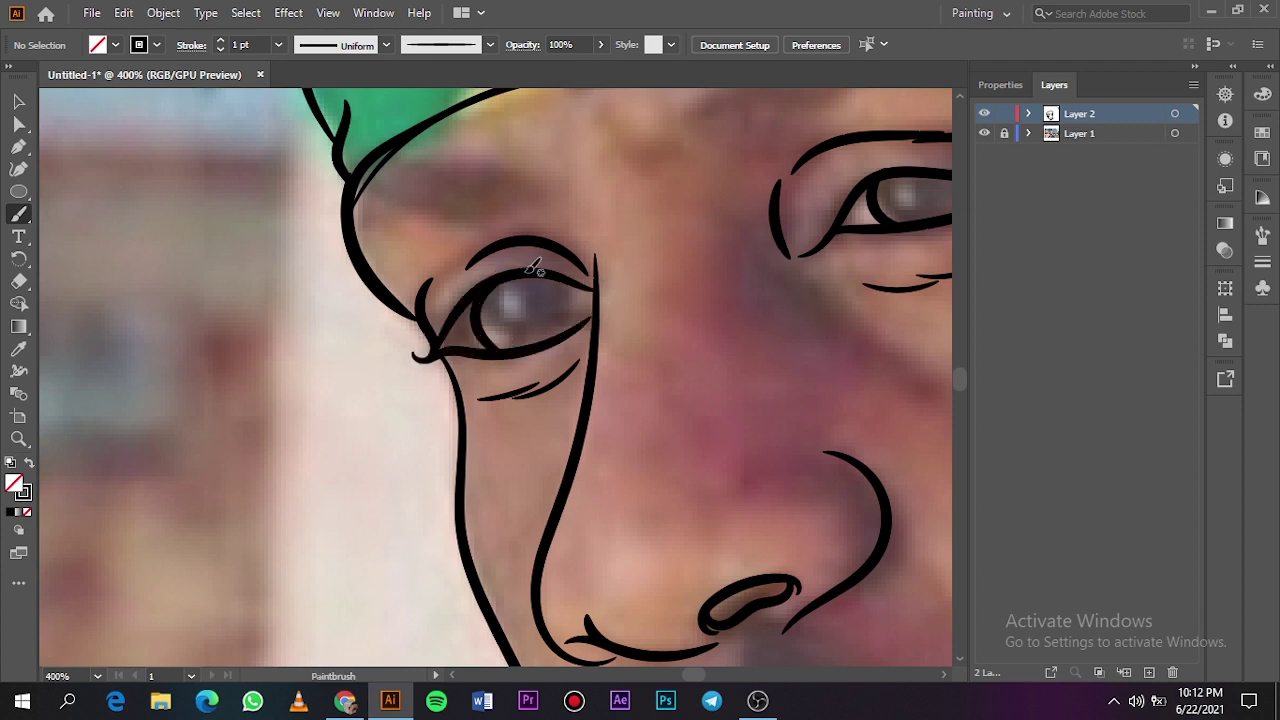
pyautogui.moveTo(582, 318); pyautogui.dragTo(585, 321)
# Step: Repaint the lower lid of the eye beside the face outline so its inner end meets the nose line
pyautogui.scroll(3, 588, 318)
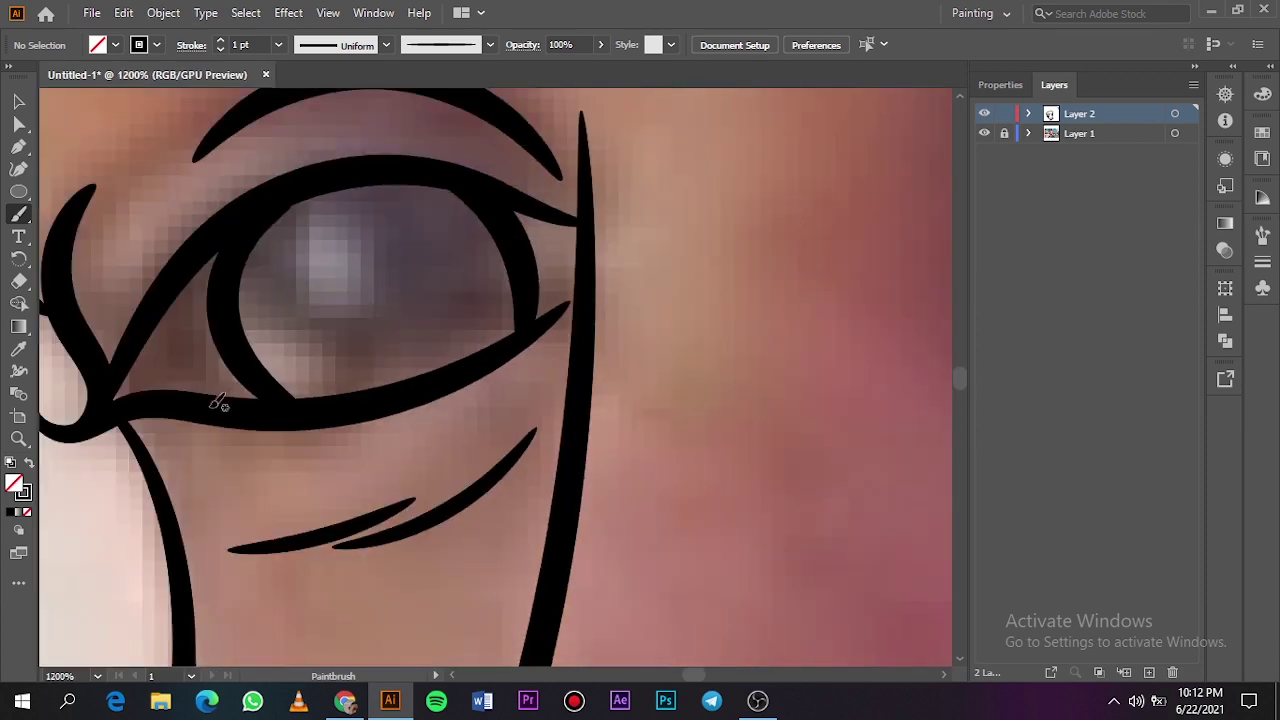
pyautogui.moveTo(210, 407); pyautogui.dragTo(437, 380)
pyautogui.moveTo(597, 270); pyautogui.dragTo(594, 286)
# Step: Check the traced eyes in the full drawing by hiding and showing the photo on Layer 1
pyautogui.hotkey('ctrl', '0')
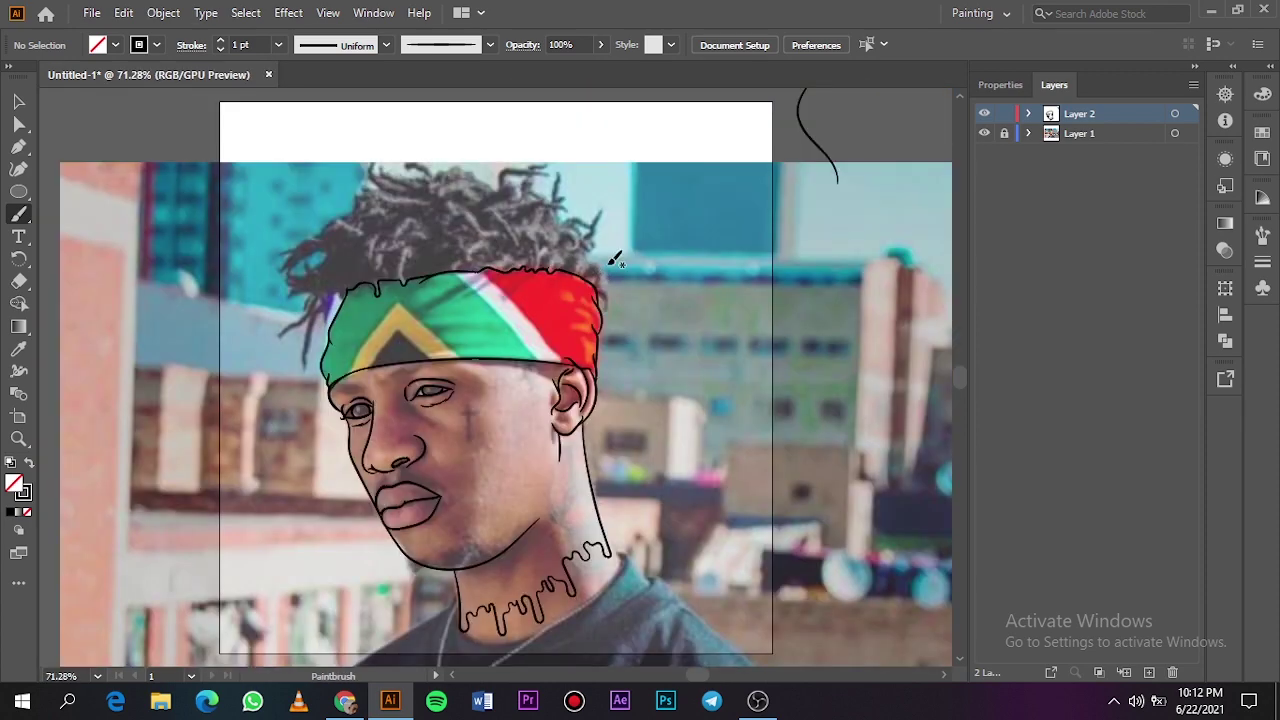
pyautogui.click(984, 133)
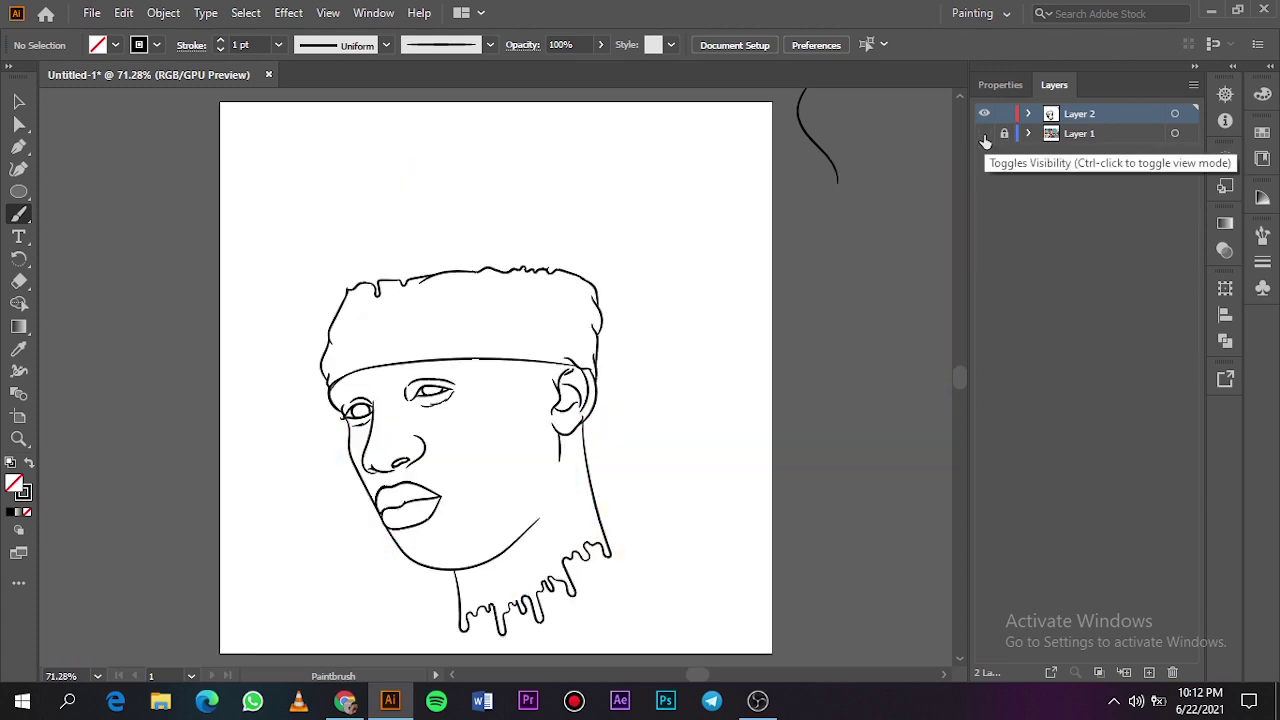
pyautogui.click(984, 134)
# Step: Delete both iris edge strokes from the eye beside the face outline
pyautogui.scroll(8, 357, 408)
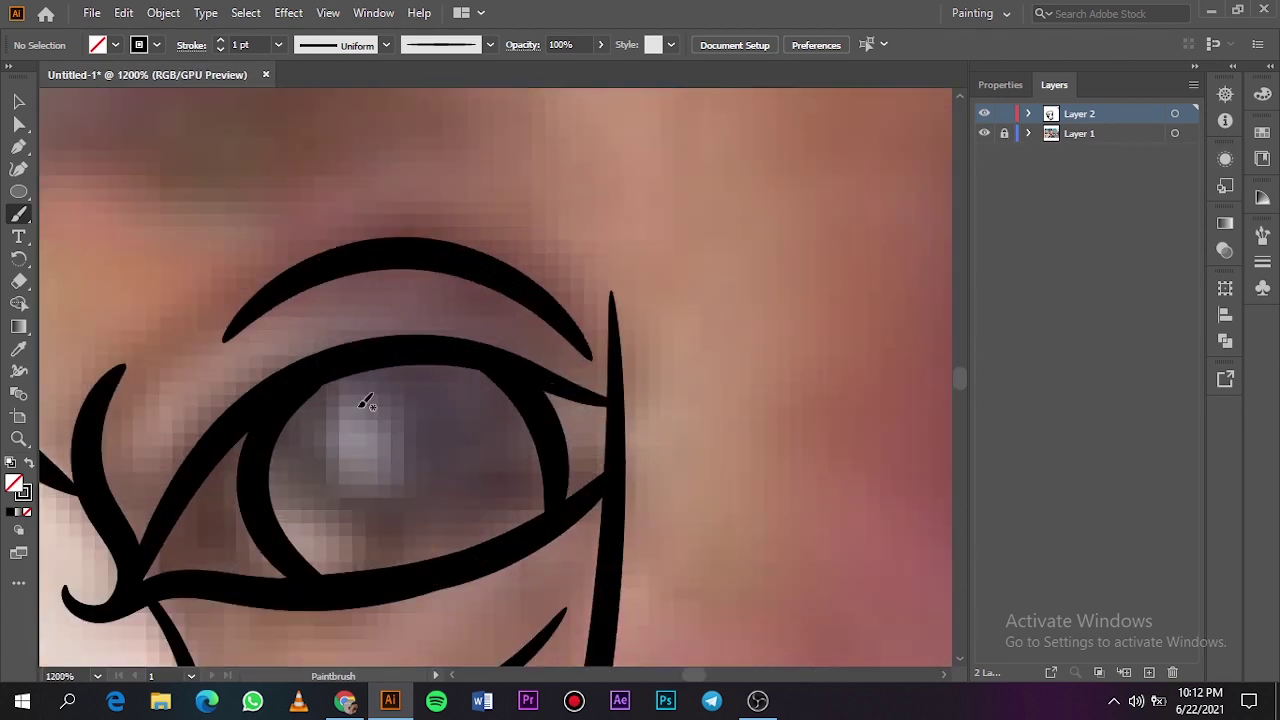
pyautogui.press('v')
pyautogui.click(558, 468)
pyautogui.press('Delete')
pyautogui.click(272, 519)
pyautogui.press('Delete')
# Step: Delete both iris edge strokes from the eye nearer the ear
pyautogui.scroll(-6, 268, 518)
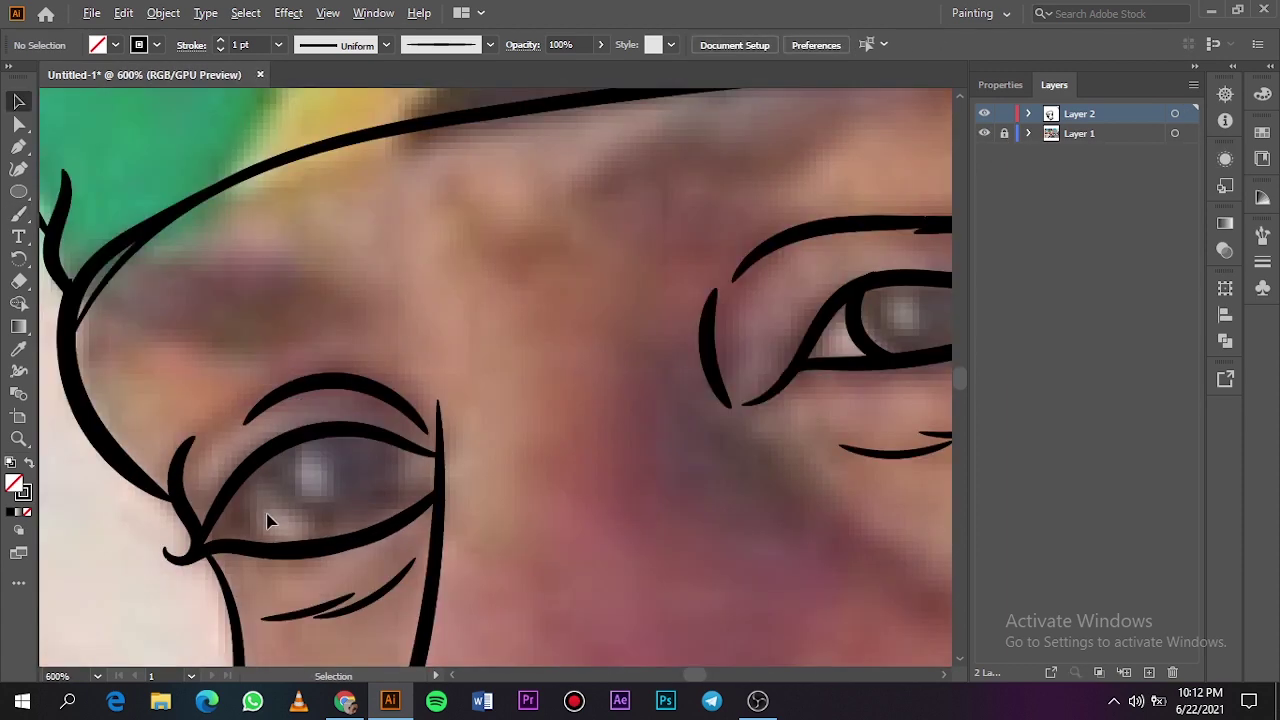
pyautogui.scroll(6, 329, 443)
pyautogui.click(316, 411)
pyautogui.press('Delete')
pyautogui.click(630, 338)
pyautogui.press('Delete')
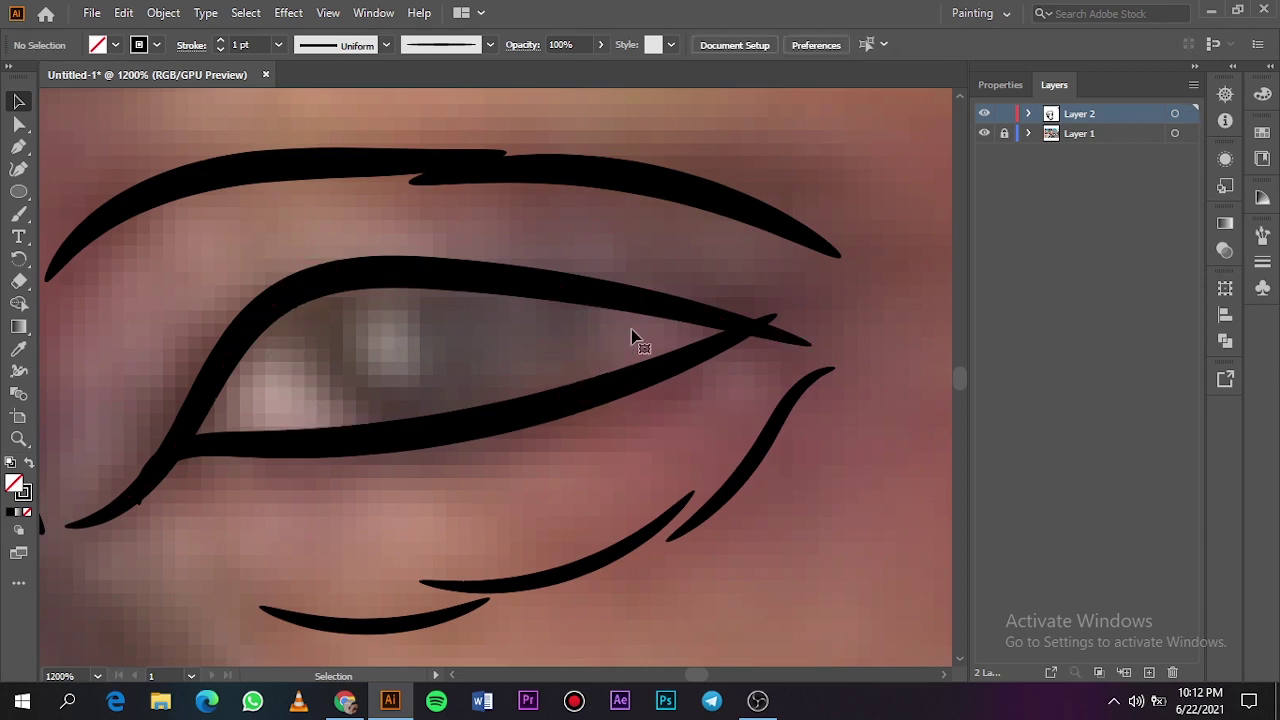
# Step: Trace the headband's dark triangle and the outer edge of the yellow chevron around it with the Paintbrush
pyautogui.hotkey('ctrl', '0')
pyautogui.scroll(-1, 550, 405)
pyautogui.scroll(1, 361, 347)
pyautogui.scroll(5, 365, 357)
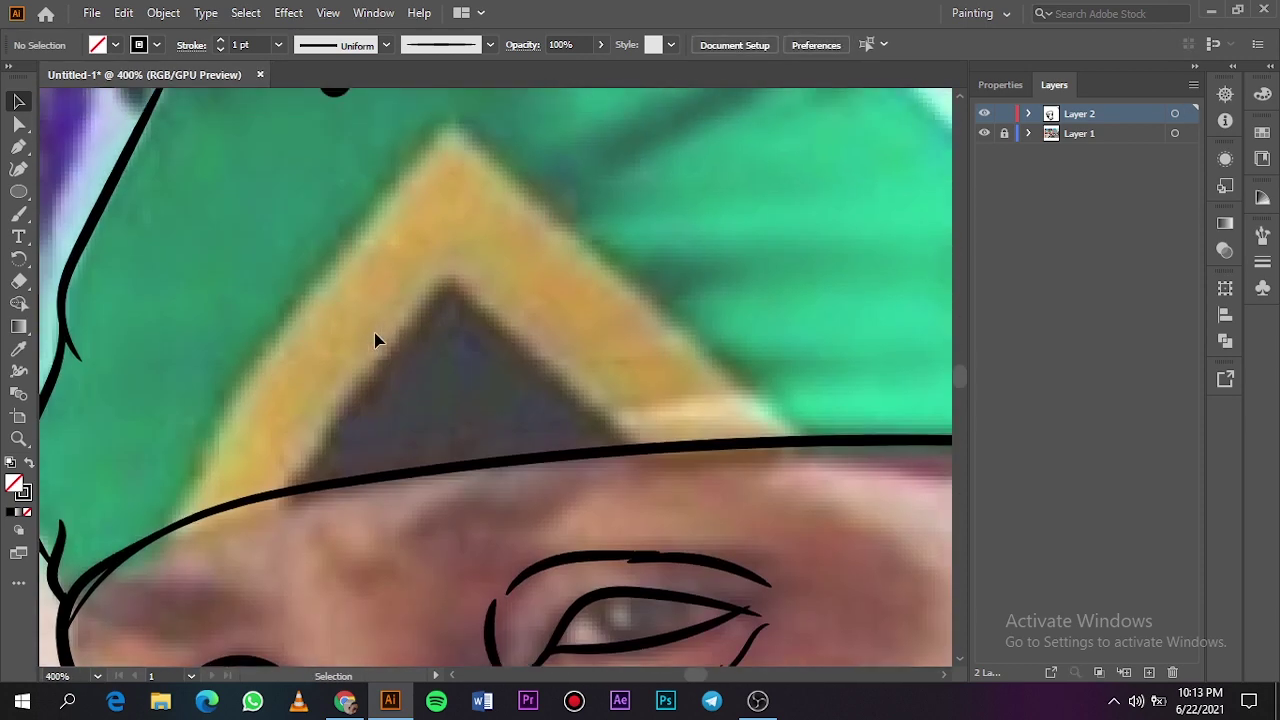
pyautogui.press('b')
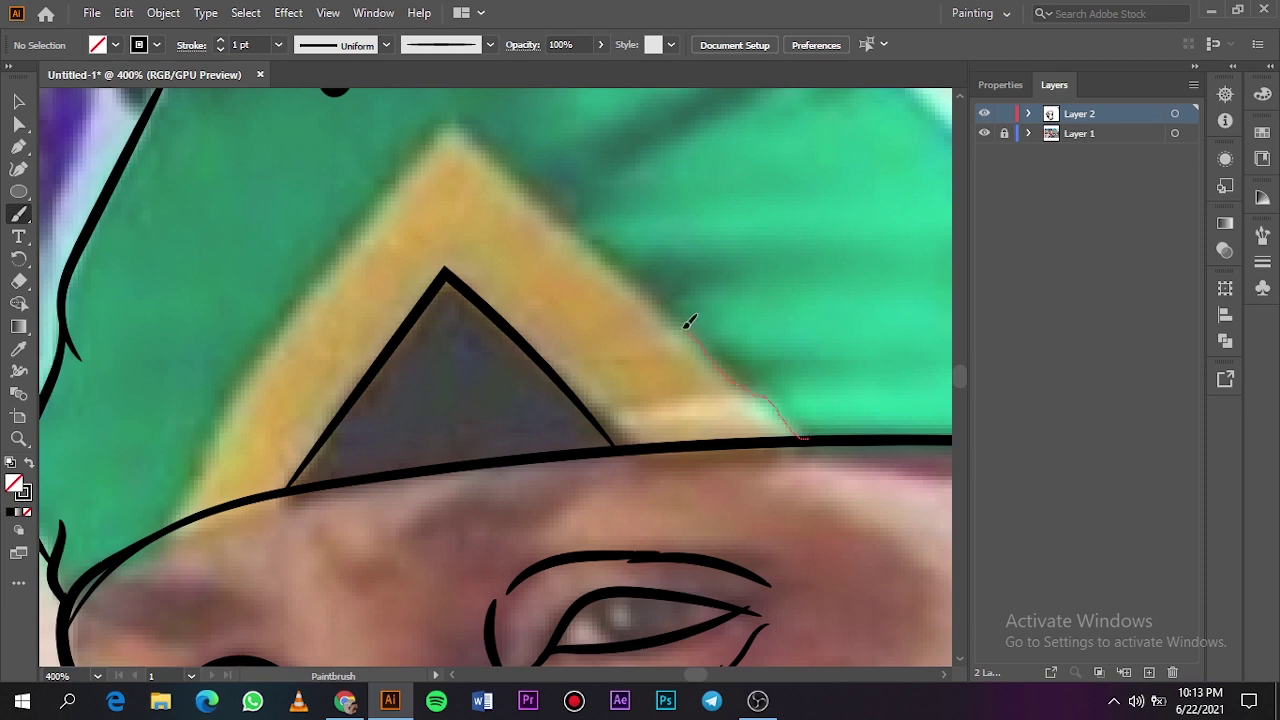
pyautogui.moveTo(168, 530); pyautogui.dragTo(172, 532)
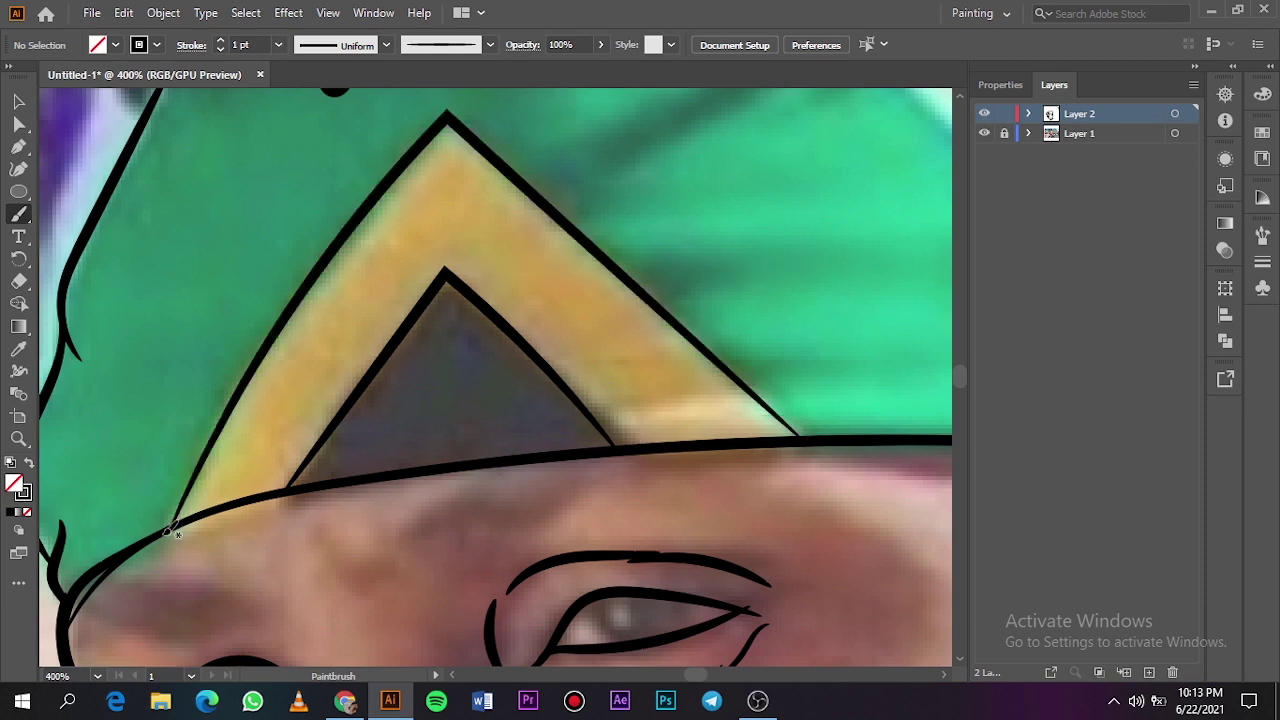
# Step: Trace both edges of the headband's white diagonal stripe, from the upper edge down to the forehead line
pyautogui.scroll(-5, 177, 534)
pyautogui.scroll(3, 449, 551)
pyautogui.scroll(2, 487, 518)
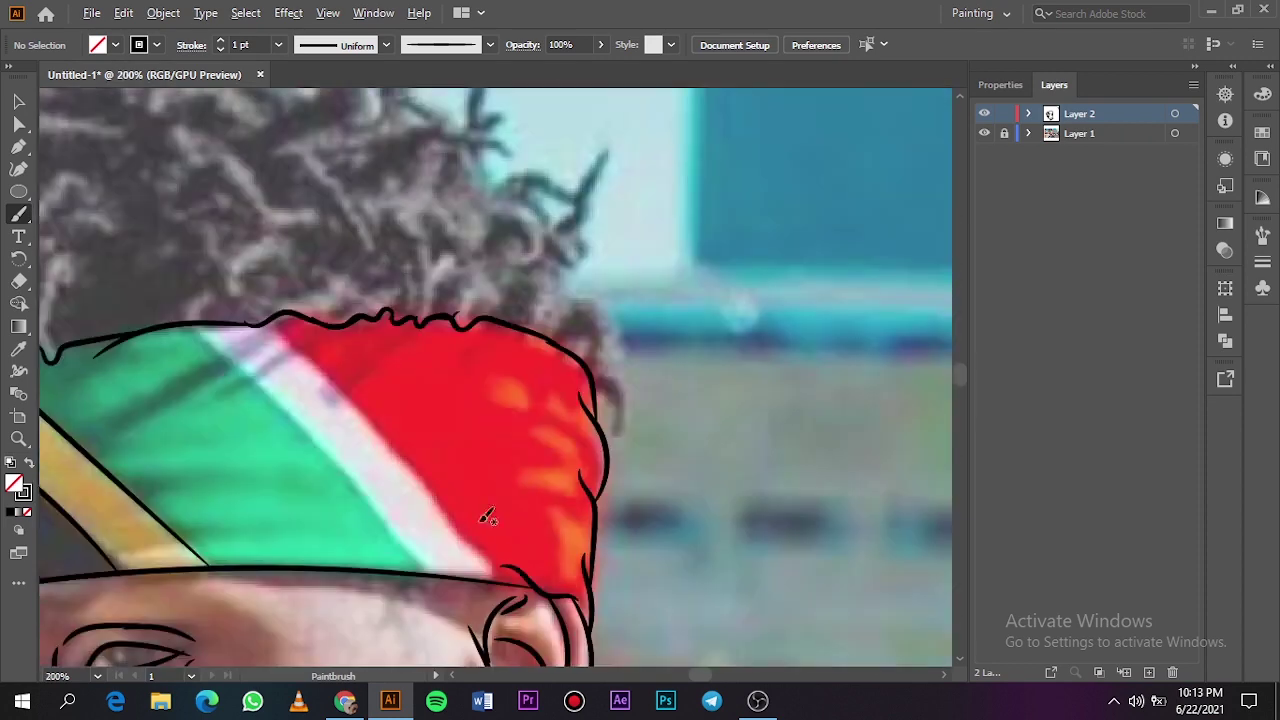
pyautogui.moveTo(483, 502); pyautogui.dragTo(568, 605)
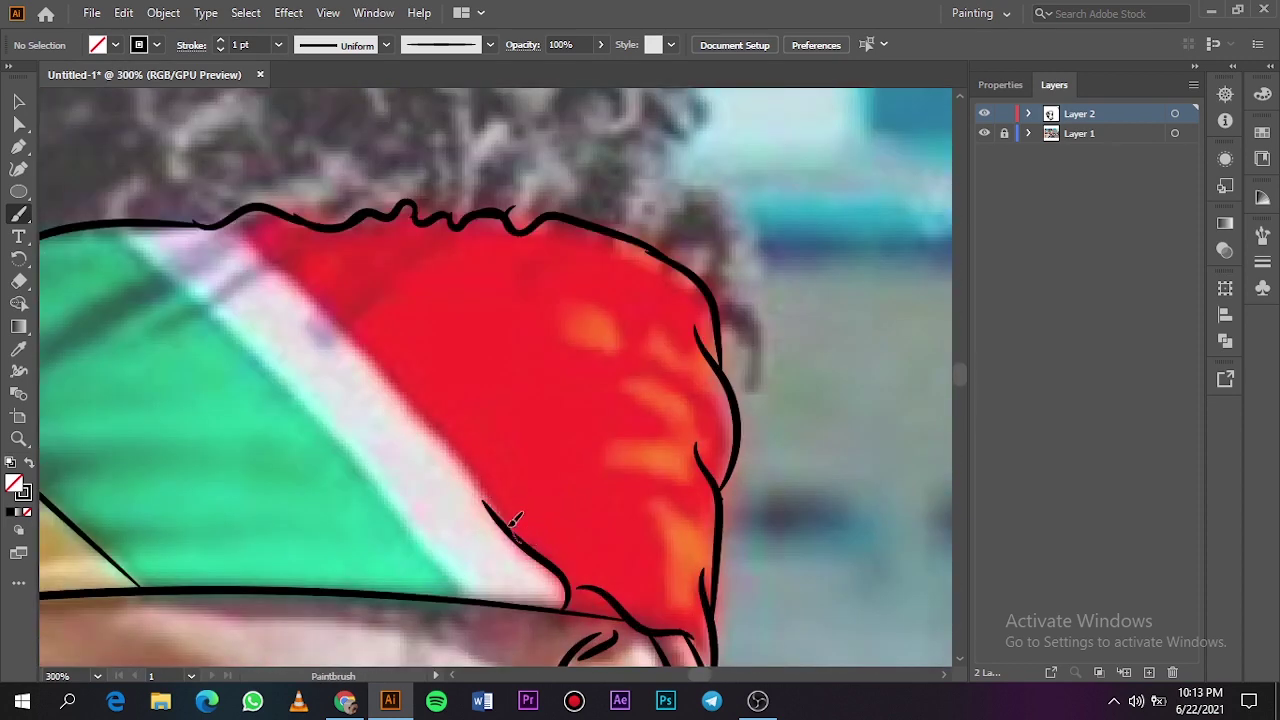
pyautogui.moveTo(490, 510); pyautogui.dragTo(370, 370)
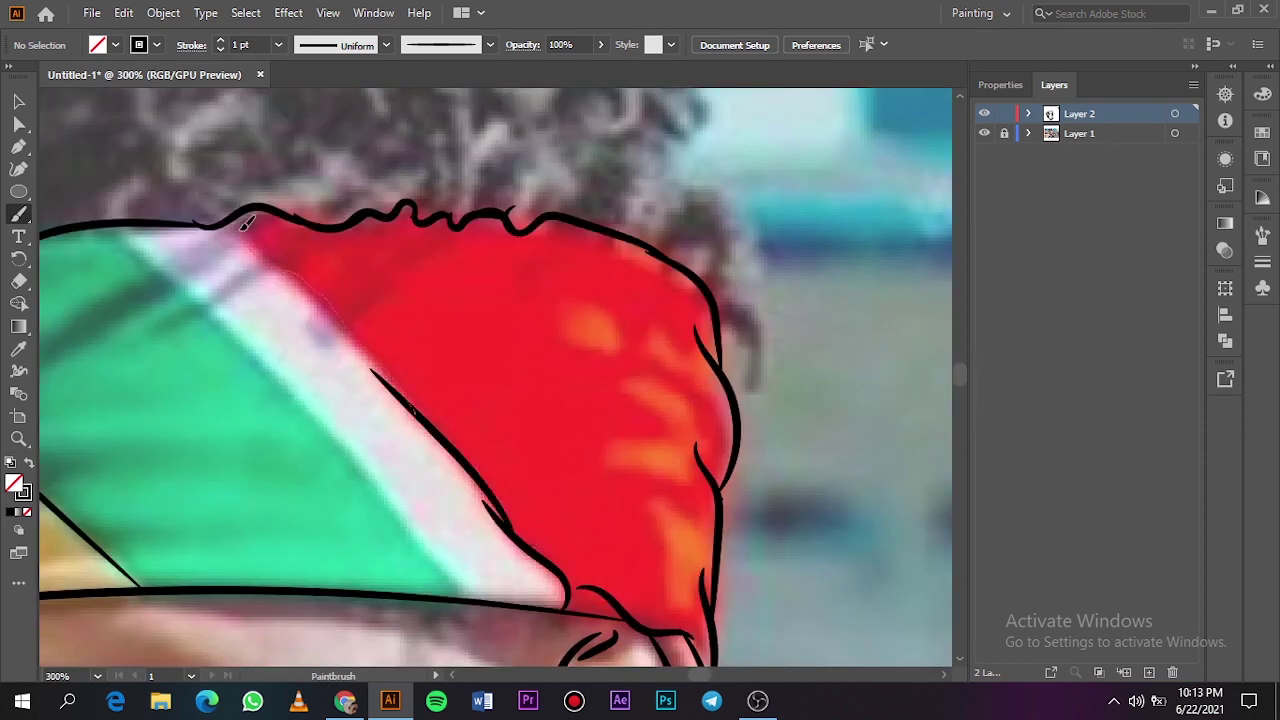
pyautogui.moveTo(452, 446); pyautogui.dragTo(400, 388)
pyautogui.moveTo(264, 251); pyautogui.dragTo(220, 221)
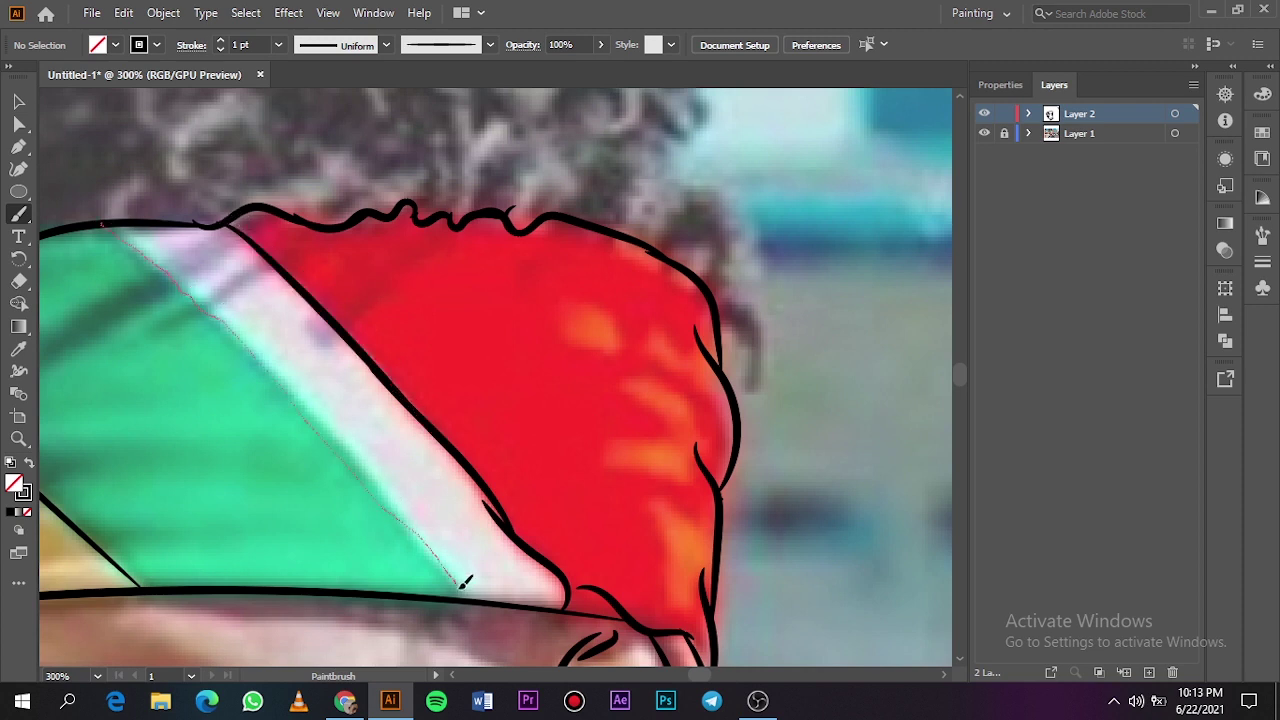
pyautogui.moveTo(465, 582); pyautogui.dragTo(475, 596)
# Step: Set the stroke weight to 0.5 pt and paint thin curved wrinkle lines on the red part of the headband
pyautogui.click(278, 44)
pyautogui.click(305, 101)
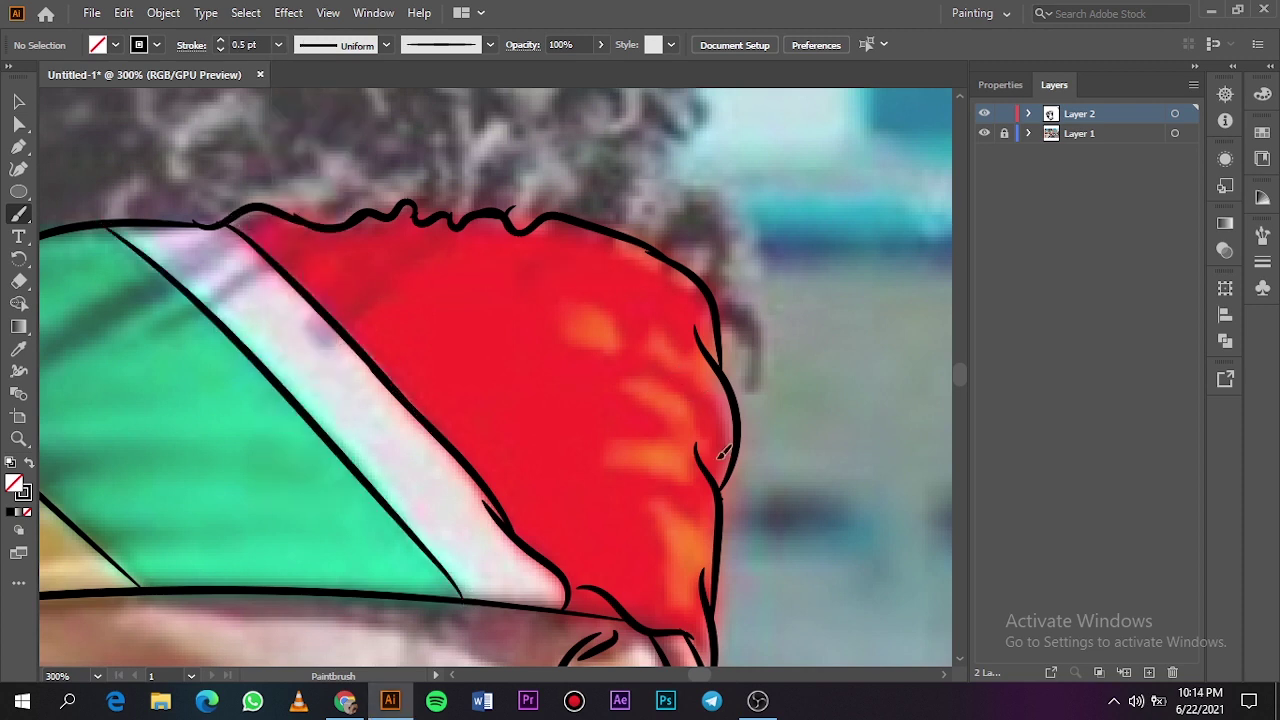
pyautogui.moveTo(718, 452); pyautogui.dragTo(618, 381)
pyautogui.moveTo(686, 350); pyautogui.dragTo(640, 316)
pyautogui.moveTo(700, 519); pyautogui.dragTo(590, 466)
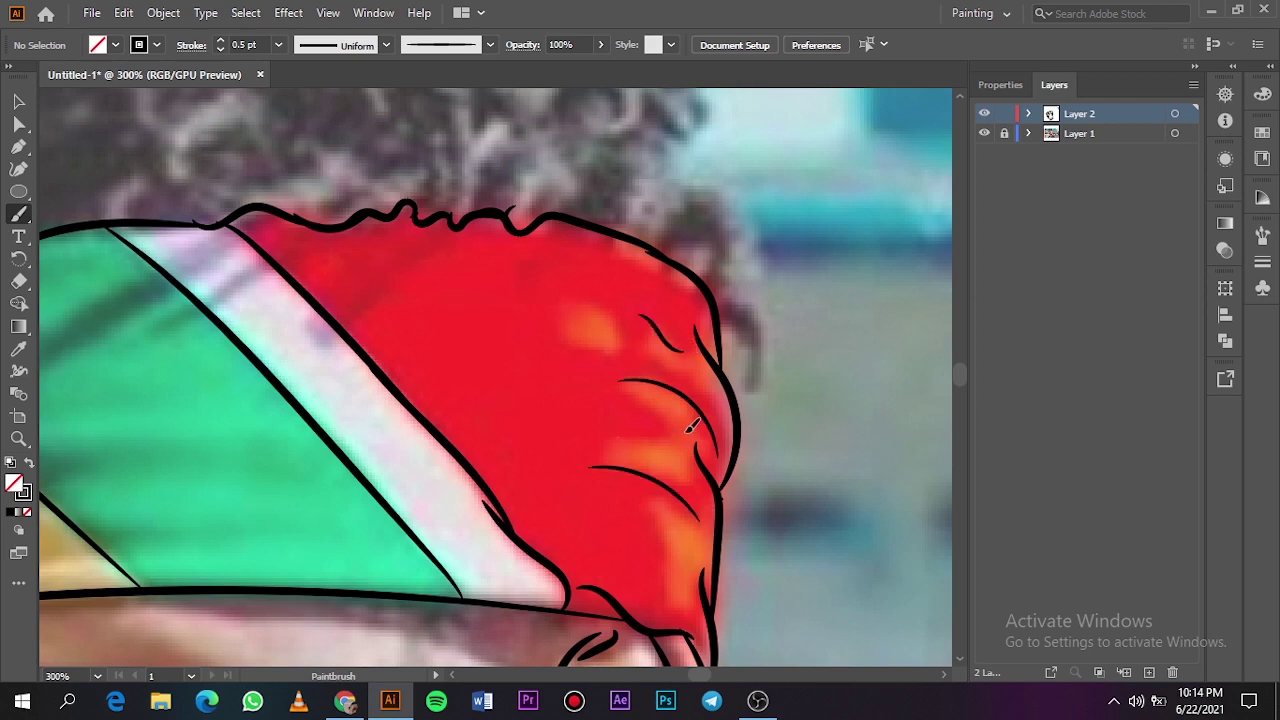
# Step: Paint thin fold lines across the green, white and red areas of the headband
pyautogui.scroll(-2, 651, 417)
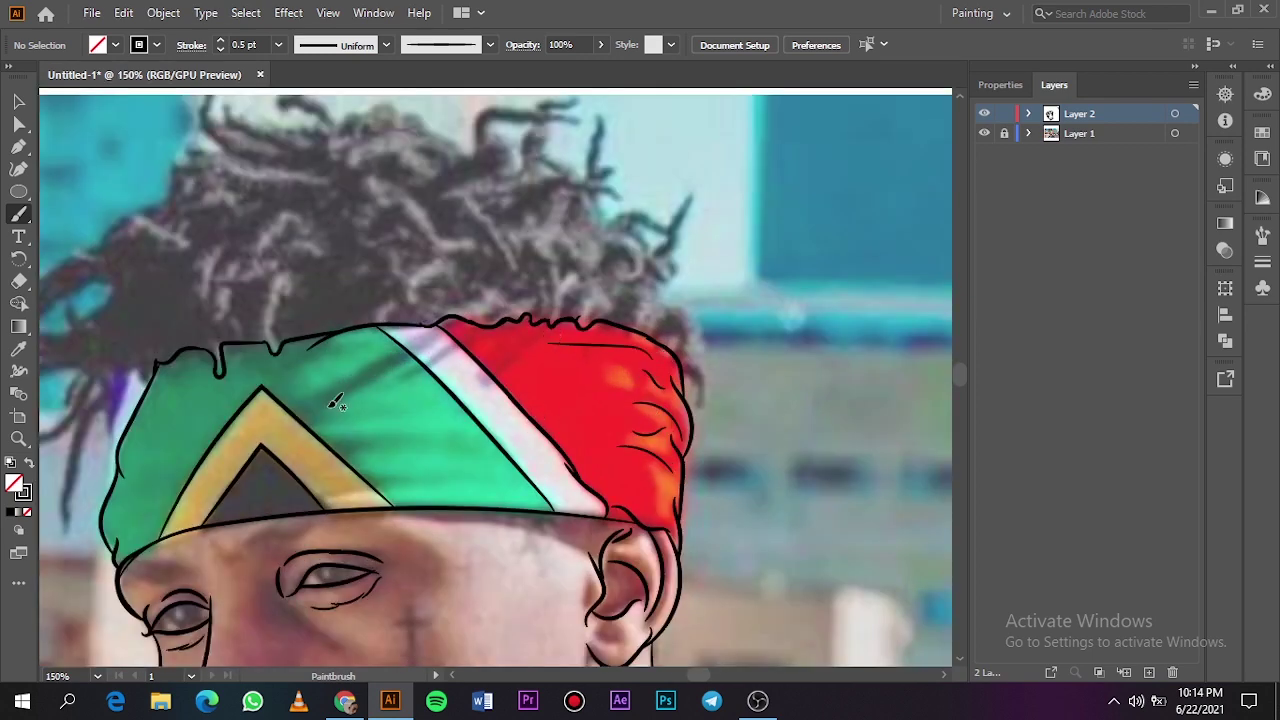
pyautogui.moveTo(333, 403)
pyautogui.mouseDown()
pyautogui.moveTo(438, 338)
pyautogui.moveTo(457, 385)
pyautogui.moveTo(548, 338)
pyautogui.mouseUp()
pyautogui.moveTo(506, 467); pyautogui.dragTo(362, 478)
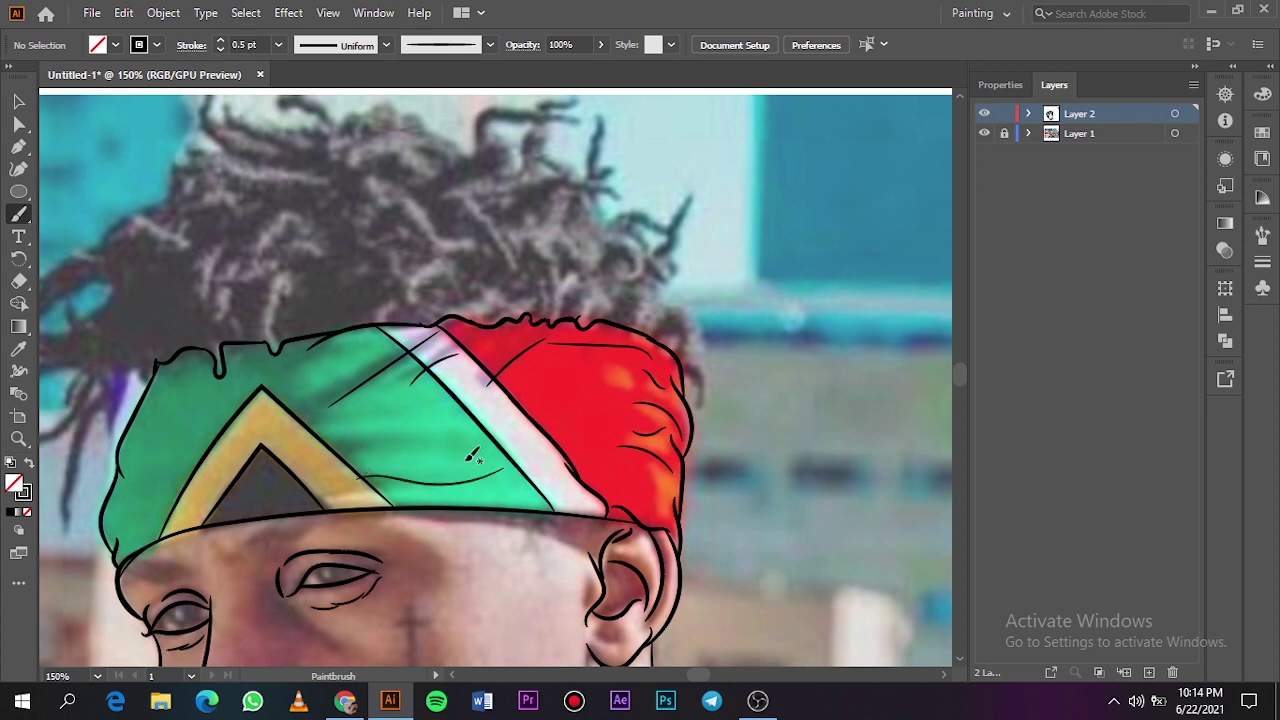
# Step: Check the headband details in the full drawing by hiding and showing the photo on Layer 1 twice
pyautogui.hotkey('ctrl', '0')
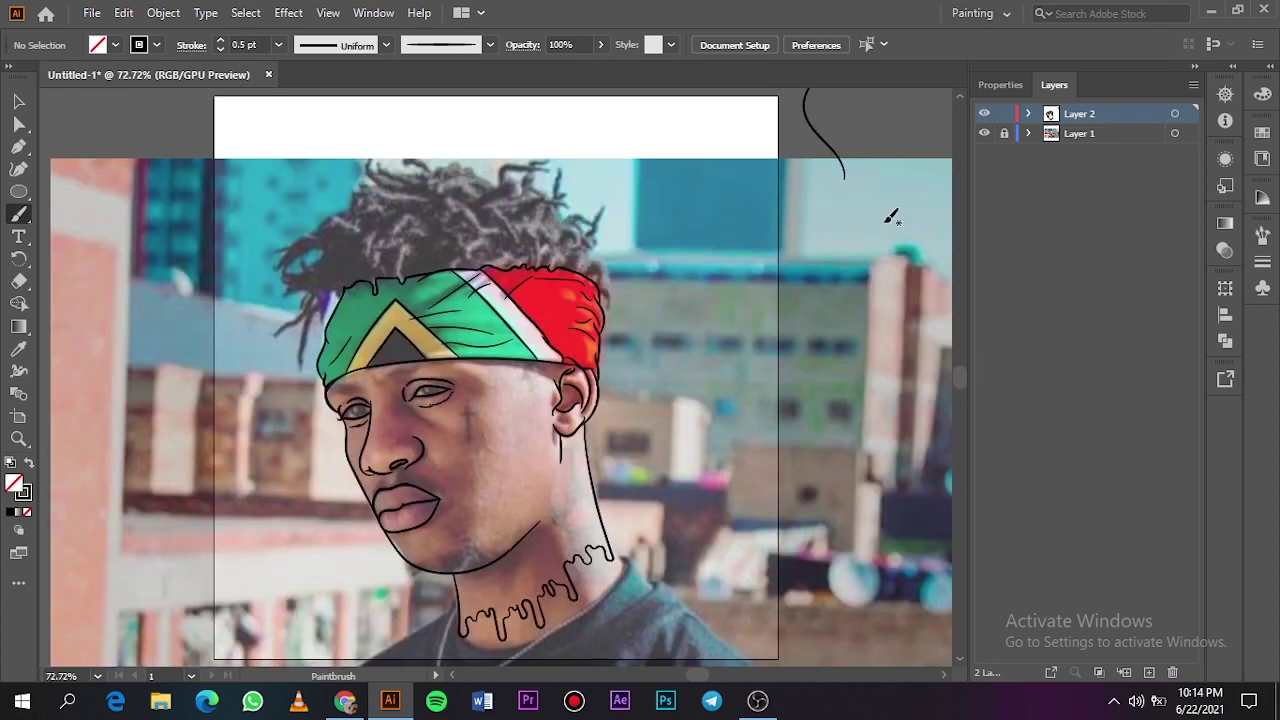
pyautogui.click(984, 133)
pyautogui.click(984, 133)
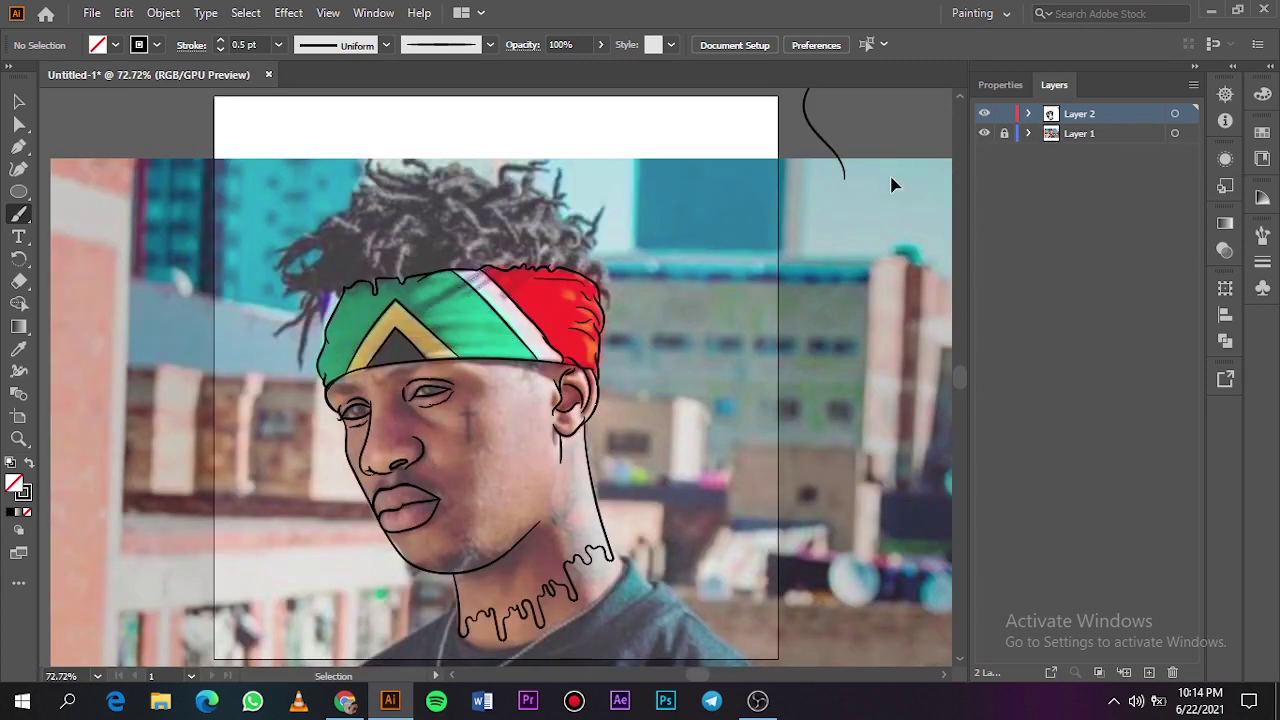
pyautogui.click(984, 133)
pyautogui.click(984, 133)
# Step: Outline the main beard patch and a smaller patch beside it along the chin line with the Pencil tool
pyautogui.hscroll(-3, 758, 250)
pyautogui.scroll(-6, 758, 250)
pyautogui.scroll(2, 566, 265)
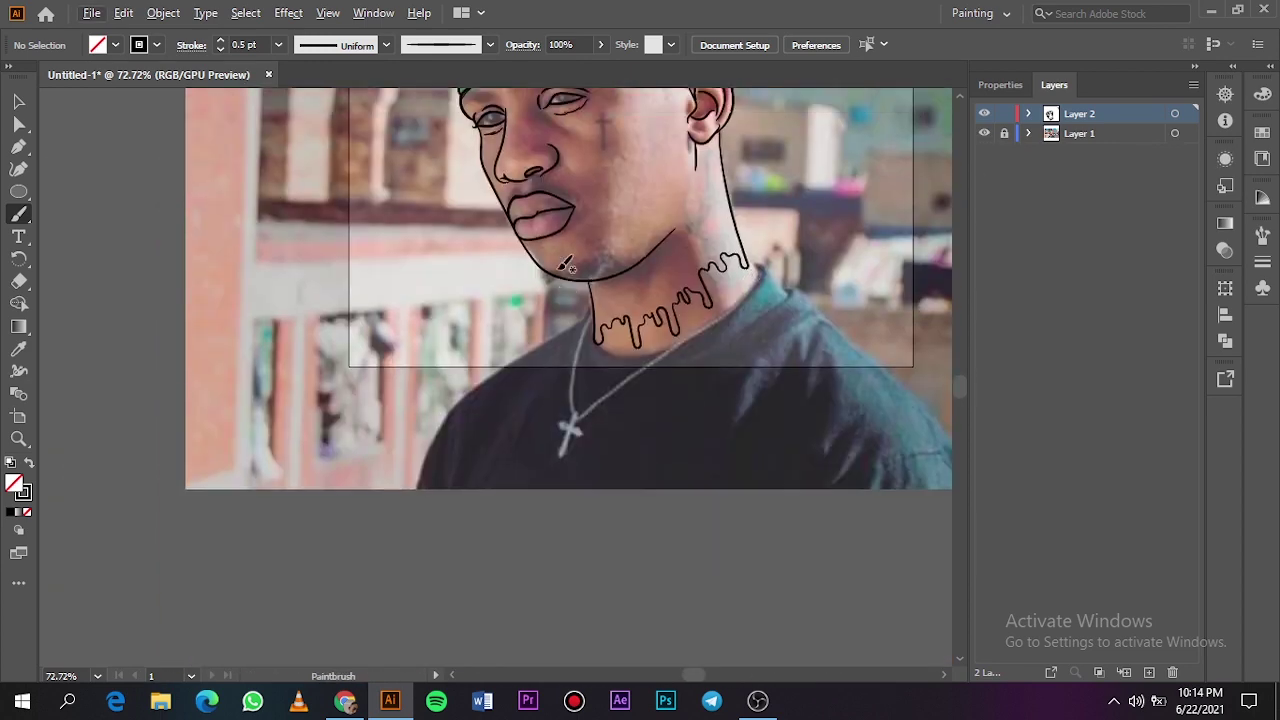
pyautogui.scroll(4, 566, 265)
pyautogui.scroll(2, 575, 275)
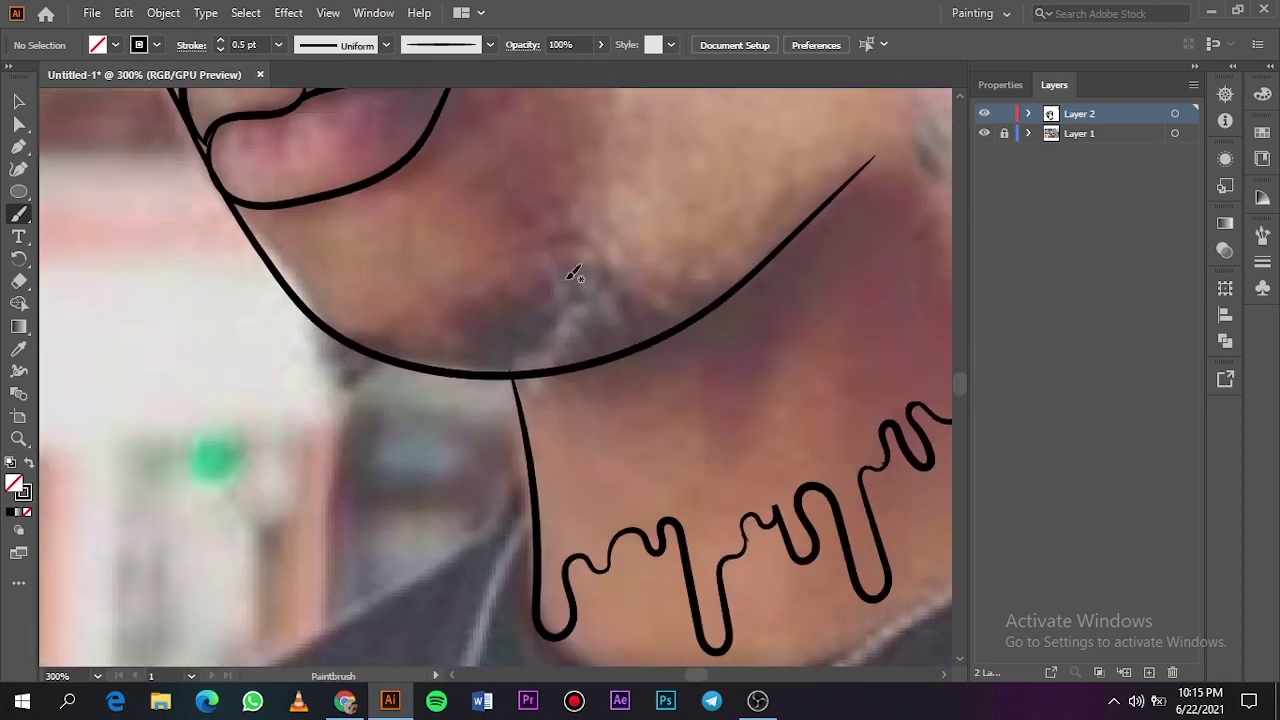
pyautogui.press('n')
pyautogui.moveTo(427, 340)
pyautogui.mouseDown()
pyautogui.moveTo(470, 363)
pyautogui.moveTo(474, 338)
pyautogui.moveTo(452, 307)
pyautogui.moveTo(553, 271)
pyautogui.mouseUp()
pyautogui.moveTo(692, 278)
pyautogui.mouseDown()
pyautogui.moveTo(723, 306)
pyautogui.moveTo(537, 374)
pyautogui.moveTo(417, 363)
pyautogui.moveTo(428, 357)
pyautogui.mouseUp()
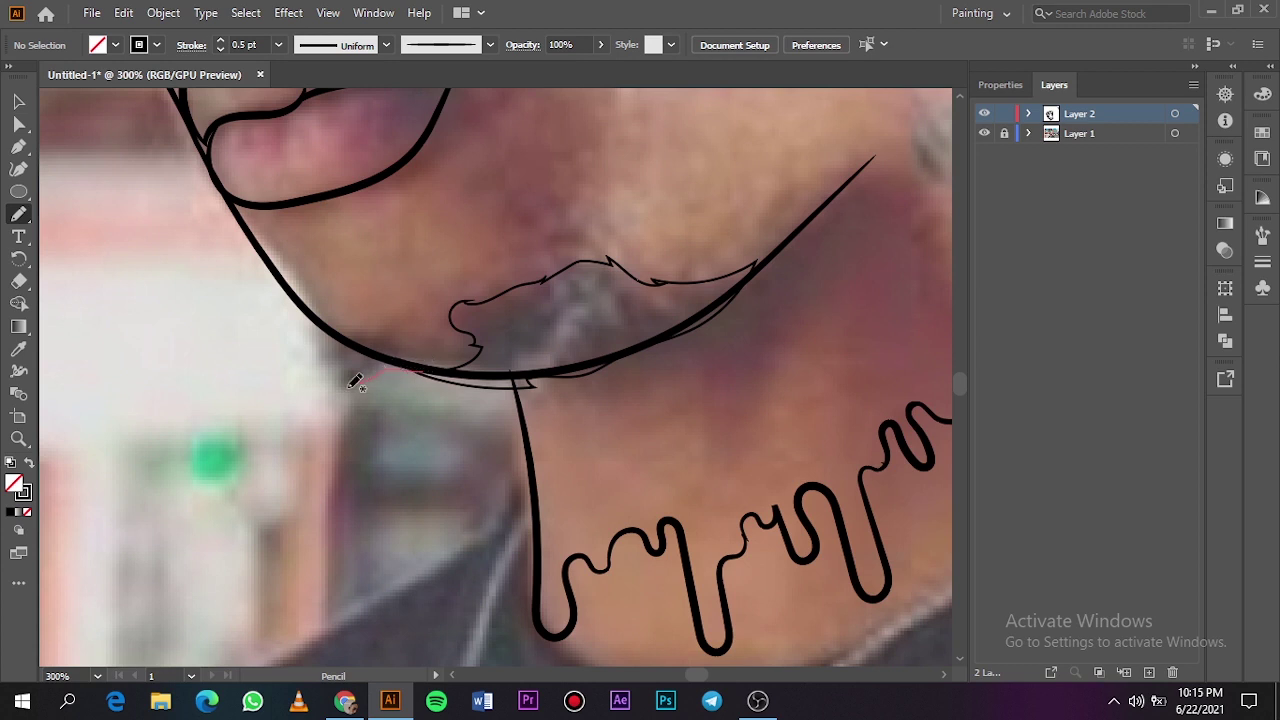
pyautogui.moveTo(355, 381)
pyautogui.mouseDown()
pyautogui.moveTo(300, 305)
pyautogui.moveTo(450, 368)
pyautogui.mouseUp()
# Step: Turn the chin beard outlines into solid black shapes with no stroke
pyautogui.click(18, 101)
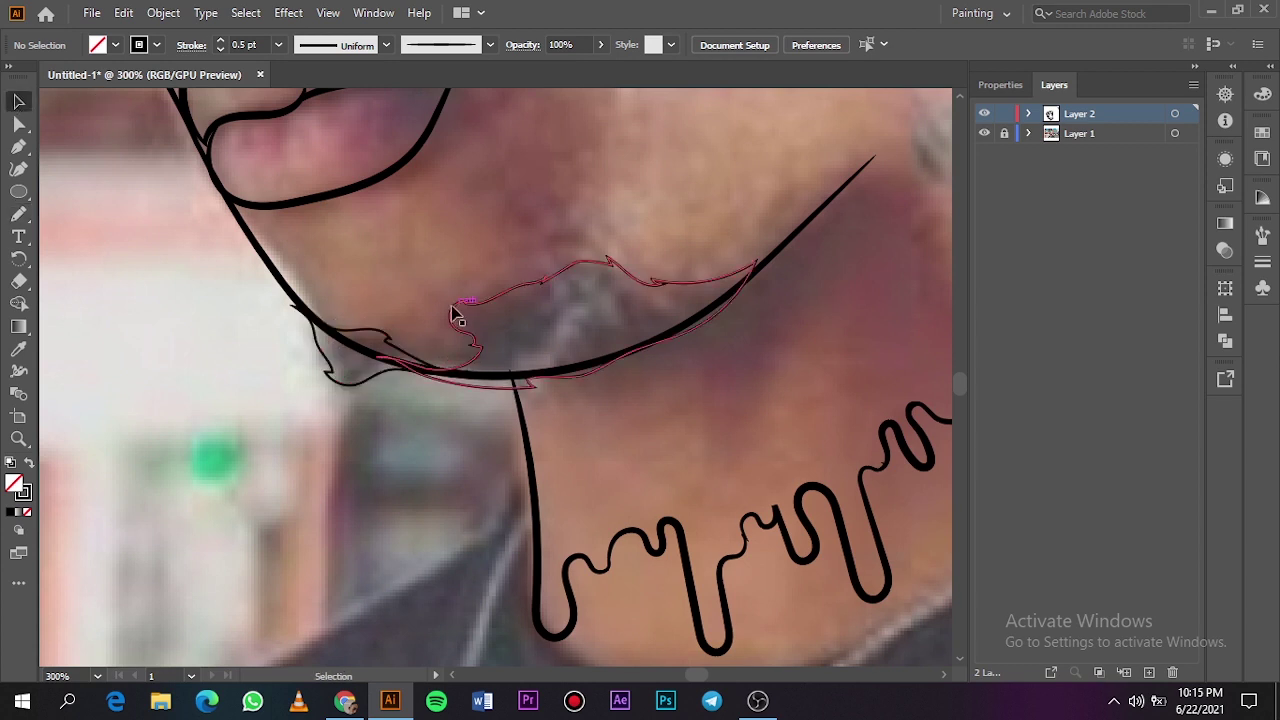
pyautogui.click(455, 315)
pyautogui.hotkey('shift', 'x')
pyautogui.click(266, 460)
# Step: Paint fine hair strokes along the edges of the black beard with the Paintbrush and compare it against the photo on Layer 1
pyautogui.press('b')
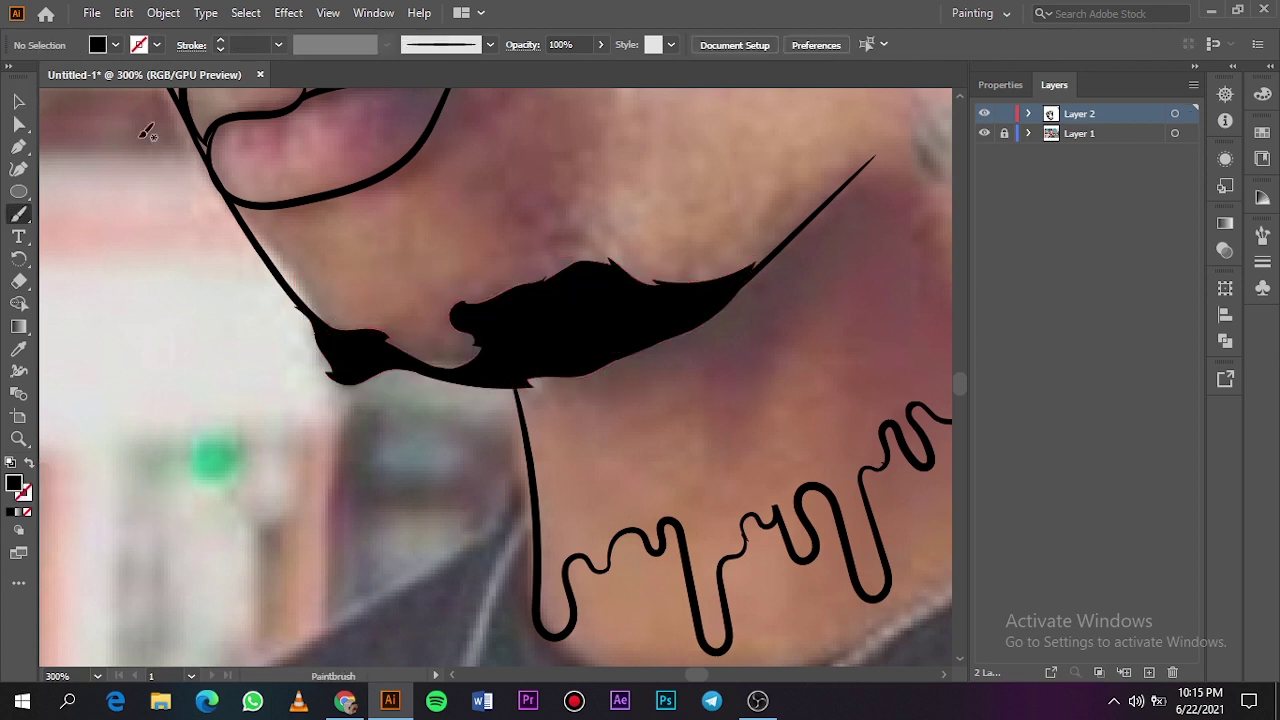
pyautogui.click(286, 129)
pyautogui.moveTo(415, 372); pyautogui.dragTo(410, 374)
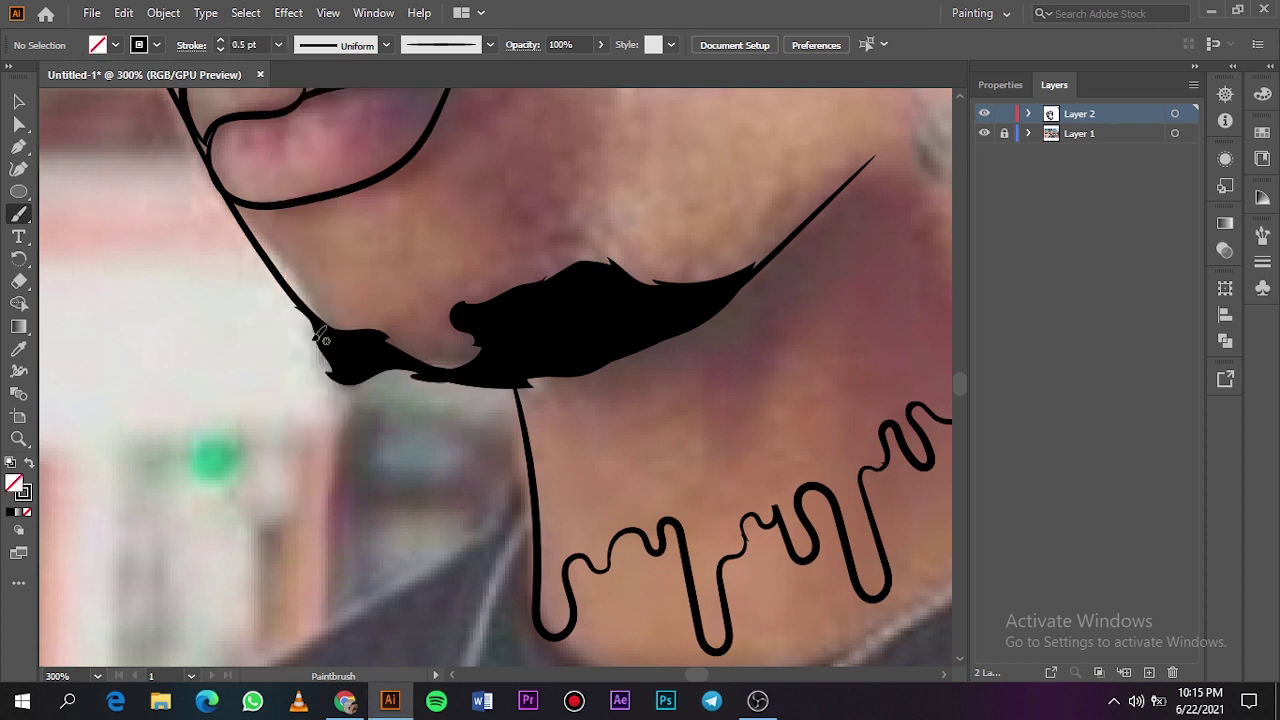
pyautogui.moveTo(322, 328)
pyautogui.mouseDown()
pyautogui.moveTo(351, 362)
pyautogui.moveTo(353, 394)
pyautogui.moveTo(432, 379)
pyautogui.moveTo(352, 379)
pyautogui.moveTo(414, 384)
pyautogui.moveTo(431, 364)
pyautogui.moveTo(587, 386)
pyautogui.moveTo(639, 355)
pyautogui.moveTo(560, 403)
pyautogui.moveTo(704, 332)
pyautogui.moveTo(753, 286)
pyautogui.moveTo(685, 284)
pyautogui.moveTo(745, 273)
pyautogui.moveTo(686, 279)
pyautogui.moveTo(708, 292)
pyautogui.moveTo(626, 266)
pyautogui.moveTo(548, 276)
pyautogui.moveTo(571, 264)
pyautogui.moveTo(460, 299)
pyautogui.moveTo(517, 297)
pyautogui.moveTo(489, 345)
pyautogui.moveTo(408, 378)
pyautogui.moveTo(499, 341)
pyautogui.moveTo(422, 361)
pyautogui.moveTo(494, 337)
pyautogui.moveTo(378, 346)
pyautogui.moveTo(307, 331)
pyautogui.moveTo(350, 327)
pyautogui.moveTo(285, 278)
pyautogui.moveTo(364, 369)
pyautogui.moveTo(282, 258)
pyautogui.mouseUp()
pyautogui.hotkey('ctrl', '0')
pyautogui.click(983, 133)
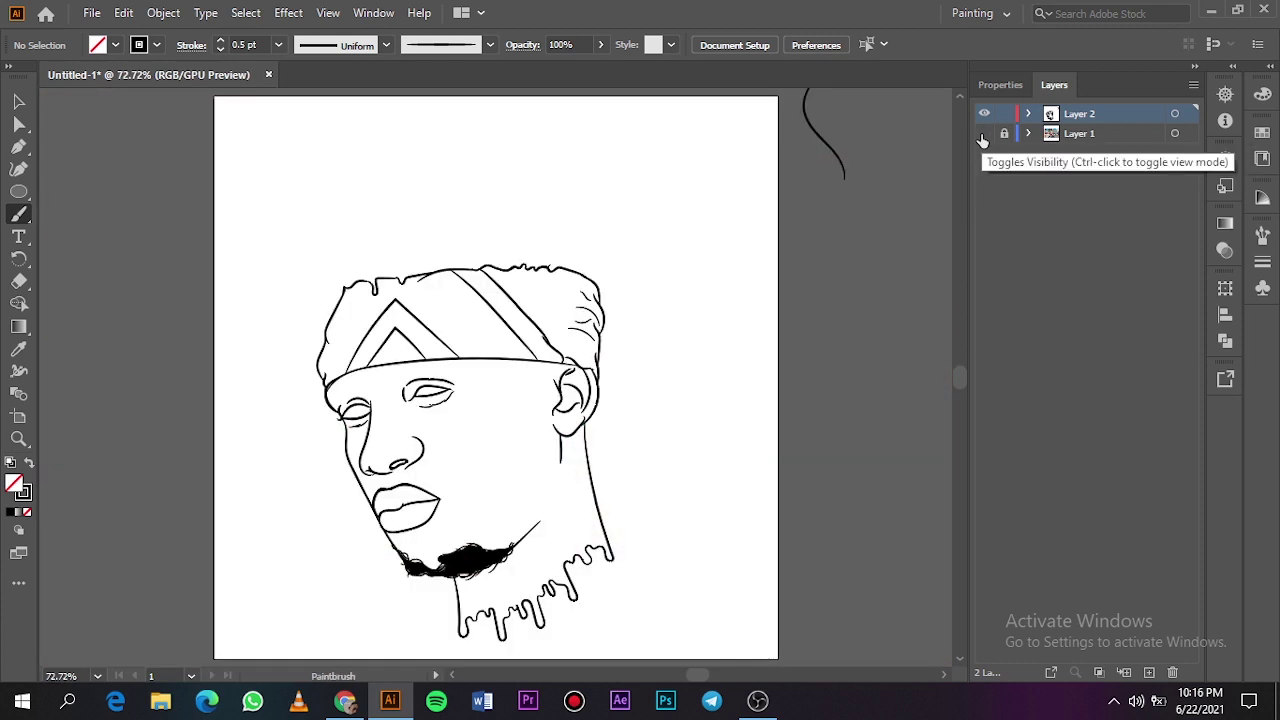
pyautogui.click(983, 133)
pyautogui.click(983, 133)
pyautogui.click(983, 133)
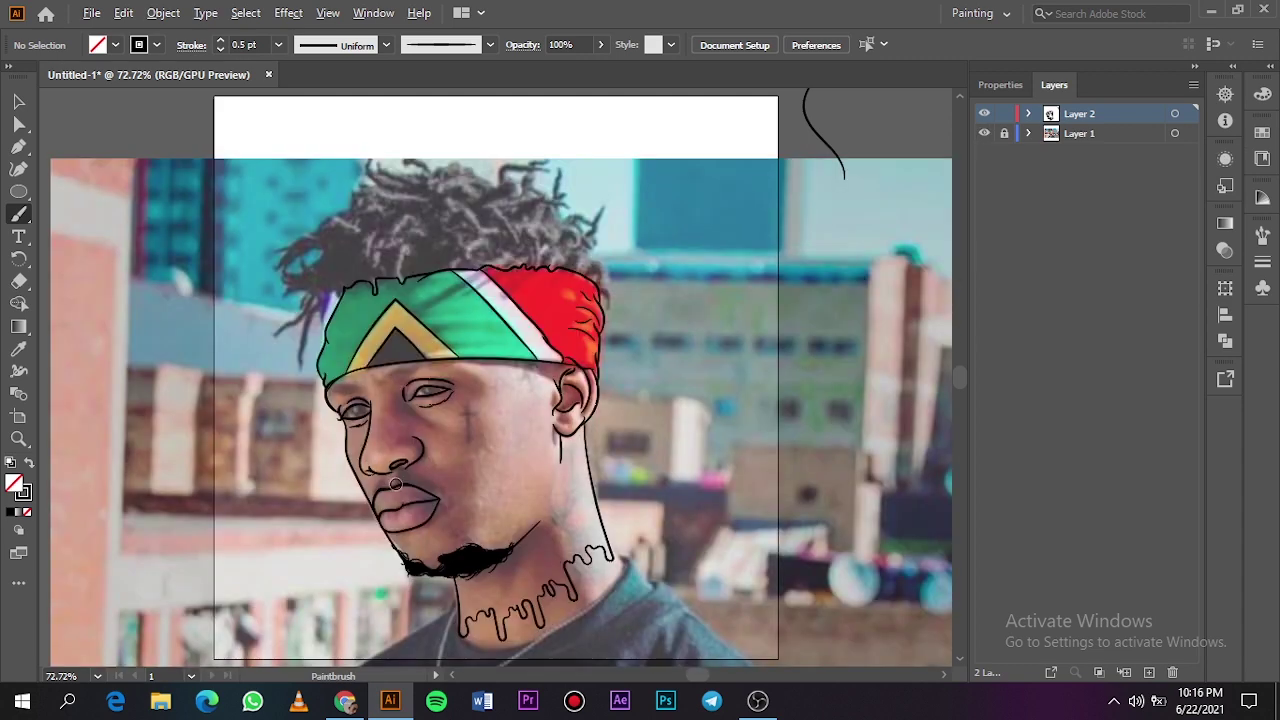
# Step: Set the stroke weight to 0.25 pt and paint thin crossing moustache hairs on both sides above the upper lip
pyautogui.scroll(6, 403, 479)
pyautogui.scroll(-2, 403, 479)
pyautogui.click(278, 44)
pyautogui.click(302, 66)
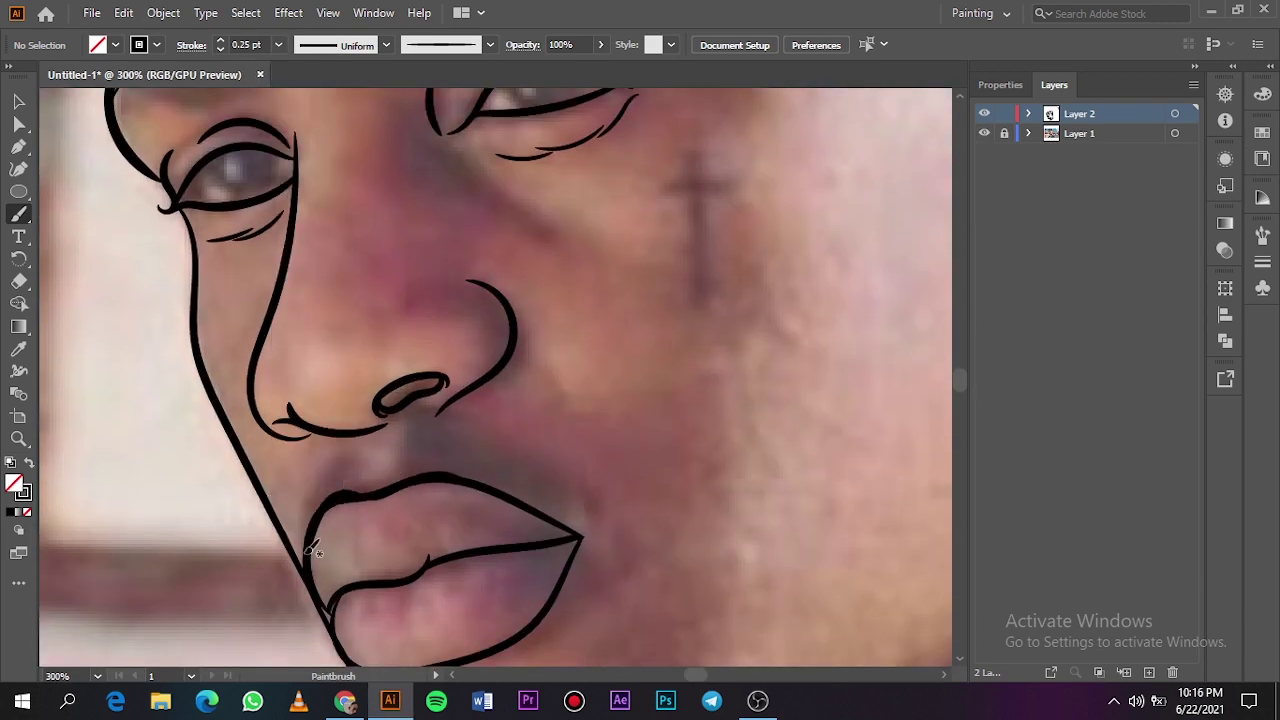
pyautogui.moveTo(305, 545)
pyautogui.mouseDown()
pyautogui.moveTo(330, 466)
pyautogui.moveTo(334, 477)
pyautogui.moveTo(349, 457)
pyautogui.moveTo(340, 470)
pyautogui.mouseUp()
pyautogui.moveTo(430, 428)
pyautogui.mouseDown()
pyautogui.moveTo(502, 486)
pyautogui.moveTo(521, 479)
pyautogui.moveTo(461, 467)
pyautogui.moveTo(534, 493)
pyautogui.moveTo(466, 449)
pyautogui.moveTo(572, 504)
pyautogui.moveTo(447, 442)
pyautogui.moveTo(546, 485)
pyautogui.moveTo(585, 520)
pyautogui.moveTo(455, 467)
pyautogui.mouseUp()
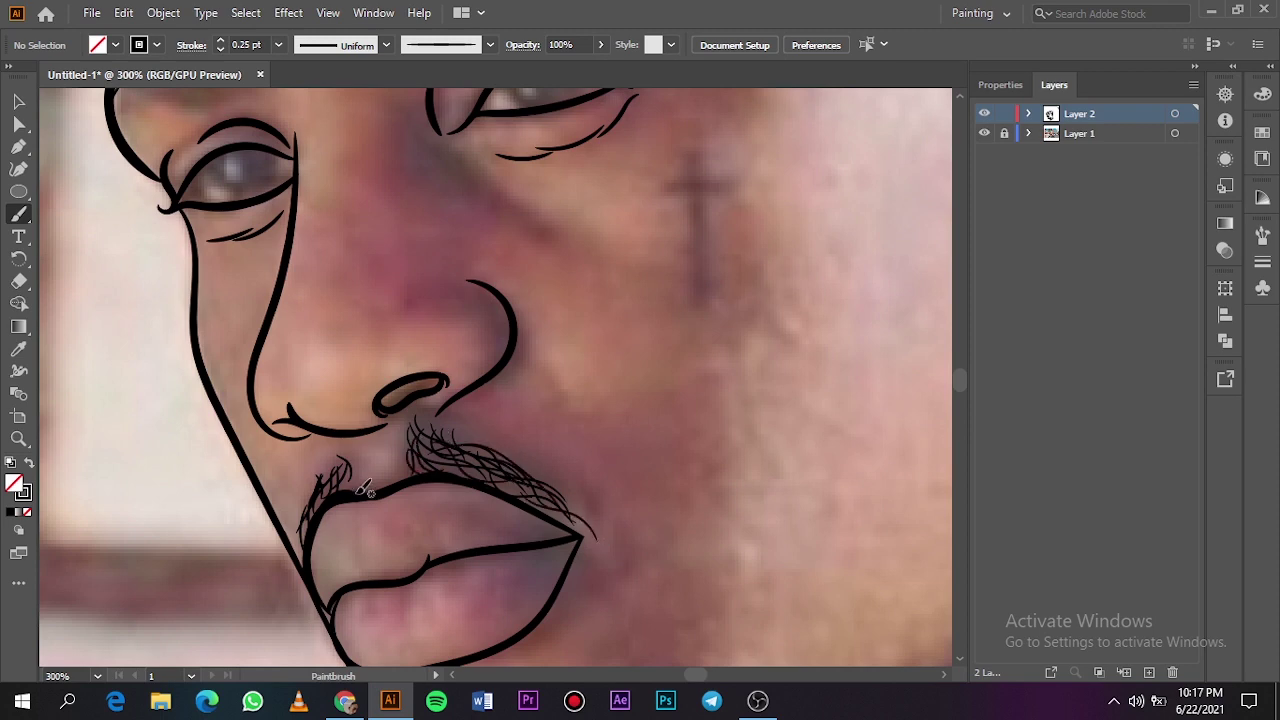
pyautogui.moveTo(363, 488); pyautogui.dragTo(330, 493)
# Step: Fill the nostril opening with a solid black Pencil shape and check it with the photo hidden
pyautogui.scroll(8, 409, 399)
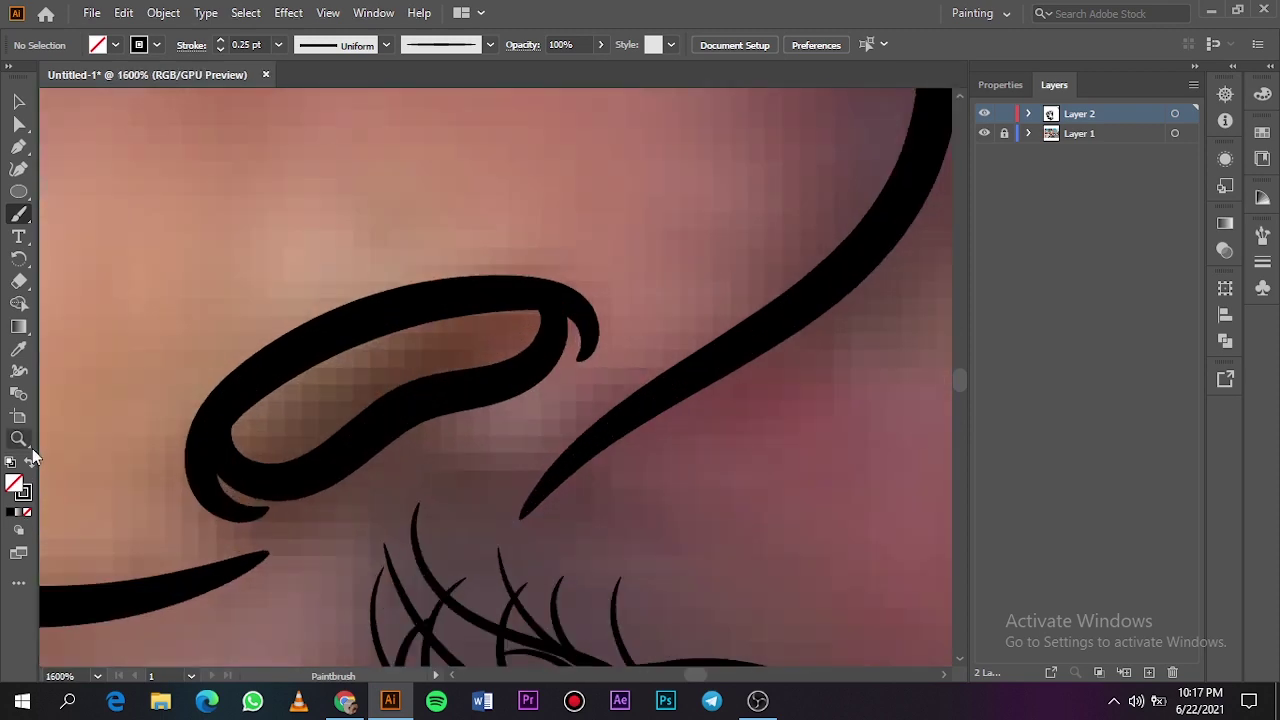
pyautogui.click(29, 462)
pyautogui.press('n')
pyautogui.moveTo(363, 441)
pyautogui.mouseDown()
pyautogui.moveTo(371, 323)
pyautogui.moveTo(497, 300)
pyautogui.moveTo(553, 339)
pyautogui.moveTo(368, 436)
pyautogui.mouseUp()
pyautogui.hotkey('ctrl', '0')
pyautogui.click(984, 133)
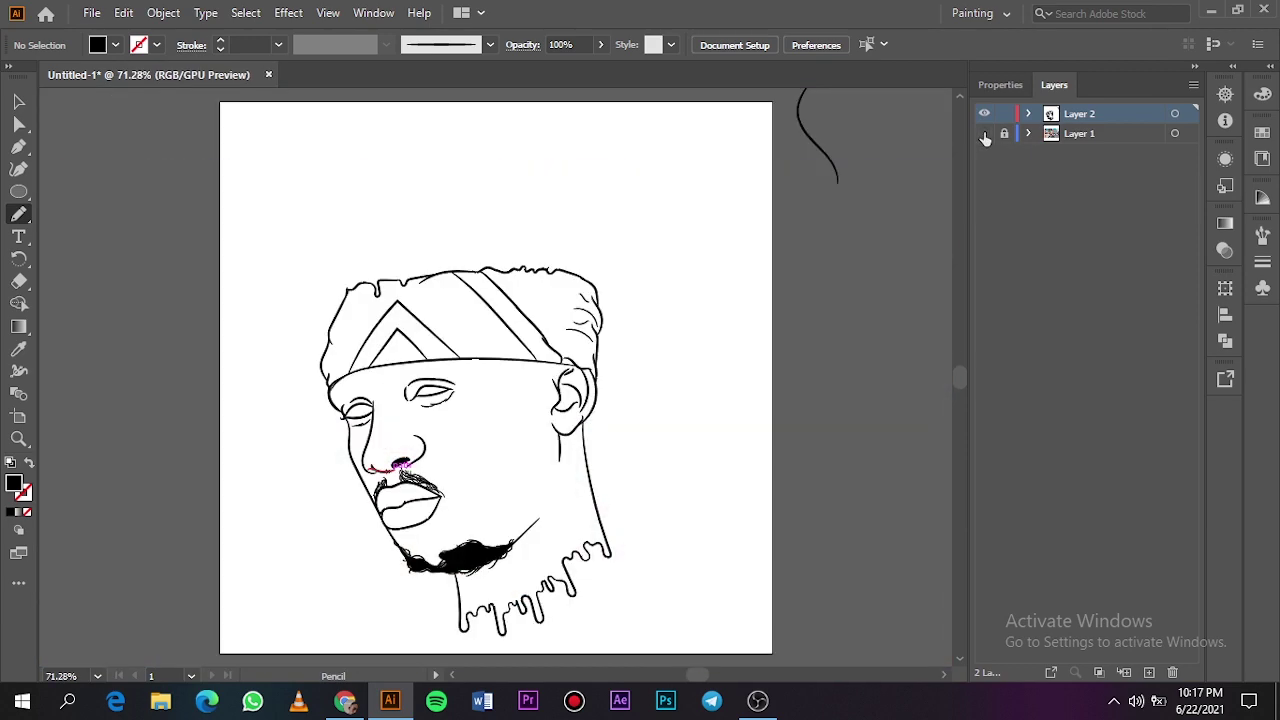
pyautogui.click(984, 133)
# Step: Inspect the moustache up close and in the full drawing by hiding and showing the photo on Layer 1
pyautogui.scroll(8, 402, 478)
pyautogui.press('b')
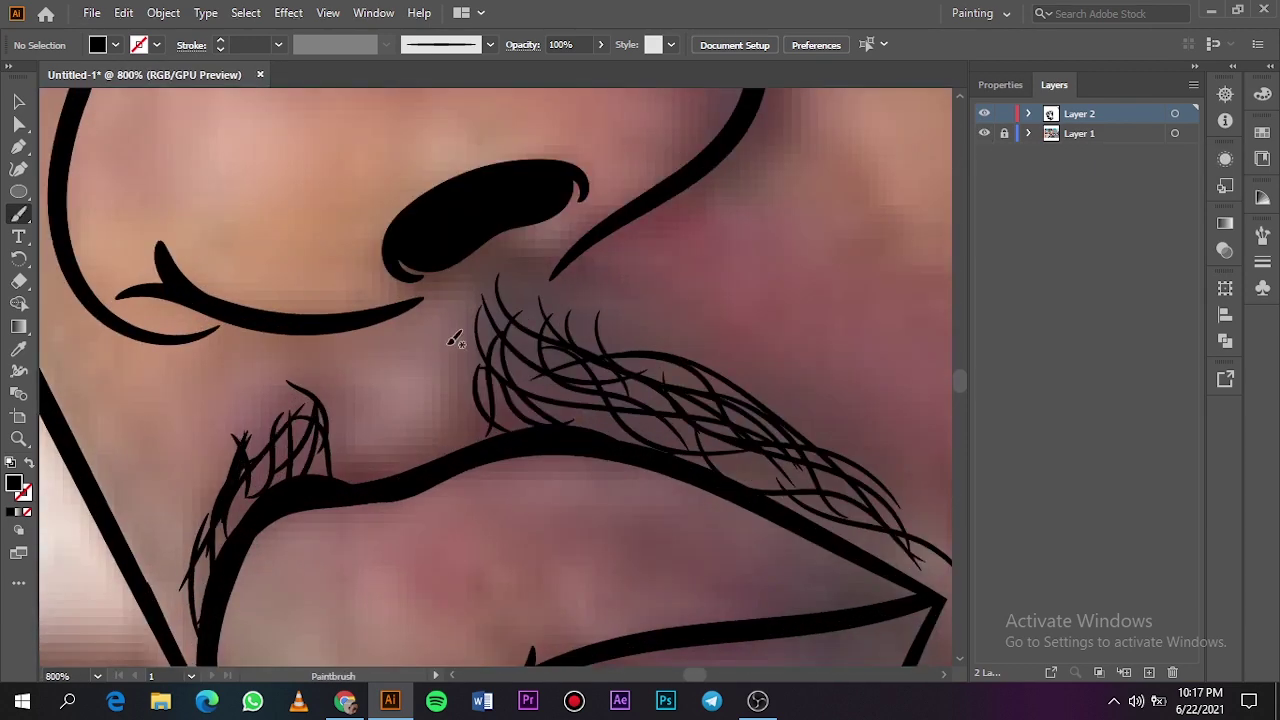
pyautogui.hotkey('shift', 'x')
pyautogui.hotkey('ctrl', '0')
pyautogui.click(984, 133)
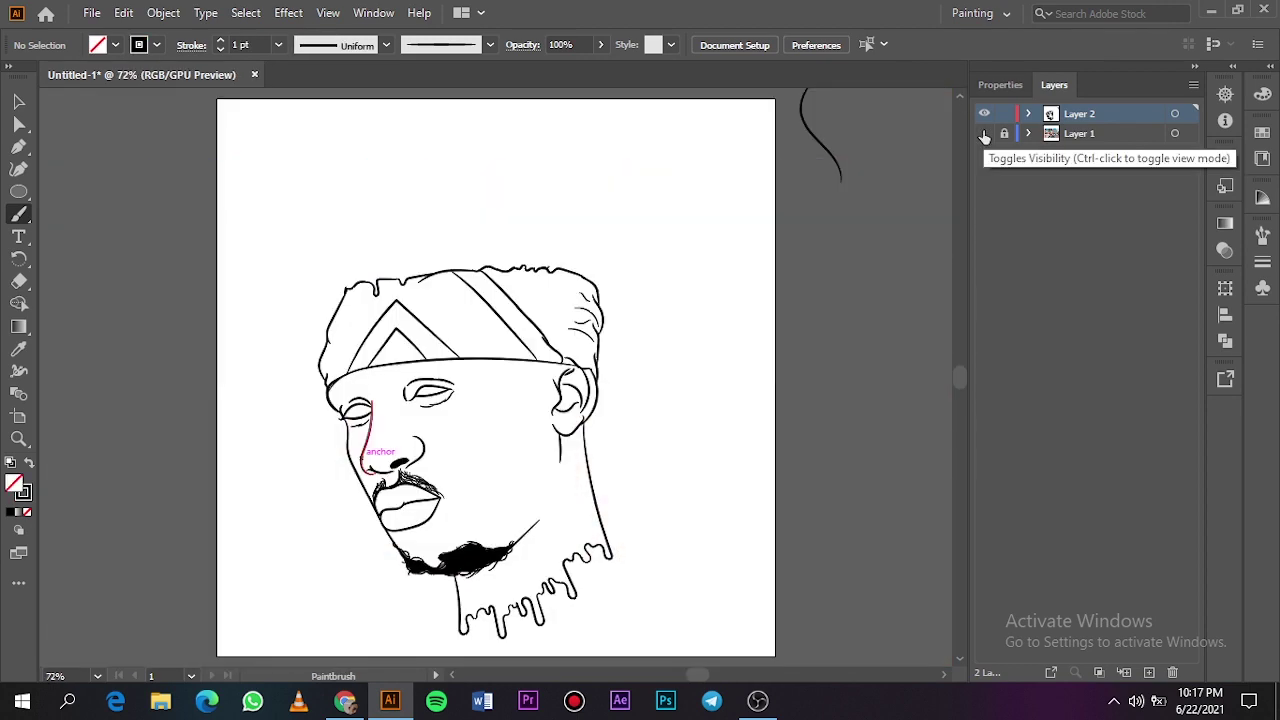
pyautogui.click(18, 101)
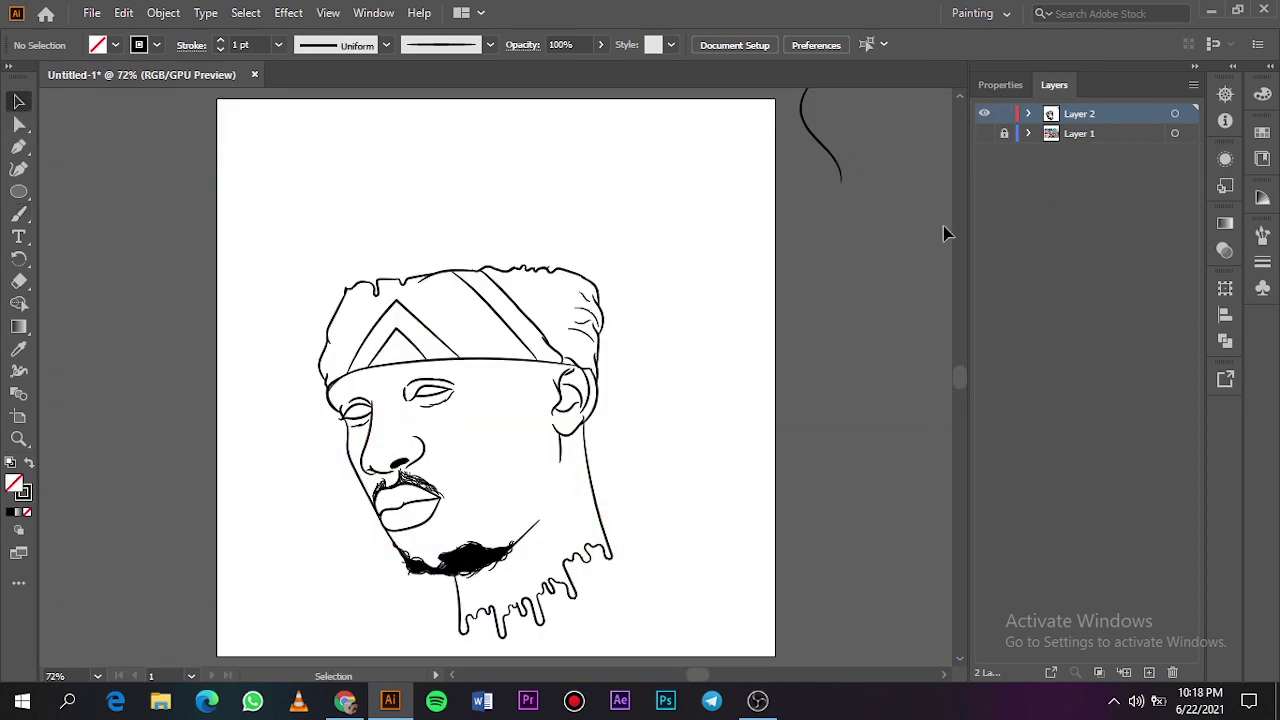
pyautogui.click(984, 133)
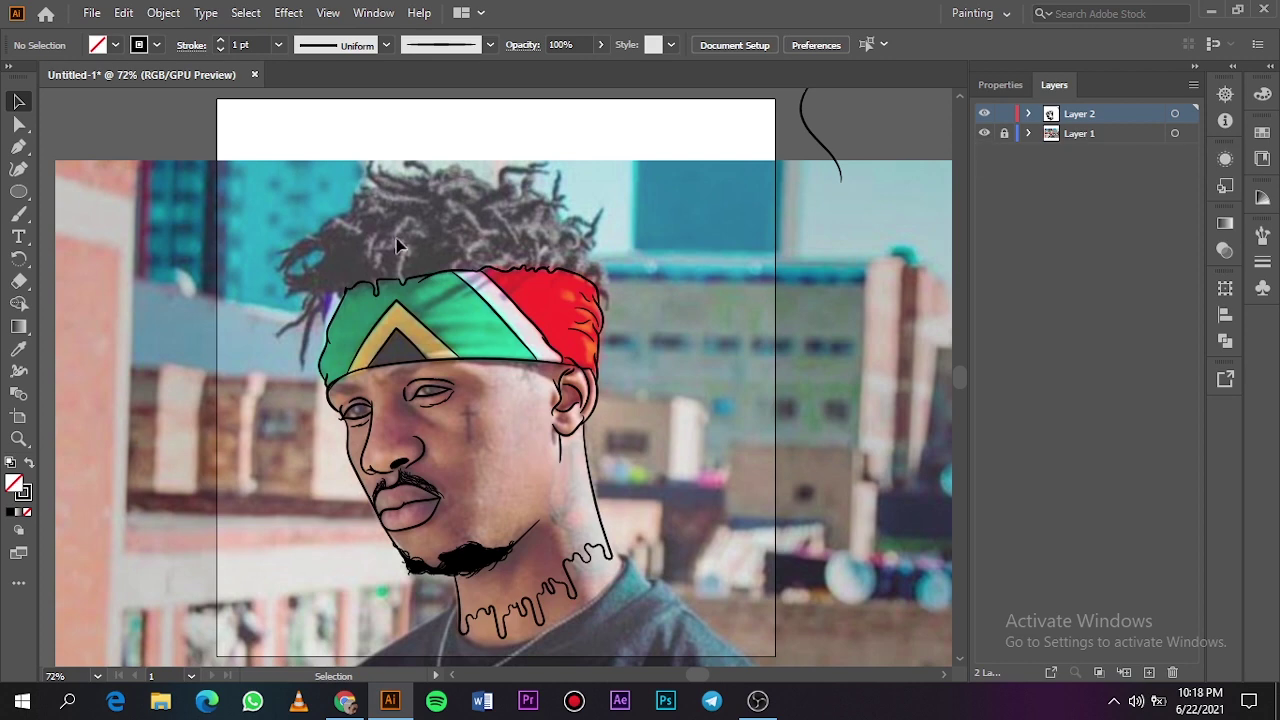
# Step: Draw the first solid black hair locks with the Pencil at the back of the head, above the headband's red part
pyautogui.scroll(4, 585, 305)
pyautogui.press('n')
pyautogui.hotkey('shift', 'x')
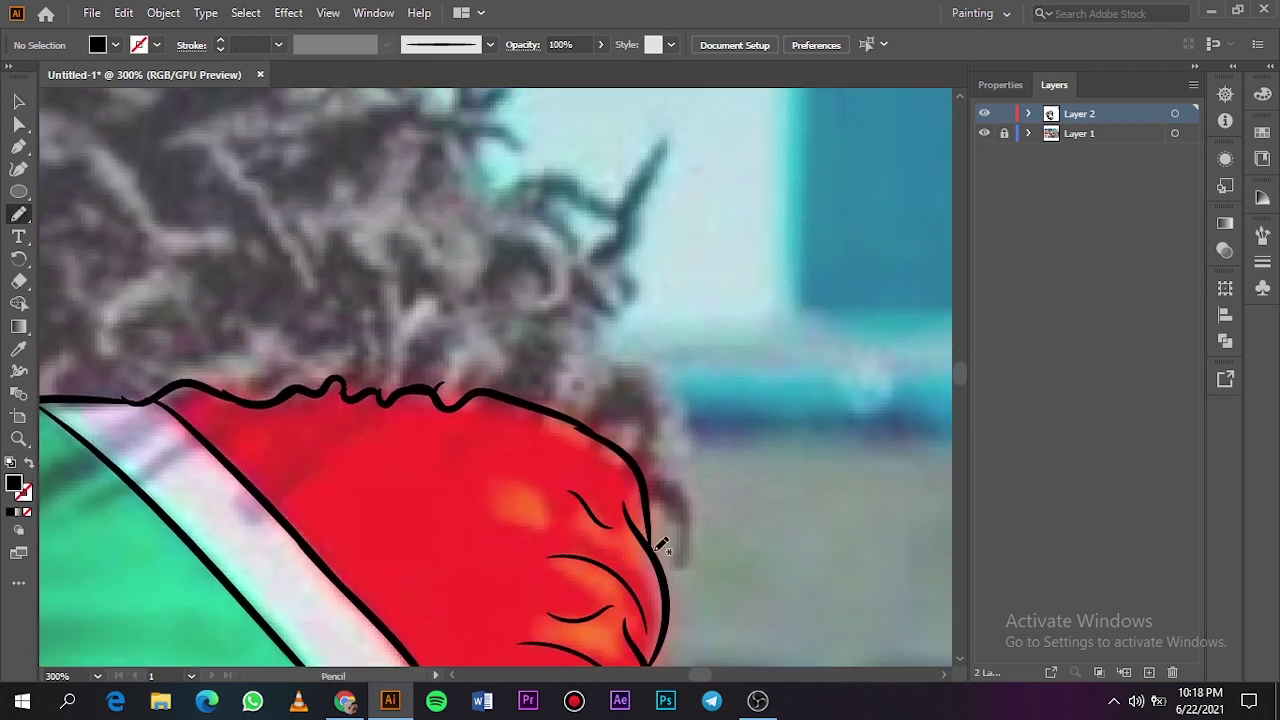
pyautogui.moveTo(690, 551)
pyautogui.mouseDown()
pyautogui.moveTo(696, 490)
pyautogui.moveTo(677, 461)
pyautogui.mouseUp()
pyautogui.moveTo(669, 148)
pyautogui.mouseDown()
pyautogui.moveTo(589, 253)
pyautogui.moveTo(547, 383)
pyautogui.moveTo(621, 450)
pyautogui.moveTo(652, 520)
pyautogui.mouseUp()
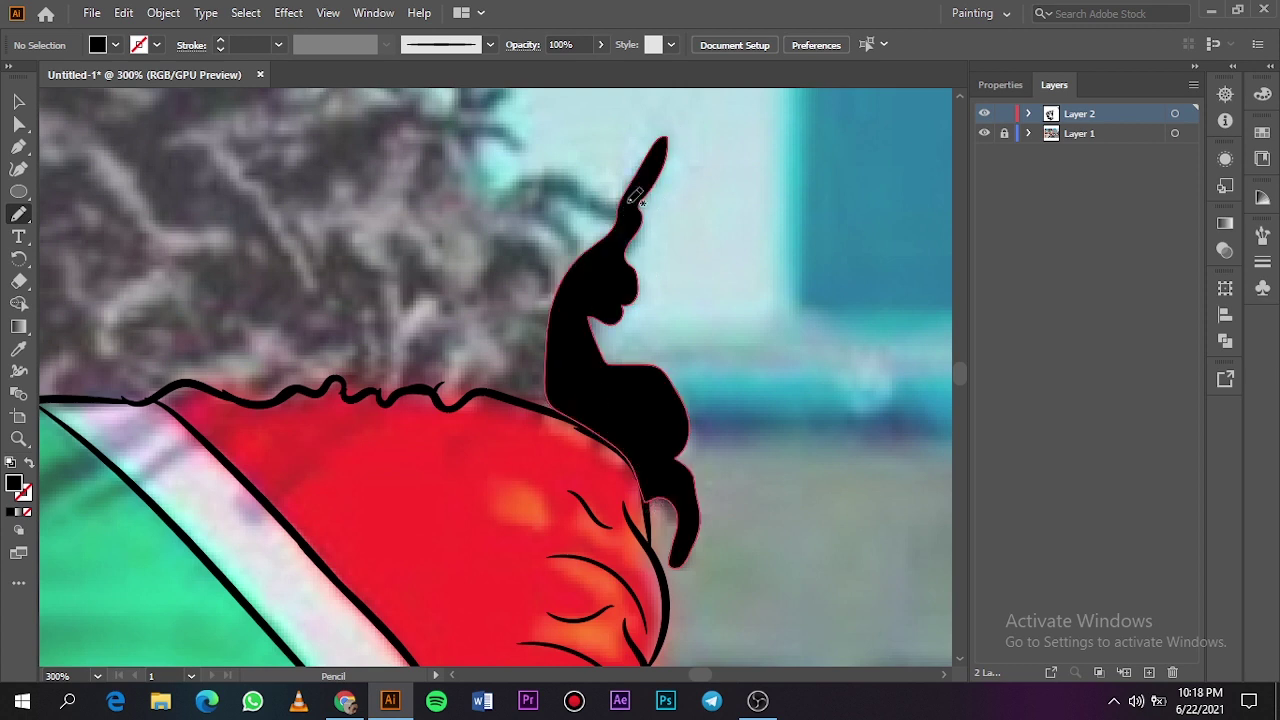
pyautogui.moveTo(625, 205); pyautogui.dragTo(538, 172)
pyautogui.moveTo(553, 245)
pyautogui.mouseDown()
pyautogui.moveTo(592, 262)
pyautogui.moveTo(563, 221)
pyautogui.moveTo(604, 226)
pyautogui.moveTo(625, 200)
pyautogui.mouseUp()
# Step: Extend the black hair upward over the red part of the headband, tracing the short upright locks
pyautogui.scroll(-4, 390, 481)
pyautogui.scroll(4, 370, 481)
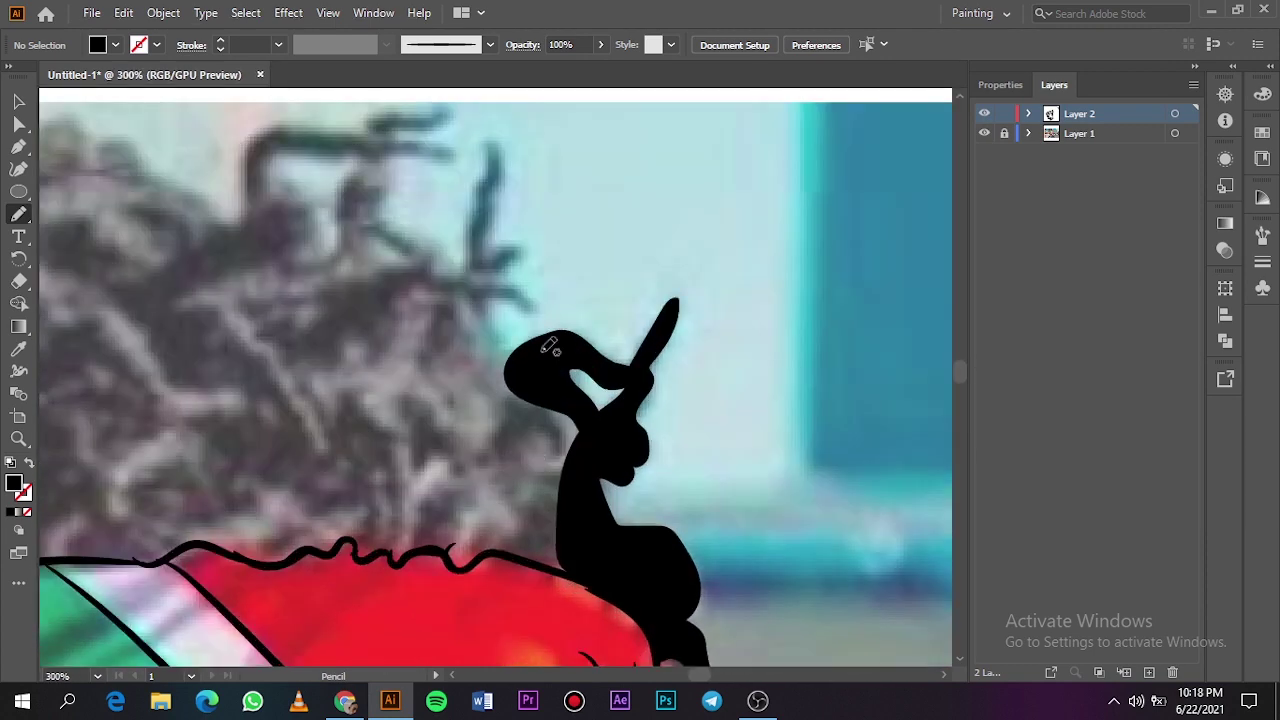
pyautogui.moveTo(541, 352)
pyautogui.mouseDown()
pyautogui.moveTo(509, 300)
pyautogui.moveTo(532, 285)
pyautogui.moveTo(492, 247)
pyautogui.moveTo(509, 183)
pyautogui.moveTo(484, 157)
pyautogui.moveTo(470, 262)
pyautogui.mouseUp()
pyautogui.moveTo(385, 258)
pyautogui.mouseDown()
pyautogui.moveTo(345, 515)
pyautogui.moveTo(385, 558)
pyautogui.moveTo(468, 568)
pyautogui.moveTo(603, 532)
pyautogui.moveTo(538, 347)
pyautogui.mouseUp()
# Step: Draw the next solid black hair section from the top locks down to the headband's white stripe and check it without the photo
pyautogui.scroll(-3, 538, 347)
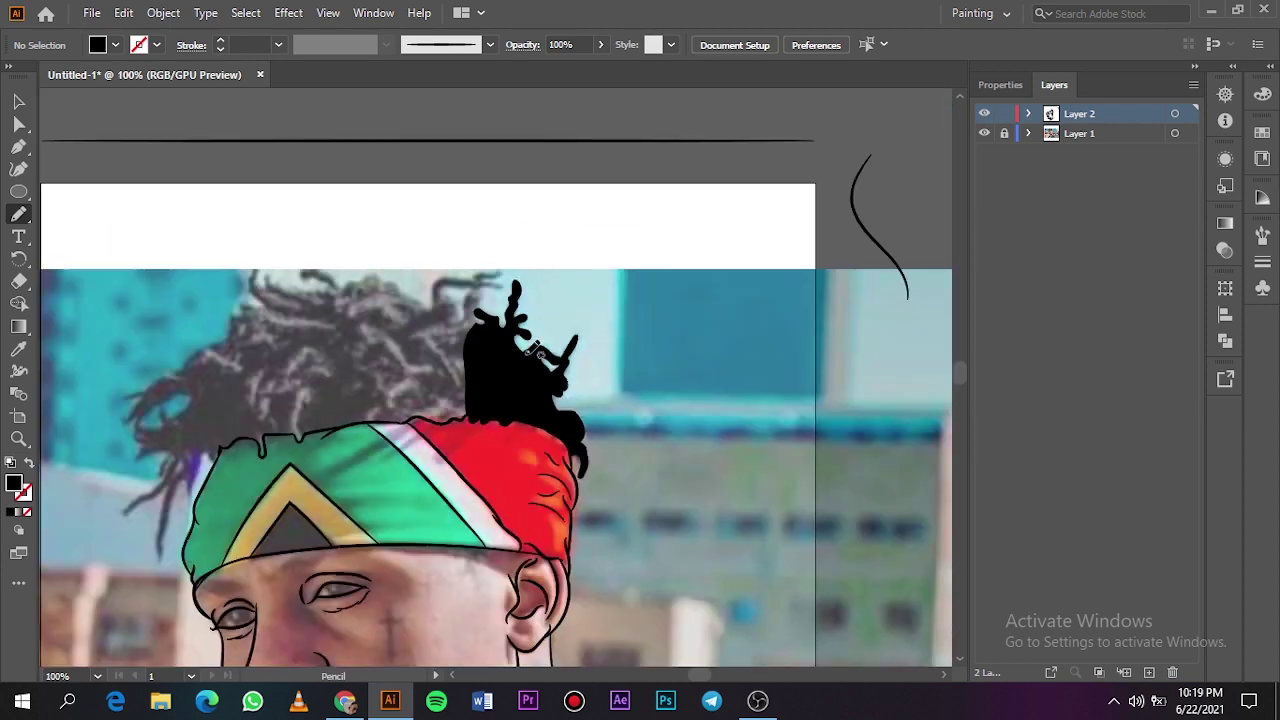
pyautogui.hscroll(-2, 536, 347)
pyautogui.scroll(2, 533, 346)
pyautogui.scroll(1, 534, 347)
pyautogui.moveTo(662, 350); pyautogui.dragTo(650, 318)
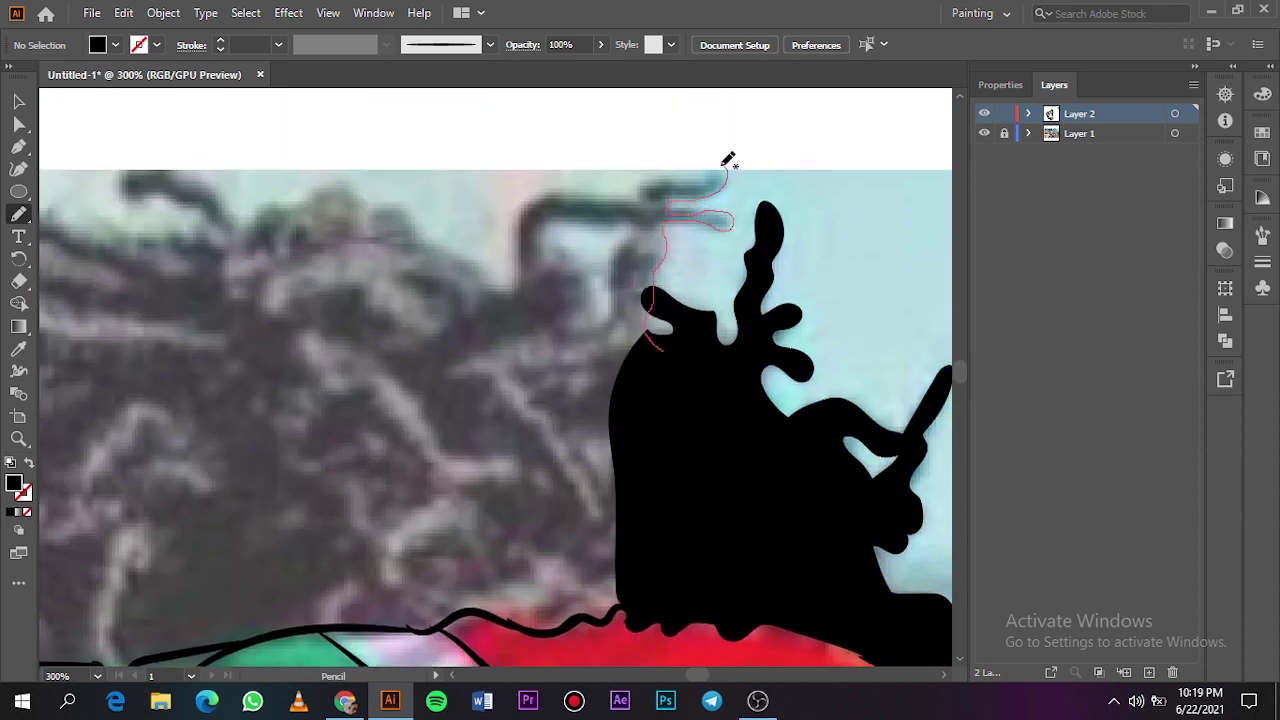
pyautogui.moveTo(645, 183)
pyautogui.mouseDown()
pyautogui.moveTo(617, 259)
pyautogui.moveTo(551, 191)
pyautogui.moveTo(474, 254)
pyautogui.mouseUp()
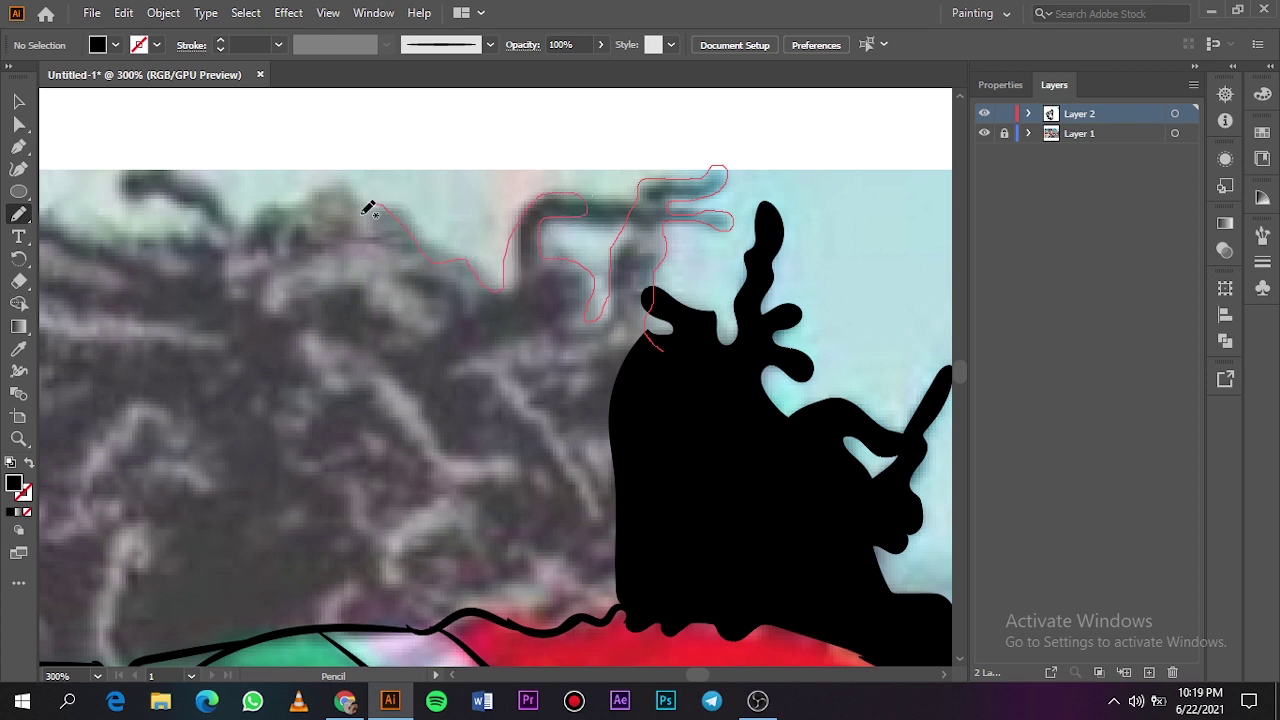
pyautogui.moveTo(368, 209)
pyautogui.mouseDown()
pyautogui.moveTo(251, 214)
pyautogui.moveTo(380, 616)
pyautogui.moveTo(580, 620)
pyautogui.moveTo(634, 594)
pyautogui.moveTo(664, 350)
pyautogui.mouseUp()
pyautogui.scroll(-3, 428, 447)
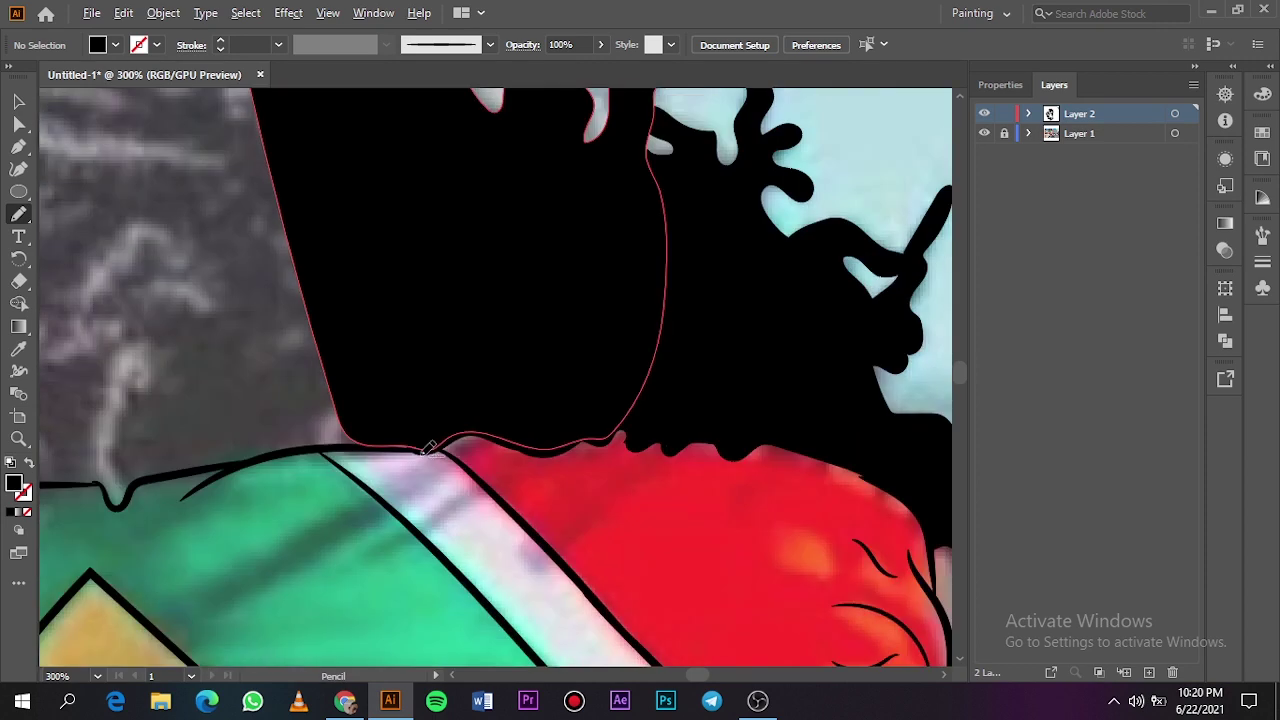
pyautogui.scroll(6, 422, 453)
pyautogui.moveTo(311, 263)
pyautogui.mouseDown()
pyautogui.moveTo(426, 427)
pyautogui.moveTo(309, 260)
pyautogui.mouseUp()
pyautogui.hotkey('ctrl', '0')
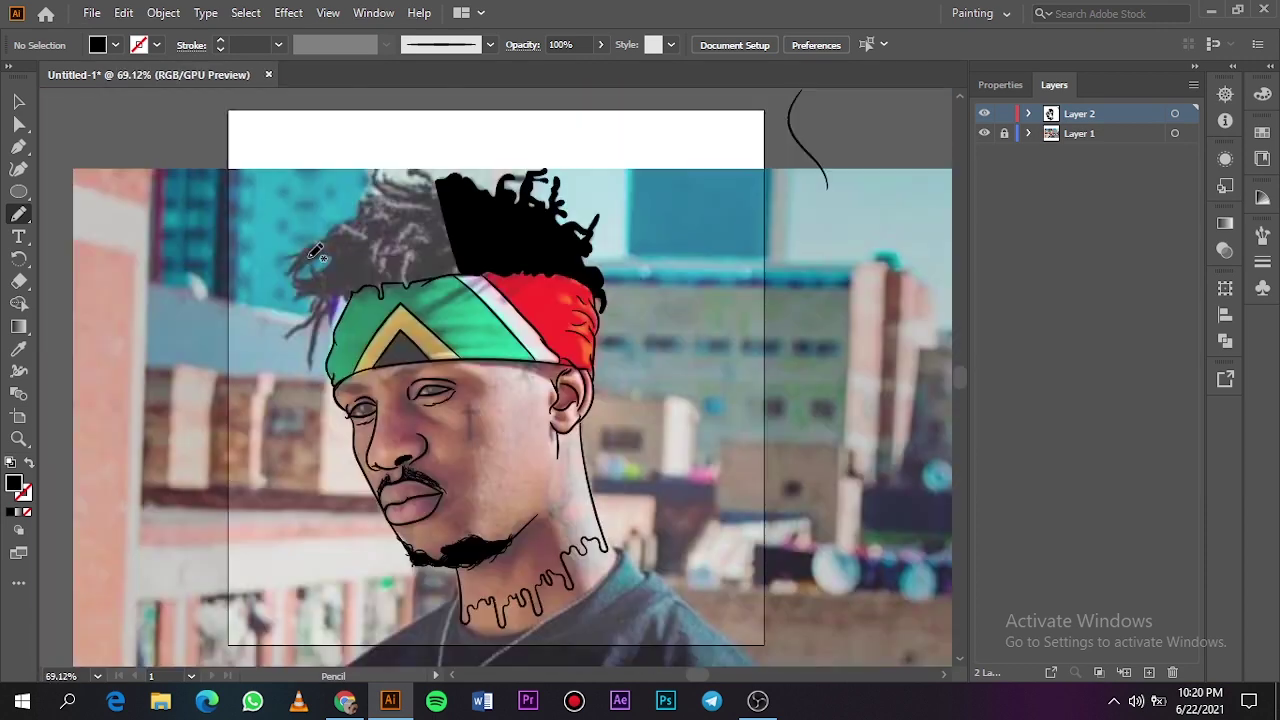
pyautogui.click(984, 134)
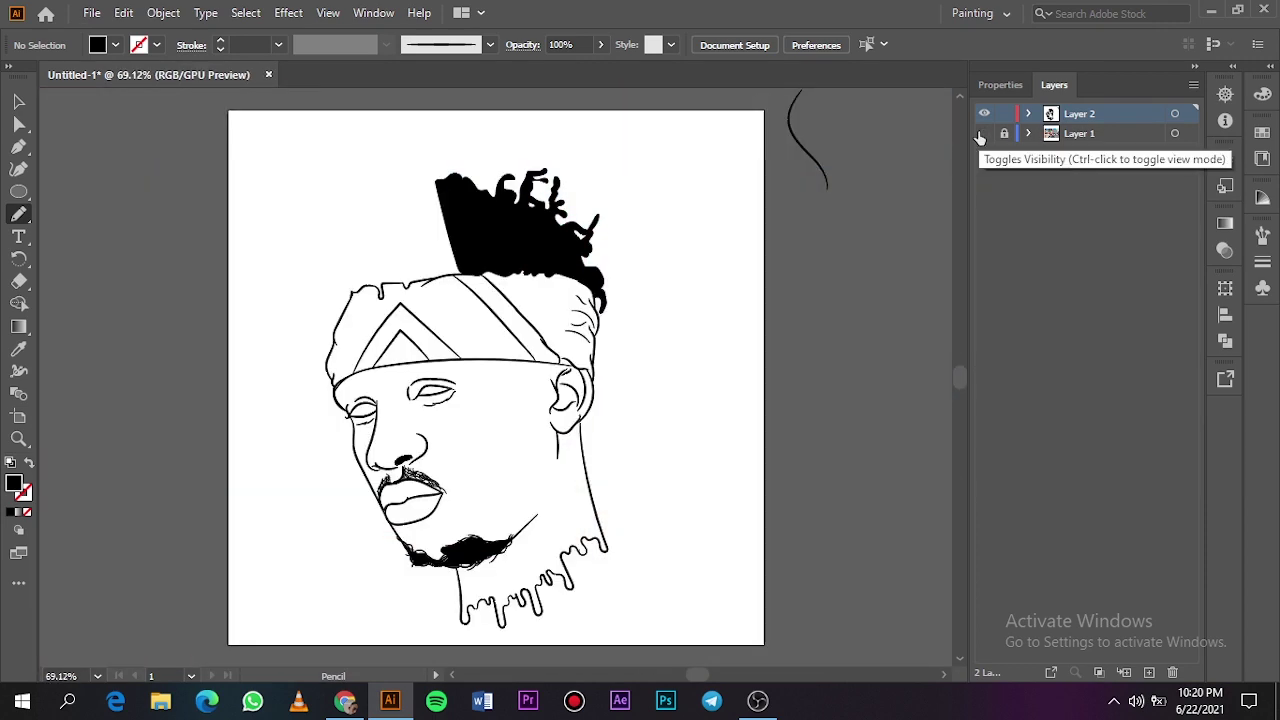
pyautogui.click(984, 134)
# Step: Trace the front crown of the hair down to the headband's green area as a solid black Pencil shape
pyautogui.scroll(3, 424, 178)
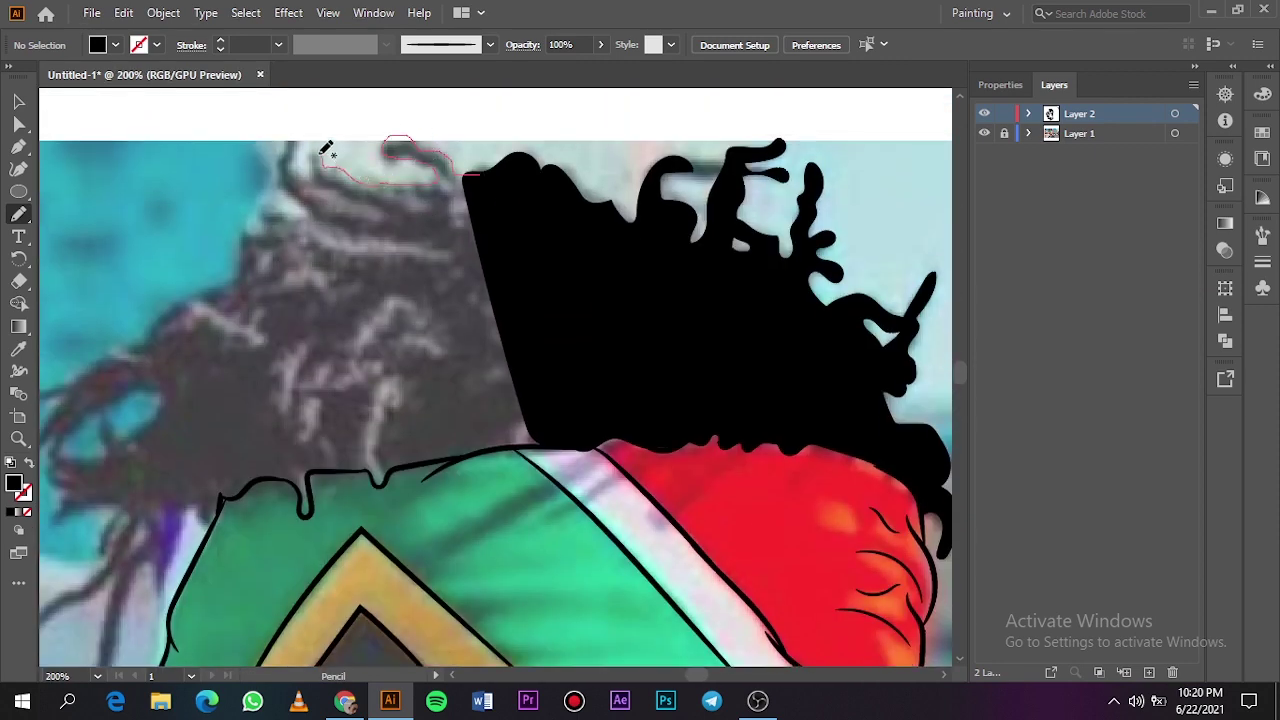
pyautogui.moveTo(298, 148); pyautogui.dragTo(282, 185)
pyautogui.moveTo(205, 290)
pyautogui.mouseDown()
pyautogui.moveTo(194, 443)
pyautogui.moveTo(250, 485)
pyautogui.moveTo(522, 442)
pyautogui.moveTo(490, 177)
pyautogui.mouseUp()
# Step: Fill the small gaps between the black hair and the headband's upper edge with Pencil shapes
pyautogui.scroll(-5, 485, 177)
pyautogui.moveTo(363, 275); pyautogui.dragTo(541, 233)
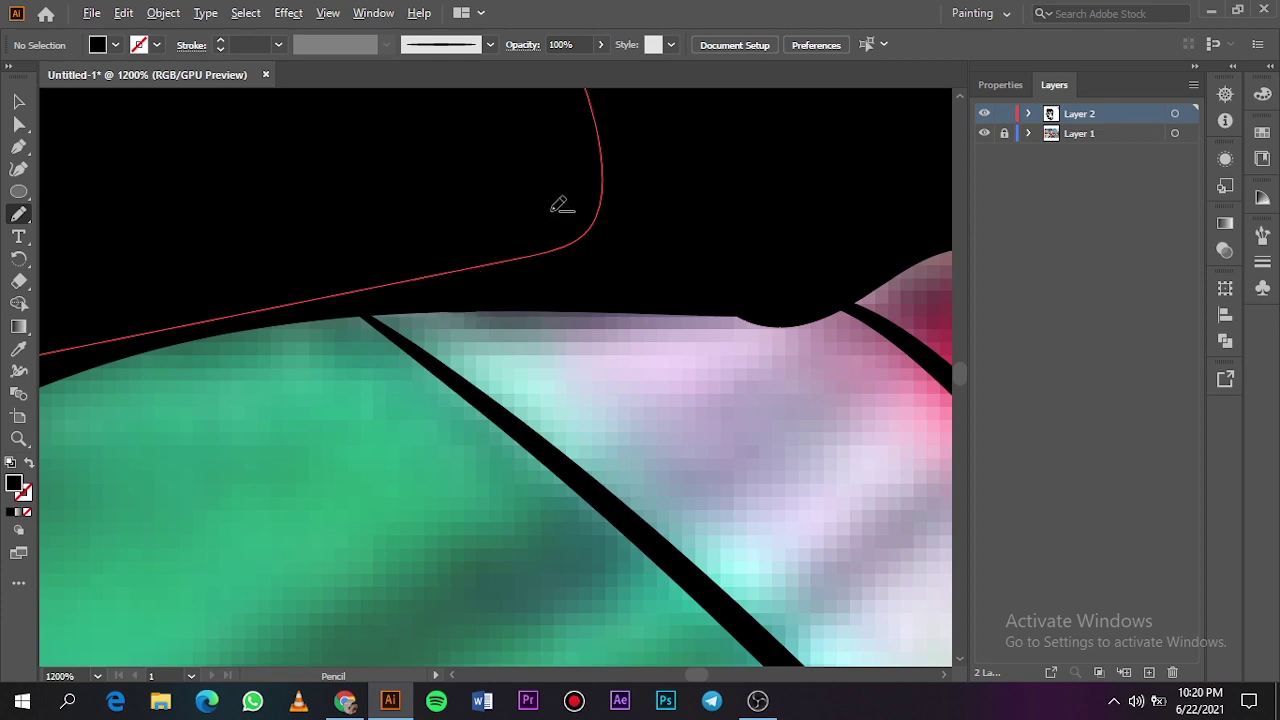
pyautogui.scroll(-2, 554, 214)
pyautogui.scroll(2, 566, 216)
pyautogui.moveTo(509, 170)
pyautogui.mouseDown()
pyautogui.moveTo(617, 250)
pyautogui.moveTo(510, 167)
pyautogui.mouseUp()
pyautogui.moveTo(342, 155)
pyautogui.mouseDown()
pyautogui.moveTo(300, 159)
pyautogui.moveTo(320, 158)
pyautogui.moveTo(231, 235)
pyautogui.moveTo(282, 462)
pyautogui.moveTo(320, 243)
pyautogui.moveTo(291, 186)
pyautogui.mouseUp()
# Step: Draw a solid black lock with forked tips extending outward from the front of the hair
pyautogui.hscroll(-2, 320, 156)
pyautogui.hotkey('ctrl', '0')
pyautogui.hscroll(-2, 325, 268)
pyautogui.scroll(1, 348, 264)
pyautogui.scroll(2, 355, 258)
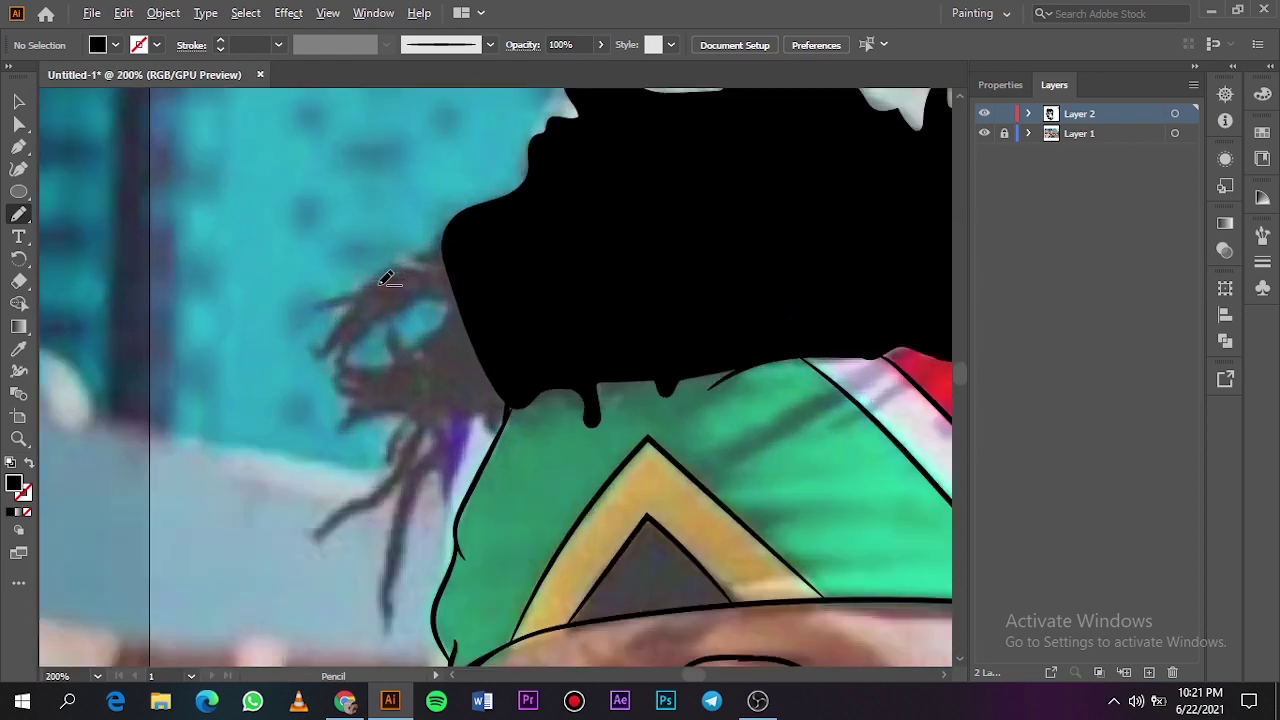
pyautogui.moveTo(486, 205); pyautogui.dragTo(372, 276)
pyautogui.moveTo(357, 352)
pyautogui.mouseDown()
pyautogui.moveTo(419, 302)
pyautogui.moveTo(509, 282)
pyautogui.moveTo(487, 207)
pyautogui.mouseUp()
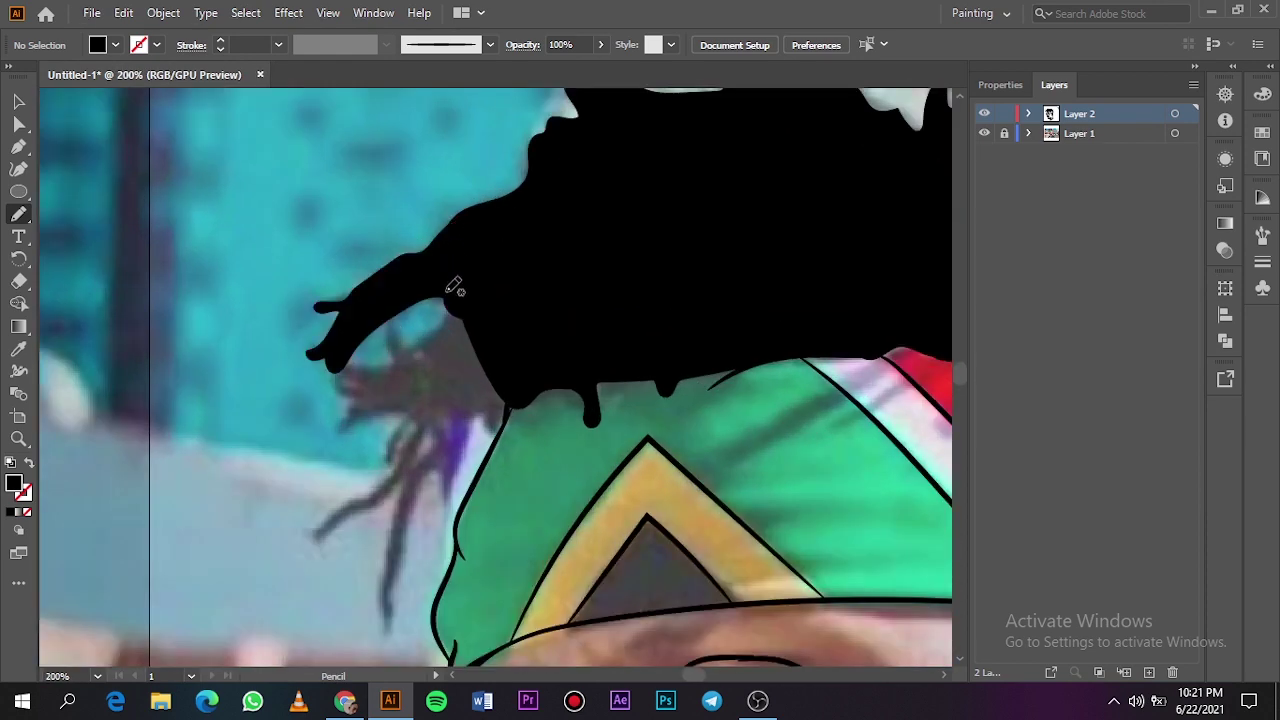
# Step: Trace the lower front cluster of hanging locks as one solid black shape beside the headband's green edge
pyautogui.moveTo(447, 295)
pyautogui.mouseDown()
pyautogui.moveTo(416, 340)
pyautogui.moveTo(378, 316)
pyautogui.mouseUp()
pyautogui.moveTo(350, 360)
pyautogui.mouseDown()
pyautogui.moveTo(330, 385)
pyautogui.moveTo(344, 428)
pyautogui.mouseUp()
pyautogui.moveTo(404, 481); pyautogui.dragTo(388, 622)
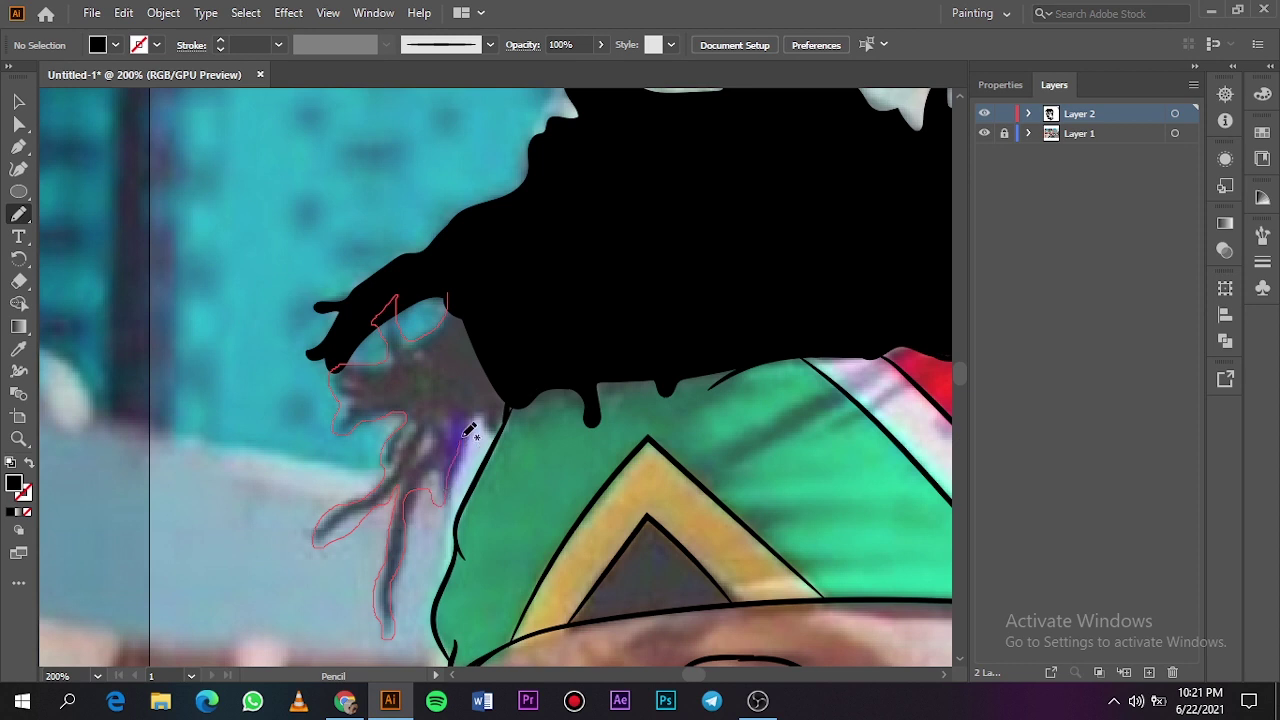
pyautogui.moveTo(492, 448)
pyautogui.mouseDown()
pyautogui.moveTo(507, 416)
pyautogui.moveTo(449, 293)
pyautogui.mouseUp()
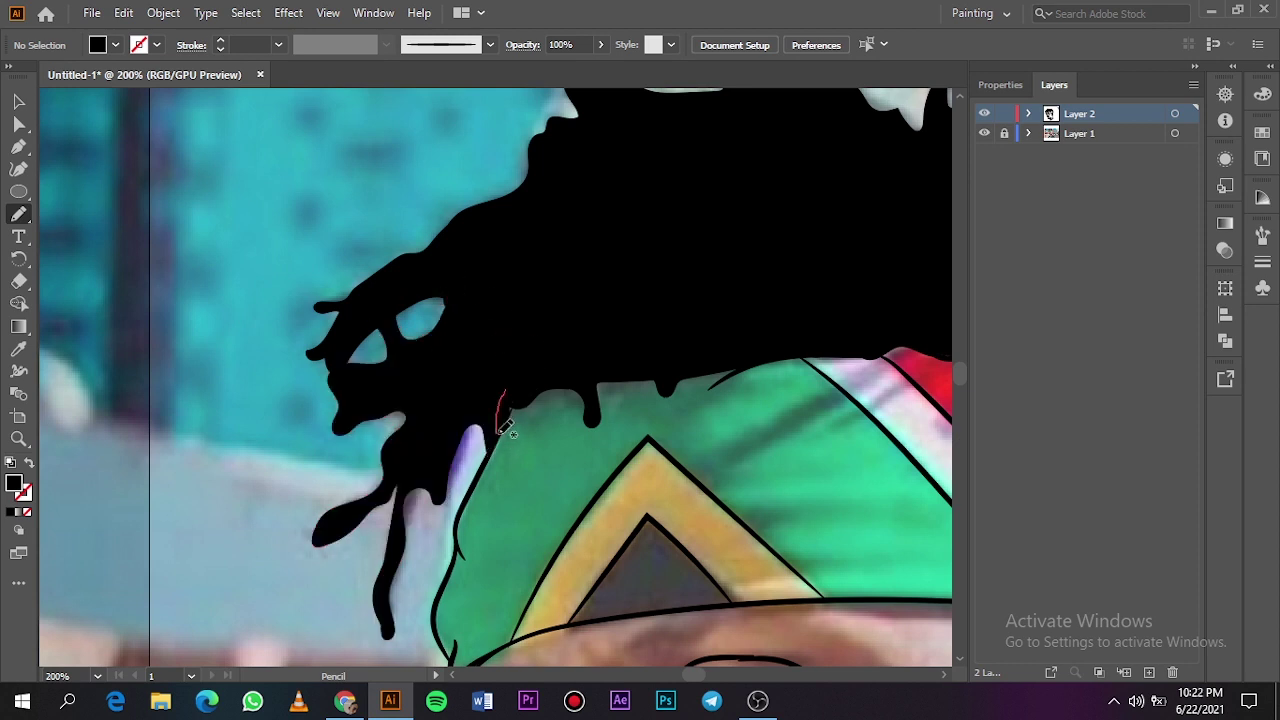
# Step: Fill the remaining gap where the front locks meet the headband's corner and view the full drawing with Layer 1 hidden
pyautogui.scroll(5, 505, 393)
pyautogui.scroll(-1, 519, 397)
pyautogui.moveTo(662, 364)
pyautogui.mouseDown()
pyautogui.moveTo(777, 254)
pyautogui.moveTo(662, 362)
pyautogui.mouseUp()
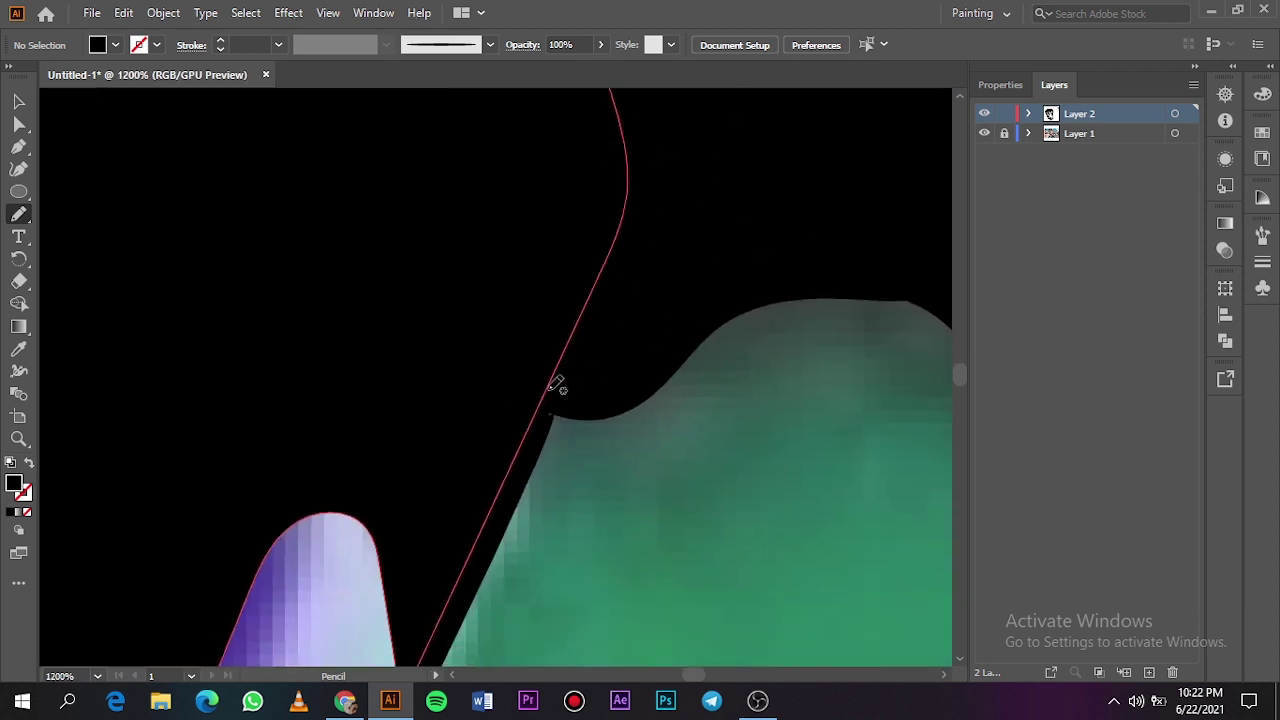
pyautogui.moveTo(550, 394); pyautogui.dragTo(551, 393)
pyautogui.hotkey('ctrl', '0')
pyautogui.click(984, 133)
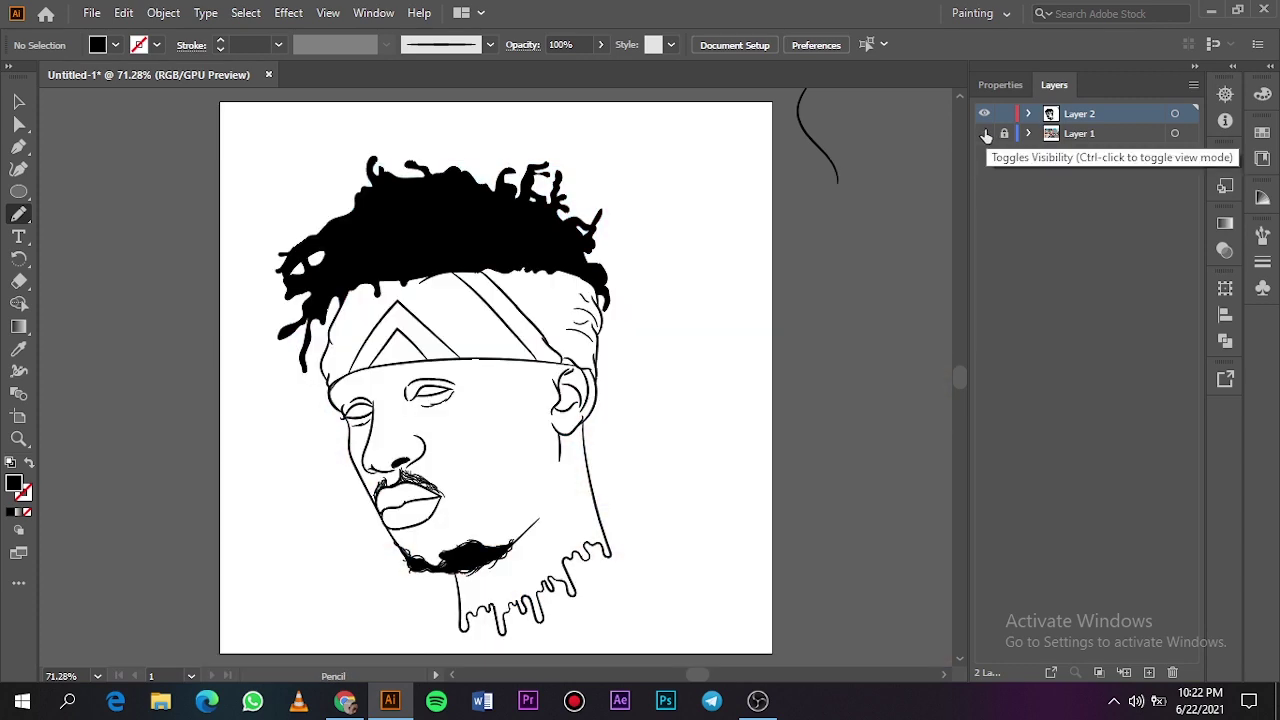
# Step: Select the main beard shape, zoom in on it, and compare with the photo by showing Layer 1 and hiding Layer 2
pyautogui.press('v')
pyautogui.click(471, 560)
pyautogui.hotkey('ctrl', '+')
pyautogui.hotkey('ctrl', '+')
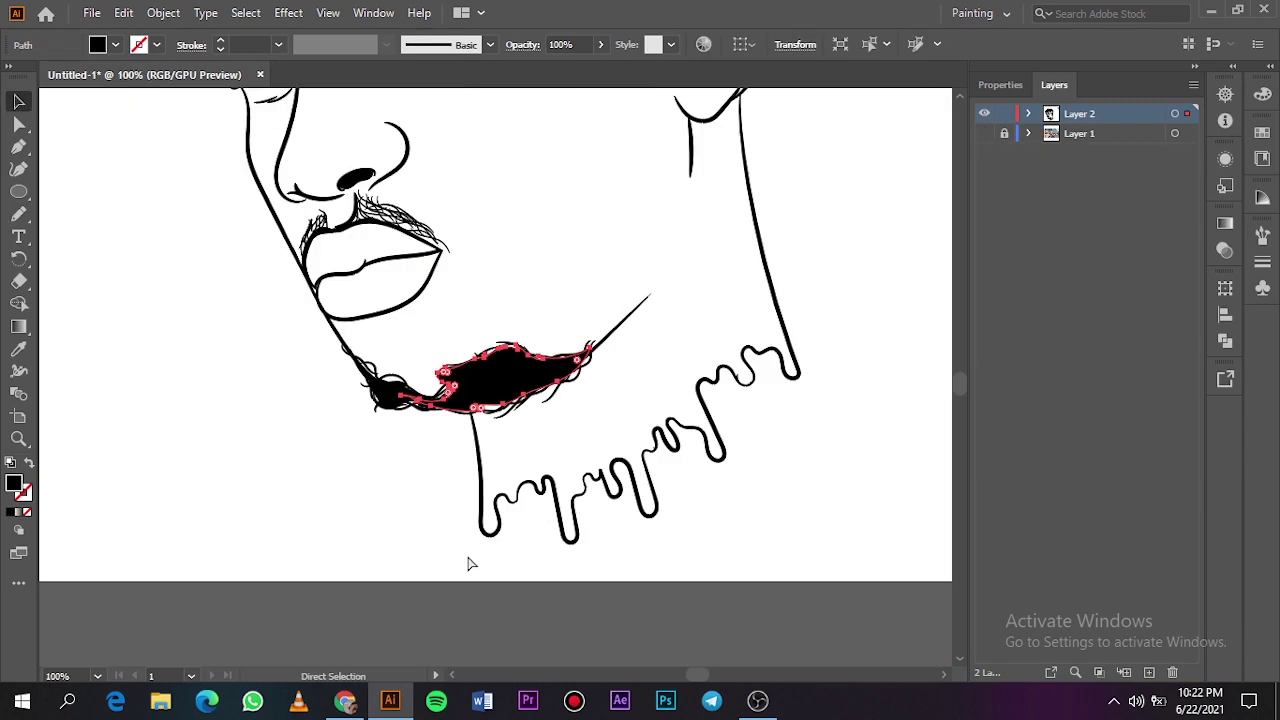
pyautogui.click(984, 132)
pyautogui.click(984, 114)
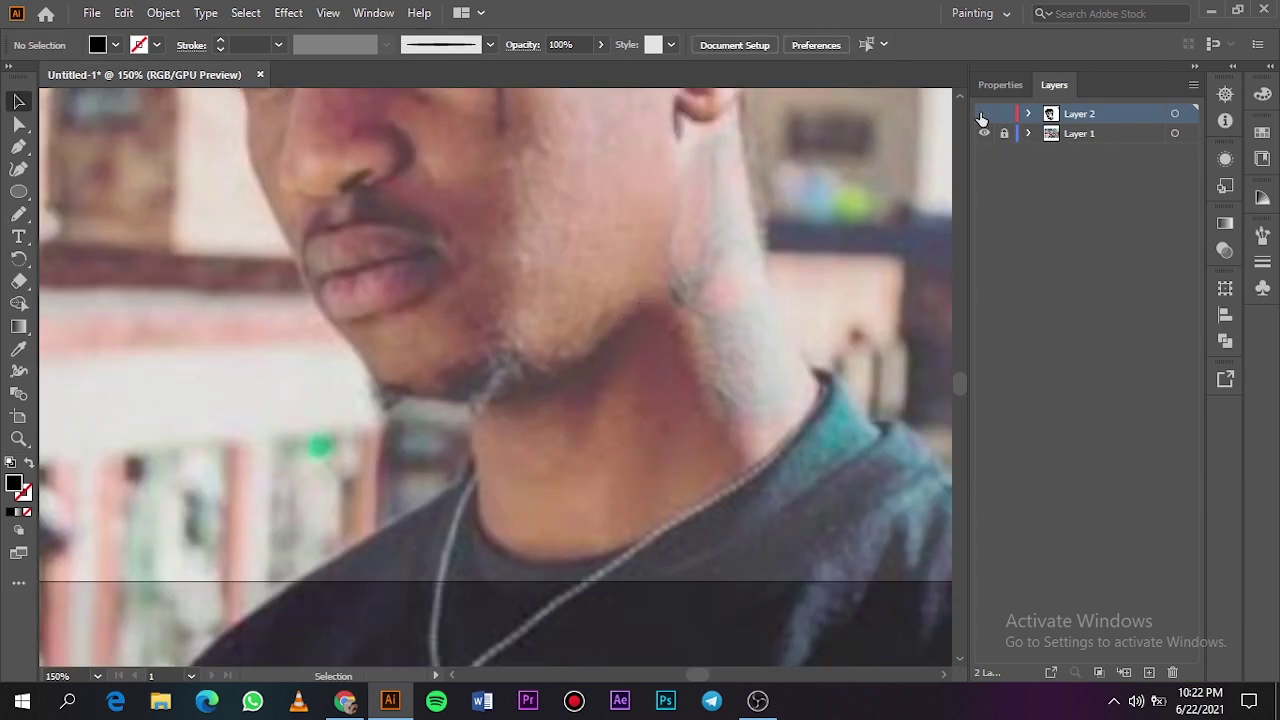
# Step: Toggle Layer 2's visibility to compare the beard drawing with the photo, leaving the layer shown
pyautogui.click(982, 114)
pyautogui.click(982, 114)
pyautogui.click(982, 114)
pyautogui.doubleClick(485, 381)
pyautogui.press('Delete')
pyautogui.doubleClick(455, 307)
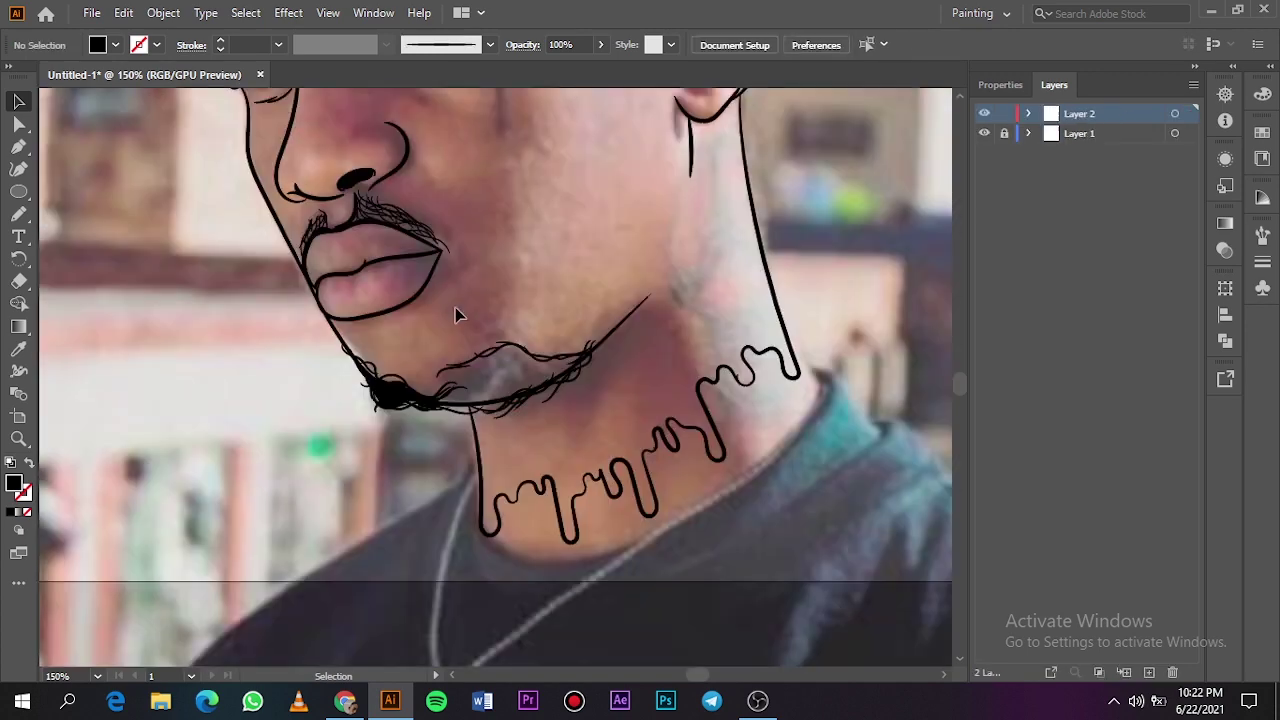
pyautogui.hotkey('ctrl', 'z')
# Step: Paint fine stray hairs with a 0.25 pt Paintbrush stroke around the beard's chin tip and up the jaw edge
pyautogui.doubleClick(410, 461)
pyautogui.scroll(4, 397, 427)
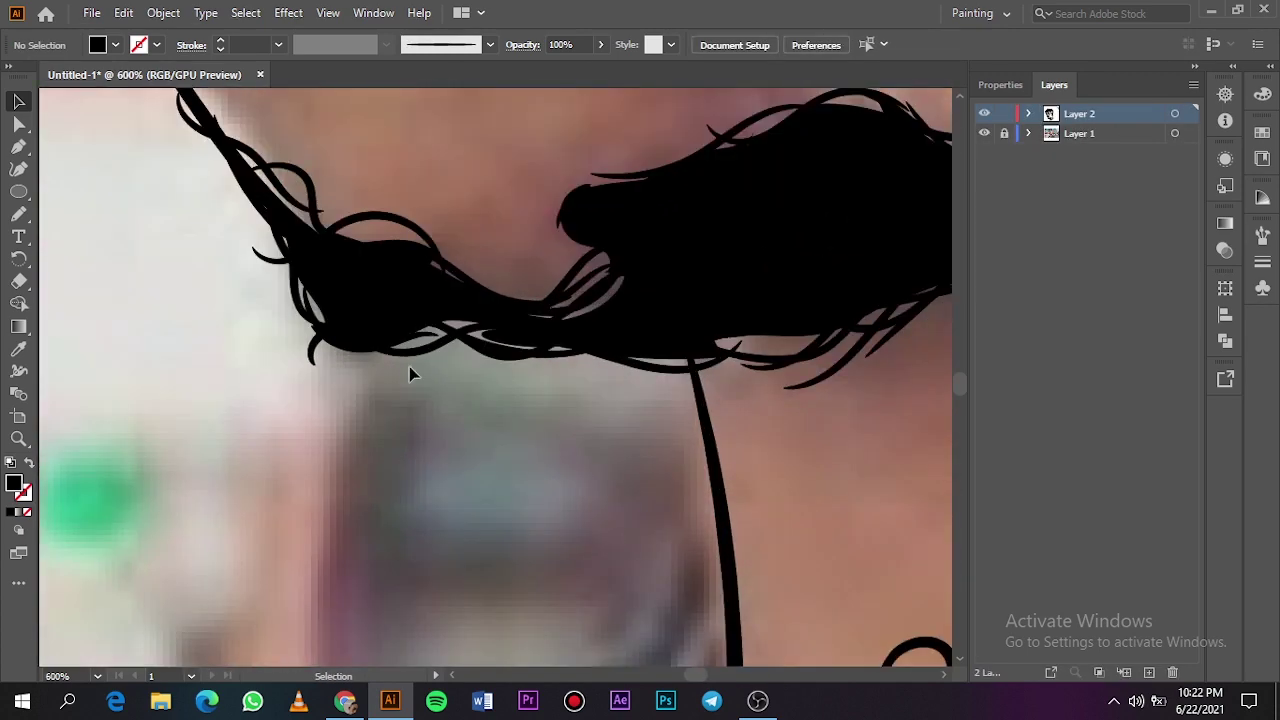
pyautogui.press('b')
pyautogui.click(278, 44)
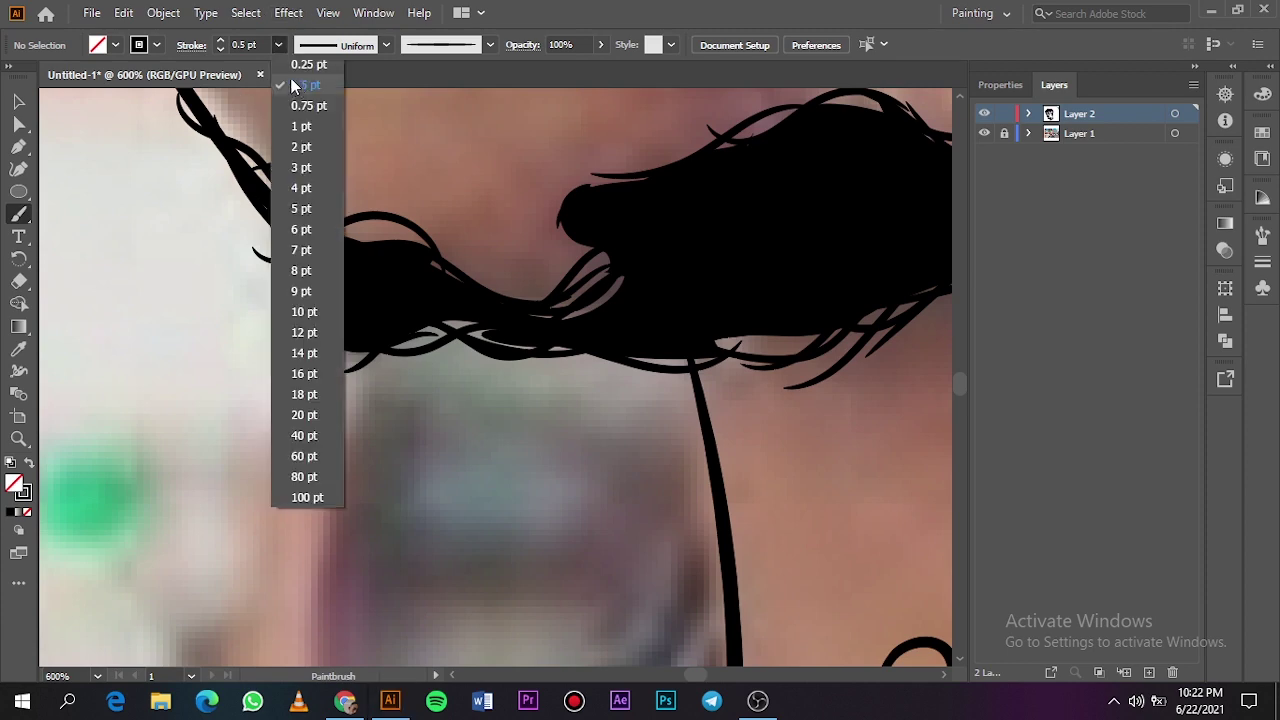
pyautogui.click(300, 86)
pyautogui.moveTo(340, 348); pyautogui.dragTo(334, 410)
pyautogui.moveTo(420, 340); pyautogui.dragTo(440, 332)
pyautogui.moveTo(456, 334); pyautogui.dragTo(338, 402)
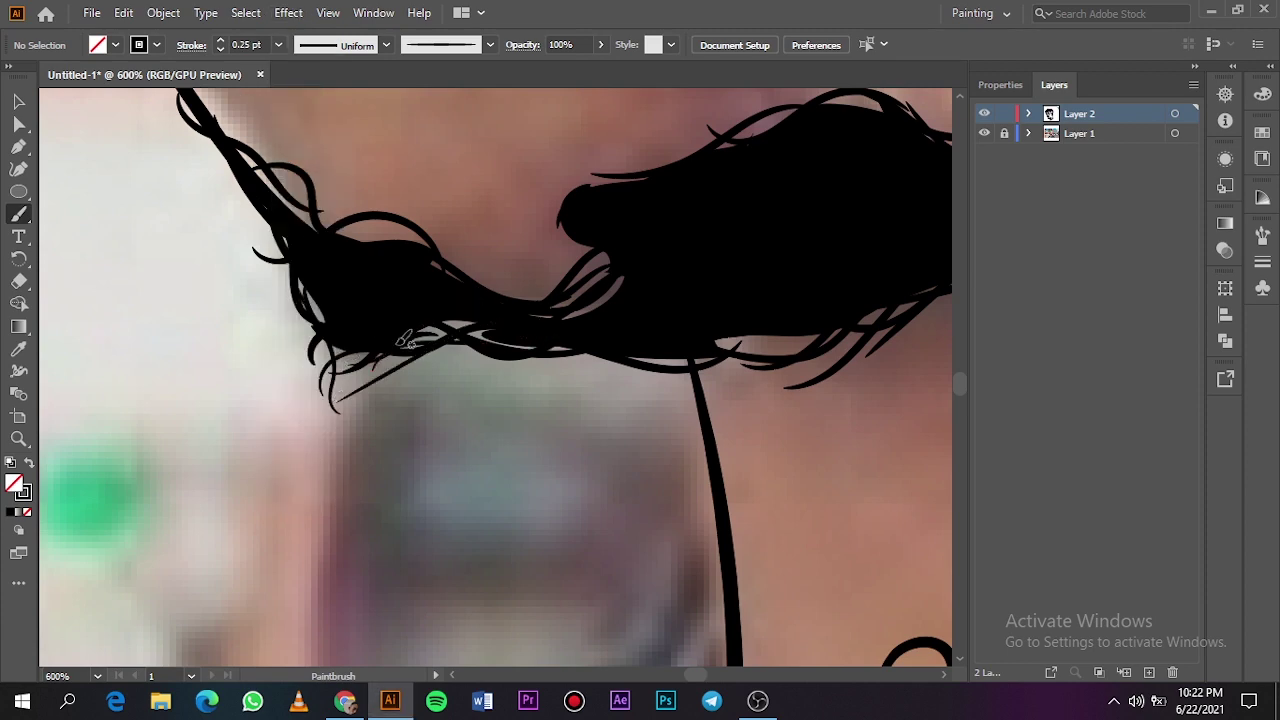
pyautogui.moveTo(405, 340); pyautogui.dragTo(278, 250)
pyautogui.moveTo(243, 200)
pyautogui.mouseDown()
pyautogui.moveTo(322, 345)
pyautogui.moveTo(246, 192)
pyautogui.mouseUp()
# Step: Add fine stray hairs along the beard's underside above the neck, and check the whole drawing by toggling Layer 1
pyautogui.scroll(-5, 411, 185)
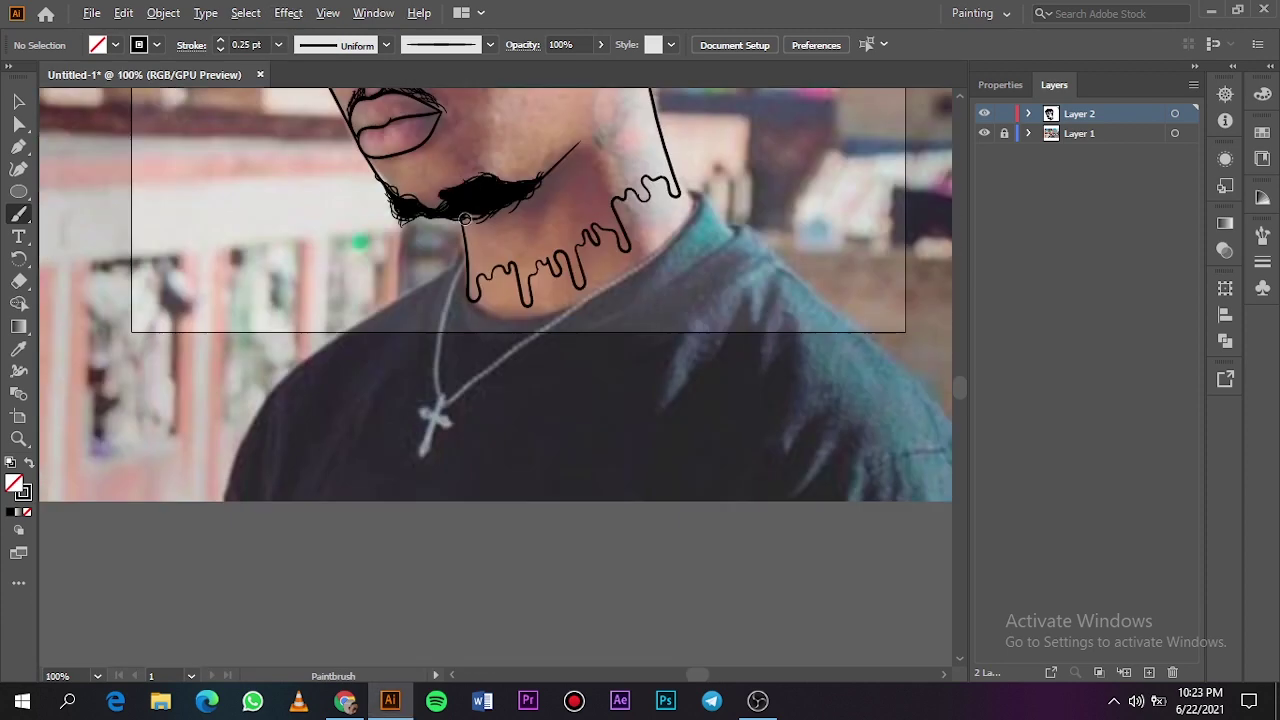
pyautogui.scroll(4, 460, 209)
pyautogui.moveTo(611, 199); pyautogui.dragTo(548, 230)
pyautogui.moveTo(612, 185); pyautogui.dragTo(528, 262)
pyautogui.moveTo(652, 195); pyautogui.dragTo(510, 234)
pyautogui.moveTo(660, 158); pyautogui.dragTo(566, 212)
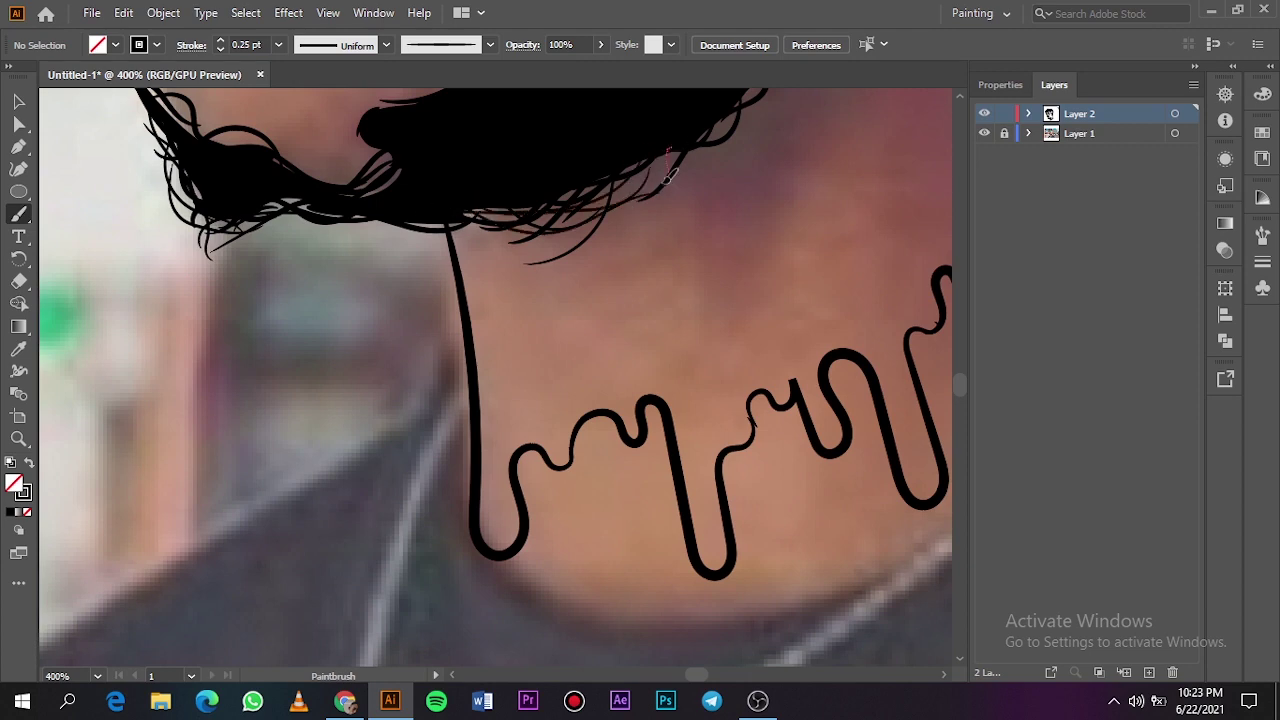
pyautogui.hotkey('ctrl', '0')
pyautogui.click(984, 133)
pyautogui.click(984, 134)
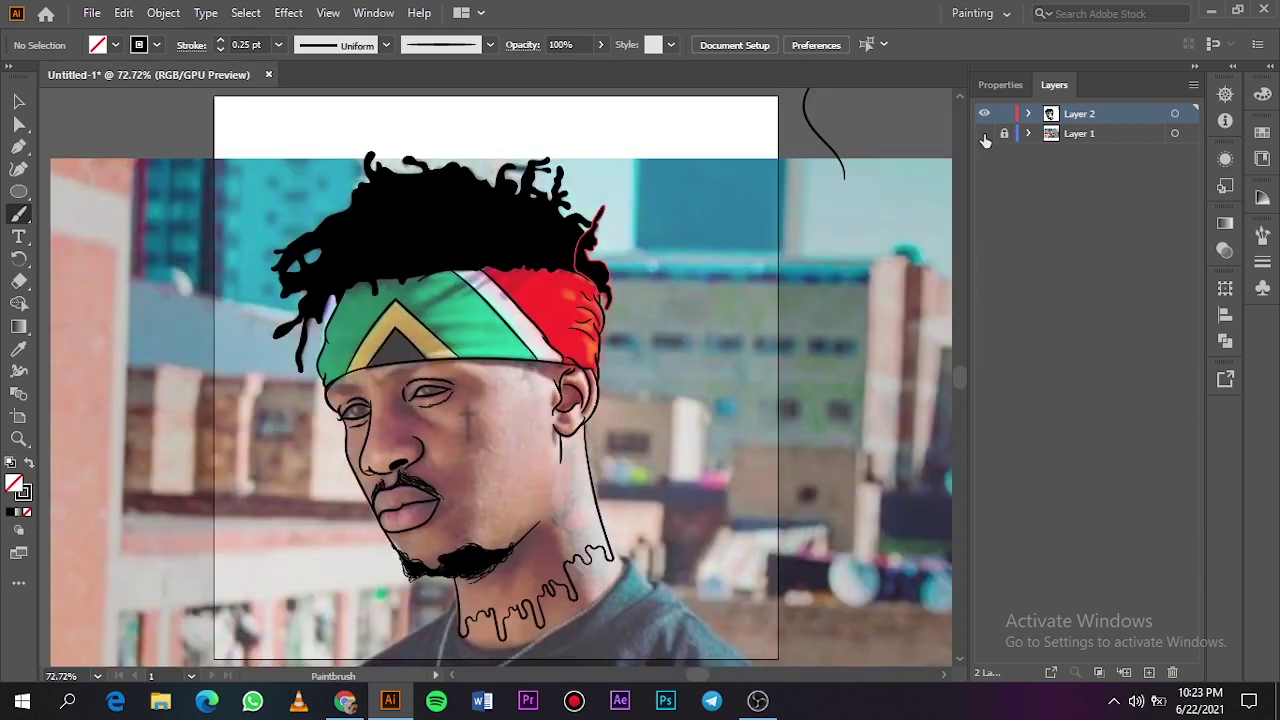
# Step: Paint fine curly hairs around the small lock hanging at the back of the hair beside the headband's red area
pyautogui.scroll(7, 601, 282)
pyautogui.moveTo(552, 197); pyautogui.dragTo(634, 240)
pyautogui.moveTo(614, 356); pyautogui.dragTo(606, 353)
pyautogui.moveTo(611, 290)
pyautogui.mouseDown()
pyautogui.moveTo(606, 326)
pyautogui.moveTo(634, 368)
pyautogui.moveTo(696, 263)
pyautogui.mouseUp()
pyautogui.scroll(5, 692, 250)
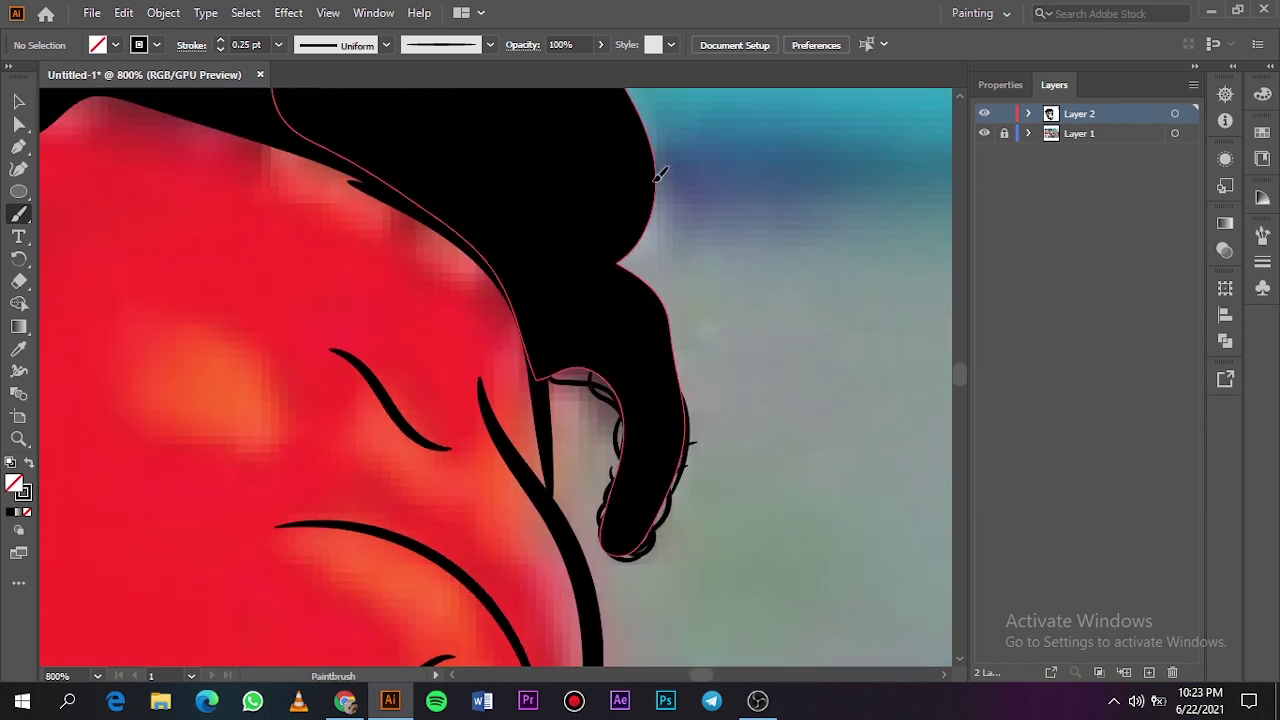
pyautogui.moveTo(668, 566); pyautogui.dragTo(683, 588)
pyautogui.moveTo(682, 576)
pyautogui.mouseDown()
pyautogui.moveTo(638, 442)
pyautogui.moveTo(615, 492)
pyautogui.moveTo(660, 530)
pyautogui.mouseUp()
# Step: Continue the fine curly hairs over the rounded back lock and up the bumpy clump above it
pyautogui.scroll(-4, 621, 517)
pyautogui.scroll(1, 622, 520)
pyautogui.scroll(3, 626, 516)
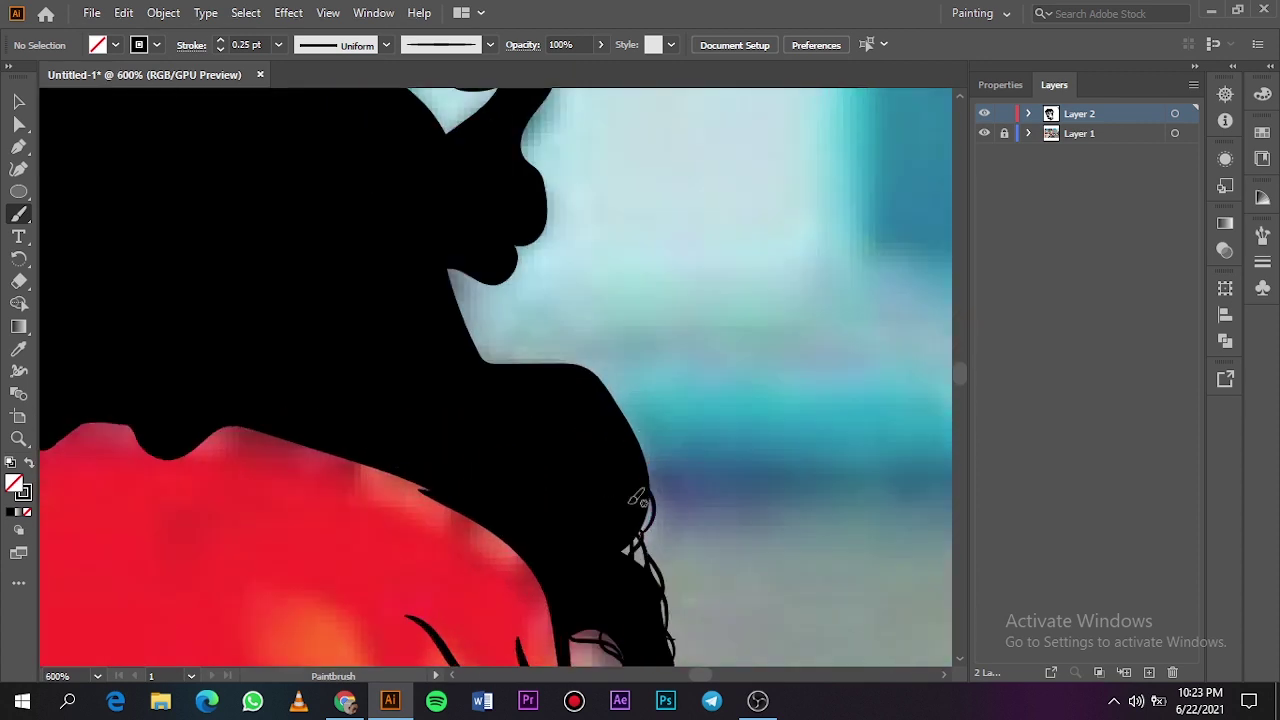
pyautogui.moveTo(618, 405)
pyautogui.mouseDown()
pyautogui.moveTo(665, 470)
pyautogui.moveTo(523, 363)
pyautogui.mouseUp()
pyautogui.moveTo(606, 382); pyautogui.dragTo(636, 390)
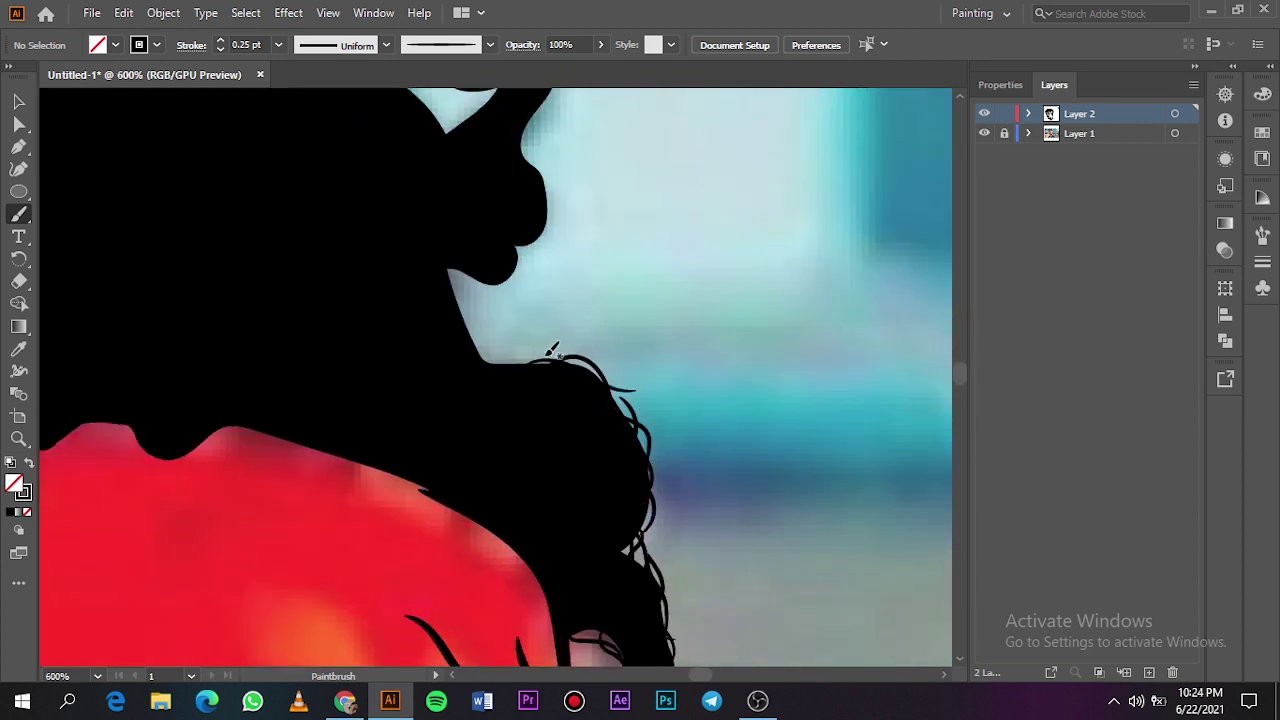
pyautogui.moveTo(543, 358)
pyautogui.mouseDown()
pyautogui.moveTo(440, 290)
pyautogui.moveTo(455, 270)
pyautogui.moveTo(521, 257)
pyautogui.moveTo(524, 242)
pyautogui.moveTo(514, 266)
pyautogui.moveTo(540, 126)
pyautogui.mouseUp()
pyautogui.scroll(-4, 552, 129)
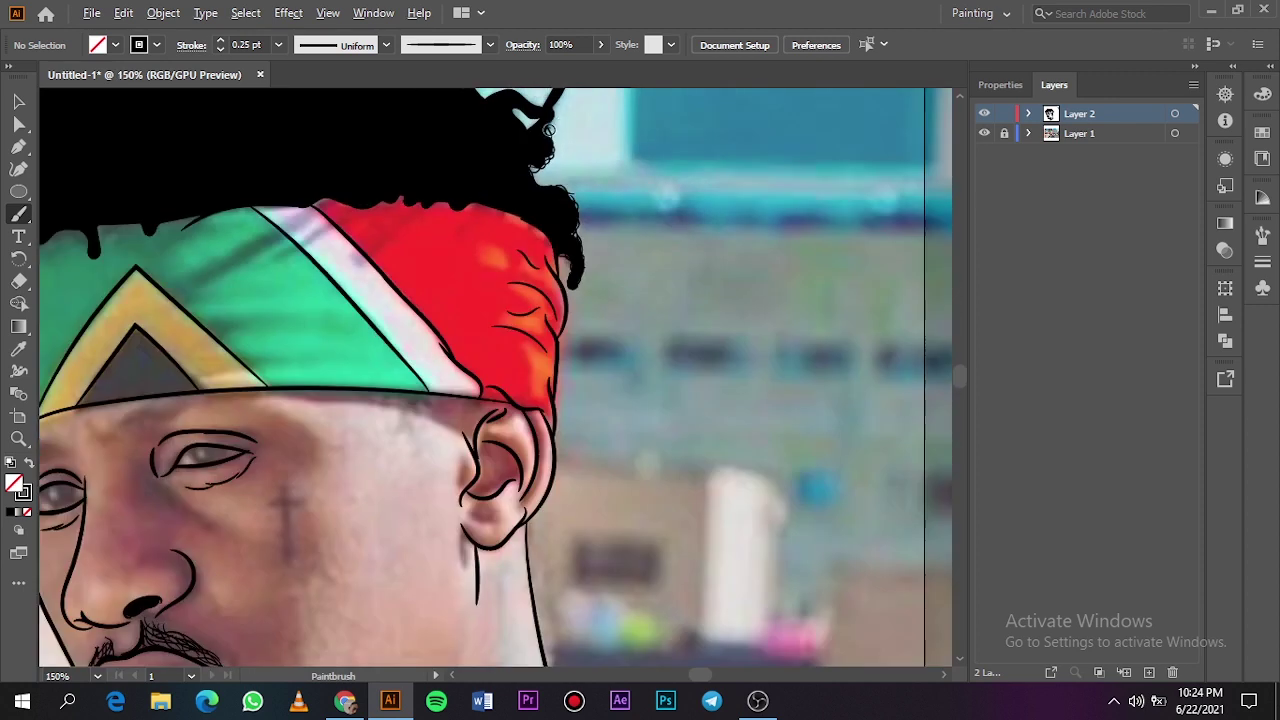
# Step: Outline the pointed upright lock at the back of the hair and its adjoining curved lock with fine curly hairs
pyautogui.scroll(2, 552, 129)
pyautogui.keyDown('alt'); pyautogui.scroll(4, 578, 188); pyautogui.keyUp('alt')
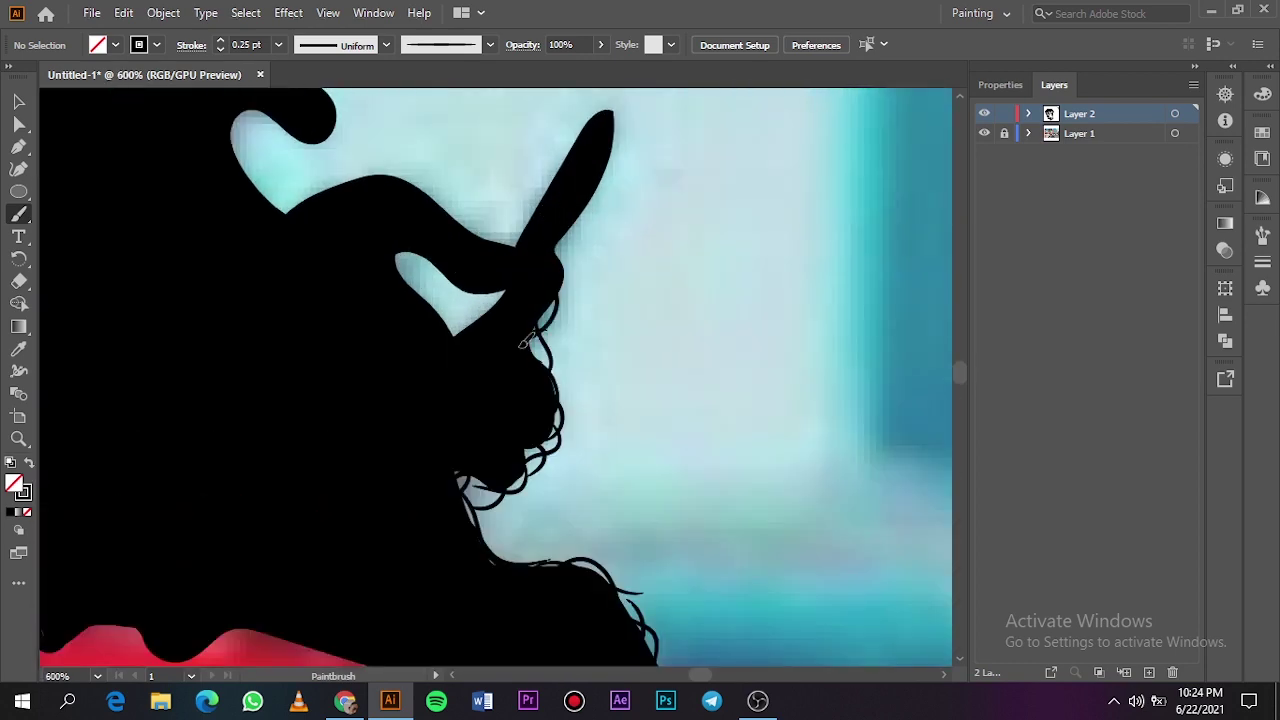
pyautogui.moveTo(550, 281); pyautogui.dragTo(600, 184)
pyautogui.moveTo(574, 224); pyautogui.dragTo(617, 124)
pyautogui.moveTo(609, 138)
pyautogui.mouseDown()
pyautogui.moveTo(584, 156)
pyautogui.moveTo(618, 121)
pyautogui.moveTo(560, 209)
pyautogui.moveTo(578, 140)
pyautogui.moveTo(498, 256)
pyautogui.moveTo(448, 229)
pyautogui.moveTo(541, 241)
pyautogui.moveTo(438, 198)
pyautogui.mouseUp()
pyautogui.moveTo(510, 296)
pyautogui.mouseDown()
pyautogui.moveTo(455, 332)
pyautogui.moveTo(400, 252)
pyautogui.moveTo(503, 285)
pyautogui.mouseUp()
pyautogui.scroll(-3, 437, 243)
pyautogui.hscroll(-1, 415, 224)
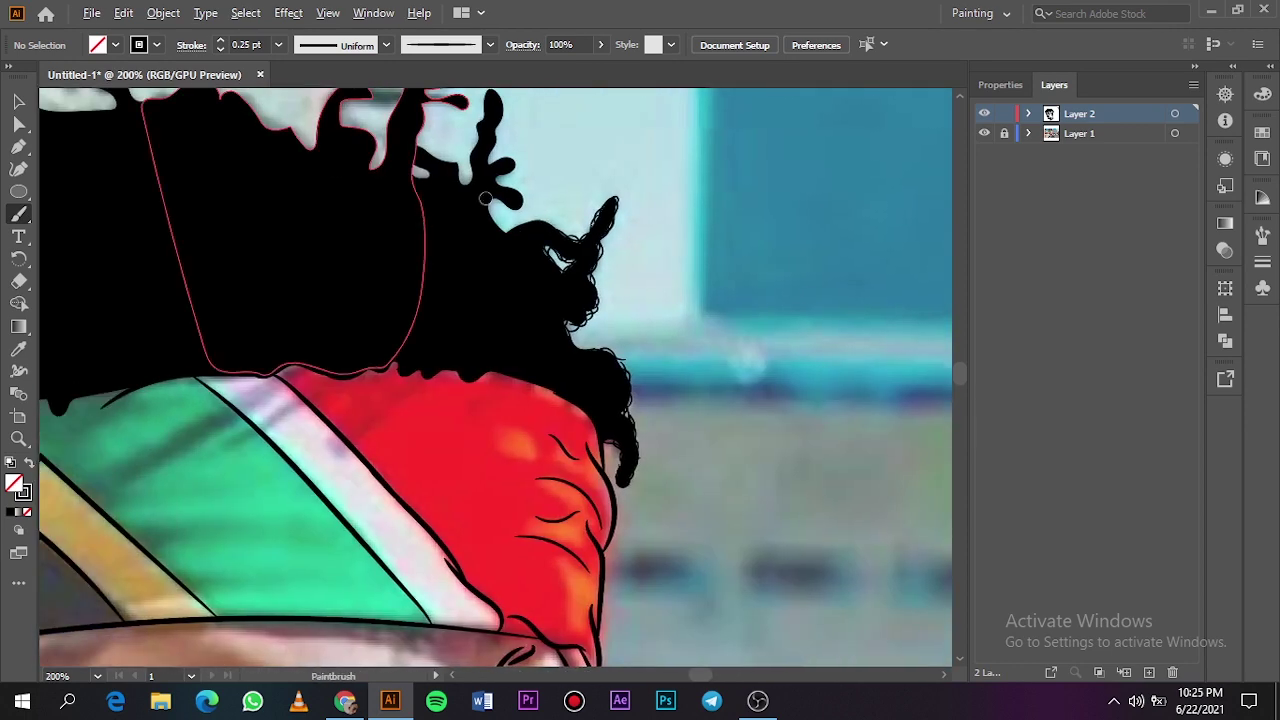
# Step: Add fine curly hairs around the two short side branches and along the outer edge of the tall branched lock
pyautogui.scroll(1, 488, 196)
pyautogui.scroll(3, 495, 195)
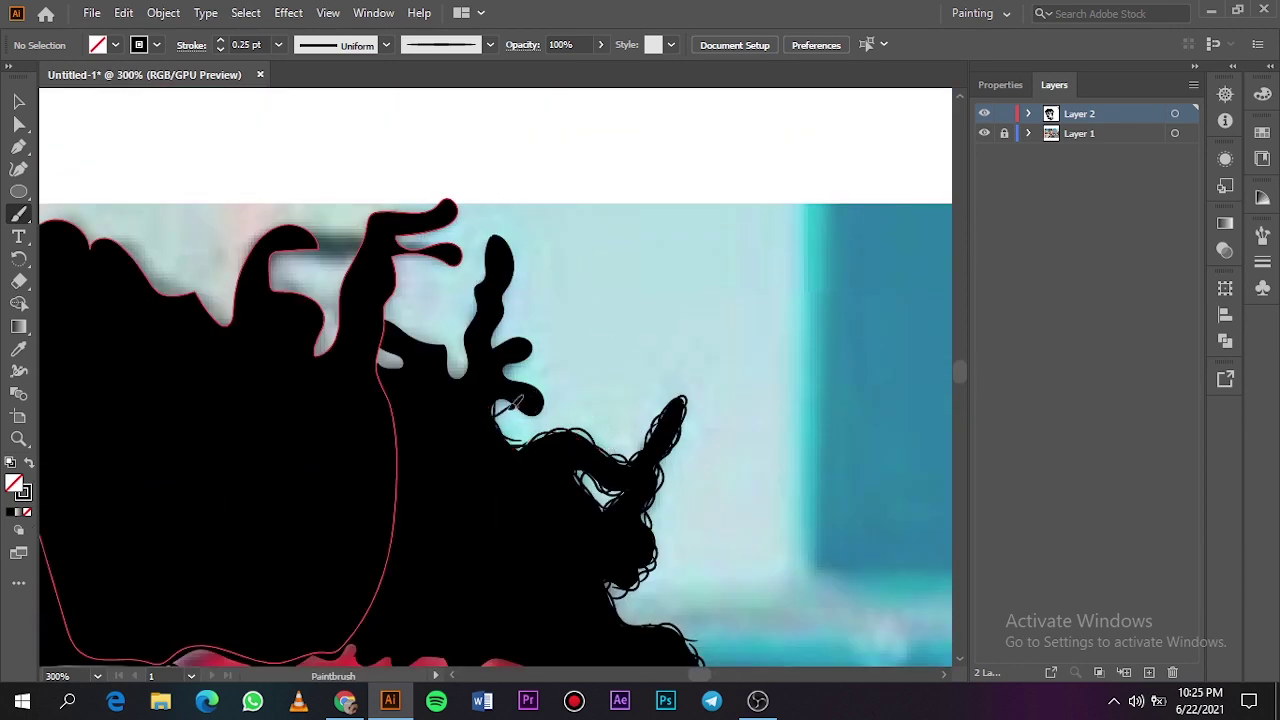
pyautogui.moveTo(514, 404); pyautogui.dragTo(551, 398)
pyautogui.scroll(3, 527, 373)
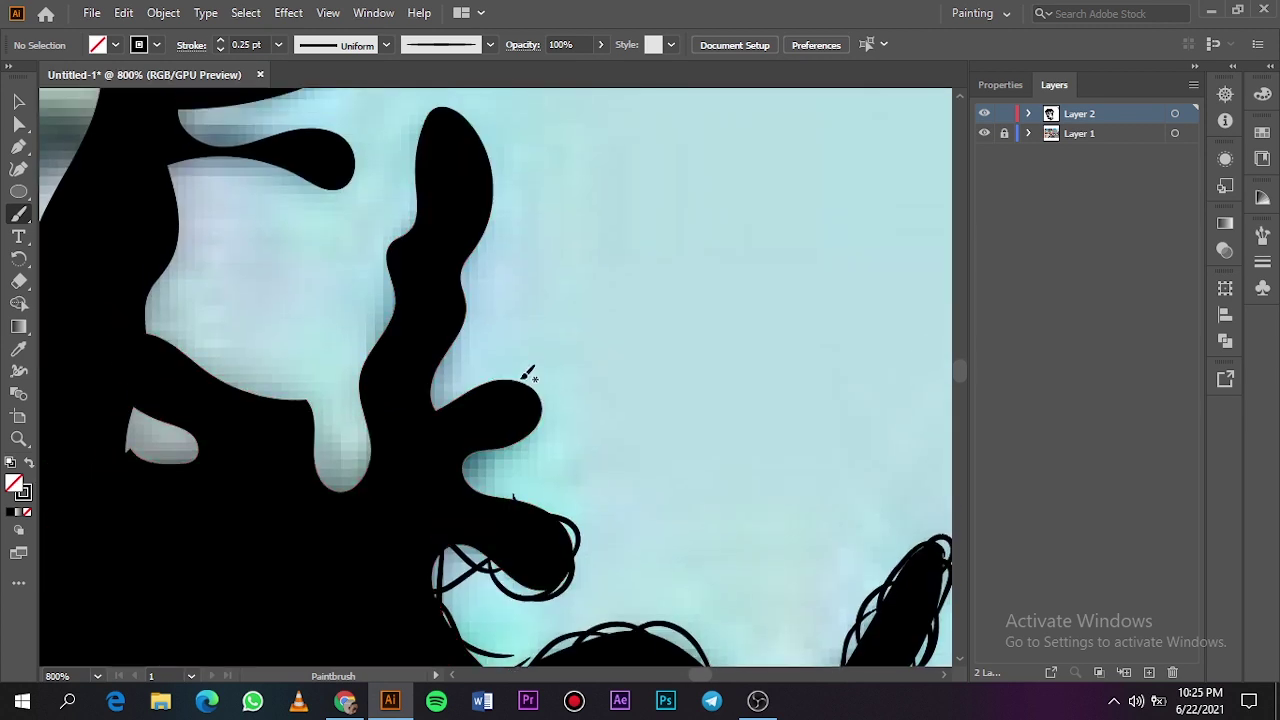
pyautogui.moveTo(540, 516)
pyautogui.mouseDown()
pyautogui.moveTo(481, 433)
pyautogui.moveTo(530, 437)
pyautogui.mouseUp()
pyautogui.moveTo(520, 438)
pyautogui.mouseDown()
pyautogui.moveTo(549, 406)
pyautogui.moveTo(536, 394)
pyautogui.mouseUp()
pyautogui.moveTo(528, 405); pyautogui.dragTo(446, 417)
pyautogui.moveTo(481, 384); pyautogui.dragTo(556, 386)
pyautogui.moveTo(435, 350); pyautogui.dragTo(425, 428)
pyautogui.moveTo(425, 428); pyautogui.dragTo(461, 331)
pyautogui.moveTo(437, 362)
pyautogui.mouseDown()
pyautogui.moveTo(486, 297)
pyautogui.moveTo(469, 258)
pyautogui.moveTo(503, 193)
pyautogui.moveTo(486, 108)
pyautogui.mouseUp()
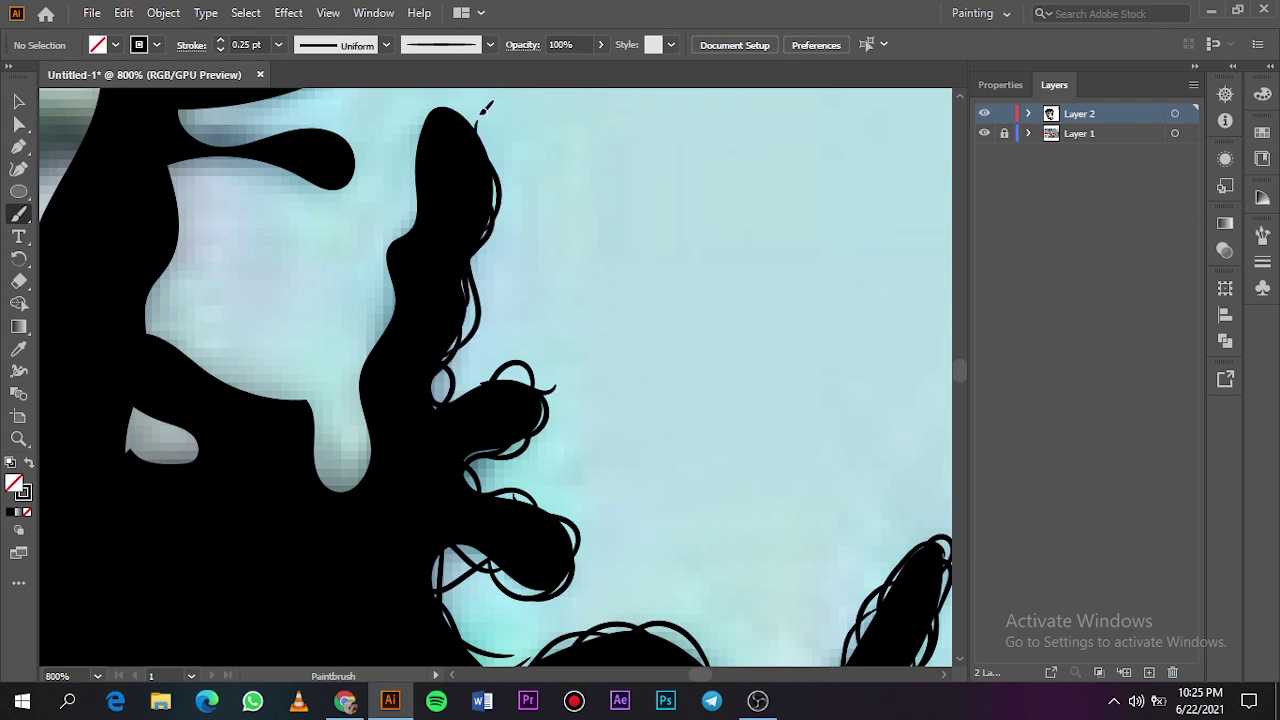
# Step: Add fine curly hairs around the fork-tipped and hooked locks on top of the hair, and review the drawing by toggling Layer 1
pyautogui.scroll(-4, 479, 114)
pyautogui.scroll(-3, 479, 114)
pyautogui.scroll(4, 385, 155)
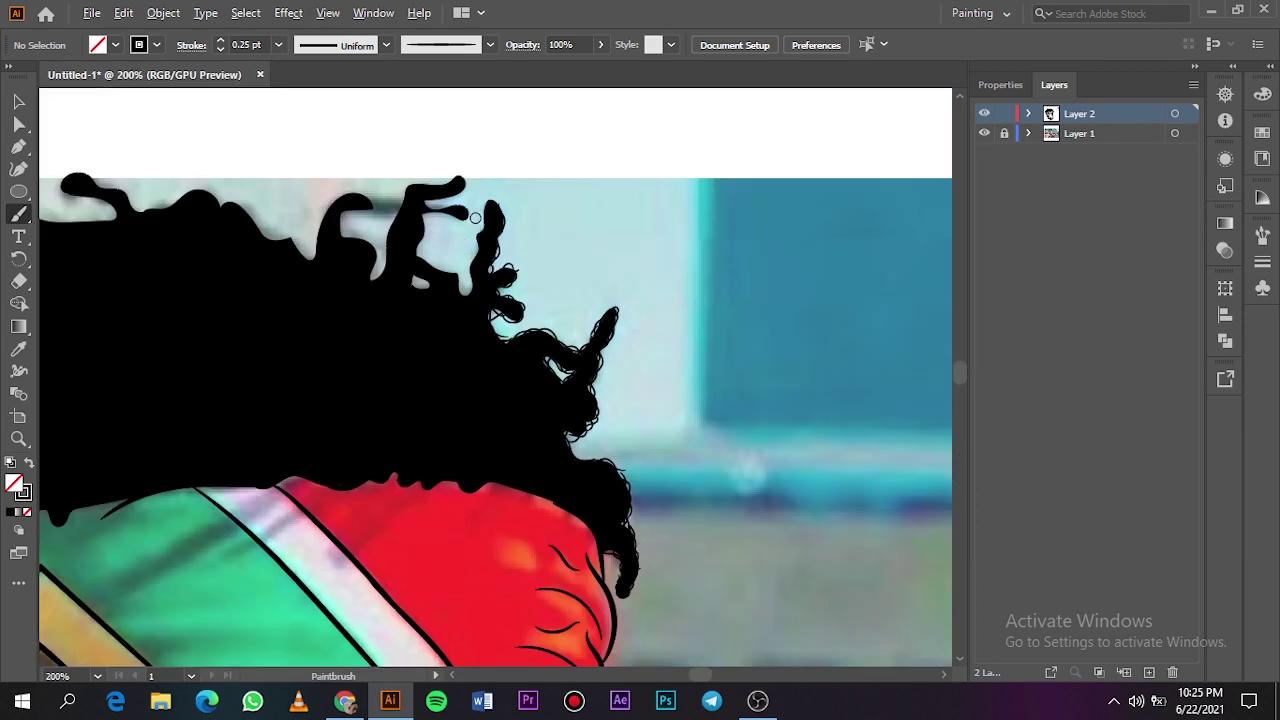
pyautogui.moveTo(507, 197)
pyautogui.mouseDown()
pyautogui.moveTo(491, 240)
pyautogui.moveTo(499, 196)
pyautogui.mouseUp()
pyautogui.moveTo(480, 266)
pyautogui.mouseDown()
pyautogui.moveTo(472, 310)
pyautogui.moveTo(447, 303)
pyautogui.moveTo(462, 326)
pyautogui.moveTo(388, 252)
pyautogui.mouseUp()
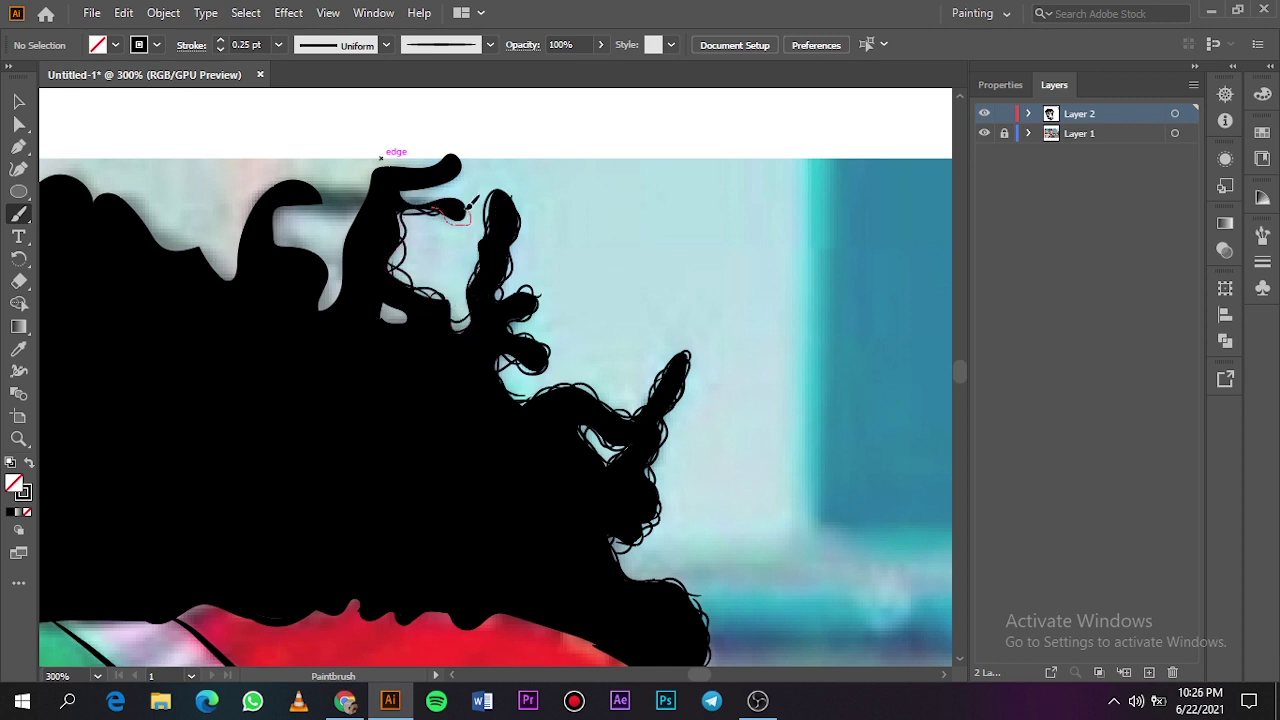
pyautogui.moveTo(467, 208)
pyautogui.mouseDown()
pyautogui.moveTo(457, 219)
pyautogui.moveTo(429, 189)
pyautogui.moveTo(450, 168)
pyautogui.moveTo(373, 205)
pyautogui.mouseUp()
pyautogui.moveTo(352, 278); pyautogui.dragTo(326, 288)
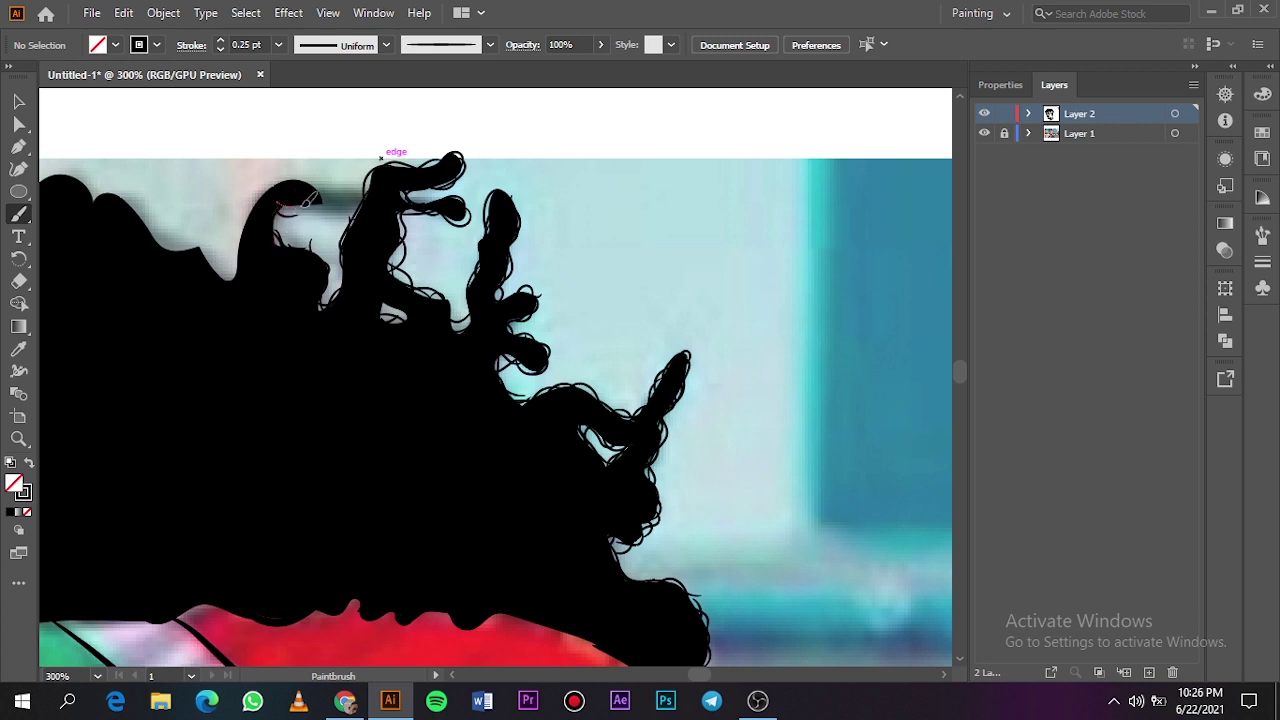
pyautogui.moveTo(320, 196); pyautogui.dragTo(262, 198)
pyautogui.hotkey('ctrl', '0')
pyautogui.click(984, 133)
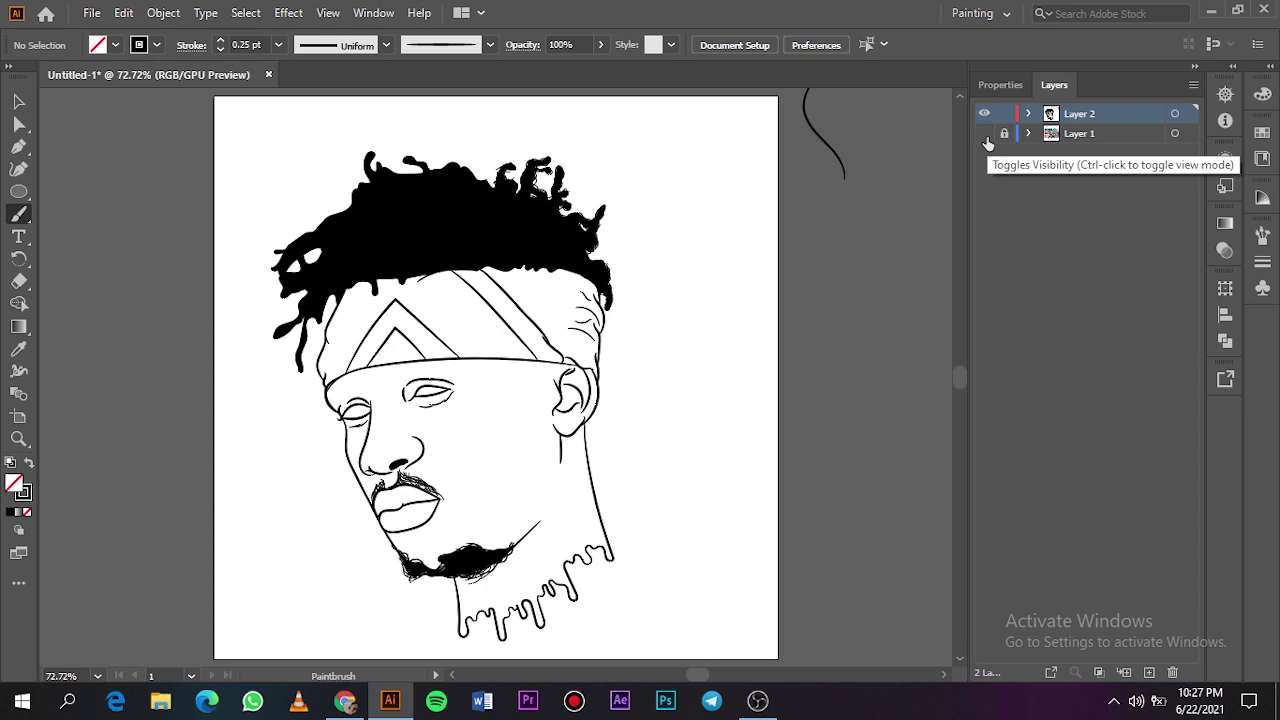
pyautogui.click(984, 133)
# Step: Paint fine curly hairs along the bumpy top edge of the hair and around the round-tipped lock beyond it
pyautogui.scroll(5, 440, 190)
pyautogui.scroll(3, 479, 171)
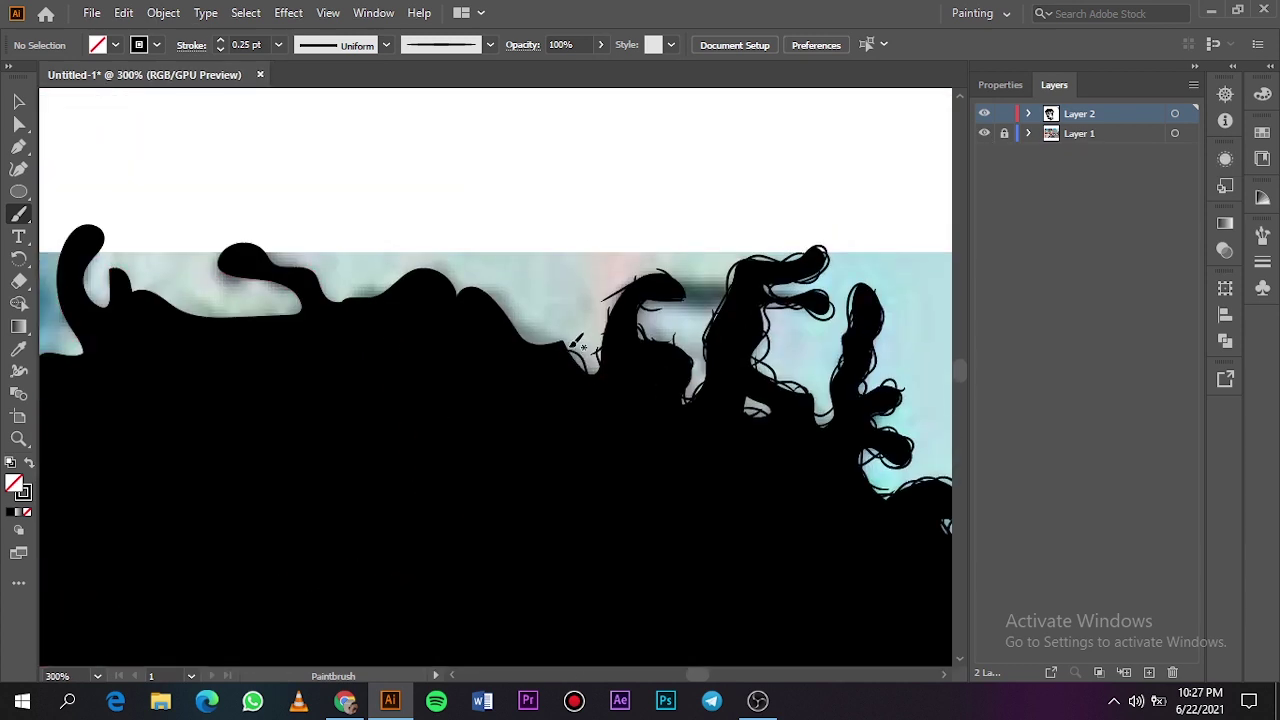
pyautogui.moveTo(577, 342)
pyautogui.mouseDown()
pyautogui.moveTo(590, 362)
pyautogui.moveTo(468, 295)
pyautogui.mouseUp()
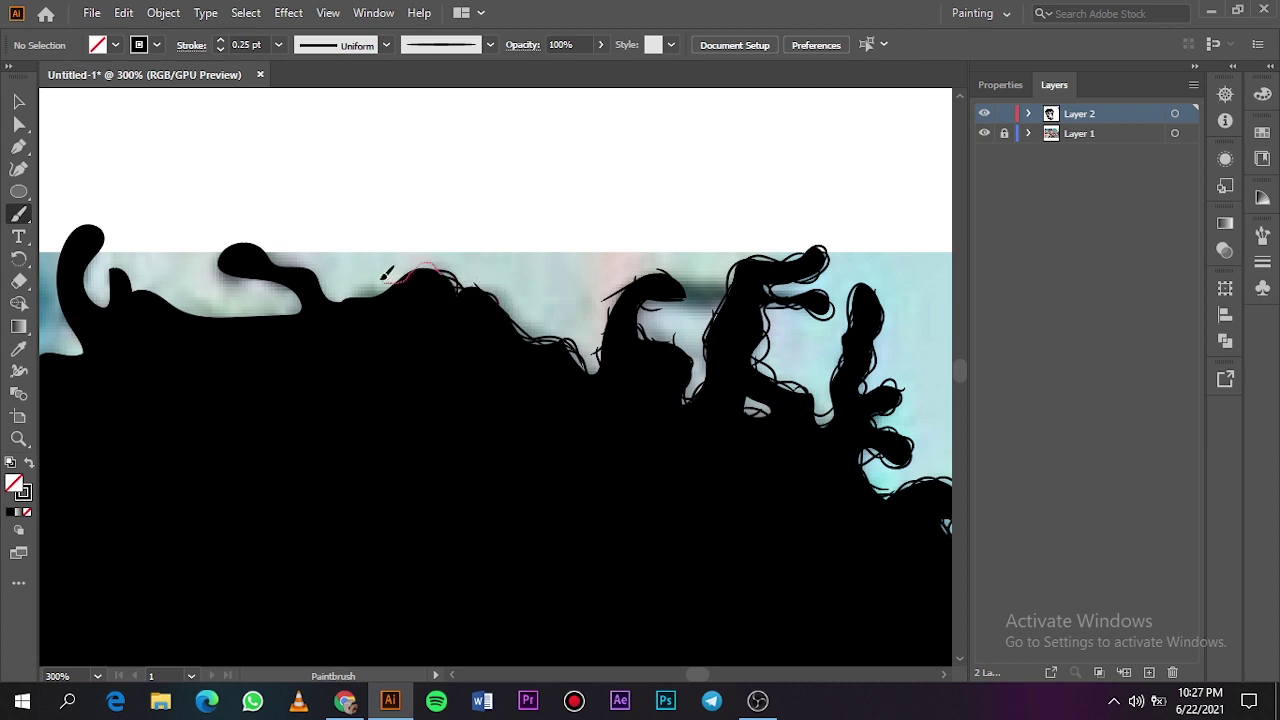
pyautogui.moveTo(386, 274)
pyautogui.mouseDown()
pyautogui.moveTo(352, 292)
pyautogui.moveTo(325, 287)
pyautogui.mouseUp()
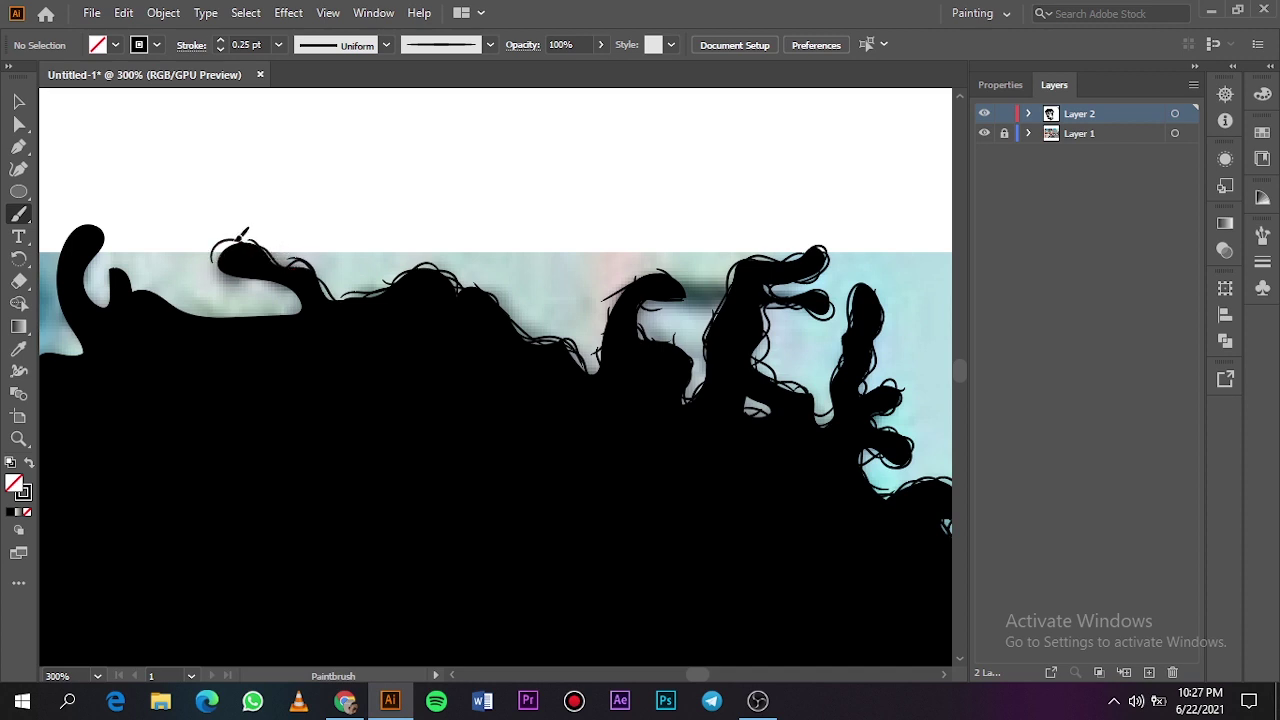
pyautogui.moveTo(240, 268)
pyautogui.mouseDown()
pyautogui.moveTo(305, 300)
pyautogui.moveTo(245, 315)
pyautogui.moveTo(258, 310)
pyautogui.mouseUp()
# Step: Add fine hairs around the short stub and tall curled lock at the top front of the hair, continuing down to the front edge
pyautogui.hscroll(-5, 180, 298)
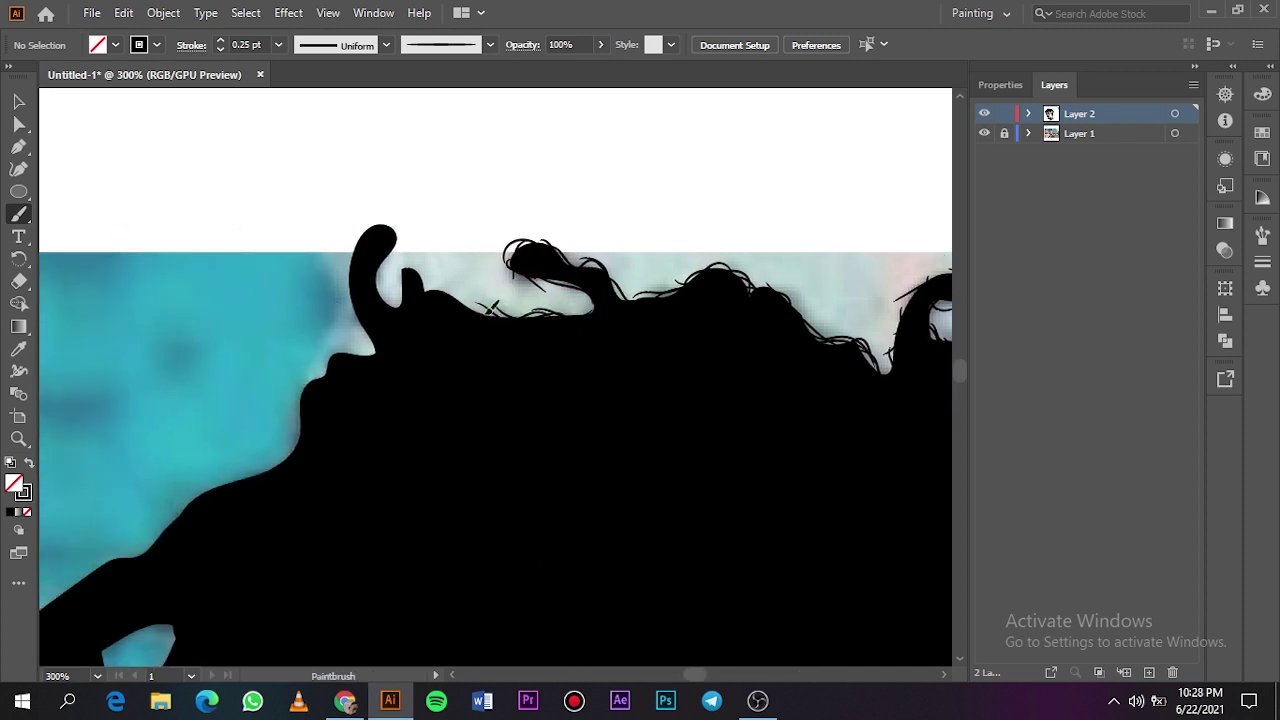
pyautogui.moveTo(425, 282); pyautogui.dragTo(417, 281)
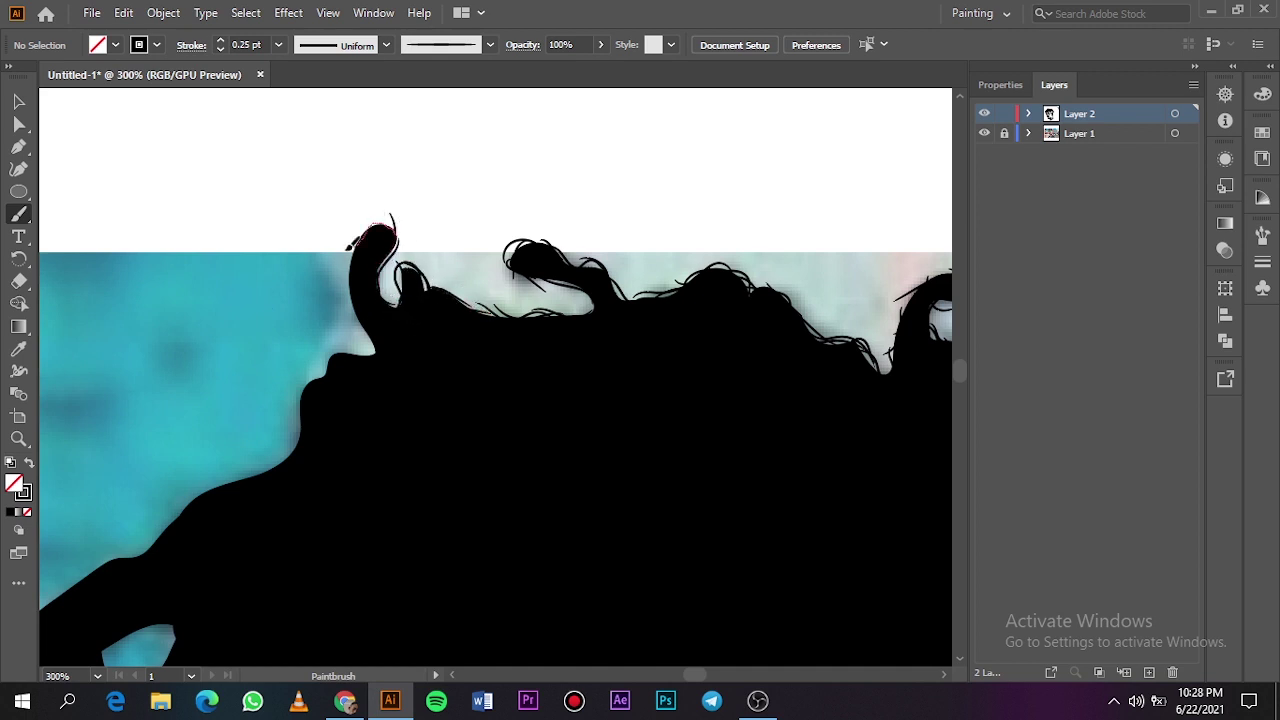
pyautogui.moveTo(347, 249); pyautogui.dragTo(350, 247)
pyautogui.moveTo(357, 233); pyautogui.dragTo(341, 286)
pyautogui.moveTo(376, 326)
pyautogui.mouseDown()
pyautogui.moveTo(373, 347)
pyautogui.moveTo(331, 364)
pyautogui.mouseUp()
pyautogui.moveTo(348, 354); pyautogui.dragTo(301, 401)
# Step: Paint fine stray hairs down the sloping front edge of the hair to the two small protruding tips
pyautogui.scroll(-2, 284, 428)
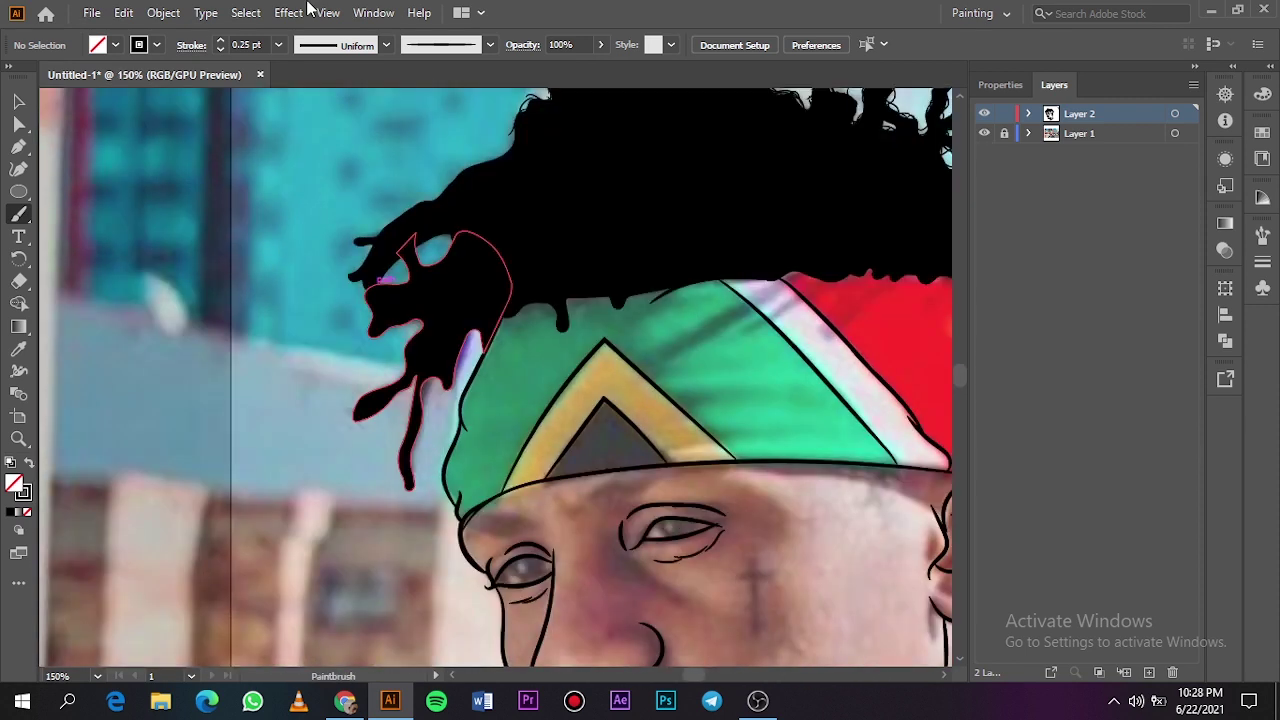
pyautogui.scroll(3, 449, 214)
pyautogui.moveTo(621, 137); pyautogui.dragTo(596, 204)
pyautogui.moveTo(507, 220); pyautogui.dragTo(556, 229)
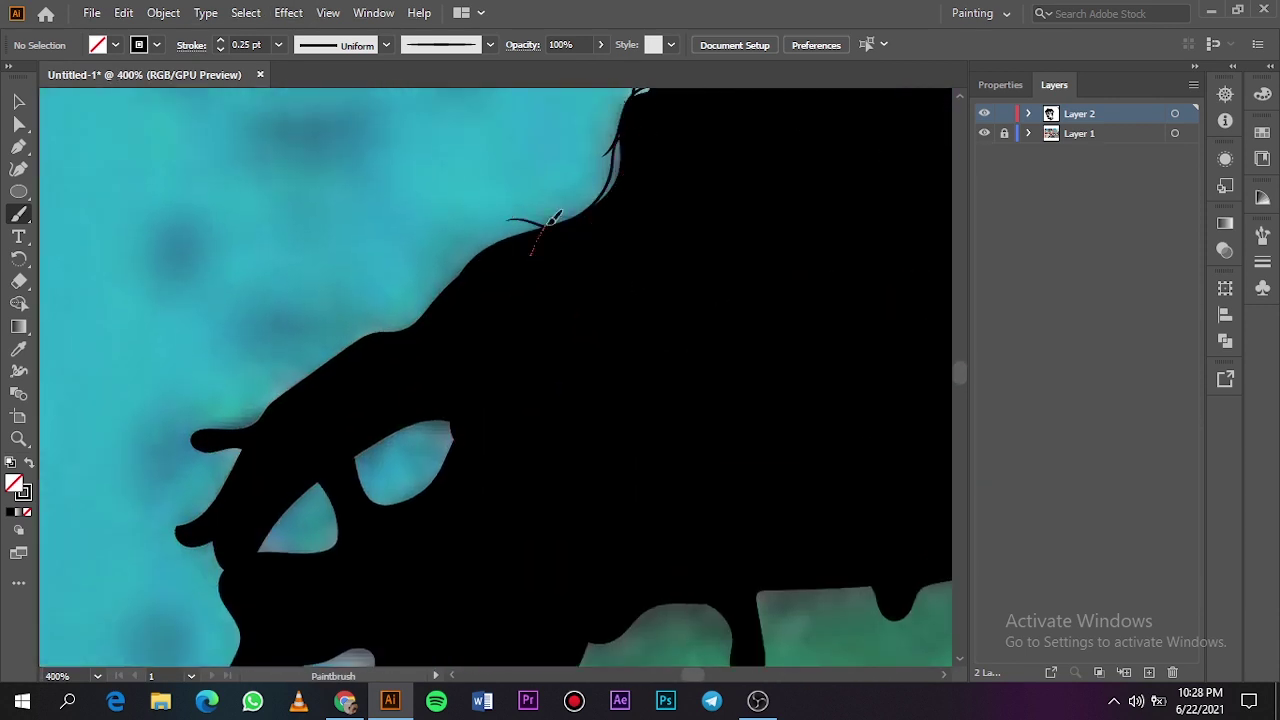
pyautogui.moveTo(607, 162); pyautogui.dragTo(552, 222)
pyautogui.moveTo(478, 250); pyautogui.dragTo(434, 292)
pyautogui.moveTo(532, 222); pyautogui.dragTo(472, 266)
pyautogui.moveTo(408, 312)
pyautogui.mouseDown()
pyautogui.moveTo(306, 363)
pyautogui.moveTo(271, 412)
pyautogui.moveTo(184, 458)
pyautogui.moveTo(212, 496)
pyautogui.moveTo(203, 514)
pyautogui.mouseUp()
# Step: Add fine stray hairs around the front side clump and the thick lock hanging diagonally below it
pyautogui.scroll(-5, 286, 405)
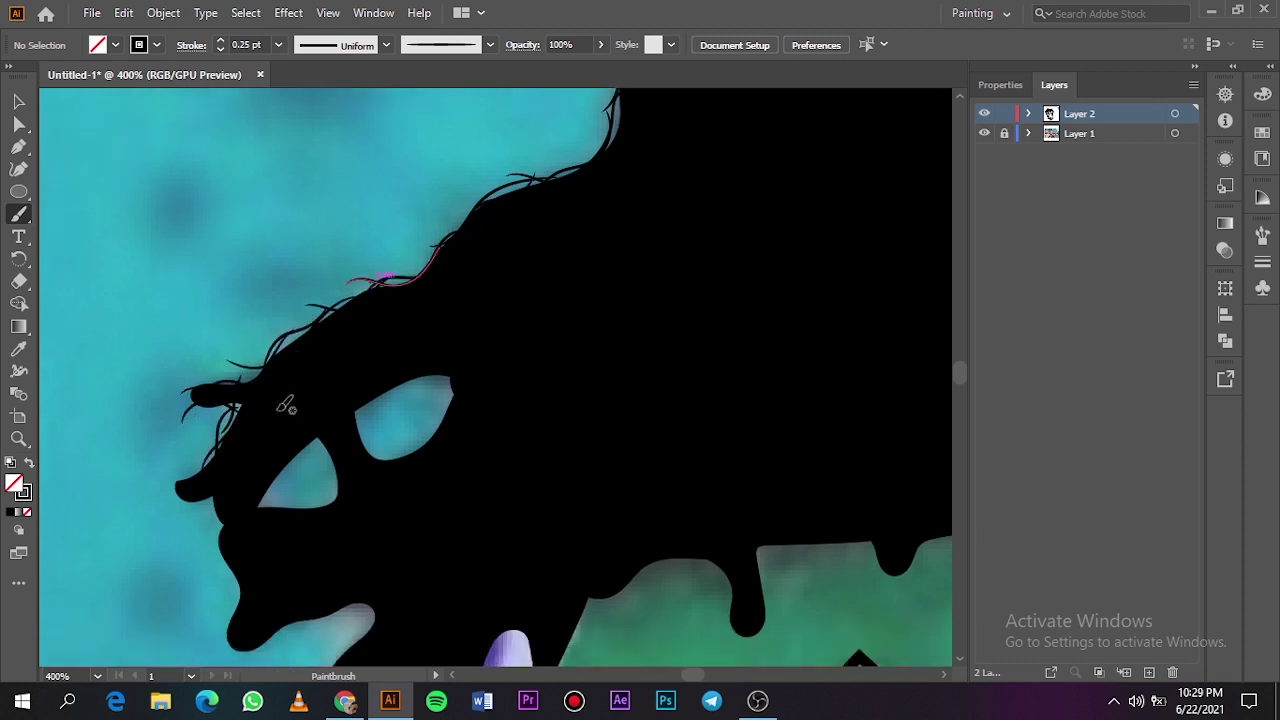
pyautogui.moveTo(200, 176)
pyautogui.mouseDown()
pyautogui.moveTo(182, 220)
pyautogui.moveTo(222, 236)
pyautogui.moveTo(238, 293)
pyautogui.mouseUp()
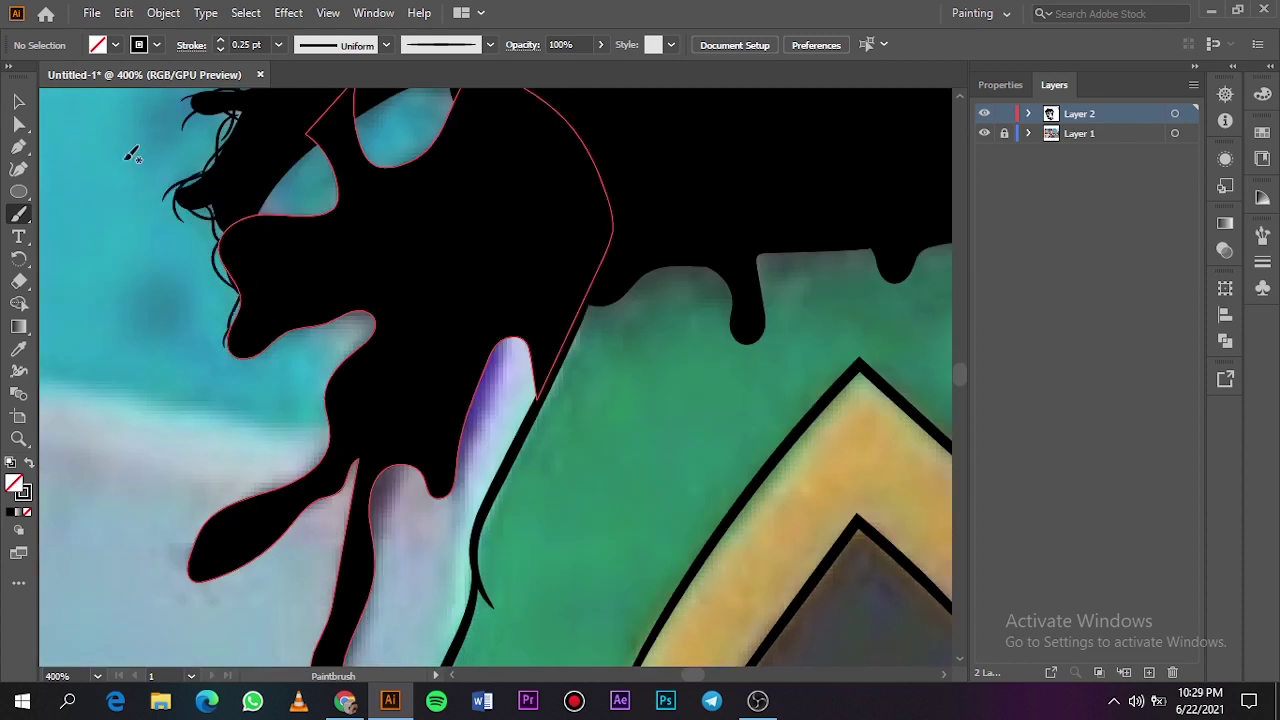
pyautogui.press('v')
pyautogui.click(141, 197)
pyautogui.press('b')
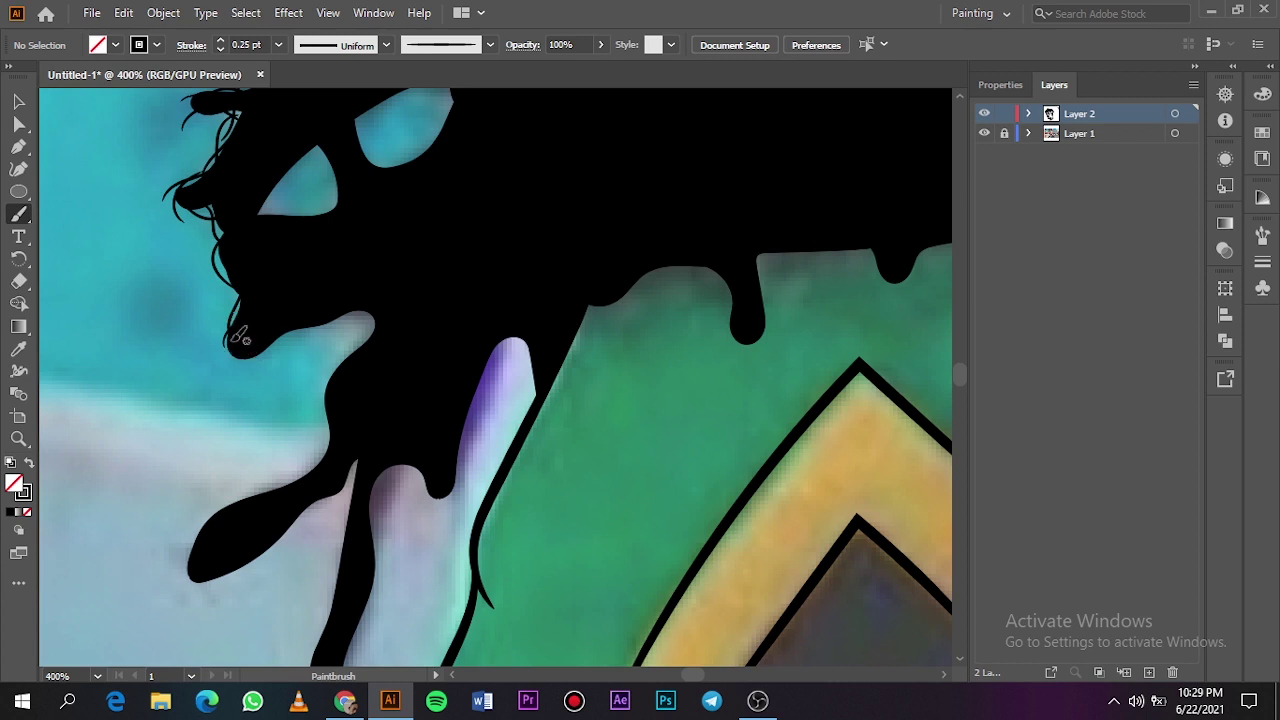
pyautogui.moveTo(232, 343)
pyautogui.mouseDown()
pyautogui.moveTo(262, 382)
pyautogui.moveTo(370, 305)
pyautogui.moveTo(313, 473)
pyautogui.moveTo(325, 440)
pyautogui.moveTo(207, 520)
pyautogui.moveTo(180, 590)
pyautogui.moveTo(255, 565)
pyautogui.moveTo(346, 498)
pyautogui.moveTo(335, 490)
pyautogui.mouseUp()
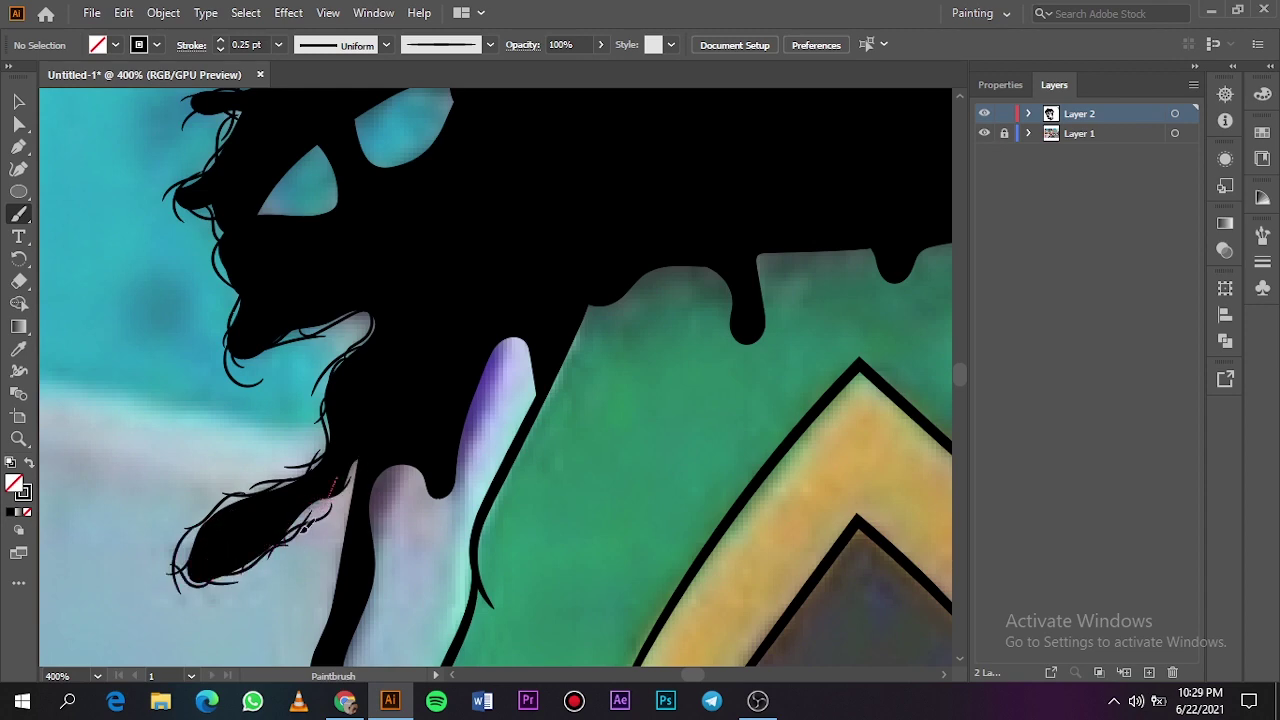
# Step: Line the edges of the two open gaps within the front locks with fine hair strokes
pyautogui.scroll(-3, 248, 394)
pyautogui.scroll(4, 271, 300)
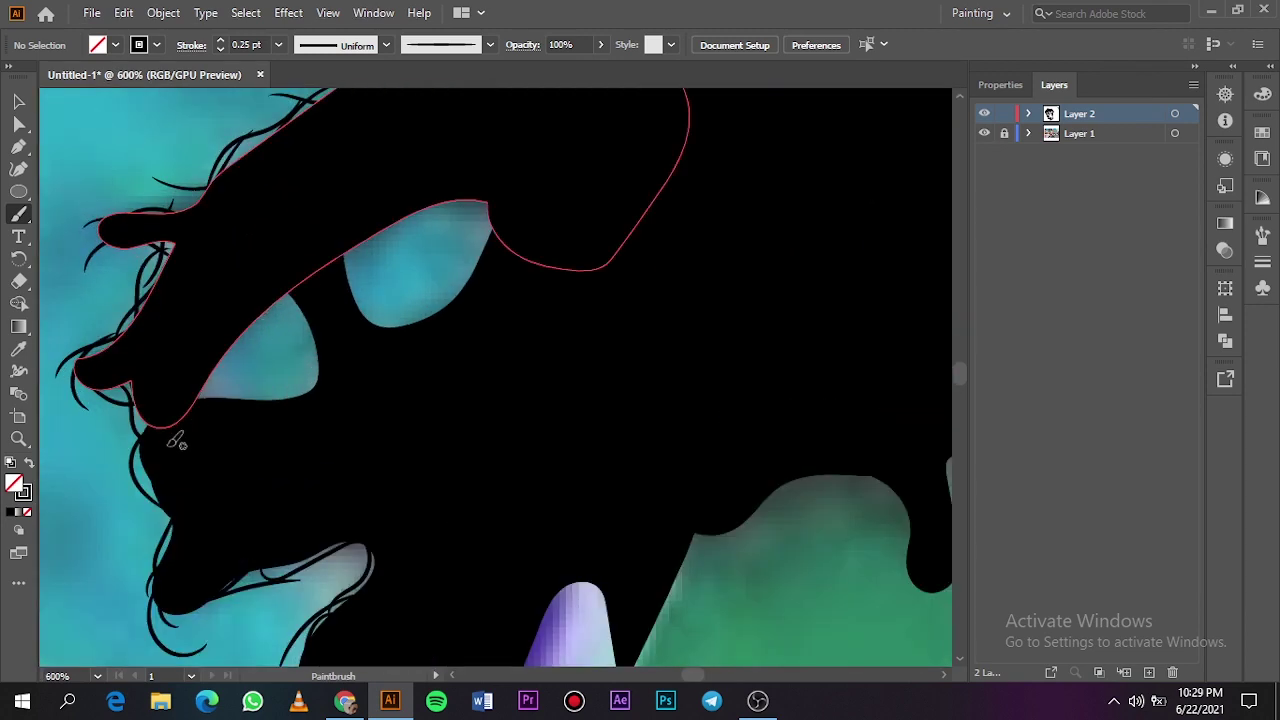
pyautogui.moveTo(218, 364)
pyautogui.mouseDown()
pyautogui.moveTo(262, 318)
pyautogui.moveTo(325, 366)
pyautogui.moveTo(322, 378)
pyautogui.moveTo(202, 394)
pyautogui.mouseUp()
pyautogui.hotkey('ctrl', 'shift', 'a')
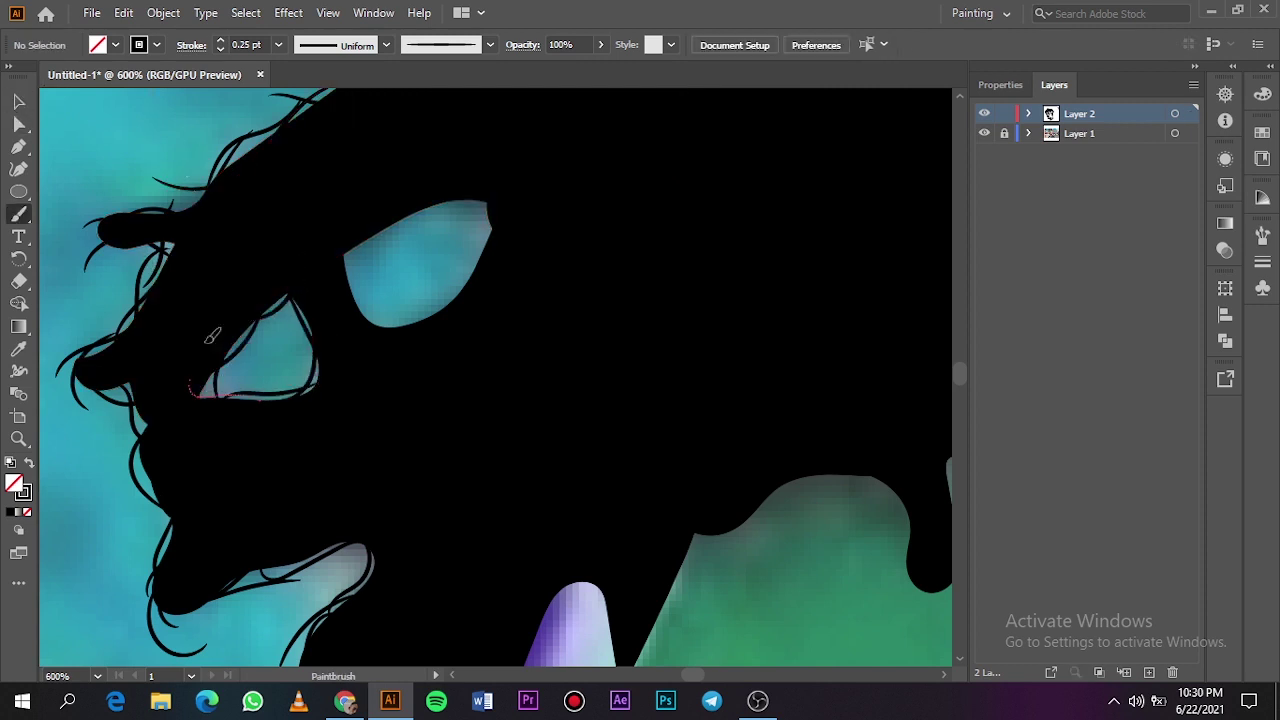
pyautogui.moveTo(340, 305)
pyautogui.mouseDown()
pyautogui.moveTo(412, 330)
pyautogui.moveTo(500, 228)
pyautogui.moveTo(490, 200)
pyautogui.moveTo(428, 206)
pyautogui.moveTo(343, 302)
pyautogui.moveTo(400, 236)
pyautogui.mouseUp()
# Step: Paint fine stray hairs along both edges of the thin hanging front lock and around the narrow gap beside the headband
pyautogui.hotkey('ctrl', '0')
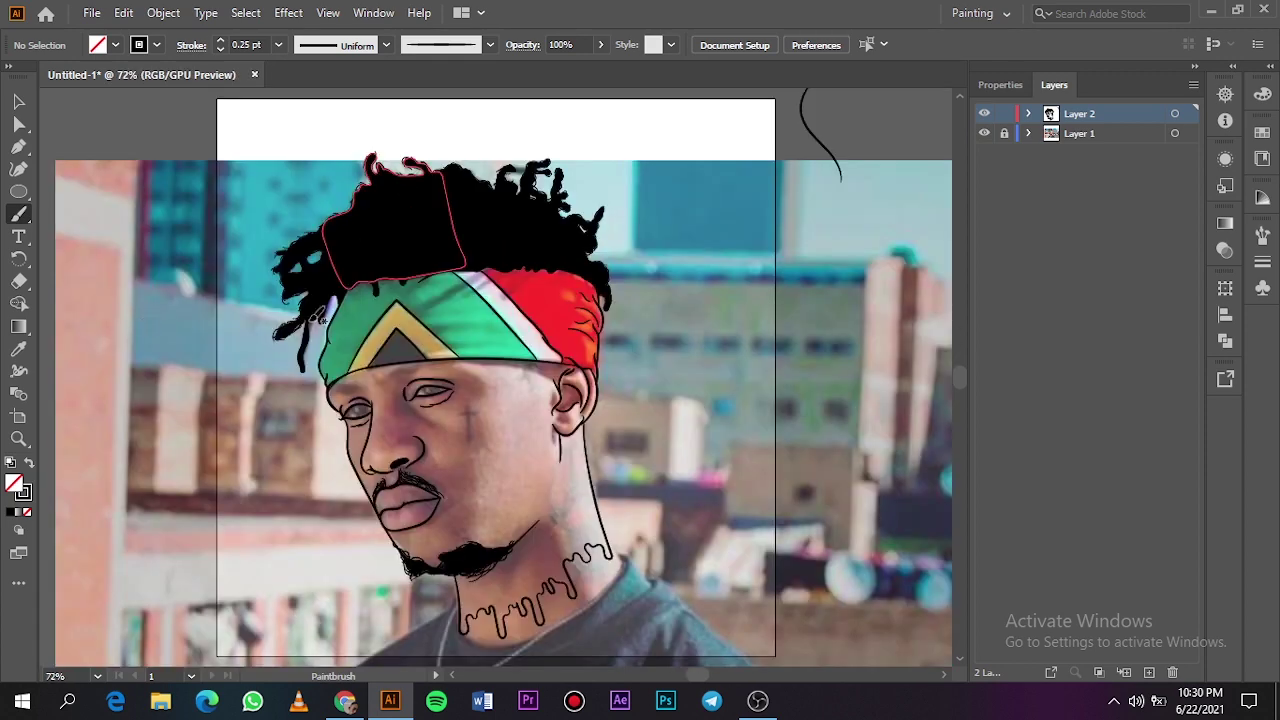
pyautogui.scroll(5, 320, 318)
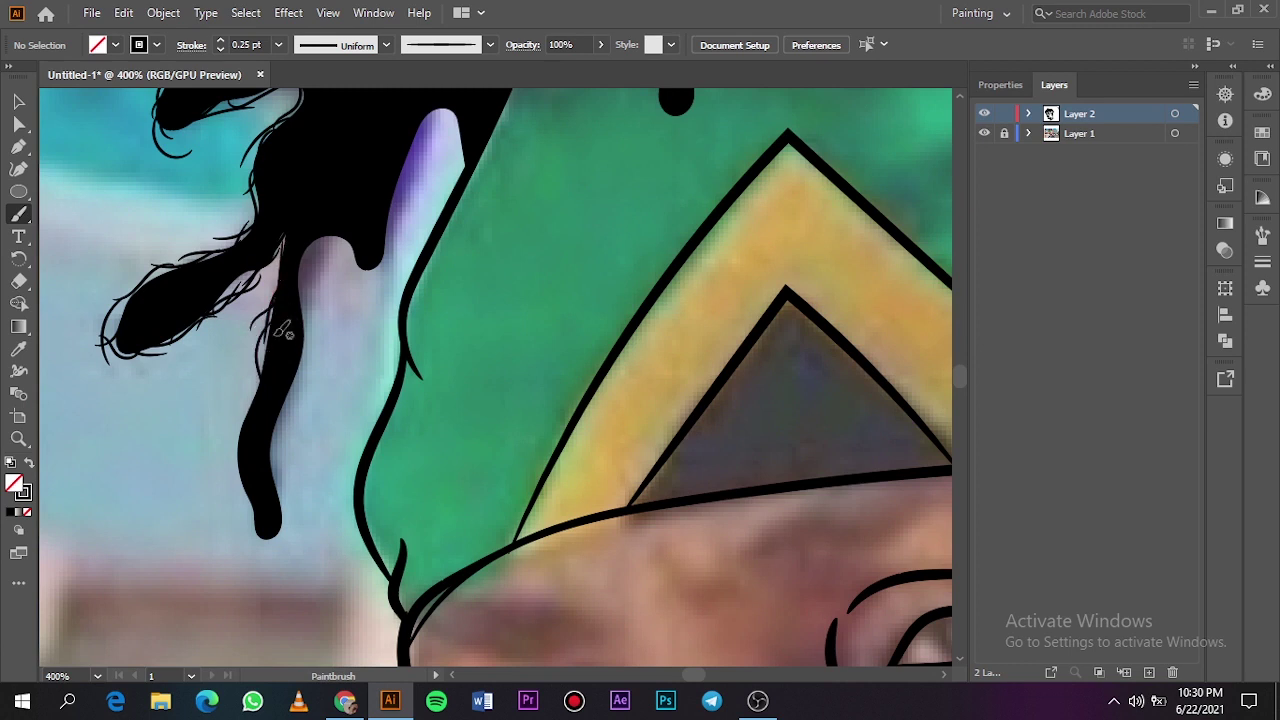
pyautogui.moveTo(283, 330)
pyautogui.mouseDown()
pyautogui.moveTo(250, 400)
pyautogui.moveTo(265, 532)
pyautogui.mouseUp()
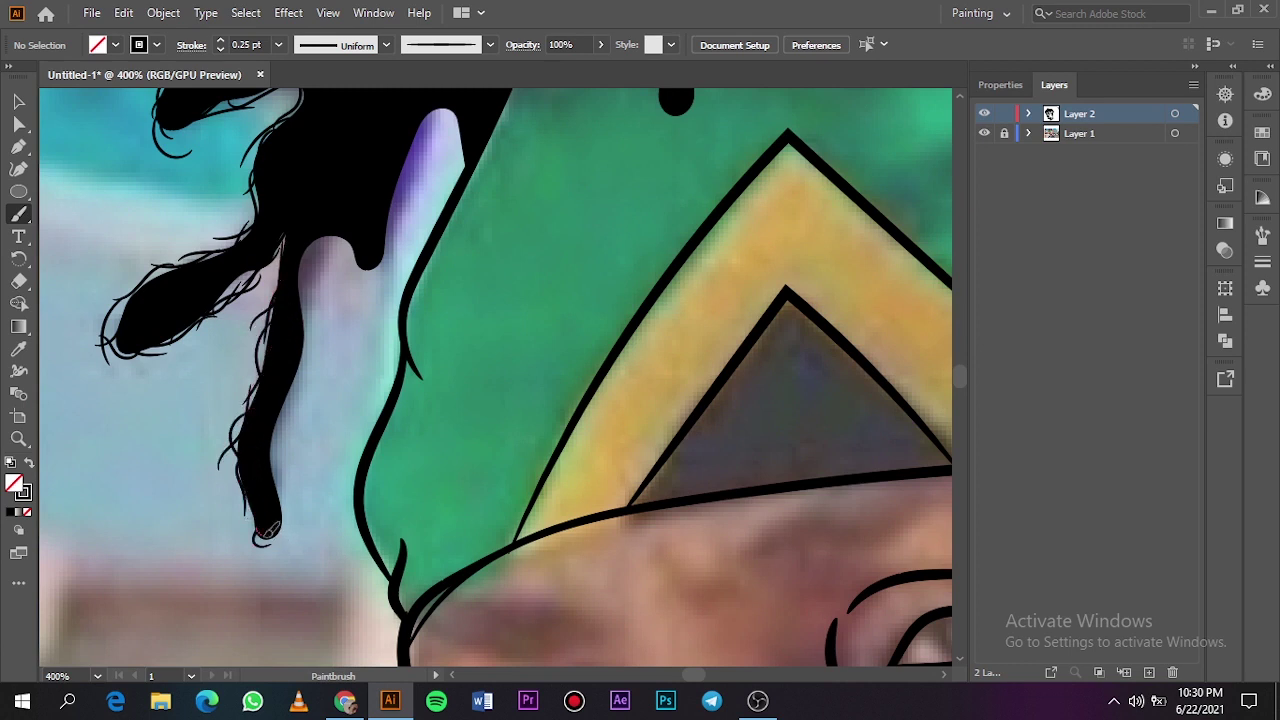
pyautogui.moveTo(277, 467)
pyautogui.mouseDown()
pyautogui.moveTo(300, 262)
pyautogui.moveTo(335, 232)
pyautogui.moveTo(365, 252)
pyautogui.moveTo(404, 241)
pyautogui.mouseUp()
pyautogui.scroll(4, 404, 241)
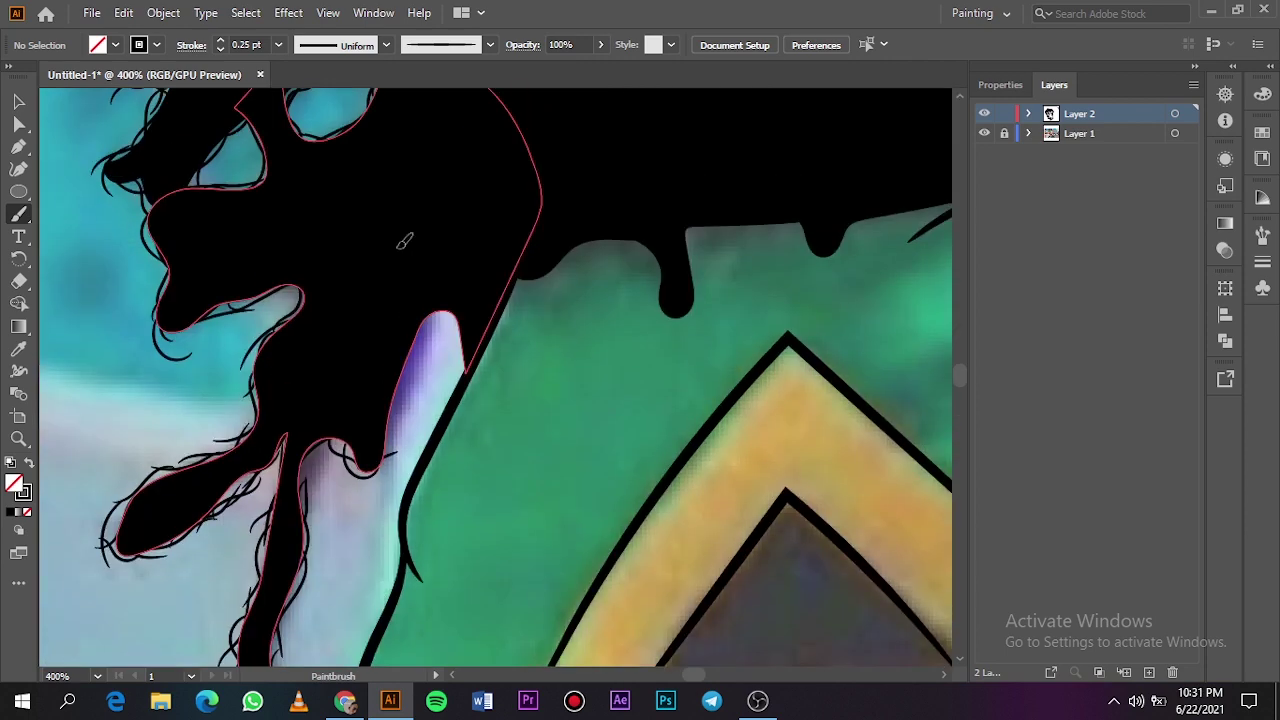
pyautogui.moveTo(400, 410)
pyautogui.mouseDown()
pyautogui.moveTo(426, 336)
pyautogui.moveTo(466, 322)
pyautogui.moveTo(445, 402)
pyautogui.mouseUp()
pyautogui.hotkey('ctrl', '0')
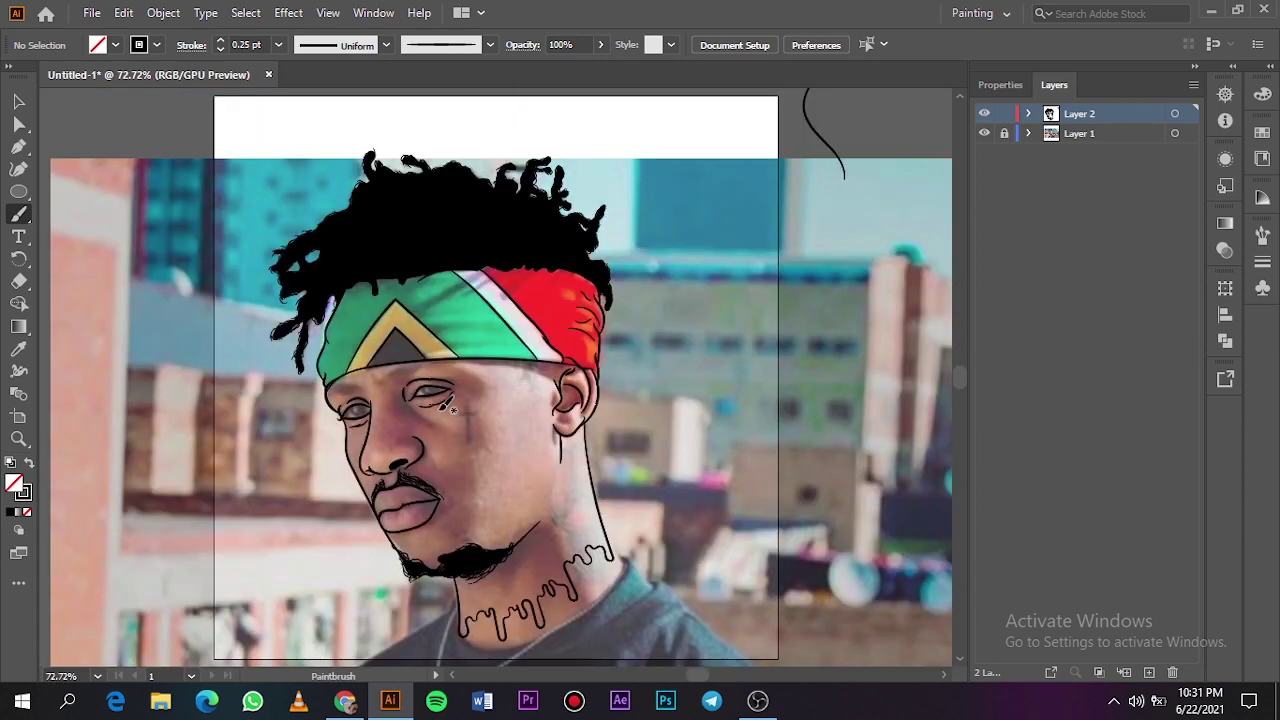
pyautogui.doubleClick(985, 134)
pyautogui.click(985, 134)
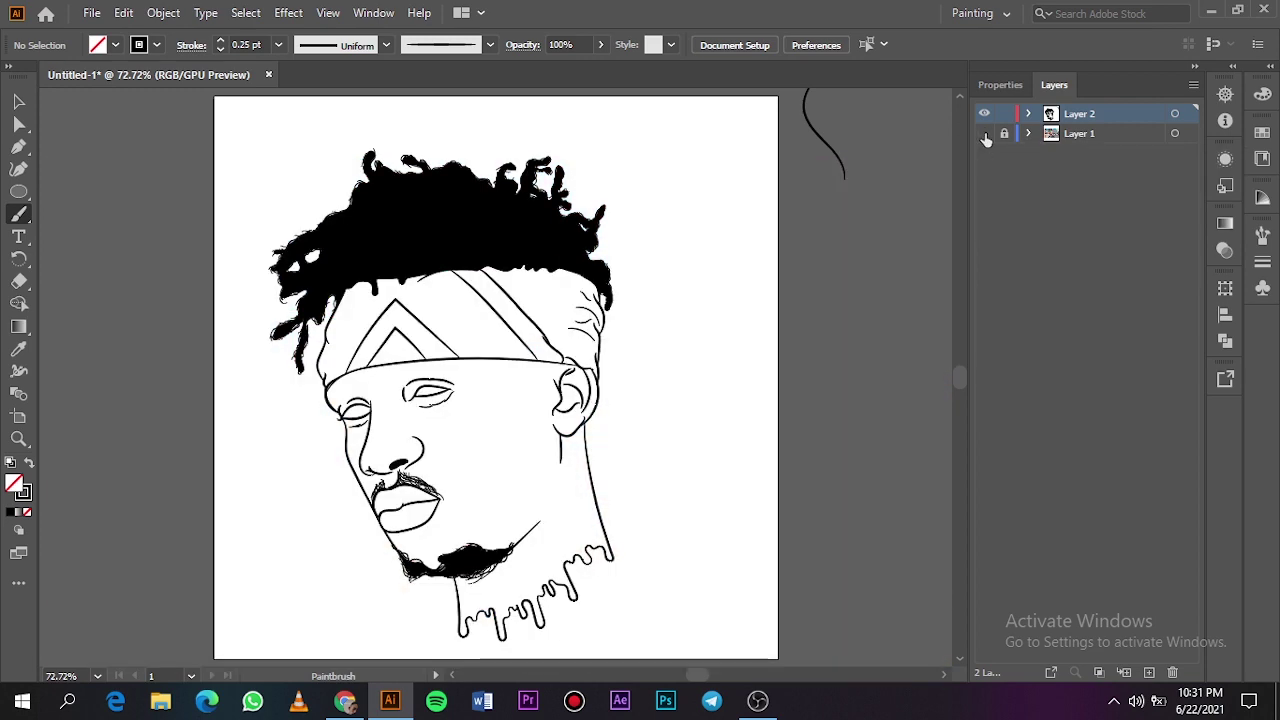
pyautogui.click(985, 133)
pyautogui.doubleClick(985, 133)
# Step: Line the hair's lower edge with fine stray hairs along the whole top of the headband, from front to back
pyautogui.scroll(5, 395, 320)
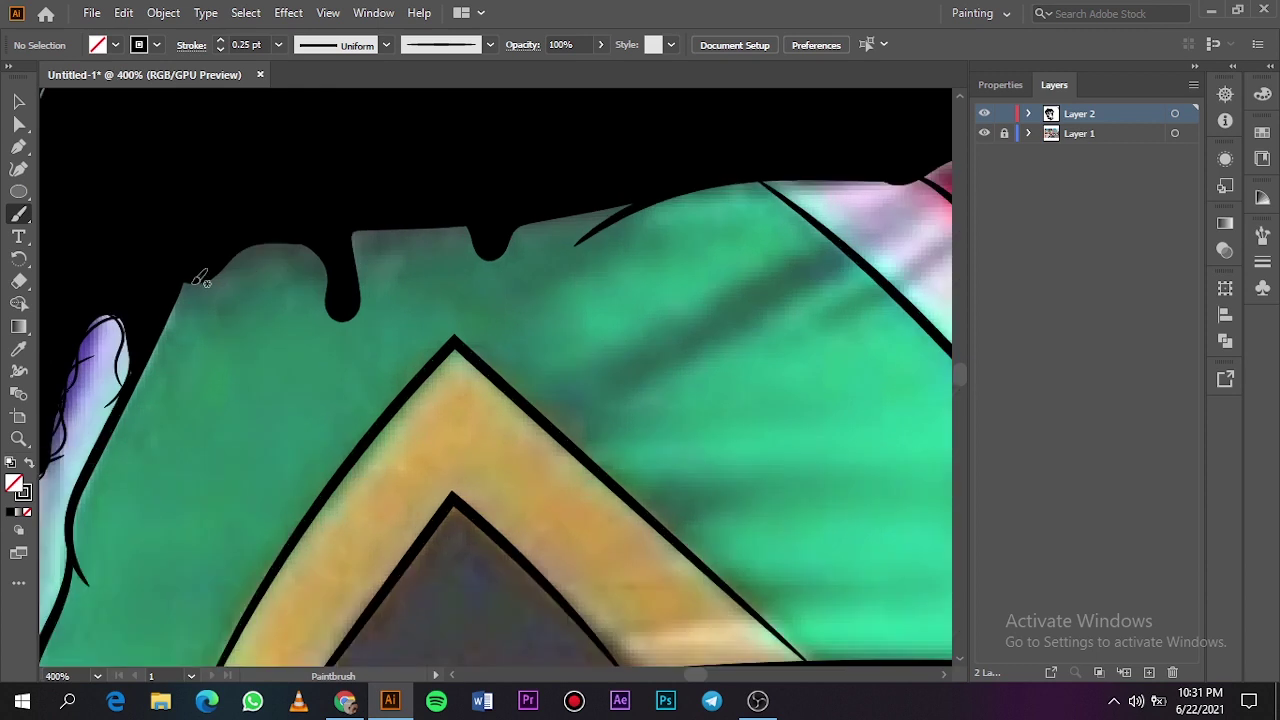
pyautogui.moveTo(195, 283); pyautogui.dragTo(264, 242)
pyautogui.moveTo(336, 300)
pyautogui.mouseDown()
pyautogui.moveTo(350, 322)
pyautogui.moveTo(362, 236)
pyautogui.moveTo(460, 218)
pyautogui.moveTo(508, 263)
pyautogui.moveTo(532, 225)
pyautogui.mouseUp()
pyautogui.hscroll(5, 554, 216)
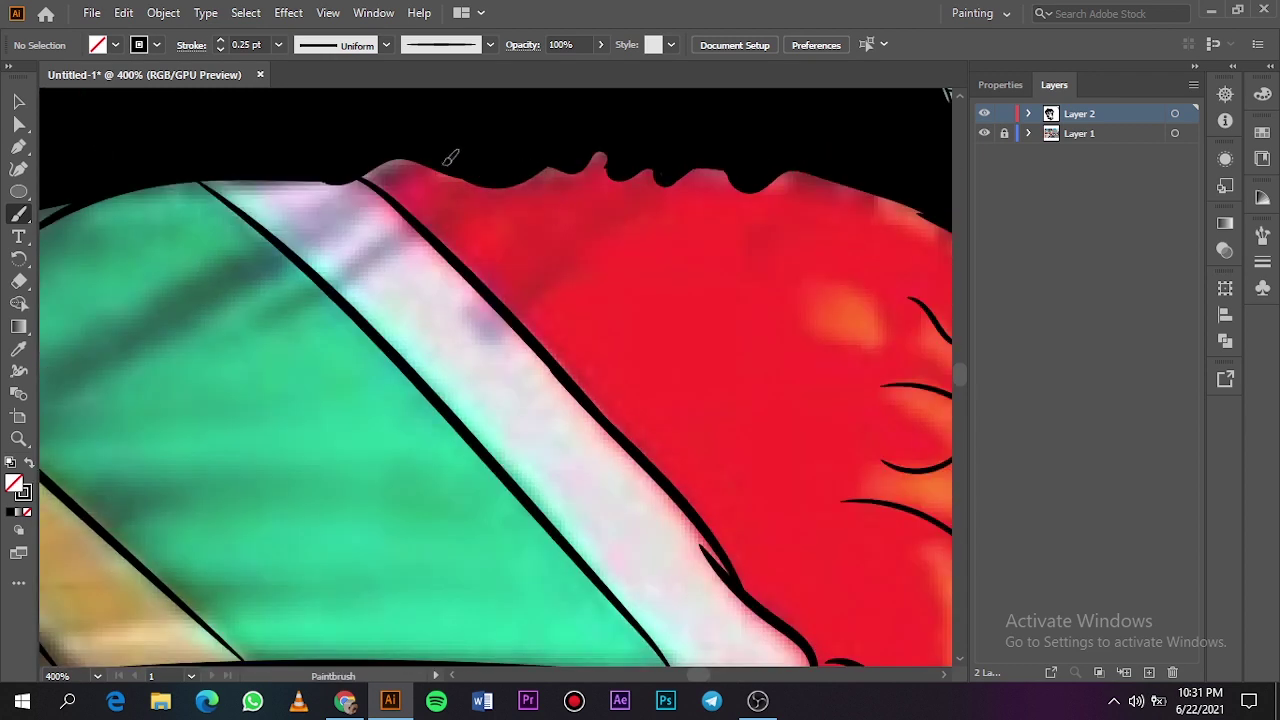
pyautogui.moveTo(200, 186)
pyautogui.mouseDown()
pyautogui.moveTo(452, 180)
pyautogui.moveTo(573, 155)
pyautogui.moveTo(698, 176)
pyautogui.mouseUp()
pyautogui.hscroll(2, 709, 176)
pyautogui.hscroll(3, 710, 183)
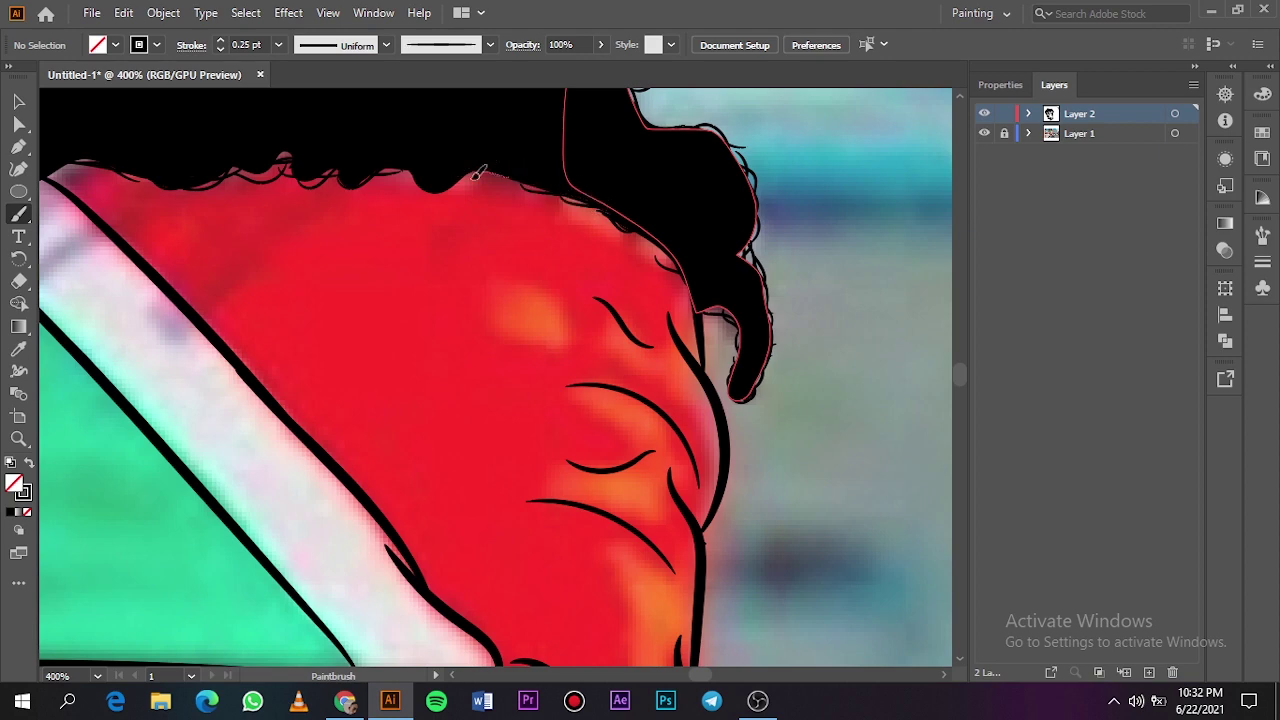
pyautogui.hotkey('ctrl', '0')
pyautogui.click(983, 134)
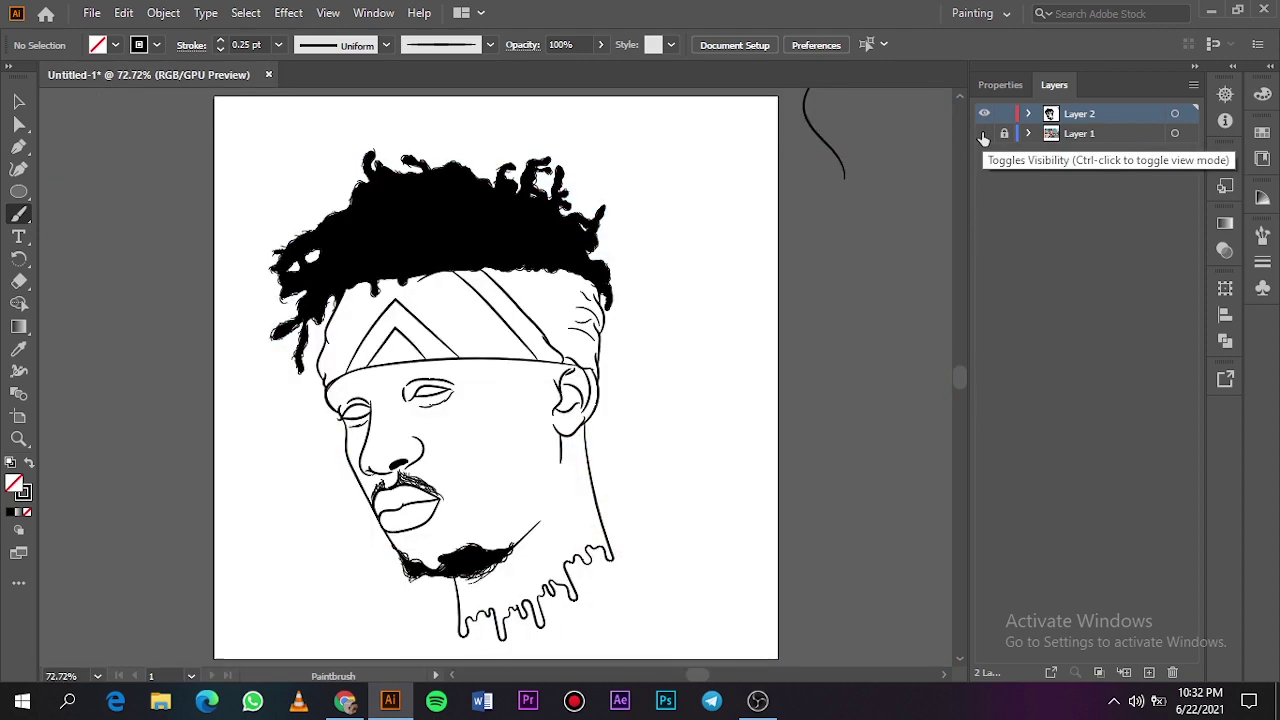
pyautogui.click(983, 134)
pyautogui.click(983, 134)
pyautogui.click(983, 134)
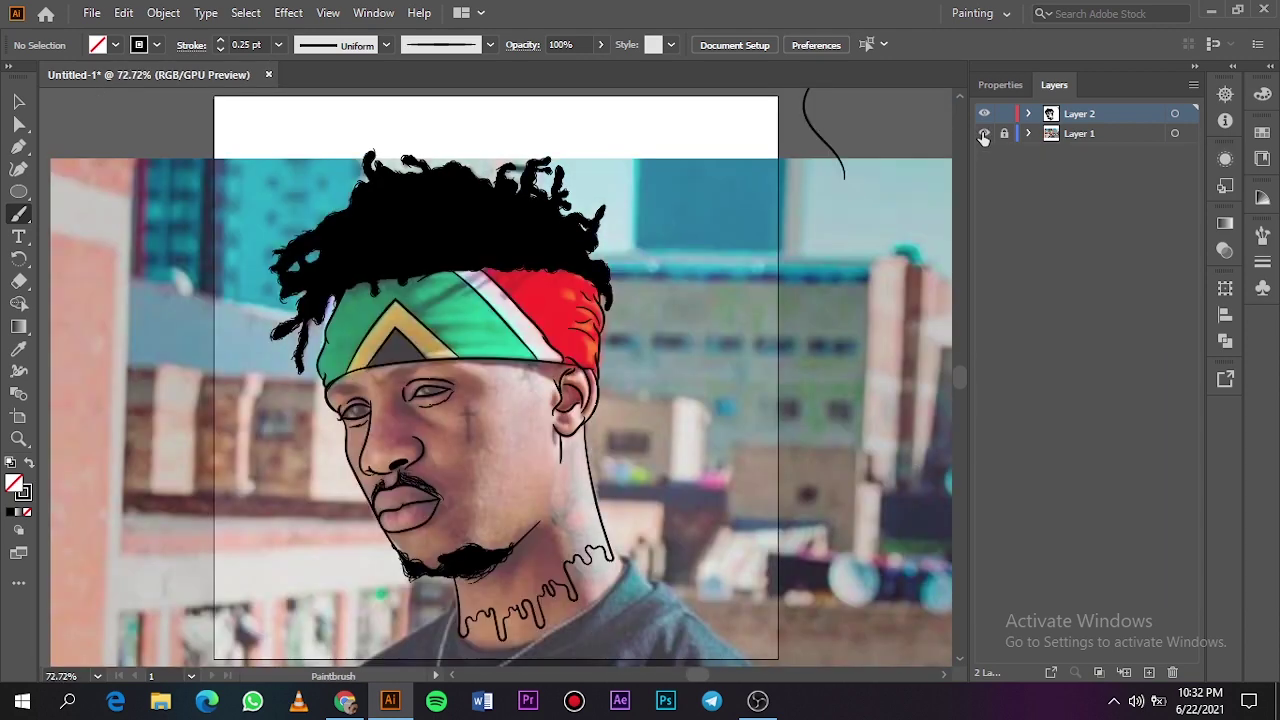
# Step: Draw the frown crease between the brows, outline the front eyebrow with a ragged edge and fill it solid black
pyautogui.scroll(4, 381, 385)
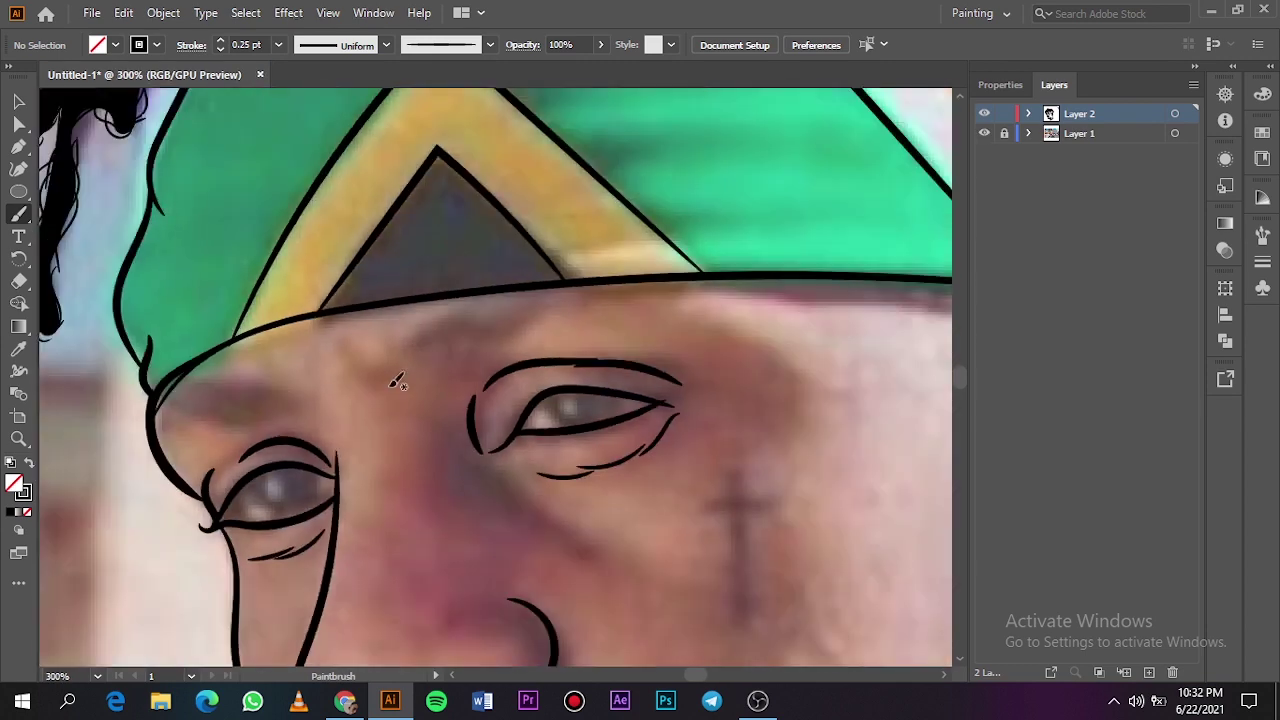
pyautogui.hotkey('ctrl', 'z')
pyautogui.press('n')
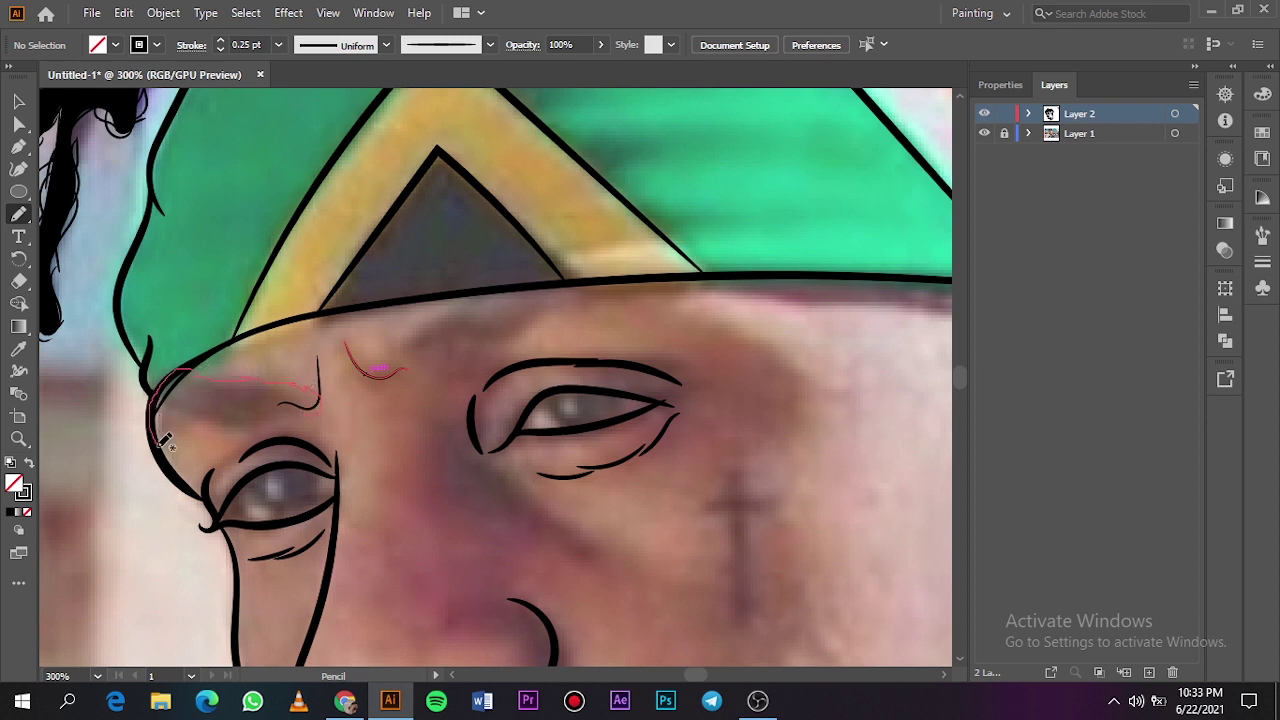
pyautogui.moveTo(320, 410); pyautogui.dragTo(288, 410)
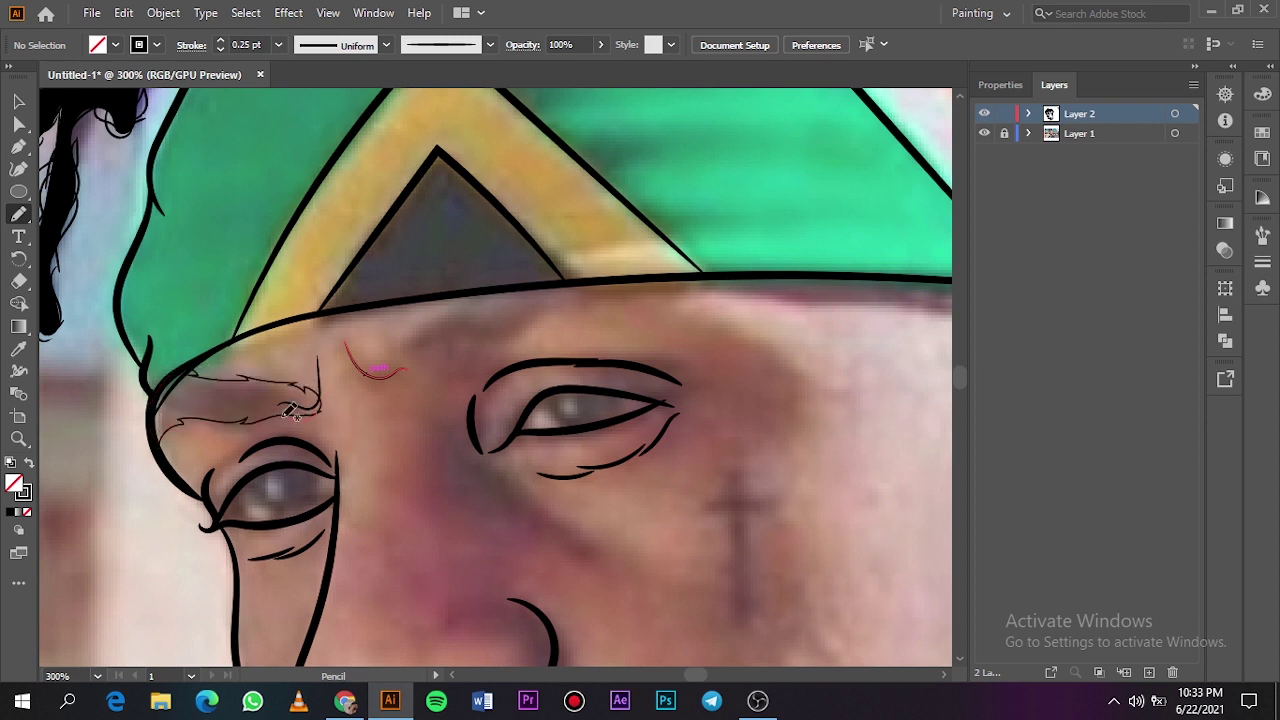
pyautogui.press('v')
pyautogui.click(318, 404)
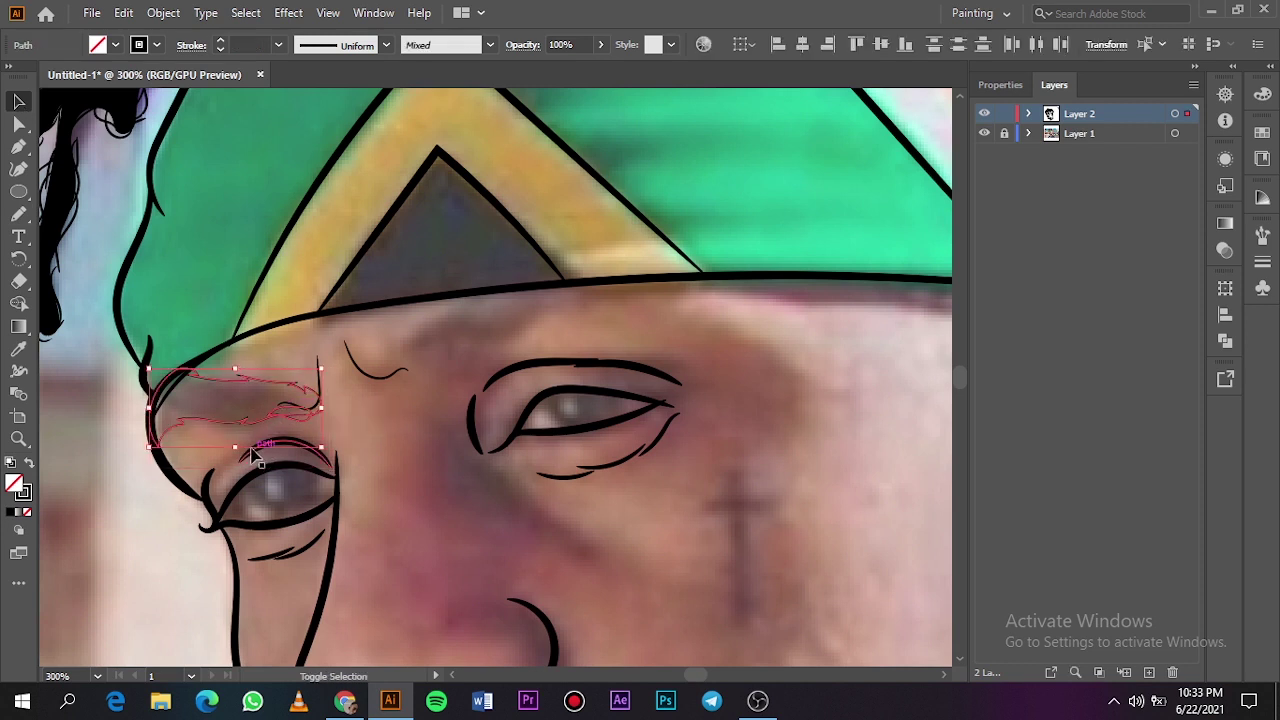
pyautogui.click(29, 463)
pyautogui.click(503, 566)
# Step: Draw the second eyebrow just below the headband with the Pencil tool as a solid black shape without a stroke
pyautogui.press('n')
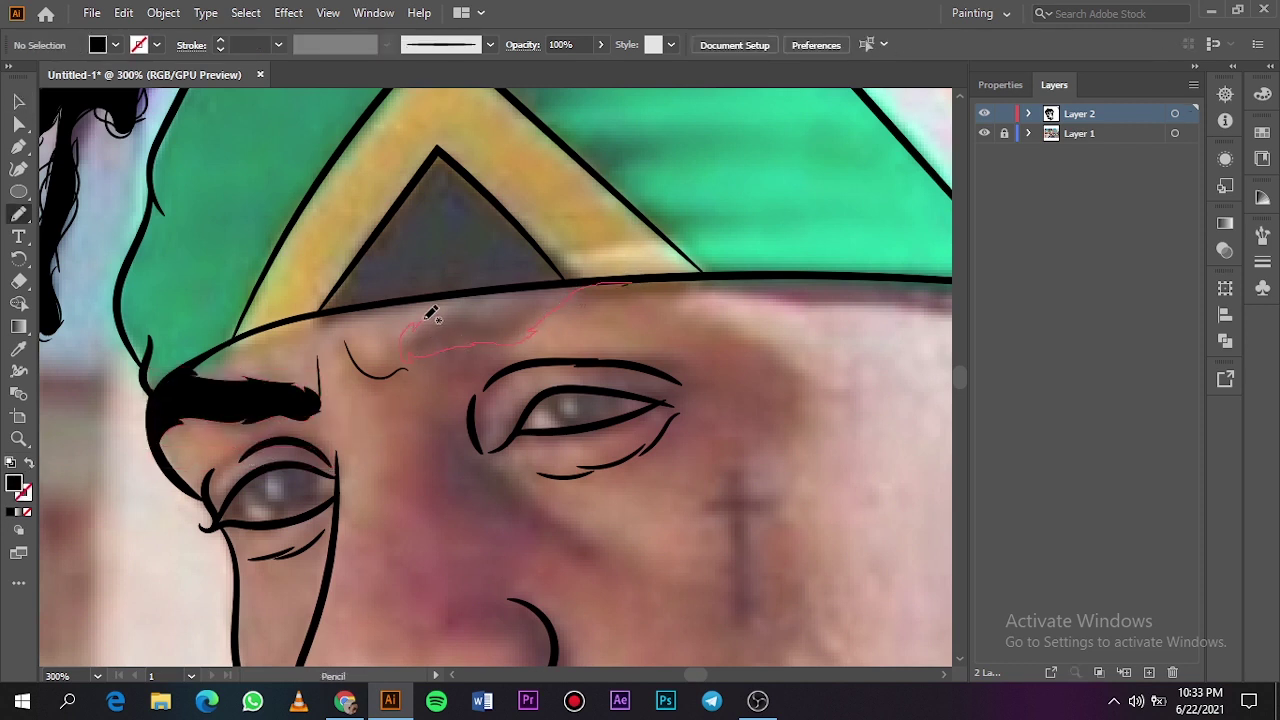
pyautogui.moveTo(612, 278)
pyautogui.mouseDown()
pyautogui.moveTo(577, 290)
pyautogui.moveTo(439, 266)
pyautogui.moveTo(551, 292)
pyautogui.mouseUp()
pyautogui.scroll(3, 571, 288)
pyautogui.scroll(-7, 547, 296)
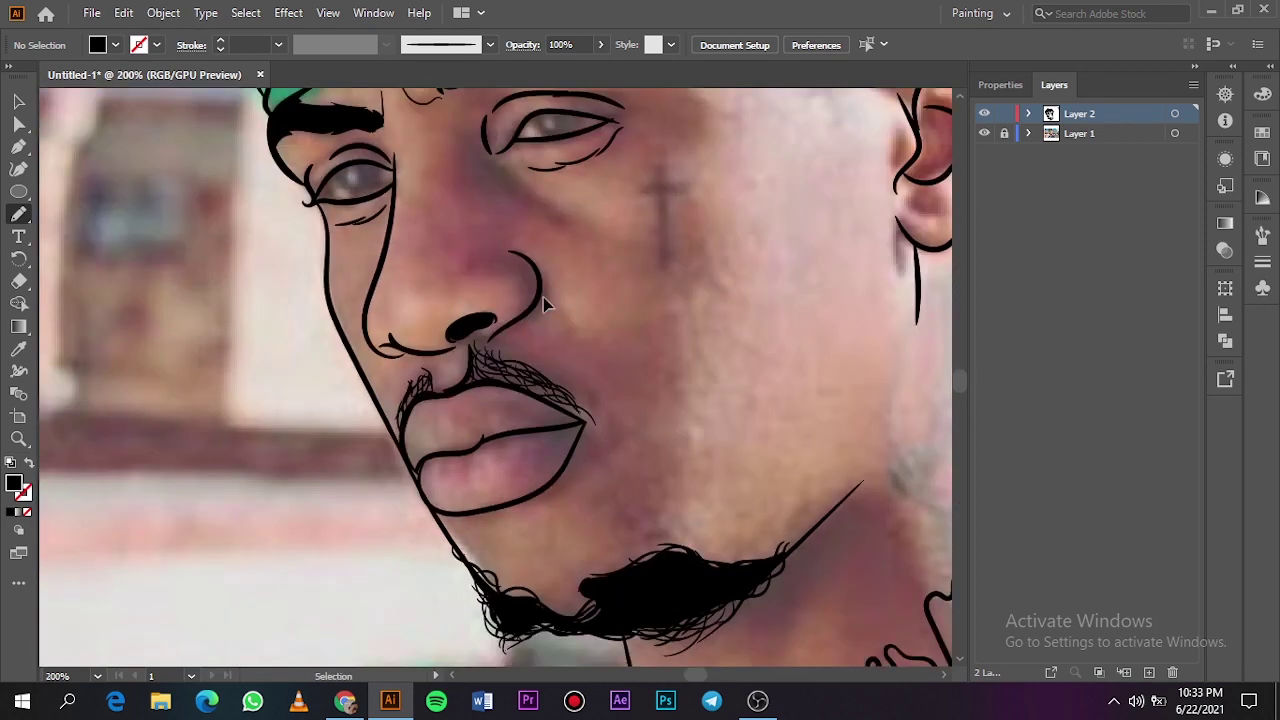
pyautogui.hscroll(3, 545, 300)
pyautogui.scroll(3, 549, 286)
pyautogui.scroll(1, 549, 286)
pyautogui.scroll(-3, 549, 286)
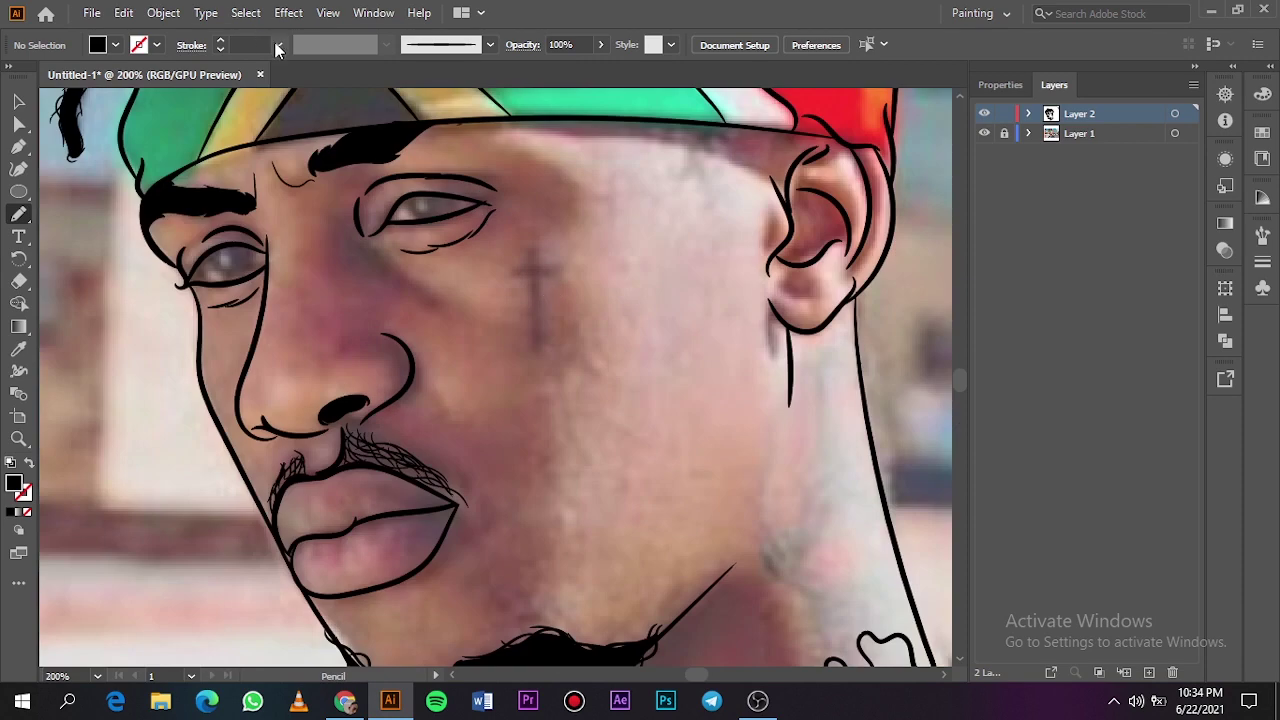
# Step: Trace the cross tattoo on the cheek with one vertical and one horizontal 2 pt brush stroke
pyautogui.moveTo(537, 249); pyautogui.dragTo(538, 342)
pyautogui.click(19, 101)
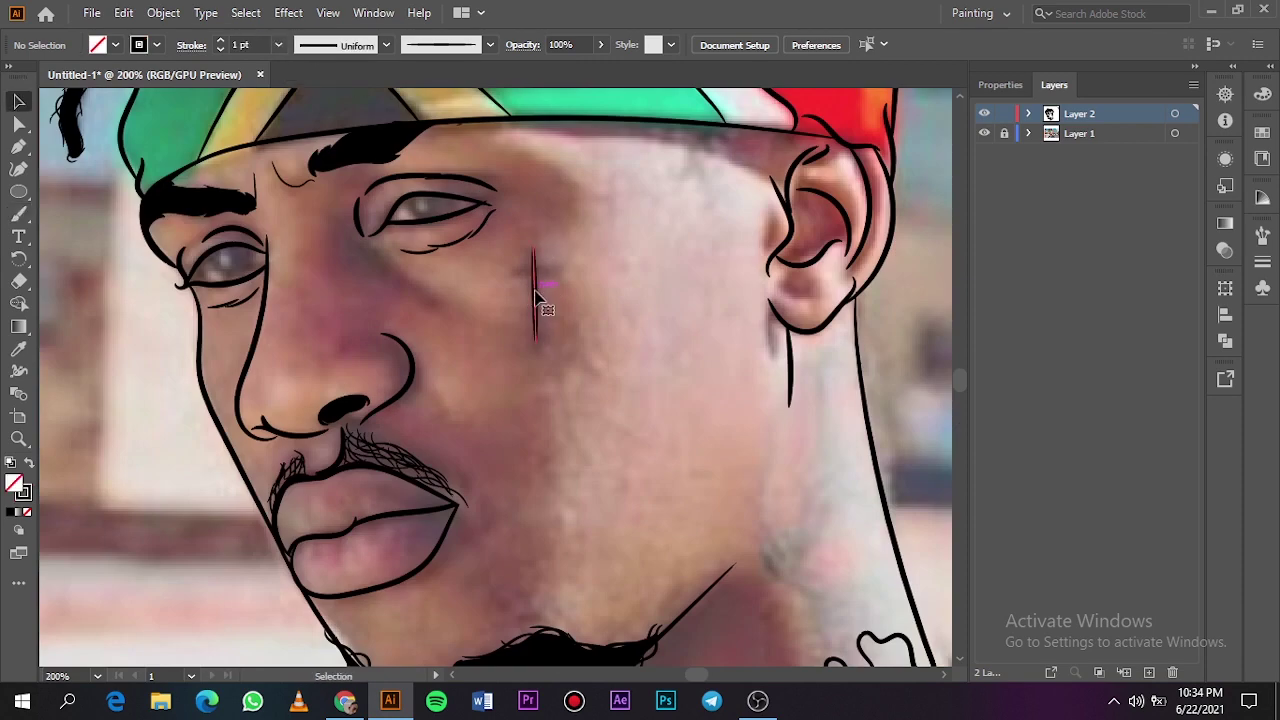
pyautogui.click(535, 297)
pyautogui.click(278, 44)
pyautogui.click(300, 147)
pyautogui.click(462, 370)
pyautogui.press('b')
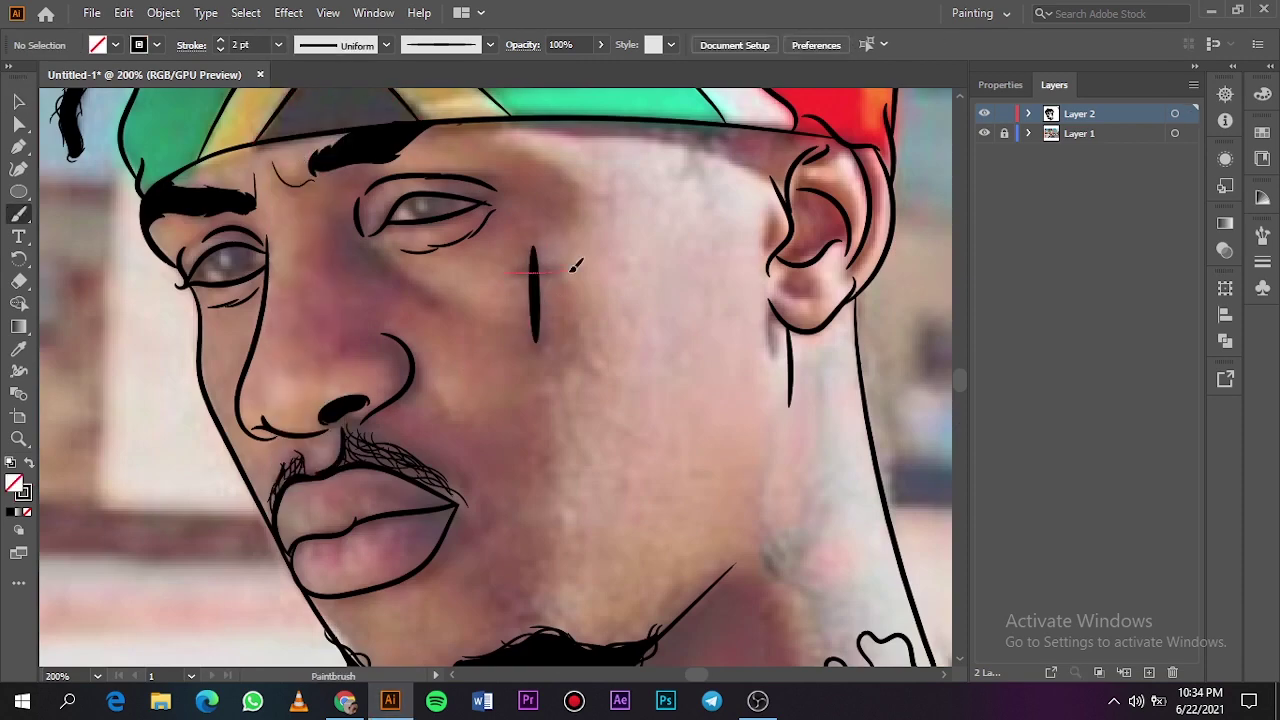
pyautogui.moveTo(506, 268); pyautogui.dragTo(584, 267)
pyautogui.hotkey('ctrl', '0')
pyautogui.click(985, 133)
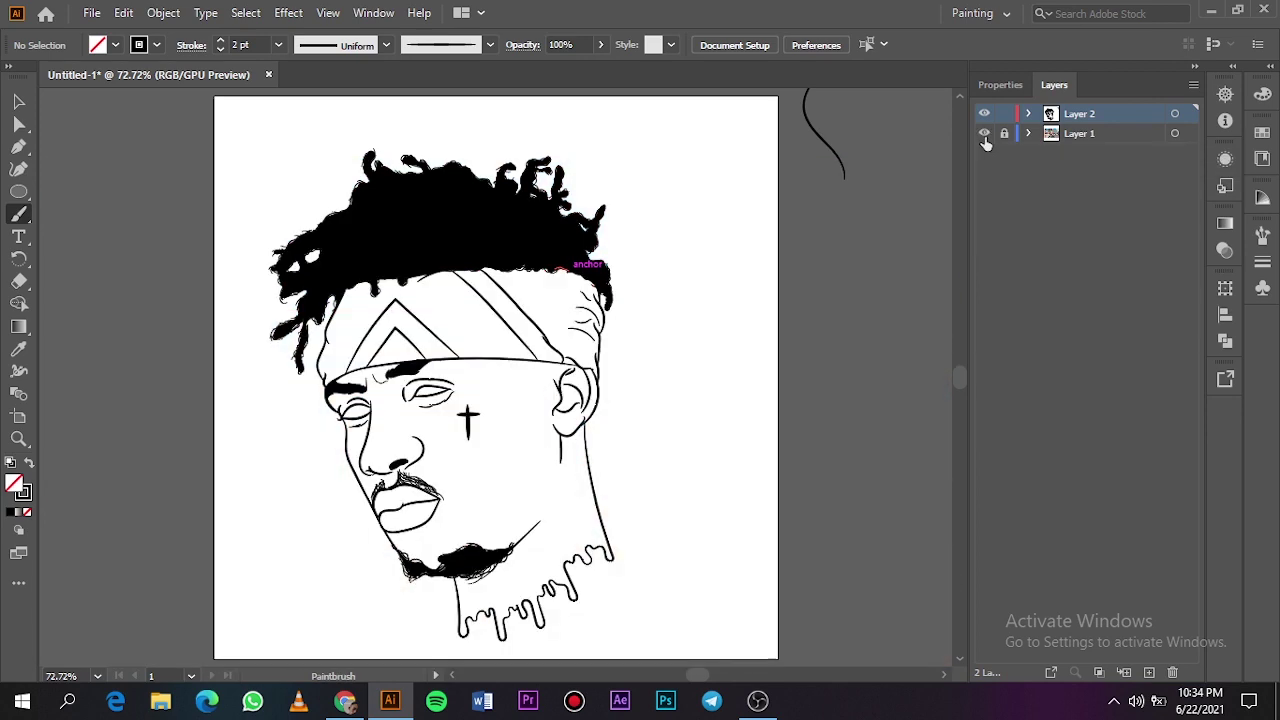
pyautogui.click(985, 134)
pyautogui.click(985, 134)
pyautogui.click(985, 134)
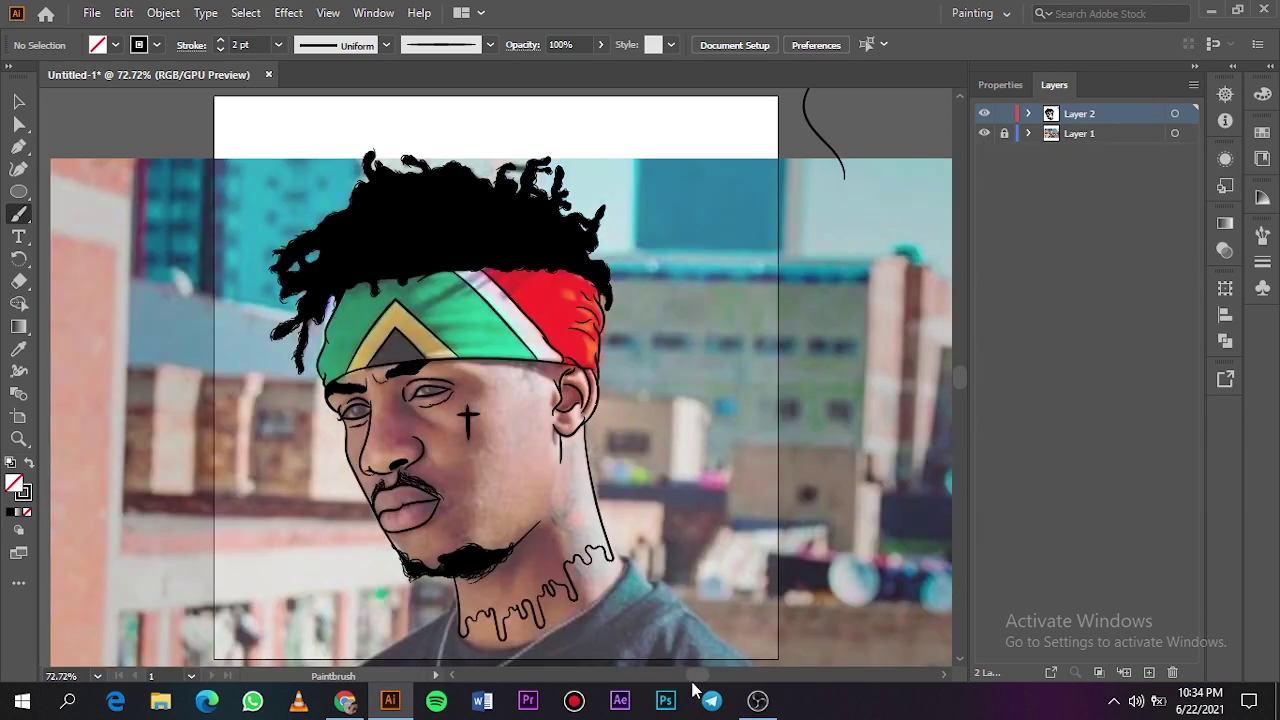
# Step: Add a fine 0.25 pt crease on the cheek beside the nose wing and check it with the photo layer hidden
pyautogui.scroll(6, 405, 470)
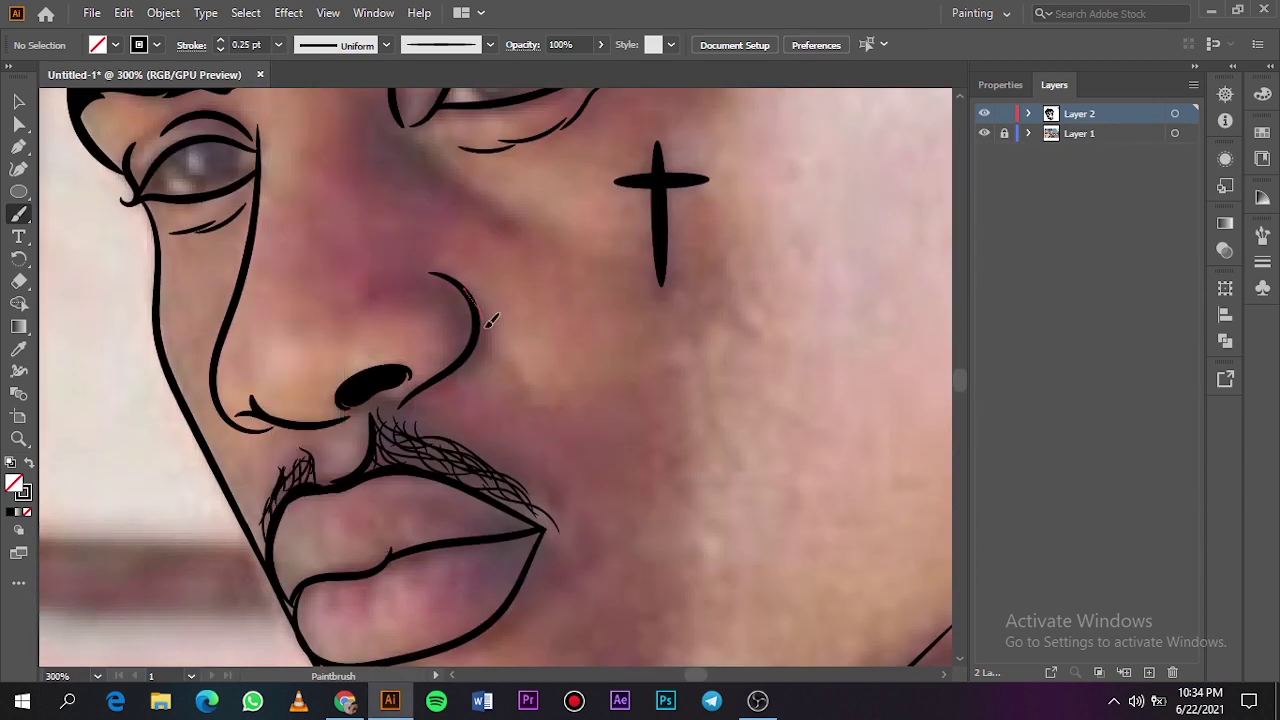
pyautogui.moveTo(222, 433); pyautogui.dragTo(224, 436)
pyautogui.hotkey('ctrl', '0')
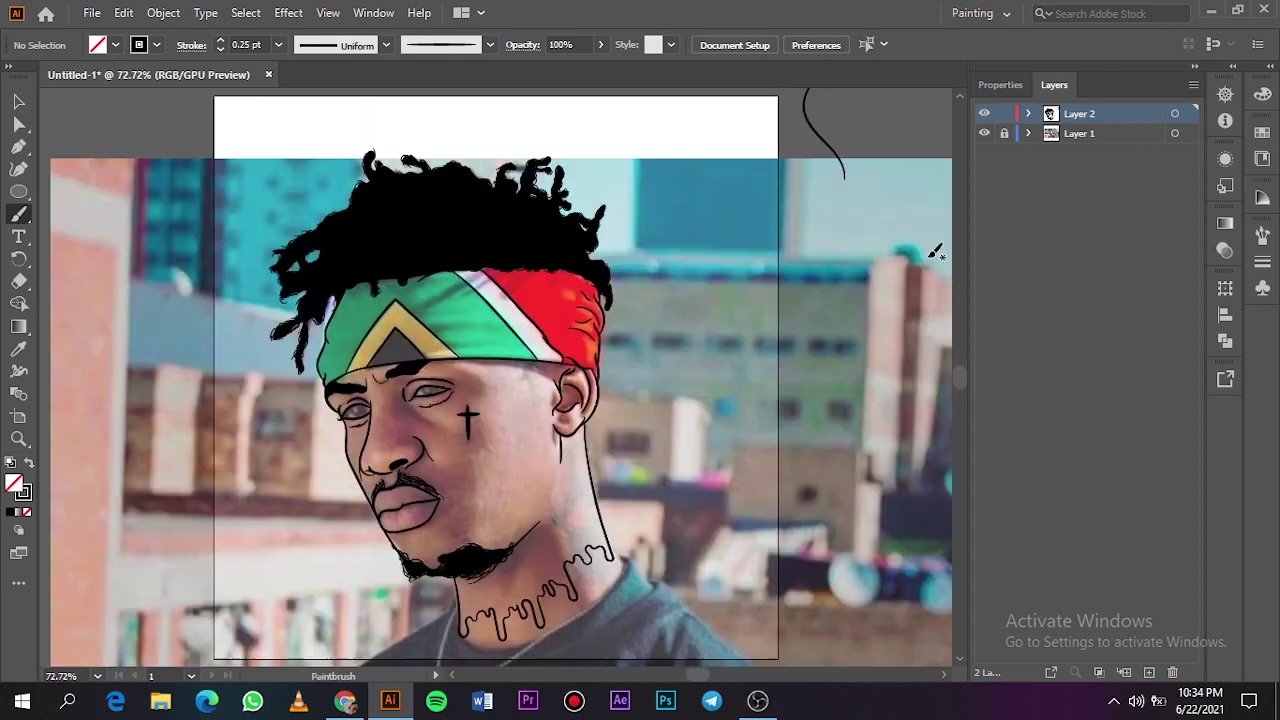
pyautogui.click(985, 134)
# Step: Paint the neck tattoo's curved lines from below the ear down to the dripping neck edge with a 2 pt brush stroke
pyautogui.press('v')
pyautogui.doubleClick(468, 425)
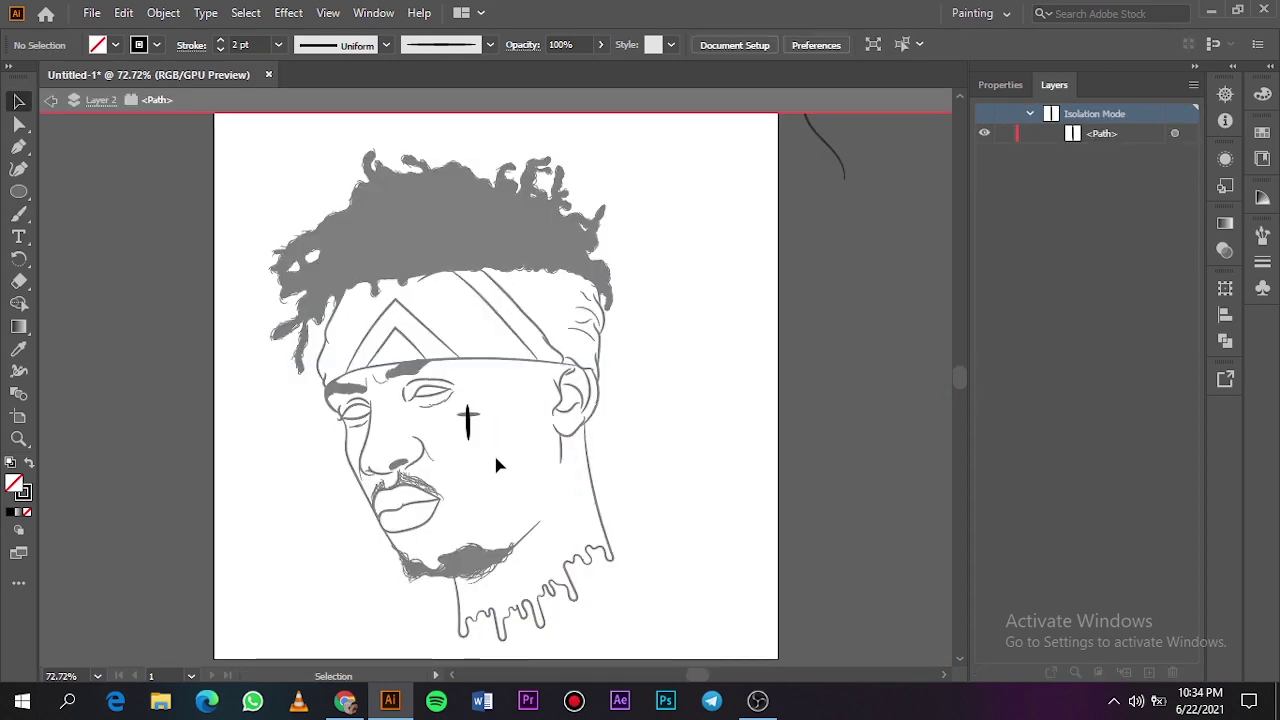
pyautogui.doubleClick(496, 465)
pyautogui.click(985, 134)
pyautogui.scroll(3, 573, 505)
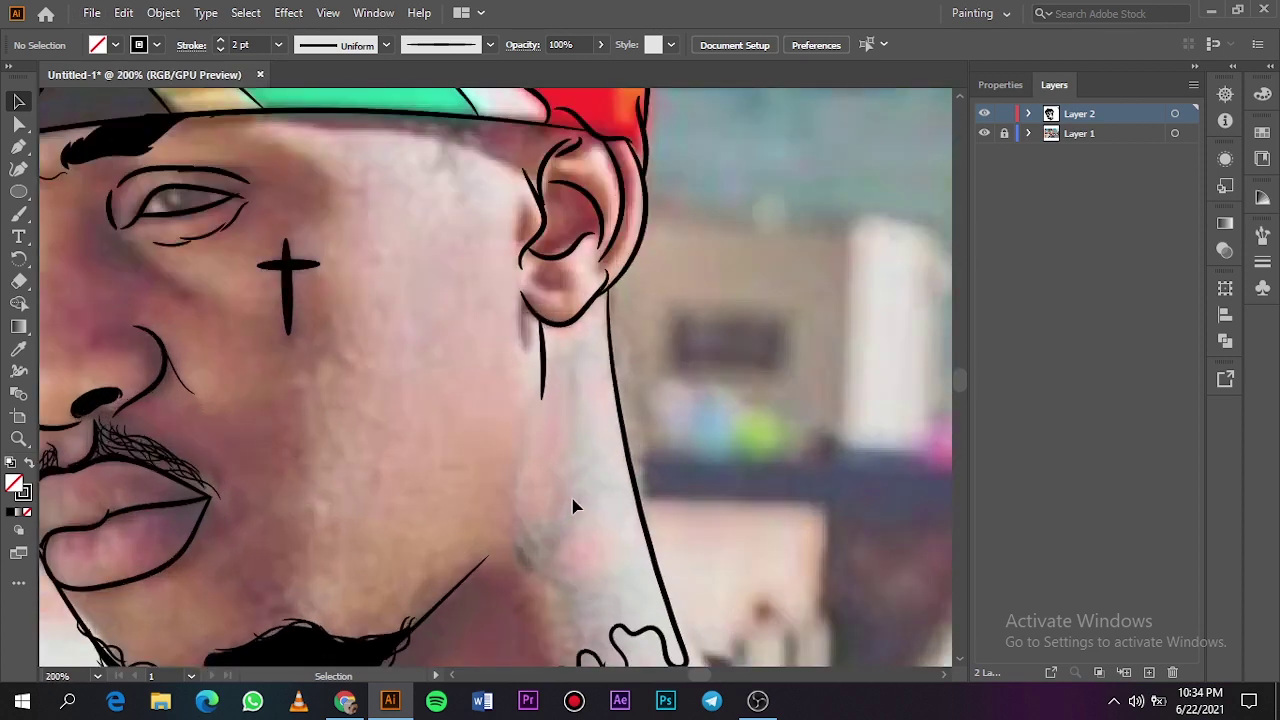
pyautogui.scroll(-2, 573, 507)
pyautogui.press('b')
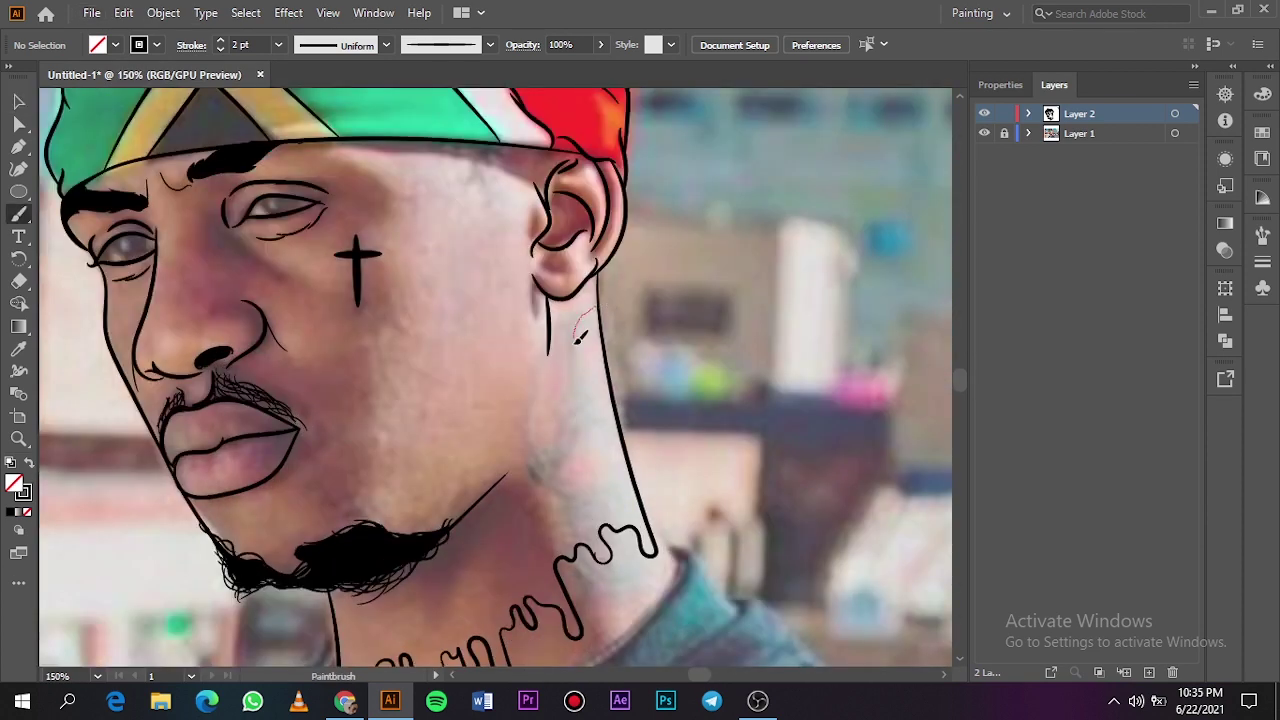
pyautogui.moveTo(577, 340)
pyautogui.mouseDown()
pyautogui.moveTo(576, 418)
pyautogui.moveTo(542, 394)
pyautogui.mouseUp()
pyautogui.moveTo(574, 412); pyautogui.dragTo(548, 490)
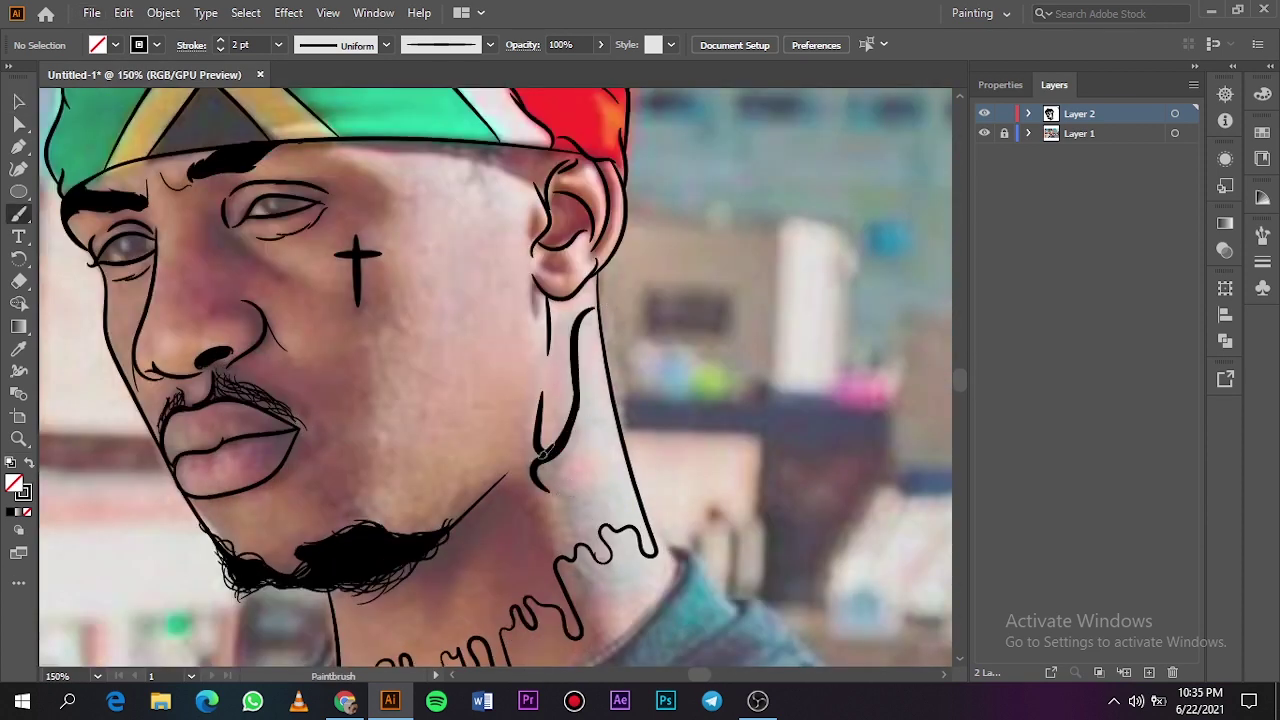
pyautogui.moveTo(587, 541); pyautogui.dragTo(596, 548)
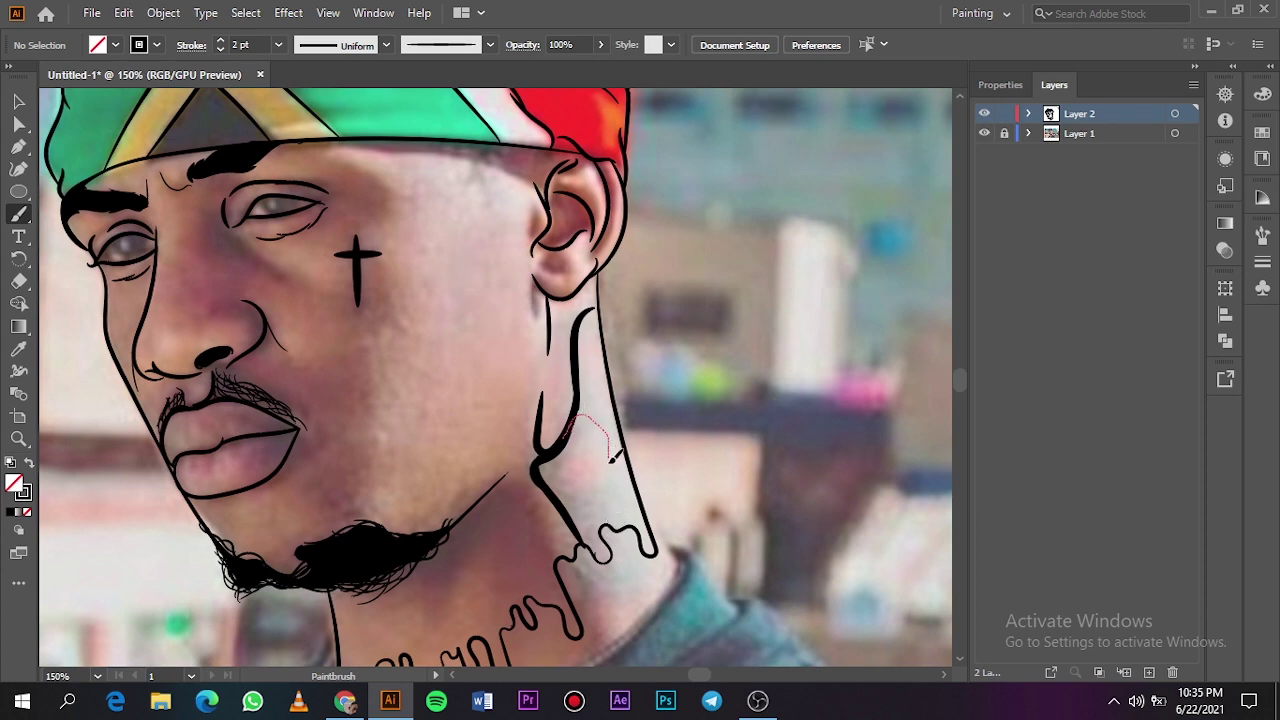
# Step: Paint the neck tattoo's circle, the curved band beneath it and the line rising to the back edge of the neck
pyautogui.moveTo(612, 457)
pyautogui.mouseDown()
pyautogui.moveTo(570, 489)
pyautogui.moveTo(645, 515)
pyautogui.mouseUp()
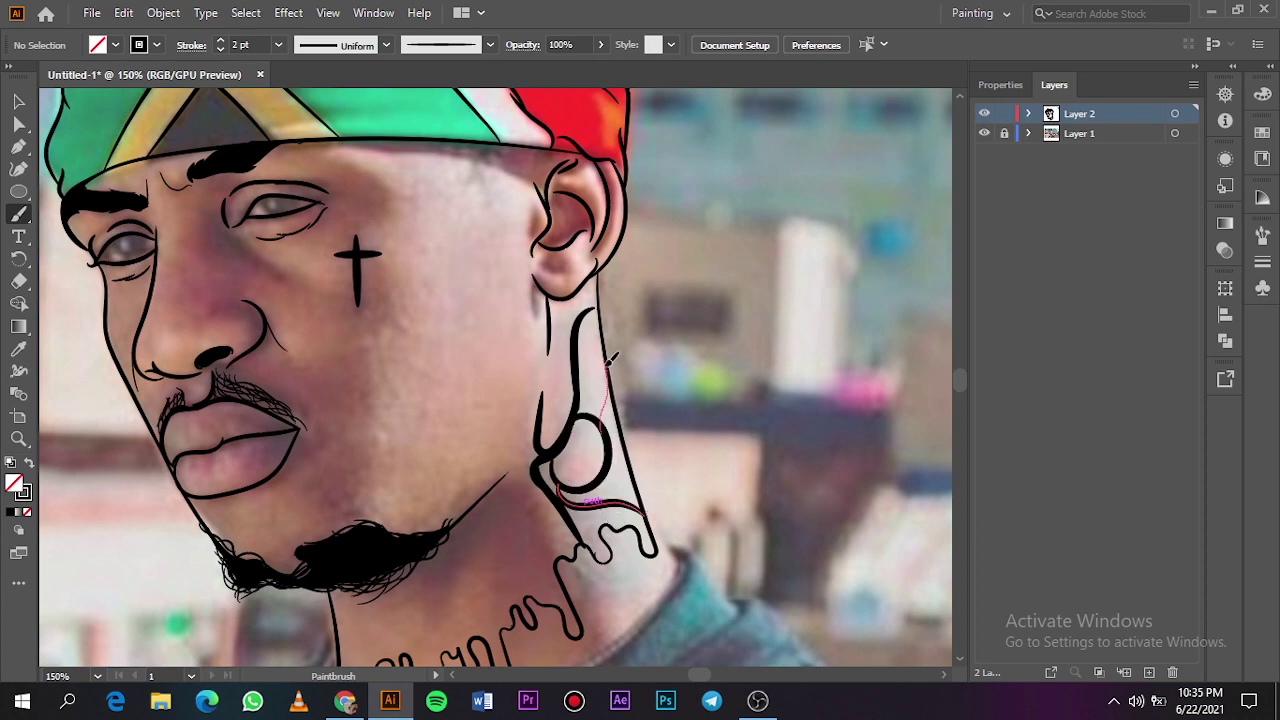
pyautogui.moveTo(610, 360); pyautogui.dragTo(612, 358)
pyautogui.hotkey('ctrl', '0')
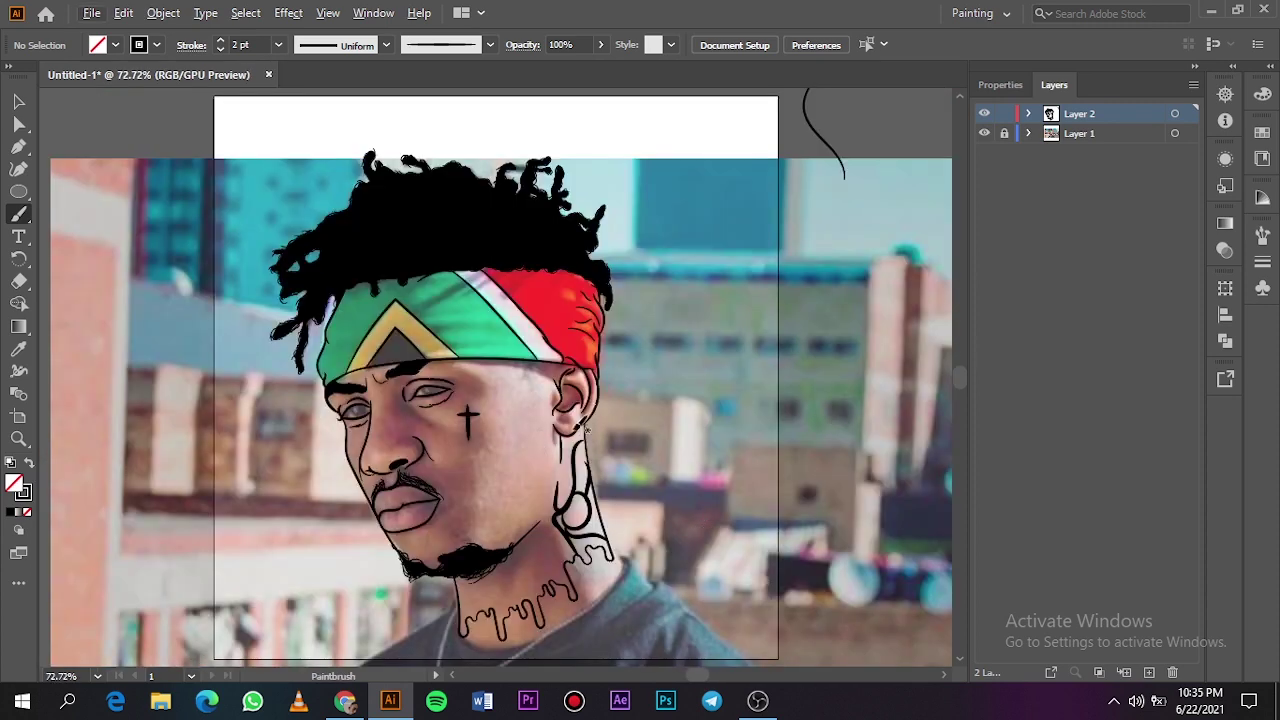
# Step: Add a second curved band below the neck tattoo's circle and an arc across the circle's upper part
pyautogui.scroll(5, 586, 430)
pyautogui.moveTo(578, 348); pyautogui.dragTo(583, 341)
pyautogui.scroll(-5, 583, 341)
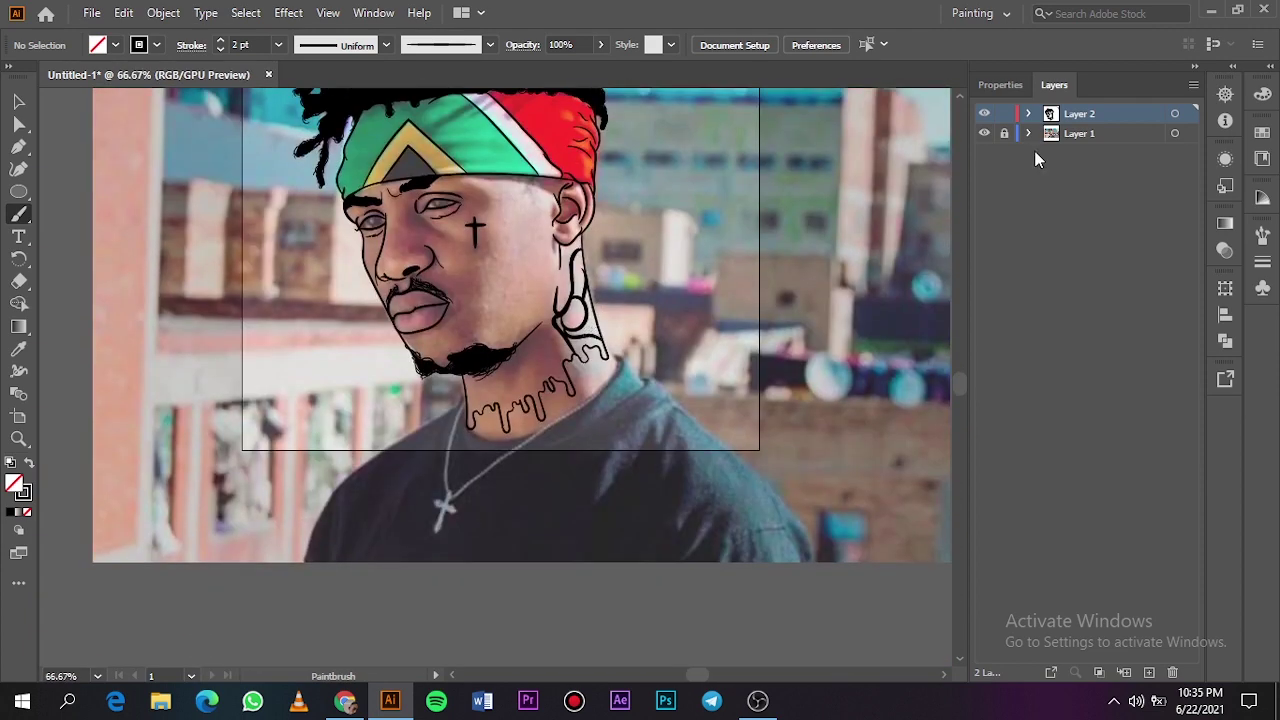
pyautogui.click(984, 133)
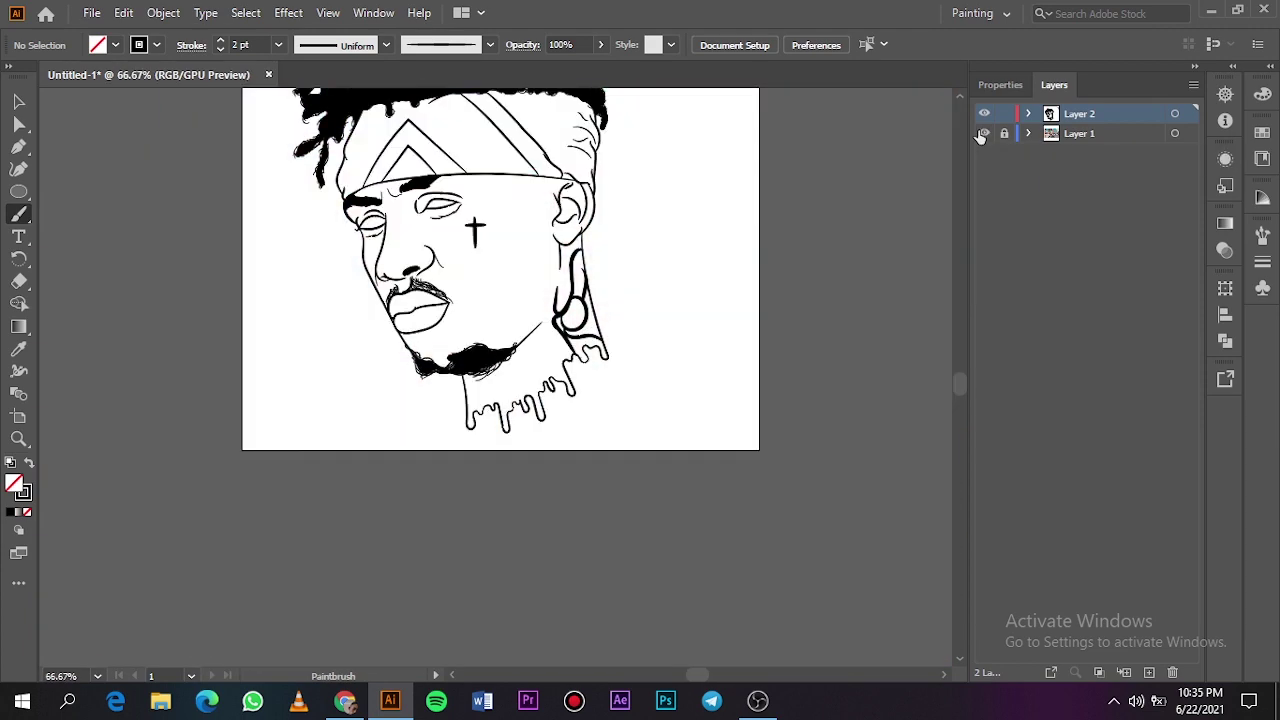
pyautogui.click(984, 133)
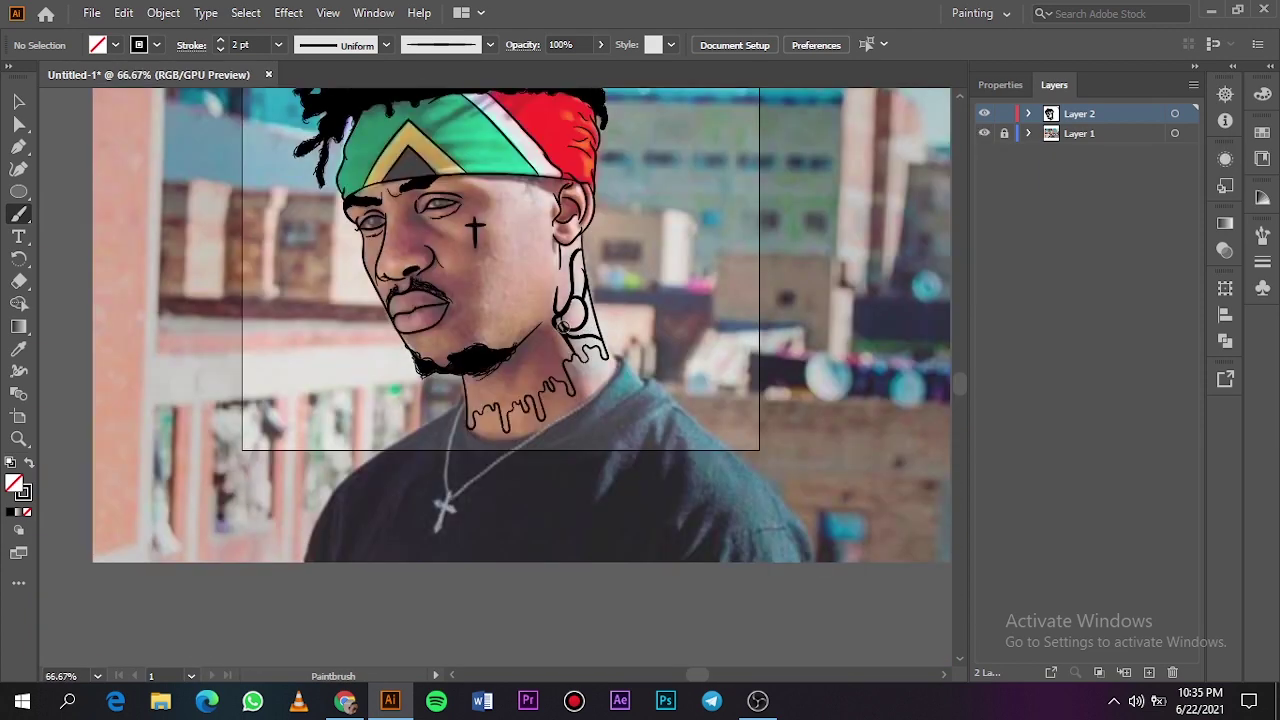
pyautogui.scroll(3, 568, 350)
pyautogui.moveTo(500, 295); pyautogui.dragTo(508, 286)
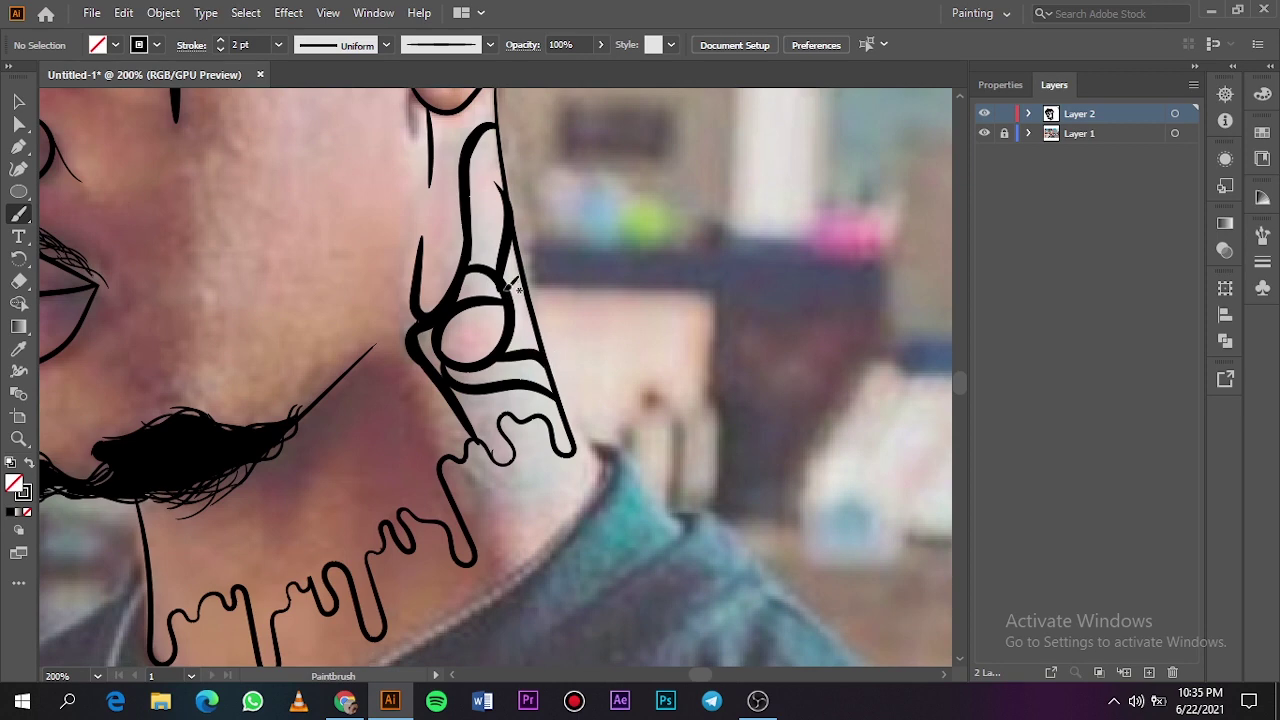
# Step: Finish the upper line of the neck tattoo below the ear and hide the photo layer to check the line art
pyautogui.moveTo(502, 139); pyautogui.dragTo(503, 132)
pyautogui.scroll(-4, 503, 300)
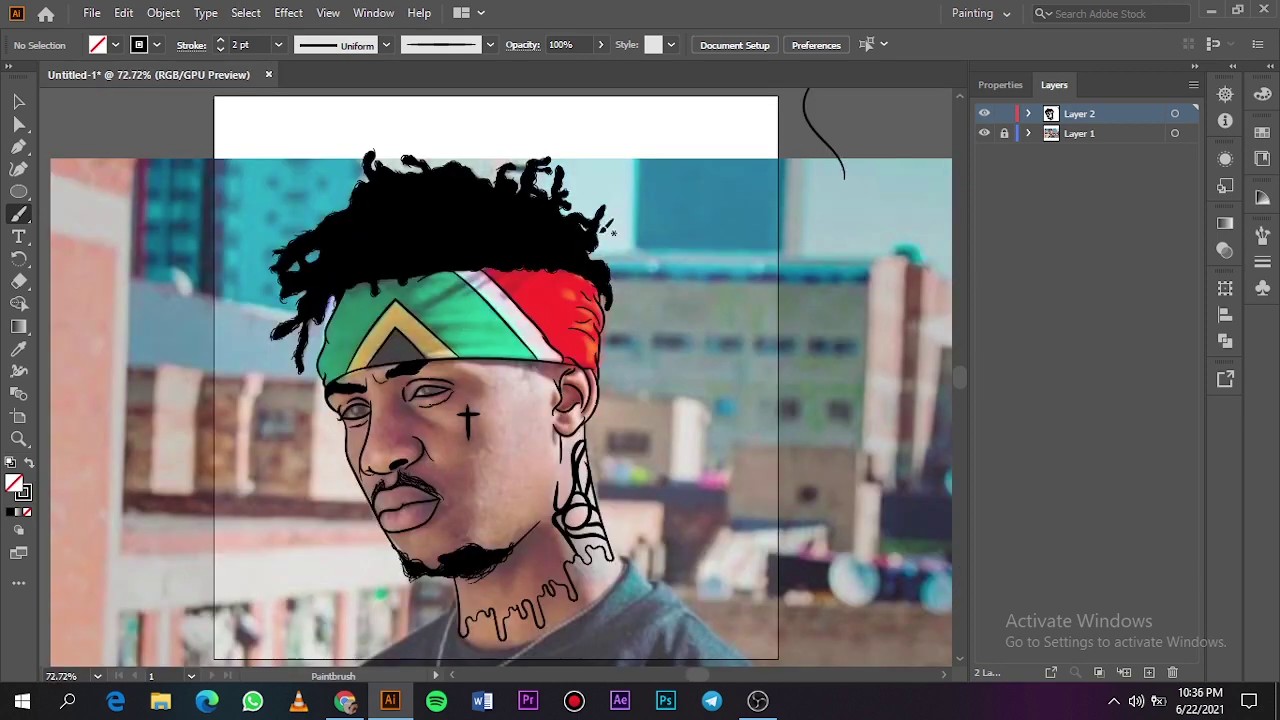
pyautogui.click(984, 133)
pyautogui.scroll(-4, 934, 229)
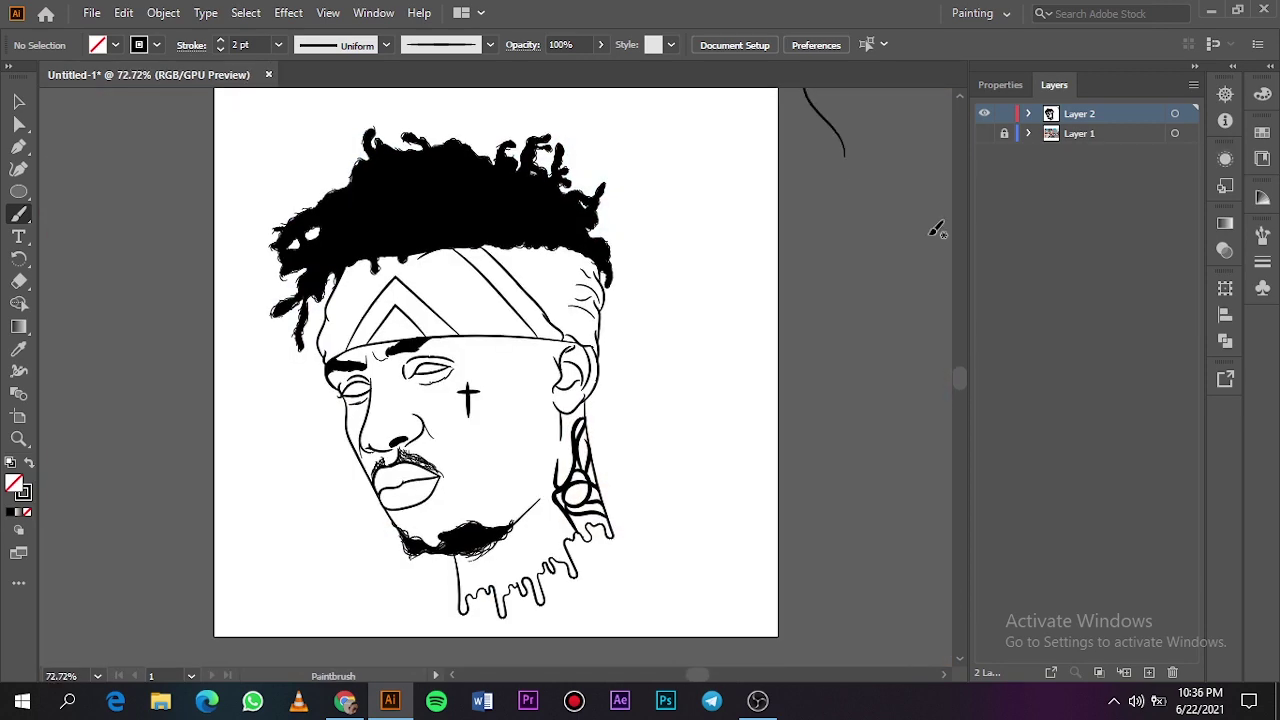
# Step: Pick up the 1 pt stroke of the neck's dripping edge for the Paintbrush
pyautogui.scroll(2, 561, 436)
pyautogui.scroll(1, 562, 437)
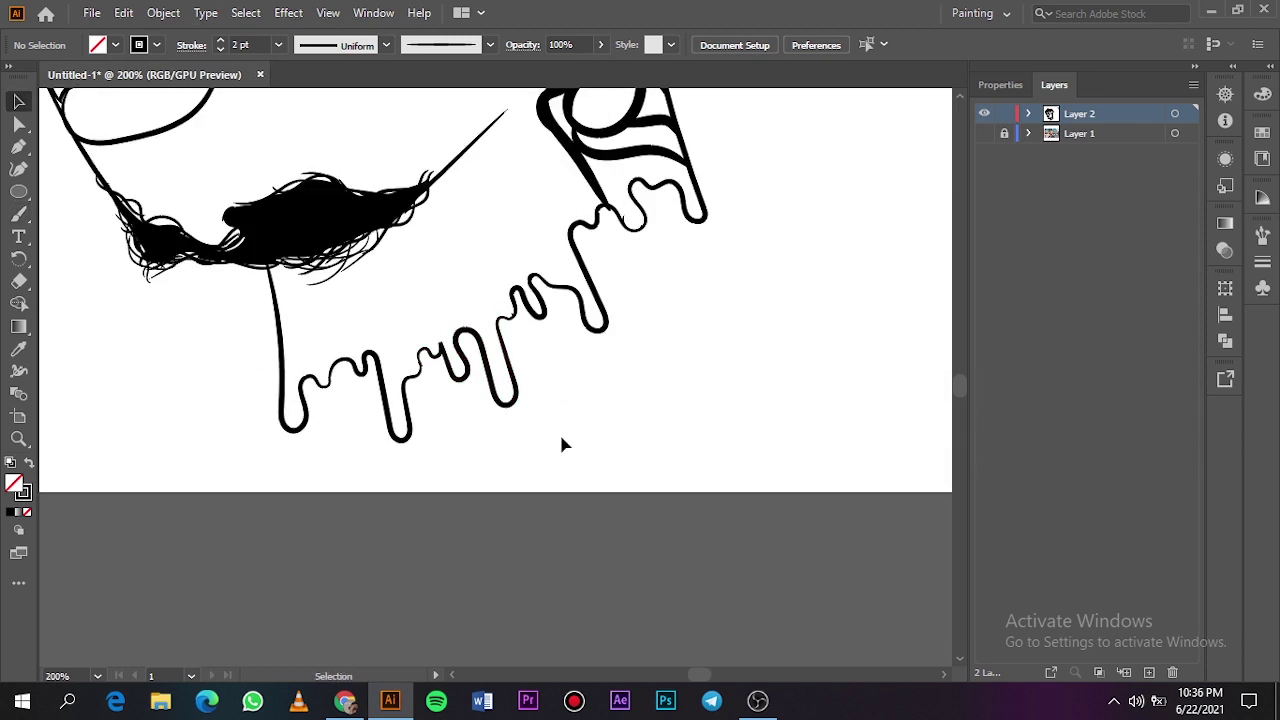
pyautogui.keyDown('ctrl'); pyautogui.click(502, 410); pyautogui.keyUp('ctrl')
pyautogui.keyDown('ctrl'); pyautogui.click(487, 449); pyautogui.keyUp('ctrl')
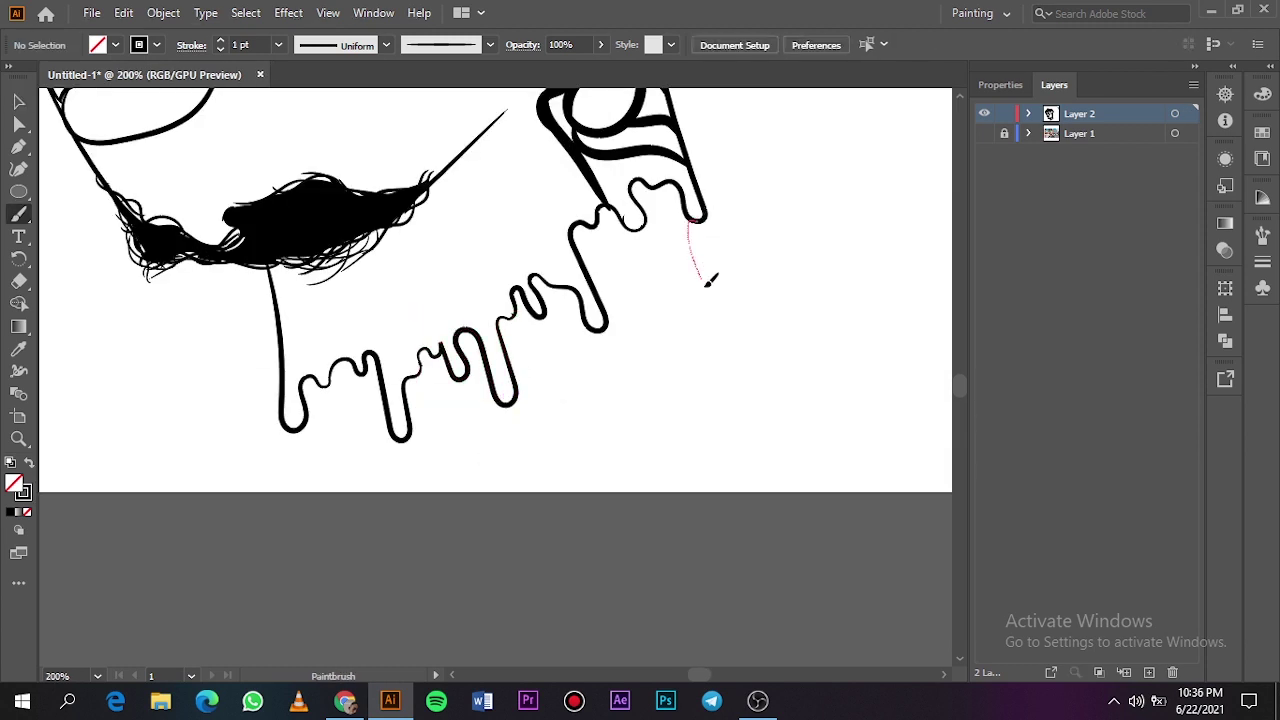
pyautogui.moveTo(653, 247); pyautogui.dragTo(650, 252)
pyautogui.hotkey('ctrl', 'z')
pyautogui.moveTo(632, 308); pyautogui.dragTo(600, 286)
pyautogui.hotkey('ctrl', 'z')
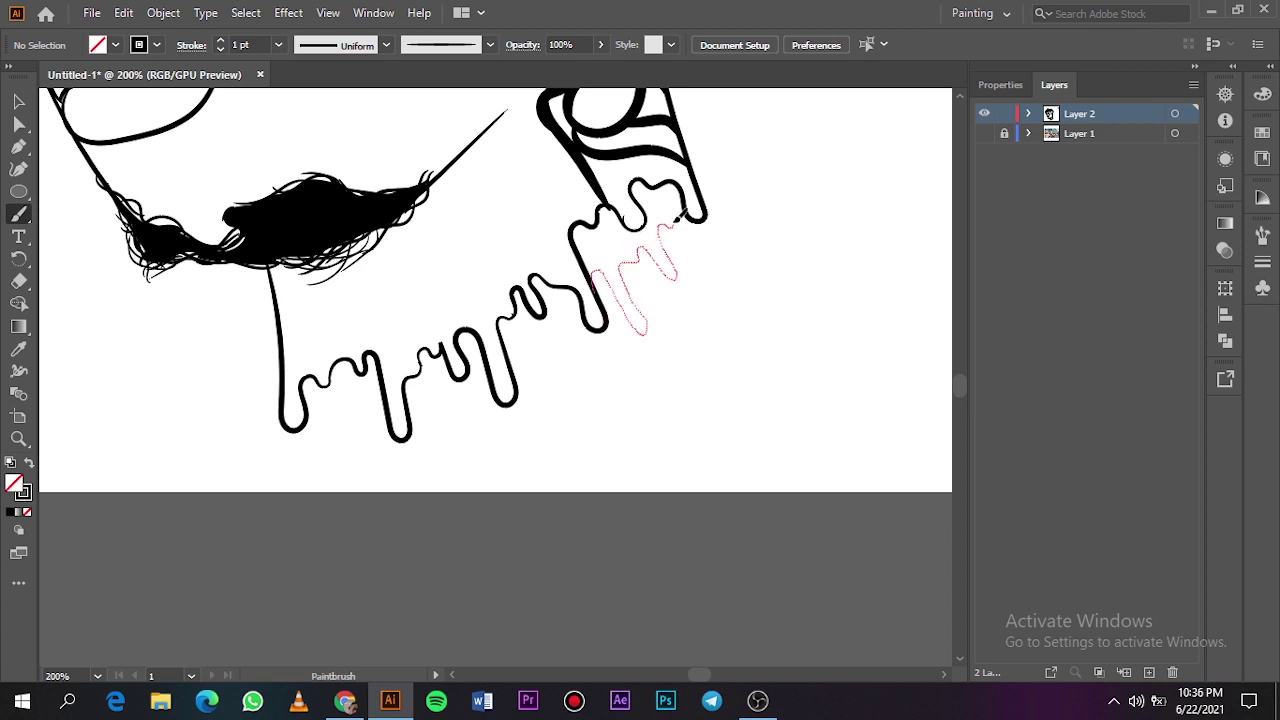
pyautogui.moveTo(708, 213); pyautogui.dragTo(711, 216)
pyautogui.hotkey('ctrl', 'z')
pyautogui.scroll(1, 691, 224)
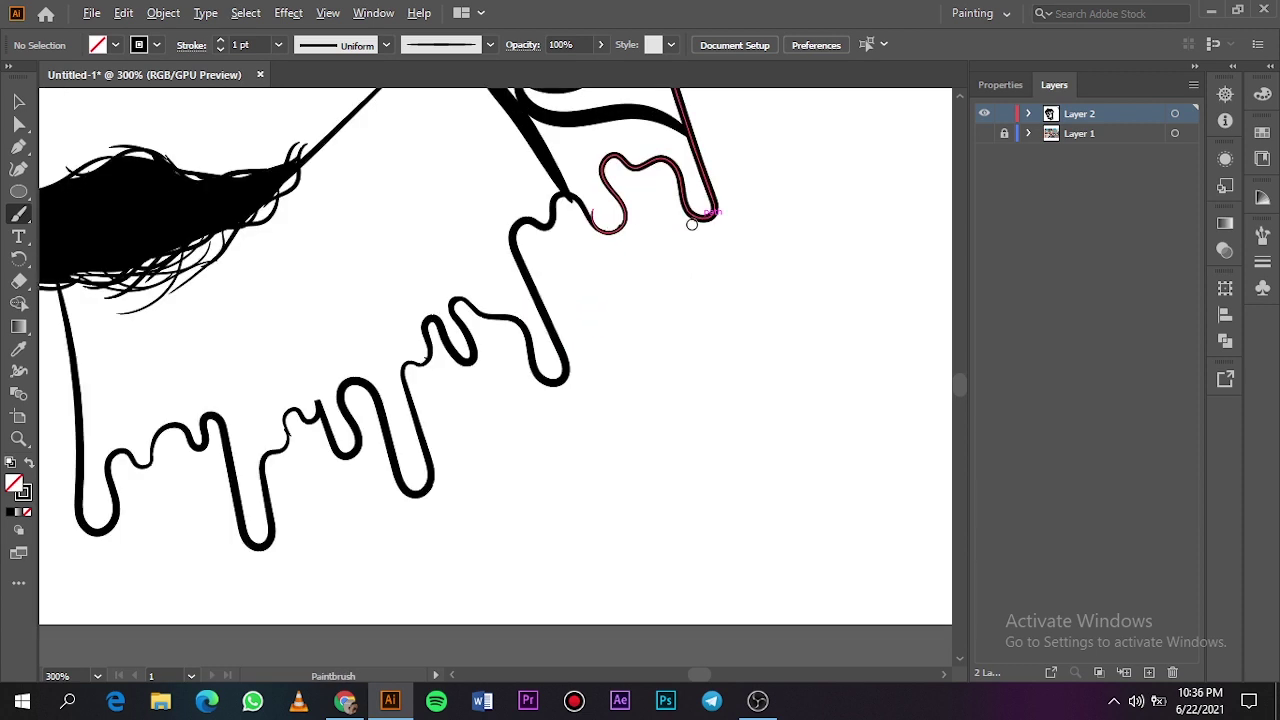
pyautogui.moveTo(626, 258)
pyautogui.mouseDown()
pyautogui.moveTo(690, 301)
pyautogui.moveTo(663, 239)
pyautogui.moveTo(676, 205)
pyautogui.mouseUp()
pyautogui.hotkey('ctrl', 'z')
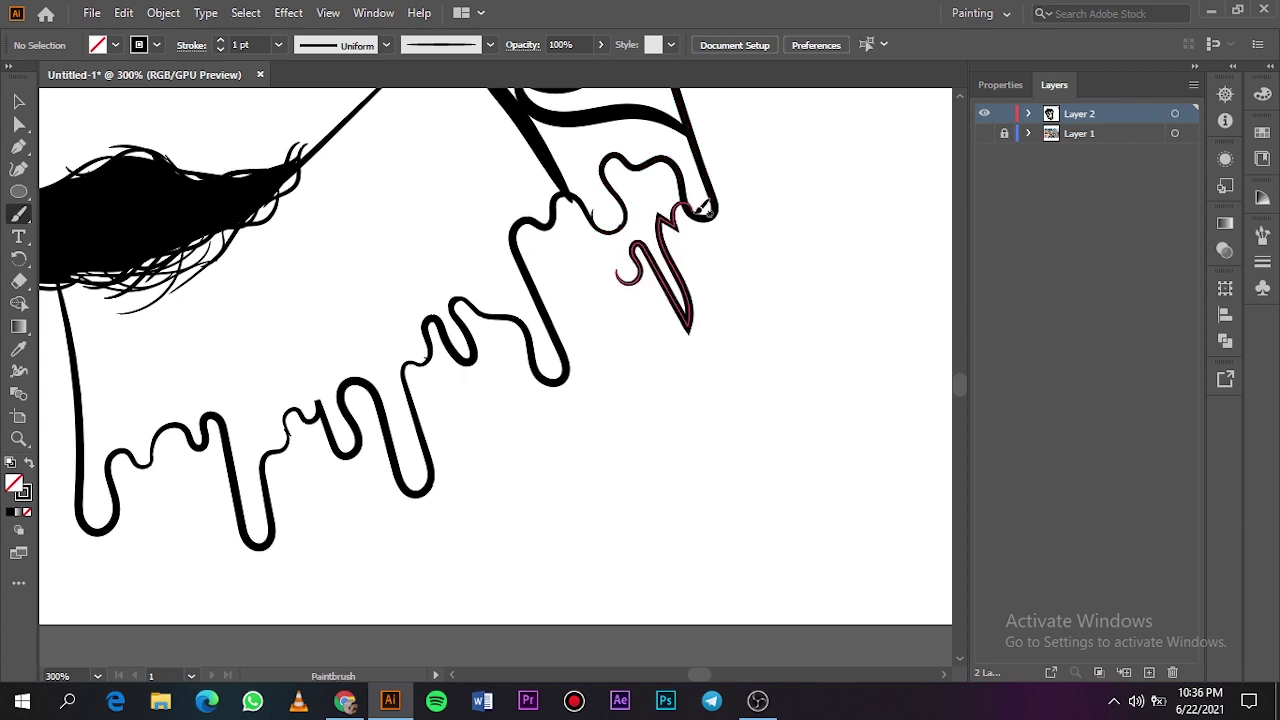
pyautogui.hotkey('ctrl', 'z')
# Step: Paint a second row of 1 pt drips beneath the neck's dripping edge, filling the gaps from the back of the neck to the front
pyautogui.moveTo(634, 276); pyautogui.dragTo(634, 276)
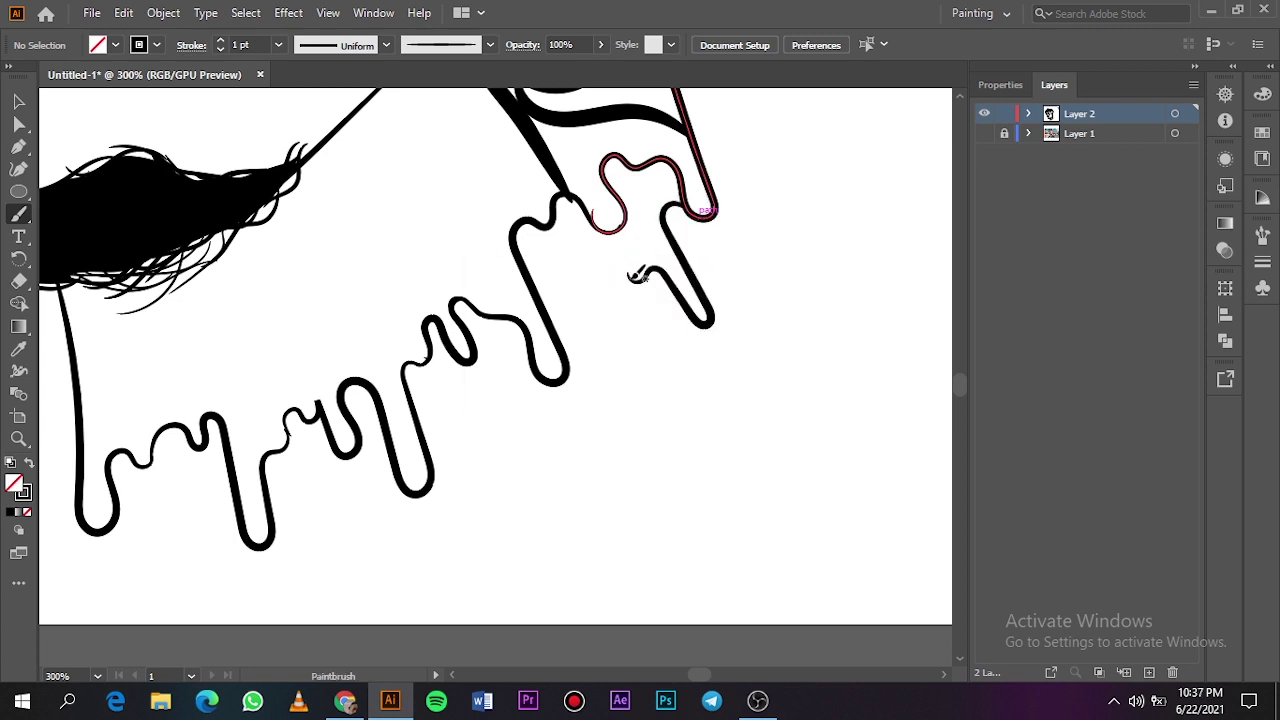
pyautogui.moveTo(558, 288); pyautogui.dragTo(556, 318)
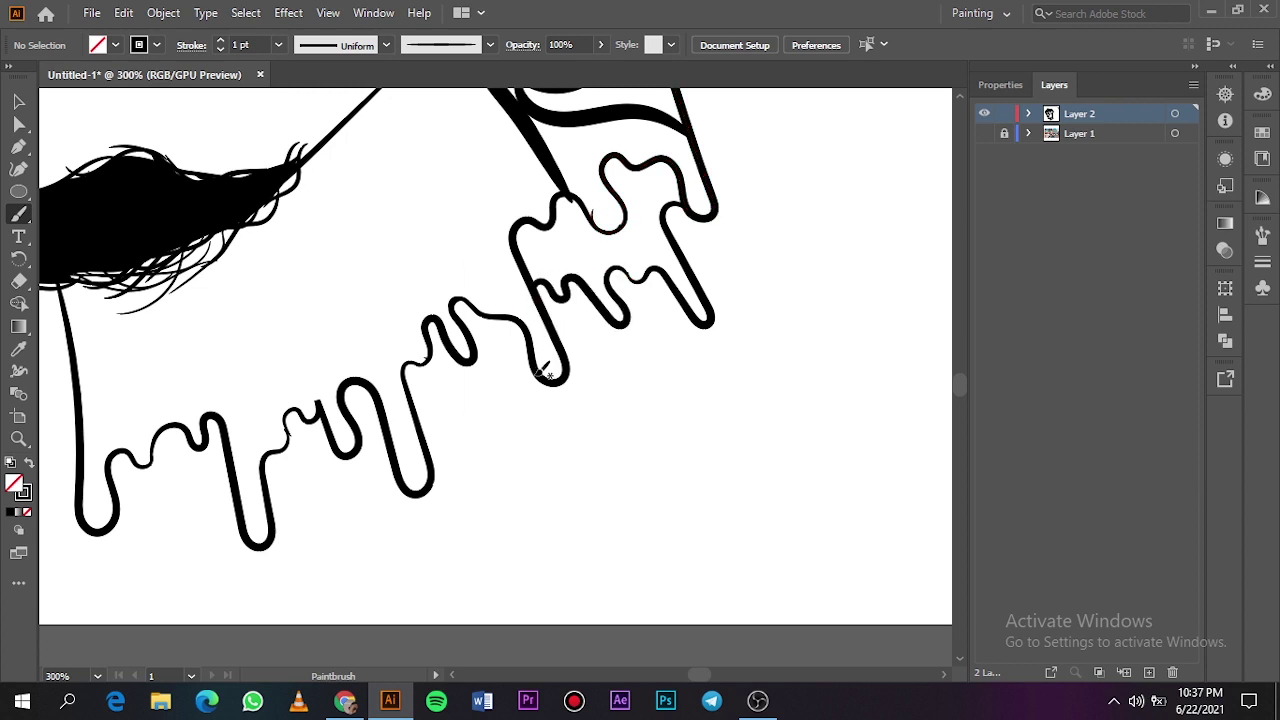
pyautogui.moveTo(440, 425); pyautogui.dragTo(435, 420)
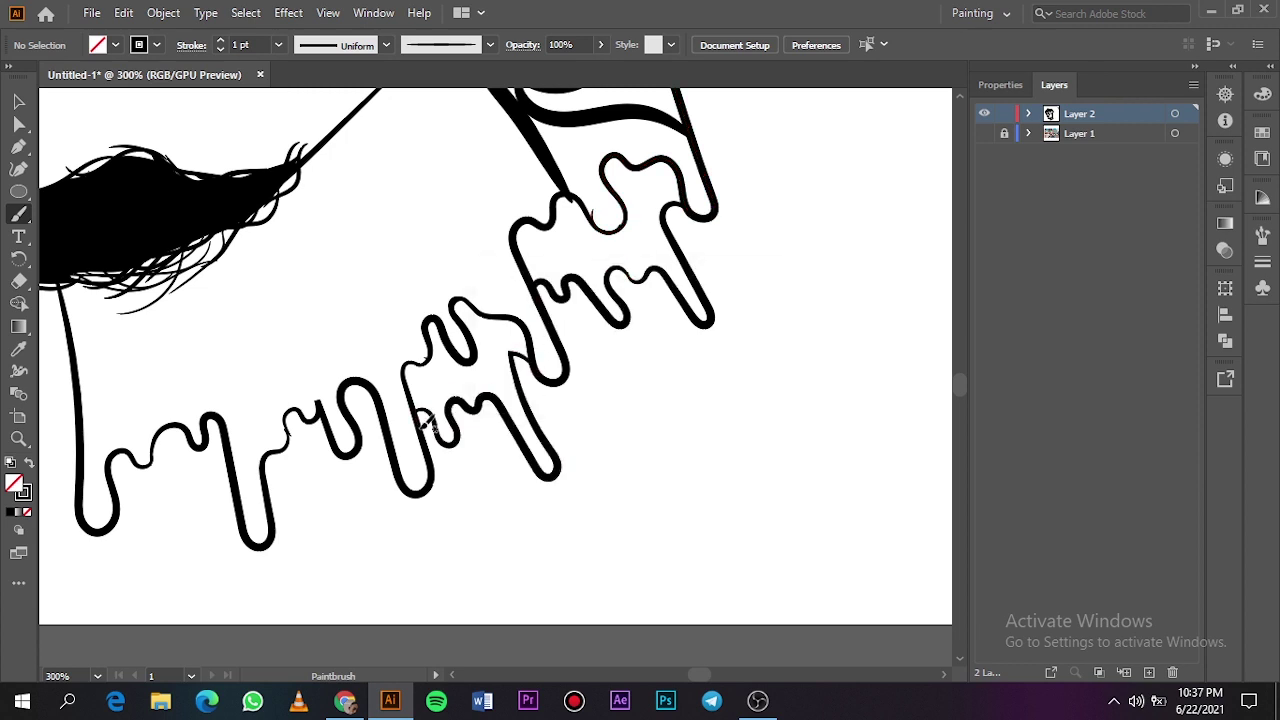
pyautogui.scroll(-3, 432, 418)
pyautogui.hscroll(-4, 432, 418)
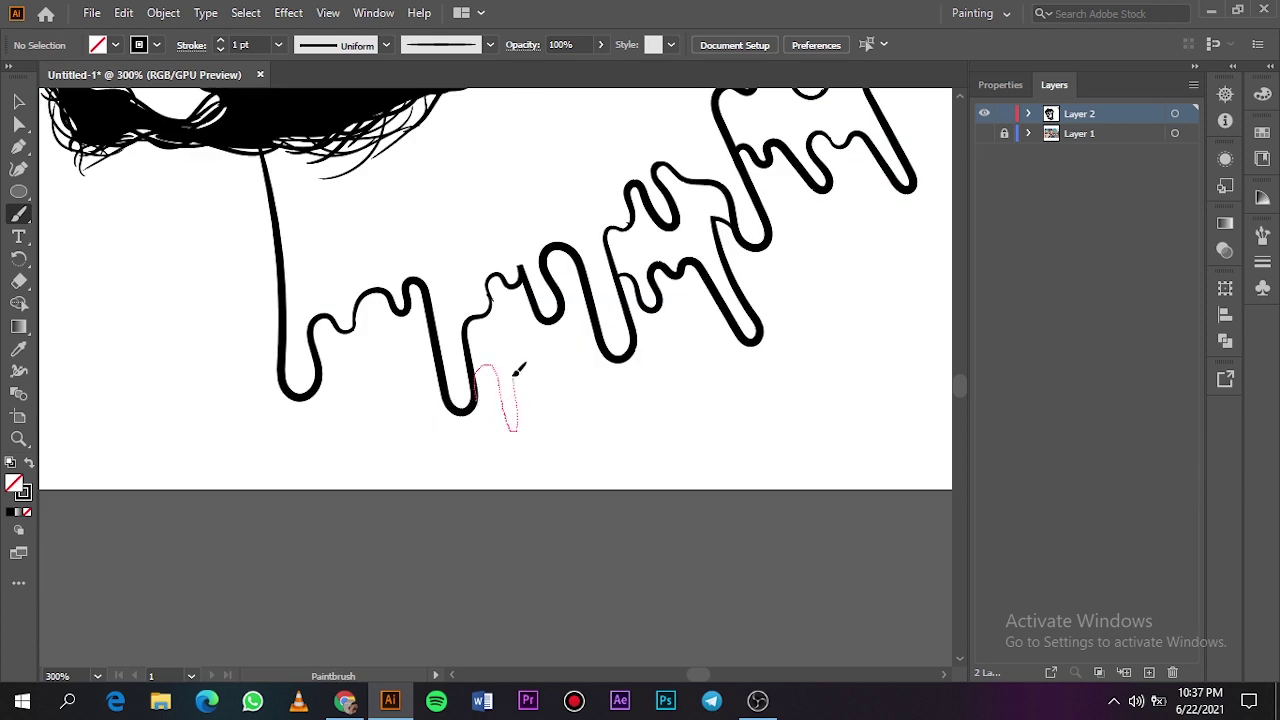
pyautogui.moveTo(622, 352); pyautogui.dragTo(622, 352)
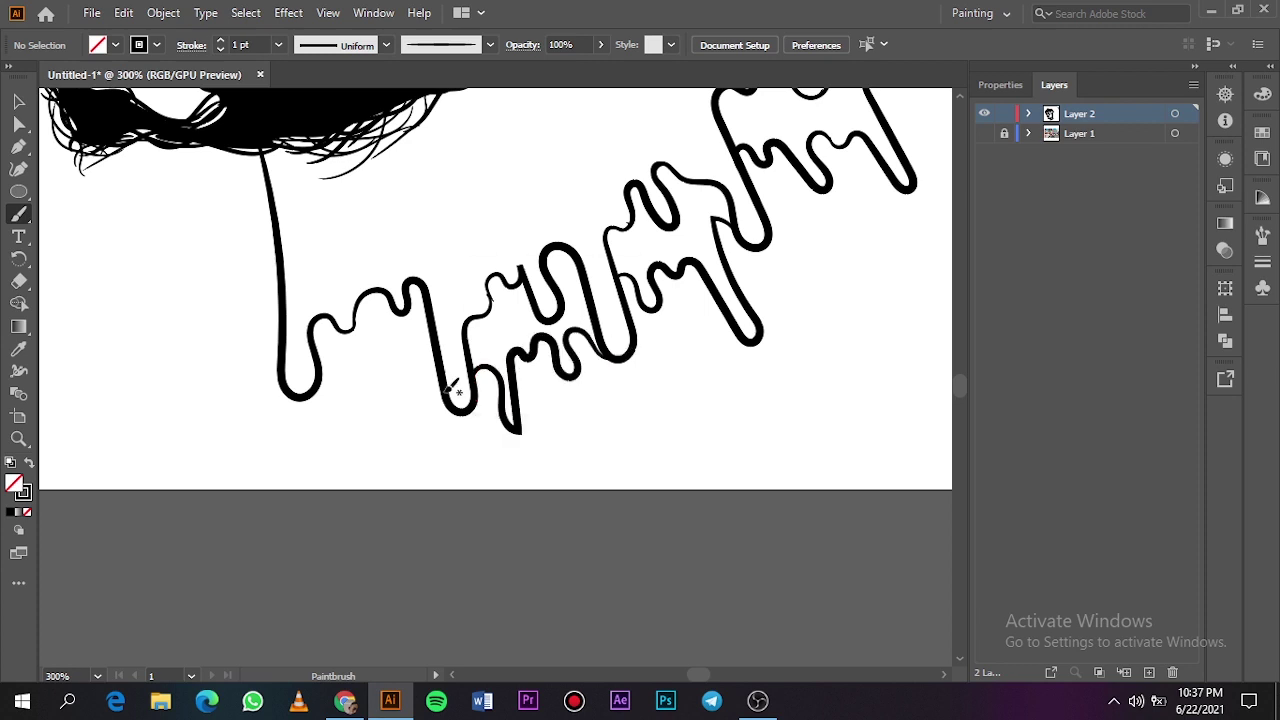
pyautogui.moveTo(345, 377); pyautogui.dragTo(345, 378)
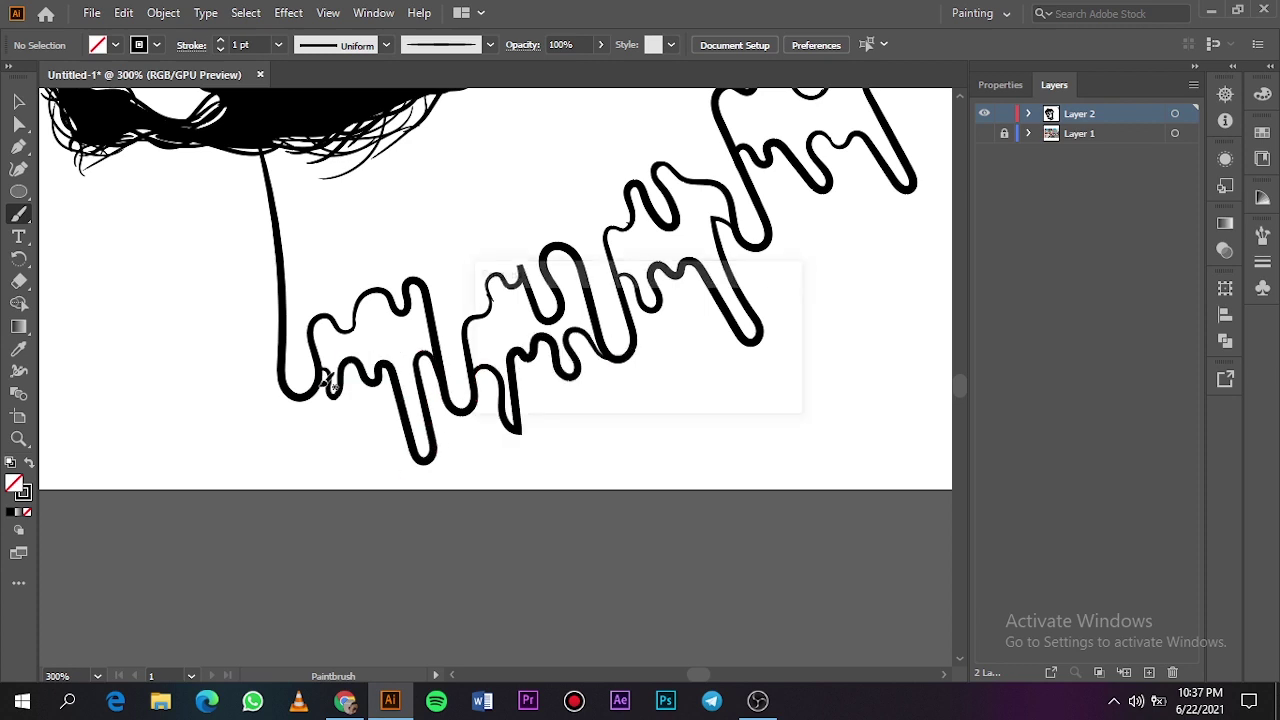
pyautogui.hotkey('ctrl', '0')
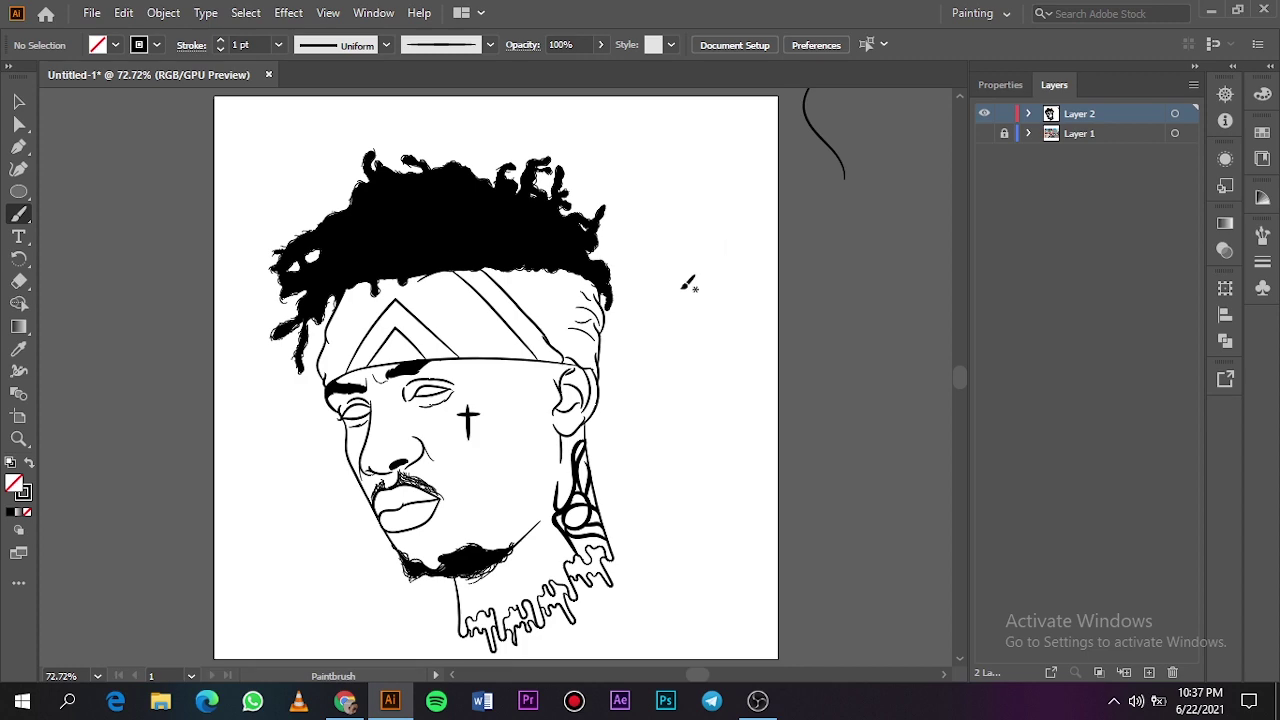
# Step: Scale the photo and line art down together and reposition them on the artboard, with Layer 1 locked and hidden again at the end
pyautogui.click(984, 133)
pyautogui.click(1004, 133)
pyautogui.scroll(-3, 684, 172)
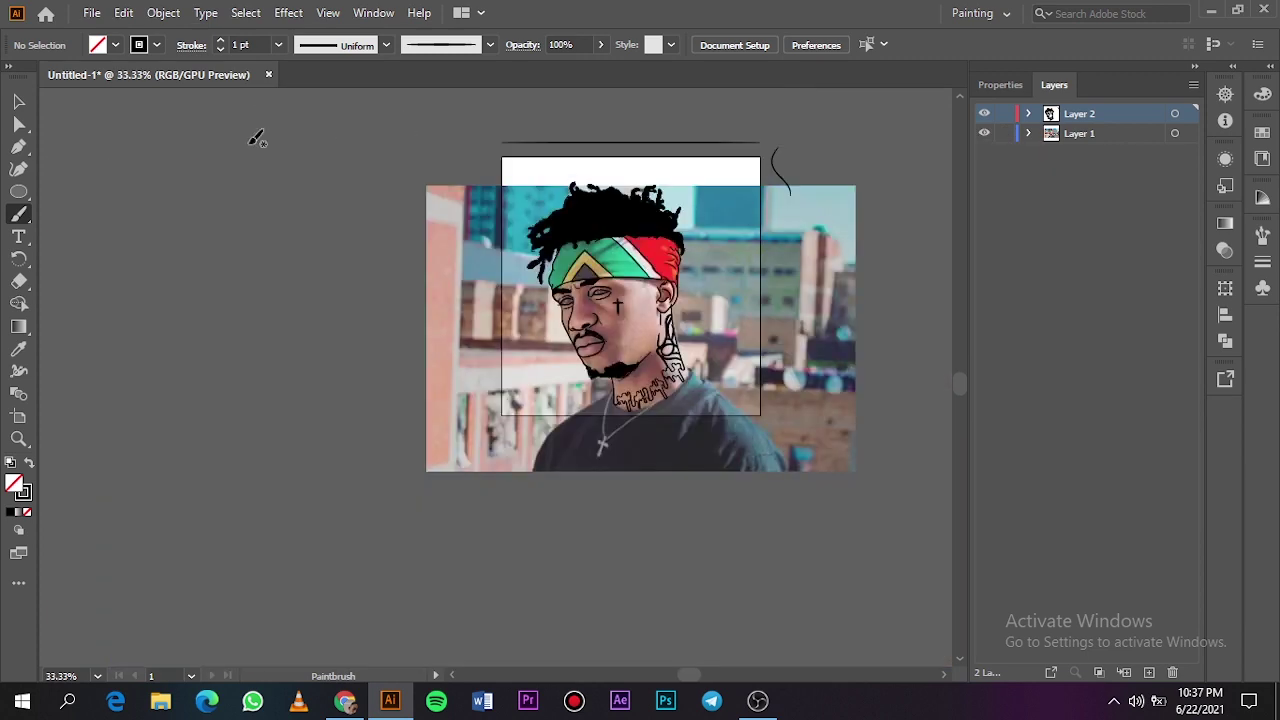
pyautogui.press('v')
pyautogui.moveTo(751, 452); pyautogui.dragTo(756, 456)
pyautogui.moveTo(855, 471); pyautogui.dragTo(830, 449)
pyautogui.moveTo(632, 320); pyautogui.dragTo(647, 322)
pyautogui.hotkey('ctrl', '0')
pyautogui.click(1004, 133)
pyautogui.click(984, 133)
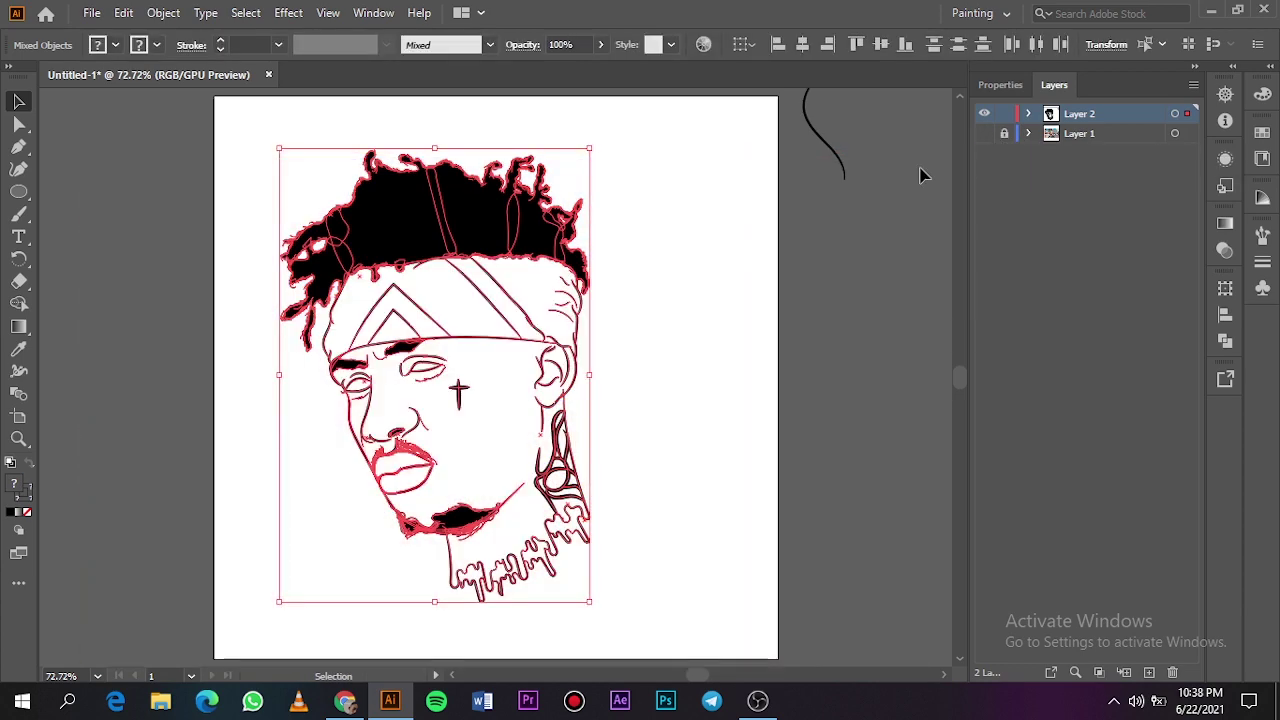
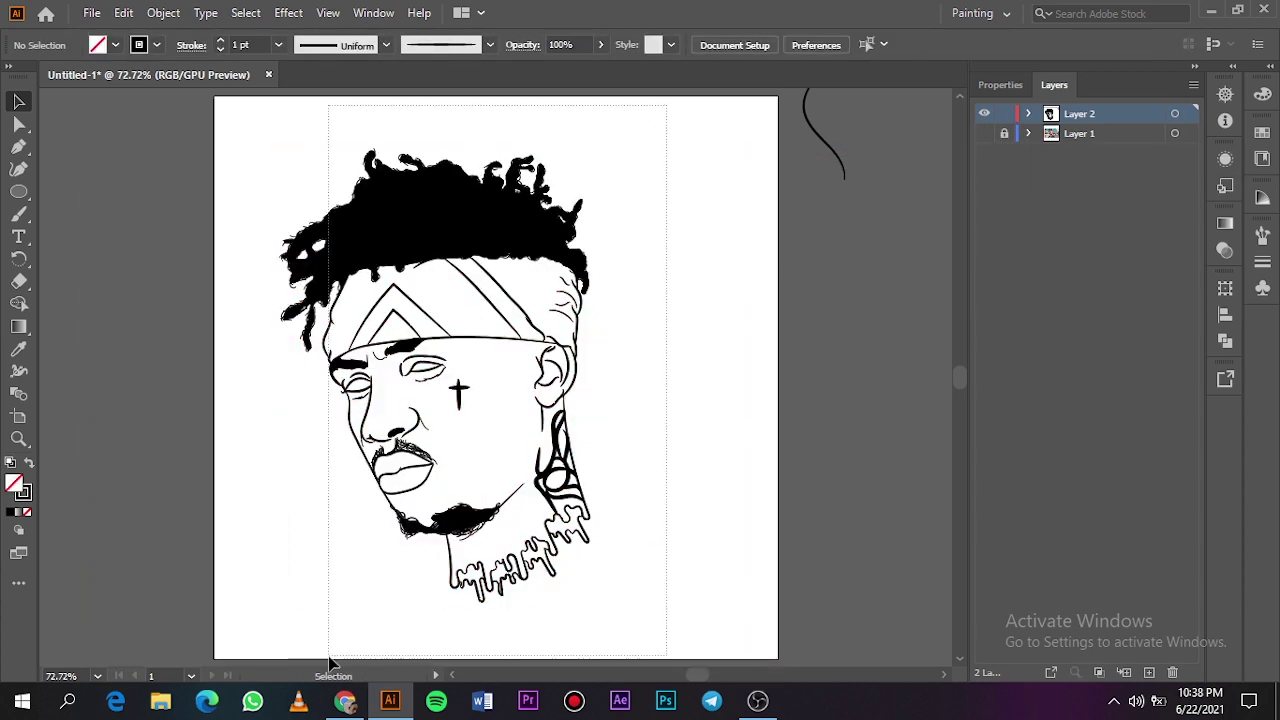
# Step: Expand the appearance of the whole line drawing and combine its shapes with the Pathfinder's Merge operation
pyautogui.moveTo(329, 657); pyautogui.dragTo(243, 654)
pyautogui.click(162, 13)
pyautogui.click(300, 249)
pyautogui.click(999, 84)
pyautogui.click(1179, 545)
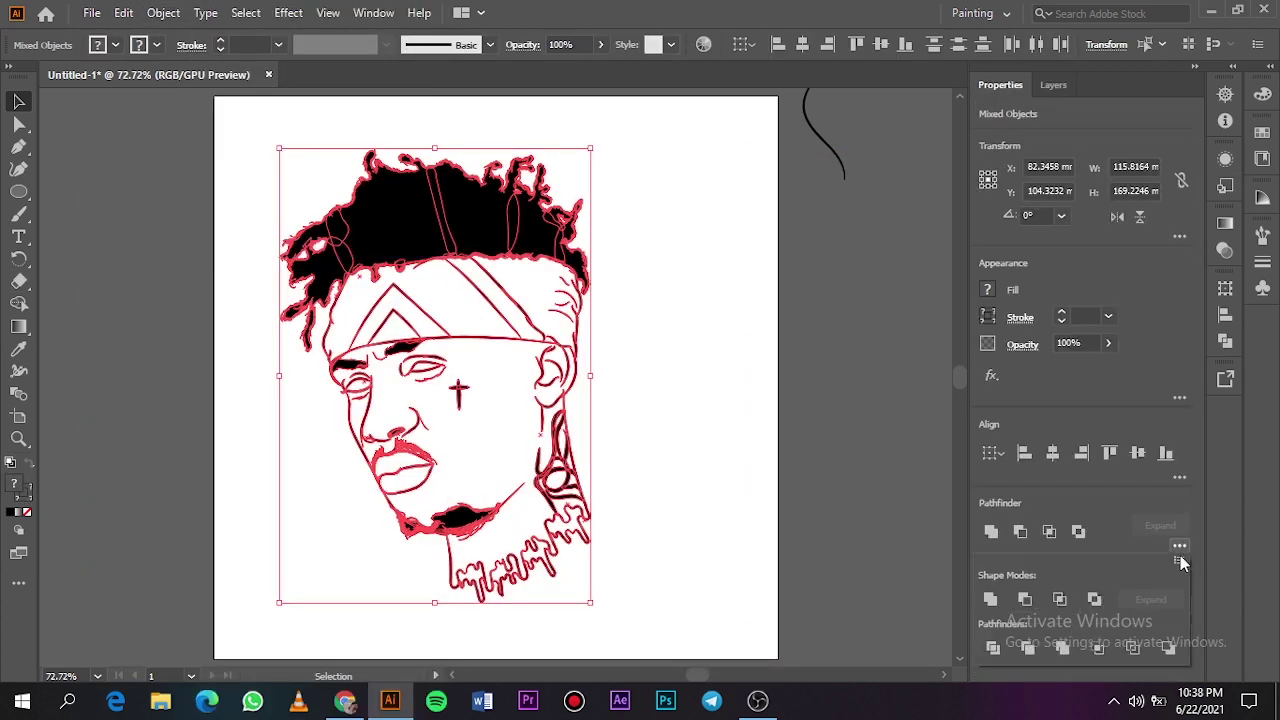
pyautogui.click(1063, 647)
pyautogui.click(880, 300)
# Step: Duplicate Layer 2 with the line art and lock the copy above it
pyautogui.click(1053, 84)
pyautogui.moveTo(1088, 116); pyautogui.dragTo(1148, 672)
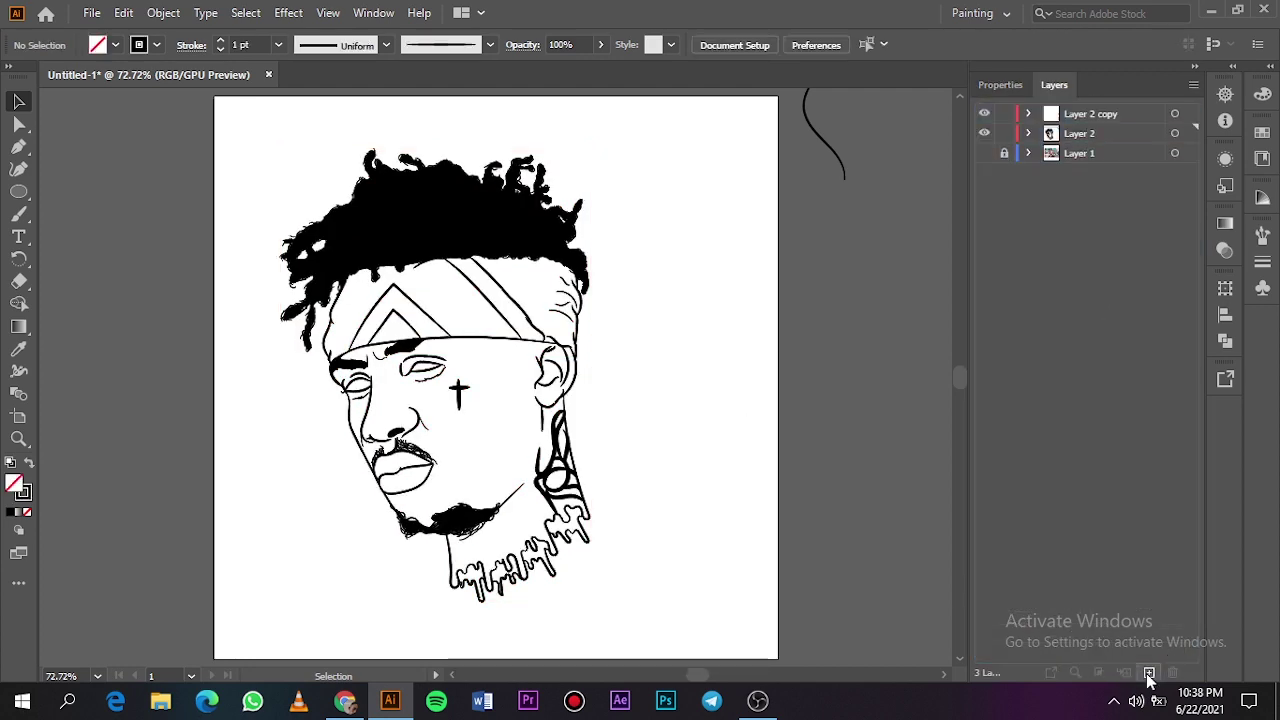
pyautogui.click(1004, 114)
# Step: Bring in shades.pdf from the file window and place the skin-tone swatches beside the artboard, clear of the portrait
pyautogui.click(1210, 11)
pyautogui.moveTo(314, 30); pyautogui.dragTo(91, 378)
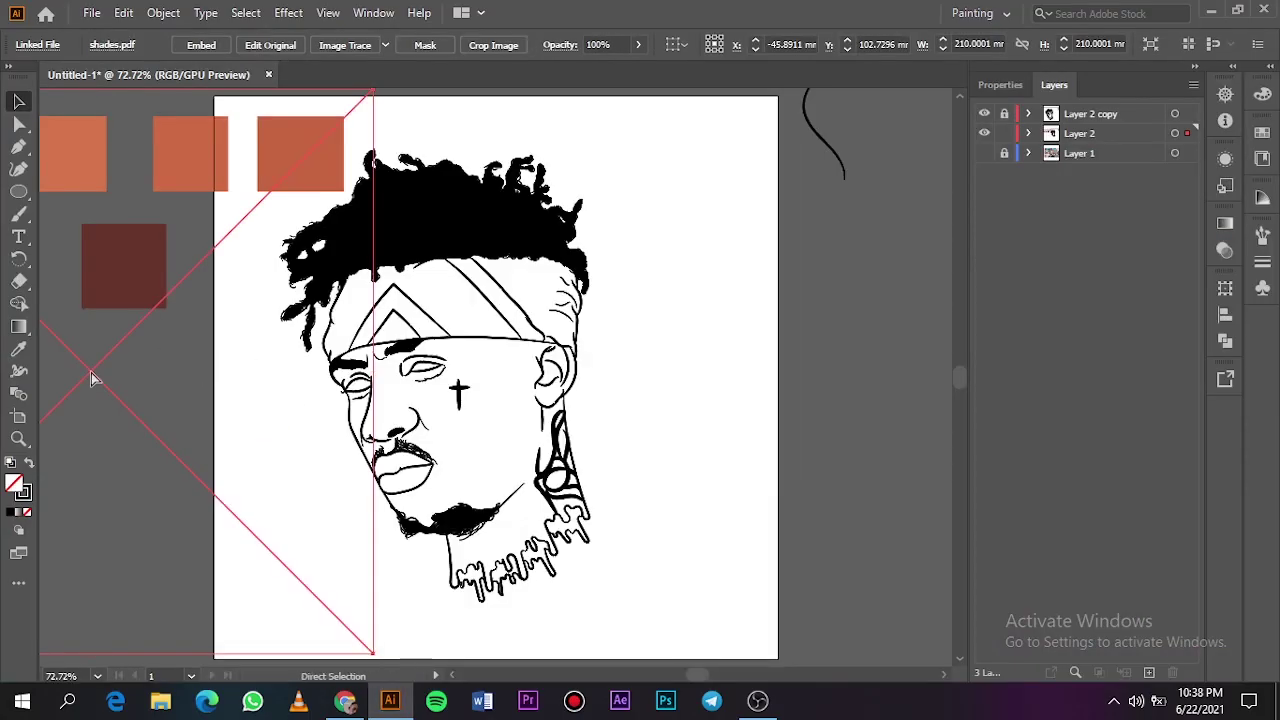
pyautogui.scroll(-2, 92, 373)
pyautogui.hscroll(-3, 92, 373)
pyautogui.moveTo(446, 305); pyautogui.dragTo(293, 314)
pyautogui.click(940, 220)
# Step: Show the photo layer and sample the last orange-brown swatch in the upper row as the fill colour
pyautogui.click(985, 153)
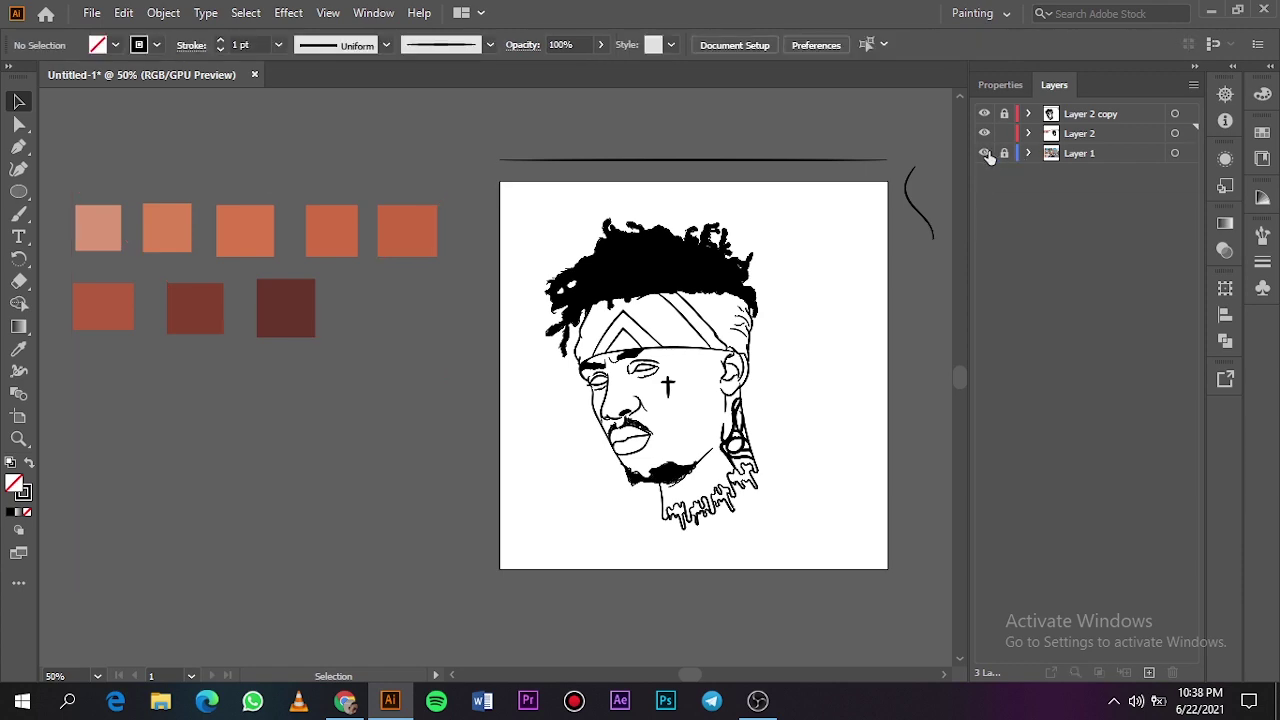
pyautogui.click(984, 153)
pyautogui.click(984, 153)
pyautogui.click(984, 153)
pyautogui.press('i')
pyautogui.click(394, 212)
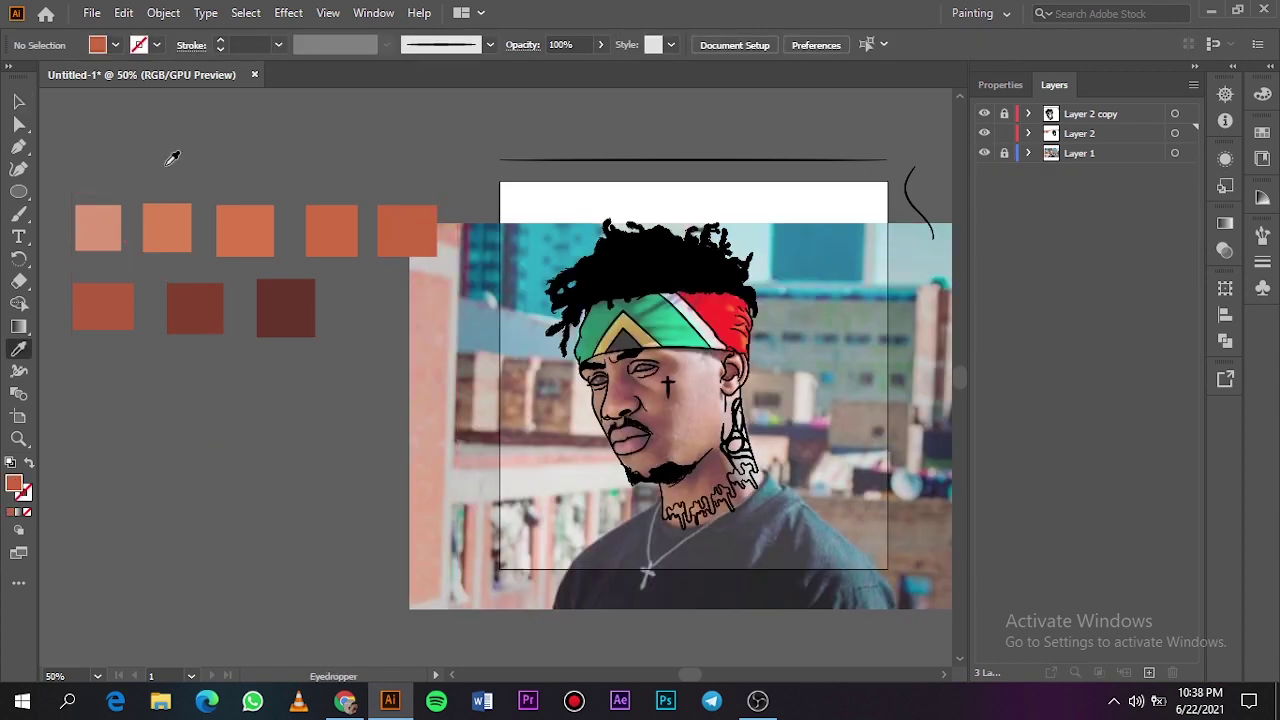
# Step: Draw a filled rectangle covering the whole head and neck and send it to the back of Layer 2
pyautogui.press('m')
pyautogui.moveTo(516, 202); pyautogui.dragTo(836, 547)
pyautogui.rightClick(766, 395)
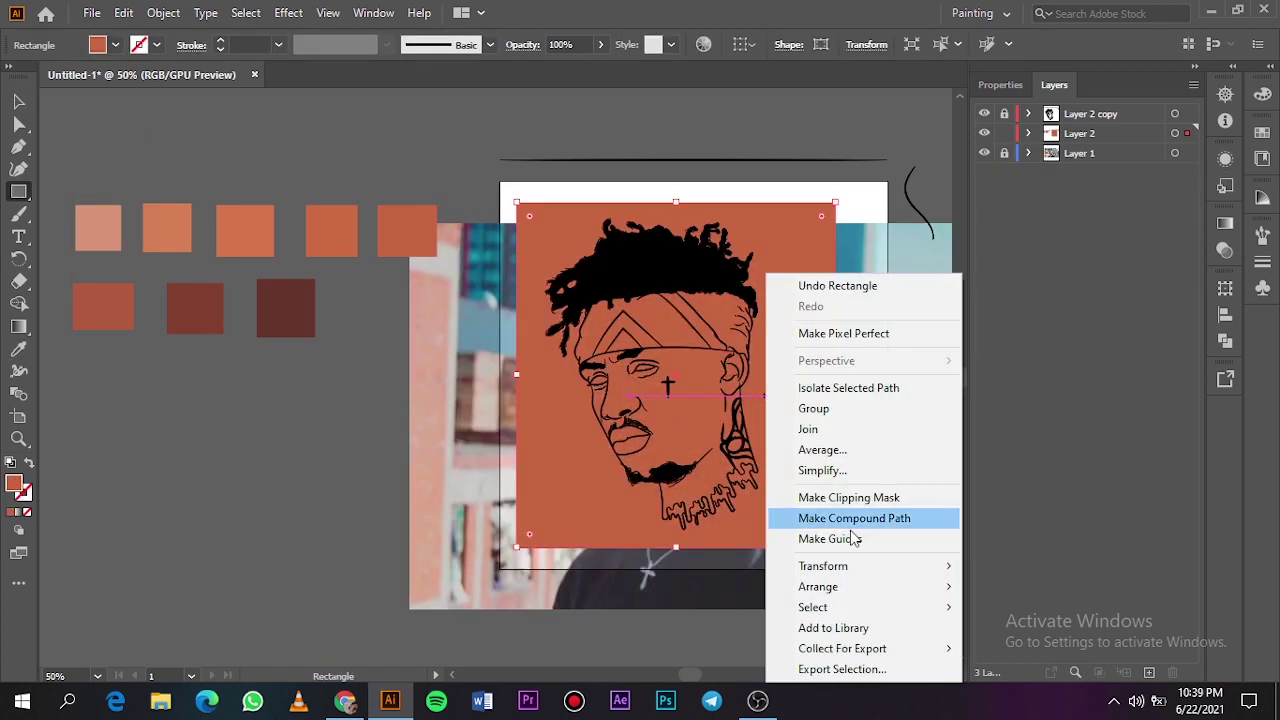
pyautogui.moveTo(860, 586)
pyautogui.click(986, 646)
# Step: Select the rectangle together with the Layer 2 line art and combine them with the Pathfinder's Merge operation
pyautogui.click(17, 101)
pyautogui.moveTo(486, 172); pyautogui.dragTo(840, 550)
pyautogui.click(999, 84)
pyautogui.click(1178, 545)
pyautogui.click(1062, 647)
# Step: Isolate the merged group, delete the rectangle area outside the head and leave isolation mode
pyautogui.rightClick(885, 458)
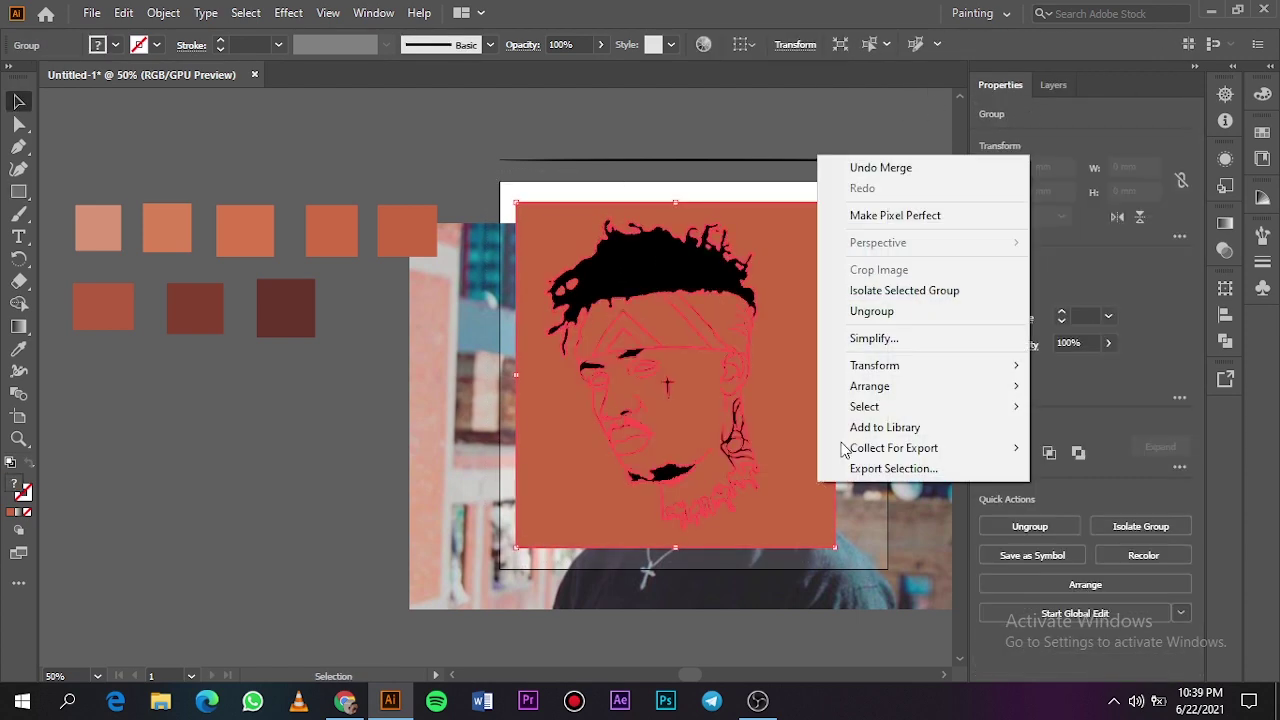
pyautogui.click(857, 296)
pyautogui.press('Delete')
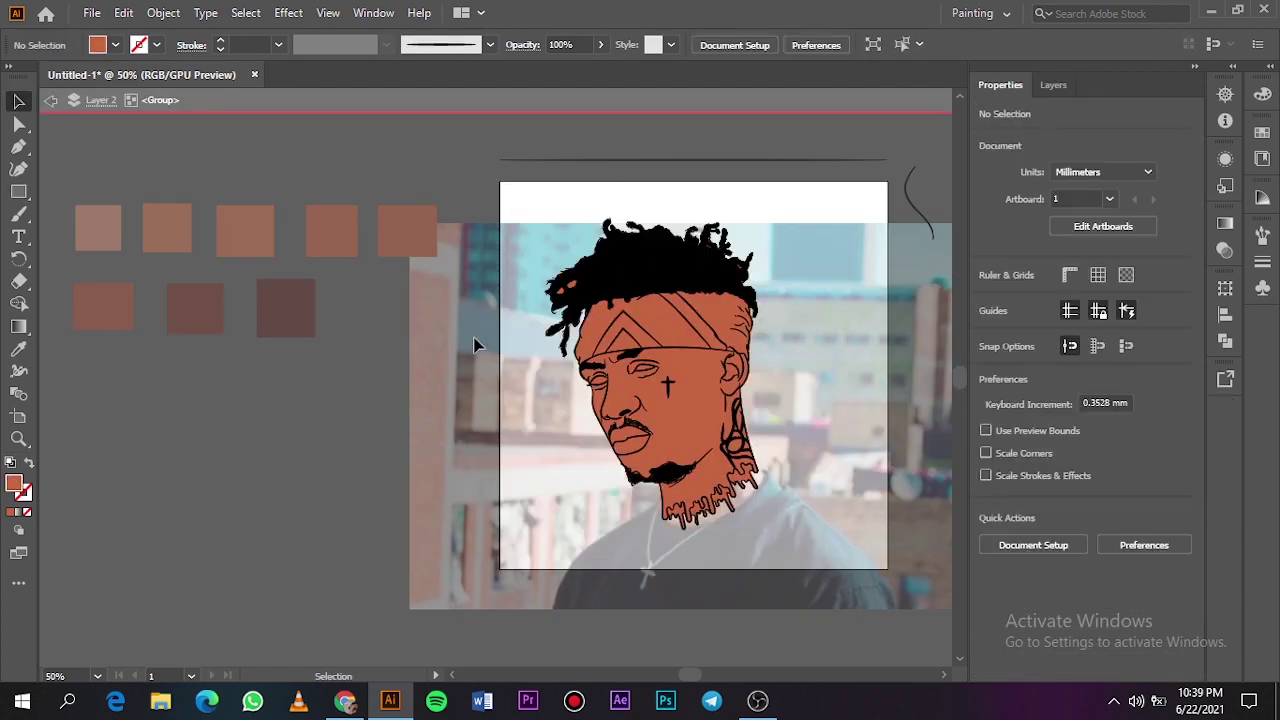
pyautogui.doubleClick(474, 340)
# Step: Examine the skin-colour fill around the dreadlocks and hide the photo layer
pyautogui.scroll(6, 566, 284)
pyautogui.scroll(-8, 622, 322)
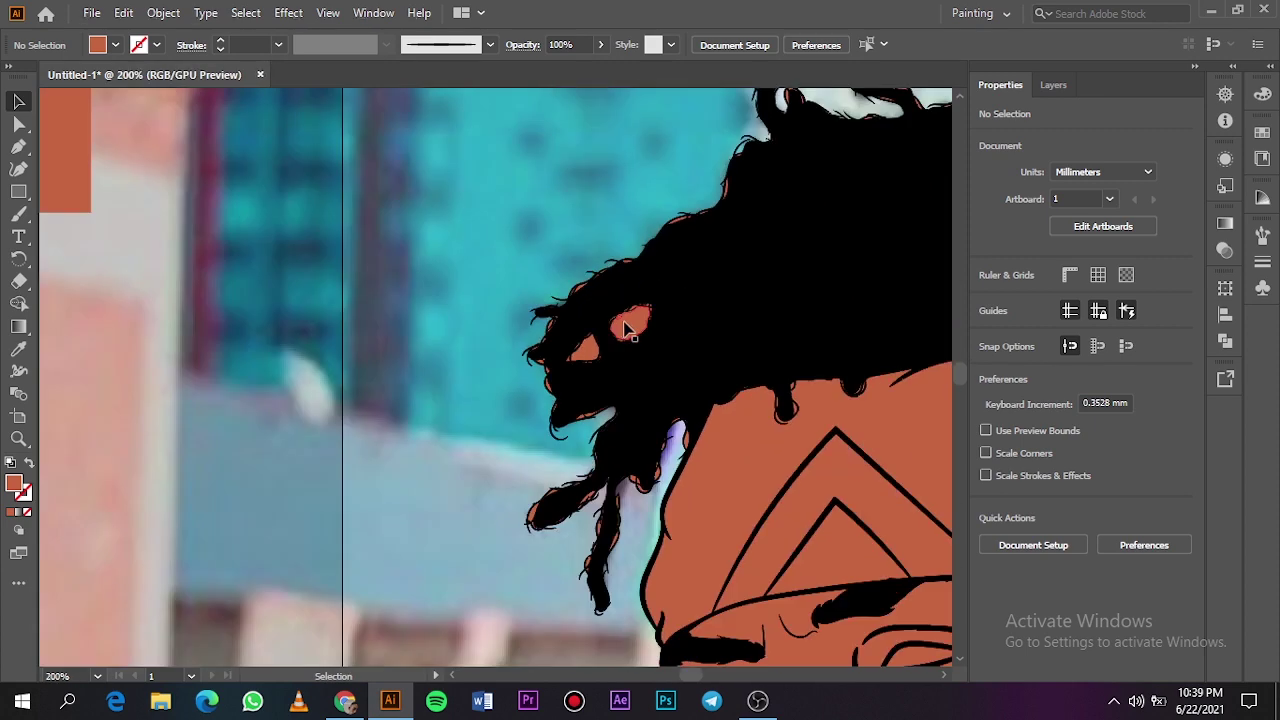
pyautogui.scroll(3, 626, 328)
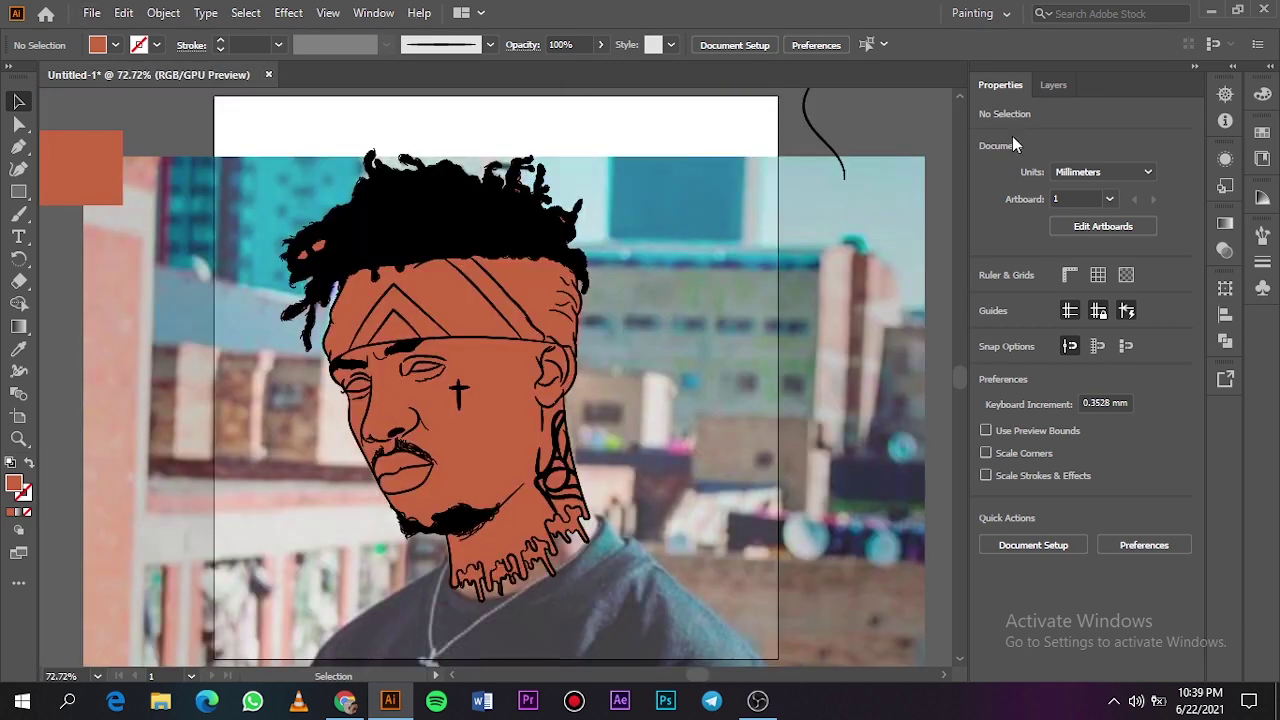
pyautogui.click(1054, 84)
pyautogui.click(984, 152)
pyautogui.scroll(2, 655, 329)
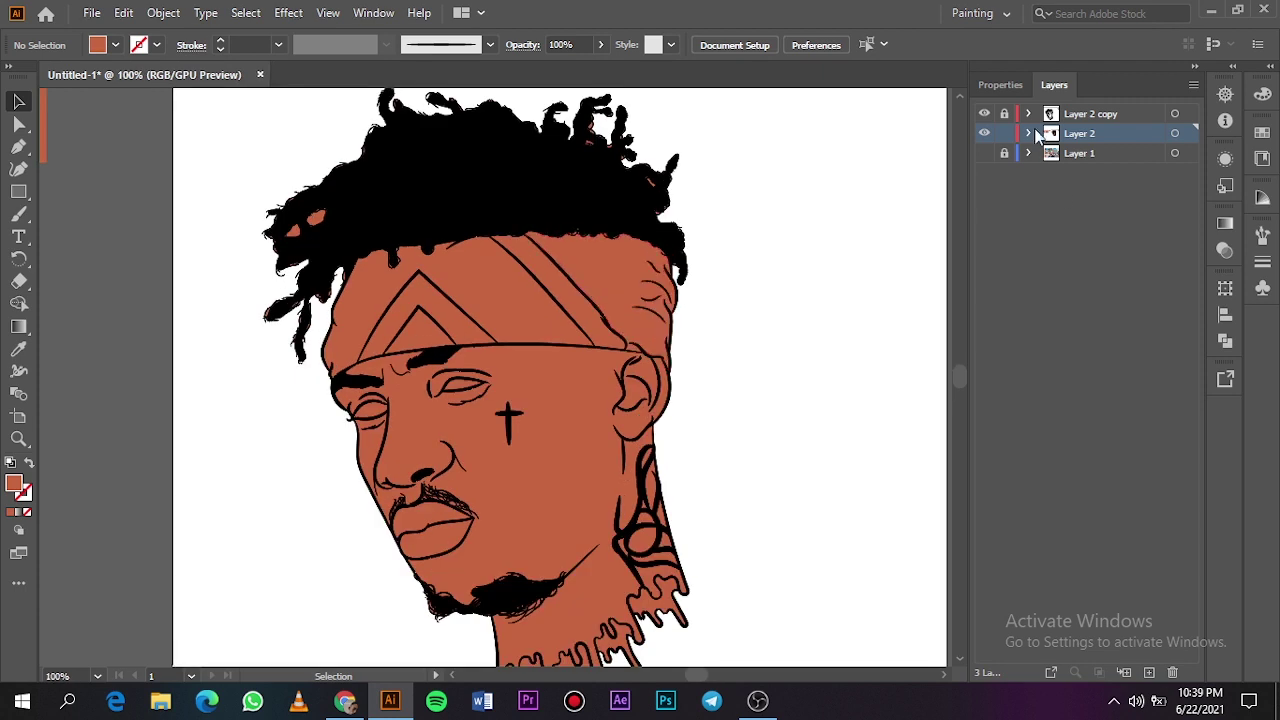
pyautogui.click(1028, 133)
pyautogui.click(1051, 172)
pyautogui.moveTo(1018, 590); pyautogui.dragTo(1012, 660)
pyautogui.moveTo(1195, 133)
pyautogui.mouseDown()
pyautogui.moveTo(1197, 194)
pyautogui.moveTo(1196, 108)
pyautogui.mouseUp()
pyautogui.click(1028, 133)
# Step: Delete the stray skin-colour pieces in the gaps and along the edges of the dreadlocks at the forehead side
pyautogui.press('a')
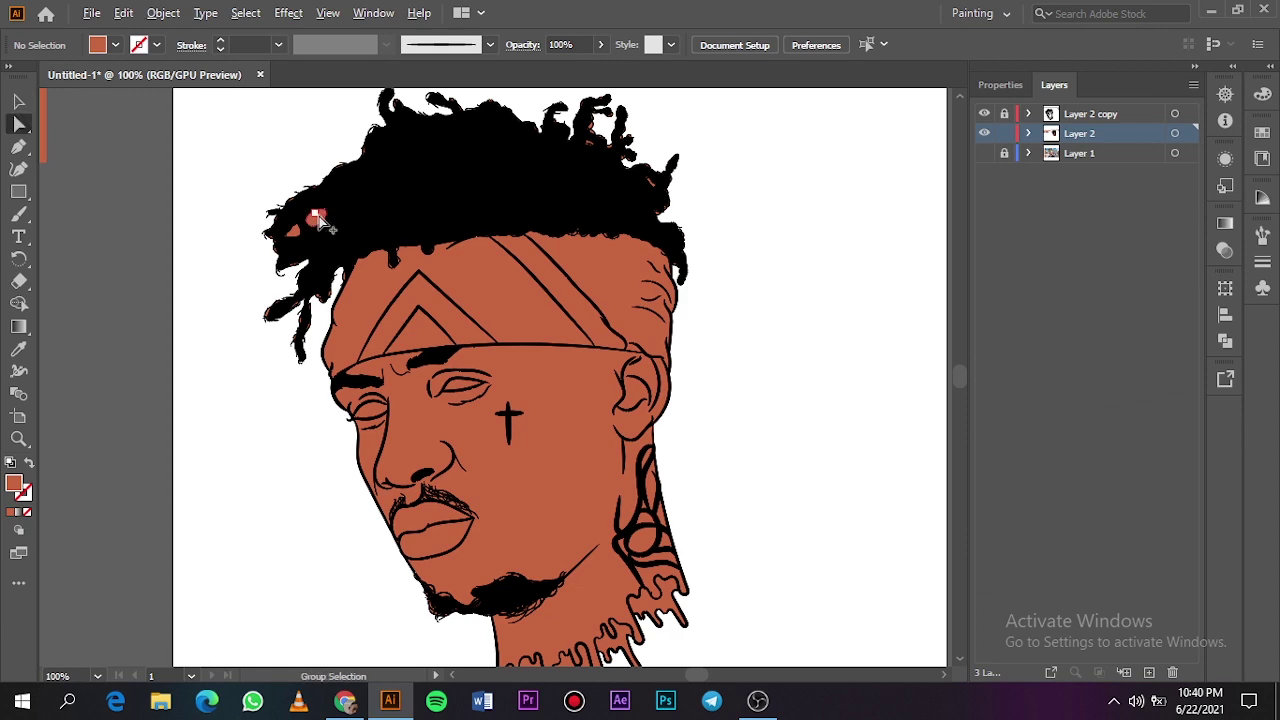
pyautogui.moveTo(238, 186); pyautogui.dragTo(317, 369)
pyautogui.press('Delete')
pyautogui.scroll(5, 318, 370)
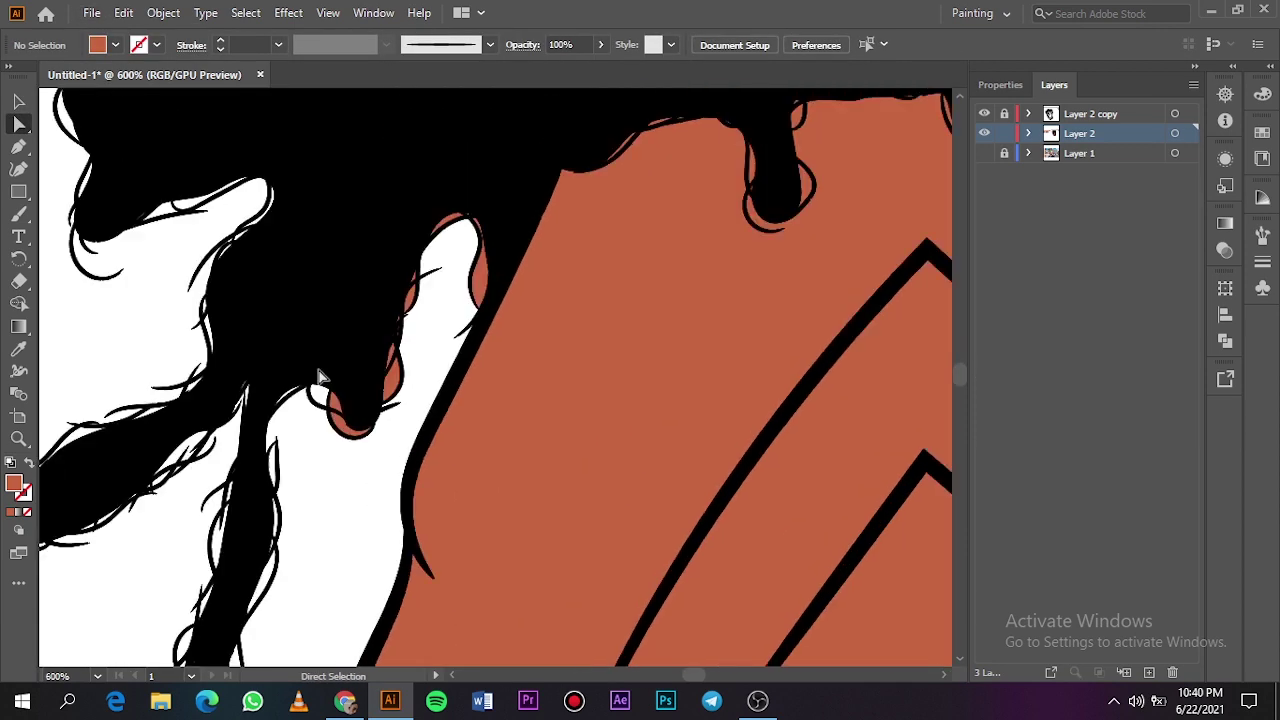
pyautogui.scroll(1, 318, 376)
pyautogui.moveTo(243, 212); pyautogui.dragTo(432, 508)
pyautogui.press('Delete')
pyautogui.moveTo(388, 267); pyautogui.dragTo(490, 379)
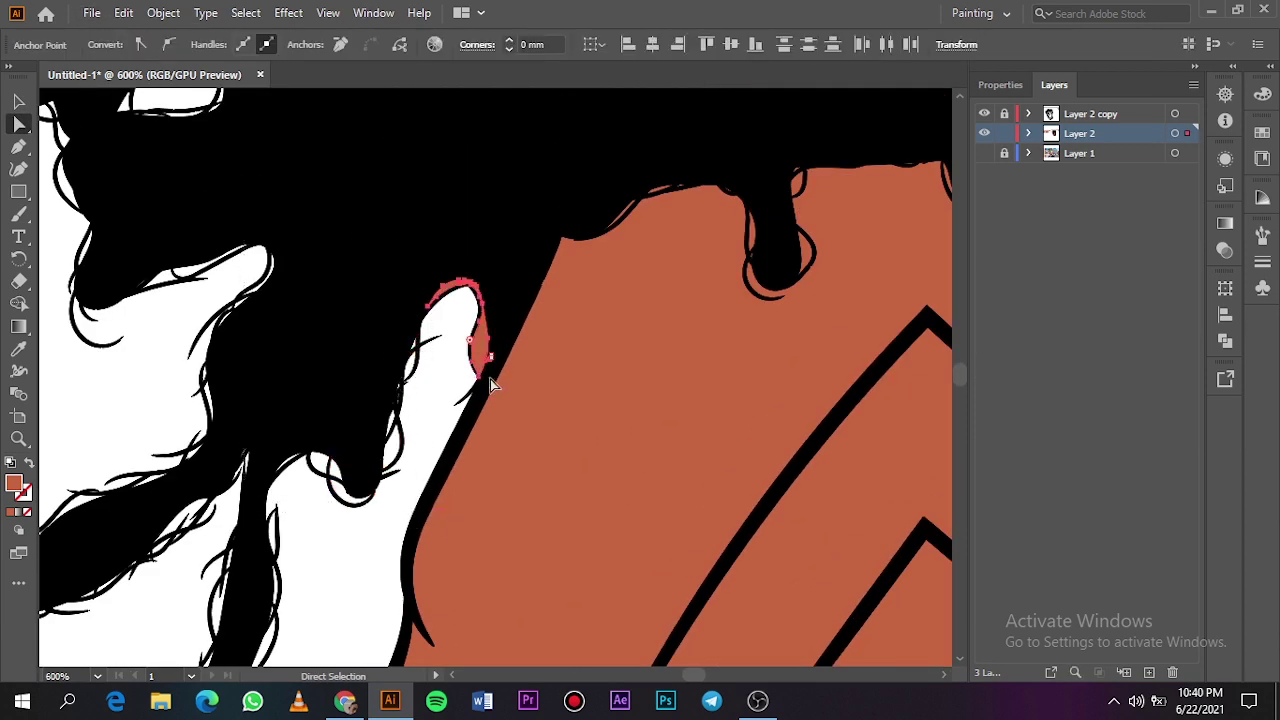
pyautogui.click(490, 379)
# Step: Delete the leftover skin-colour slivers along the upper outline of the hair
pyautogui.scroll(-3, 490, 379)
pyautogui.moveTo(357, 266); pyautogui.dragTo(506, 549)
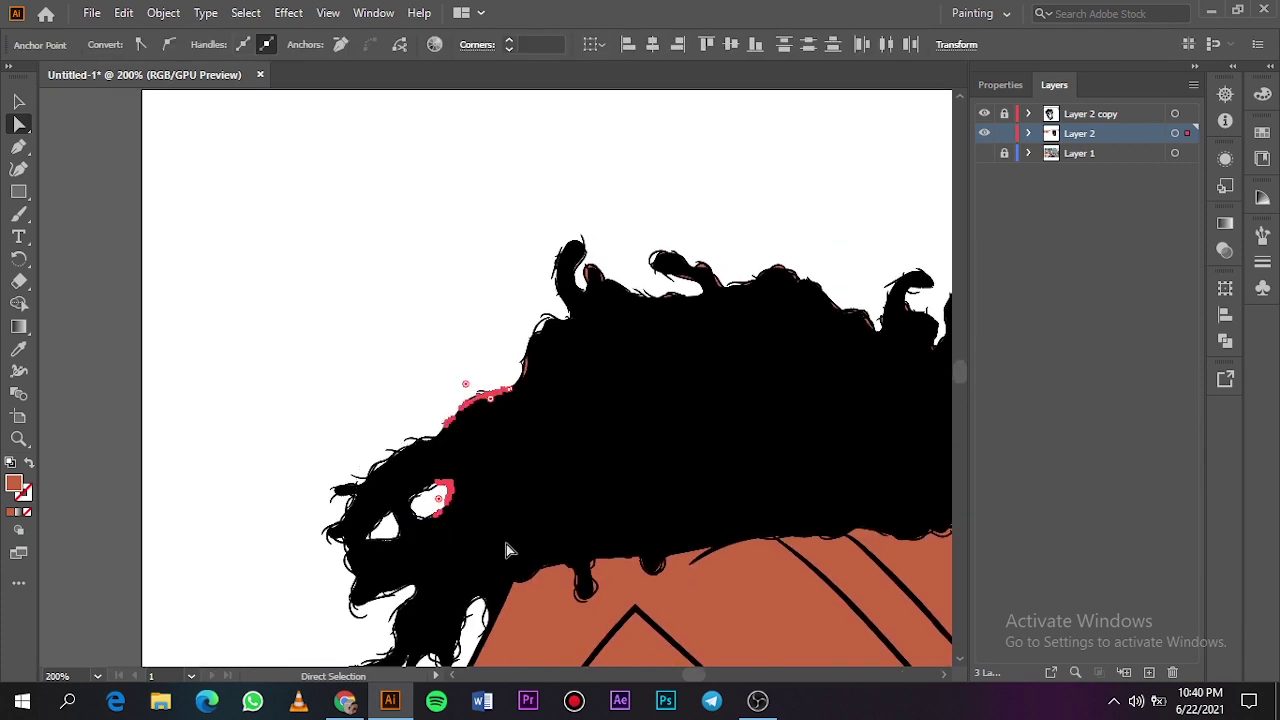
pyautogui.click(506, 549)
pyautogui.hscroll(3, 500, 416)
pyautogui.moveTo(146, 181); pyautogui.dragTo(906, 527)
pyautogui.click(906, 527)
# Step: Delete the skin-colour slivers around the dreadlock hanging at the back of the head and view the whole portrait
pyautogui.scroll(4, 906, 527)
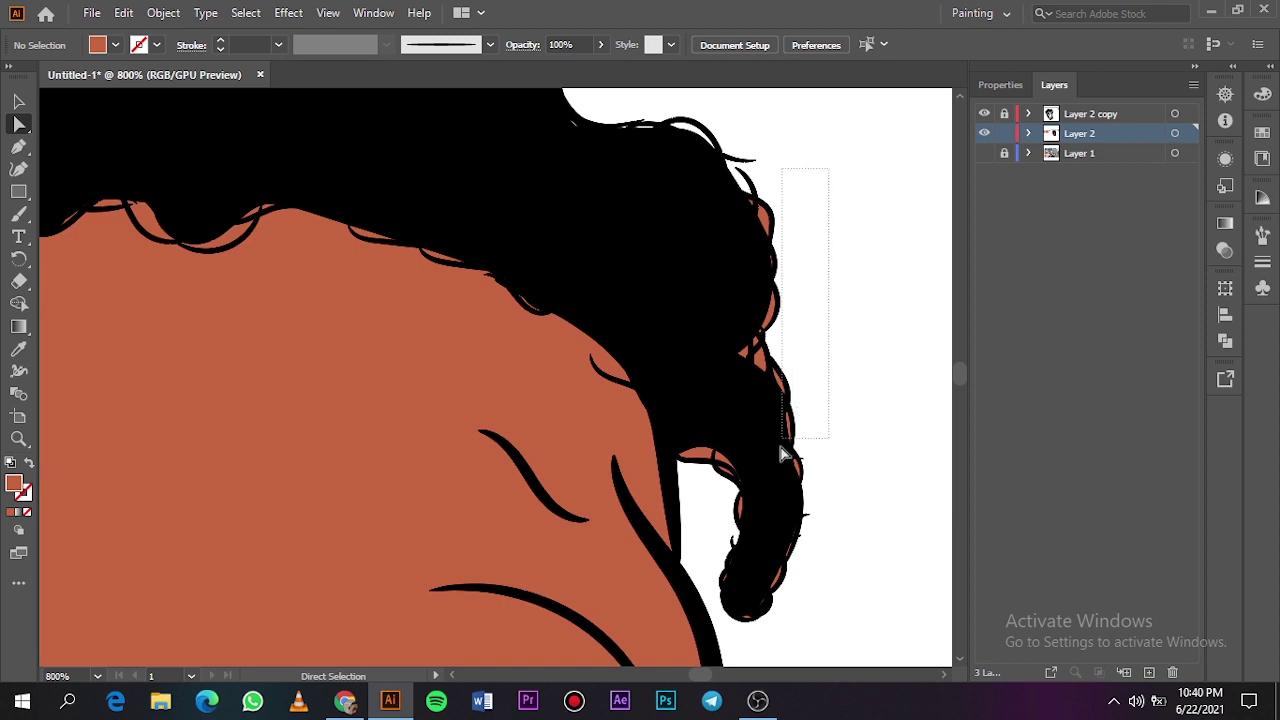
pyautogui.moveTo(781, 447); pyautogui.dragTo(703, 627)
pyautogui.press('Delete')
pyautogui.hotkey('ctrl', '0')
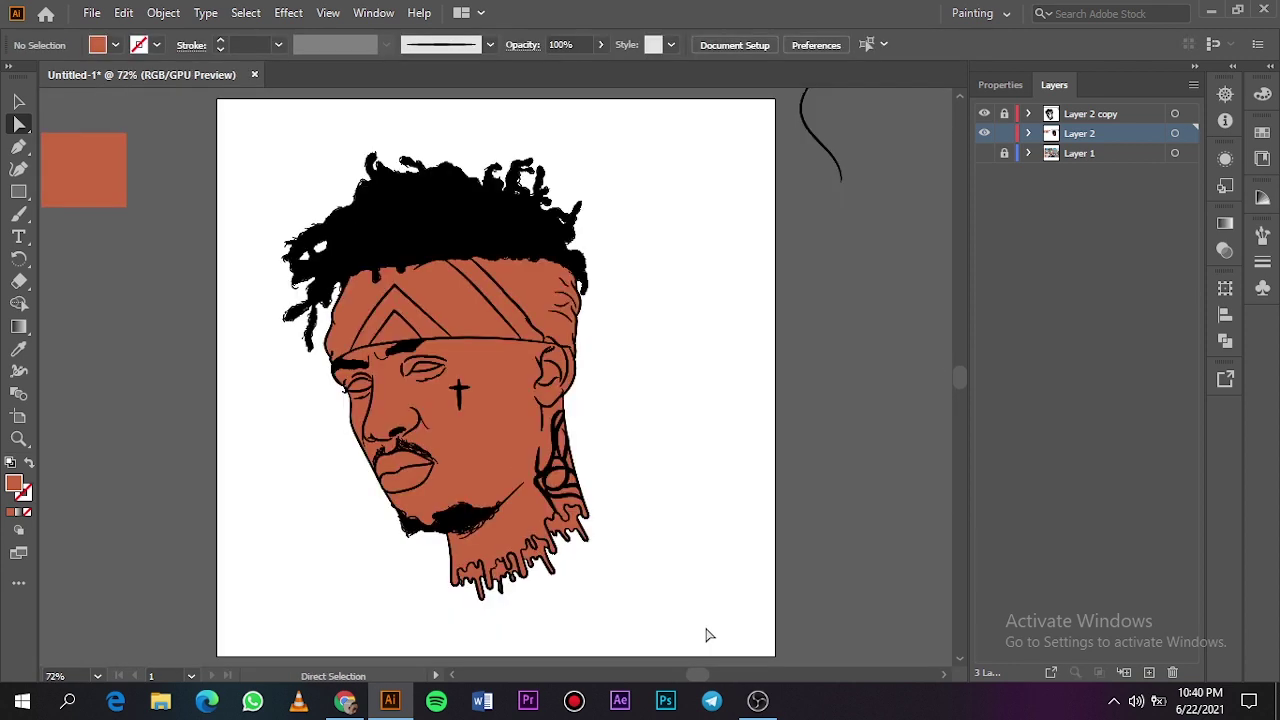
pyautogui.scroll(-2, 851, 151)
pyautogui.hscroll(-1, 851, 151)
pyautogui.press('v')
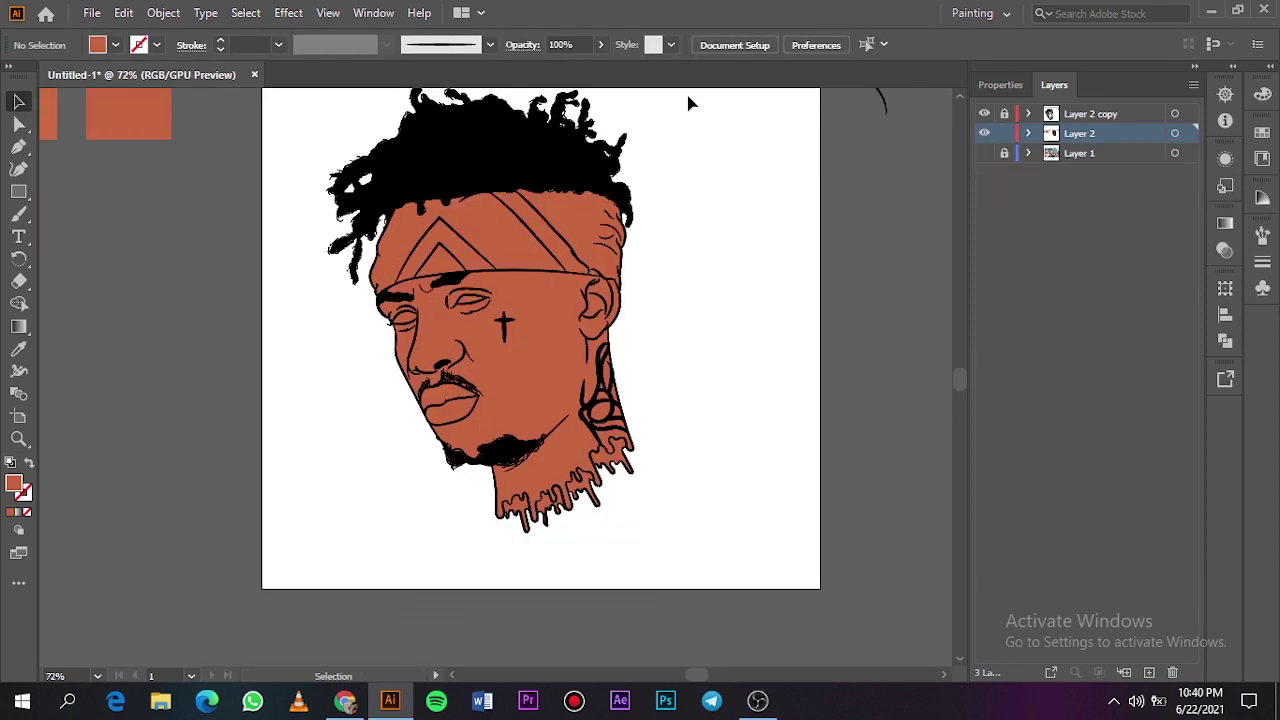
# Step: Fill the four dripping shapes along the cut edge of the neck with dark reddish brown
pyautogui.scroll(-1, 688, 103)
pyautogui.click(543, 459)
pyautogui.scroll(4, 543, 459)
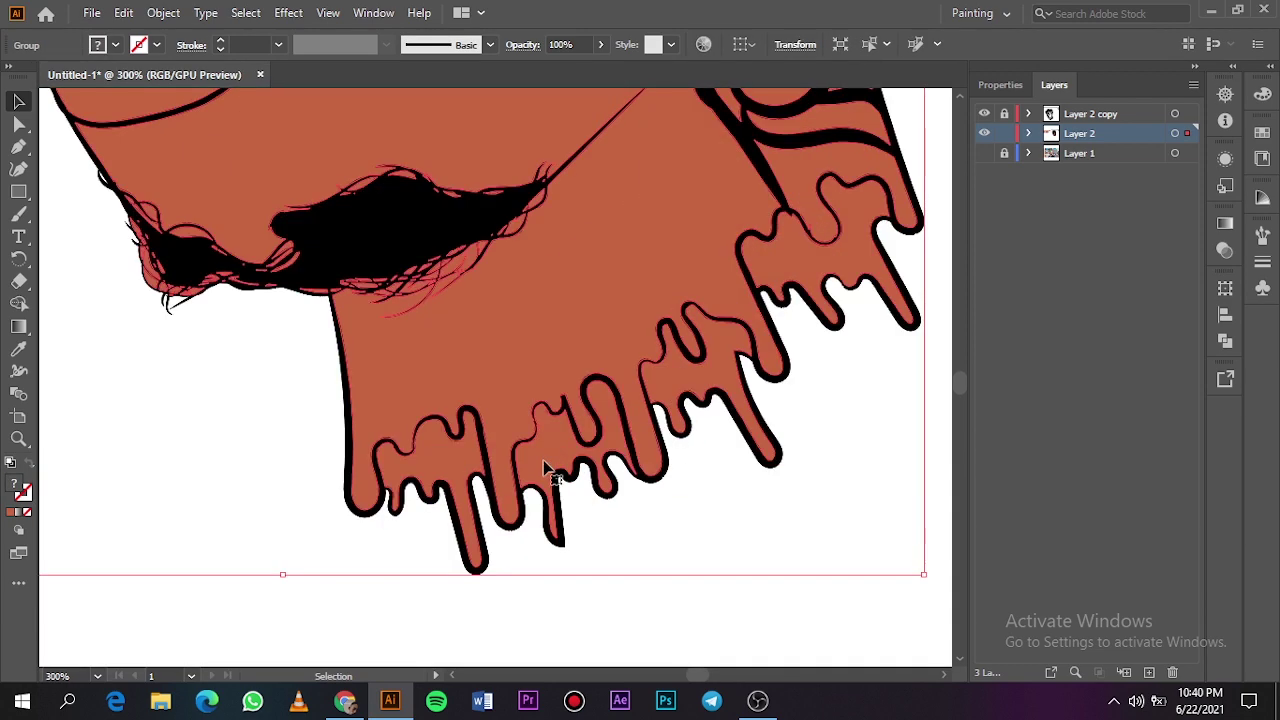
pyautogui.doubleClick(553, 476)
pyautogui.keyDown('shift'); pyautogui.click(700, 372); pyautogui.keyUp('shift')
pyautogui.keyDown('shift'); pyautogui.click(785, 278); pyautogui.keyUp('shift')
pyautogui.keyDown('shift'); pyautogui.click(426, 470); pyautogui.keyUp('shift')
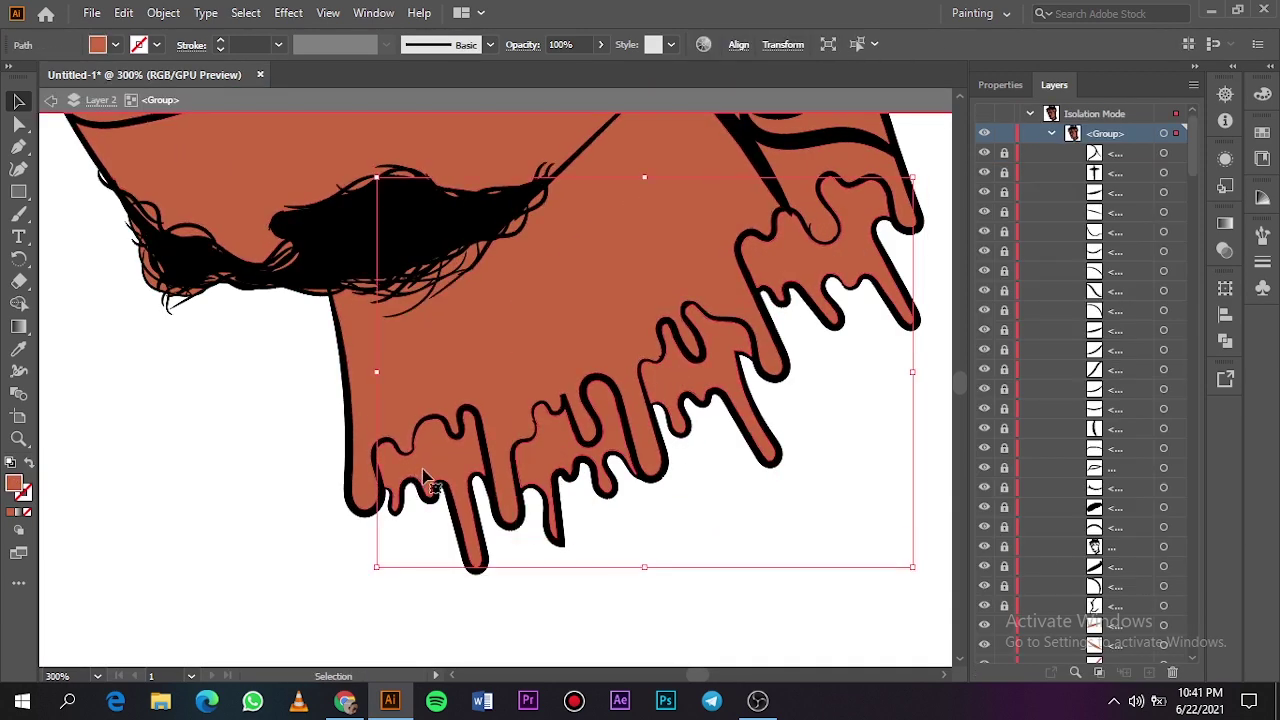
pyautogui.press('i')
pyautogui.doubleClick(20, 490)
pyautogui.click(903, 266)
pyautogui.click(1166, 106)
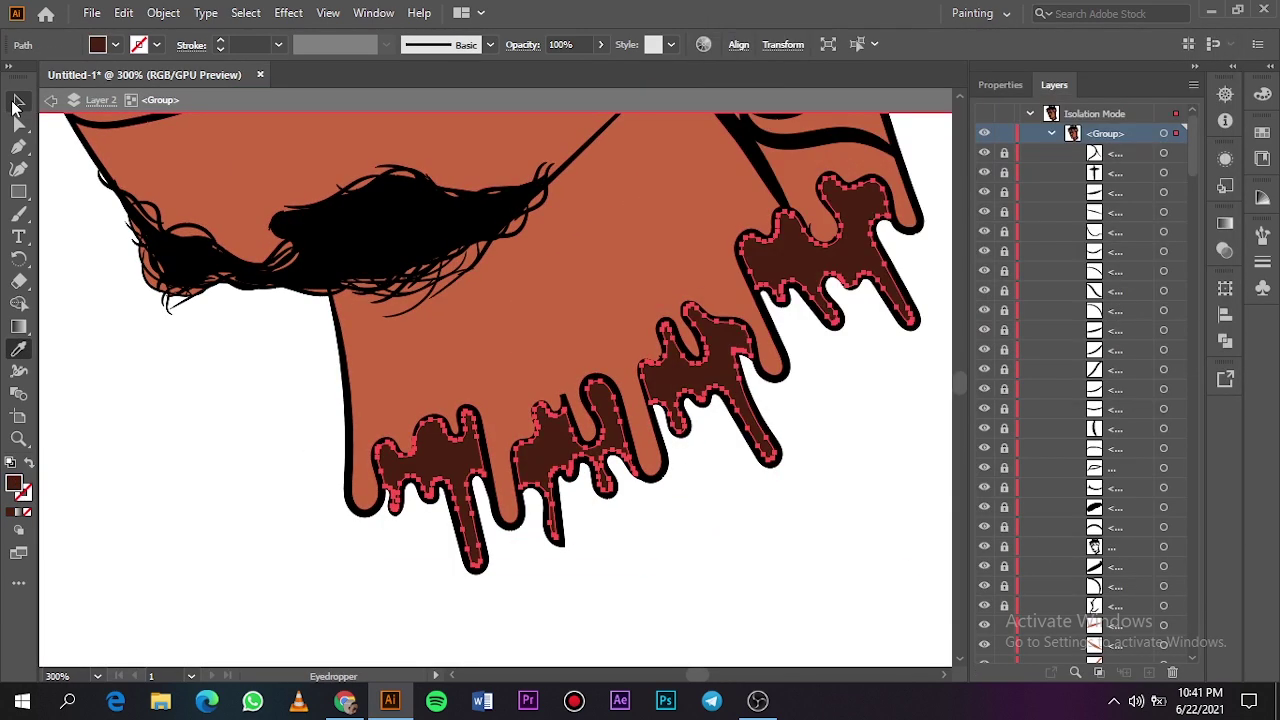
pyautogui.press('a')
pyautogui.click(155, 402)
pyautogui.press('v')
pyautogui.hotkey('ctrl', '0')
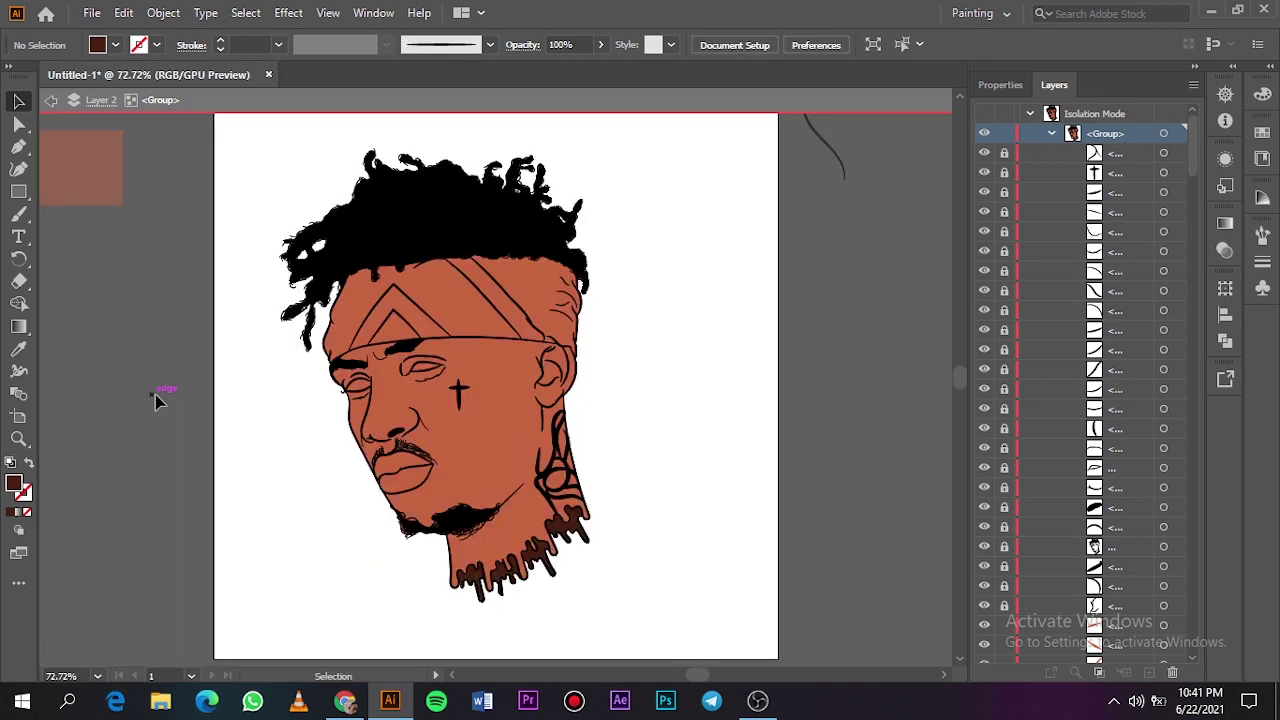
# Step: Fill both eye shapes with a magenta-purple colour
pyautogui.scroll(5, 302, 487)
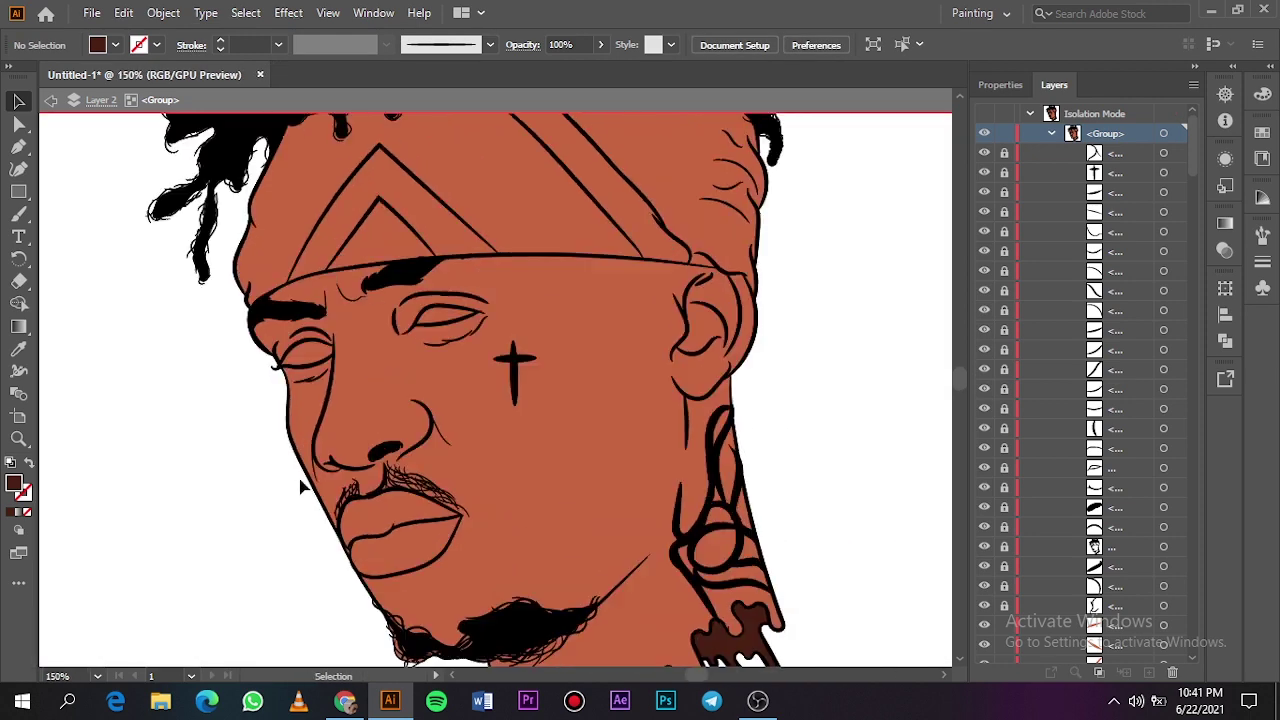
pyautogui.click(312, 435)
pyautogui.scroll(2, 310, 430)
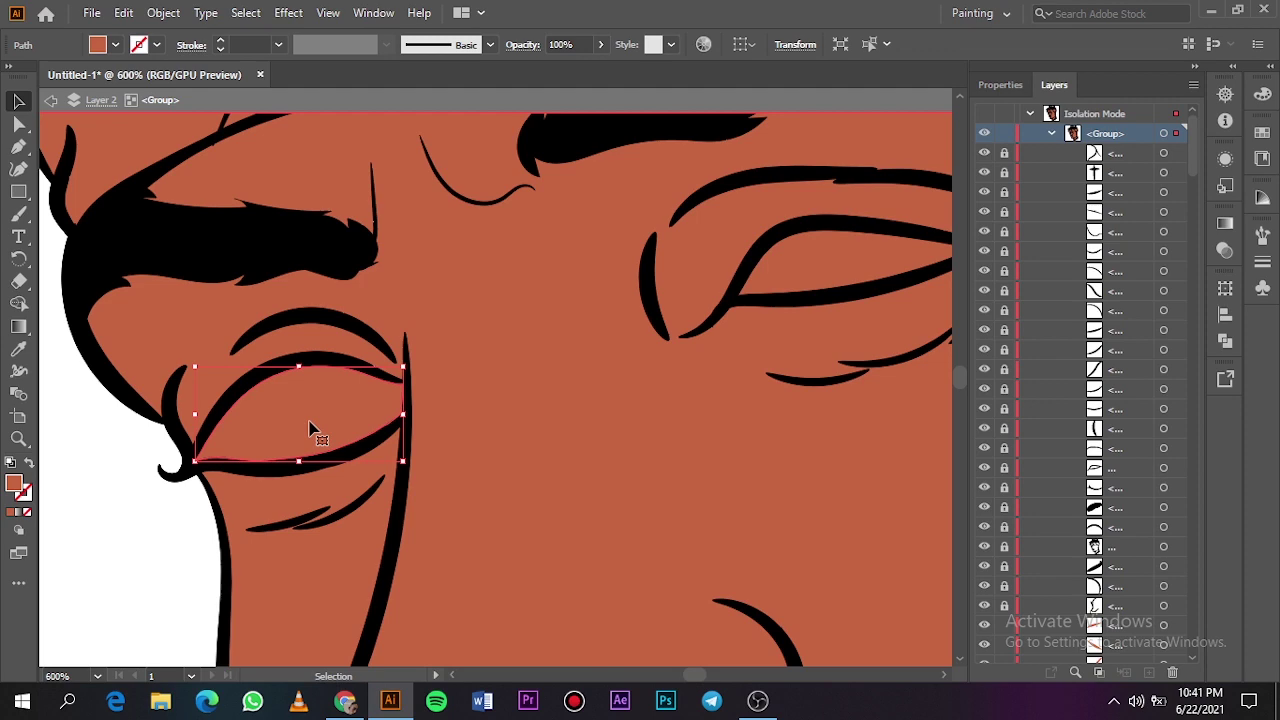
pyautogui.keyDown('shift'); pyautogui.click(805, 266); pyautogui.keyUp('shift')
pyautogui.doubleClick(16, 487)
pyautogui.moveTo(991, 162); pyautogui.dragTo(990, 121)
pyautogui.moveTo(880, 152); pyautogui.dragTo(891, 189)
pyautogui.click(1168, 106)
pyautogui.click(147, 528)
pyautogui.hotkey('ctrl', '0')
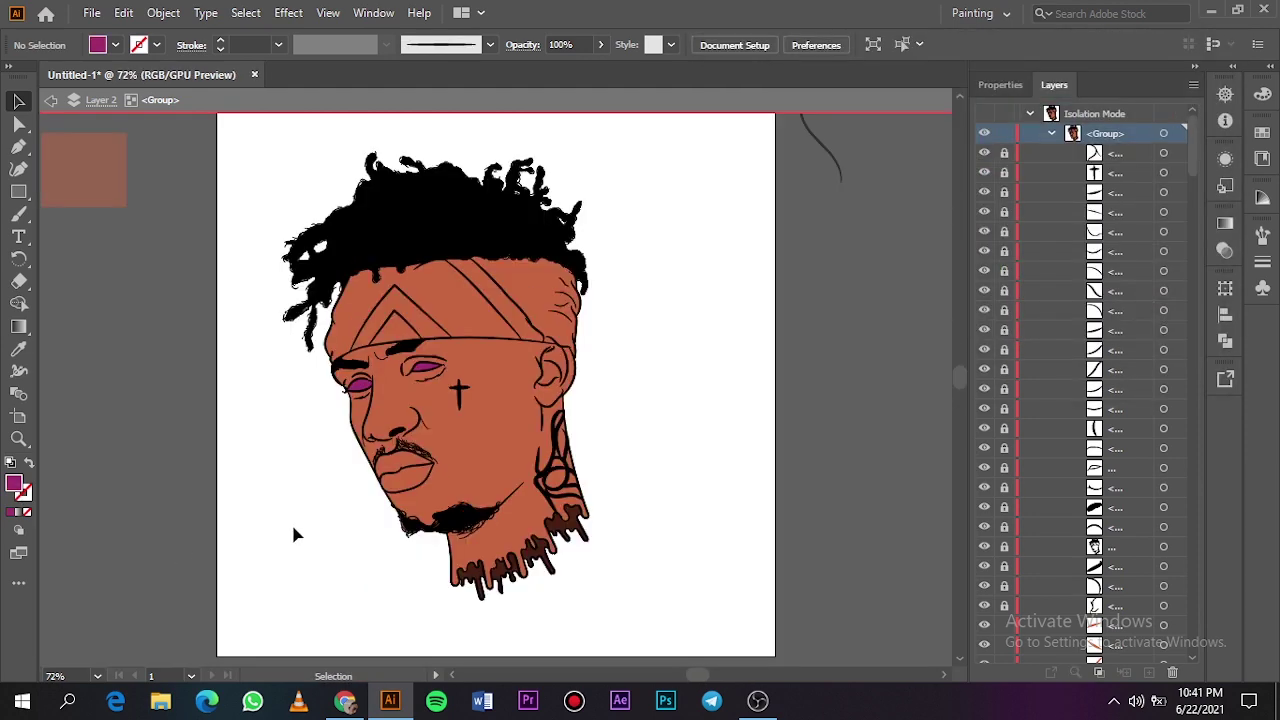
# Step: Delete the leftover skin-colour slivers among the beard strands along the chin outline
pyautogui.scroll(2, 400, 491)
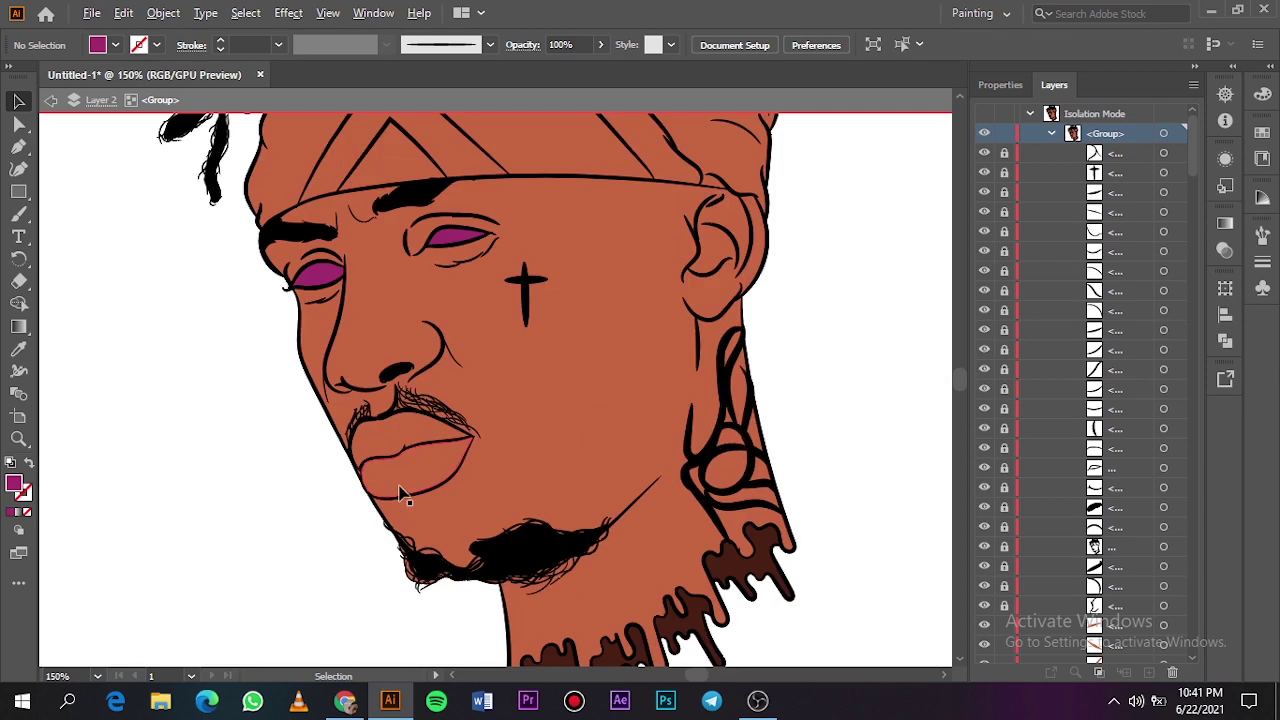
pyautogui.scroll(5, 400, 491)
pyautogui.press('a')
pyautogui.press('Delete')
pyautogui.moveTo(324, 418); pyautogui.dragTo(891, 443)
pyautogui.press('Delete')
pyautogui.press('Delete')
pyautogui.click(407, 418)
pyautogui.moveTo(356, 302); pyautogui.dragTo(436, 420)
pyautogui.press('Delete')
pyautogui.hotkey('ctrl', '-')
pyautogui.hotkey('ctrl', '0')
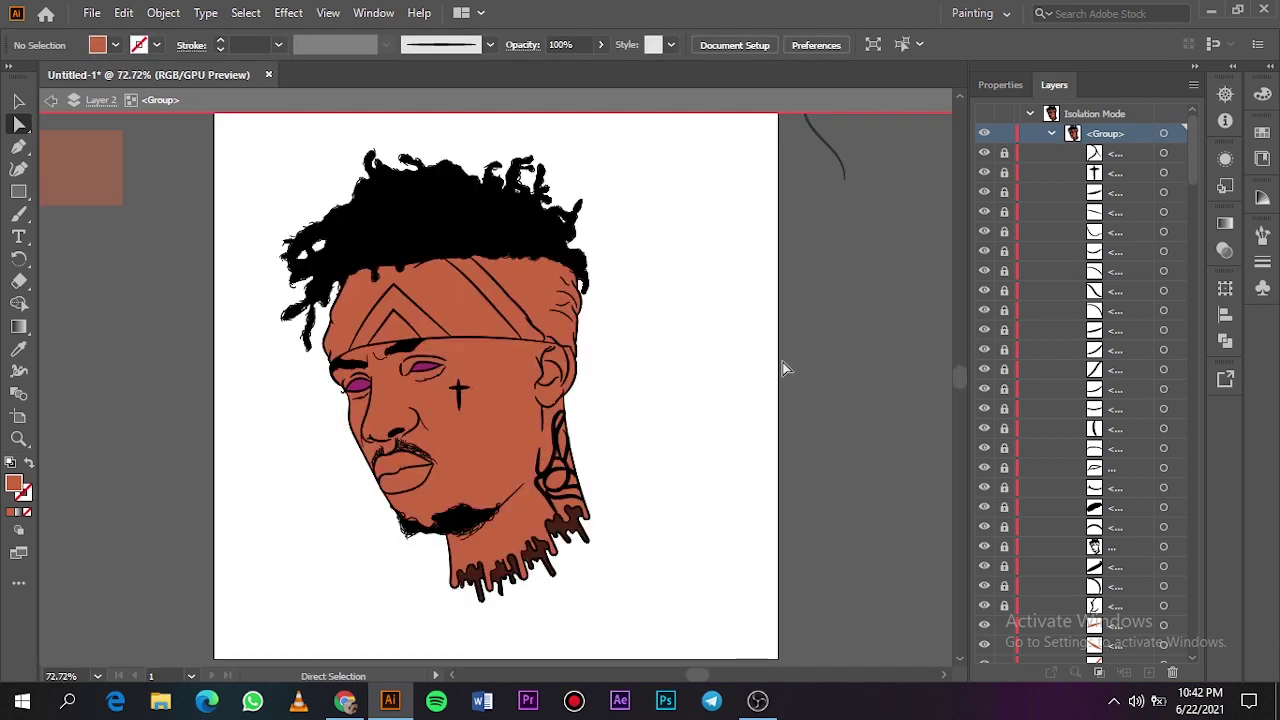
# Step: Compare the lip shapes with the photo by temporarily showing it without the colour fills
pyautogui.hscroll(-6, 781, 368)
pyautogui.scroll(1, 775, 366)
pyautogui.scroll(-4, 775, 366)
pyautogui.press('v')
pyautogui.scroll(4, 644, 389)
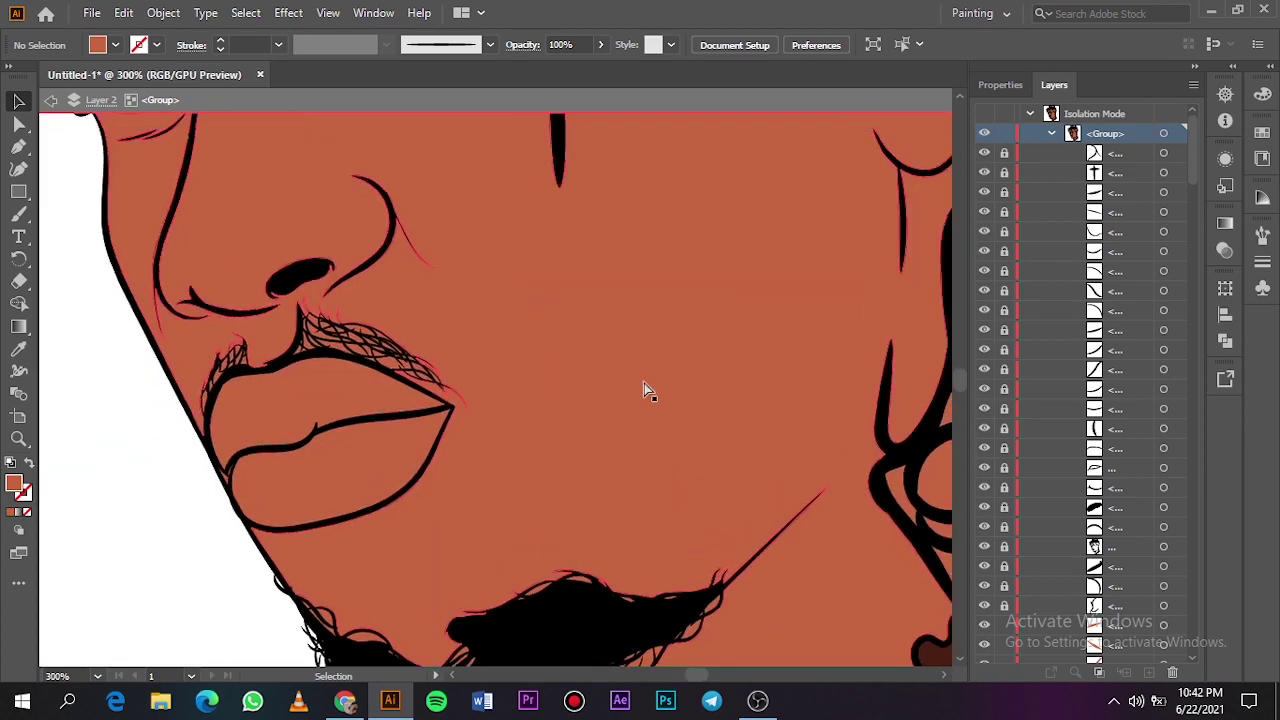
pyautogui.hscroll(-8, 646, 390)
pyautogui.scroll(-2, 644, 389)
pyautogui.scroll(1, 646, 388)
pyautogui.click(474, 447)
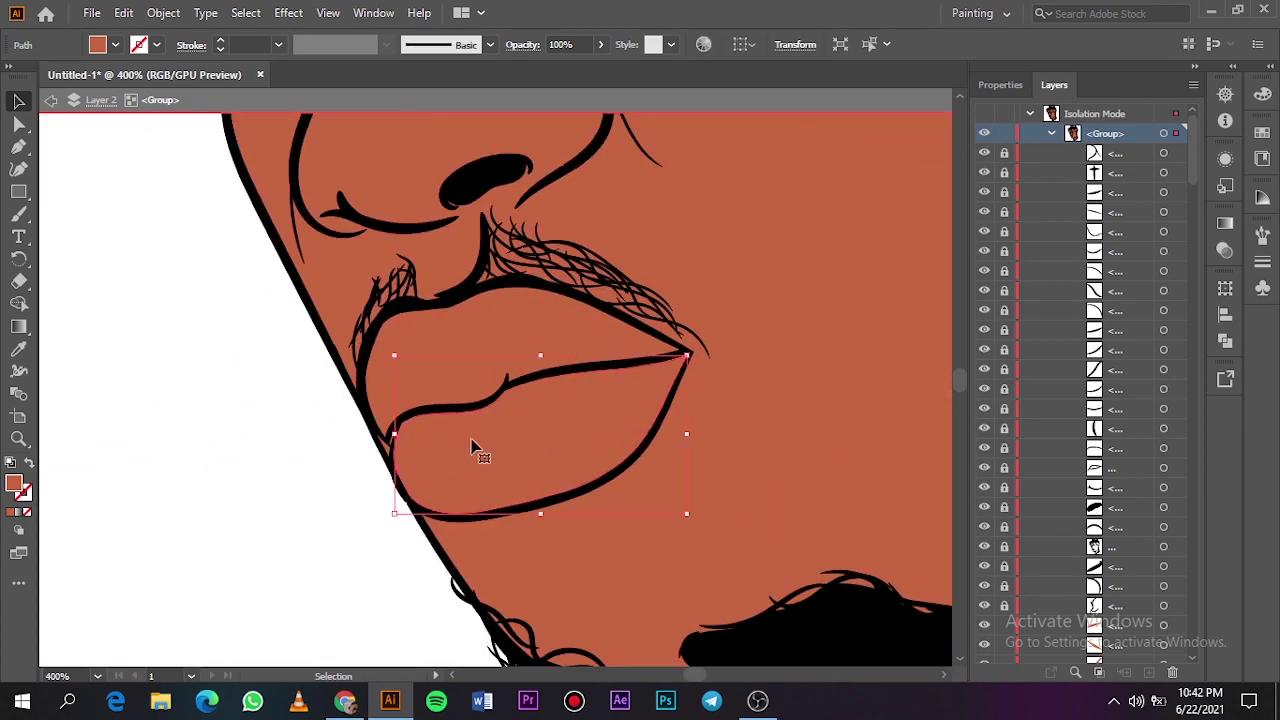
pyautogui.press('Escape')
pyautogui.click(984, 133)
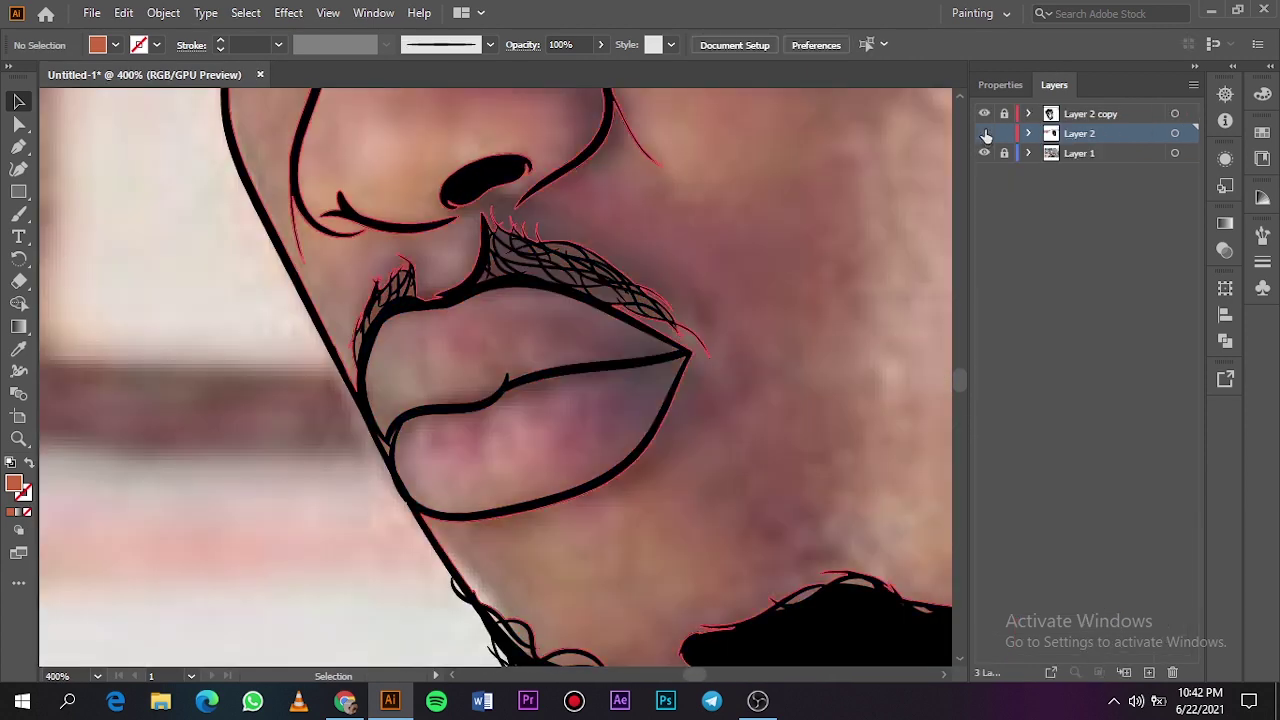
pyautogui.click(984, 133)
pyautogui.click(984, 152)
# Step: Fill the lower lip with a muted red
pyautogui.doubleClick(437, 450)
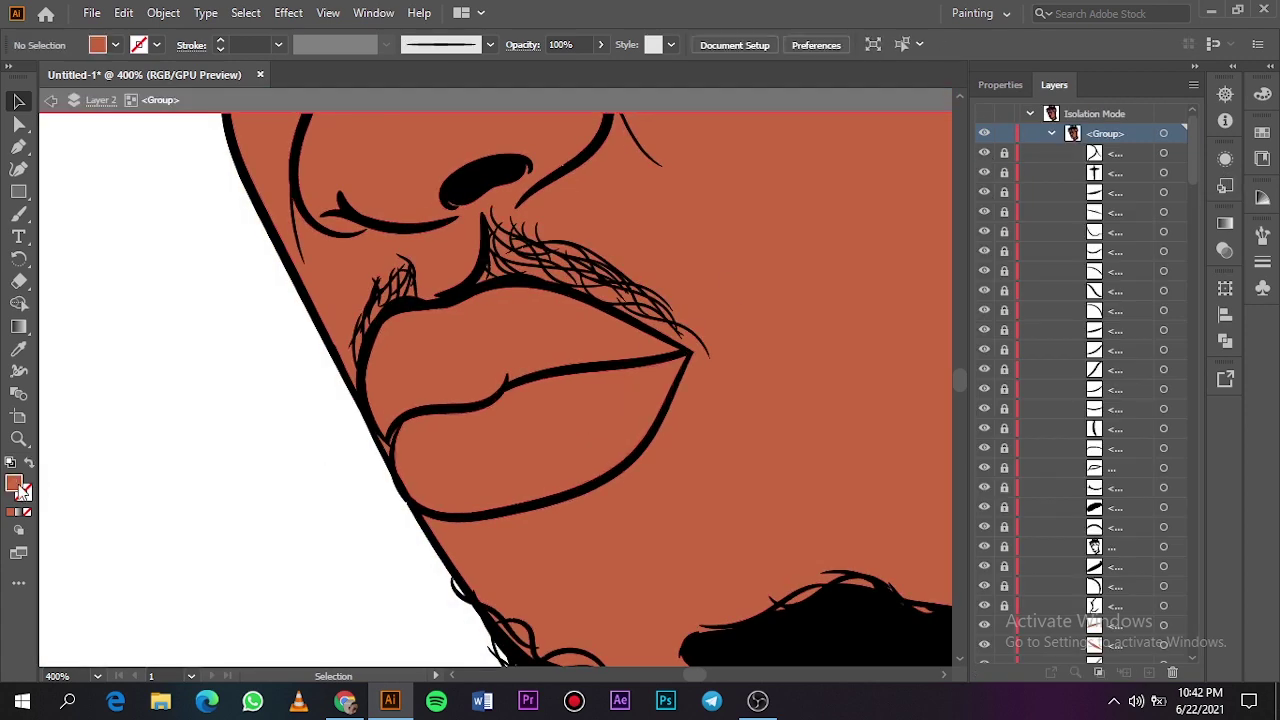
pyautogui.doubleClick(16, 488)
pyautogui.click(884, 162)
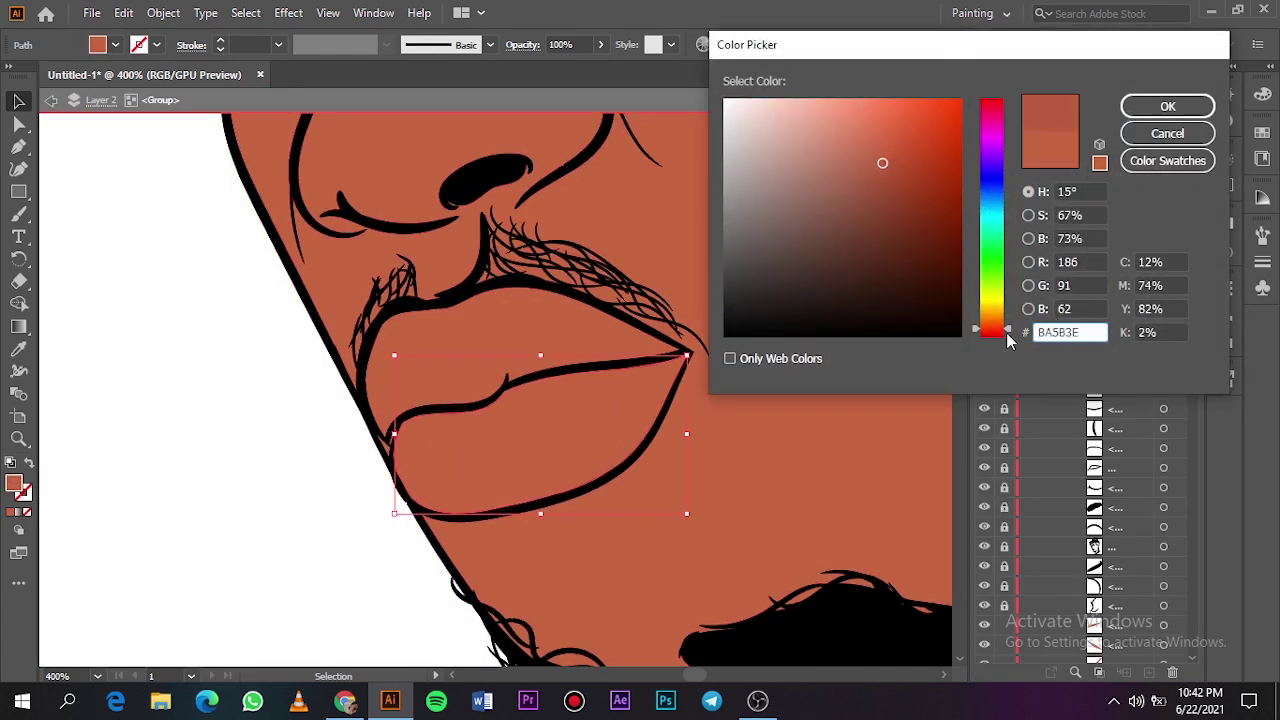
pyautogui.moveTo(1006, 336); pyautogui.dragTo(1006, 330)
pyautogui.click(1175, 110)
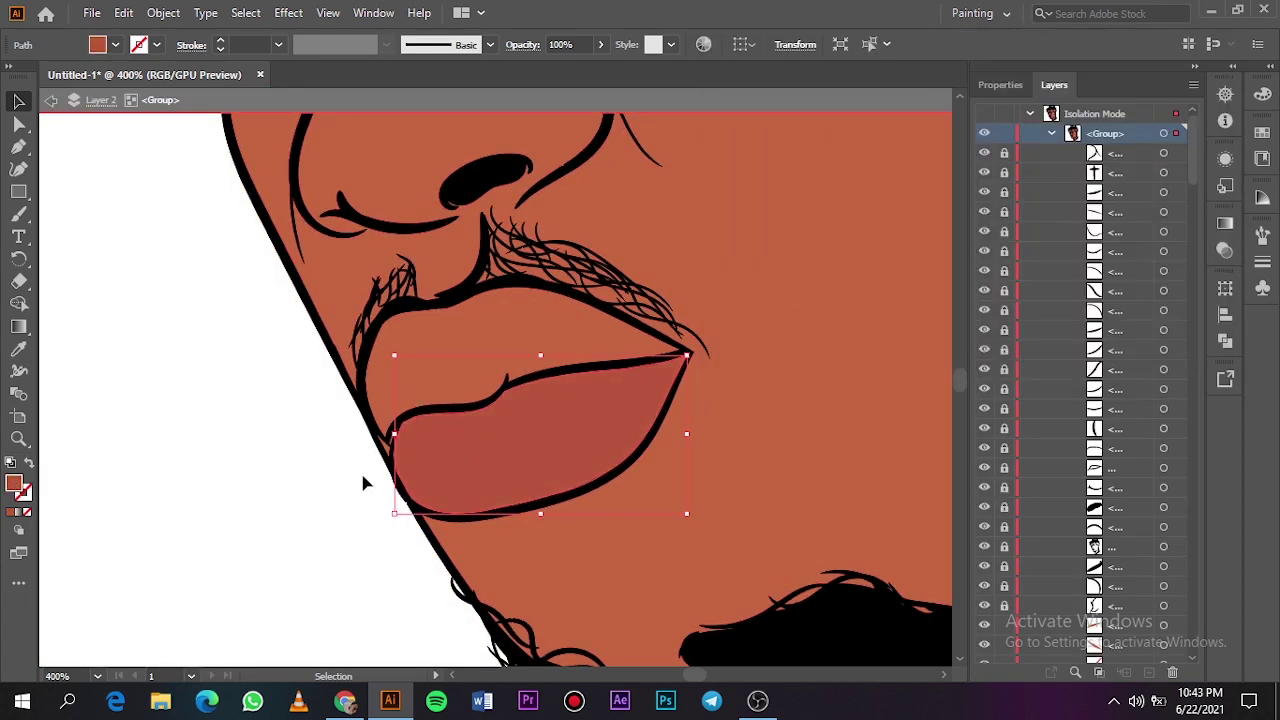
pyautogui.doubleClick(14, 484)
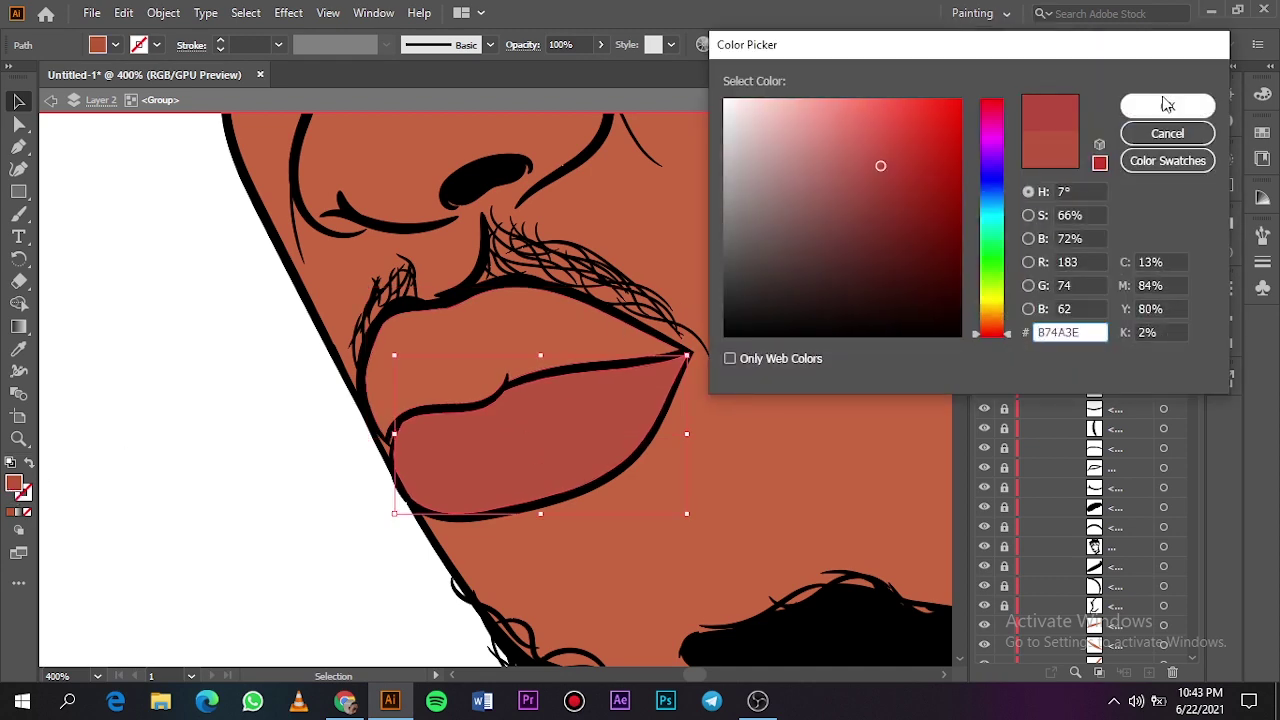
pyautogui.click(1167, 106)
# Step: Fill the upper lip with a dark reddish brown
pyautogui.click(420, 320)
pyautogui.doubleClick(14, 484)
pyautogui.click(893, 244)
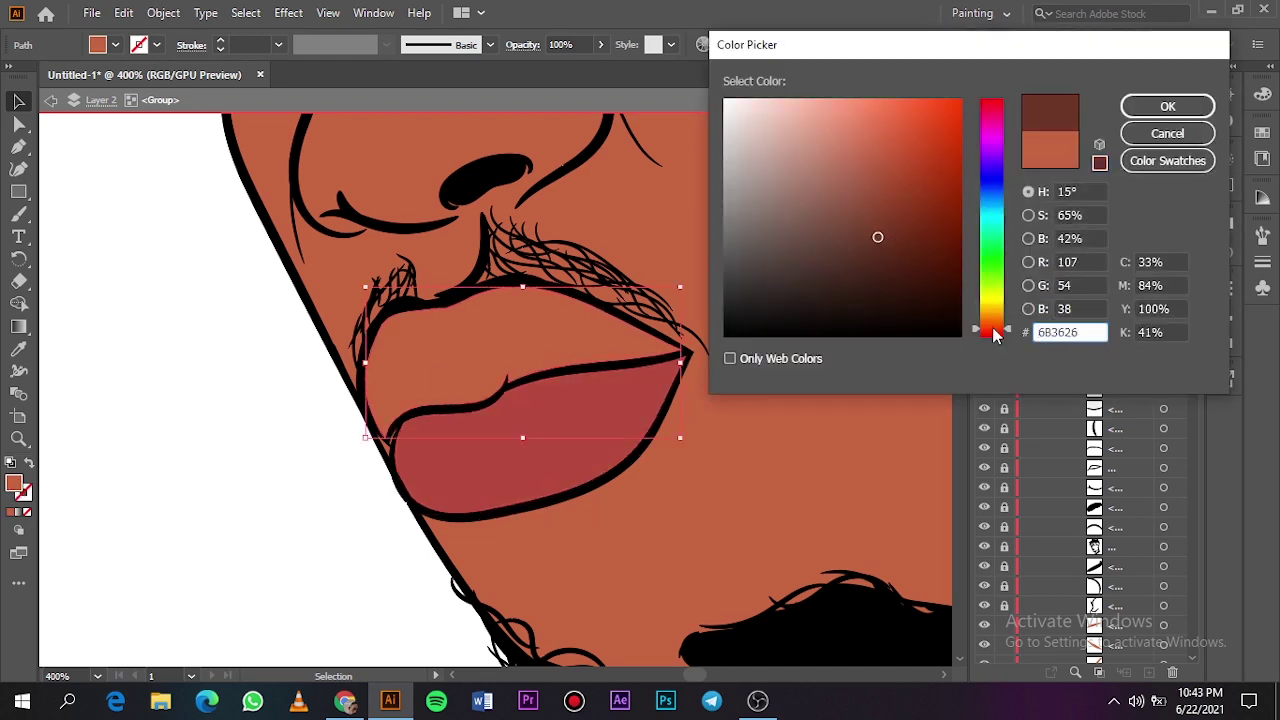
pyautogui.click(1167, 106)
pyautogui.click(240, 497)
pyautogui.hotkey('ctrl', '0')
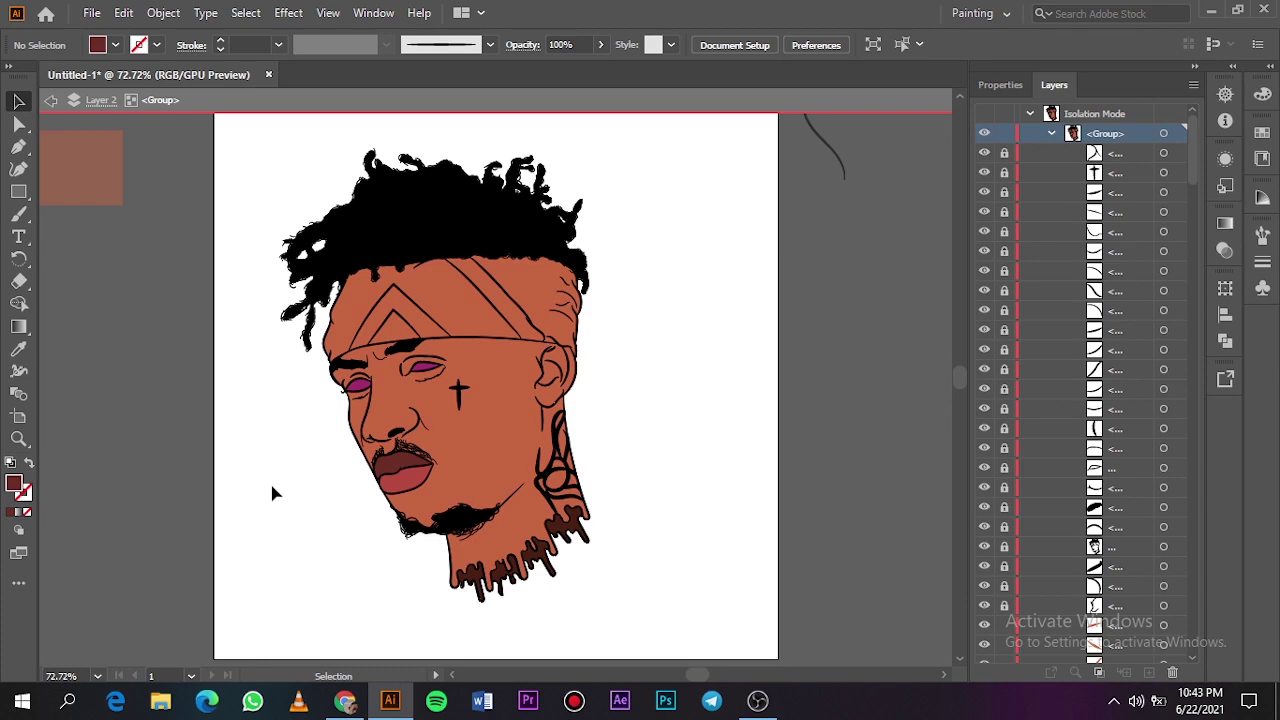
# Step: Show the photo layer and check the headband colours against it with the colour fills hidden
pyautogui.scroll(2, 447, 330)
pyautogui.scroll(1, 445, 326)
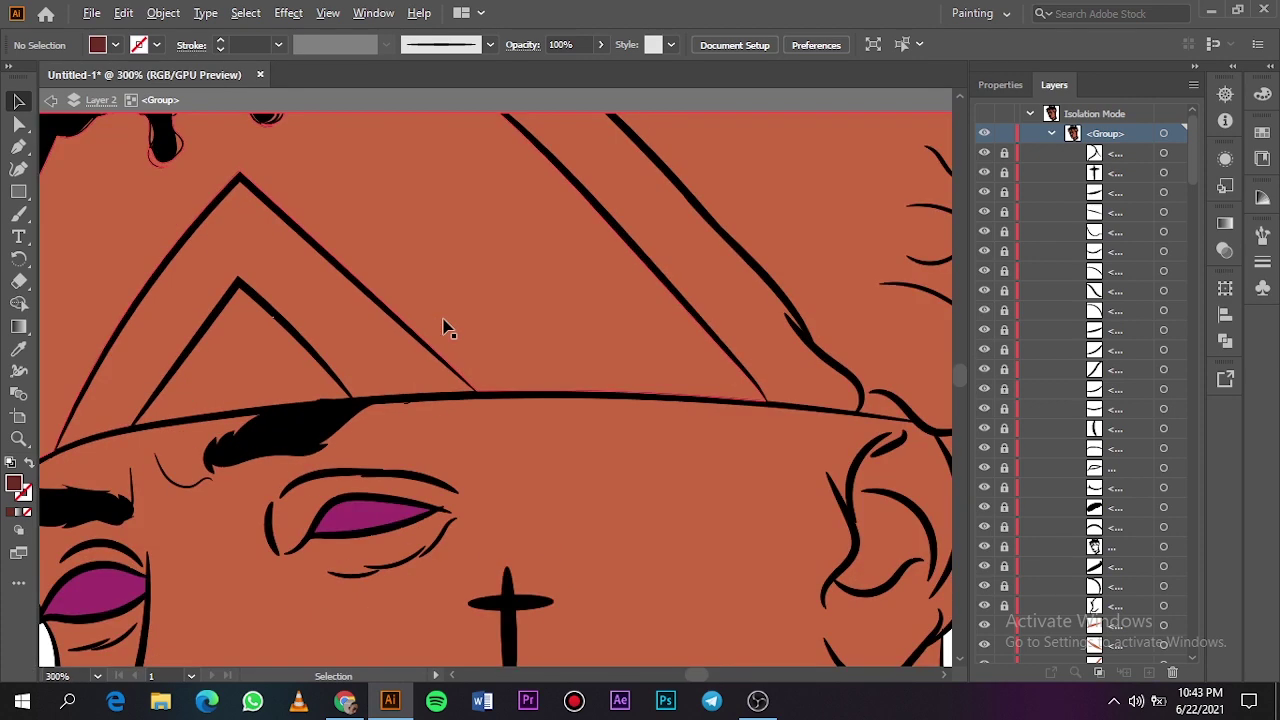
pyautogui.doubleClick(889, 323)
pyautogui.click(984, 133)
pyautogui.click(984, 153)
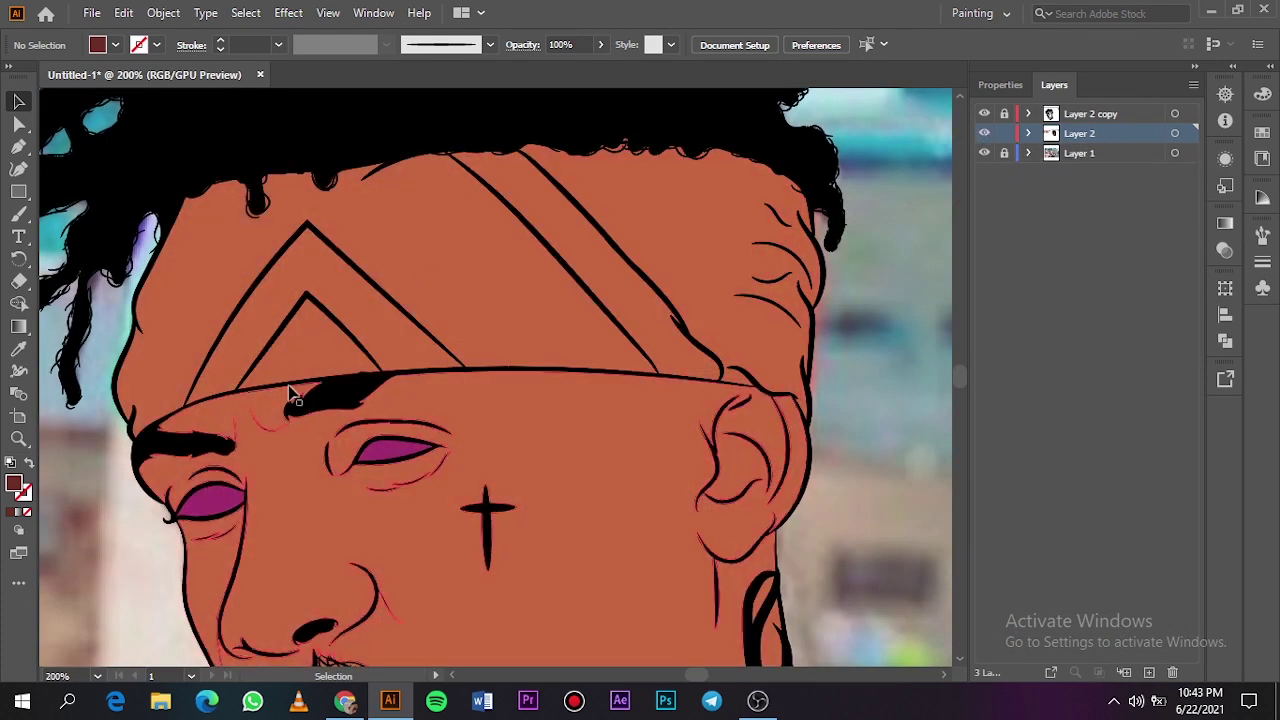
pyautogui.click(984, 153)
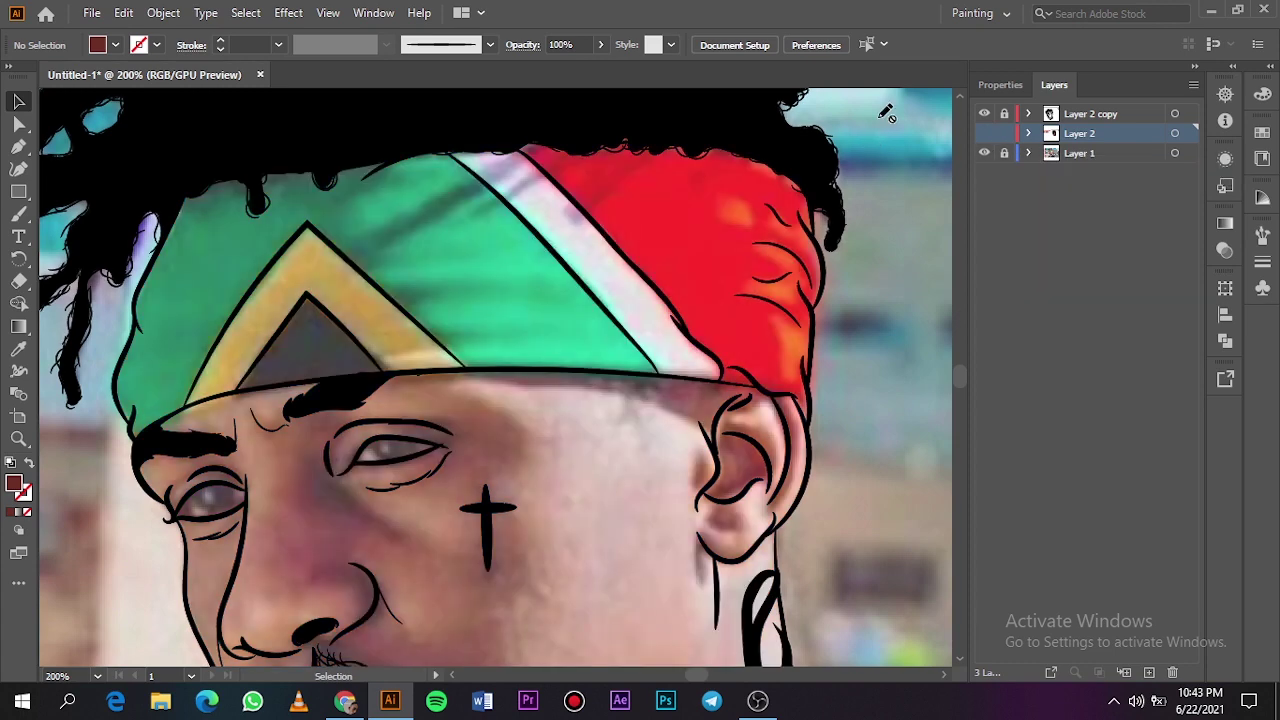
pyautogui.click(984, 133)
pyautogui.click(984, 133)
pyautogui.click(984, 133)
# Step: Fill the small inner triangle of the headband with near-black #141414
pyautogui.doubleClick(312, 334)
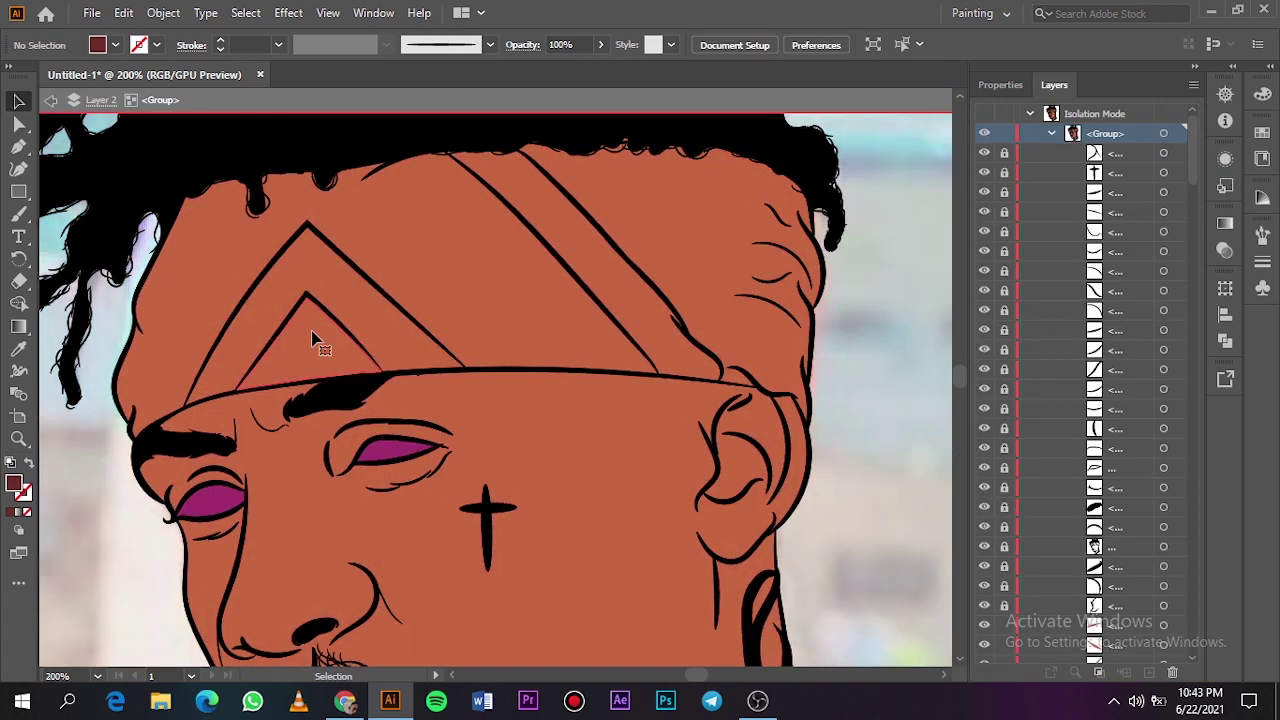
pyautogui.click(312, 334)
pyautogui.doubleClick(14, 484)
pyautogui.click(723, 316)
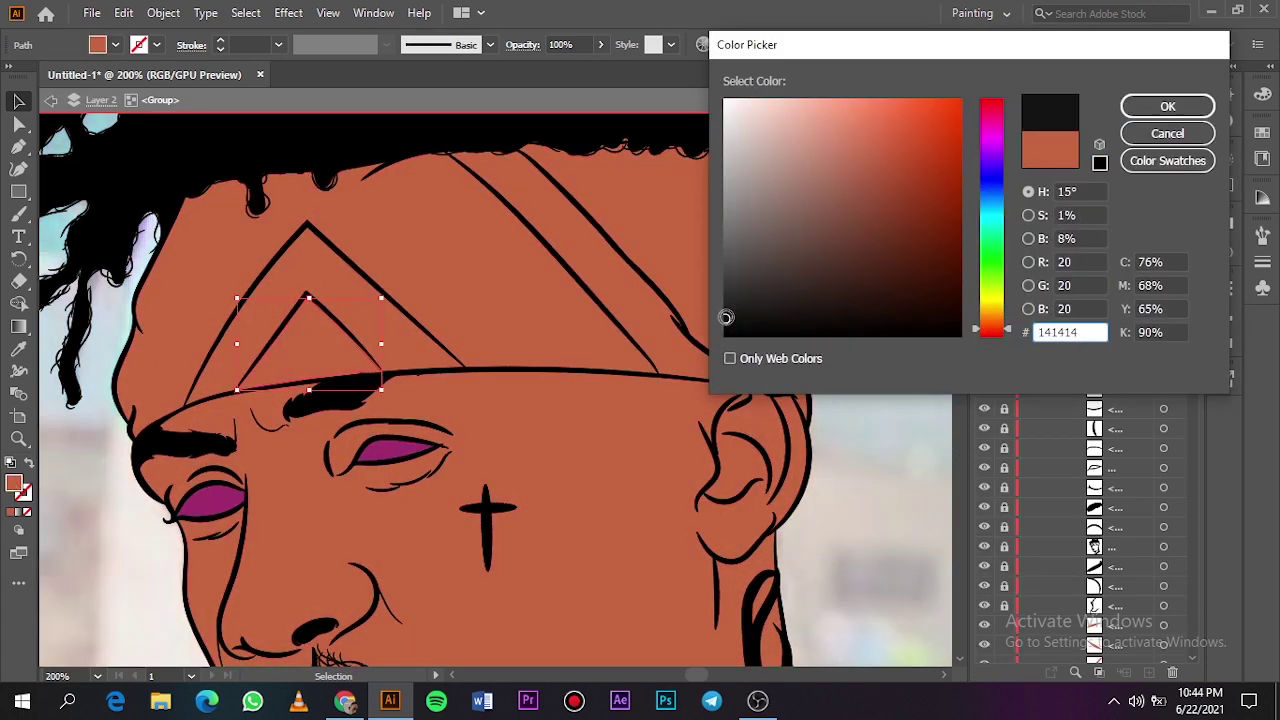
pyautogui.click(1160, 106)
# Step: Fill the V-shaped band around the black triangle with gold #CE9C2C
pyautogui.click(395, 320)
pyautogui.doubleClick(14, 484)
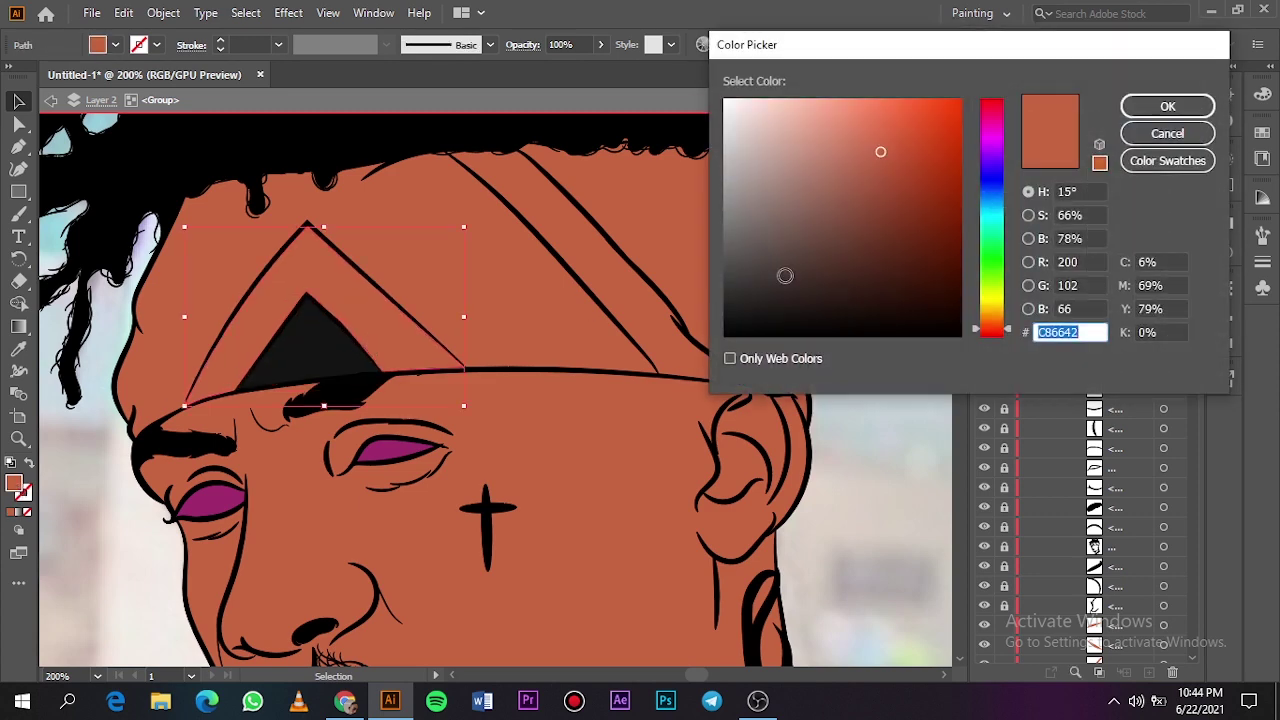
pyautogui.moveTo(995, 326); pyautogui.dragTo(995, 320)
pyautogui.click(1168, 106)
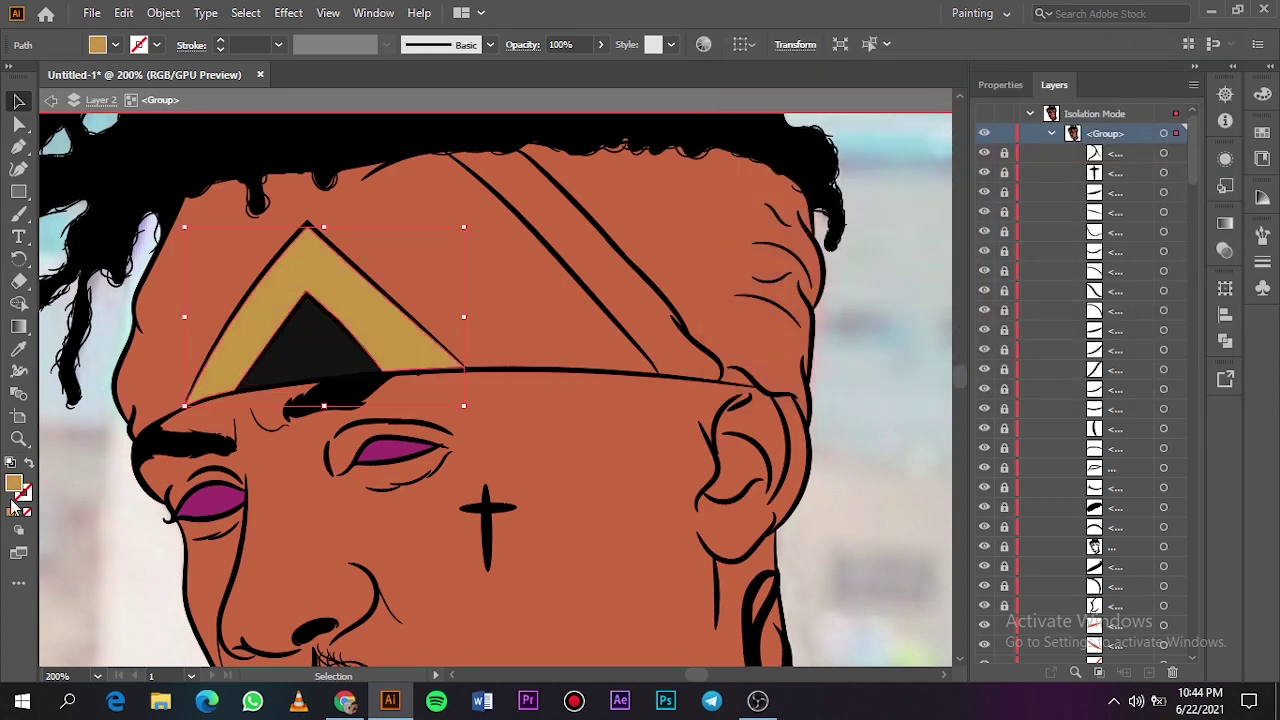
pyautogui.doubleClick(14, 484)
pyautogui.click(913, 142)
pyautogui.click(1166, 110)
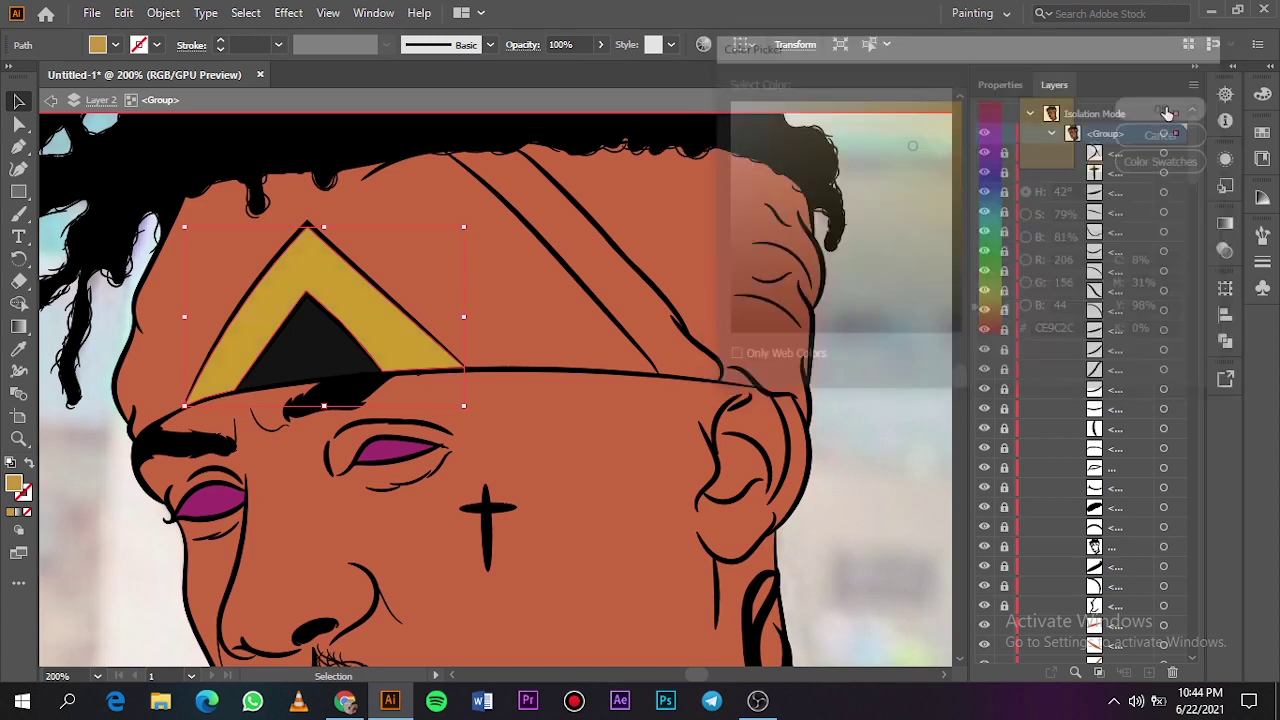
# Step: Fill the large front area of the headband with a medium green
pyautogui.click(906, 292)
pyautogui.click(523, 321)
pyautogui.doubleClick(12, 481)
pyautogui.click(995, 265)
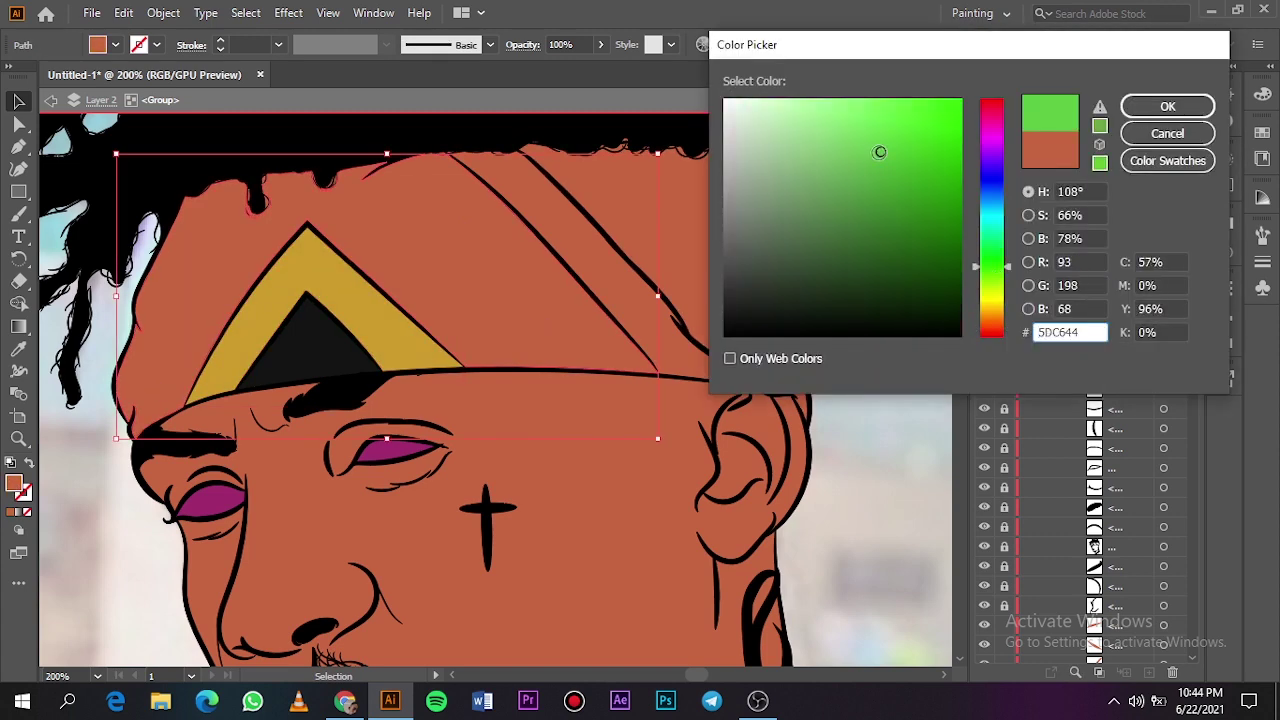
pyautogui.click(878, 206)
pyautogui.click(1150, 105)
pyautogui.doubleClick(906, 330)
# Step: Check the headband's green in the photo and recolour the large front area with a deeper, cooler green
pyautogui.click(984, 133)
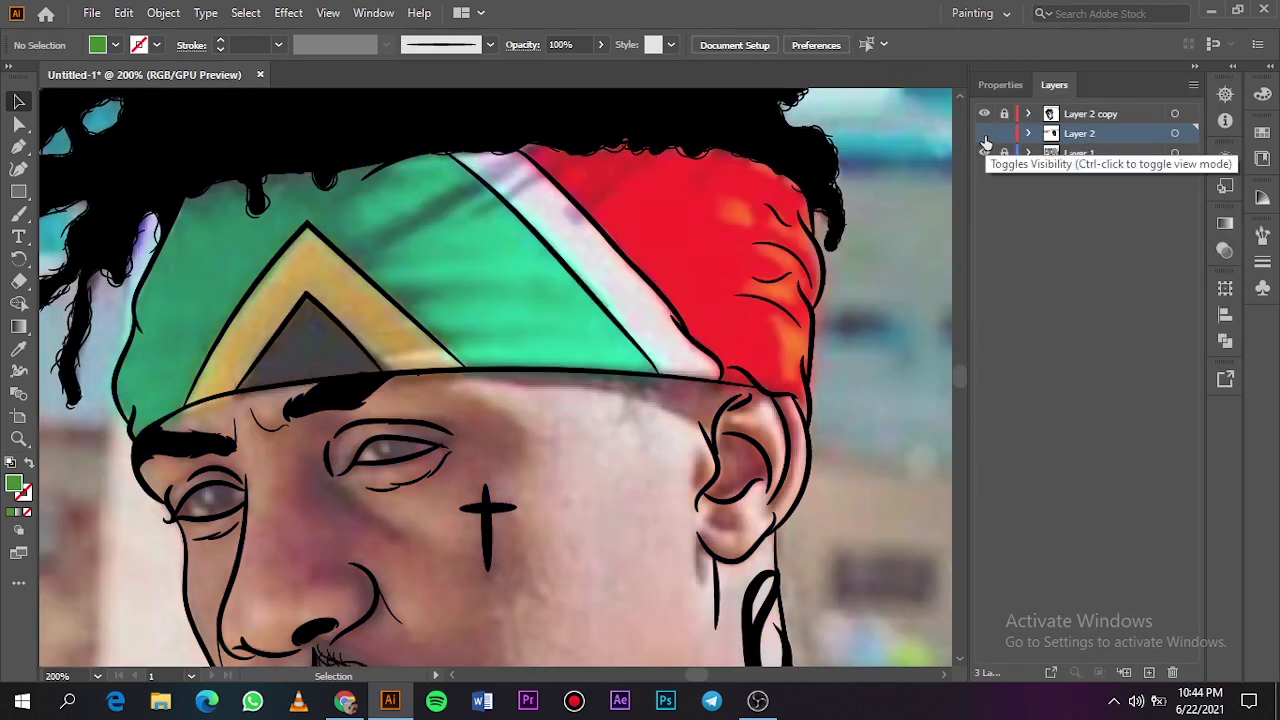
pyautogui.click(984, 133)
pyautogui.doubleClick(434, 266)
pyautogui.click(247, 355)
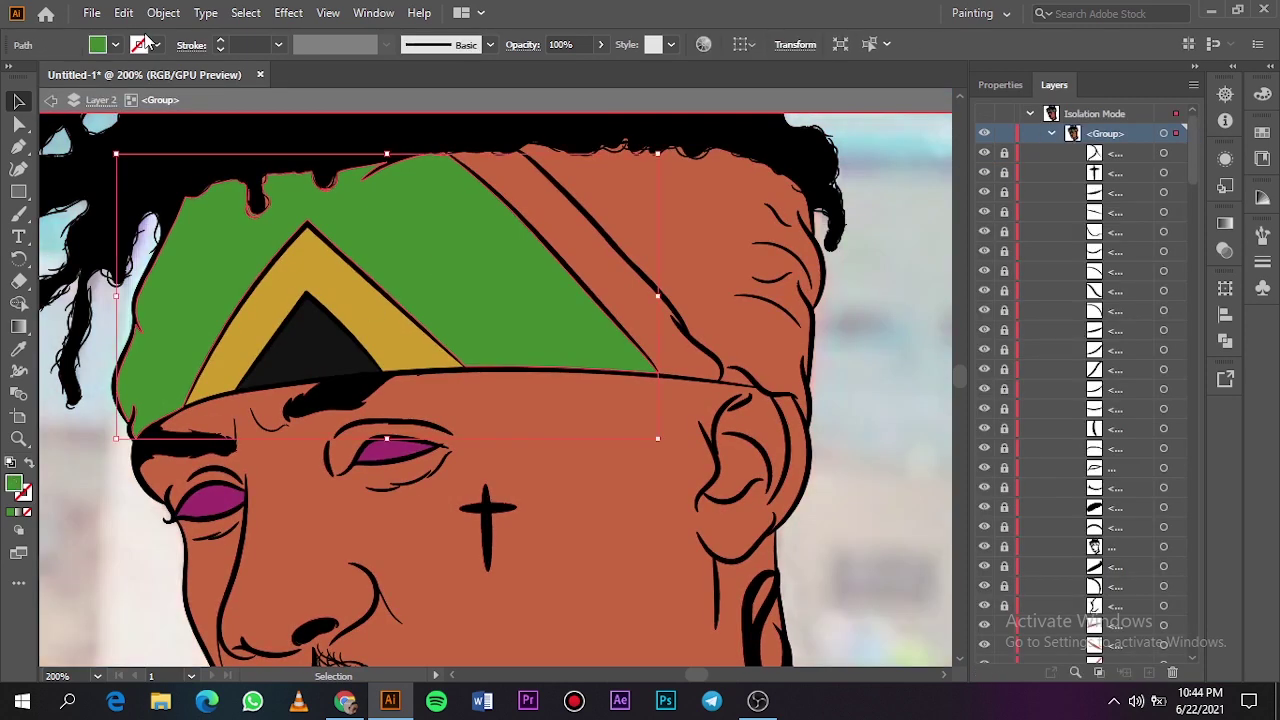
pyautogui.click(115, 44)
pyautogui.click(78, 89)
pyautogui.doubleClick(14, 484)
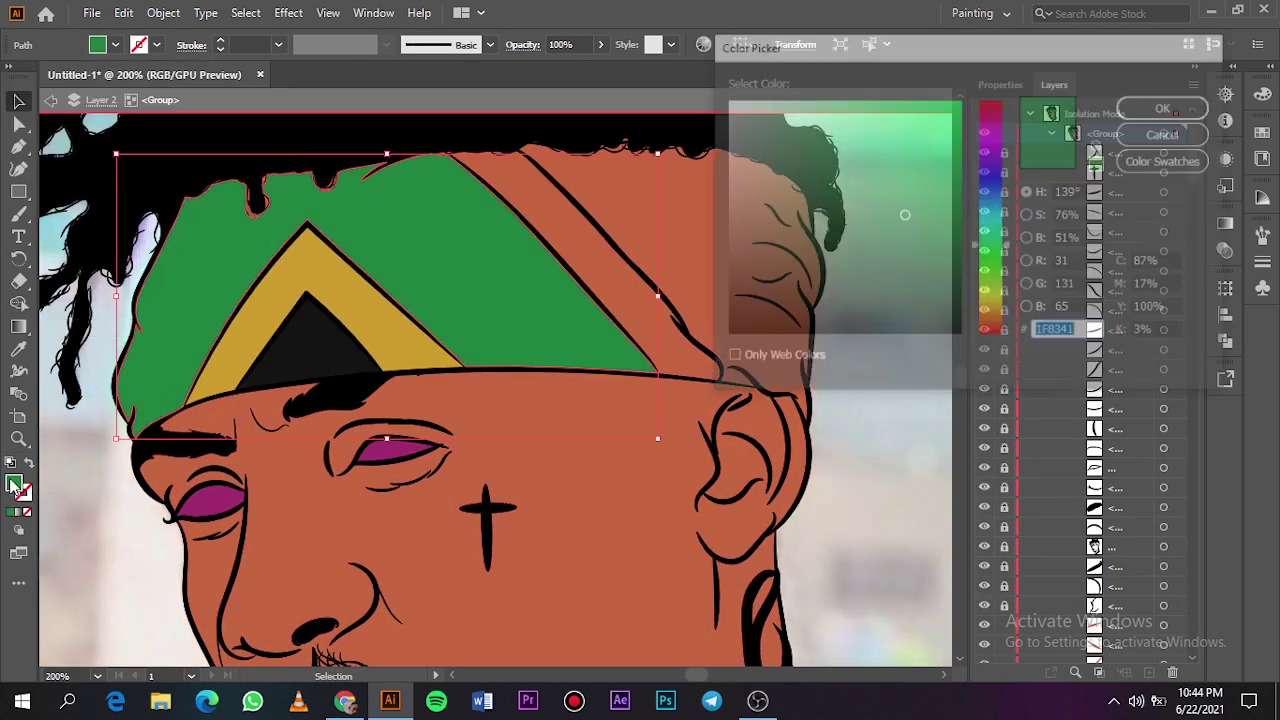
pyautogui.click(1167, 106)
pyautogui.hotkey('ctrl', 'shift', 'a')
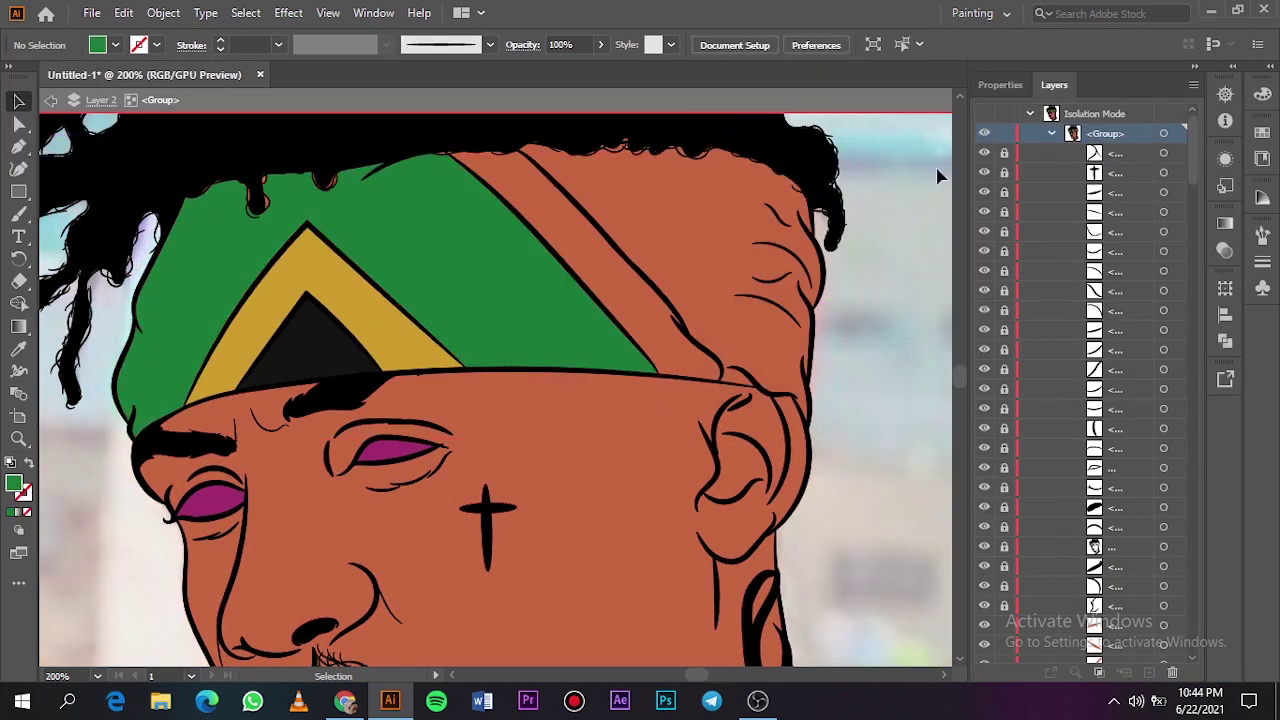
# Step: Fill the diagonal stripe of the headband with light grey #E2E2E2
pyautogui.click(984, 133)
pyautogui.click(984, 133)
pyautogui.click(594, 251)
pyautogui.doubleClick(14, 484)
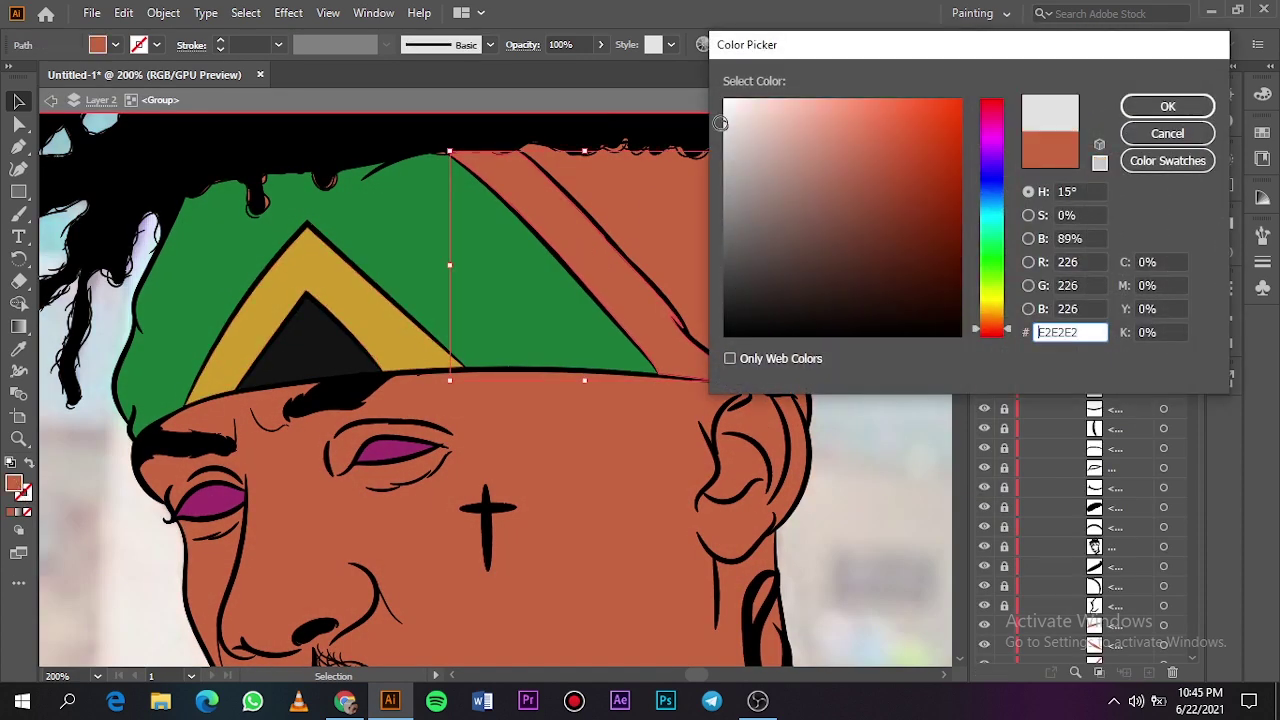
pyautogui.click(721, 123)
pyautogui.click(1163, 106)
# Step: Fill the back section of the headband above the ear with a dark brownish red
pyautogui.click(728, 257)
pyautogui.click(114, 45)
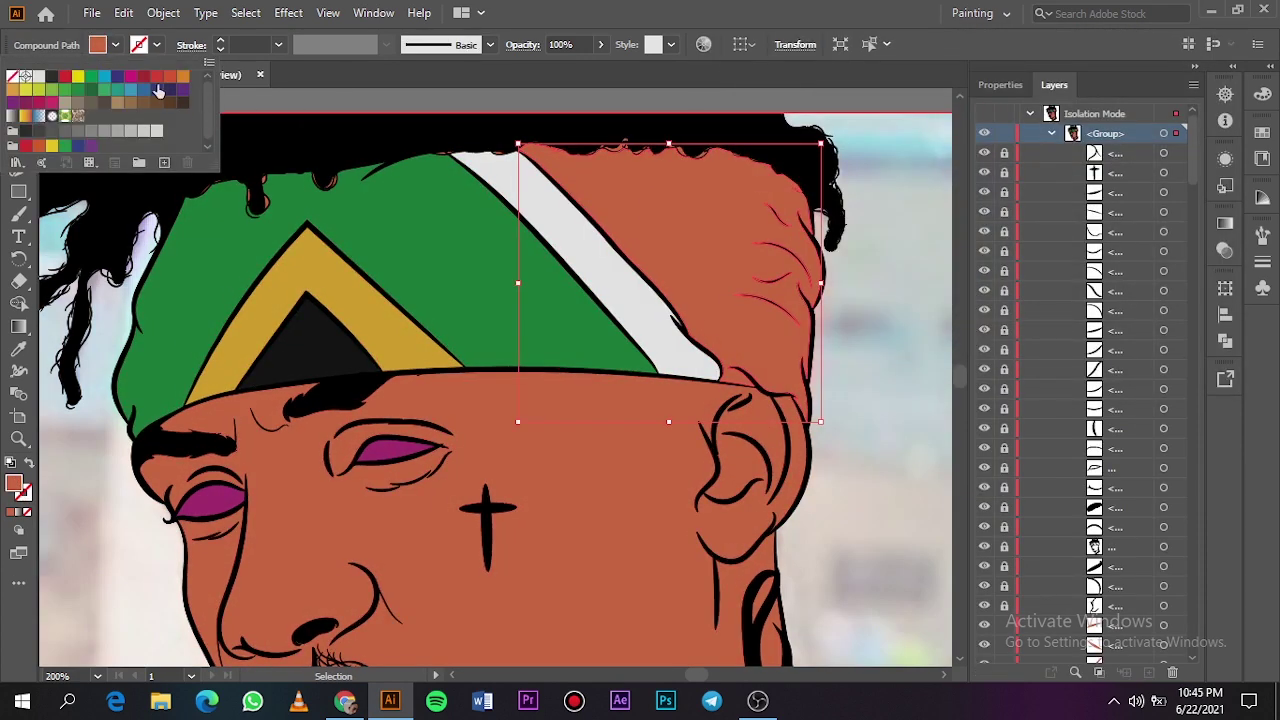
pyautogui.click(167, 77)
pyautogui.click(153, 76)
pyautogui.click(38, 145)
pyautogui.doubleClick(14, 484)
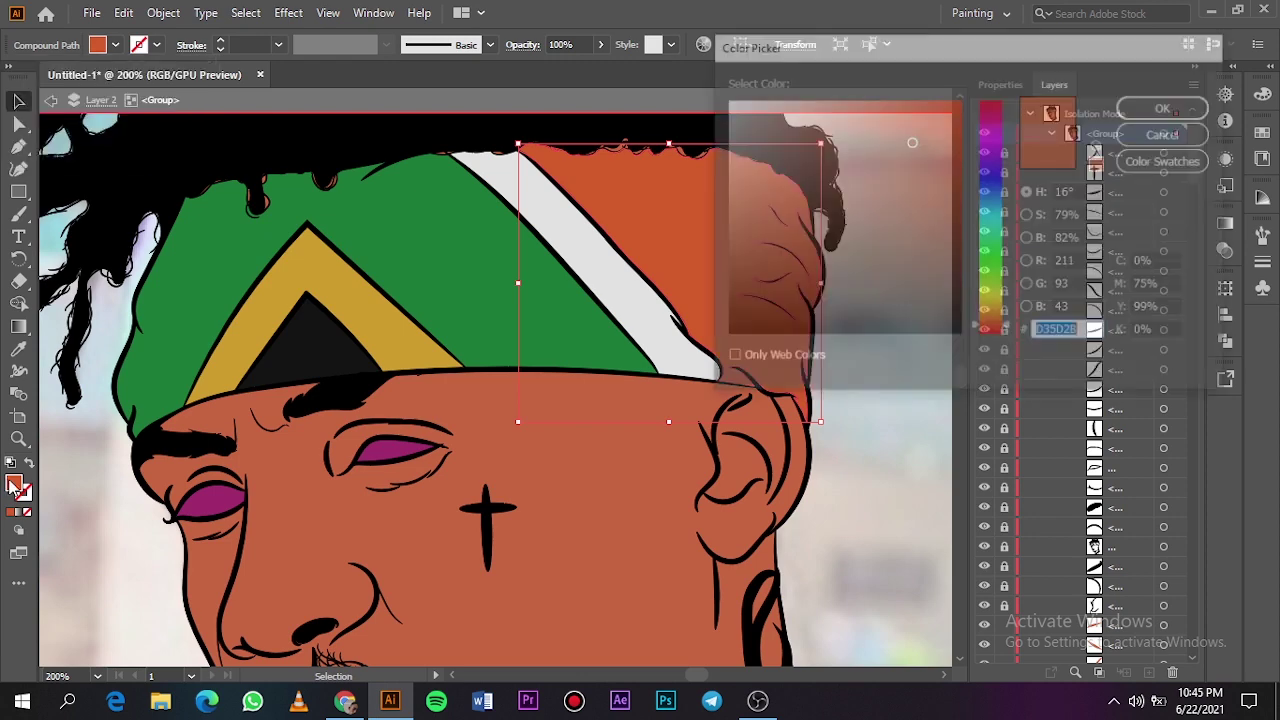
pyautogui.click(914, 186)
pyautogui.click(920, 180)
pyautogui.click(1169, 106)
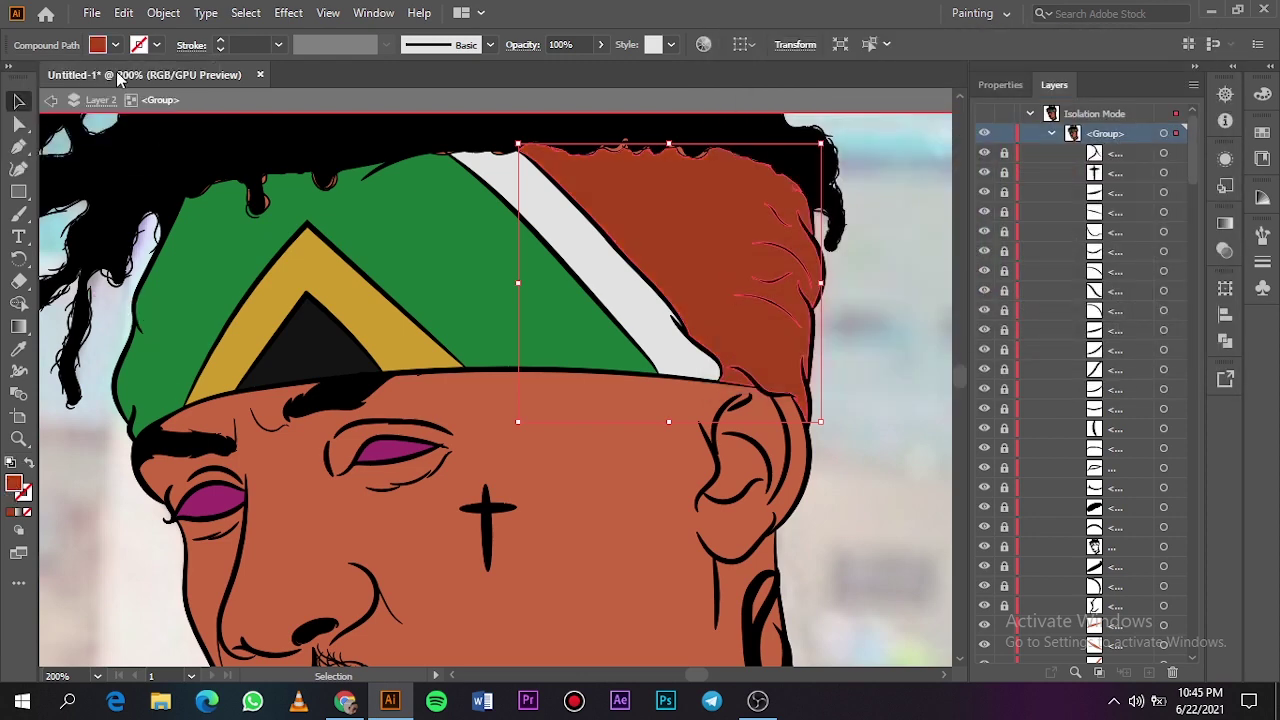
# Step: Recolour the headband's back section above the ear bright red and check the portrait with the photo hidden
pyautogui.click(115, 45)
pyautogui.click(38, 145)
pyautogui.doubleClick(14, 484)
pyautogui.click(1132, 135)
pyautogui.click(116, 47)
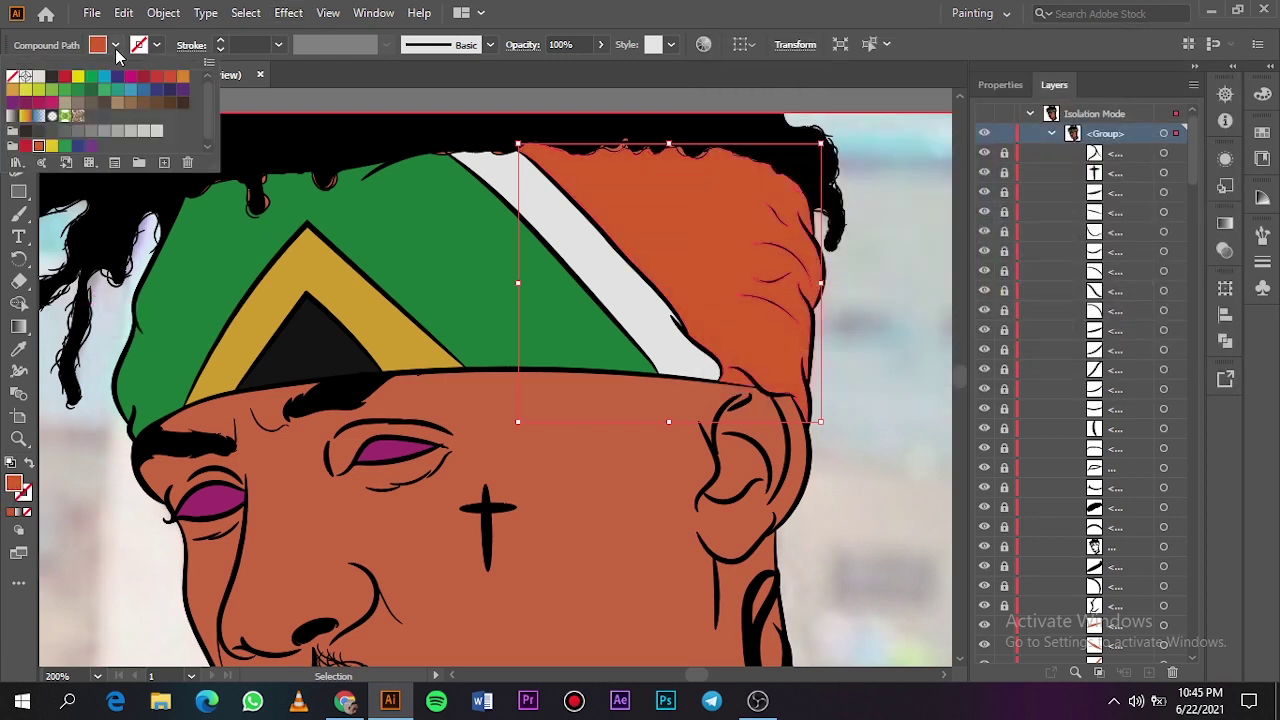
pyautogui.click(64, 78)
pyautogui.doubleClick(18, 489)
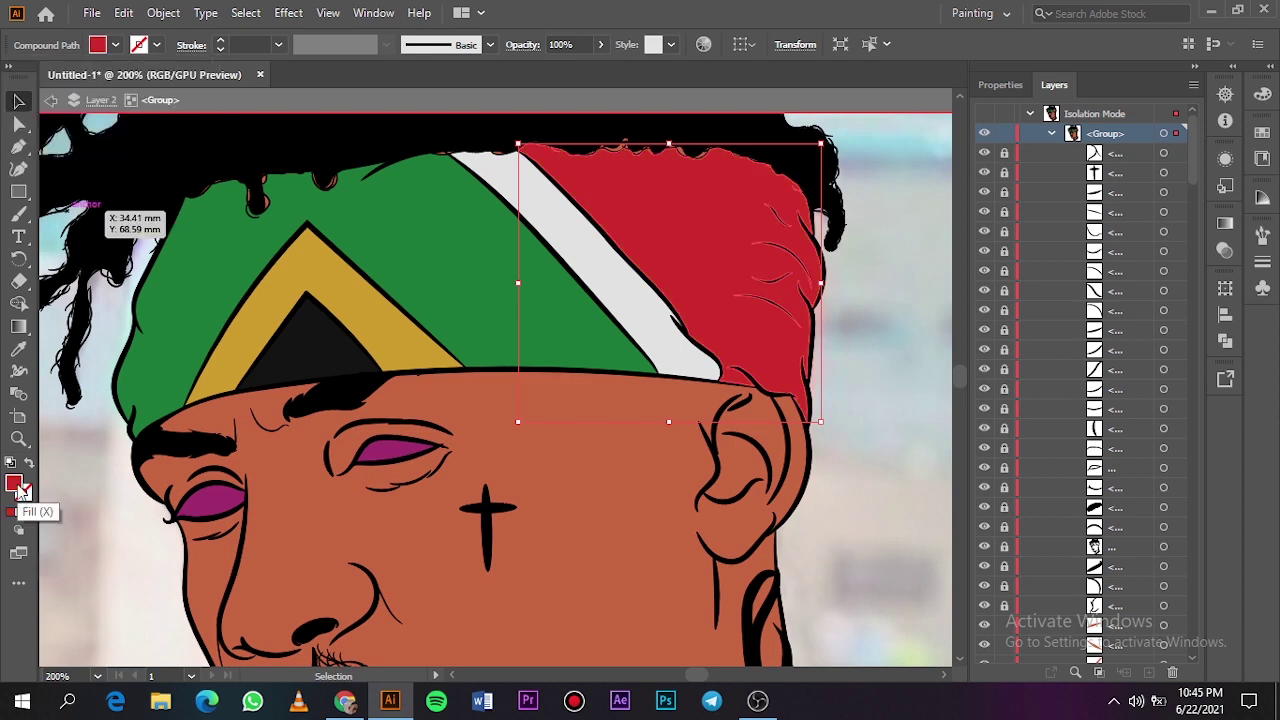
pyautogui.click(909, 148)
pyautogui.click(1130, 133)
pyautogui.hotkey('ctrl', '0')
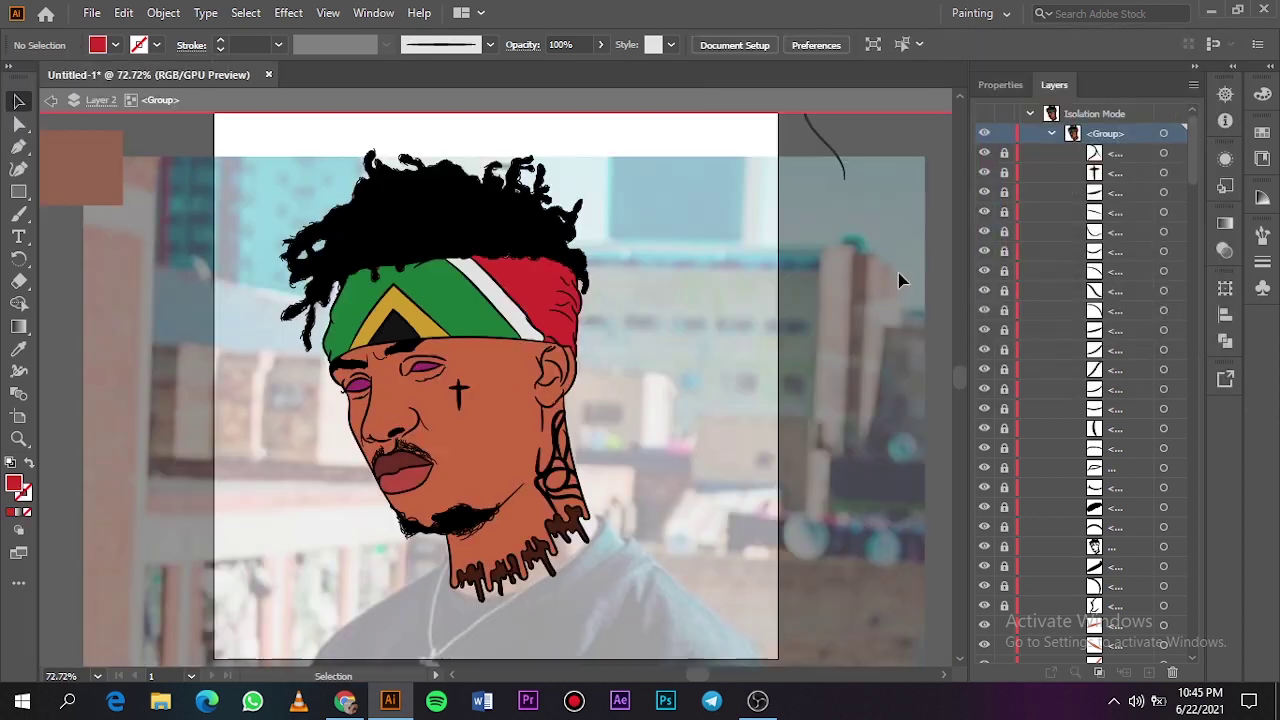
pyautogui.press('Escape')
pyautogui.click(984, 153)
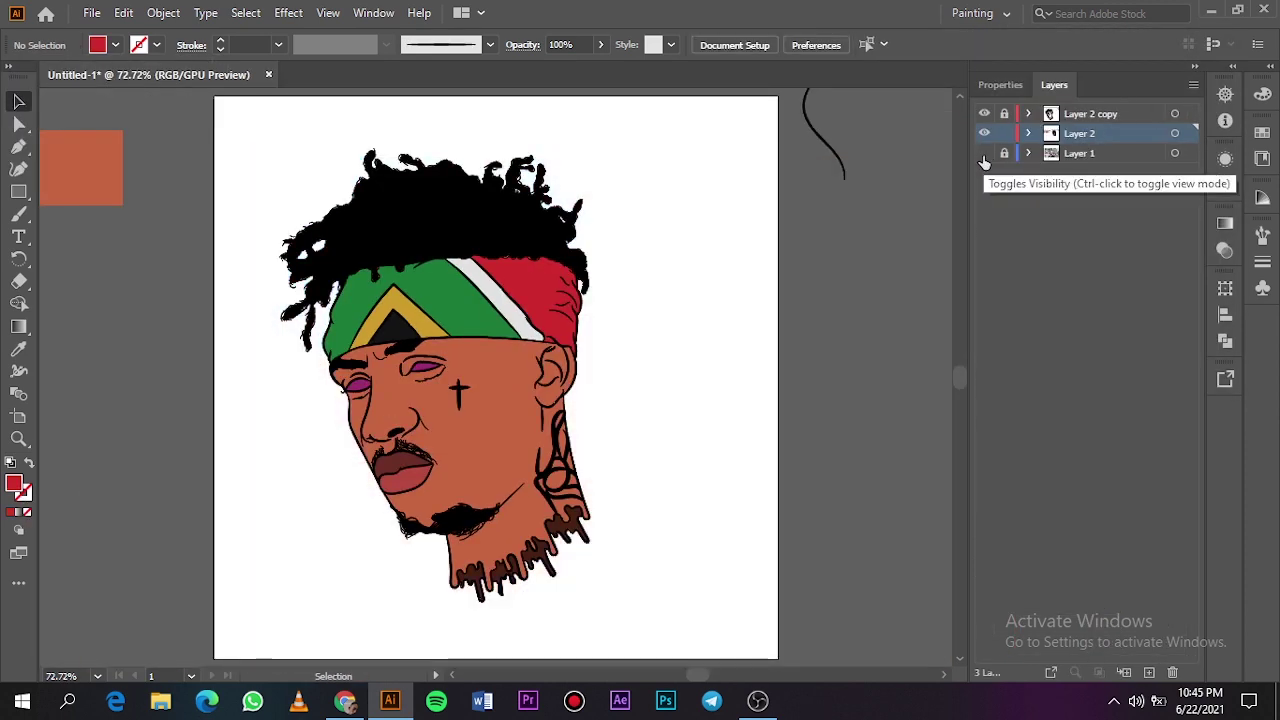
pyautogui.click(984, 153)
# Step: Lock the red headband section and recolour the skin-coloured slivers along its upper edge to match the red
pyautogui.scroll(5, 535, 265)
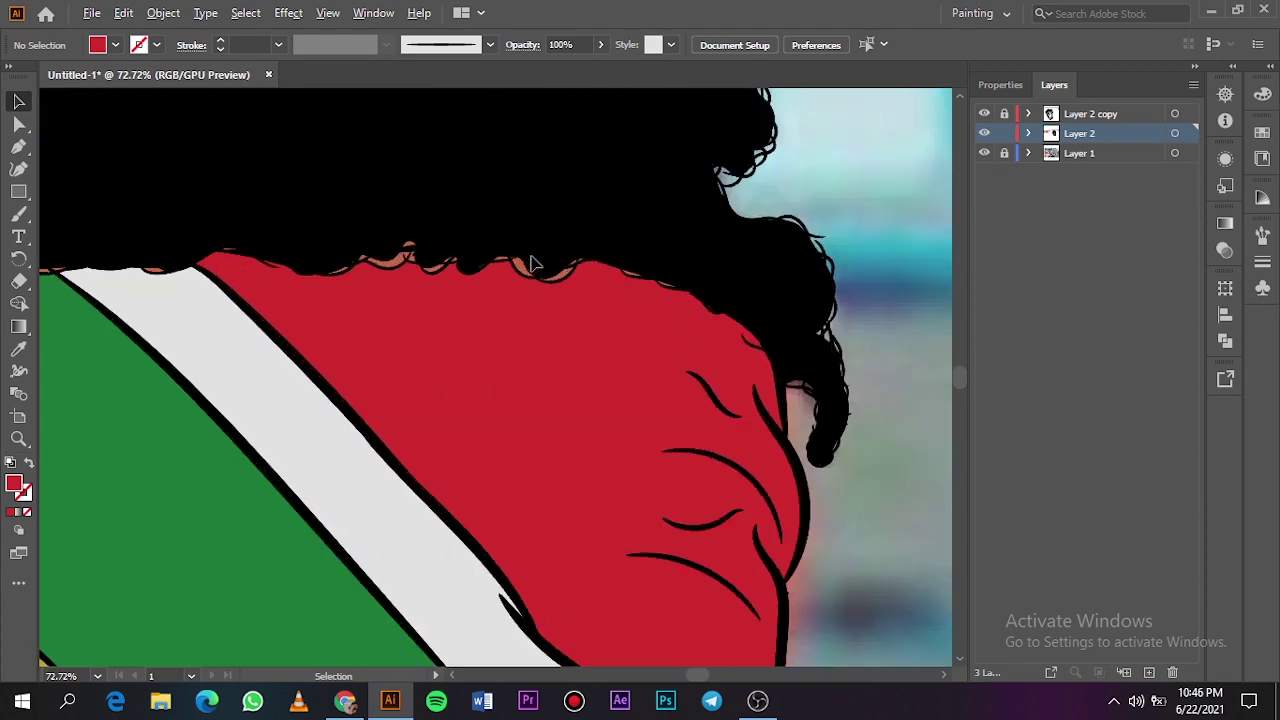
pyautogui.click(1028, 133)
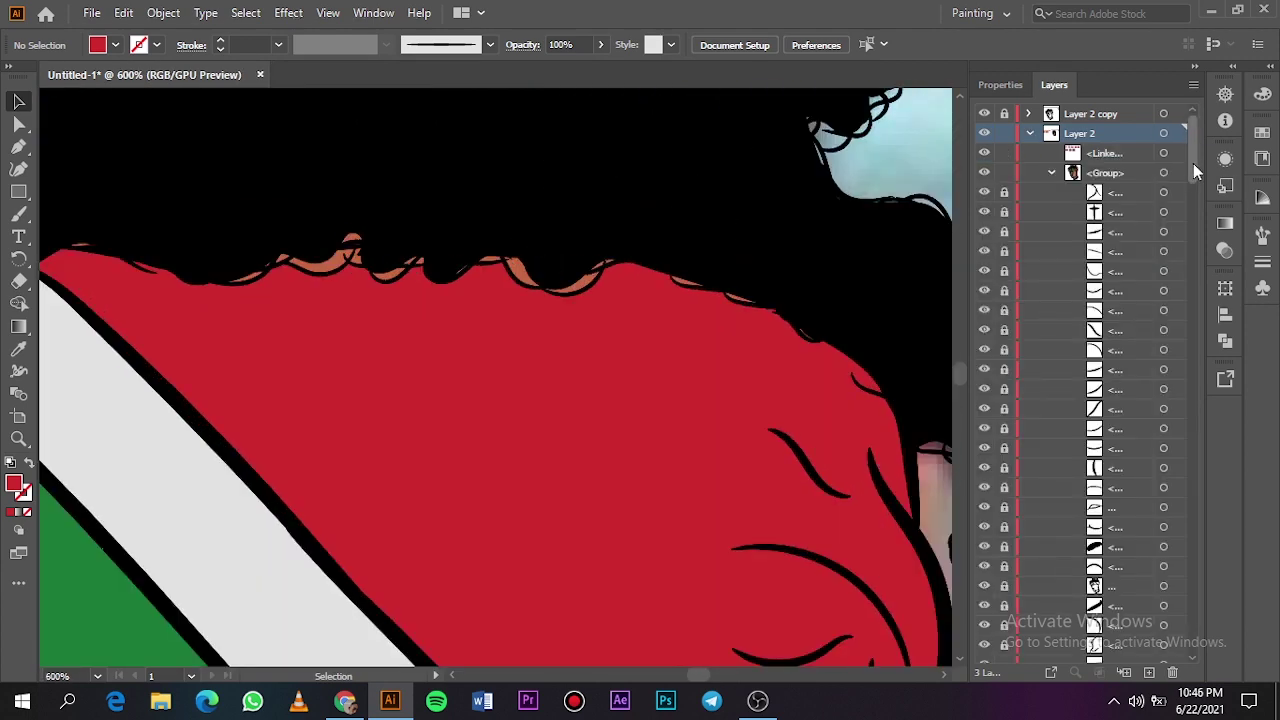
pyautogui.moveTo(1194, 171); pyautogui.dragTo(1188, 327)
pyautogui.hotkey('ctrl', 'a')
pyautogui.doubleClick(732, 411)
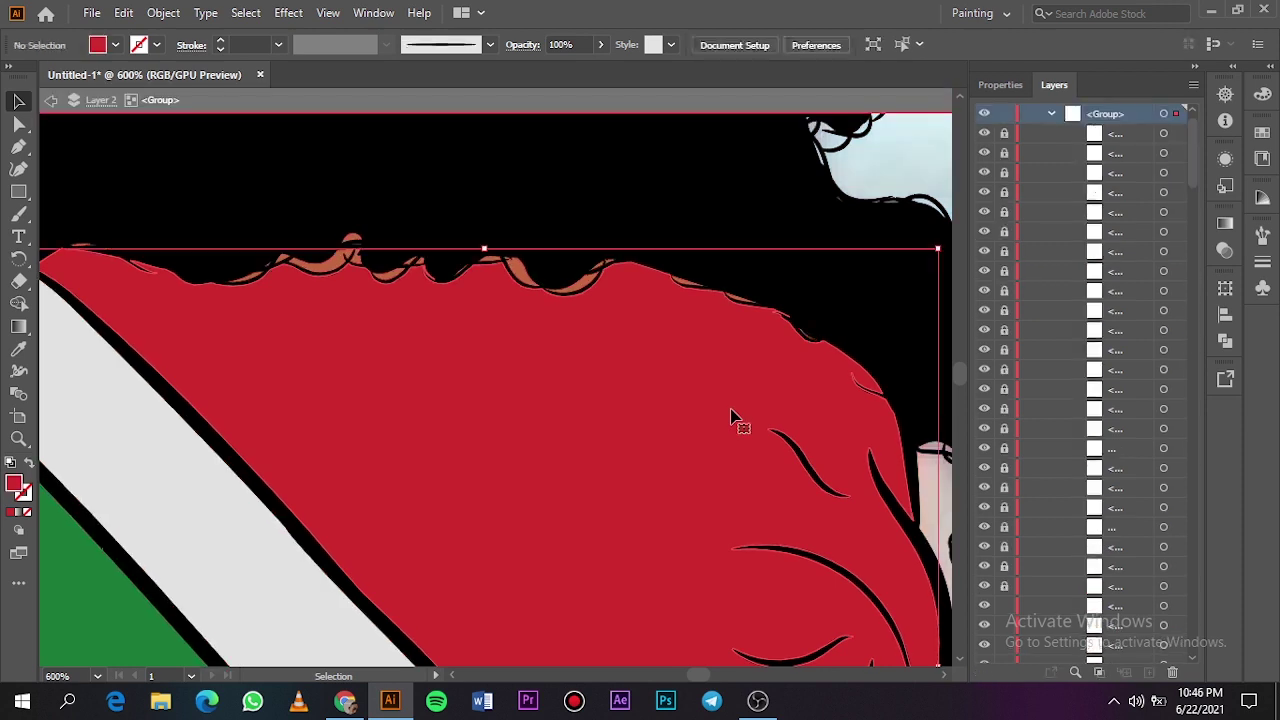
pyautogui.moveTo(1192, 162); pyautogui.dragTo(1196, 322)
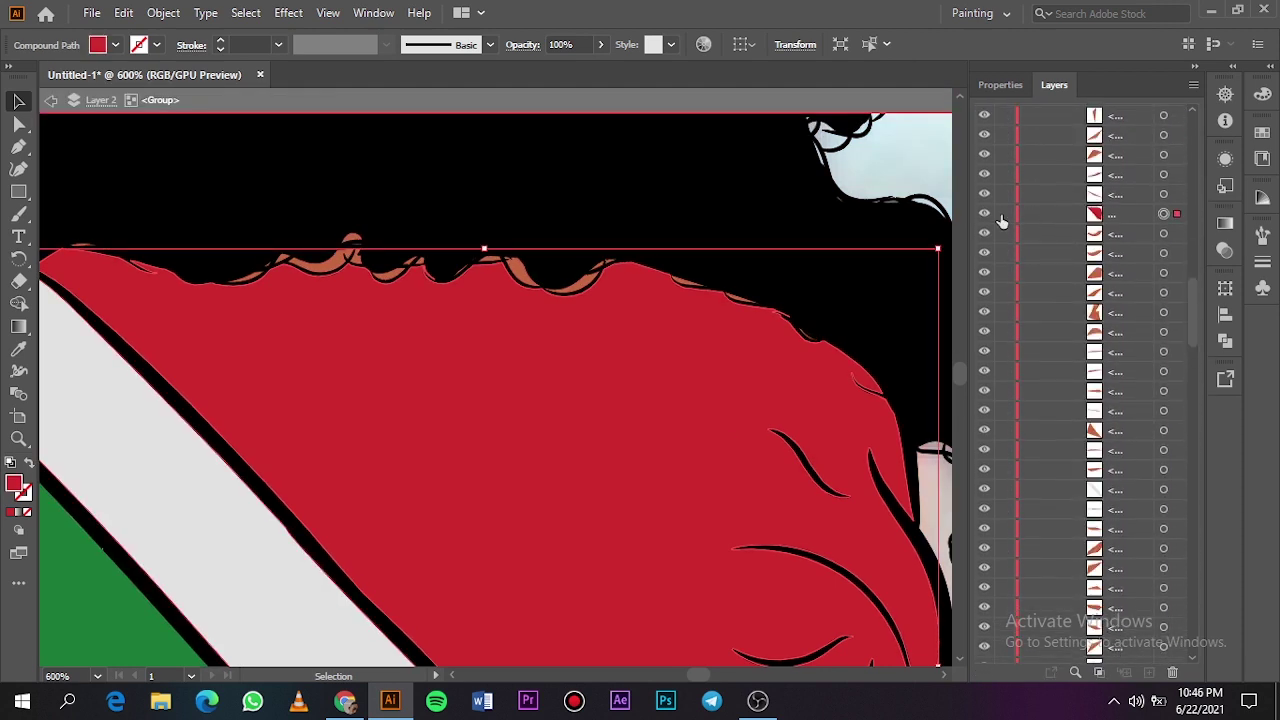
pyautogui.hotkey('ctrl', '2')
pyautogui.press('a')
pyautogui.moveTo(72, 208); pyautogui.dragTo(886, 362)
pyautogui.moveTo(817, 251); pyautogui.dragTo(300, 320)
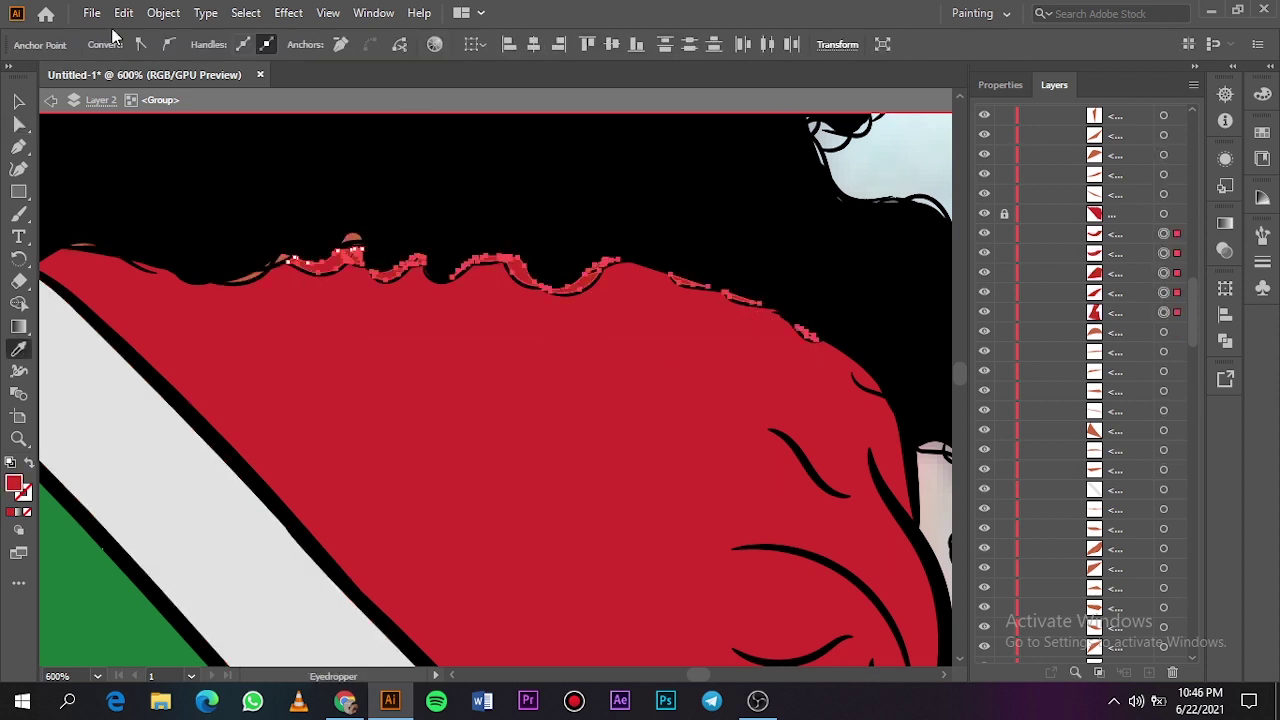
# Step: Recolour the remaining skin-coloured slivers near the stripe and hairline with the same red, and unlock the red section
pyautogui.press('v')
pyautogui.moveTo(66, 220); pyautogui.dragTo(286, 291)
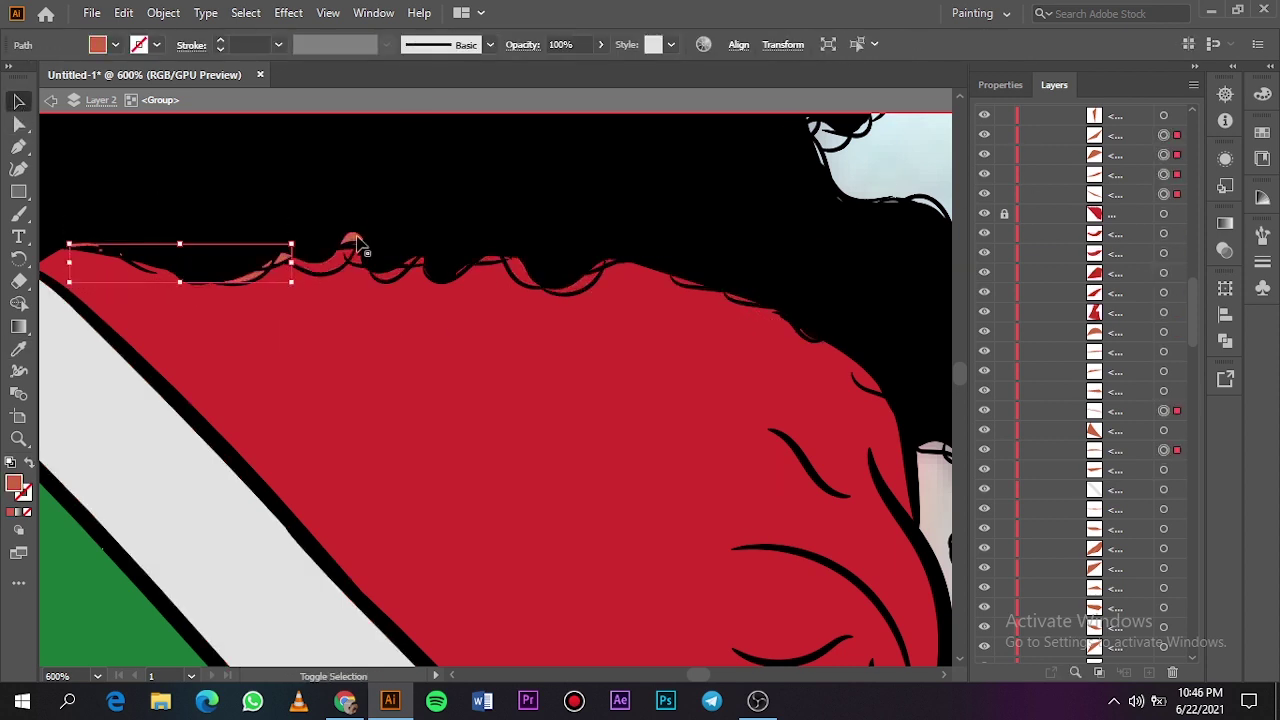
pyautogui.press('i')
pyautogui.click(429, 313)
pyautogui.click(19, 101)
pyautogui.click(868, 163)
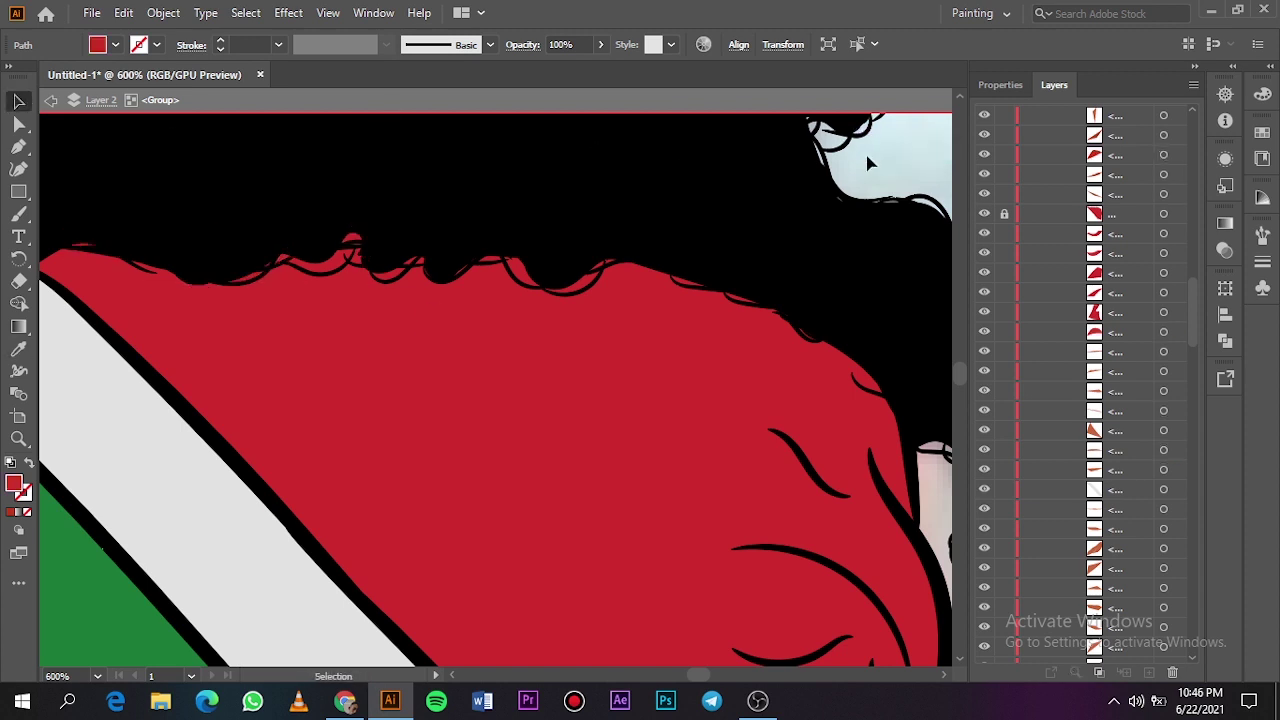
pyautogui.click(1004, 213)
# Step: Lock the headband's light grey stripe and recolour the slivers at its upper edge to match it
pyautogui.hscroll(-2, 630, 464)
pyautogui.hscroll(-7, 632, 465)
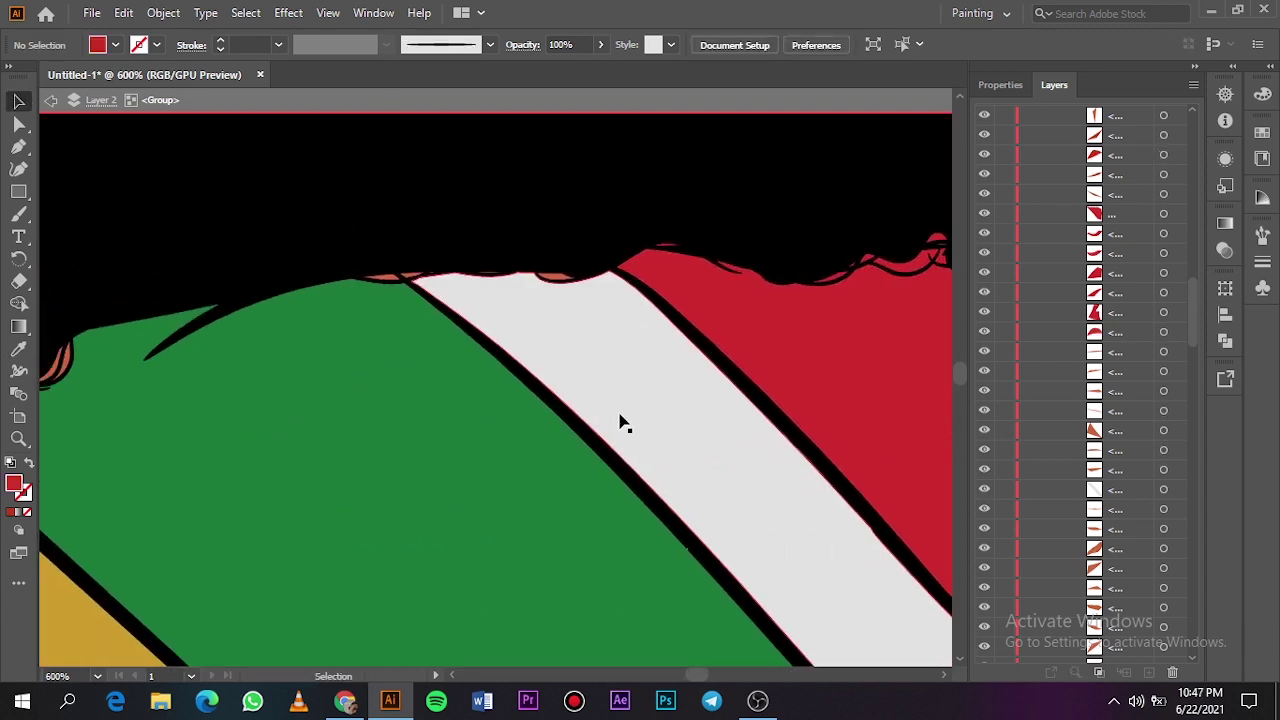
pyautogui.click(620, 423)
pyautogui.click(1004, 488)
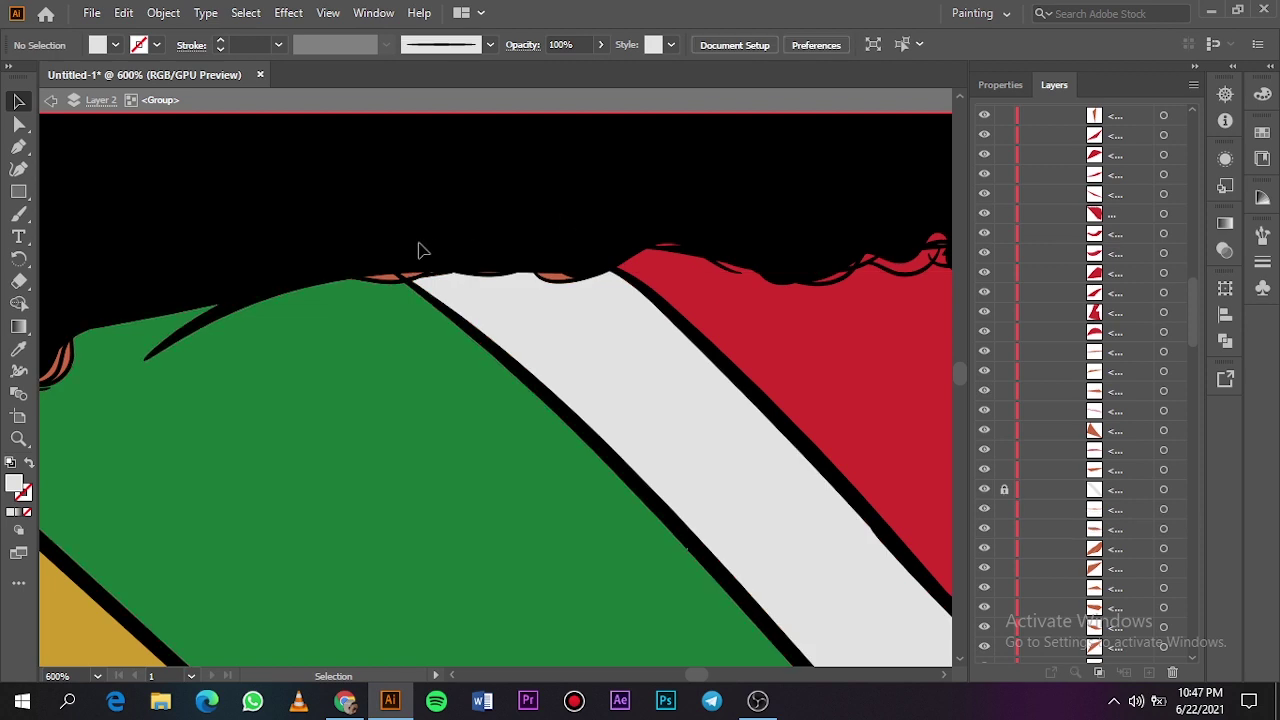
pyautogui.moveTo(584, 293); pyautogui.dragTo(586, 287)
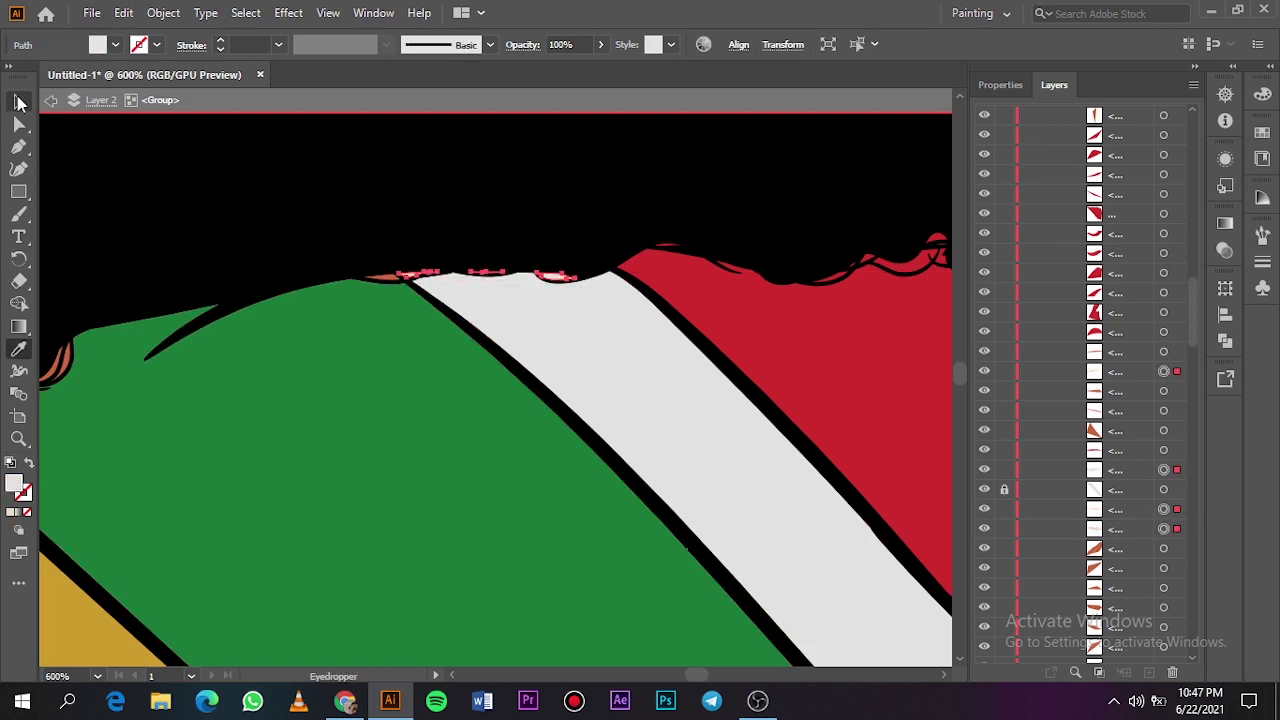
# Step: Lock the large green front area of the headband inside the group
pyautogui.moveTo(313, 256); pyautogui.dragTo(391, 309)
pyautogui.doubleClick(384, 312)
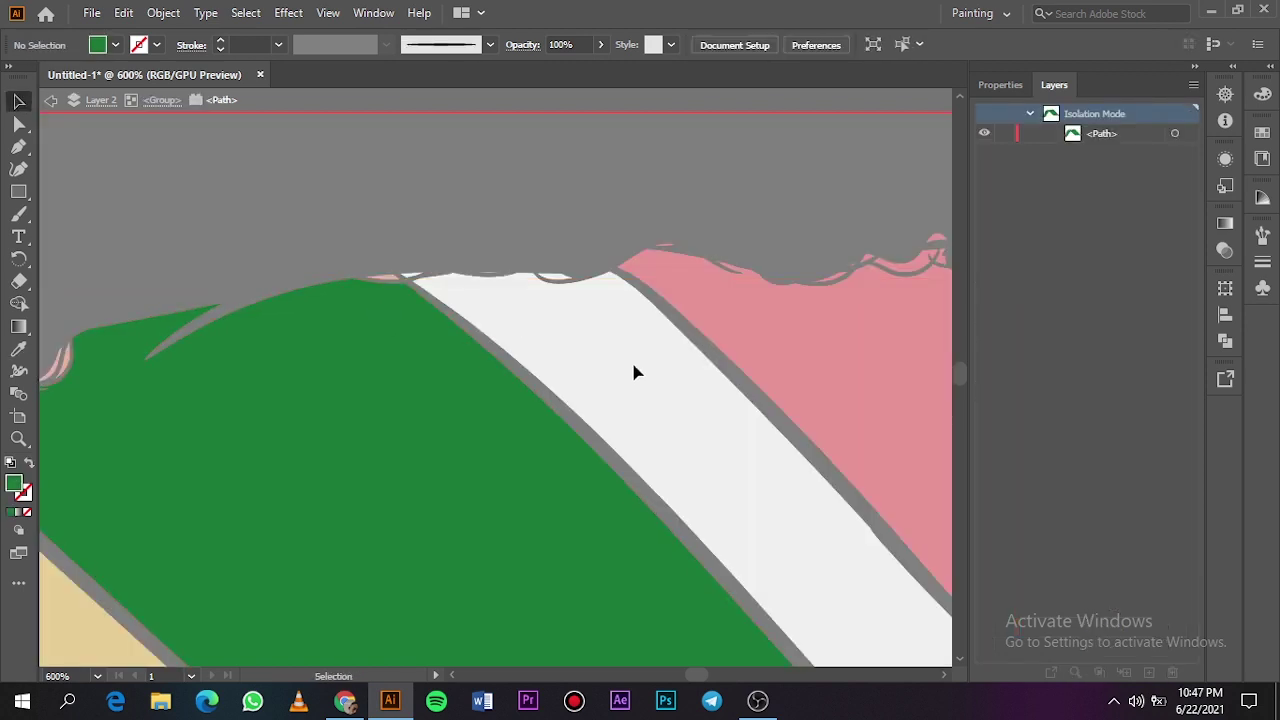
pyautogui.doubleClick(632, 362)
pyautogui.click(463, 405)
pyautogui.doubleClick(464, 407)
pyautogui.moveTo(1196, 154); pyautogui.dragTo(1200, 283)
pyautogui.click(1004, 125)
# Step: Recolour the skin-coloured slivers around the hair strands overlapping the green area with the headband's green
pyautogui.hscroll(-5, 457, 220)
pyautogui.scroll(-2, 457, 214)
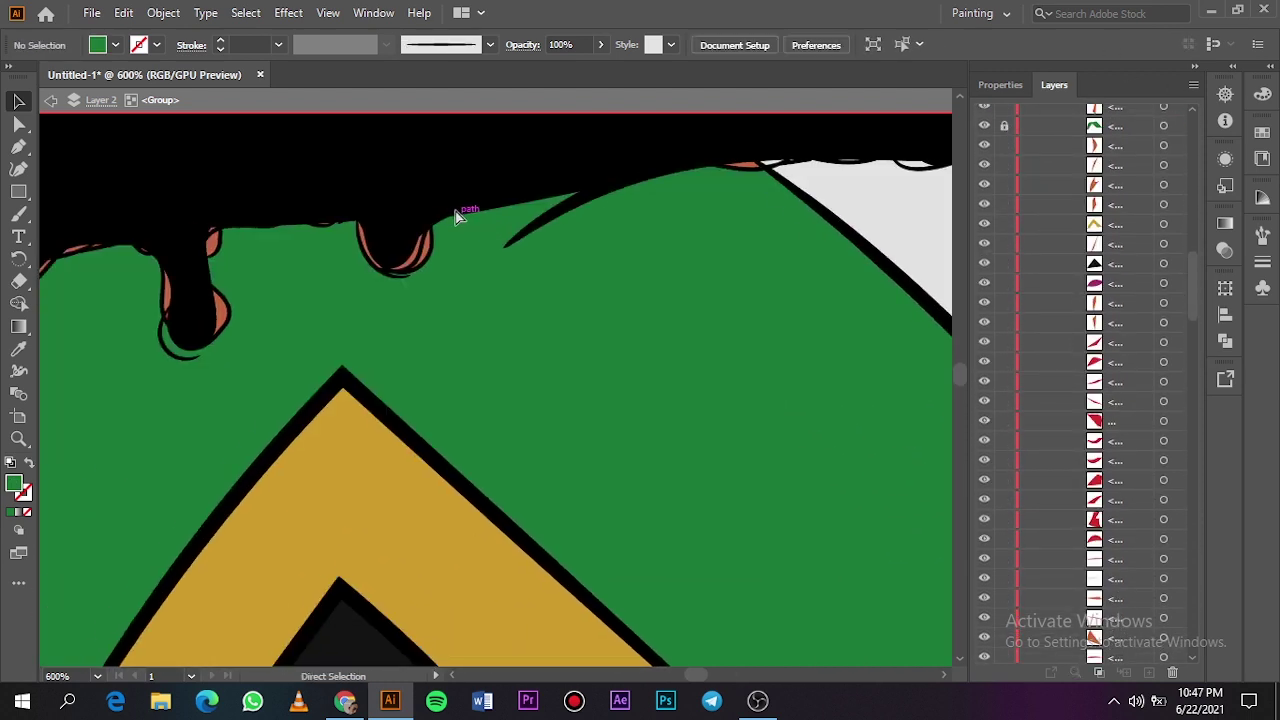
pyautogui.press('a')
pyautogui.moveTo(312, 182); pyautogui.dragTo(732, 338)
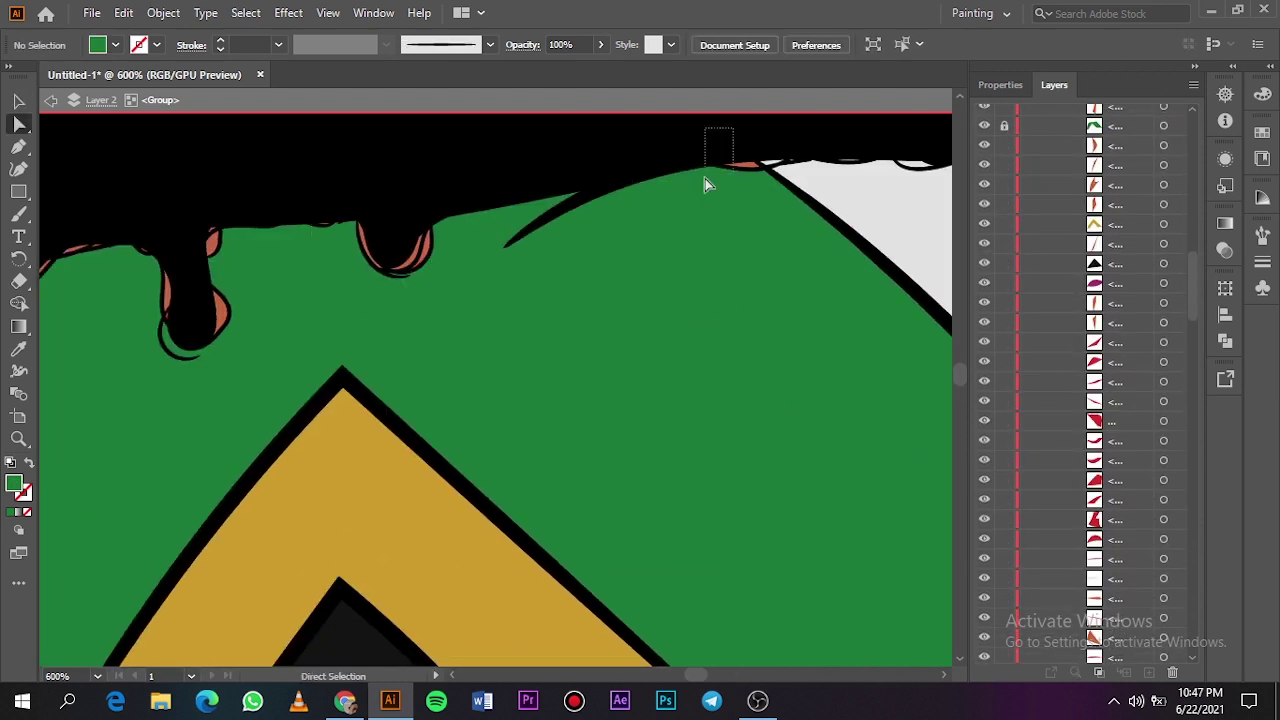
pyautogui.moveTo(705, 180); pyautogui.dragTo(86, 360)
pyautogui.press('i')
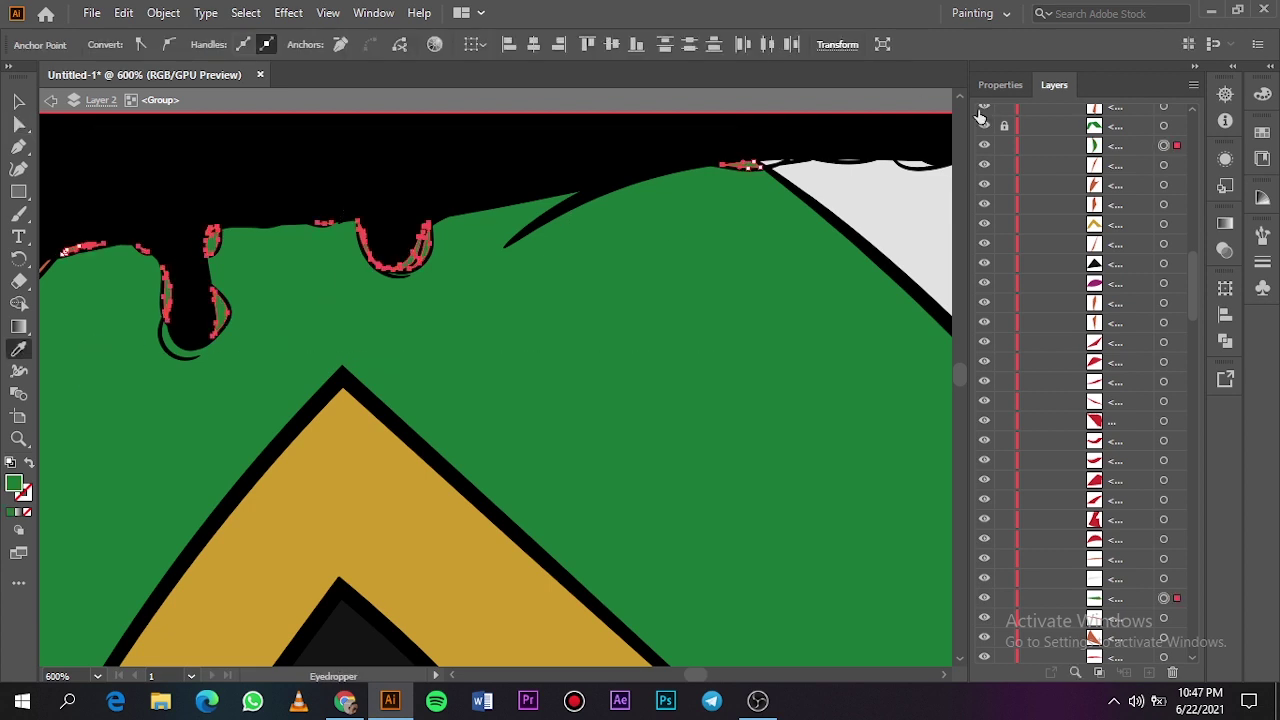
pyautogui.click(15, 104)
# Step: Recolour the last slivers at the front end of the hairline with the headband's green
pyautogui.hscroll(-5, 83, 149)
pyautogui.scroll(-1, 91, 146)
pyautogui.moveTo(333, 160); pyautogui.dragTo(479, 255)
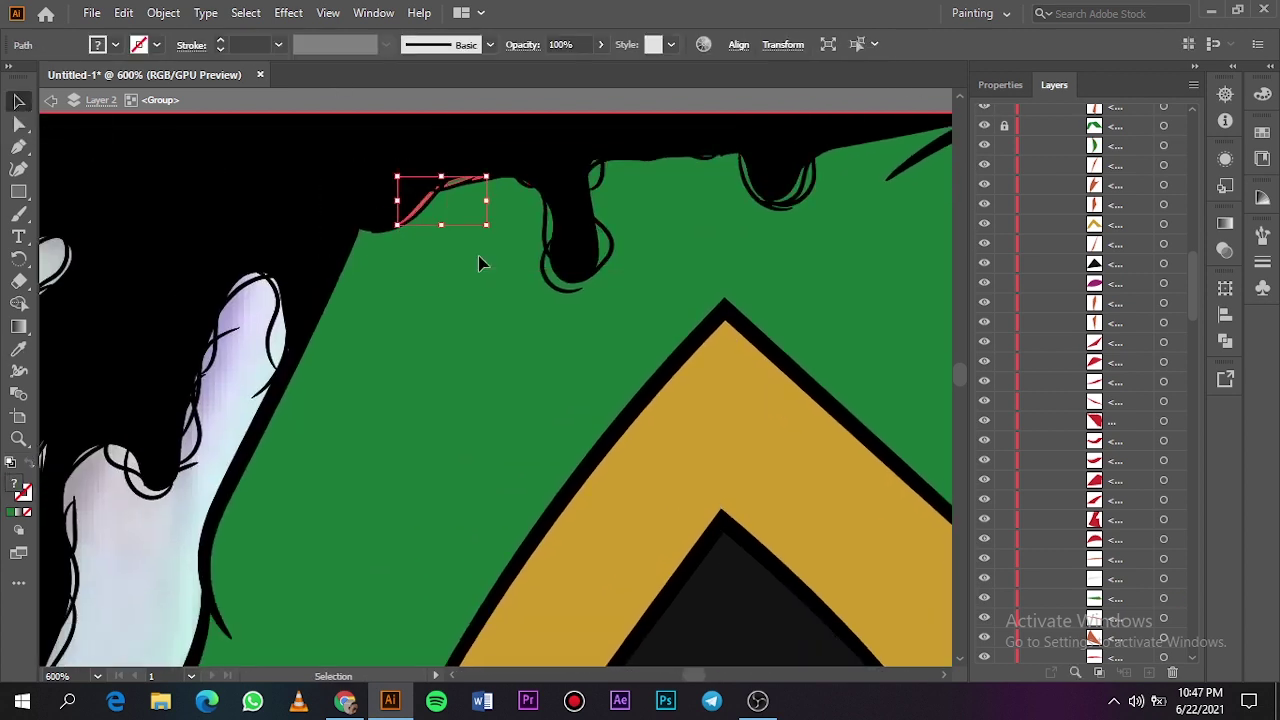
pyautogui.press('i')
pyautogui.click(489, 265)
pyautogui.click(18, 101)
pyautogui.click(232, 371)
# Step: Examine the whole coloured portrait and look through the path list of its group in Layer 2
pyautogui.hotkey('ctrl', '0')
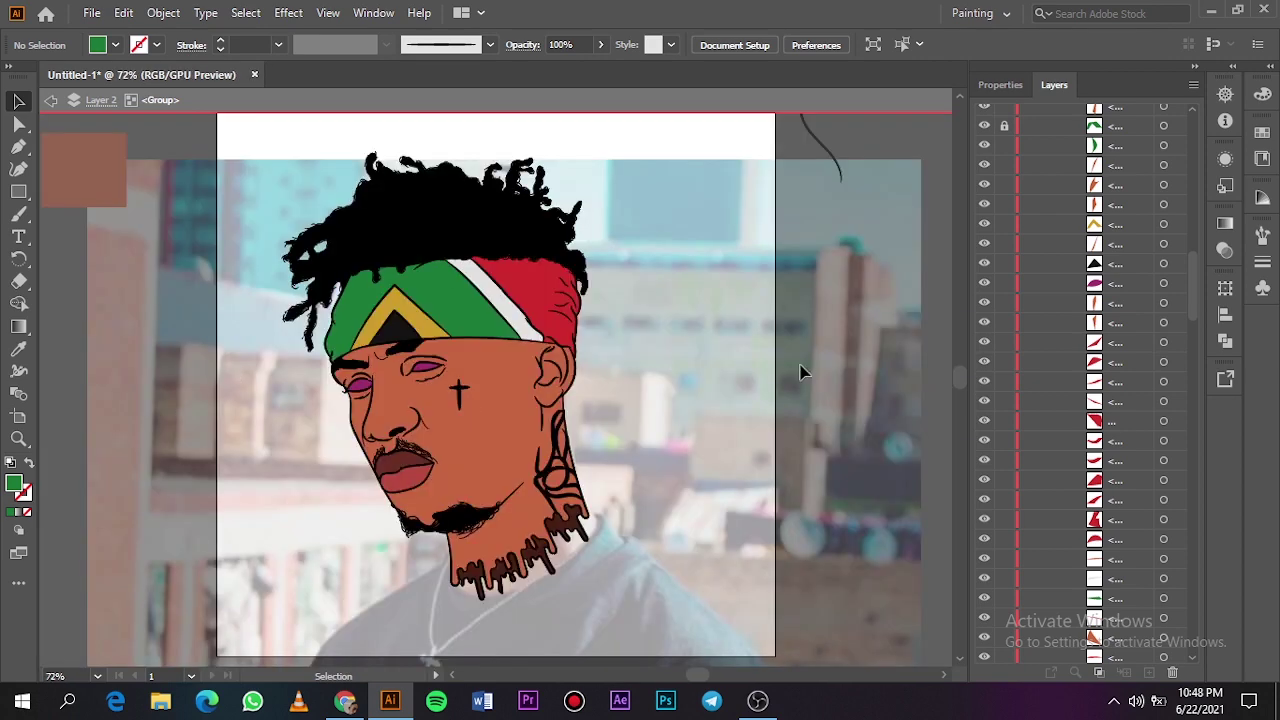
pyautogui.doubleClick(800, 372)
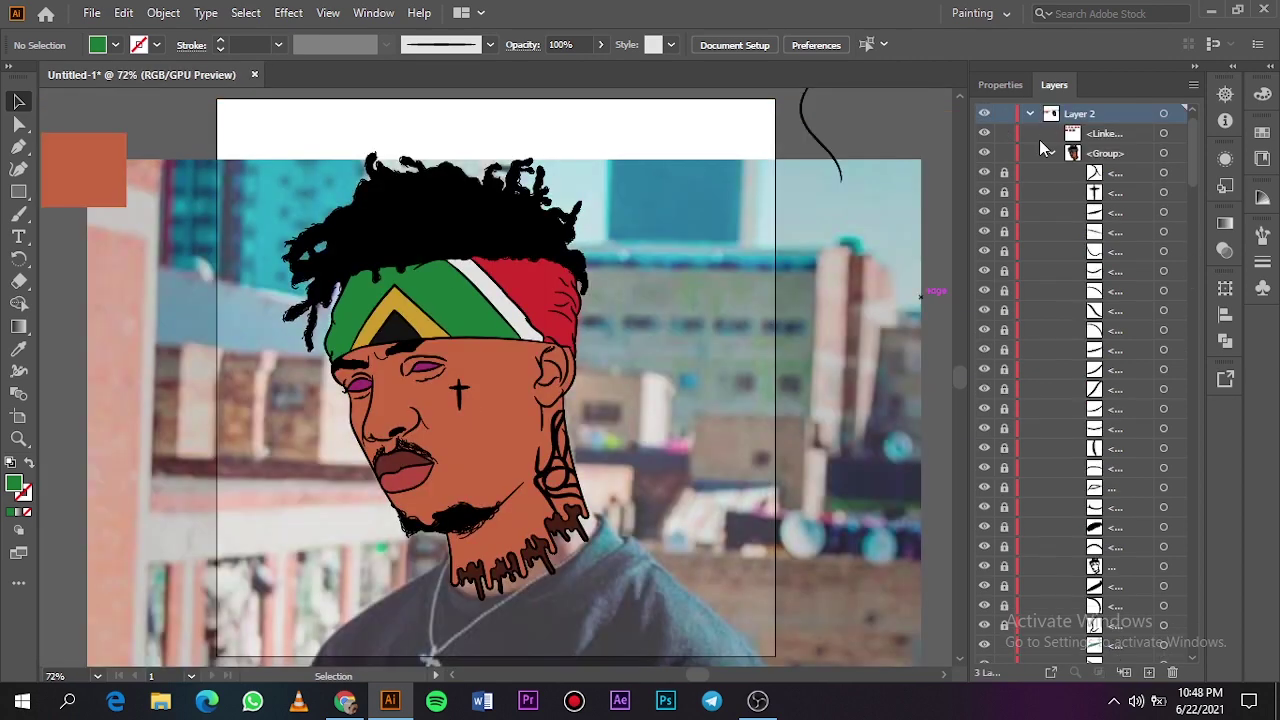
pyautogui.doubleClick(460, 314)
pyautogui.scroll(-3, 1199, 251)
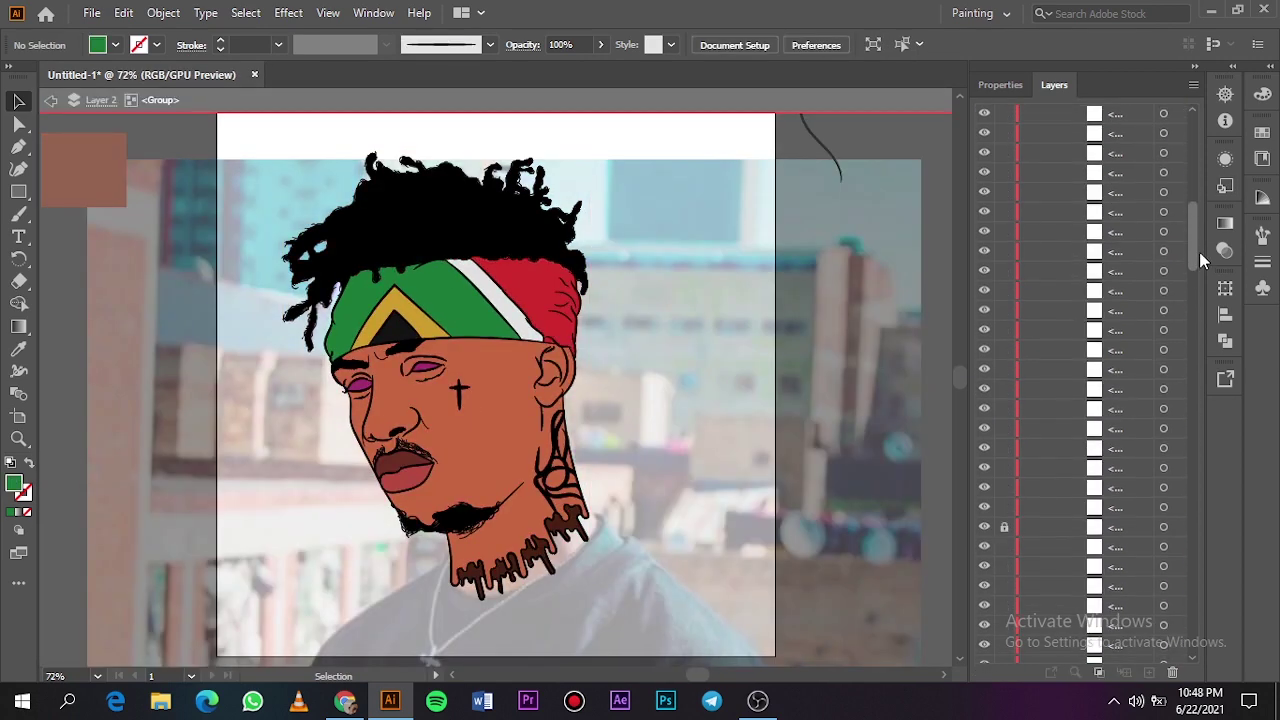
pyautogui.scroll(-1, 1199, 251)
pyautogui.press('Escape')
pyautogui.click(1029, 114)
pyautogui.scroll(5, 958, 172)
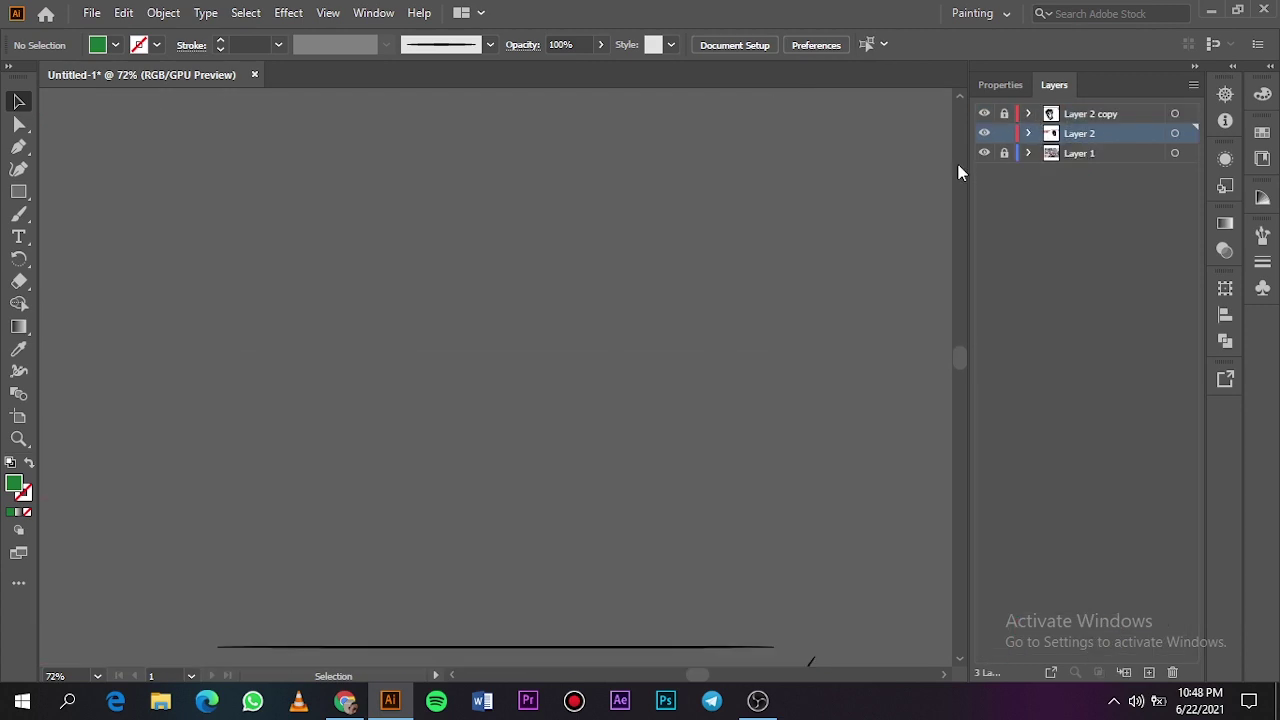
pyautogui.hotkey('ctrl', '0')
# Step: Hide the photo layer, duplicate Layer 2, and lock and hide the original Layer 2
pyautogui.click(984, 153)
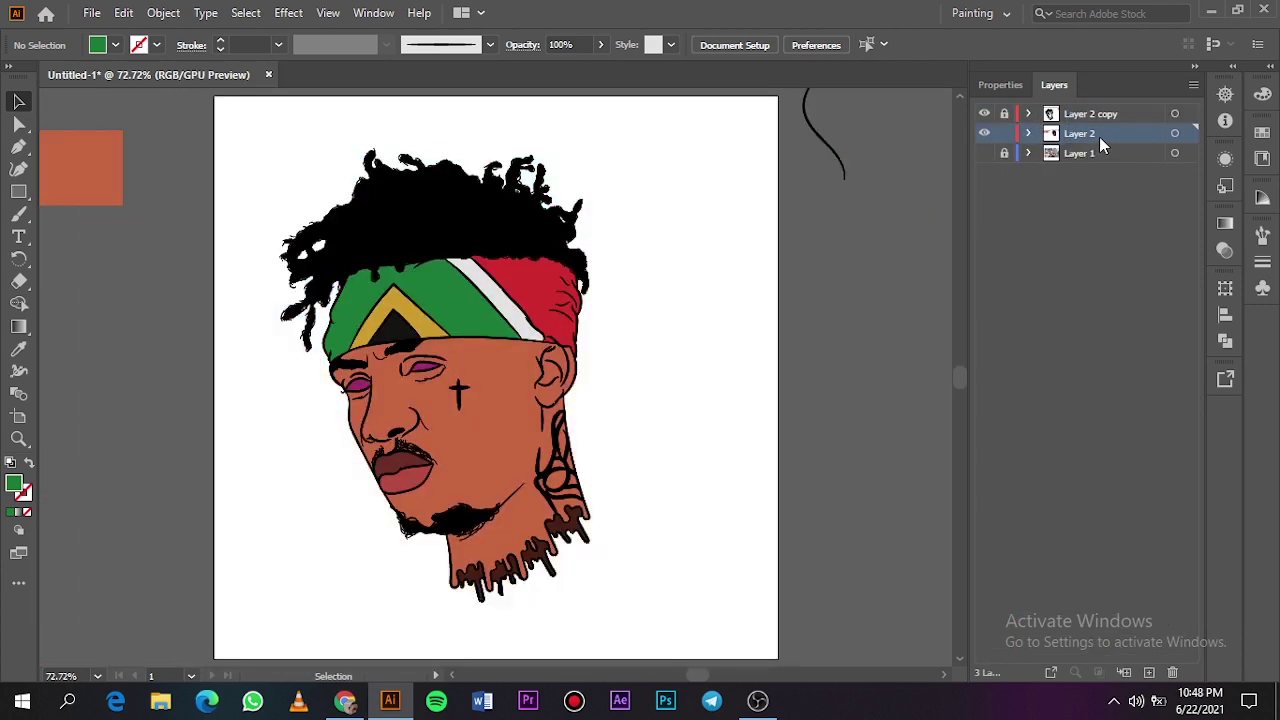
pyautogui.moveTo(1100, 140); pyautogui.dragTo(1150, 674)
pyautogui.click(984, 153)
# Step: Delete the main skin fill of the face and neck from Layer 2 copy 2
pyautogui.press('a')
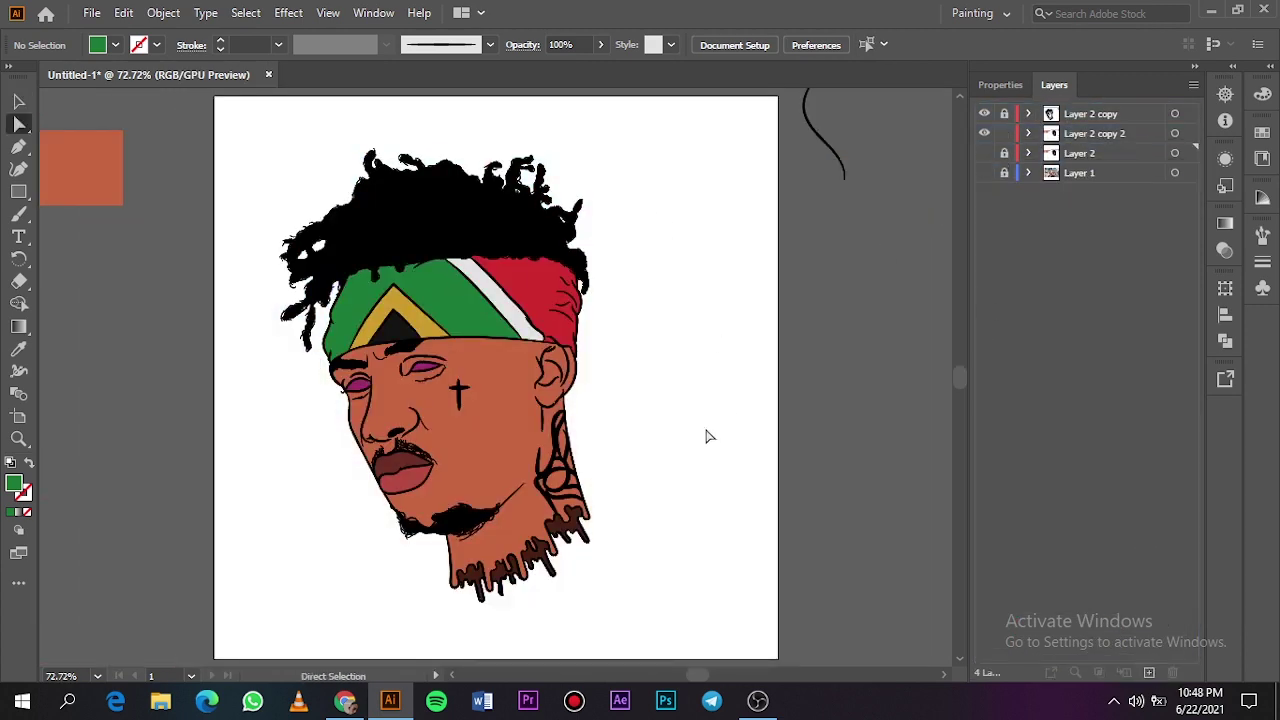
pyautogui.click(545, 480)
pyautogui.hotkey('ctrl', '=')
pyautogui.hotkey('ctrl', '=')
pyautogui.scroll(-5, 520, 513)
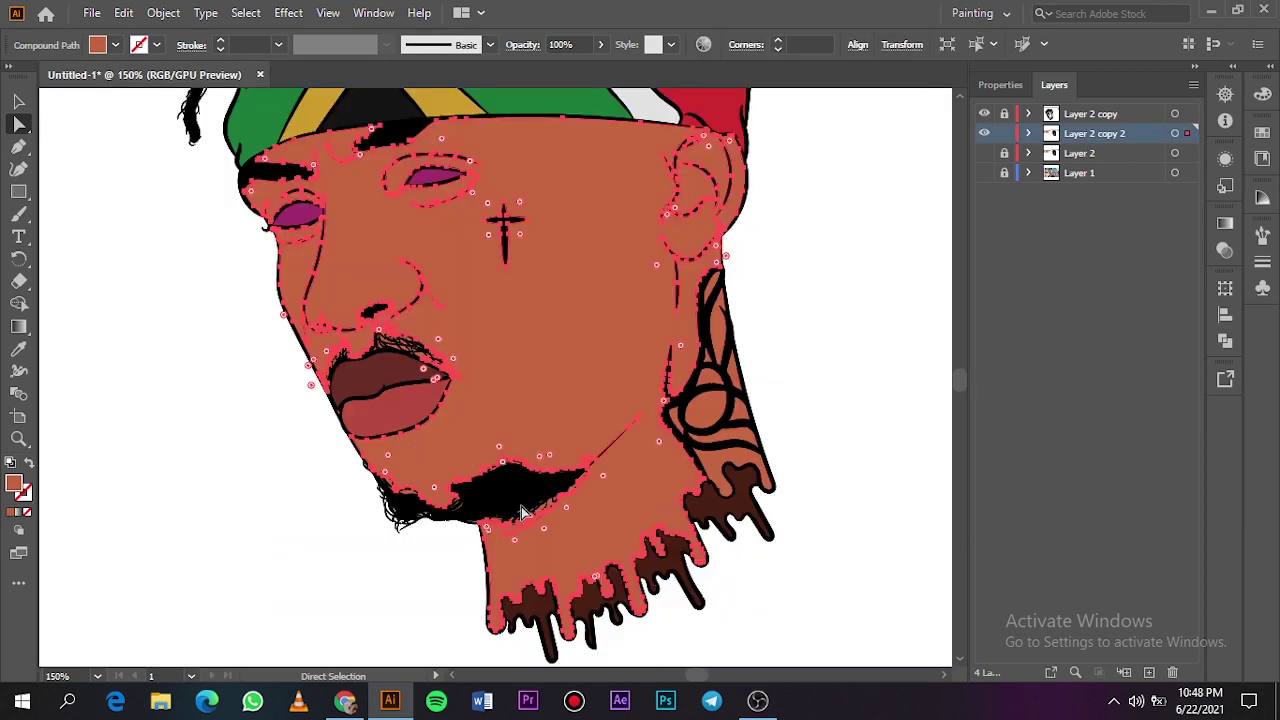
pyautogui.press('Delete')
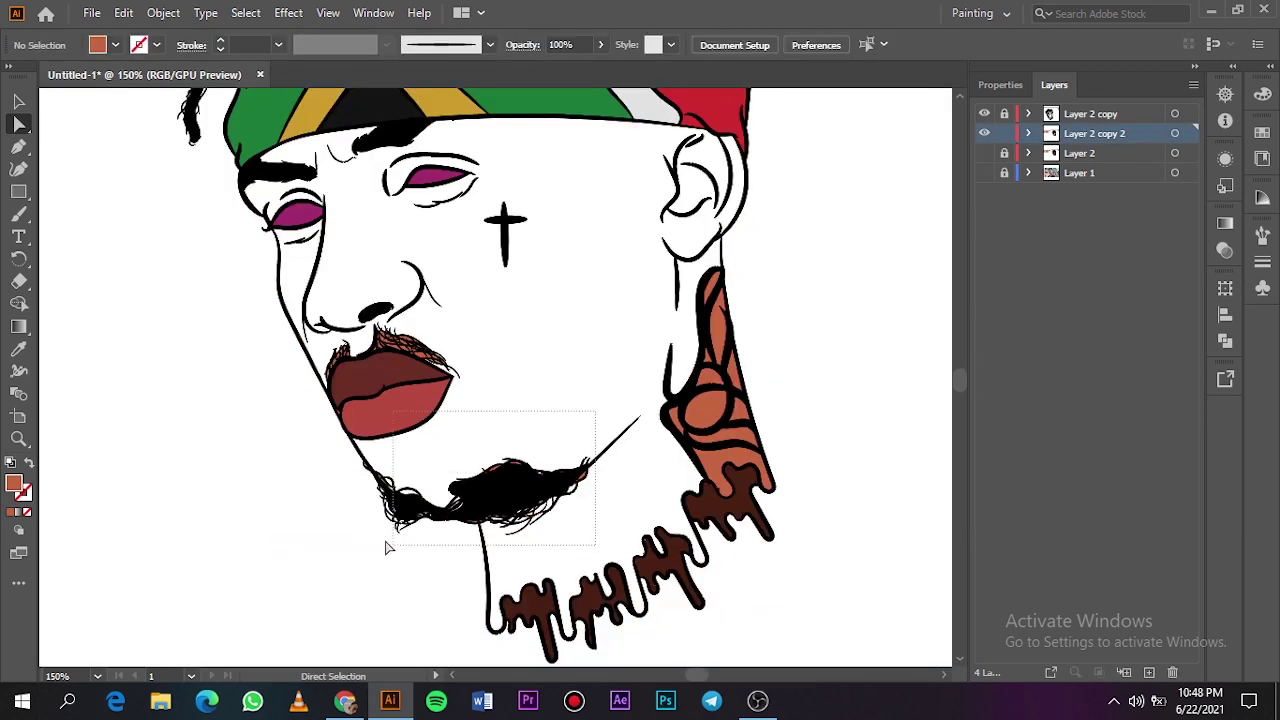
# Step: Delete the lip fills and the skin fragments in the moustache and beard from Layer 2 copy 2
pyautogui.click(389, 548)
pyautogui.press('Delete')
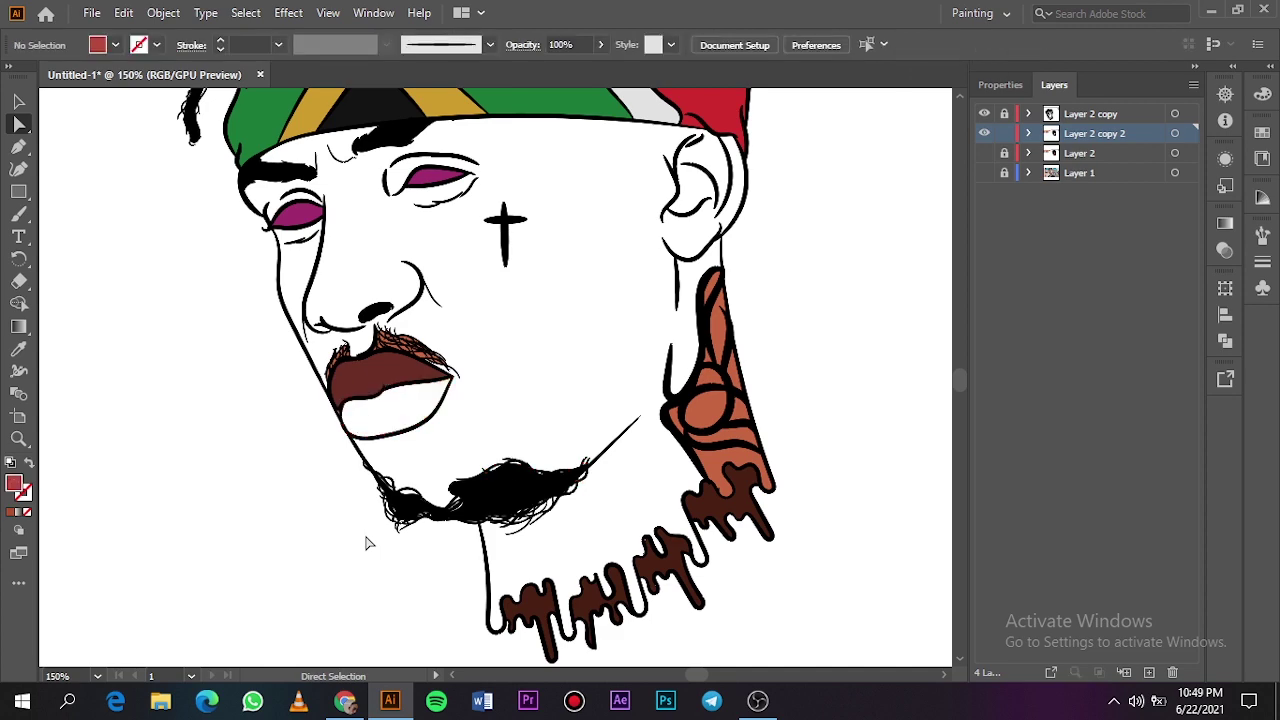
pyautogui.moveTo(472, 481); pyautogui.dragTo(472, 482)
pyautogui.press('Delete')
# Step: Delete the headband's red, green, yellow and black fills plus the eye and neck-tattoo fills from Layer 2 copy 2
pyautogui.scroll(5, 473, 485)
pyautogui.click(686, 290)
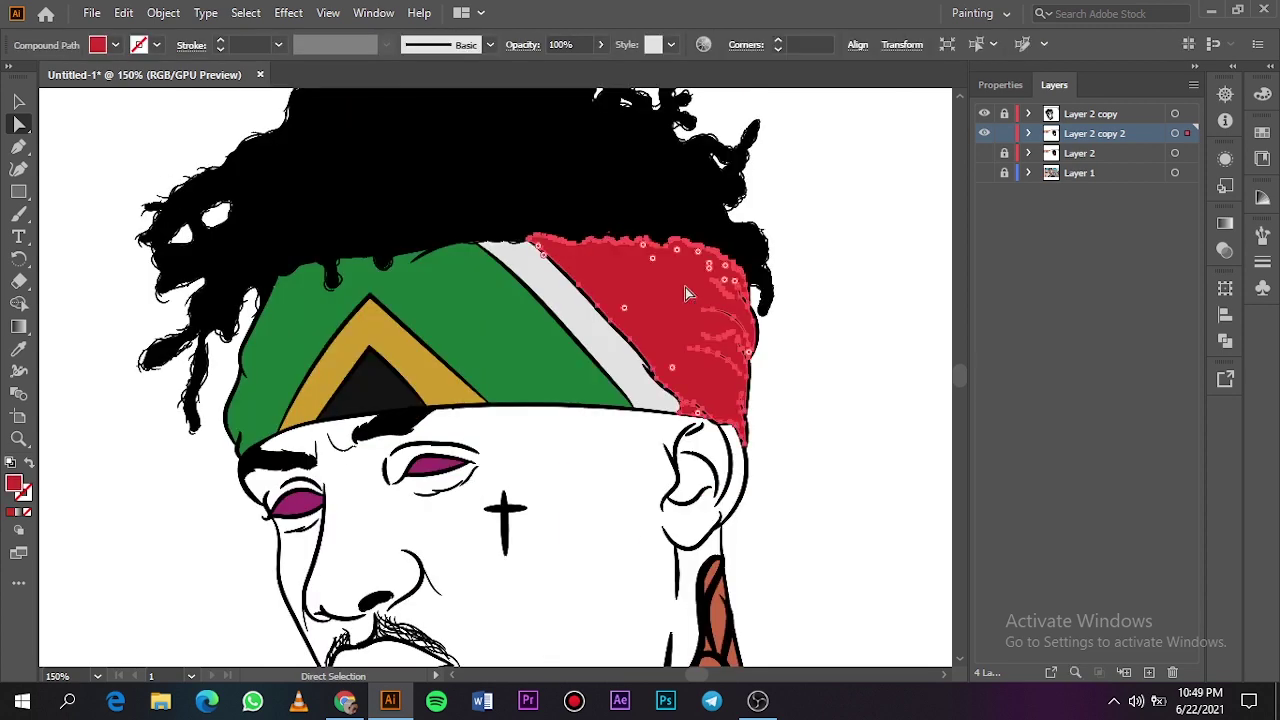
pyautogui.scroll(5, 686, 290)
pyautogui.press('Delete')
pyautogui.scroll(-2, 685, 170)
pyautogui.moveTo(437, 265); pyautogui.dragTo(747, 554)
pyautogui.press('Delete')
# Step: Show Layer 2 again, lock Layer 2 copy 2 and add a new layer between the two
pyautogui.click(984, 172)
pyautogui.click(984, 172)
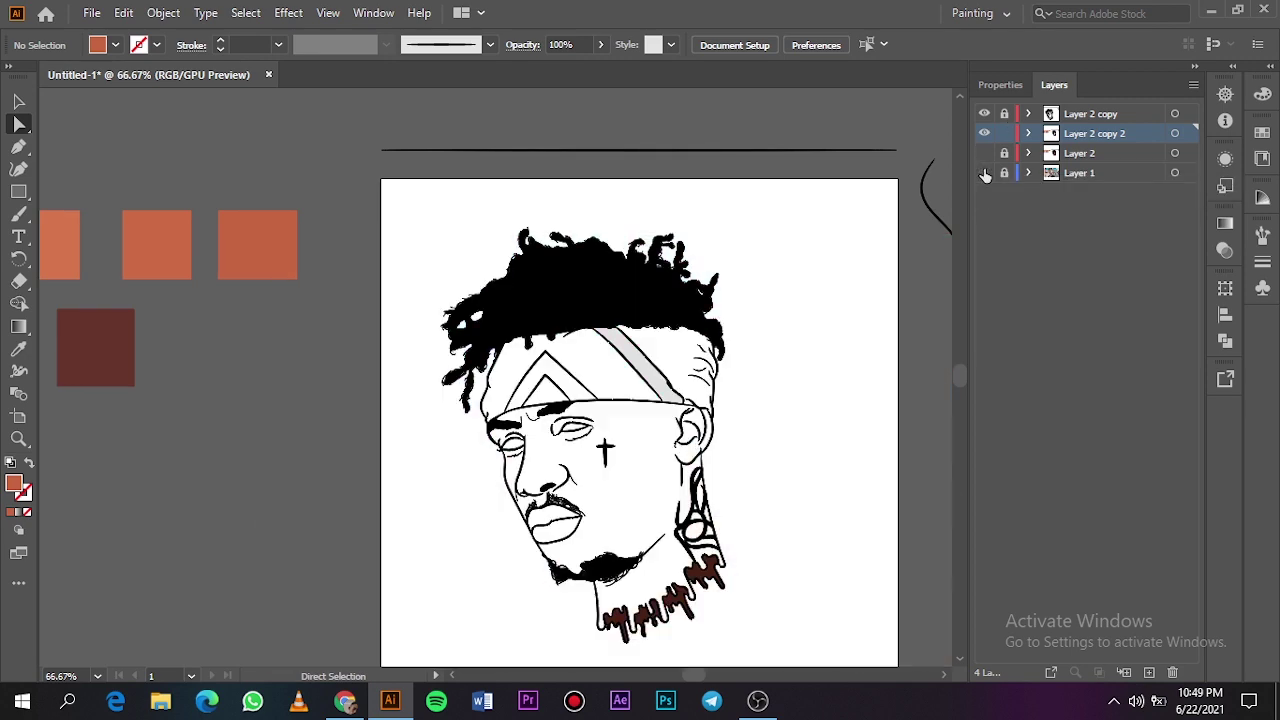
pyautogui.click(984, 155)
pyautogui.click(984, 155)
pyautogui.click(984, 155)
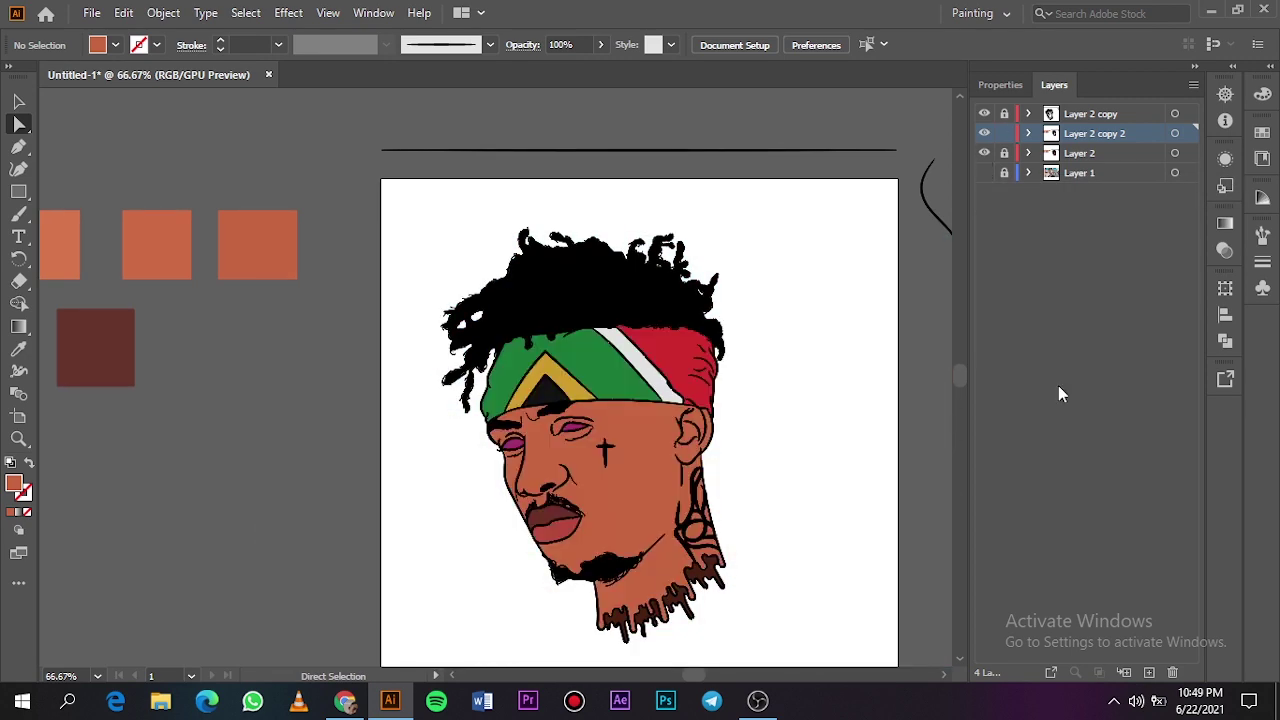
pyautogui.hotkey('ctrl', 'l')
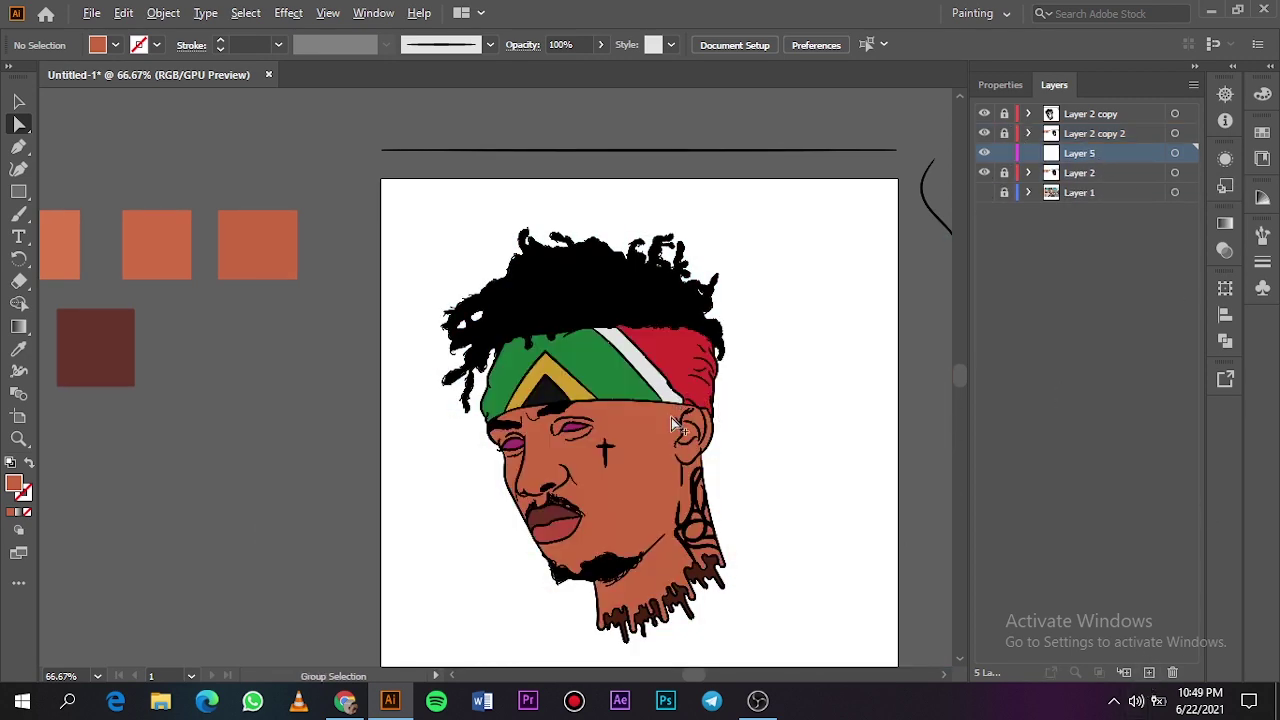
# Step: Set the fill colour to a near-black brown with no stroke for the shading
pyautogui.scroll(5, 671, 417)
pyautogui.press('i')
pyautogui.doubleClick(17, 487)
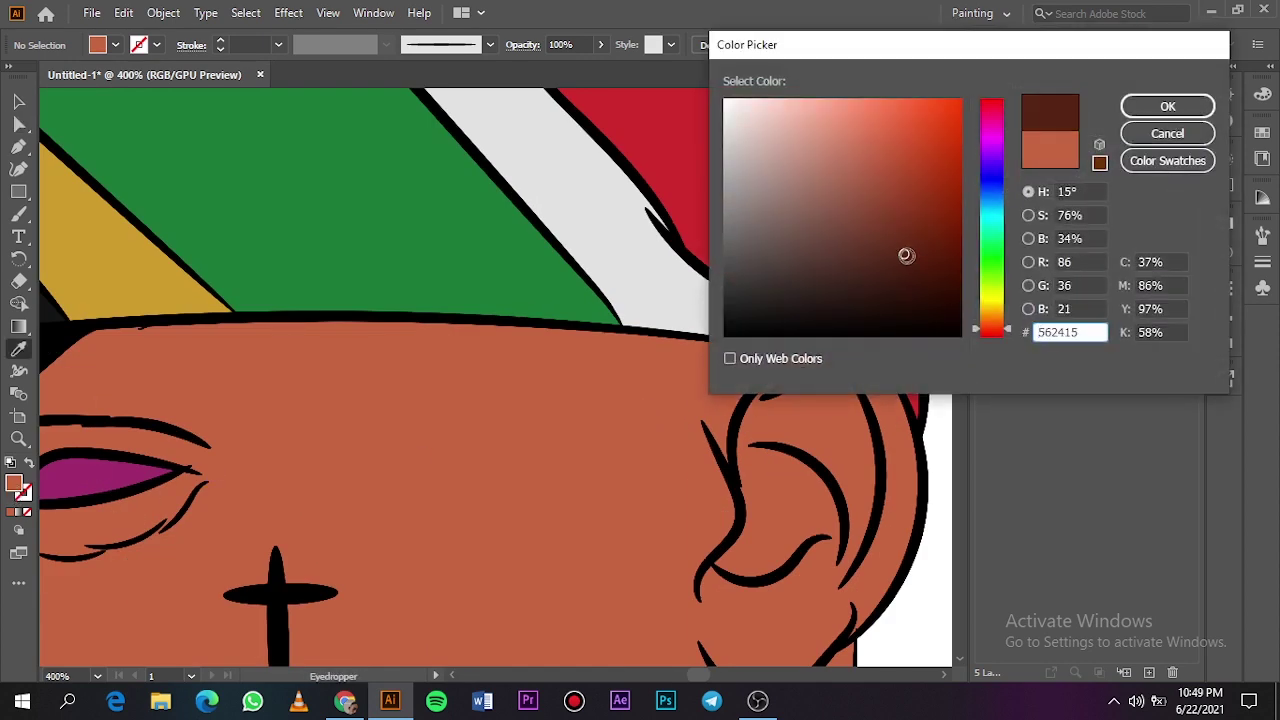
pyautogui.click(903, 309)
pyautogui.click(1166, 106)
# Step: With the reference photo shown in place of Layer 2, draw a pointed sideburn shape below the headband with the Pencil, then restore the flat colours
pyautogui.click(984, 192)
pyautogui.click(984, 172)
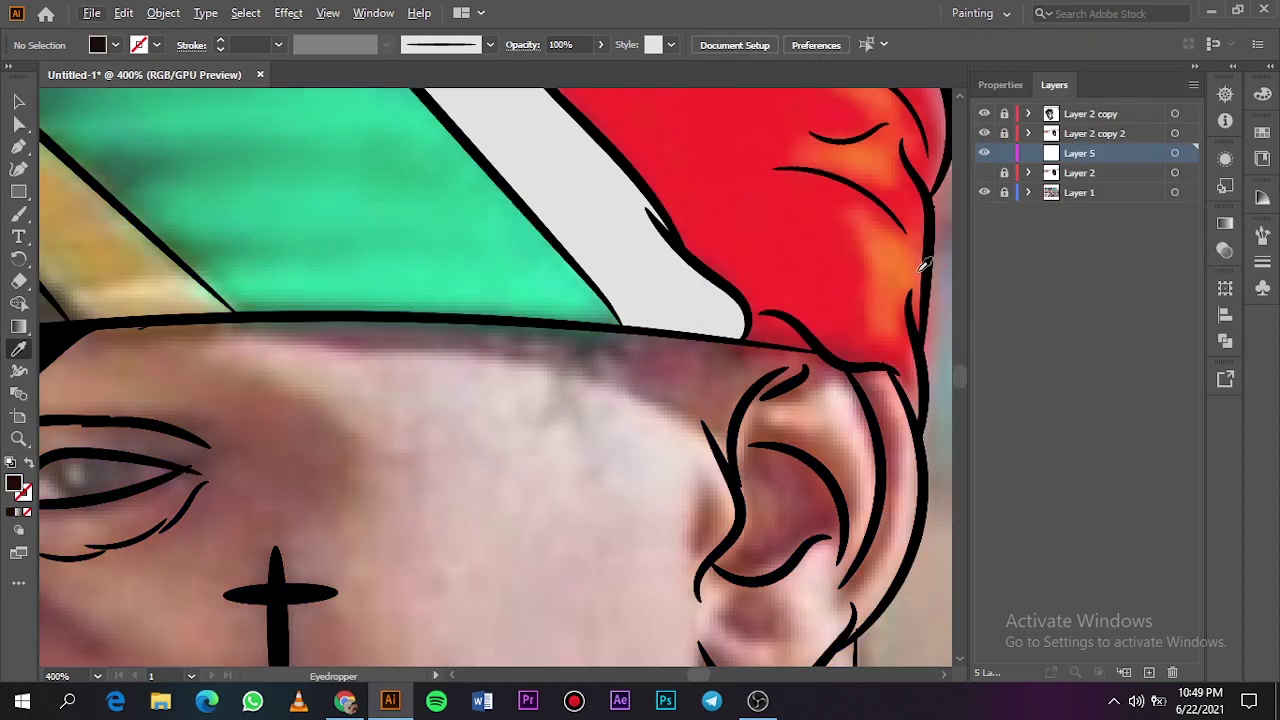
pyautogui.press('n')
pyautogui.moveTo(628, 327); pyautogui.dragTo(513, 316)
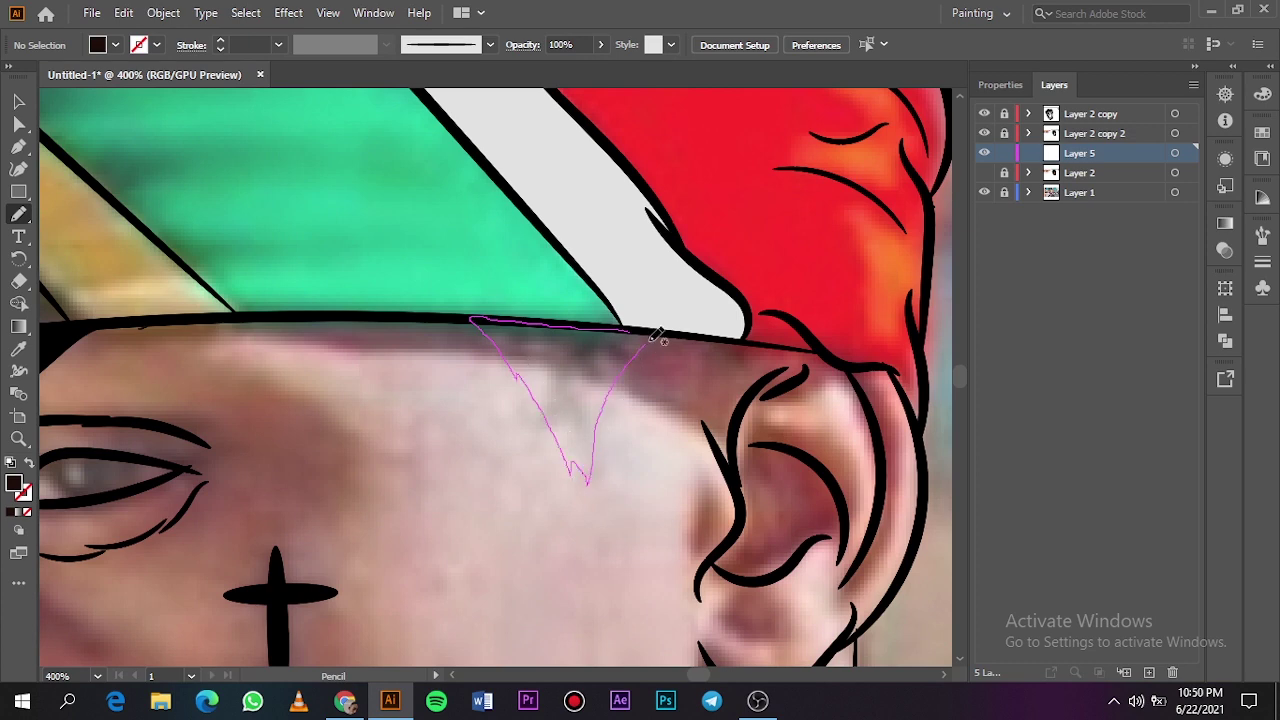
pyautogui.moveTo(633, 325); pyautogui.dragTo(636, 327)
pyautogui.hotkey('ctrl', '0')
pyautogui.click(984, 172)
pyautogui.click(984, 192)
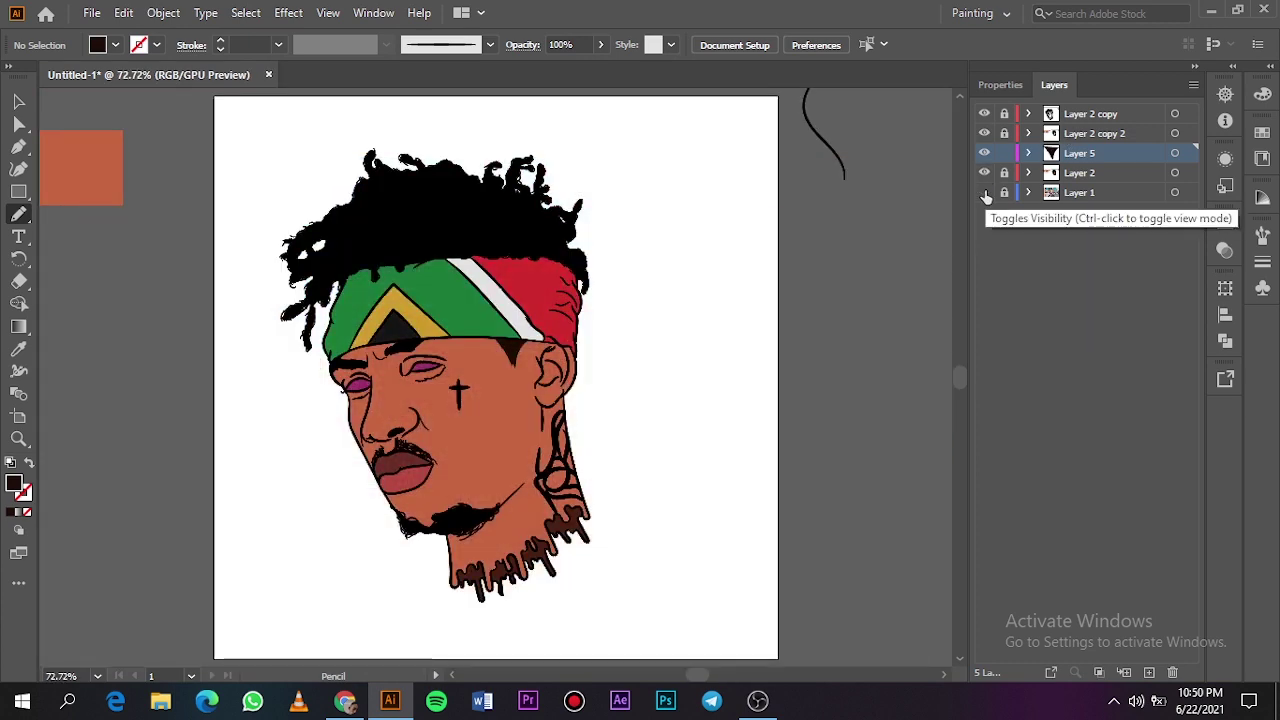
# Step: Recolour the sideburn shape with the black sampled from the hair and deselect it
pyautogui.press('a')
pyautogui.press('v')
pyautogui.click(510, 352)
pyautogui.press('i')
pyautogui.click(492, 223)
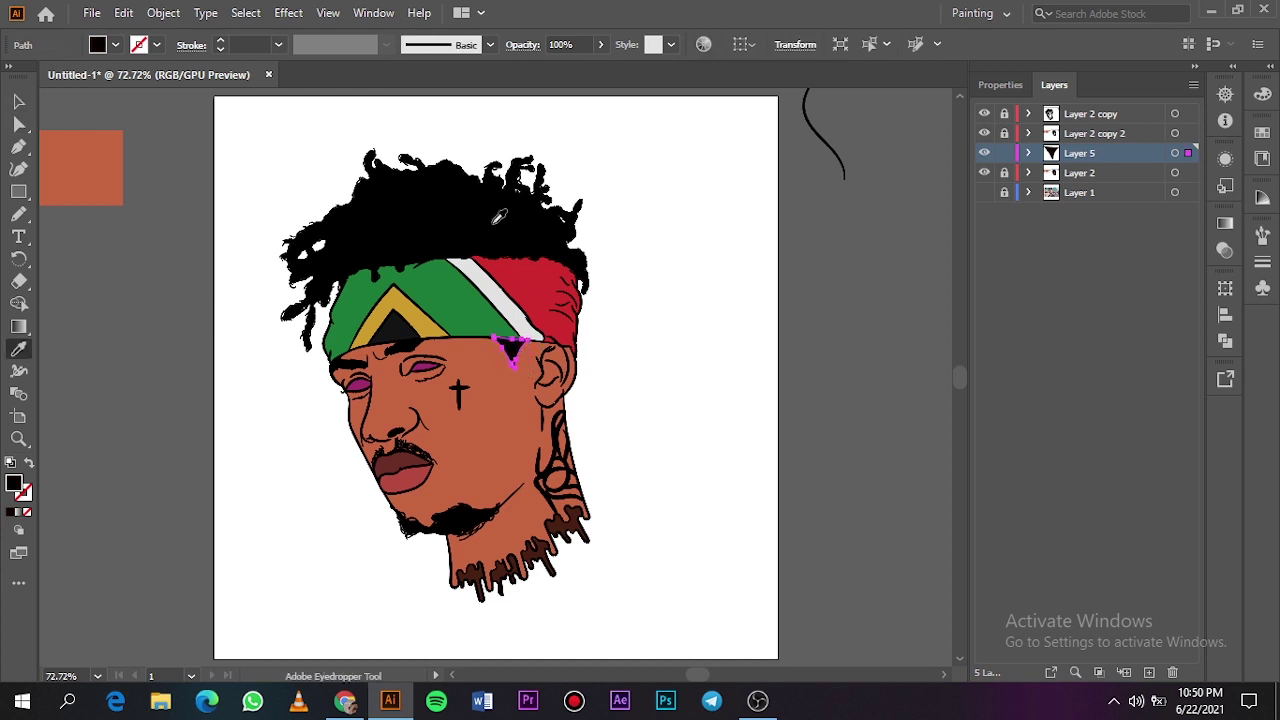
pyautogui.click(19, 101)
pyautogui.click(128, 124)
pyautogui.click(128, 130)
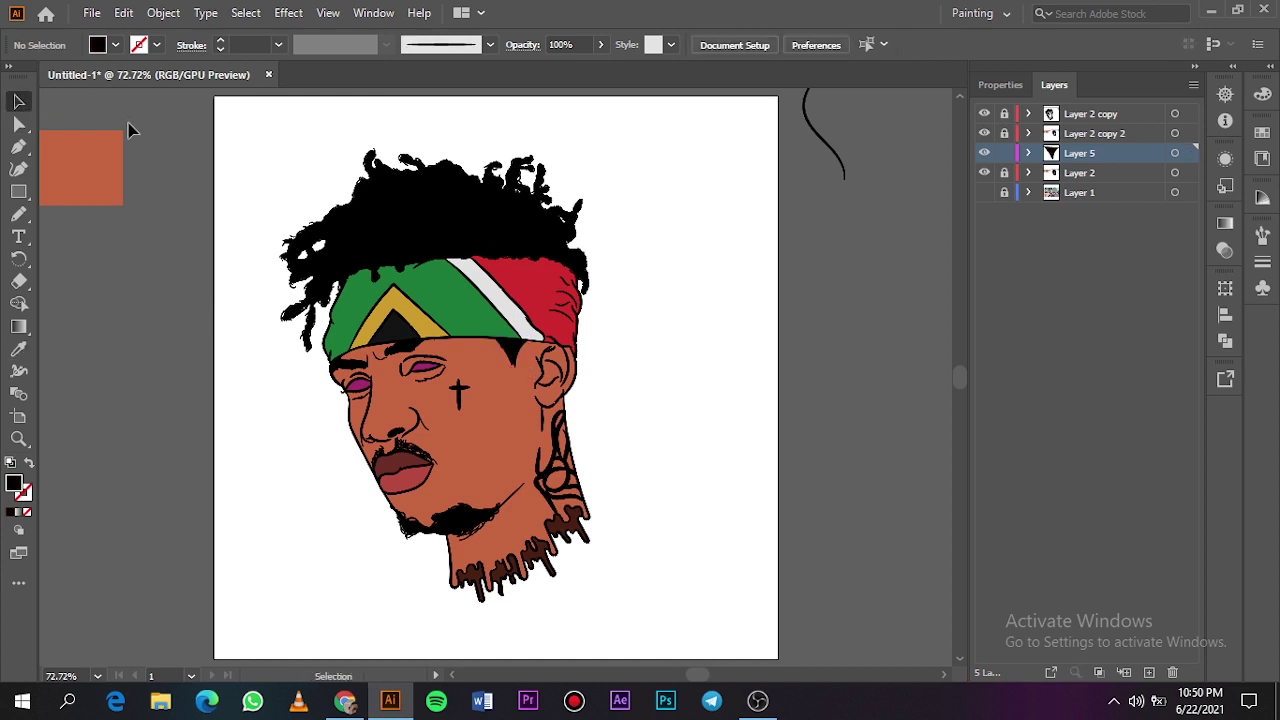
# Step: Lock Layer 5 and add a new layer directly above Layer 2
pyautogui.click(1004, 153)
pyautogui.click(1100, 176)
pyautogui.click(1149, 671)
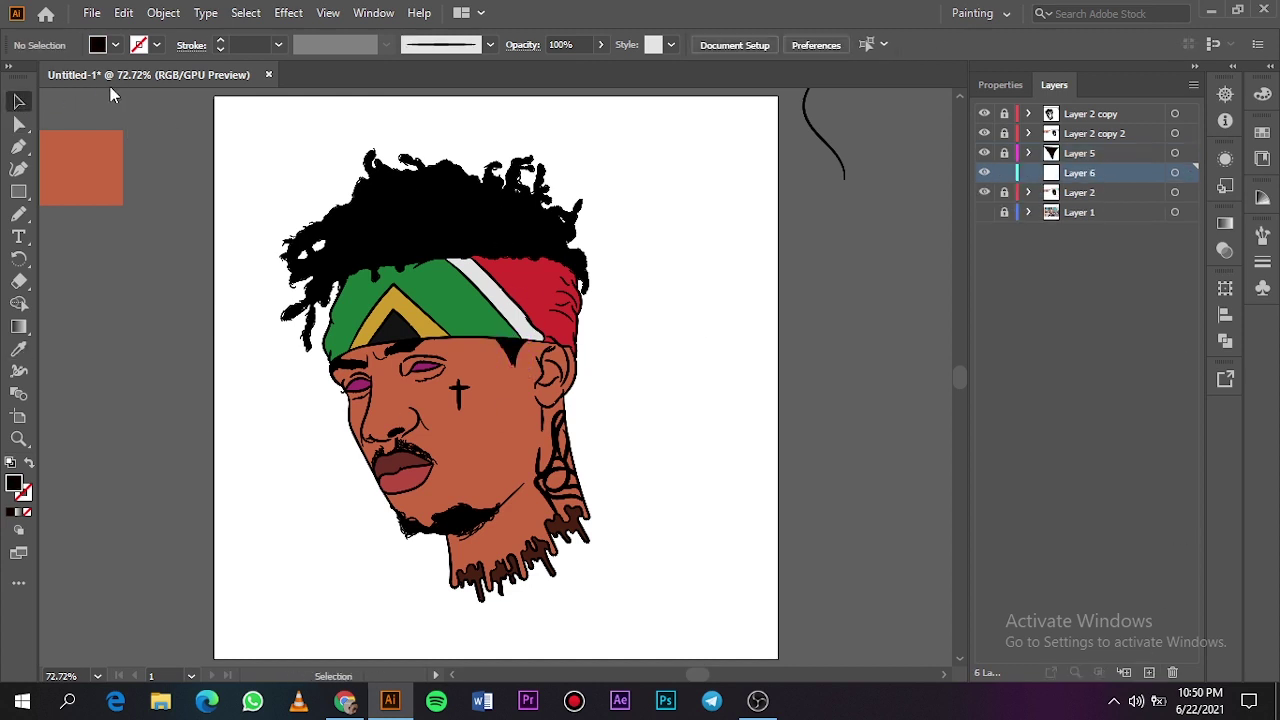
# Step: Sample the darkest reddish-brown swatch beside the artboard as the fill for Pencil shading
pyautogui.scroll(-5, 180, 232)
pyautogui.scroll(5, 180, 230)
pyautogui.press('i')
pyautogui.click(284, 262)
pyautogui.press('n')
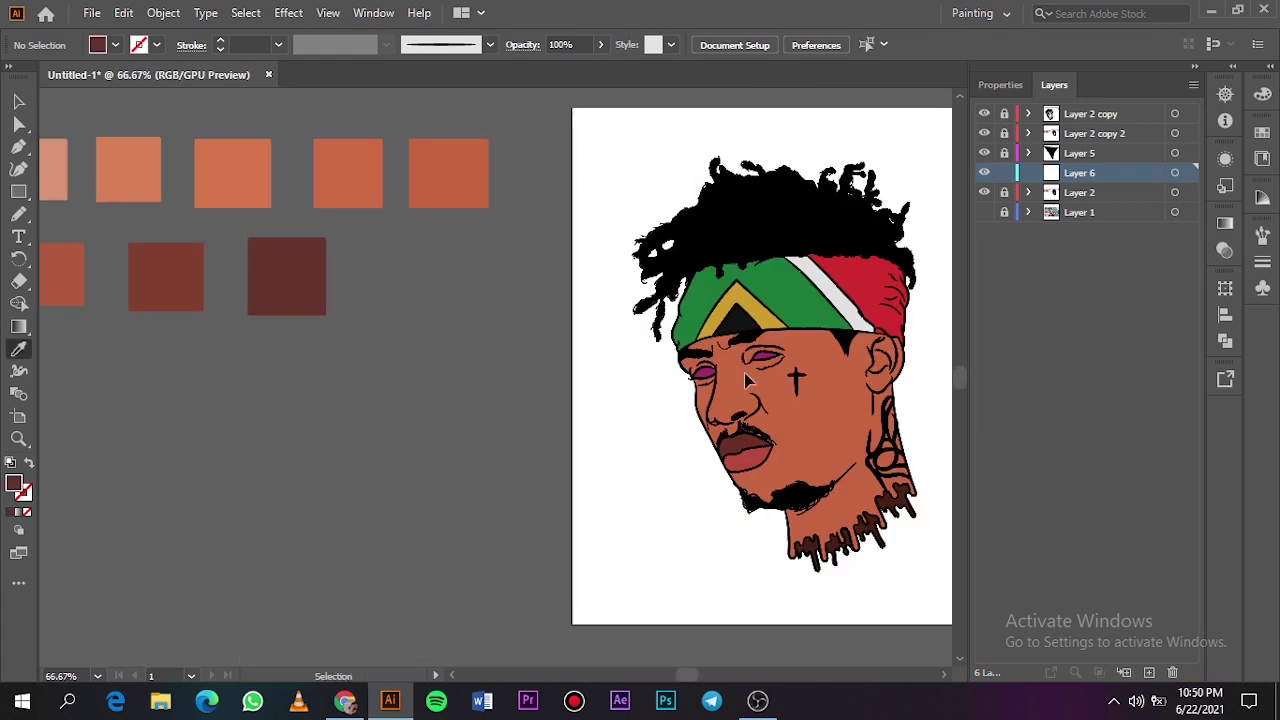
# Step: Hide Layer 2, show the reference photo, and draw dark brown shadows along the ear's rim, inside the ear and on the temple beneath the headband
pyautogui.scroll(3, 760, 357)
pyautogui.click(984, 212)
pyautogui.click(984, 192)
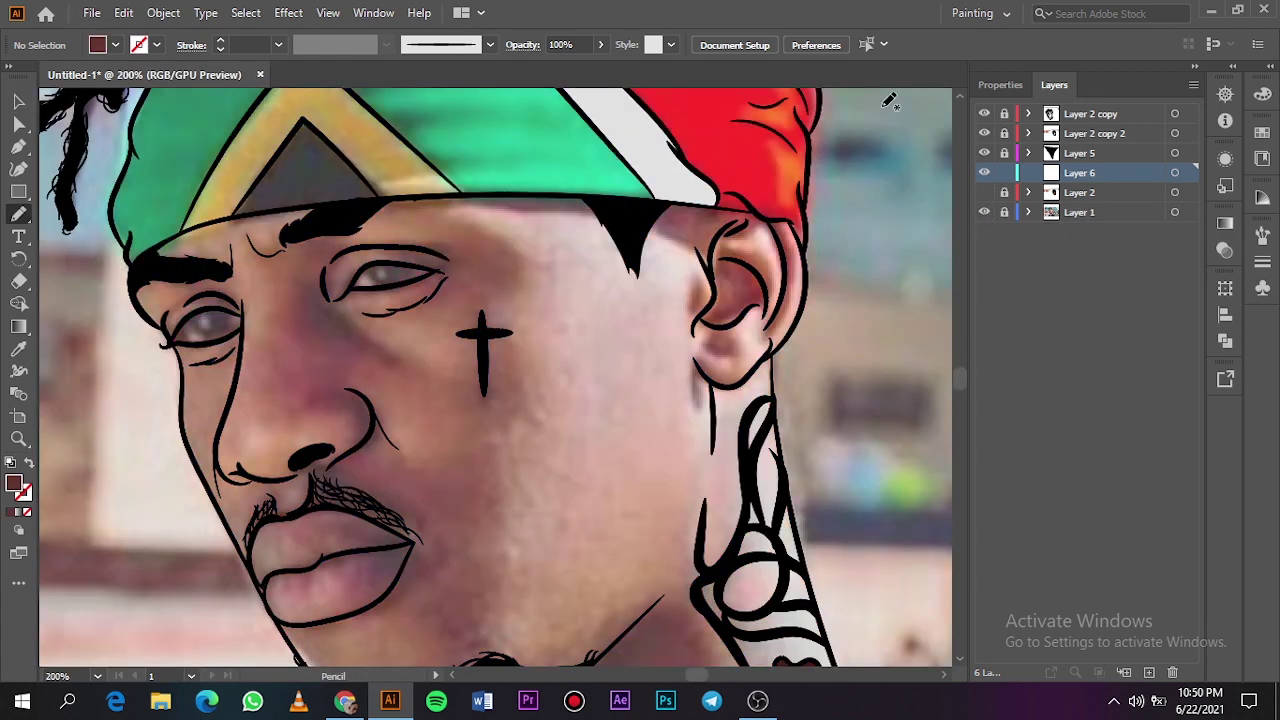
pyautogui.scroll(1, 753, 289)
pyautogui.scroll(1, 753, 289)
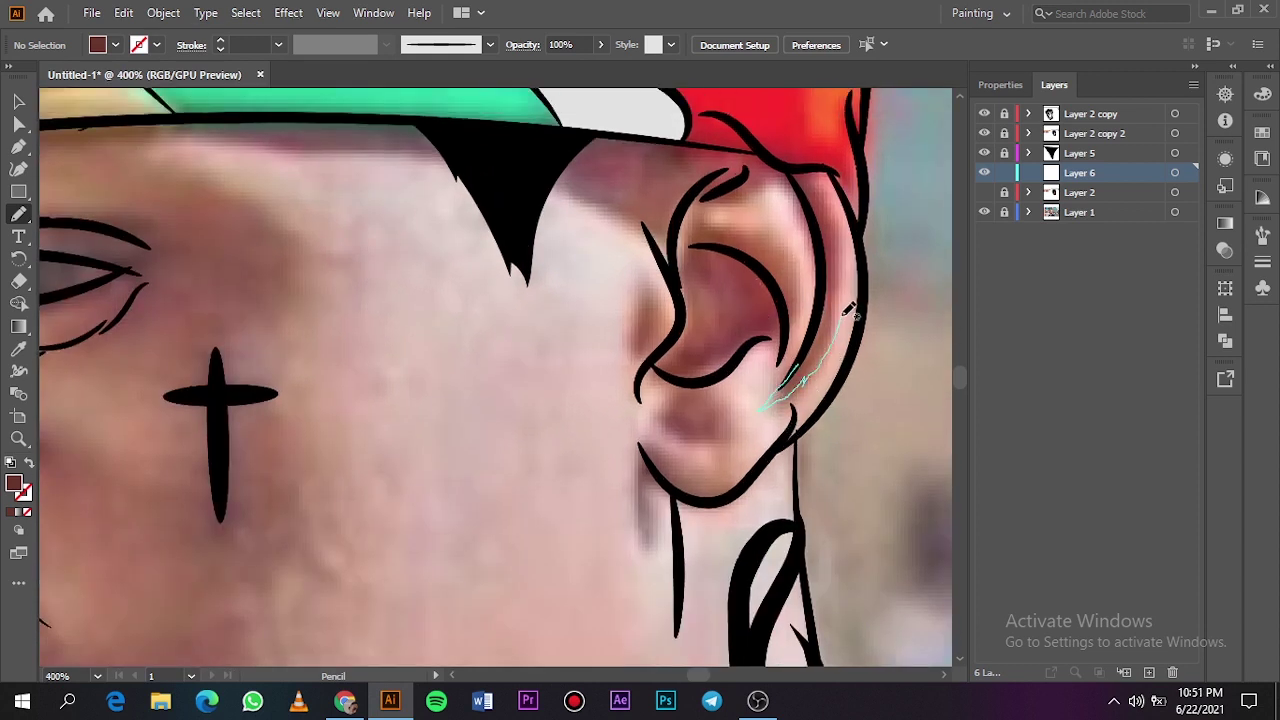
pyautogui.moveTo(849, 236)
pyautogui.mouseDown()
pyautogui.moveTo(831, 172)
pyautogui.moveTo(795, 188)
pyautogui.mouseUp()
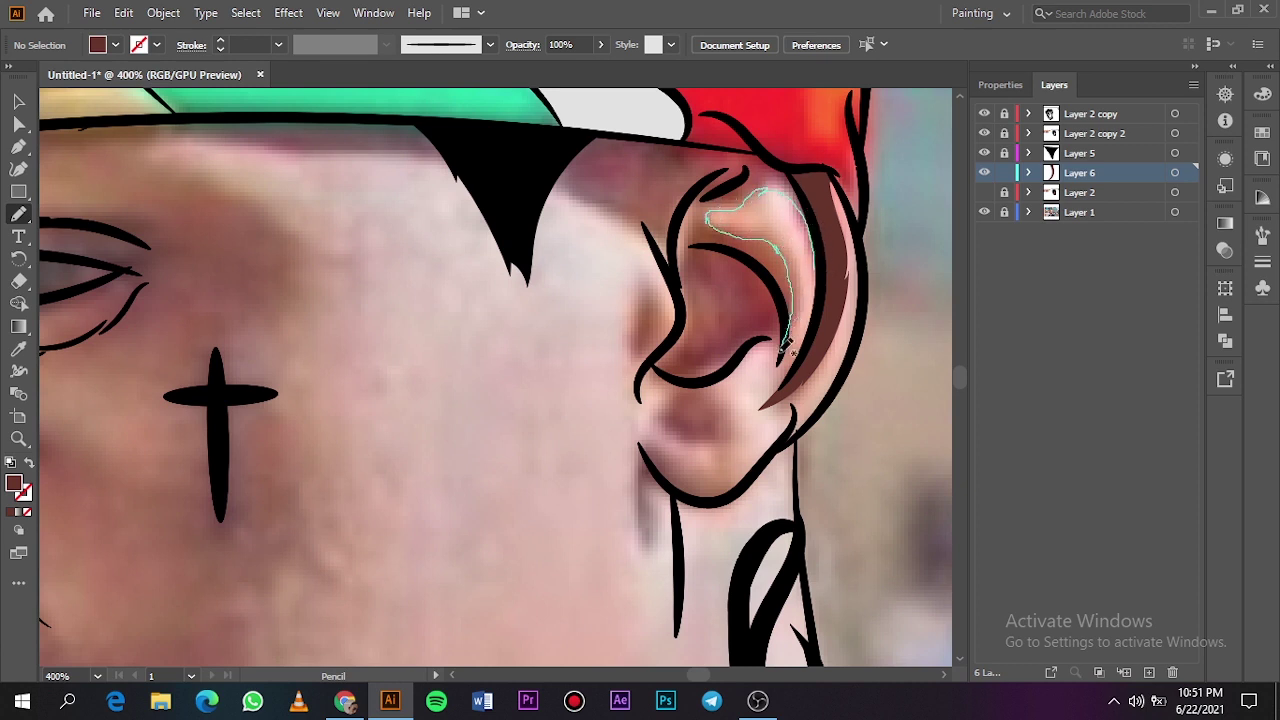
pyautogui.moveTo(776, 335)
pyautogui.mouseDown()
pyautogui.moveTo(689, 381)
pyautogui.moveTo(654, 364)
pyautogui.moveTo(680, 314)
pyautogui.moveTo(677, 238)
pyautogui.moveTo(712, 177)
pyautogui.mouseUp()
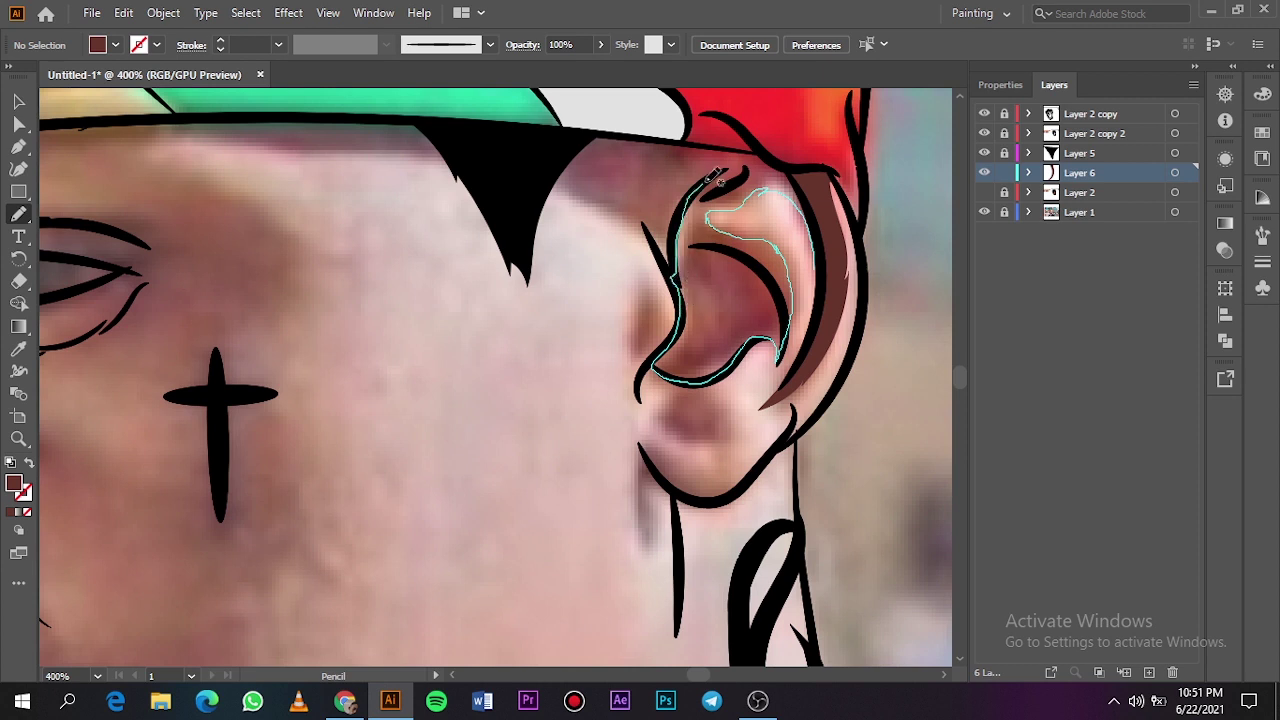
pyautogui.moveTo(779, 153)
pyautogui.mouseDown()
pyautogui.moveTo(819, 210)
pyautogui.moveTo(817, 305)
pyautogui.moveTo(822, 265)
pyautogui.mouseUp()
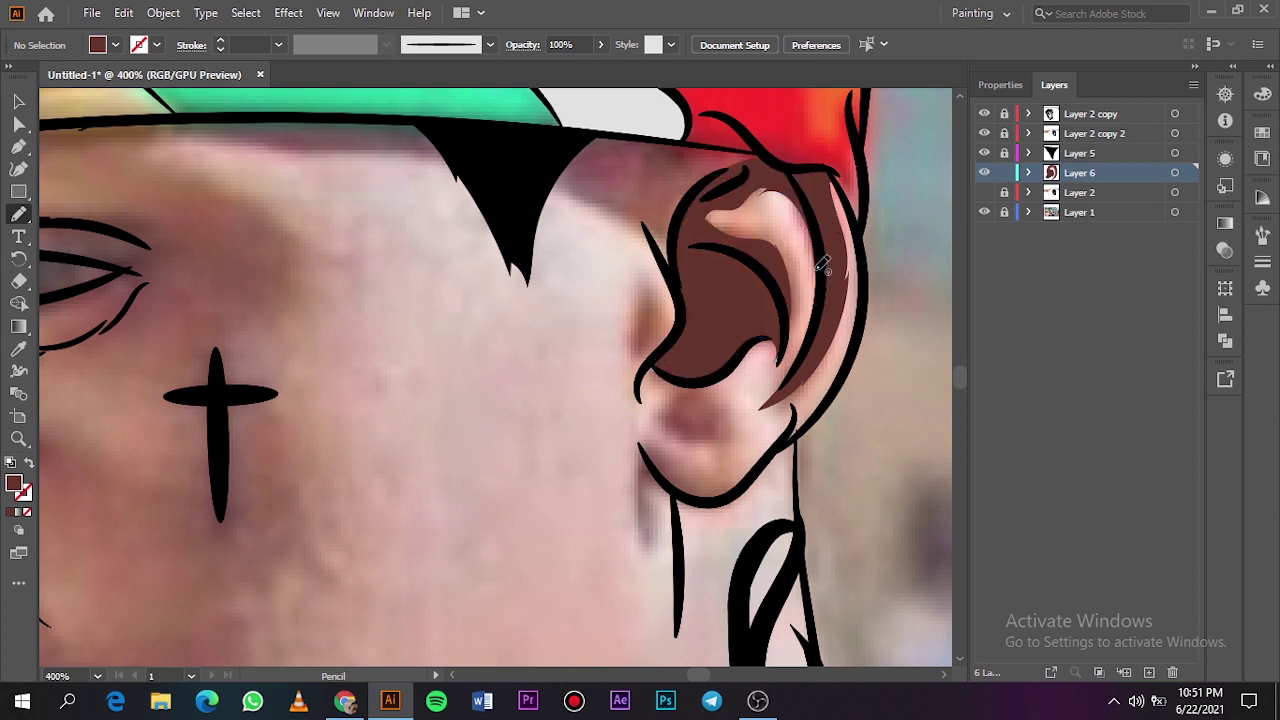
pyautogui.moveTo(750, 150)
pyautogui.mouseDown()
pyautogui.moveTo(641, 137)
pyautogui.moveTo(576, 144)
pyautogui.moveTo(545, 174)
pyautogui.moveTo(548, 206)
pyautogui.moveTo(642, 241)
pyautogui.moveTo(676, 307)
pyautogui.moveTo(755, 165)
pyautogui.mouseUp()
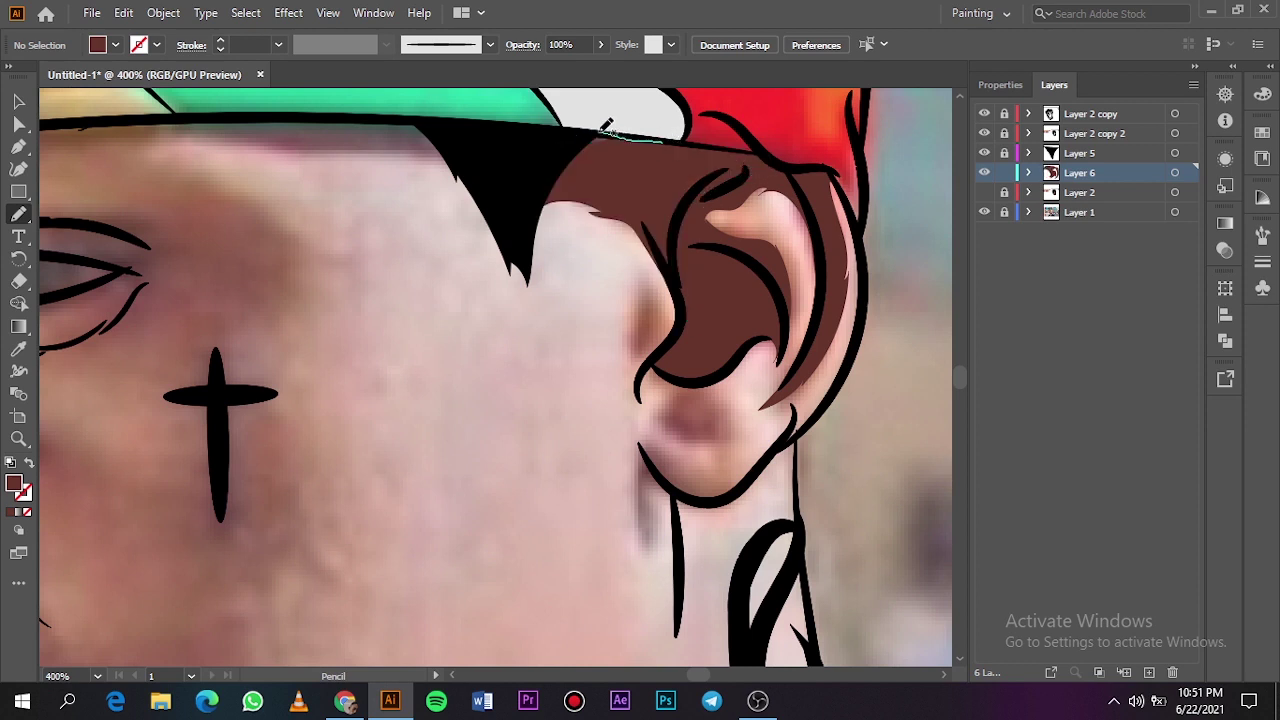
# Step: Draw dark brown shadows in front of the ear, below it along the jaw and on the earlobe, then preview them over the flat colours
pyautogui.moveTo(636, 378); pyautogui.dragTo(672, 325)
pyautogui.scroll(-3, 664, 362)
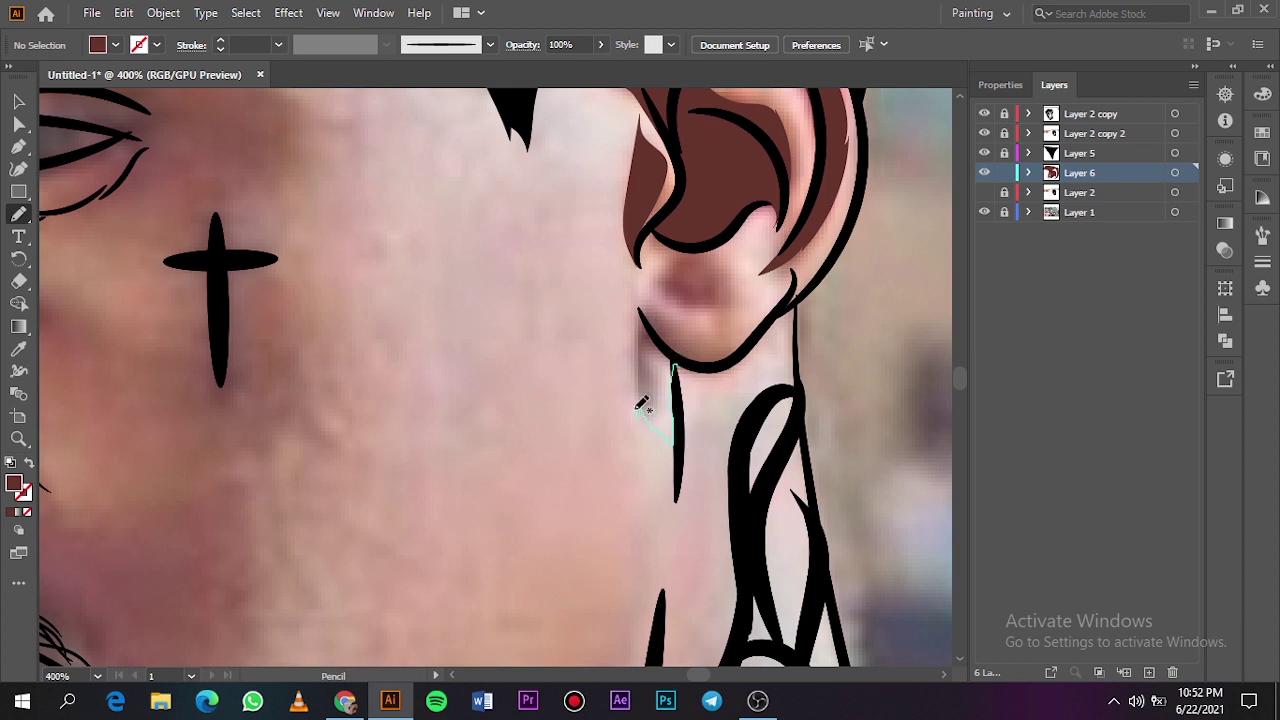
pyautogui.moveTo(642, 404)
pyautogui.mouseDown()
pyautogui.moveTo(649, 321)
pyautogui.moveTo(694, 360)
pyautogui.mouseUp()
pyautogui.moveTo(696, 302)
pyautogui.mouseDown()
pyautogui.moveTo(697, 343)
pyautogui.moveTo(636, 300)
pyautogui.moveTo(678, 358)
pyautogui.mouseUp()
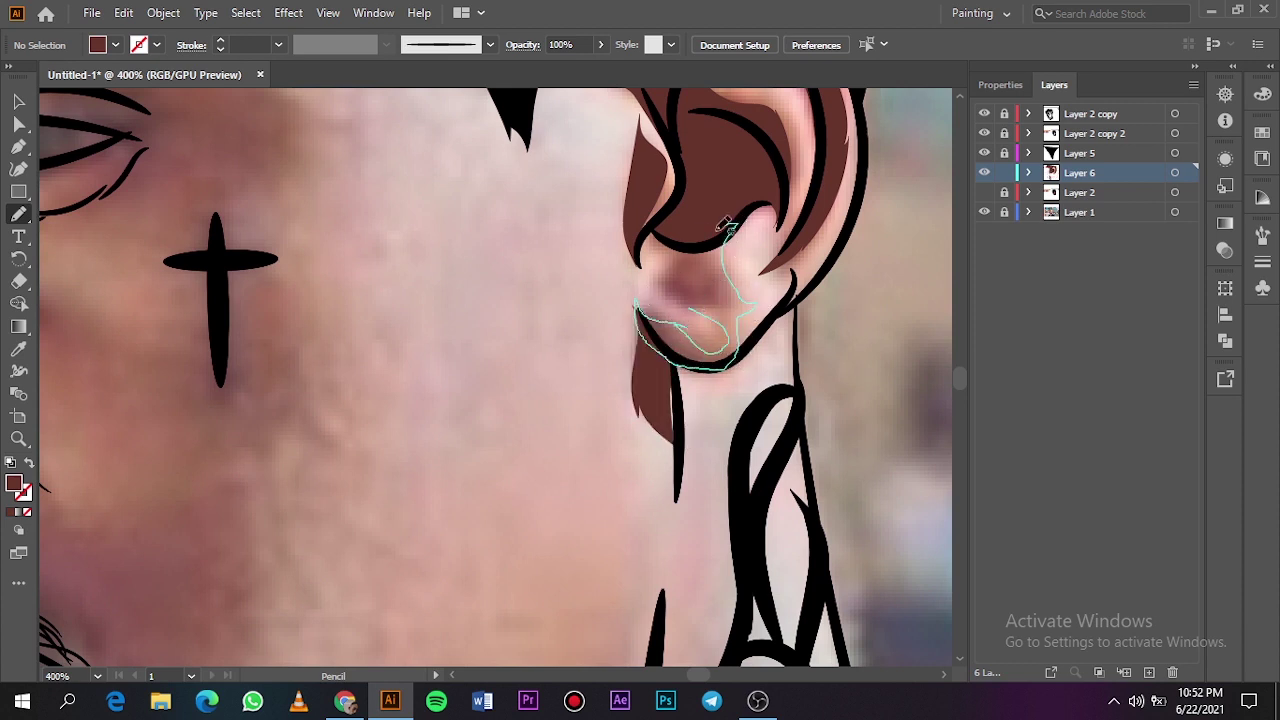
pyautogui.moveTo(722, 231)
pyautogui.mouseDown()
pyautogui.moveTo(657, 257)
pyautogui.moveTo(670, 300)
pyautogui.mouseUp()
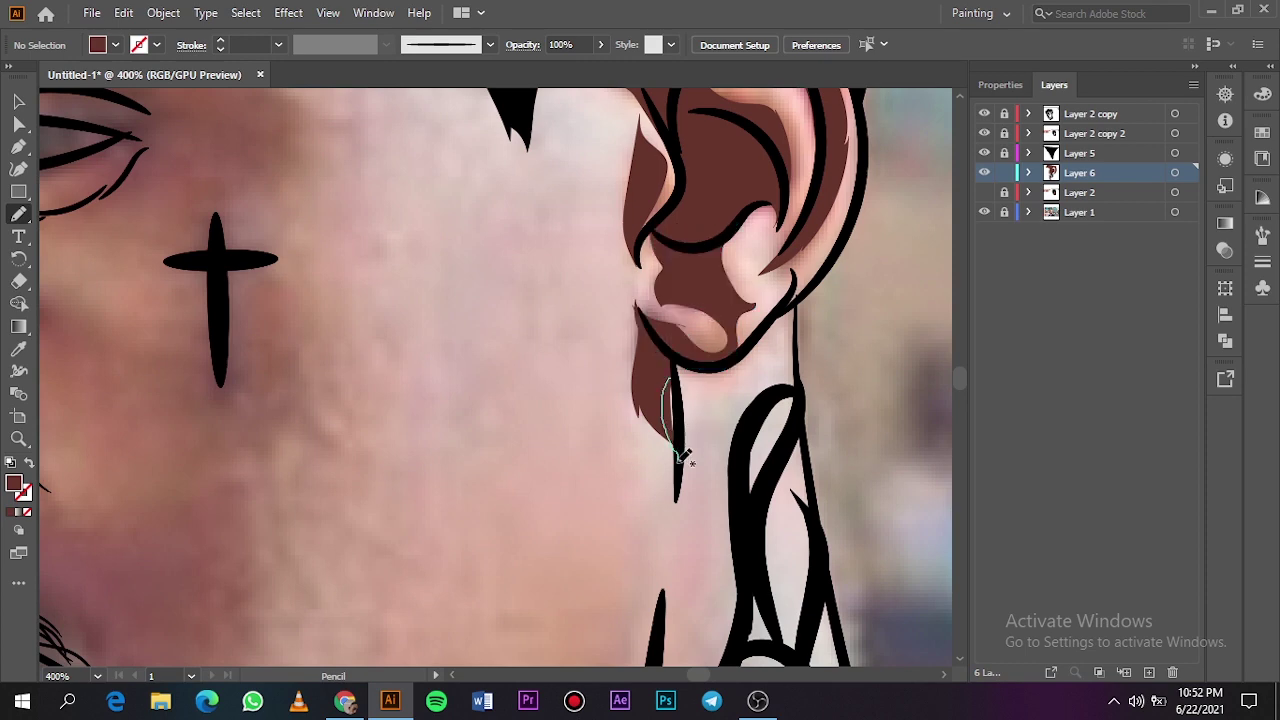
pyautogui.hotkey('ctrl', '0')
pyautogui.click(984, 193)
pyautogui.click(984, 212)
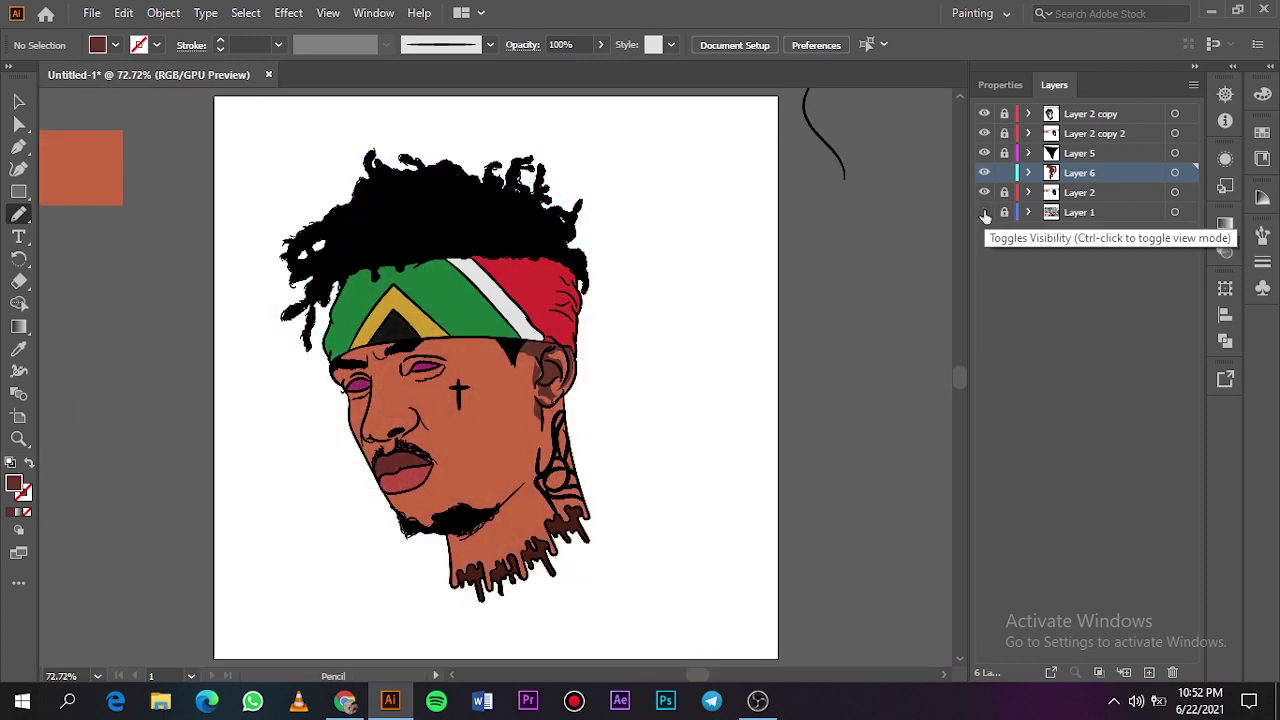
# Step: Show the photo again without Layer 2 and draw a thin dark brown shadow across the forehead beneath the headband
pyautogui.click(984, 212)
pyautogui.click(984, 192)
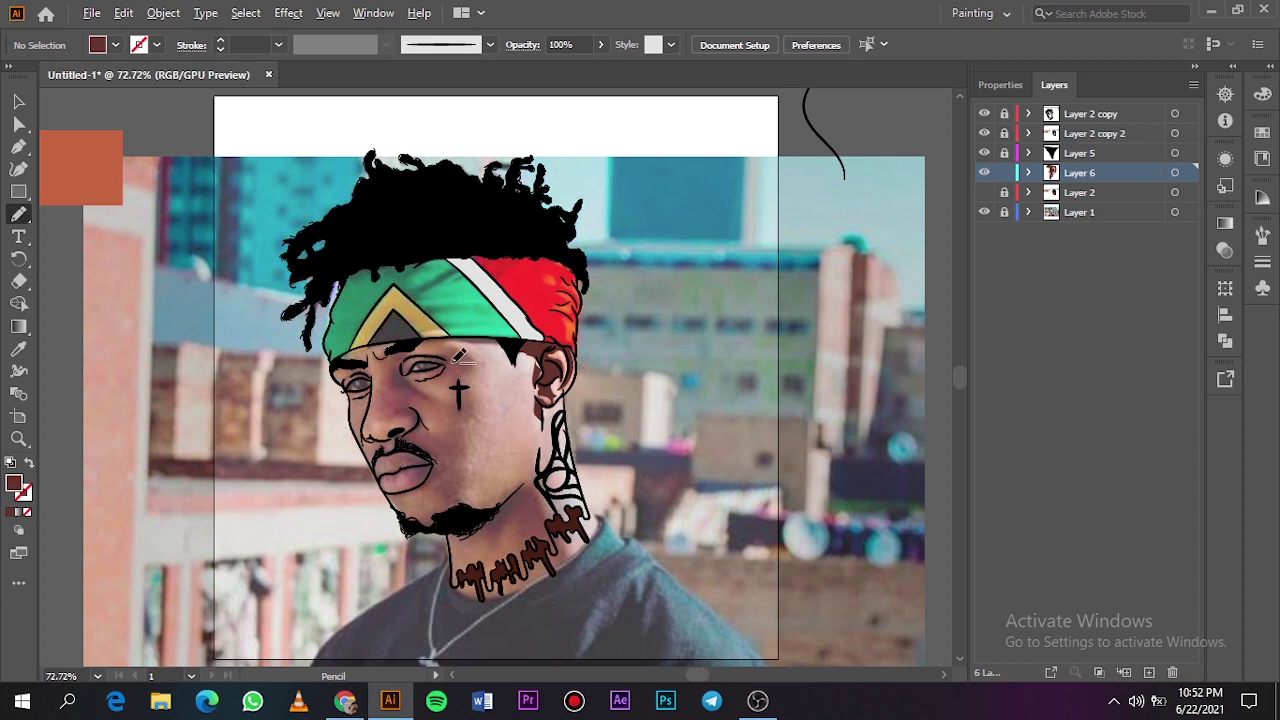
pyautogui.scroll(3, 455, 360)
pyautogui.moveTo(604, 328); pyautogui.dragTo(501, 309)
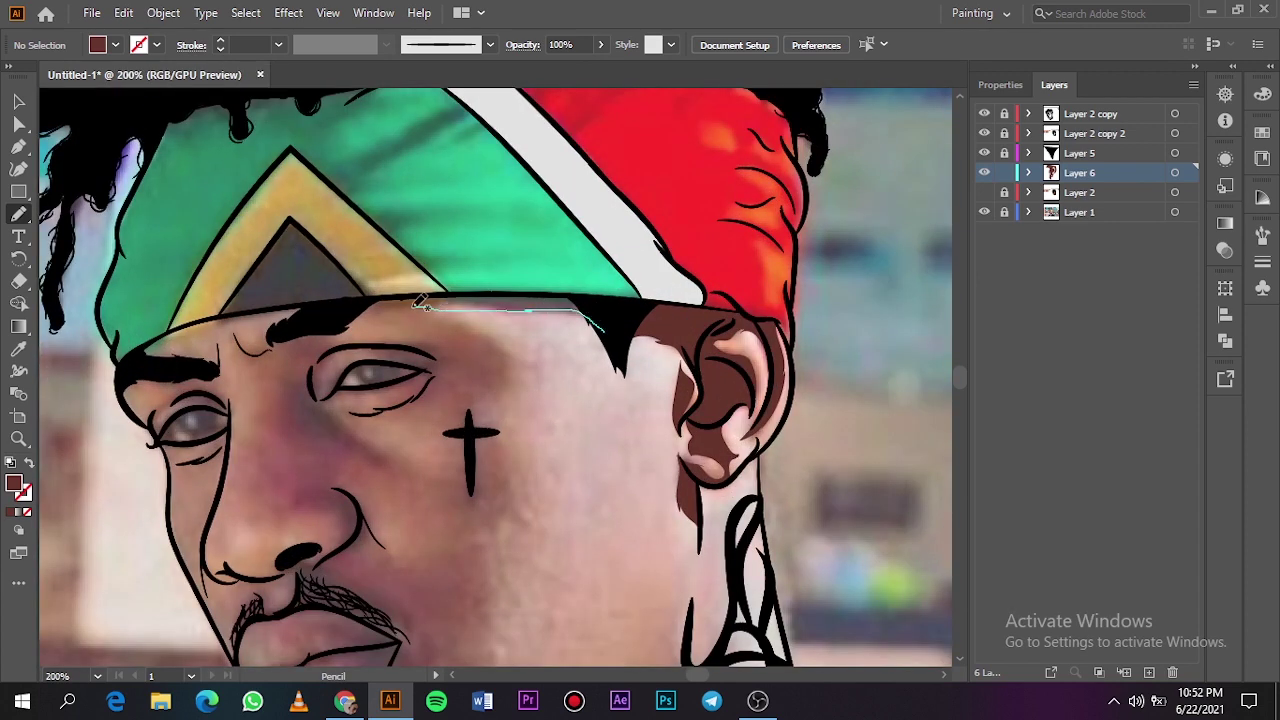
pyautogui.moveTo(420, 303)
pyautogui.mouseDown()
pyautogui.moveTo(352, 305)
pyautogui.moveTo(545, 290)
pyautogui.moveTo(615, 325)
pyautogui.moveTo(606, 336)
pyautogui.mouseUp()
# Step: Draw a dark brown shadow around the eye nearer the cross tattoo, from the brow to the nose bridge, and preview it over the flat colours
pyautogui.scroll(-6, 594, 354)
pyautogui.scroll(4, 594, 354)
pyautogui.hscroll(-4, 594, 354)
pyautogui.scroll(2, 545, 339)
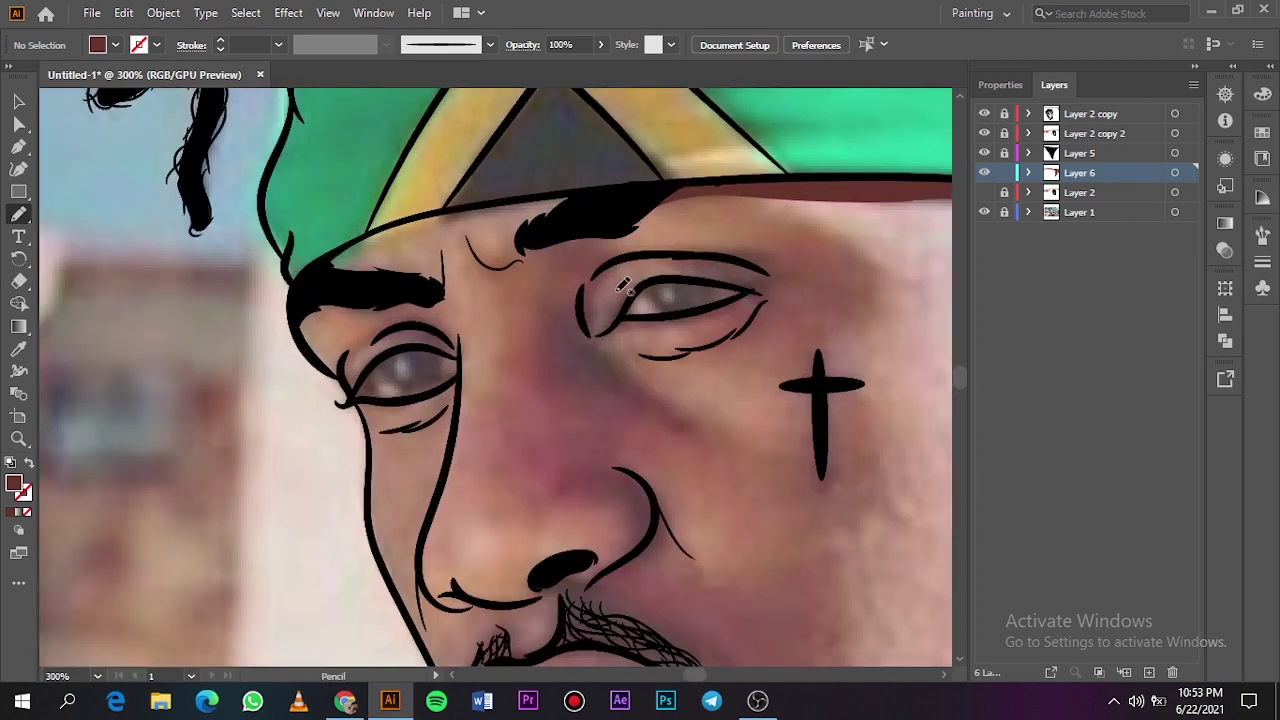
pyautogui.moveTo(697, 275)
pyautogui.mouseDown()
pyautogui.moveTo(650, 251)
pyautogui.moveTo(610, 271)
pyautogui.moveTo(641, 283)
pyautogui.mouseUp()
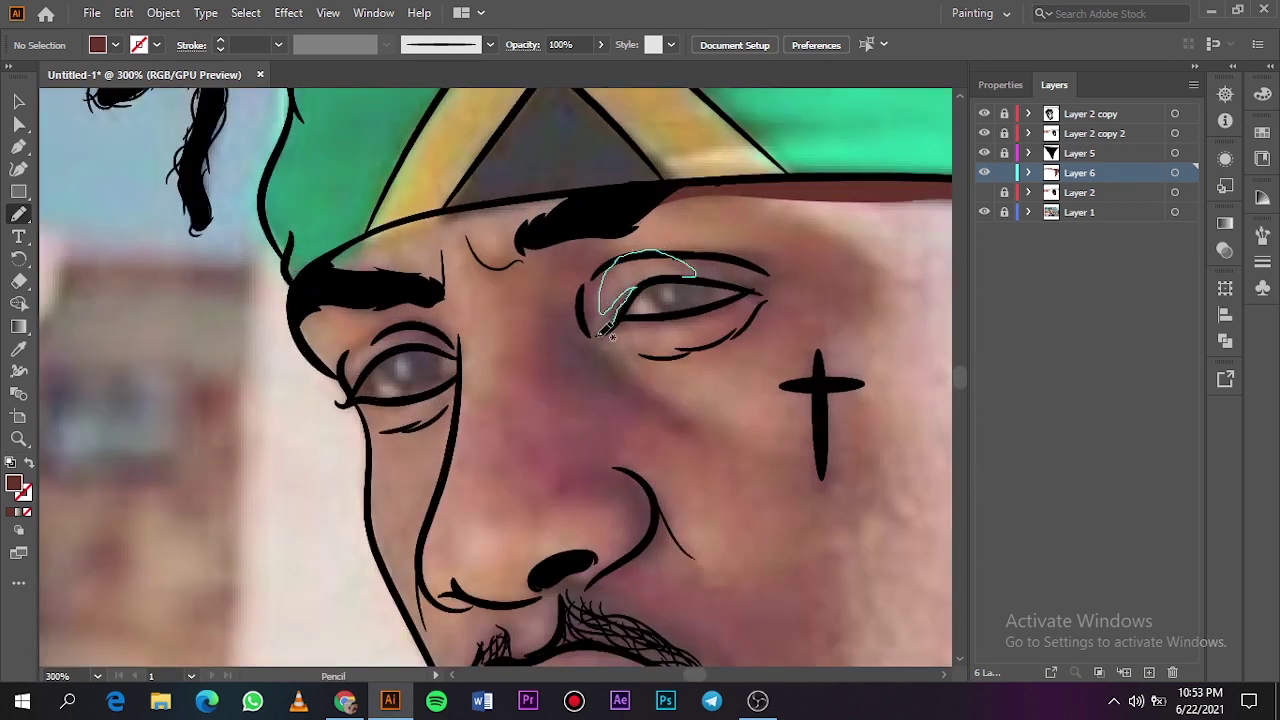
pyautogui.moveTo(632, 372)
pyautogui.mouseDown()
pyautogui.moveTo(648, 411)
pyautogui.moveTo(566, 393)
pyautogui.moveTo(540, 338)
pyautogui.mouseUp()
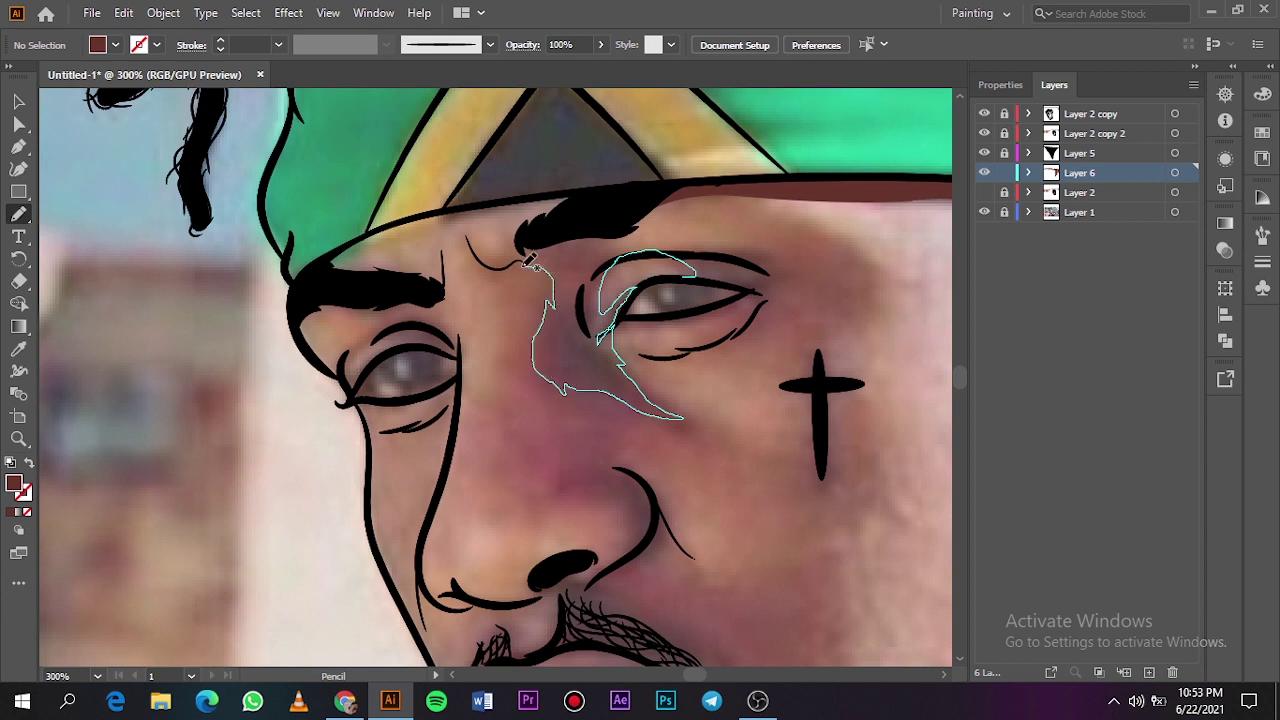
pyautogui.moveTo(530, 262)
pyautogui.mouseDown()
pyautogui.moveTo(628, 228)
pyautogui.moveTo(768, 257)
pyautogui.moveTo(790, 282)
pyautogui.moveTo(731, 344)
pyautogui.mouseUp()
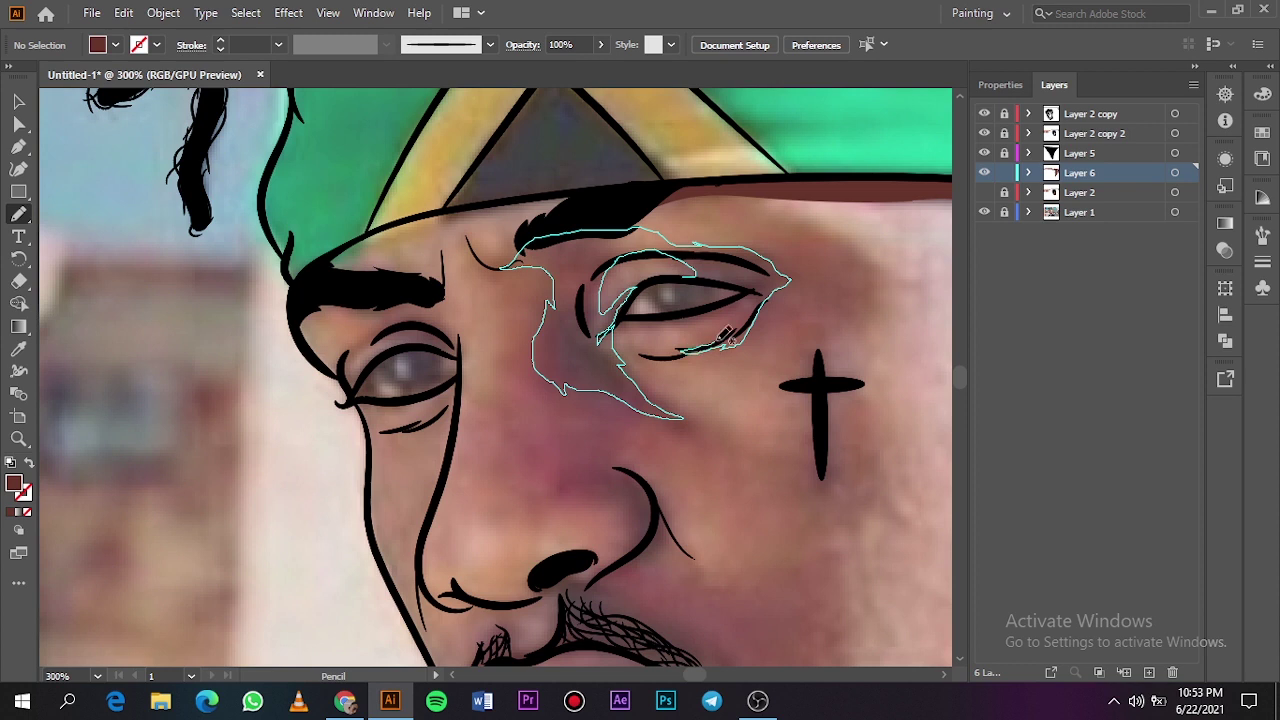
pyautogui.moveTo(742, 286); pyautogui.dragTo(683, 277)
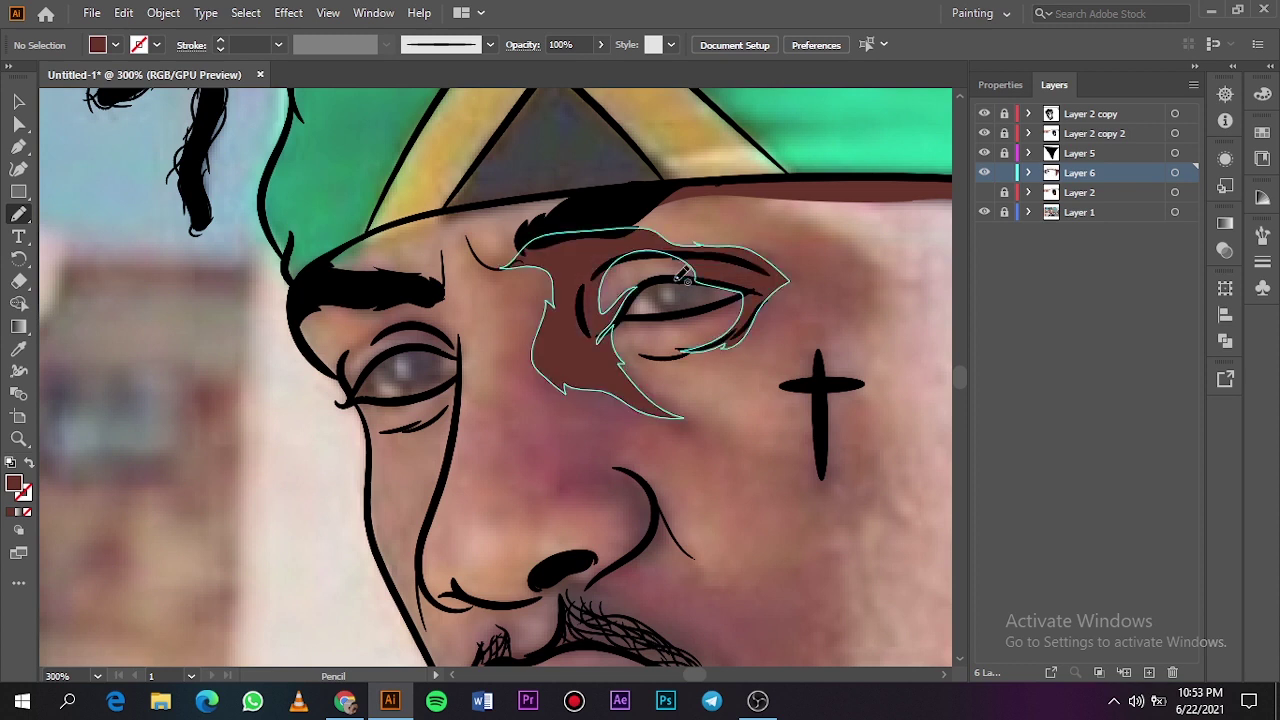
pyautogui.moveTo(986, 192); pyautogui.dragTo(982, 208)
pyautogui.hotkey('ctrl', '0')
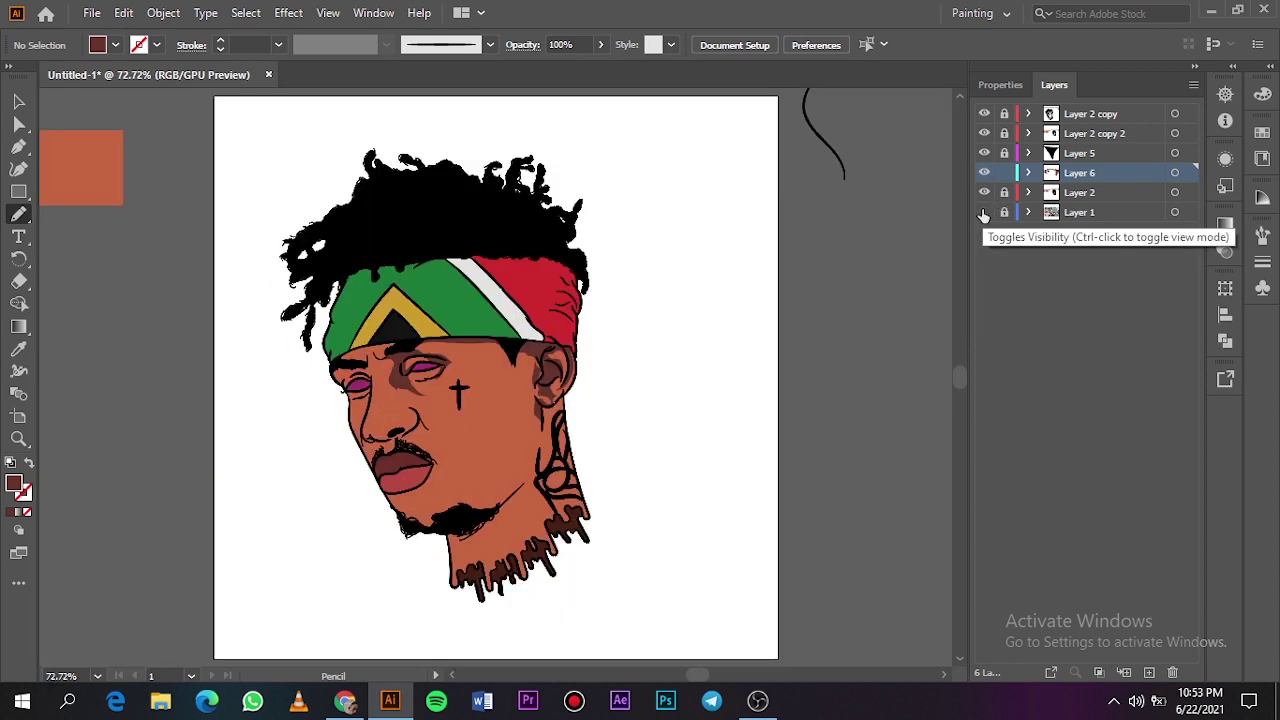
# Step: Bring back the photo without Layer 2 and draw a dark brown shadow between the far eye and its eyebrow
pyautogui.click(984, 212)
pyautogui.click(984, 192)
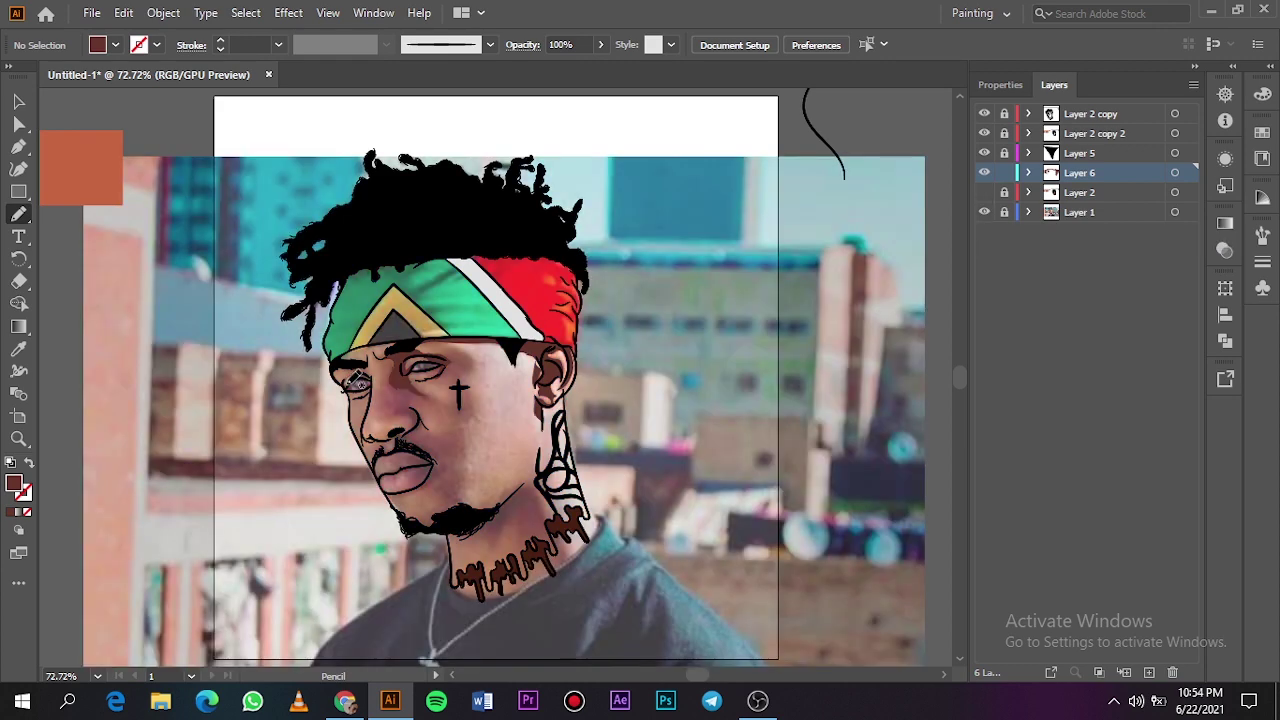
pyautogui.scroll(4, 358, 378)
pyautogui.scroll(1, 363, 362)
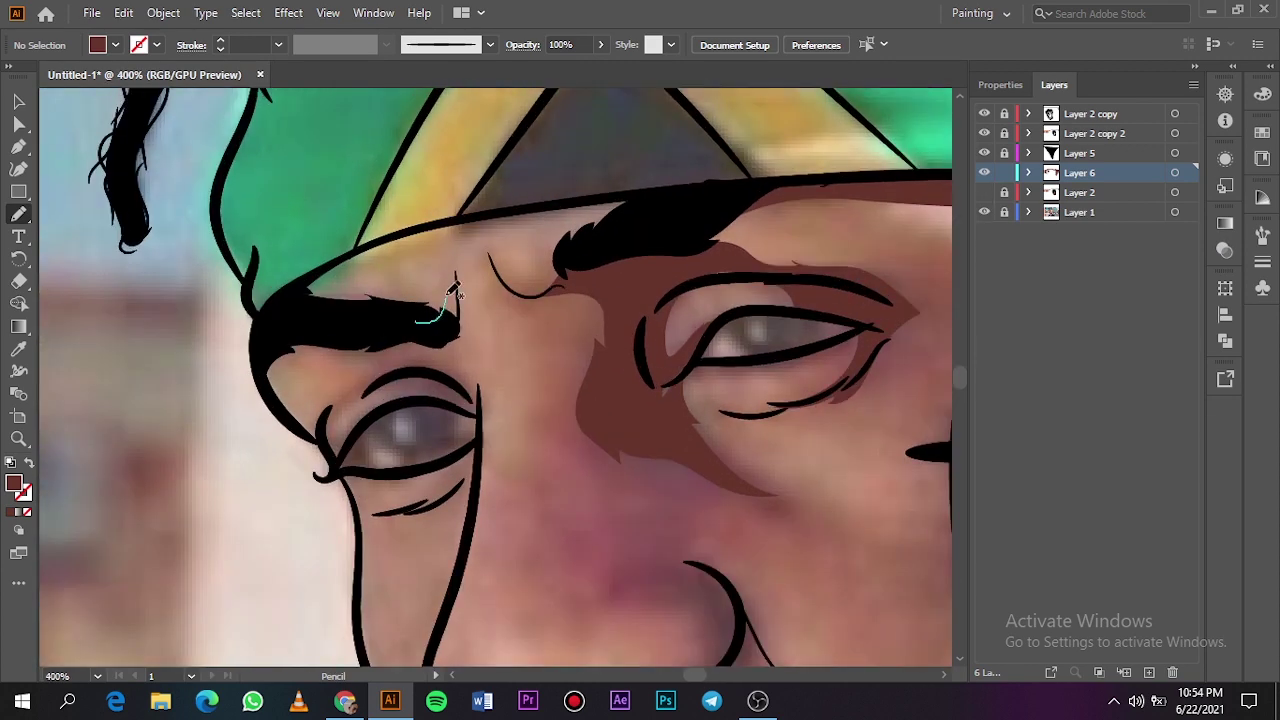
pyautogui.moveTo(485, 408)
pyautogui.mouseDown()
pyautogui.moveTo(423, 397)
pyautogui.moveTo(357, 430)
pyautogui.moveTo(339, 457)
pyautogui.moveTo(328, 425)
pyautogui.moveTo(383, 390)
pyautogui.mouseUp()
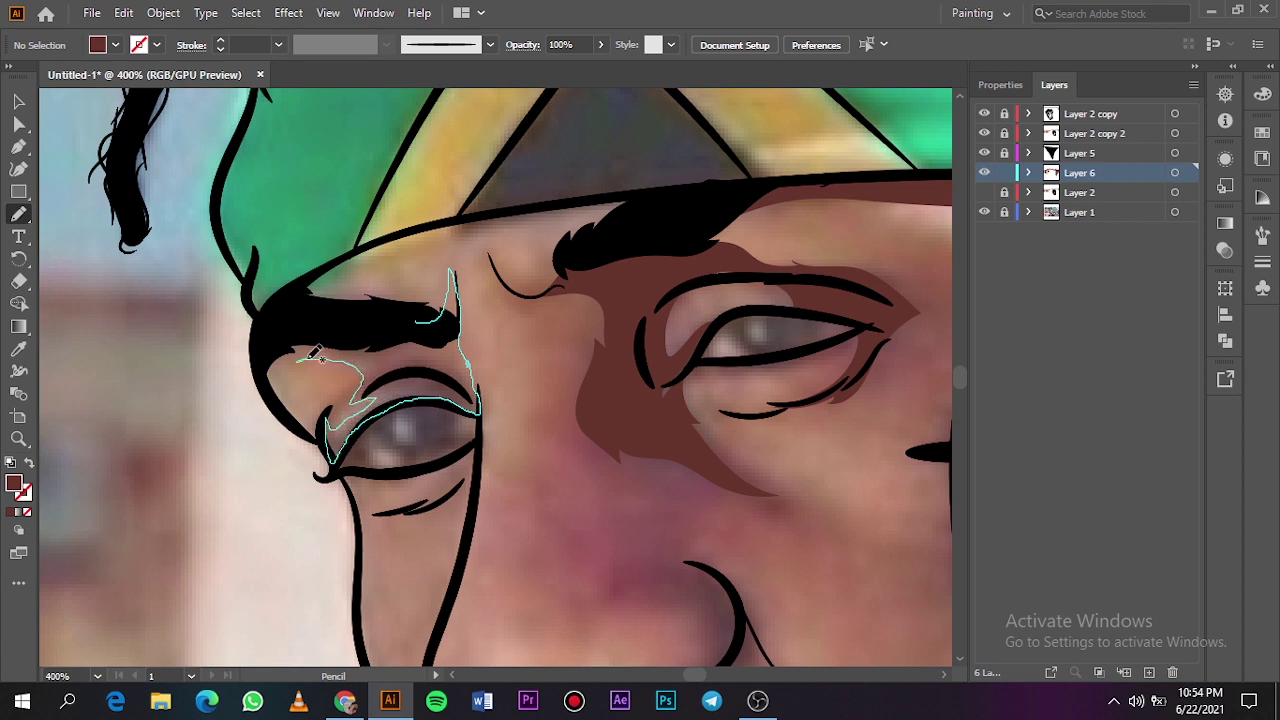
pyautogui.moveTo(322, 420)
pyautogui.mouseDown()
pyautogui.moveTo(265, 383)
pyautogui.moveTo(291, 295)
pyautogui.moveTo(431, 320)
pyautogui.mouseUp()
# Step: Draw dark brown shadows around the nose wing, nostril and nose tip, and preview them over the flat colours
pyautogui.scroll(-2, 372, 425)
pyautogui.scroll(-2, 757, 428)
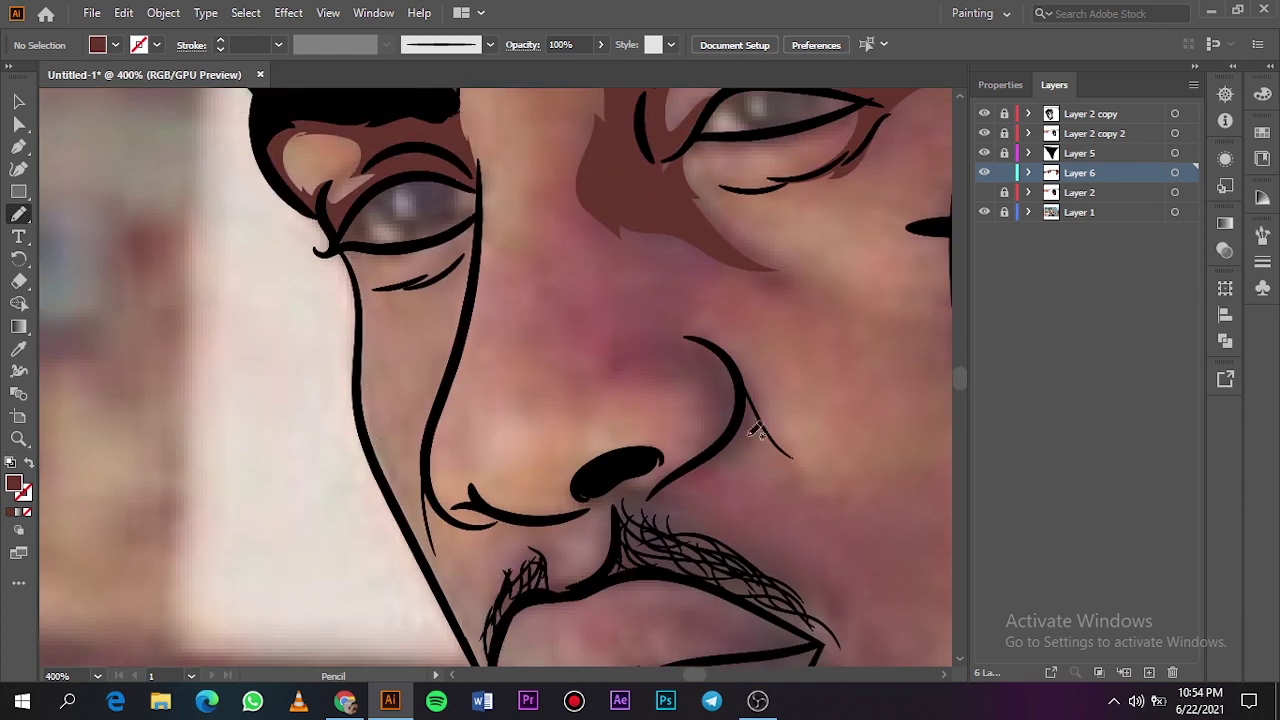
pyautogui.moveTo(430, 474); pyautogui.dragTo(462, 513)
pyautogui.moveTo(608, 504)
pyautogui.mouseDown()
pyautogui.moveTo(659, 490)
pyautogui.moveTo(735, 424)
pyautogui.moveTo(744, 387)
pyautogui.moveTo(704, 345)
pyautogui.moveTo(650, 322)
pyautogui.moveTo(603, 369)
pyautogui.moveTo(669, 352)
pyautogui.moveTo(717, 383)
pyautogui.moveTo(679, 451)
pyautogui.moveTo(617, 434)
pyautogui.moveTo(572, 468)
pyautogui.mouseUp()
pyautogui.moveTo(451, 486); pyautogui.dragTo(434, 478)
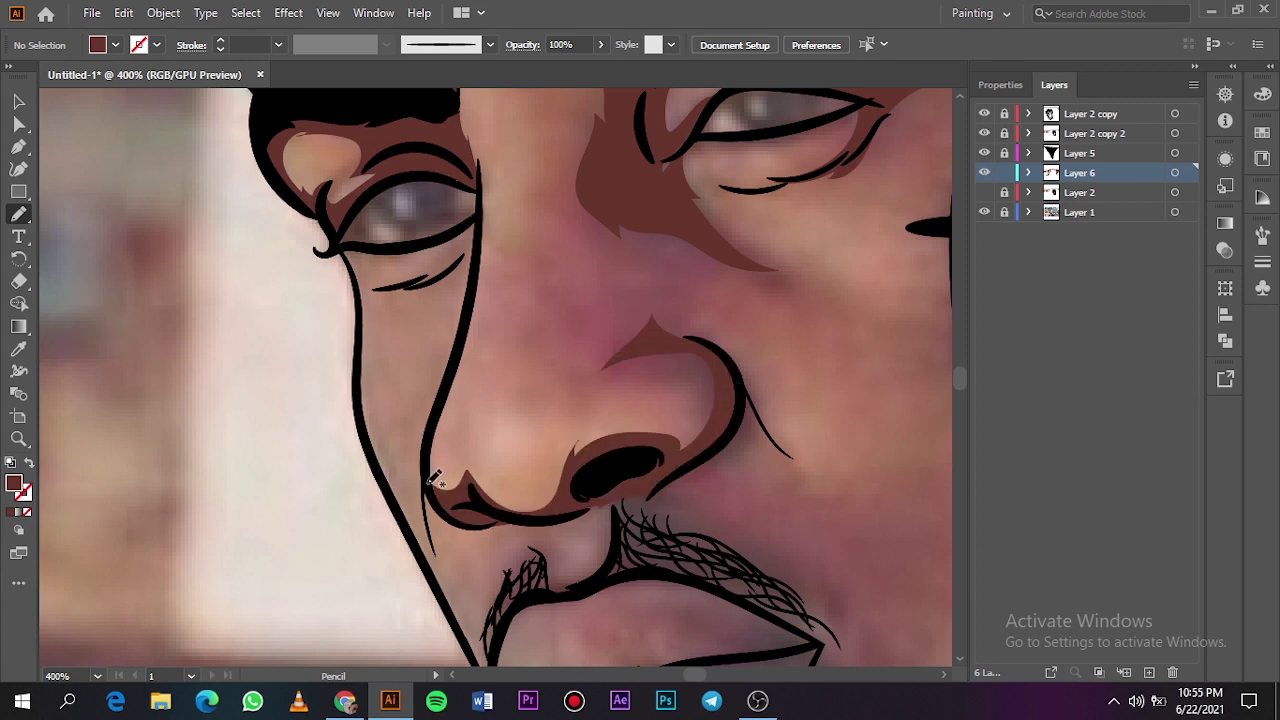
pyautogui.hotkey('ctrl', '0')
pyautogui.click(984, 212)
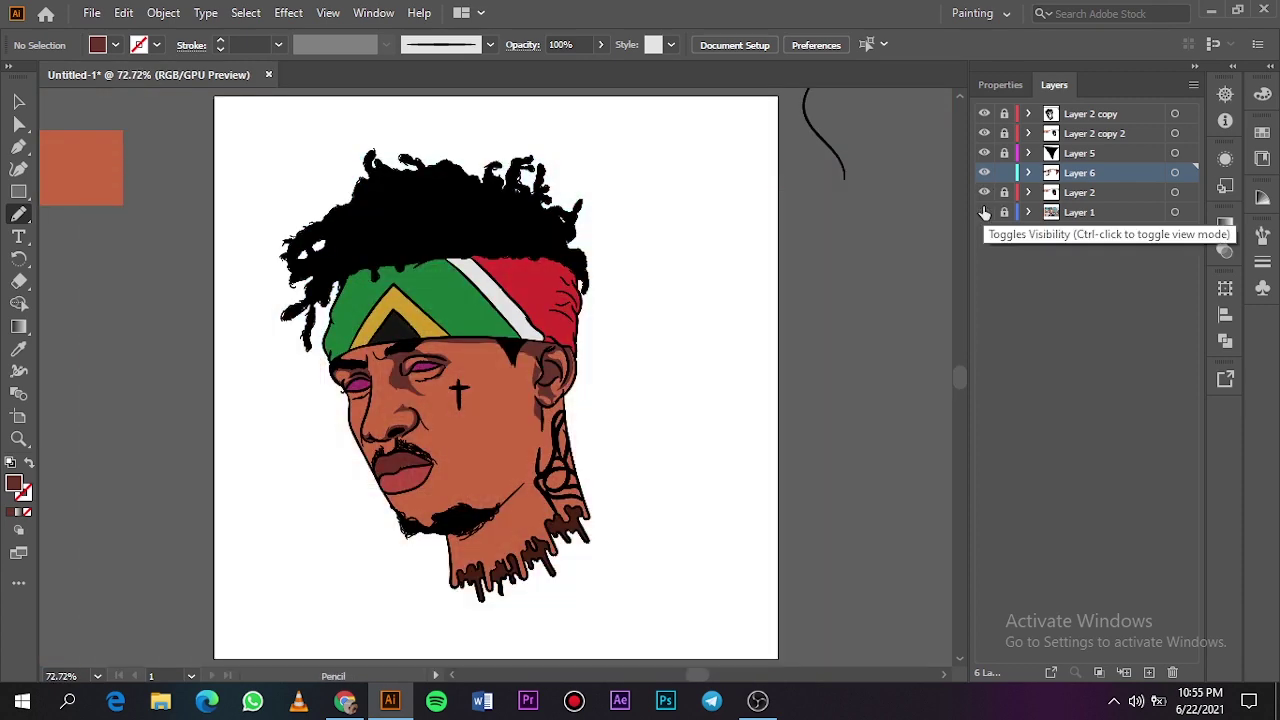
# Step: Show the photo without Layer 2 and outline a dark brown shadow beneath the far eye
pyautogui.click(984, 212)
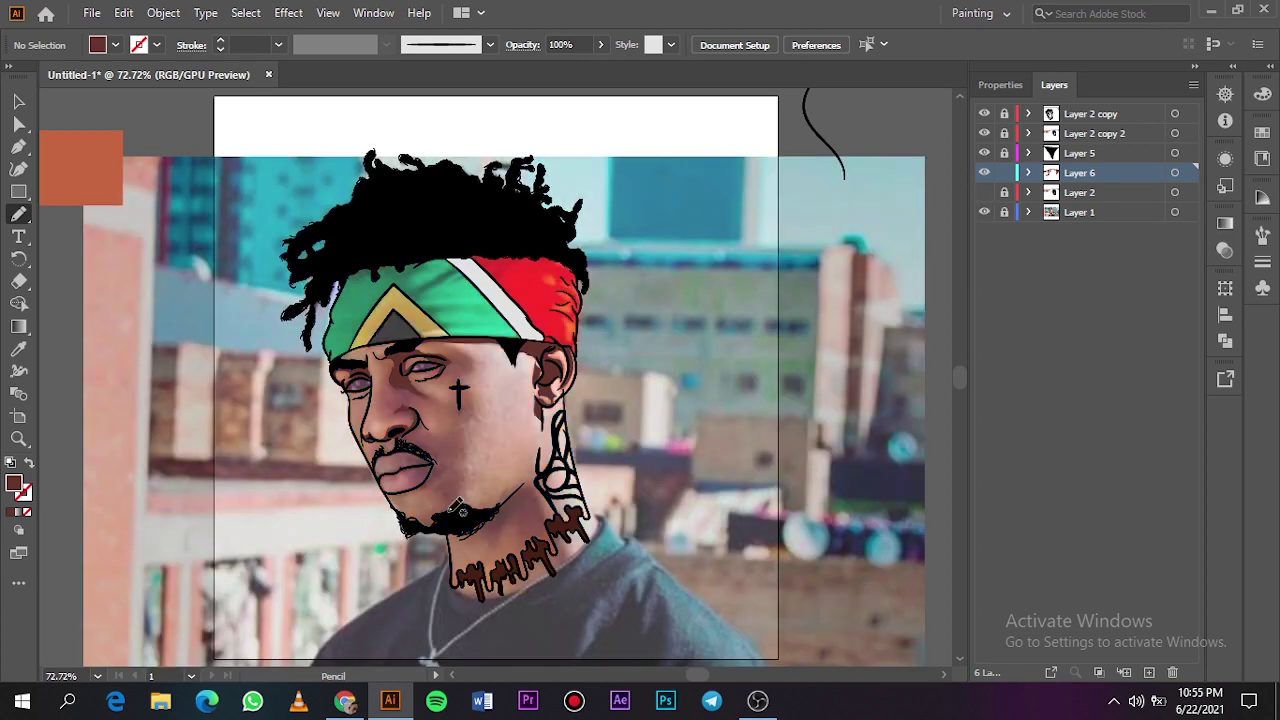
pyautogui.scroll(5, 378, 418)
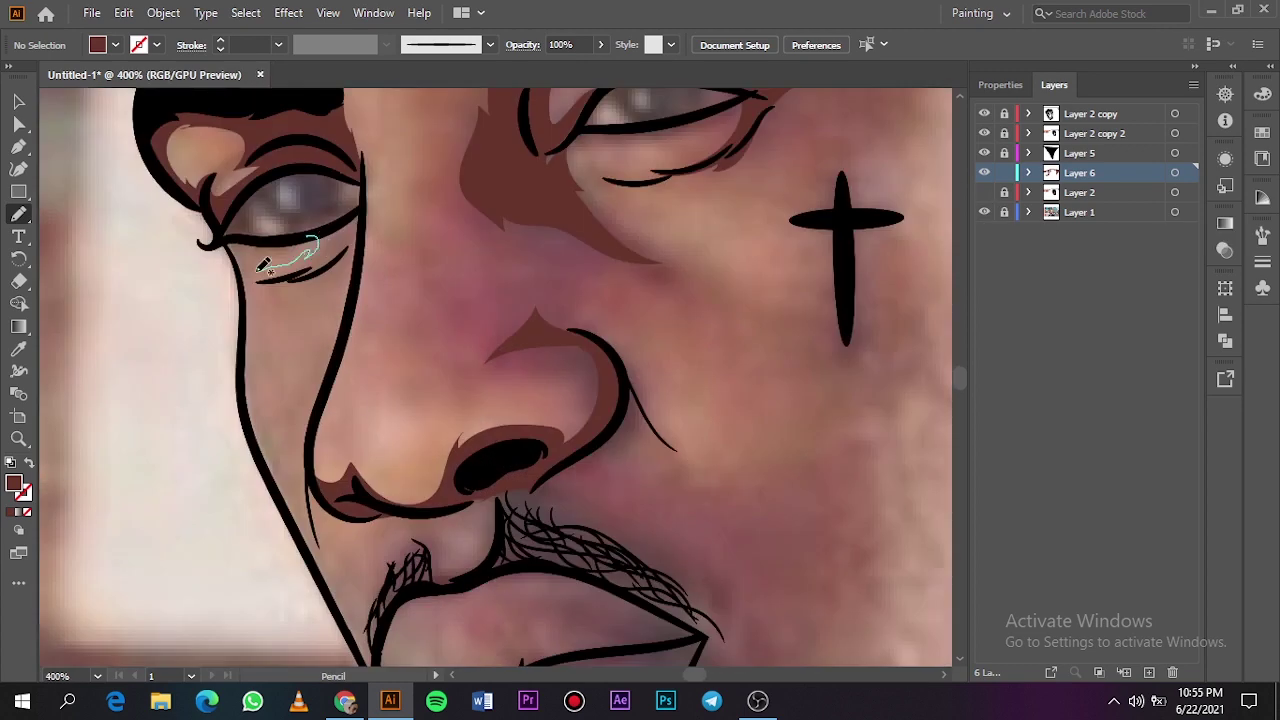
# Step: Draw dark brown Pencil shadow shapes below the narrower eye and around both sides of the moustache on Layer 6
pyautogui.moveTo(260, 268)
pyautogui.mouseDown()
pyautogui.moveTo(256, 304)
pyautogui.moveTo(357, 290)
pyautogui.moveTo(366, 203)
pyautogui.moveTo(311, 232)
pyautogui.mouseUp()
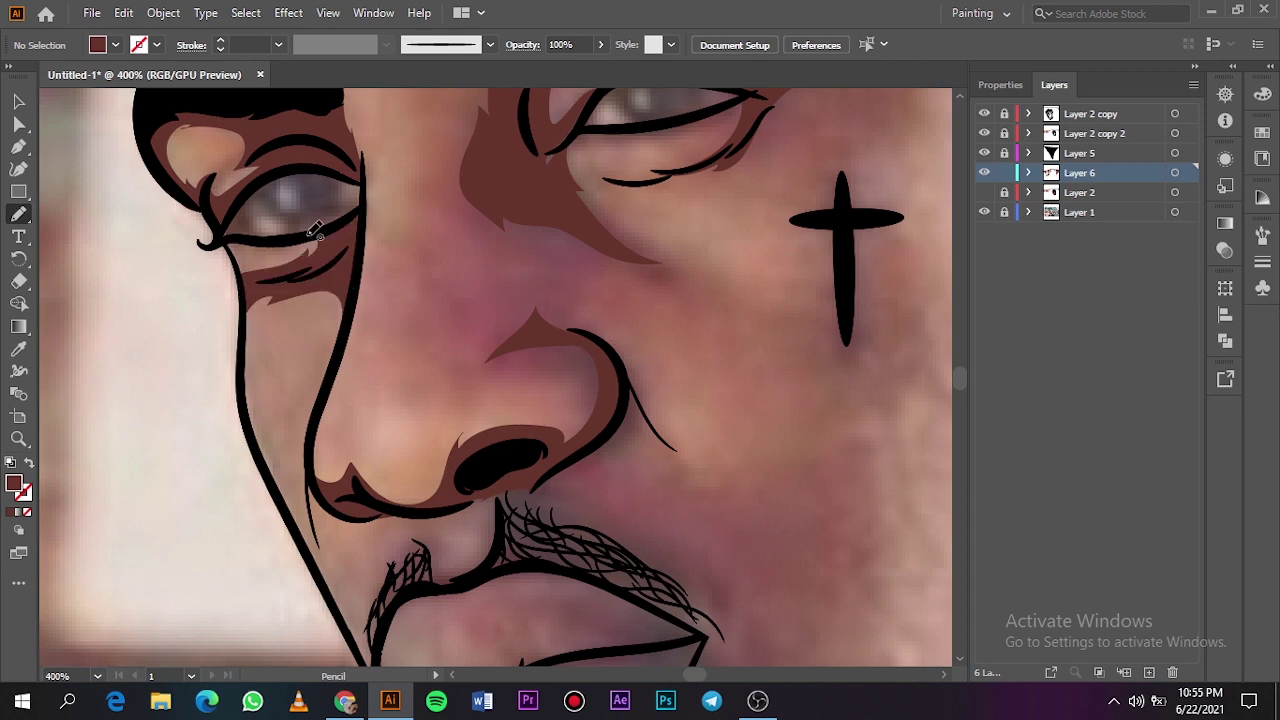
pyautogui.scroll(-3, 313, 227)
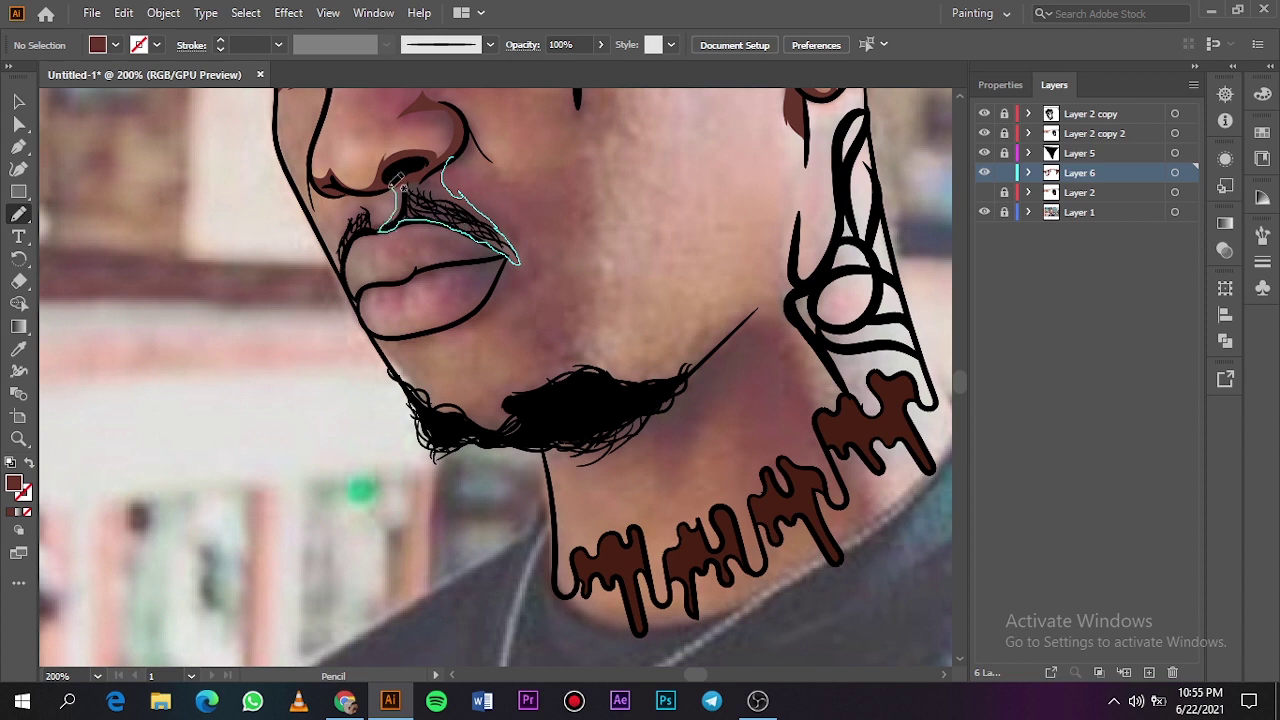
pyautogui.moveTo(397, 181)
pyautogui.mouseDown()
pyautogui.moveTo(450, 148)
pyautogui.moveTo(452, 160)
pyautogui.mouseUp()
pyautogui.scroll(2, 351, 240)
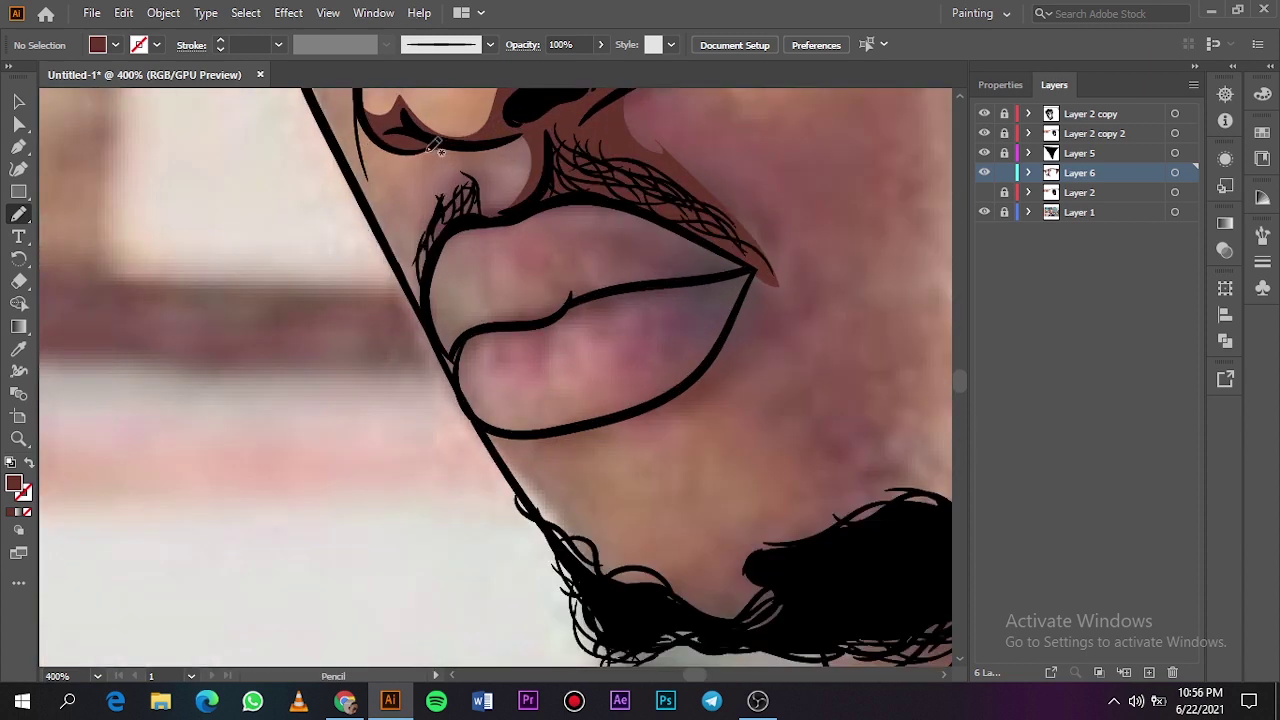
pyautogui.moveTo(371, 143)
pyautogui.mouseDown()
pyautogui.moveTo(427, 318)
pyautogui.moveTo(424, 275)
pyautogui.moveTo(440, 240)
pyautogui.moveTo(479, 222)
pyautogui.moveTo(490, 145)
pyautogui.moveTo(430, 136)
pyautogui.mouseUp()
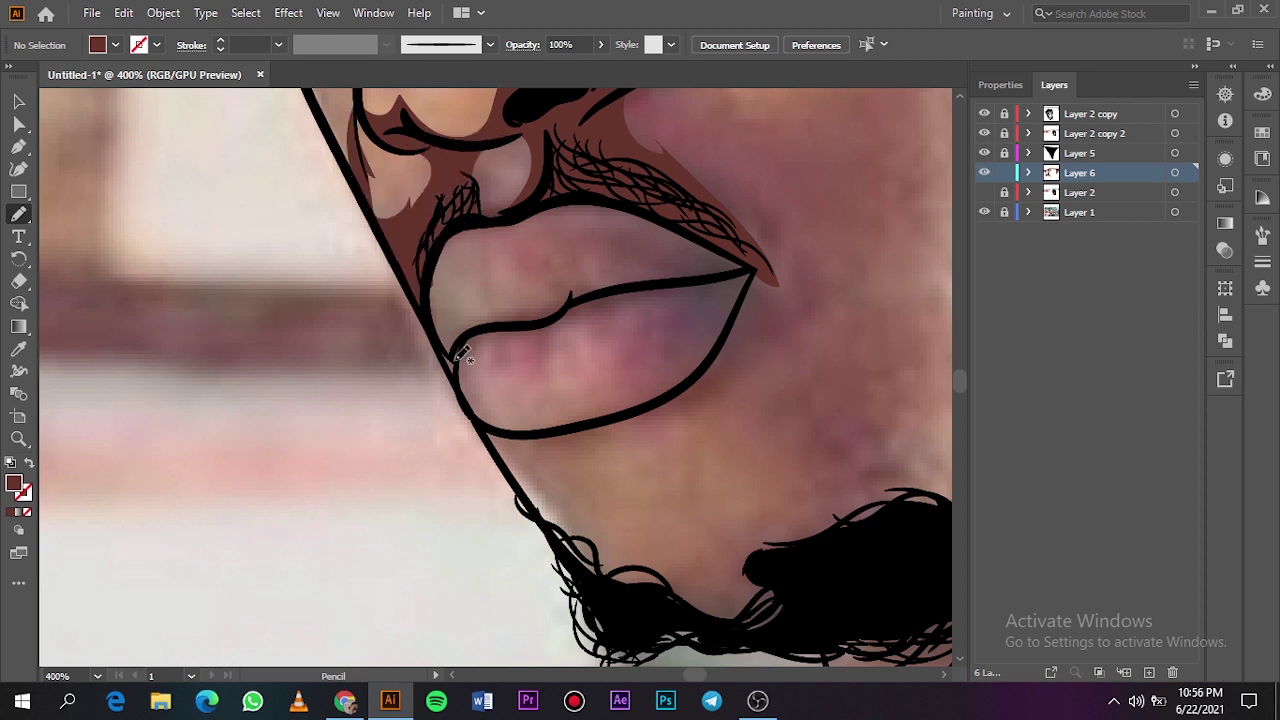
# Step: Check the shading against the flat colours of Layer 2, then draw a shadow along the cheek crease beside the nostril
pyautogui.hotkey('ctrl', '0')
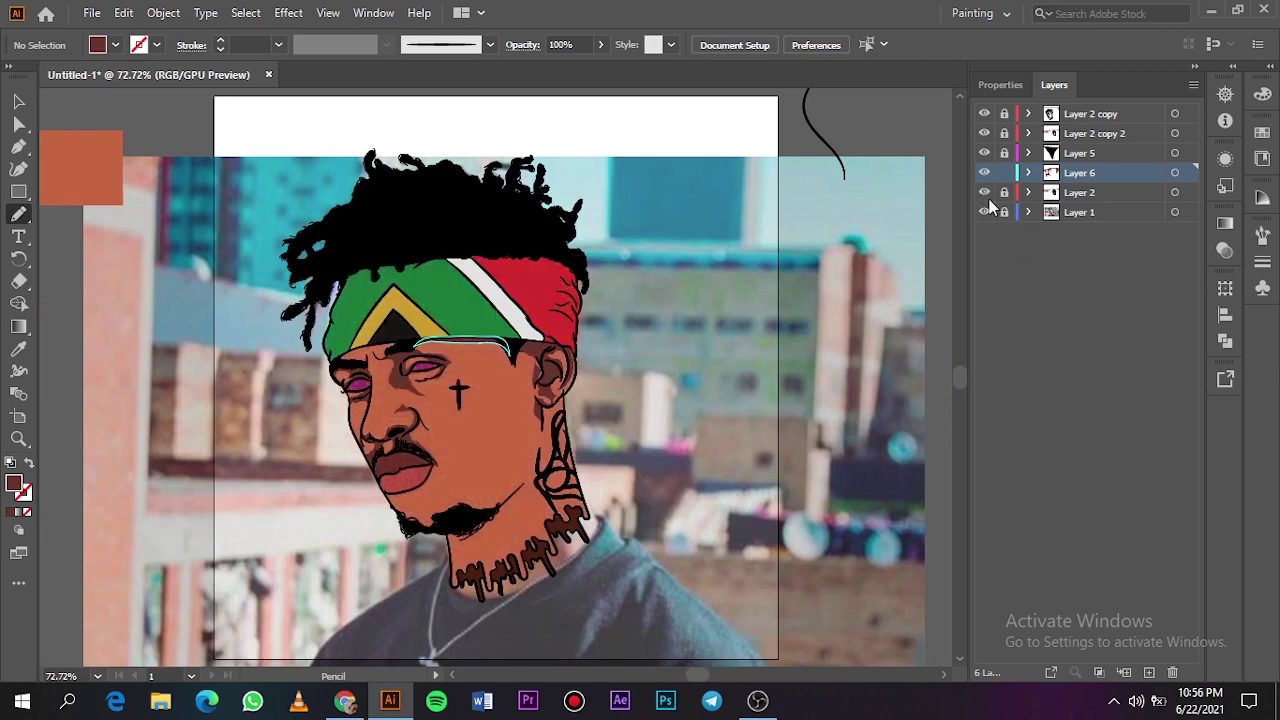
pyautogui.click(985, 212)
pyautogui.click(985, 212)
pyautogui.click(985, 192)
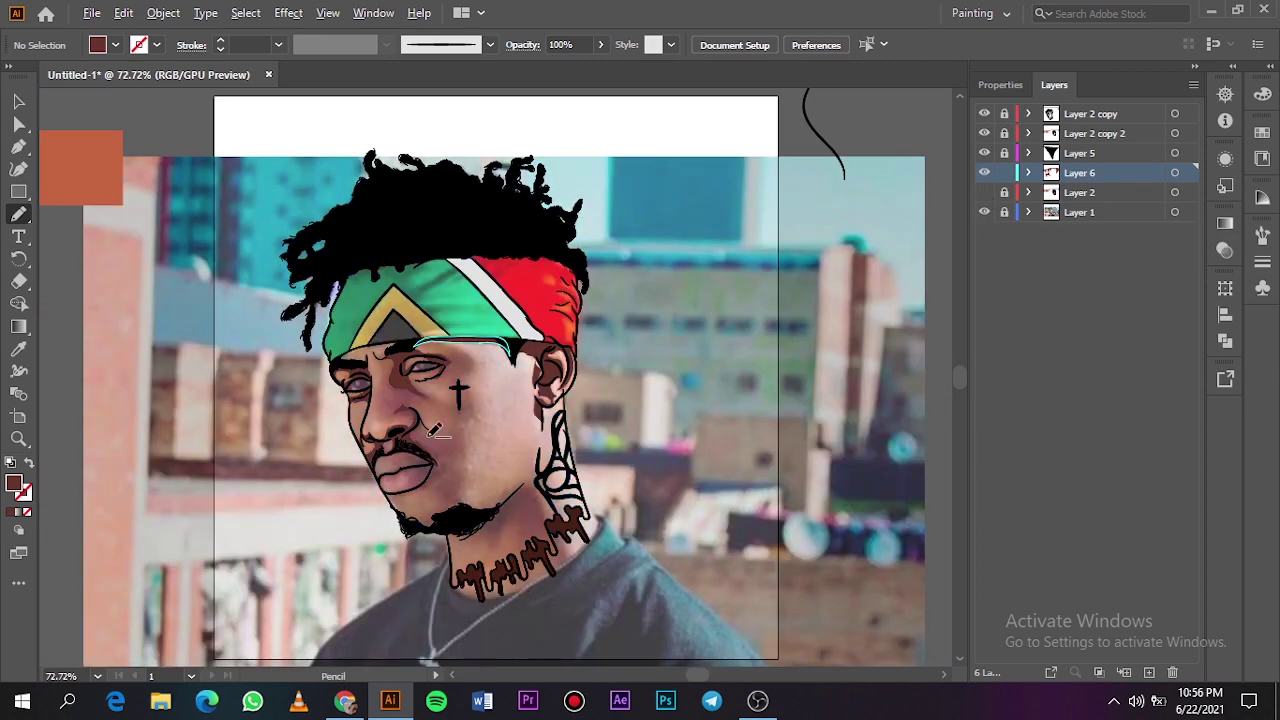
pyautogui.scroll(4, 428, 436)
pyautogui.moveTo(380, 394); pyautogui.dragTo(445, 419)
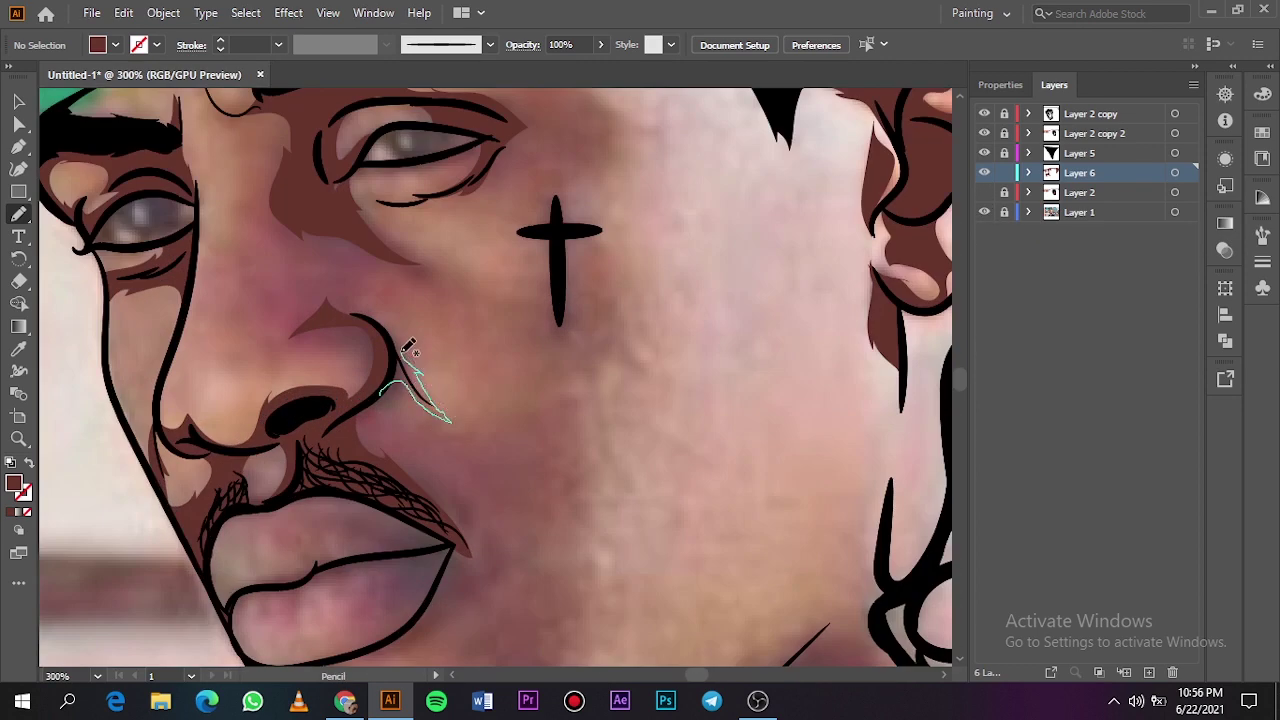
pyautogui.moveTo(404, 354)
pyautogui.mouseDown()
pyautogui.moveTo(368, 328)
pyautogui.moveTo(385, 370)
pyautogui.mouseUp()
# Step: Trace a large dark brown shadow shape over the neck, running from beneath the beard along the jaw to the neck tattoo
pyautogui.hotkey('ctrl', '0')
pyautogui.click(985, 192)
pyautogui.click(985, 212)
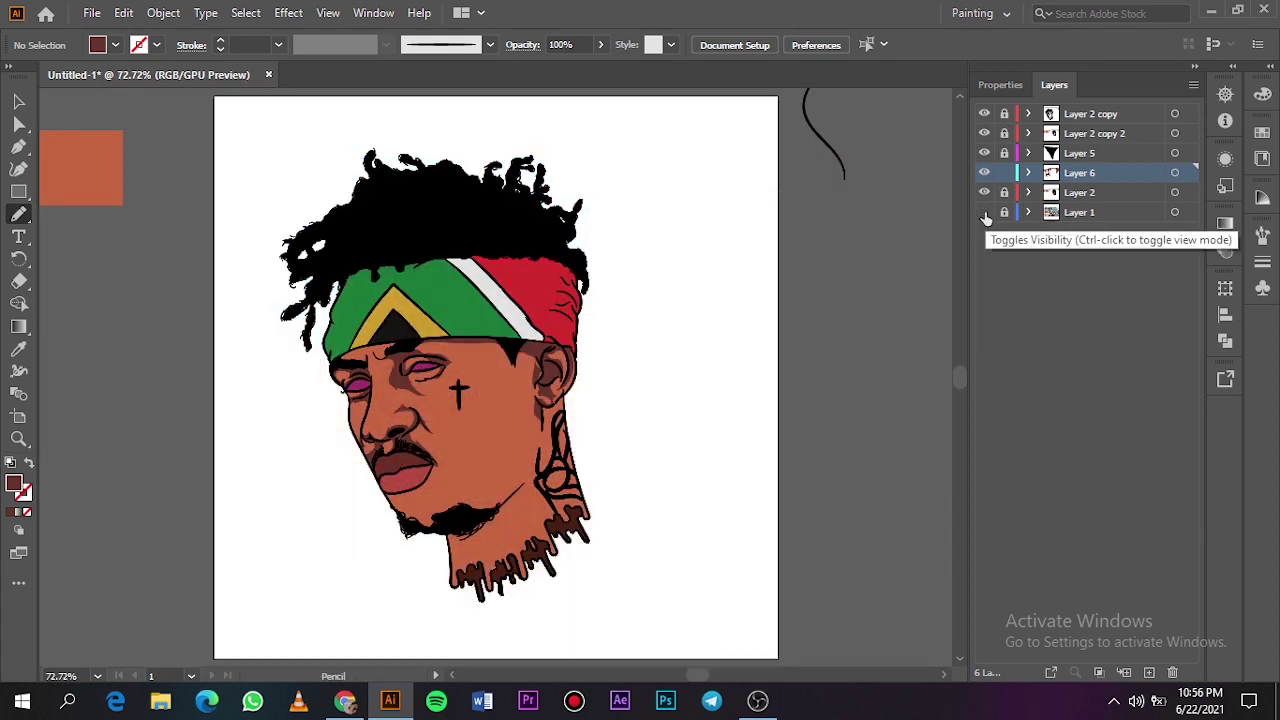
pyautogui.click(985, 192)
pyautogui.click(985, 212)
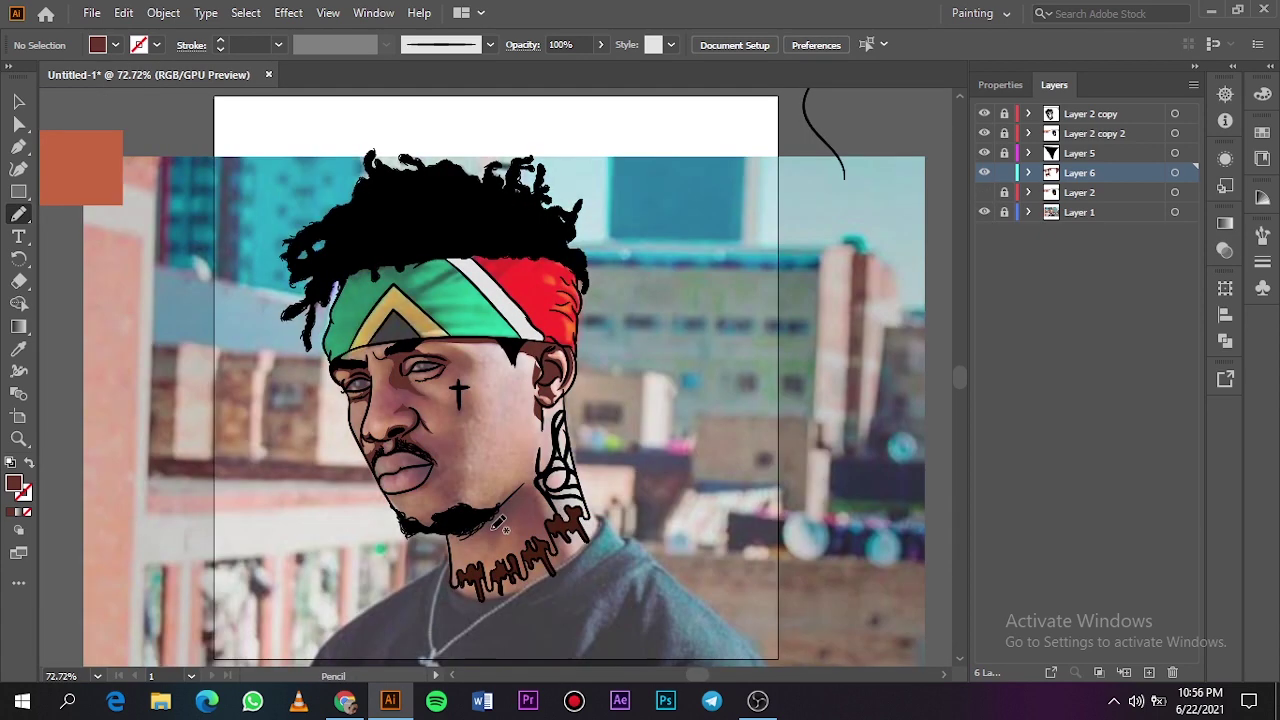
pyautogui.scroll(3, 498, 522)
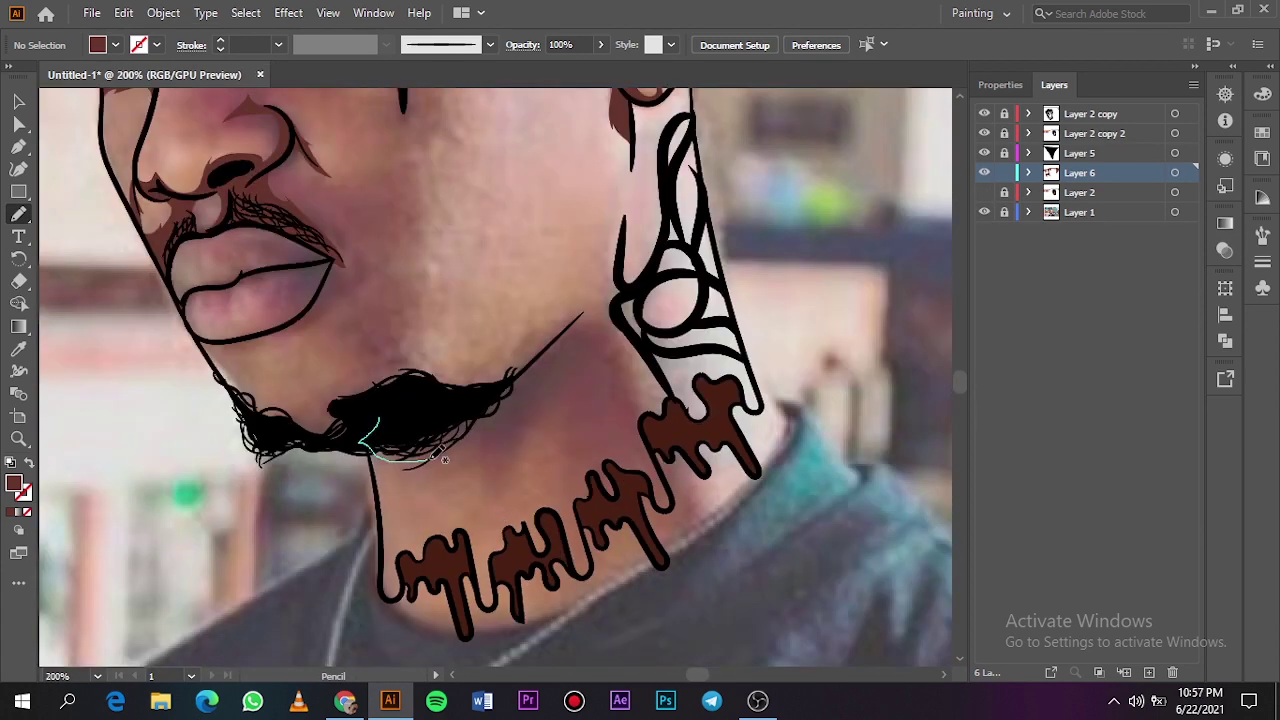
pyautogui.moveTo(498, 505)
pyautogui.mouseDown()
pyautogui.moveTo(552, 385)
pyautogui.moveTo(604, 425)
pyautogui.moveTo(600, 462)
pyautogui.moveTo(624, 504)
pyautogui.moveTo(635, 488)
pyautogui.moveTo(671, 509)
pyautogui.moveTo(655, 345)
pyautogui.mouseUp()
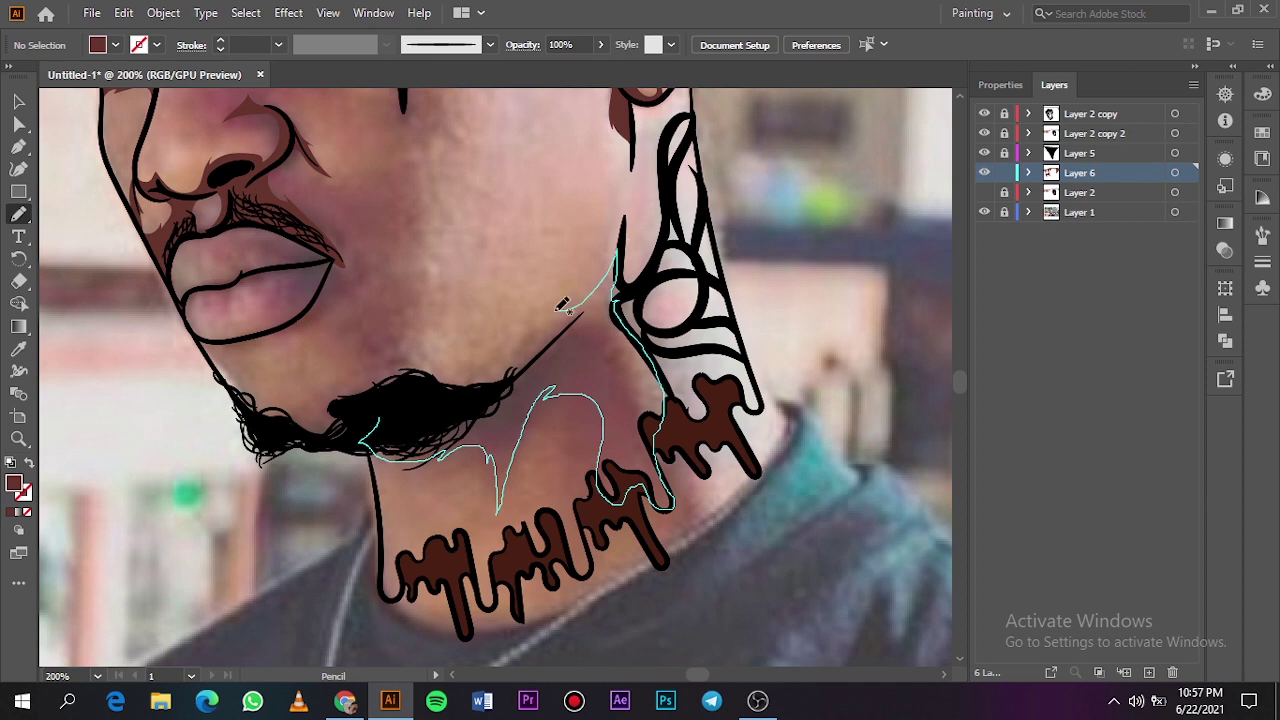
pyautogui.moveTo(563, 306)
pyautogui.mouseDown()
pyautogui.moveTo(537, 349)
pyautogui.moveTo(378, 420)
pyautogui.mouseUp()
# Step: Patch the gaps along the neck shadow's edges and jawline, then preview the artwork with Layer 2 shown and Layer 1 hidden
pyautogui.scroll(4, 689, 396)
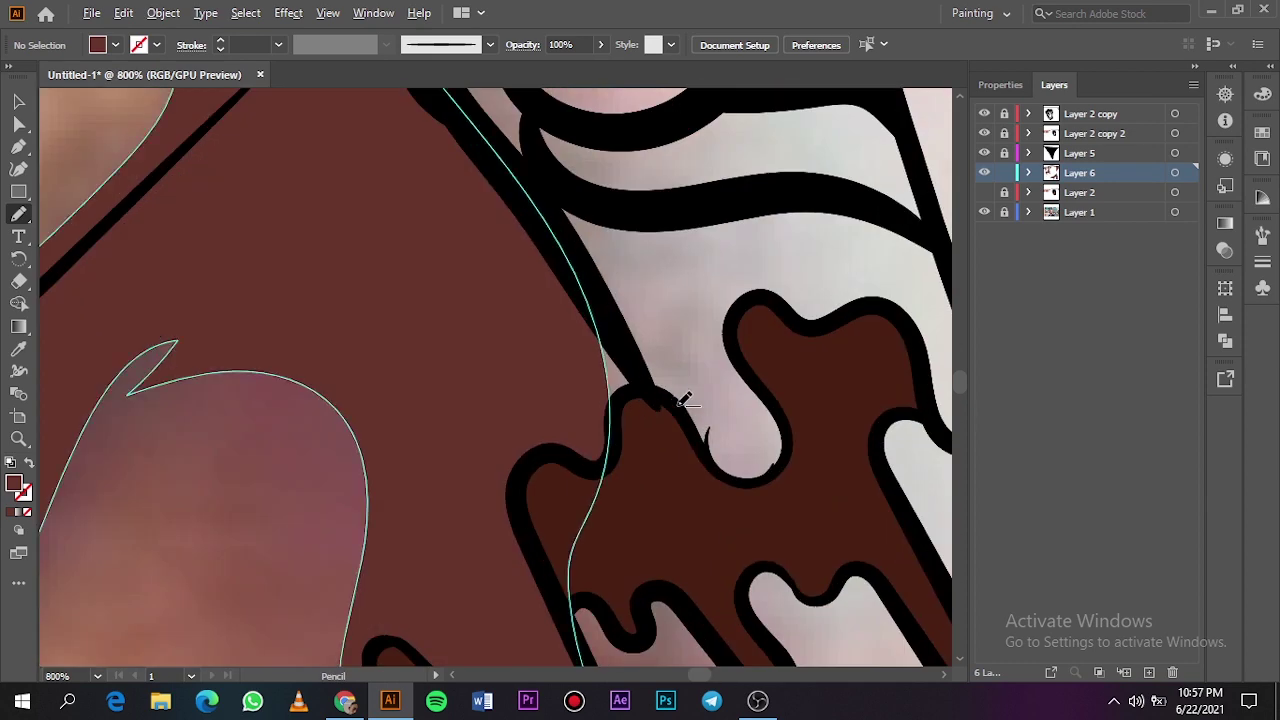
pyautogui.moveTo(620, 428)
pyautogui.mouseDown()
pyautogui.moveTo(635, 371)
pyautogui.moveTo(628, 420)
pyautogui.mouseUp()
pyautogui.scroll(-4, 641, 394)
pyautogui.scroll(4, 570, 256)
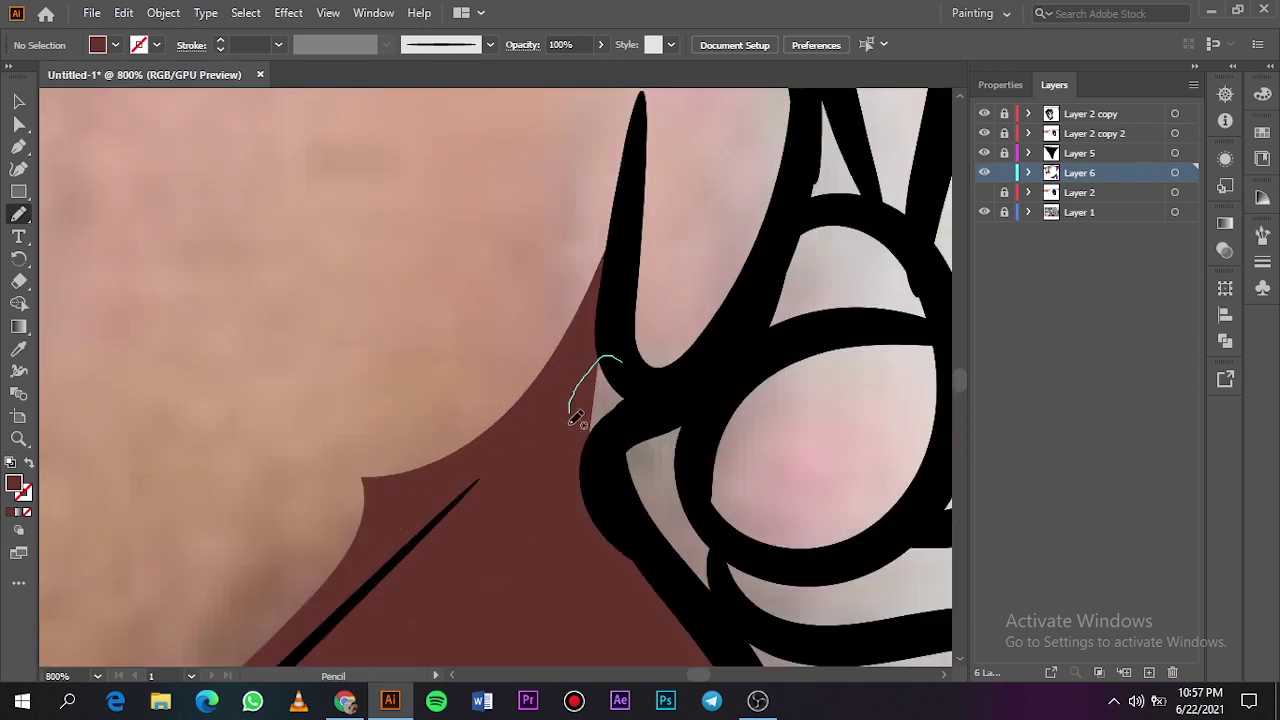
pyautogui.scroll(-3, 400, 488)
pyautogui.moveTo(370, 500); pyautogui.dragTo(310, 588)
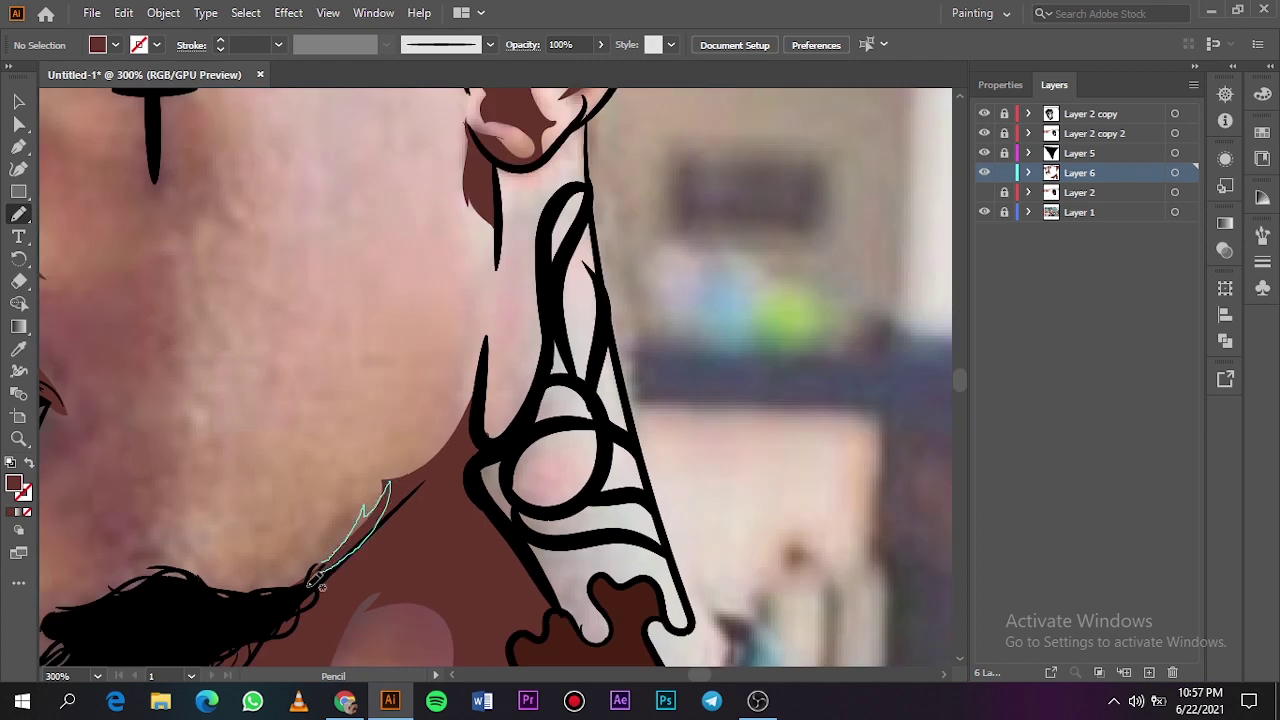
pyautogui.hotkey('ctrl', '0')
pyautogui.click(984, 192)
pyautogui.click(984, 212)
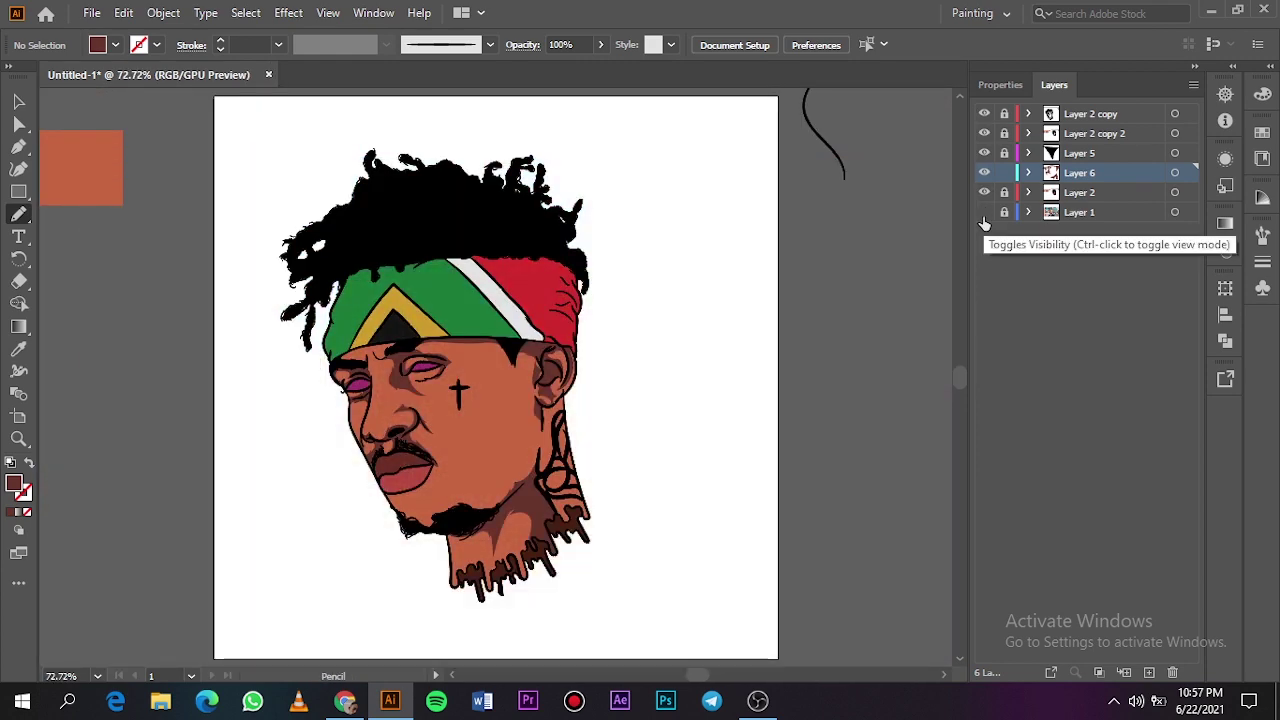
pyautogui.scroll(5, 406, 480)
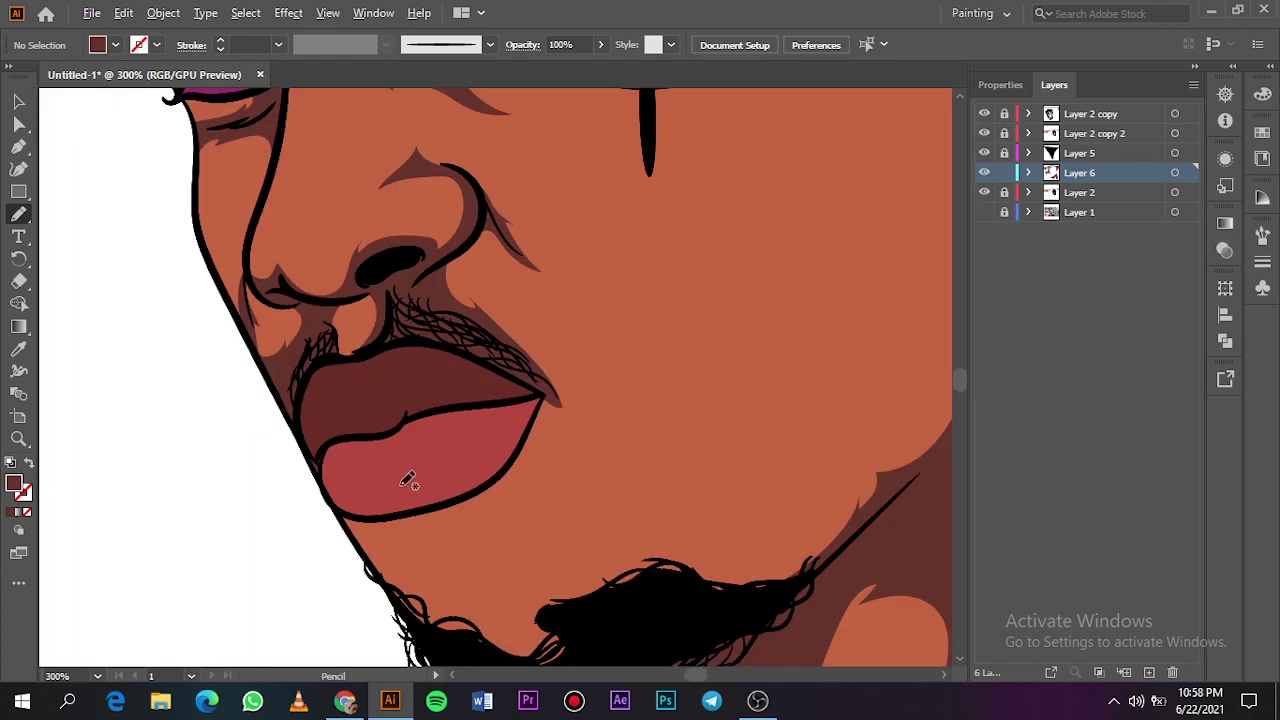
# Step: Try to draw a dark brown shadow shape beneath the lower lip over the photo
pyautogui.click(984, 212)
pyautogui.click(984, 192)
pyautogui.scroll(-1, 812, 234)
pyautogui.scroll(-1, 812, 234)
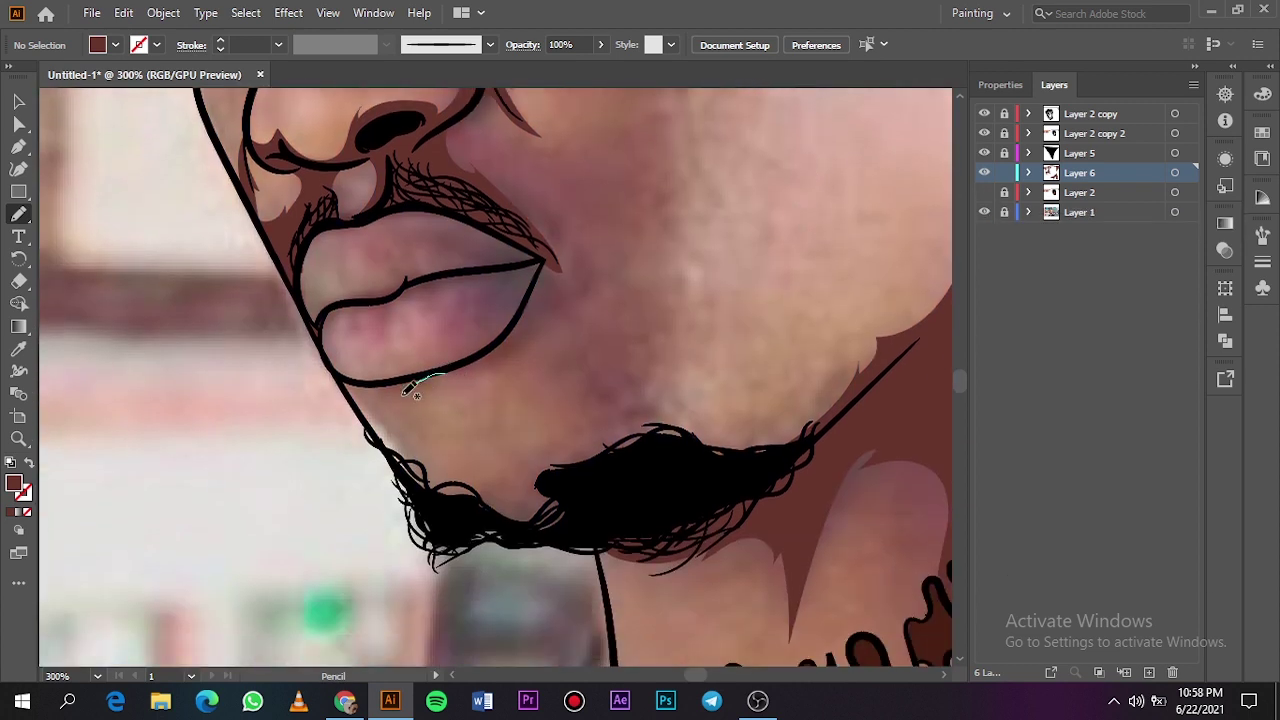
pyautogui.moveTo(410, 405)
pyautogui.mouseDown()
pyautogui.moveTo(505, 478)
pyautogui.moveTo(598, 427)
pyautogui.moveTo(776, 420)
pyautogui.moveTo(893, 389)
pyautogui.moveTo(616, 538)
pyautogui.moveTo(538, 540)
pyautogui.moveTo(463, 520)
pyautogui.moveTo(403, 473)
pyautogui.moveTo(351, 393)
pyautogui.moveTo(440, 372)
pyautogui.mouseUp()
pyautogui.hotkey('ctrl', '0')
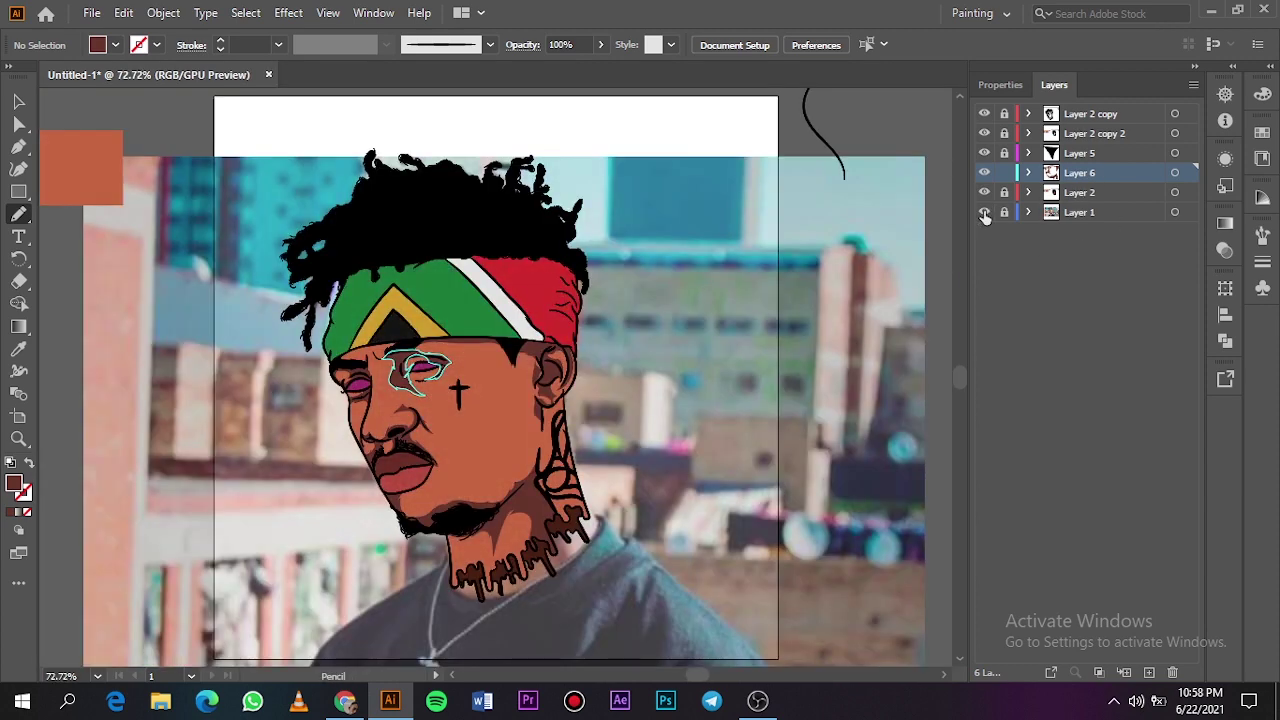
pyautogui.click(984, 212)
pyautogui.click(984, 212)
pyautogui.click(984, 192)
# Step: Show Layer 2, sample the lower lip's red and darken it to a deep red fill colour
pyautogui.scroll(5, 440, 505)
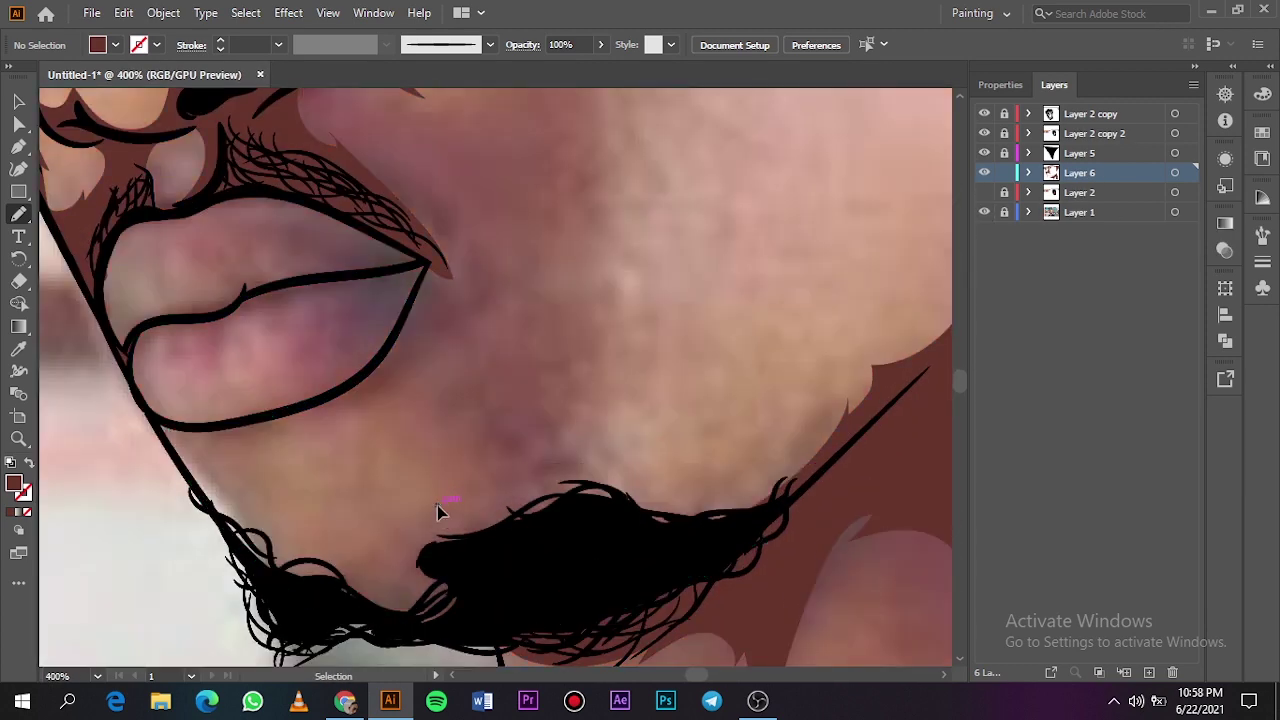
pyautogui.hscroll(-3, 437, 506)
pyautogui.scroll(1, 469, 442)
pyautogui.scroll(3, 469, 442)
pyautogui.click(984, 193)
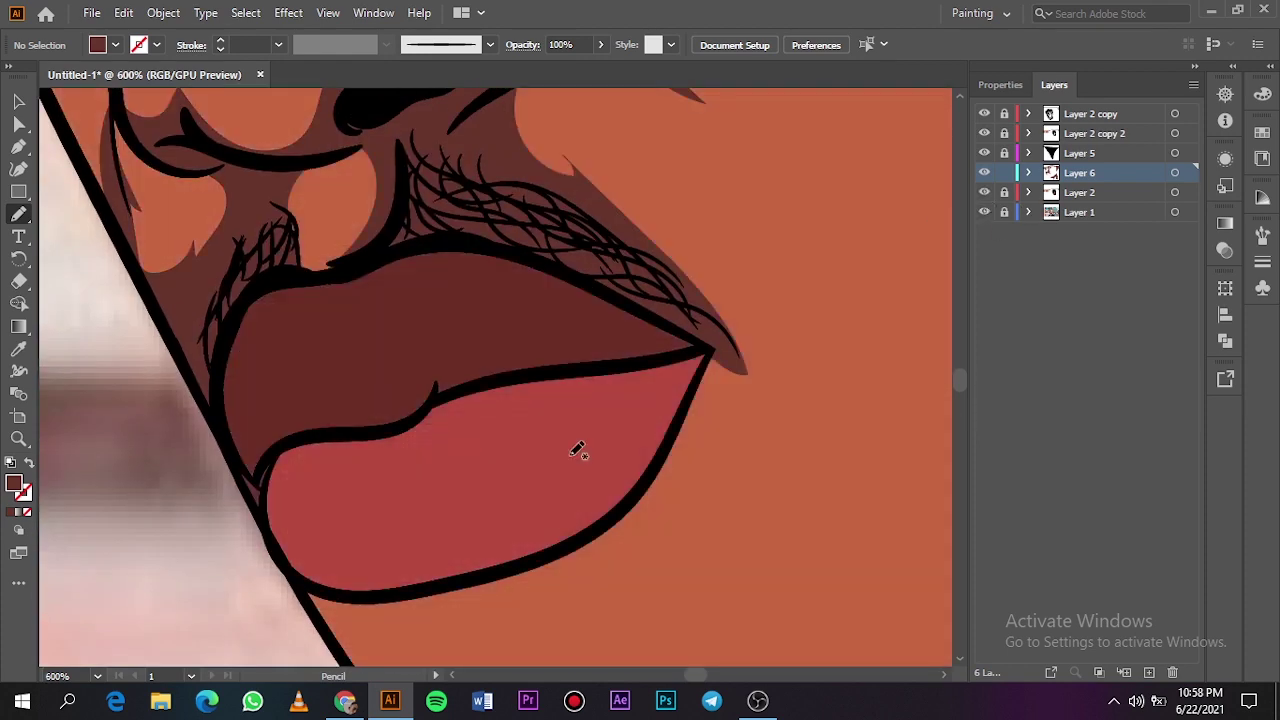
pyautogui.press('i')
pyautogui.click(570, 454)
pyautogui.doubleClick(16, 484)
pyautogui.moveTo(874, 174); pyautogui.dragTo(886, 208)
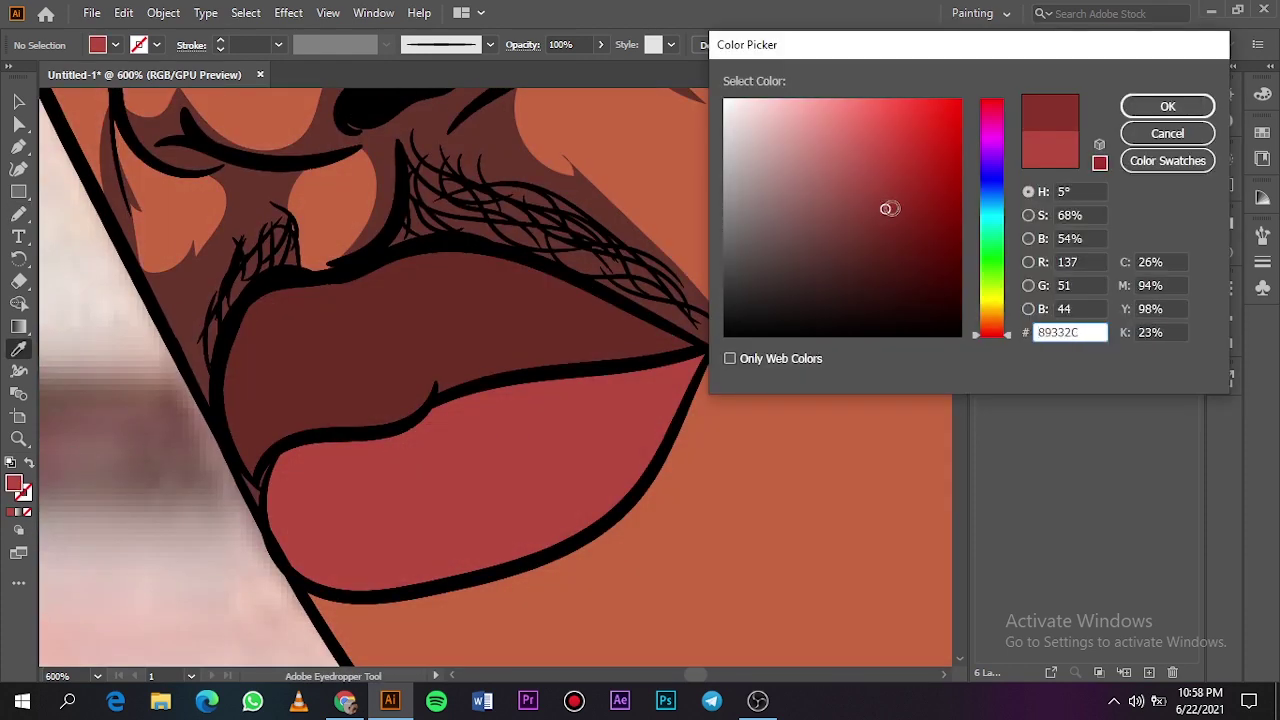
pyautogui.click(1008, 336)
pyautogui.click(894, 237)
pyautogui.click(1167, 106)
# Step: Hide Layer 2 and draw deep red Pencil shadow shapes along the lower lip's edges, creases and both corners
pyautogui.press('n')
pyautogui.click(984, 192)
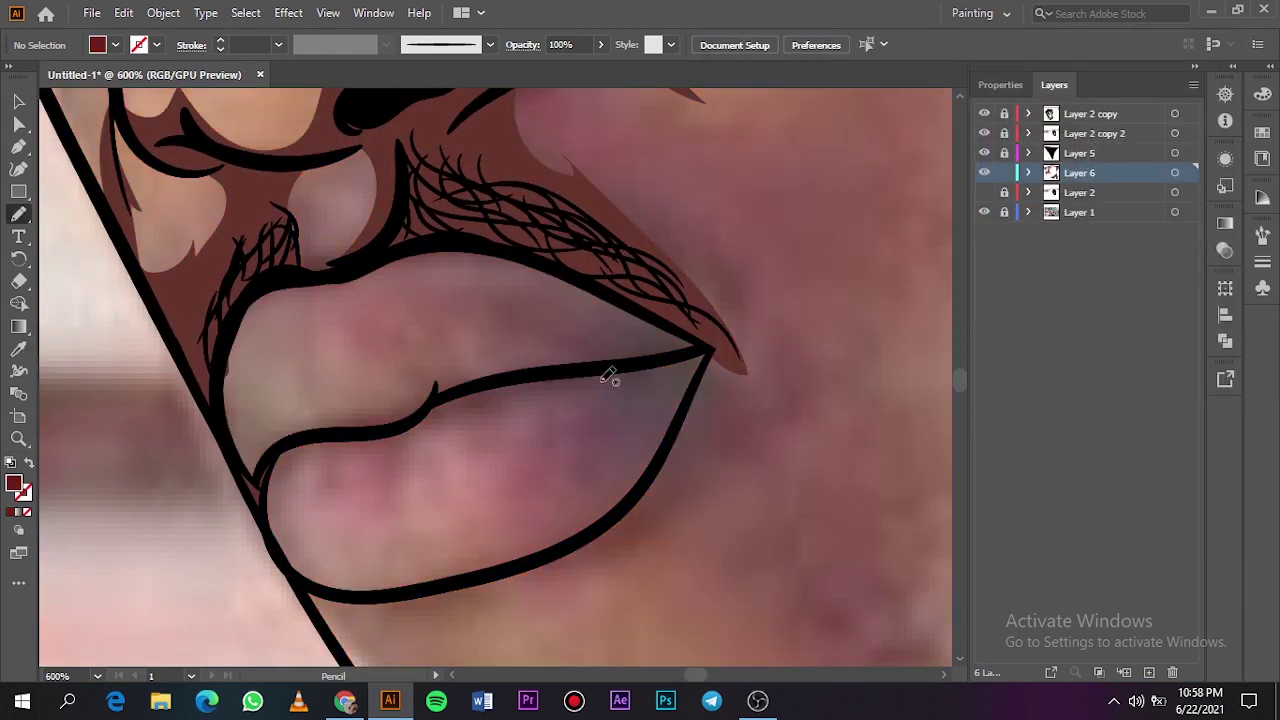
pyautogui.scroll(-2, 598, 393)
pyautogui.scroll(1, 598, 393)
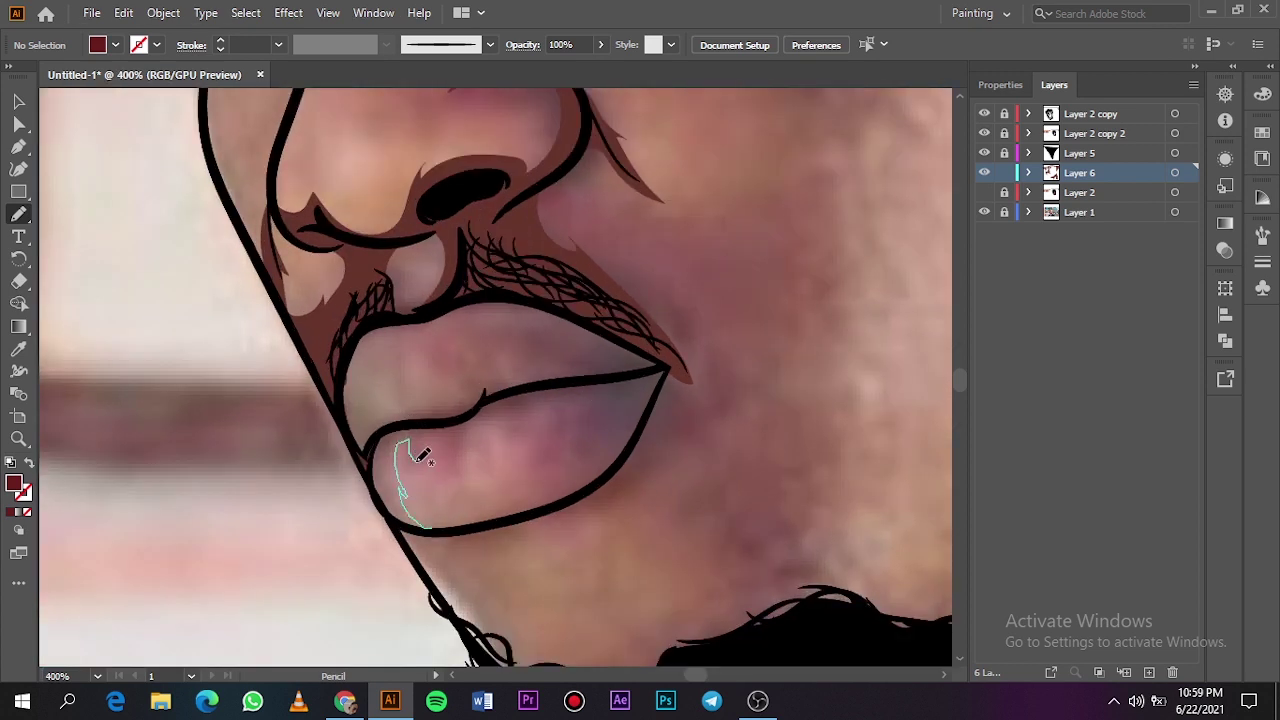
pyautogui.moveTo(418, 460)
pyautogui.mouseDown()
pyautogui.moveTo(424, 427)
pyautogui.moveTo(384, 438)
pyautogui.moveTo(374, 472)
pyautogui.mouseUp()
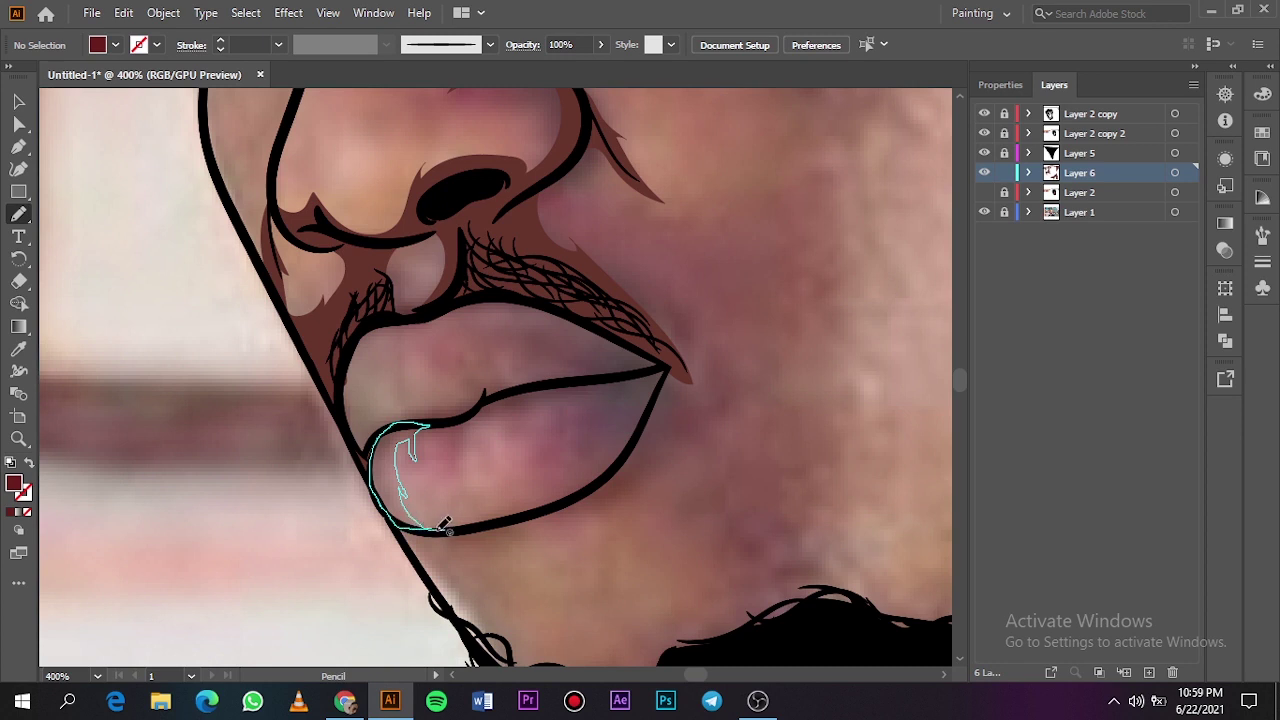
pyautogui.moveTo(440, 530); pyautogui.dragTo(442, 530)
pyautogui.moveTo(413, 430); pyautogui.dragTo(448, 430)
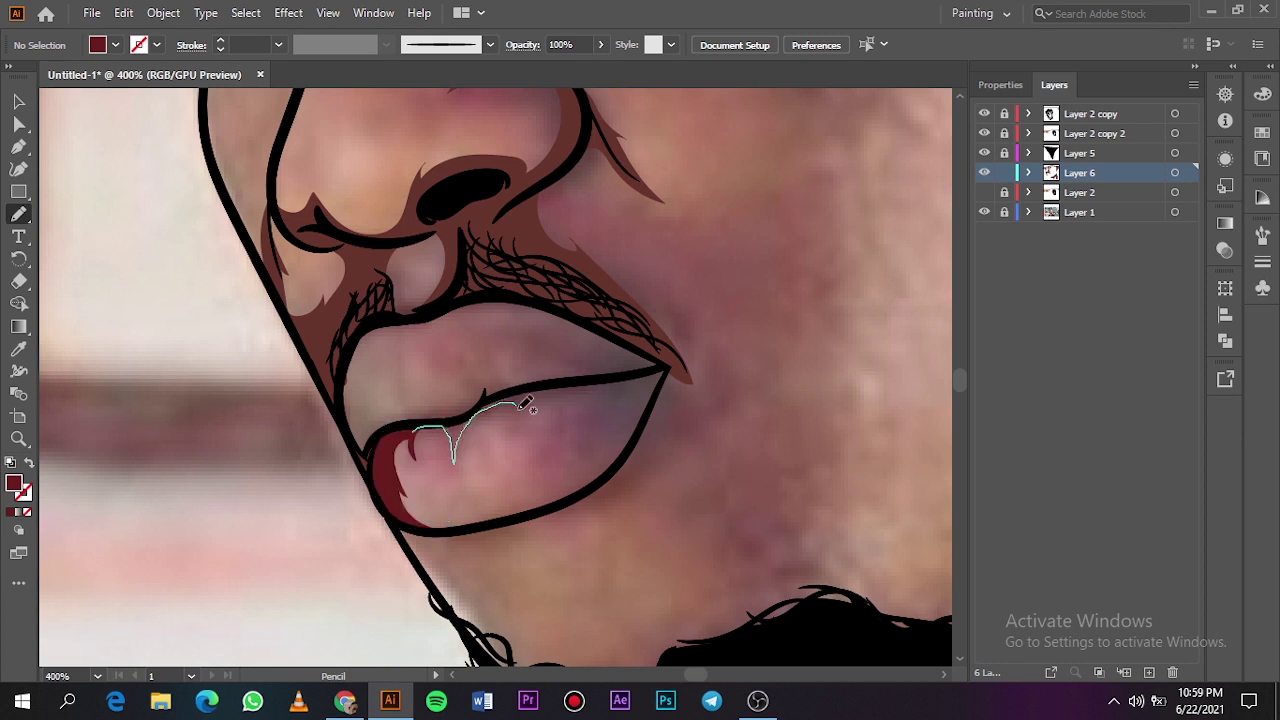
pyautogui.moveTo(418, 425); pyautogui.dragTo(419, 426)
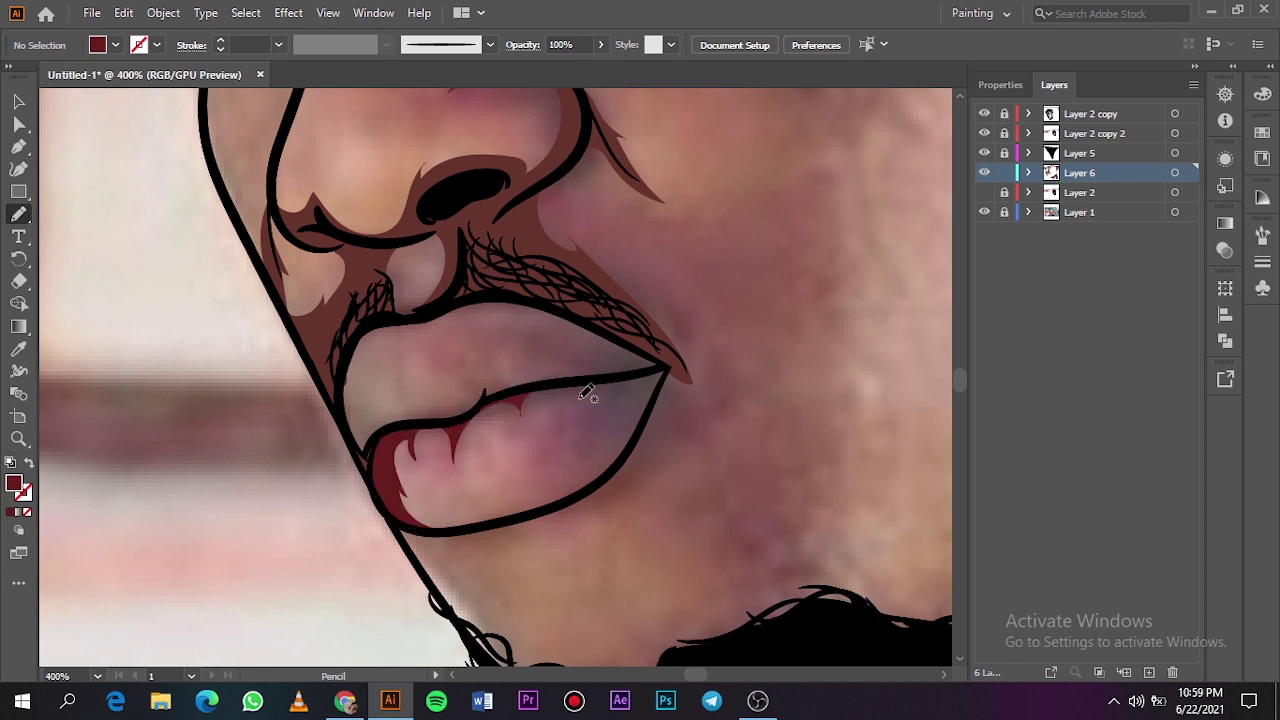
pyautogui.moveTo(607, 393)
pyautogui.mouseDown()
pyautogui.moveTo(584, 442)
pyautogui.moveTo(567, 415)
pyautogui.moveTo(592, 489)
pyautogui.moveTo(637, 441)
pyautogui.moveTo(670, 372)
pyautogui.moveTo(520, 397)
pyautogui.mouseUp()
pyautogui.moveTo(580, 426)
pyautogui.mouseDown()
pyautogui.moveTo(584, 384)
pyautogui.moveTo(611, 414)
pyautogui.moveTo(579, 451)
pyautogui.moveTo(575, 420)
pyautogui.moveTo(570, 492)
pyautogui.moveTo(518, 516)
pyautogui.moveTo(564, 505)
pyautogui.moveTo(583, 473)
pyautogui.mouseUp()
# Step: Hide the photo layer, select the lower lip's shadow shapes and recolour them with a brightness of 37%
pyautogui.hotkey('ctrl', '0')
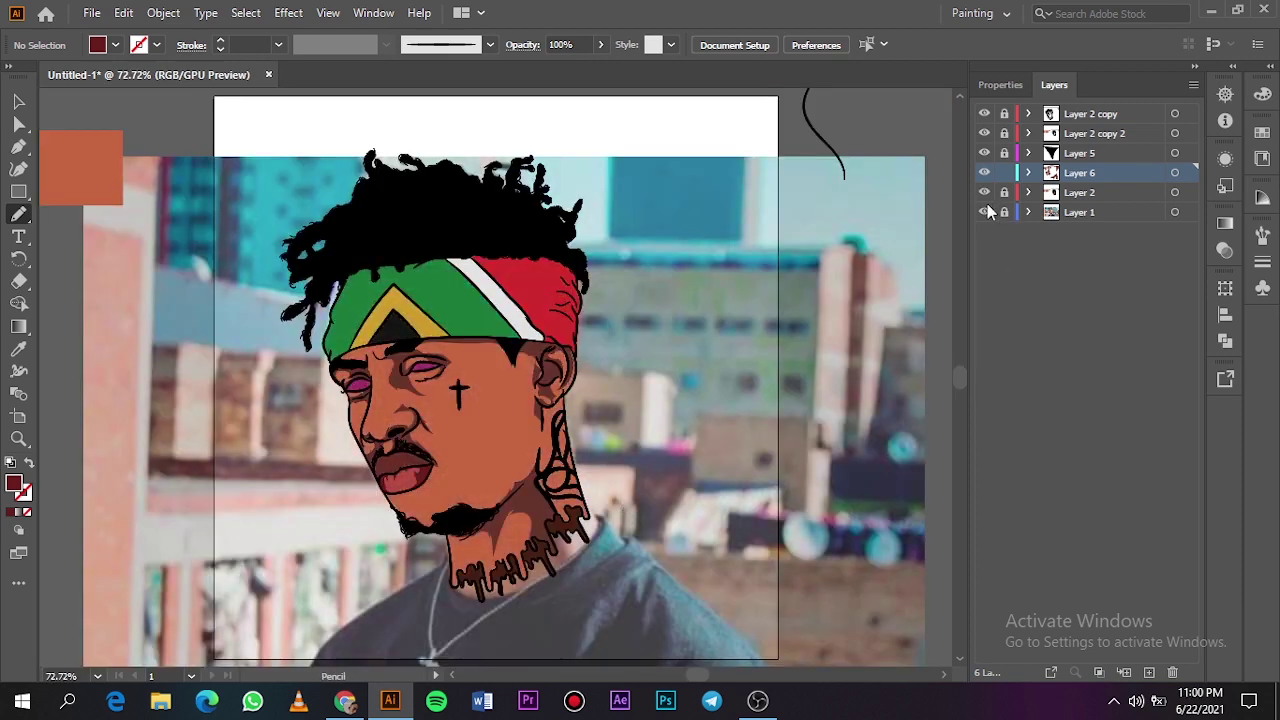
pyautogui.click(985, 212)
pyautogui.keyDown('alt'); pyautogui.scroll(7, 428, 463); pyautogui.keyUp('alt')
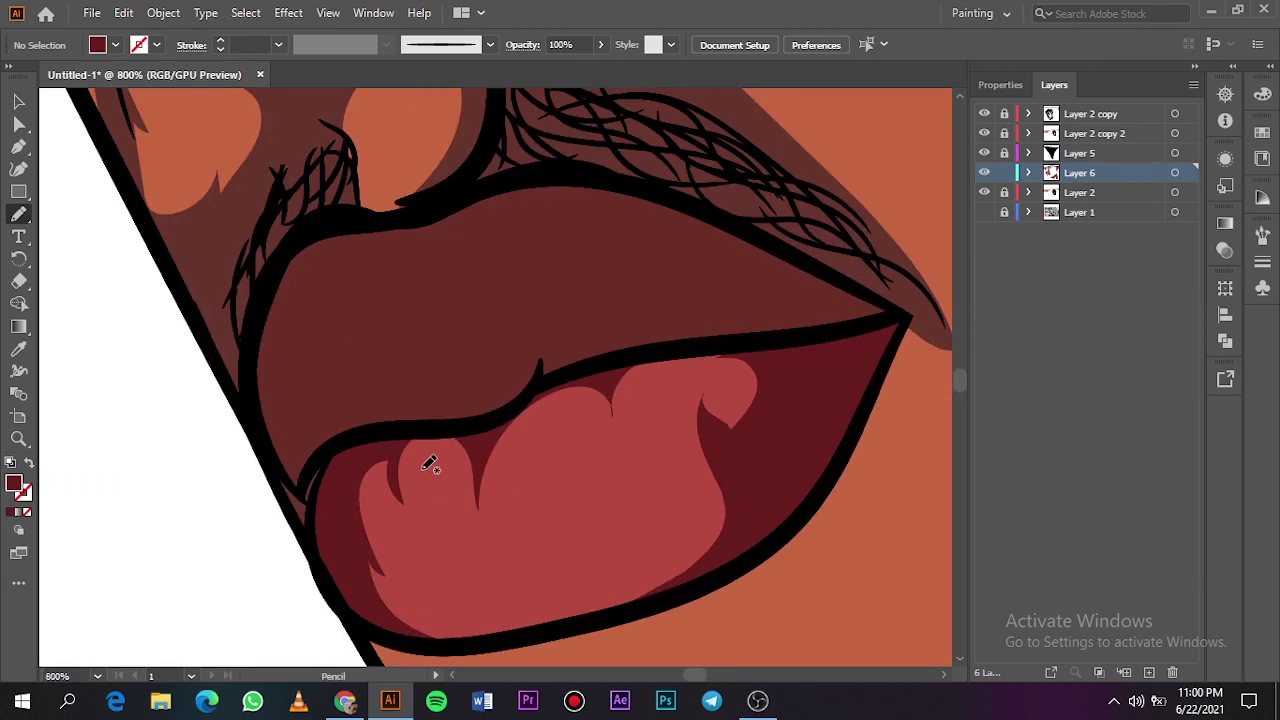
pyautogui.press('v')
pyautogui.click(434, 471)
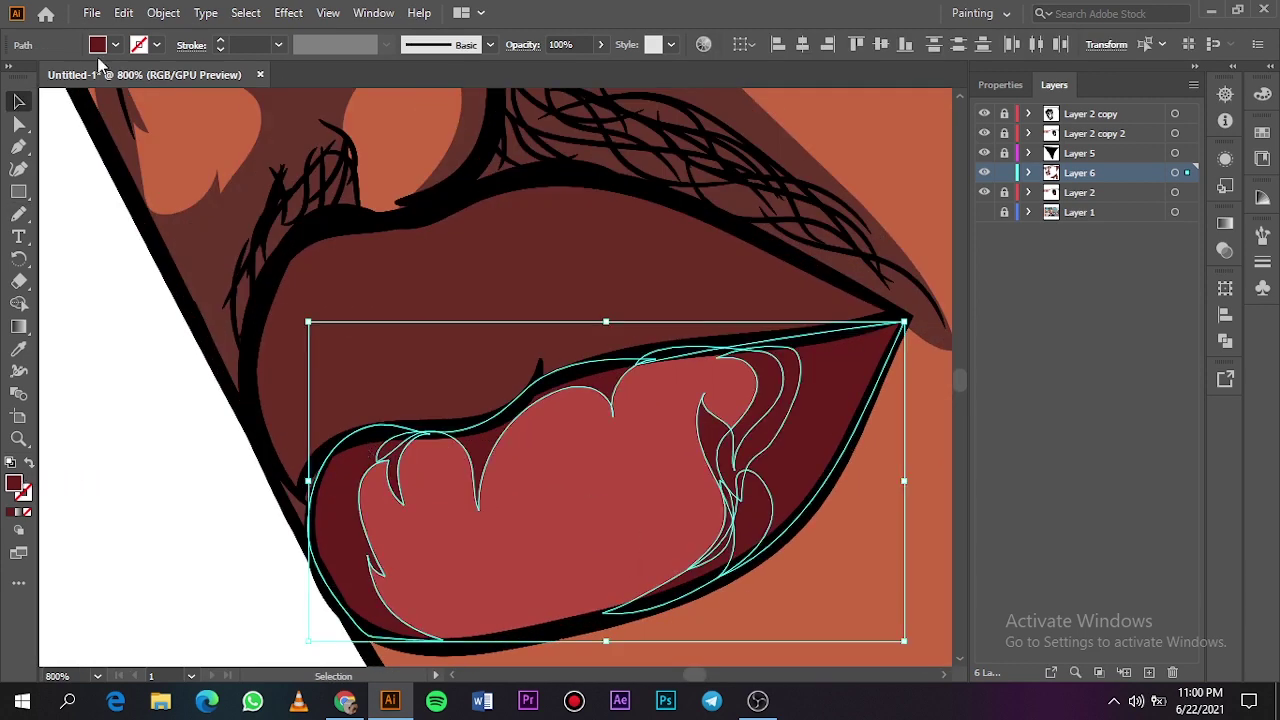
pyautogui.click(124, 12)
pyautogui.click(575, 350)
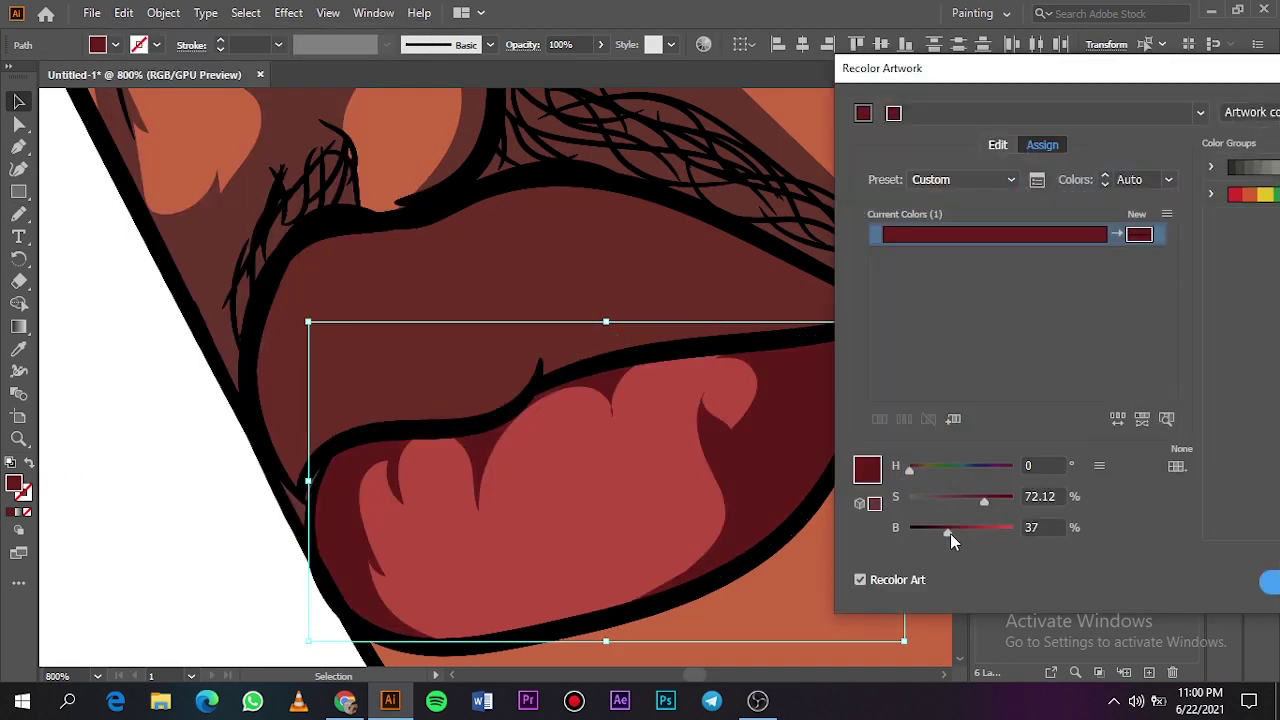
pyautogui.click(1266, 584)
pyautogui.hotkey('ctrl', 'shift', 'a')
# Step: Sample the upper lip's brown and darken it to a deeper reddish brown fill colour
pyautogui.hotkey('ctrl', '0')
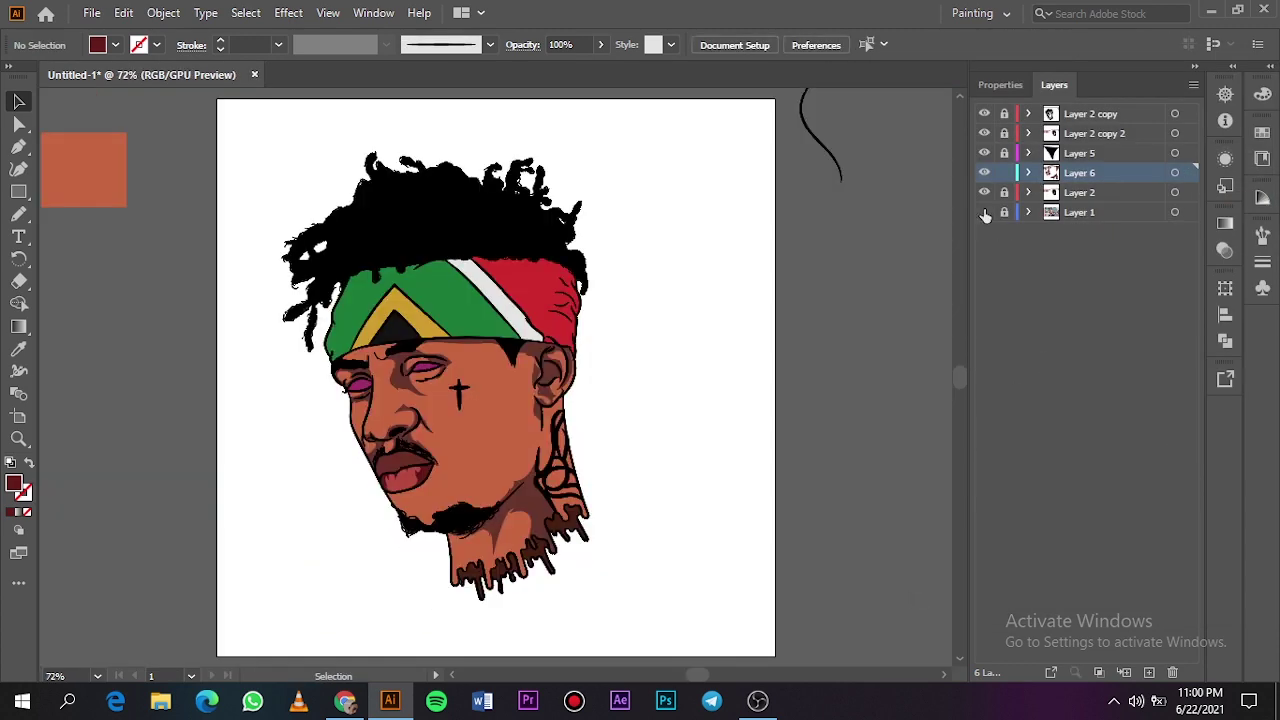
pyautogui.keyDown('alt'); pyautogui.scroll(9, 392, 474); pyautogui.keyUp('alt')
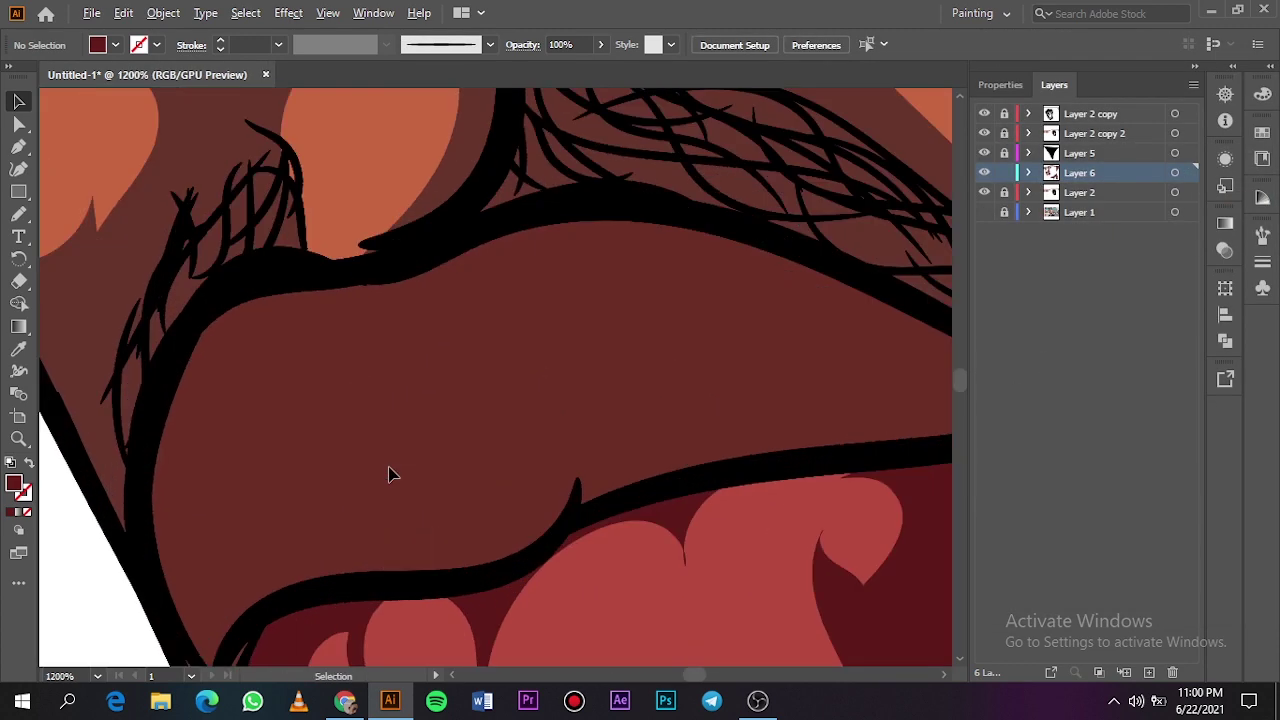
pyautogui.keyDown('alt'); pyautogui.scroll(-2, 392, 474); pyautogui.keyUp('alt')
pyautogui.press('i')
pyautogui.click(440, 428)
pyautogui.doubleClick(14, 484)
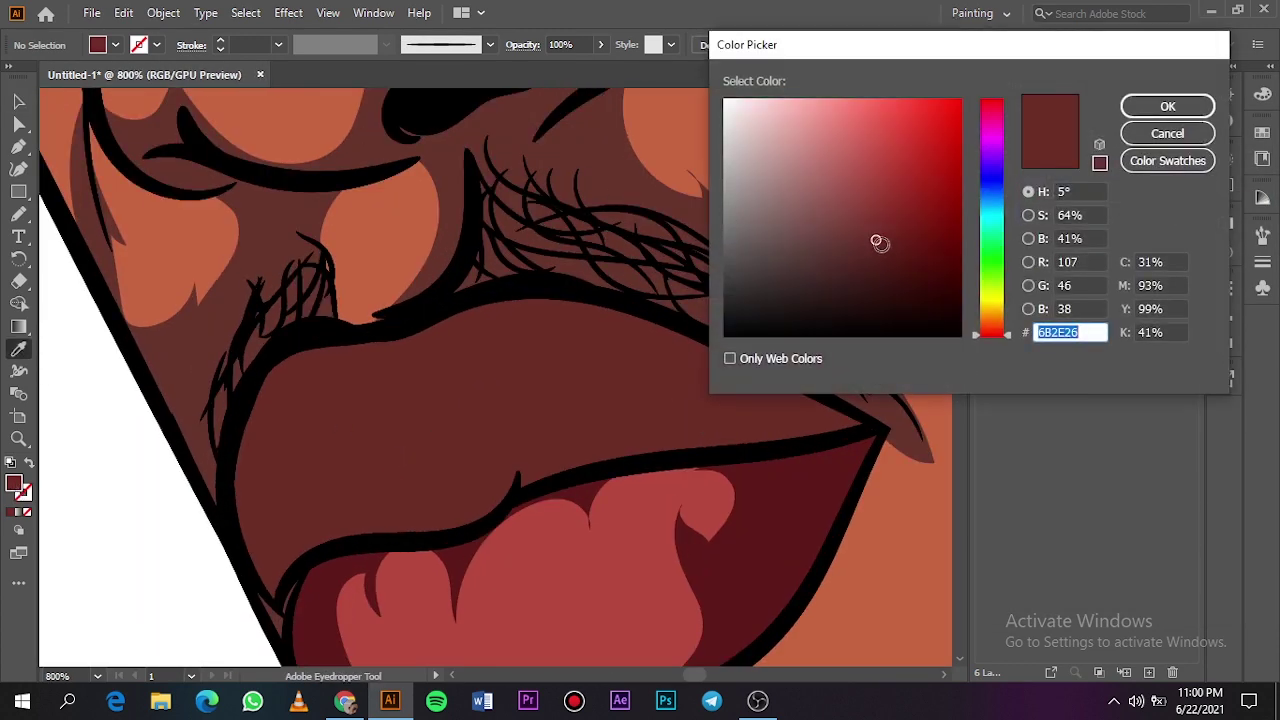
pyautogui.click(894, 263)
pyautogui.click(1167, 106)
# Step: Hide Layer 2, draw a dark reddish brown Pencil shadow across the upper lip's right corner and show Layer 2 again
pyautogui.click(984, 192)
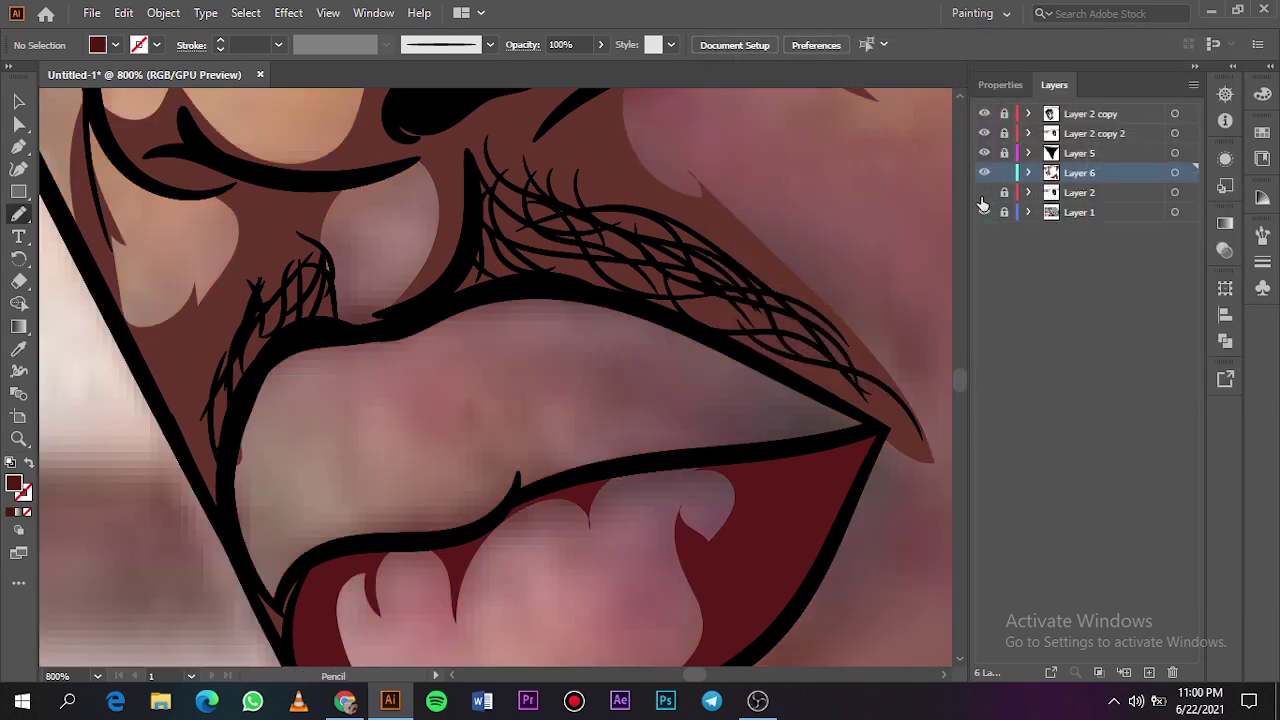
pyautogui.keyDown('alt'); pyautogui.scroll(-2, 666, 410); pyautogui.keyUp('alt')
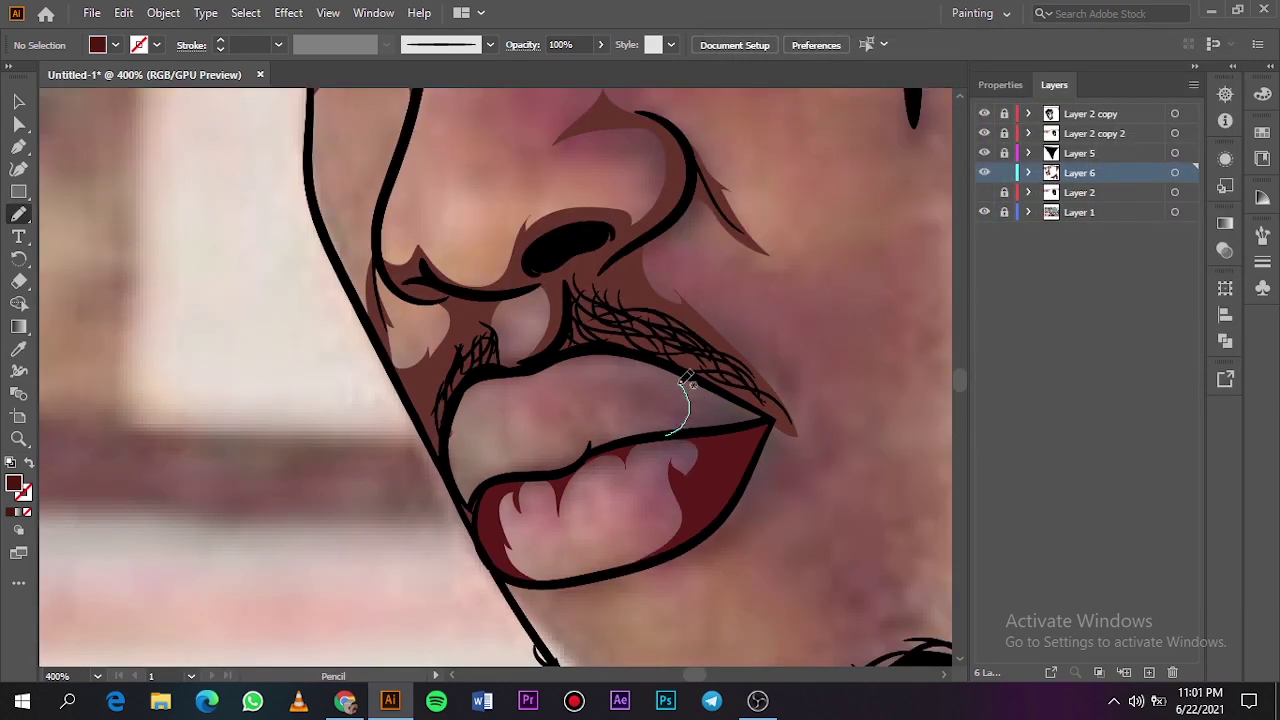
pyautogui.moveTo(686, 380)
pyautogui.mouseDown()
pyautogui.moveTo(757, 417)
pyautogui.moveTo(688, 431)
pyautogui.moveTo(773, 421)
pyautogui.mouseUp()
pyautogui.click(984, 192)
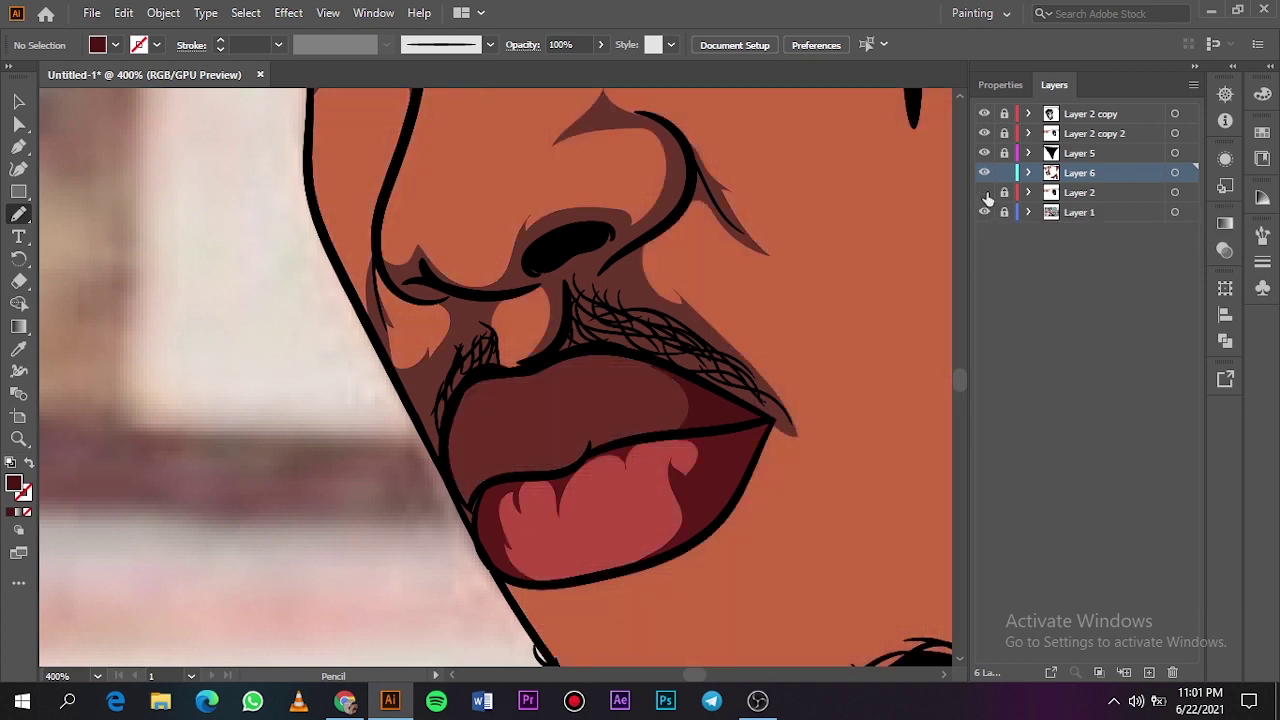
# Step: With Layer 2 hidden, draw Pencil shadows along the upper lip's lower edge and left side, and patch the gaps between shapes
pyautogui.click(984, 192)
pyautogui.moveTo(693, 414); pyautogui.dragTo(607, 432)
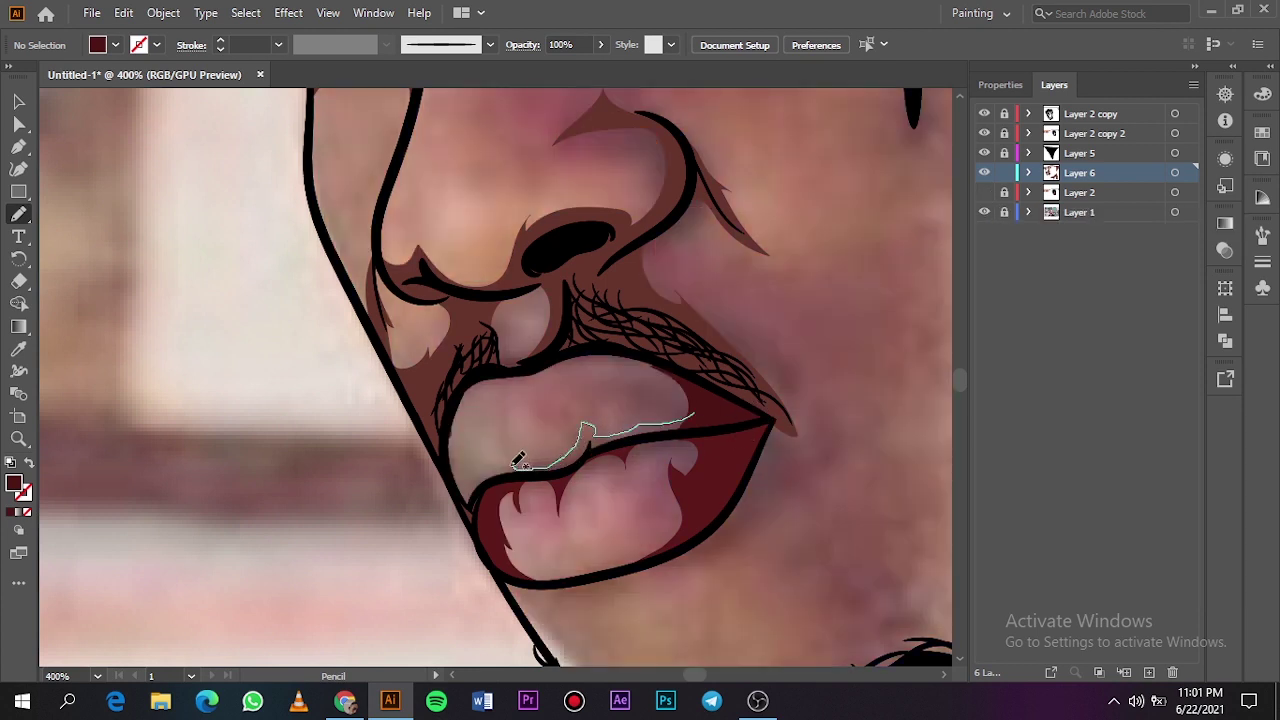
pyautogui.moveTo(460, 396)
pyautogui.mouseDown()
pyautogui.moveTo(442, 447)
pyautogui.moveTo(463, 492)
pyautogui.mouseUp()
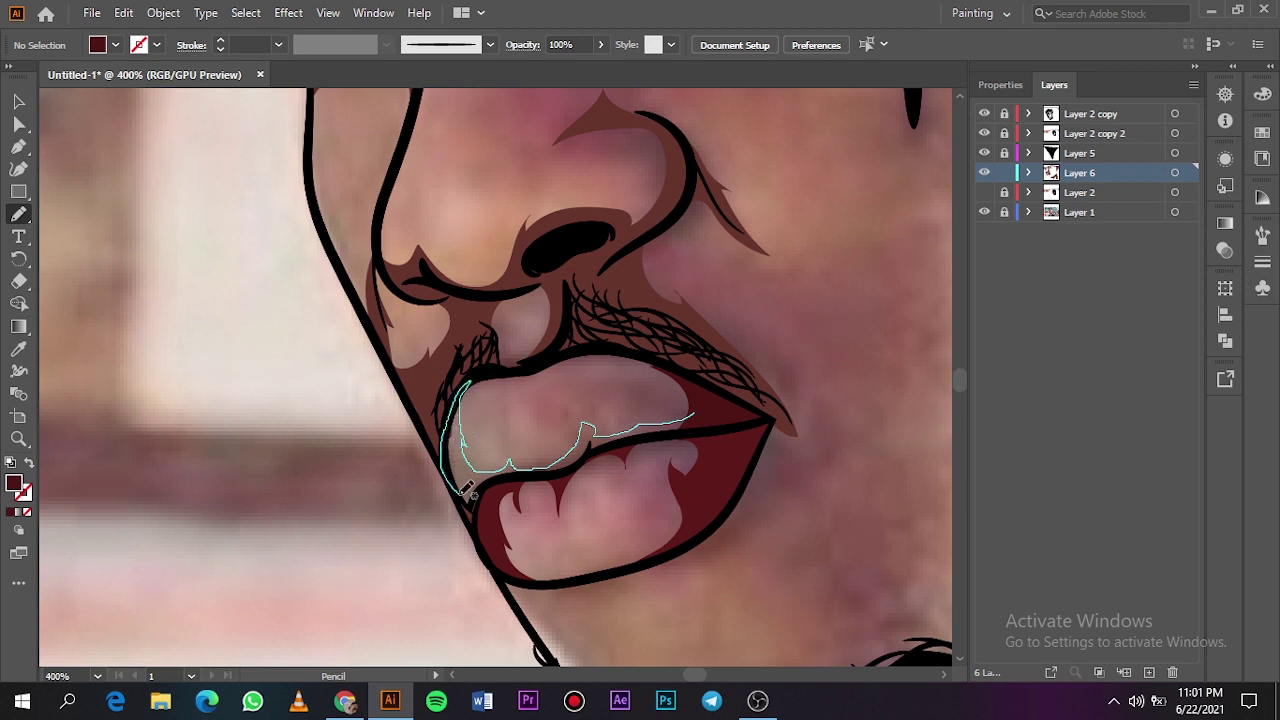
pyautogui.moveTo(607, 441); pyautogui.dragTo(697, 408)
pyautogui.scroll(-1, 623, 440)
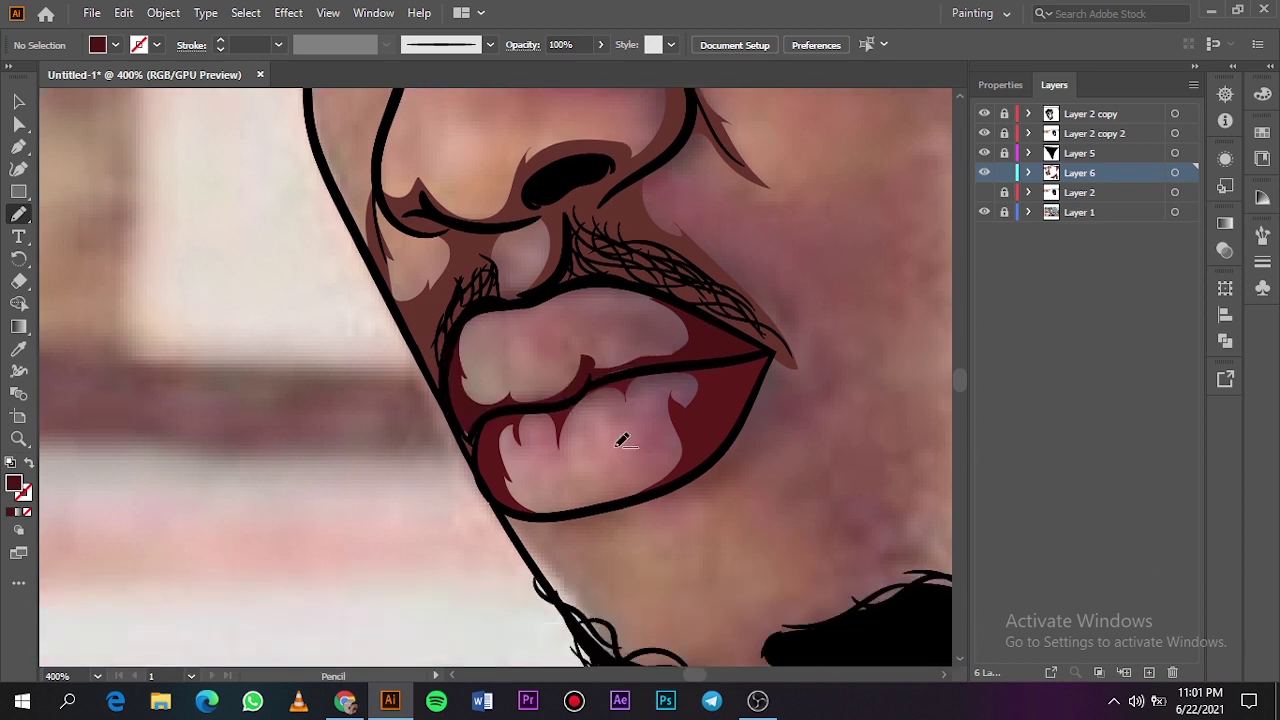
pyautogui.scroll(3, 621, 438)
pyautogui.moveTo(680, 289)
pyautogui.mouseDown()
pyautogui.moveTo(603, 295)
pyautogui.moveTo(681, 288)
pyautogui.mouseUp()
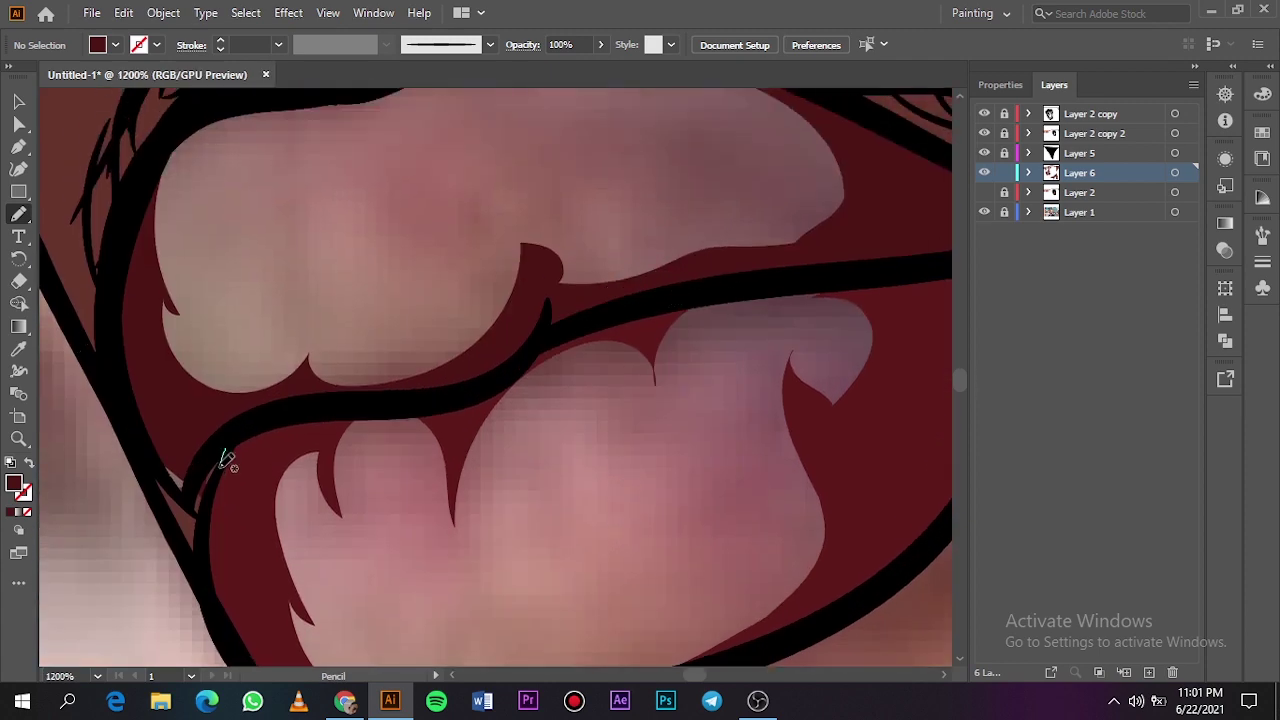
pyautogui.moveTo(226, 460)
pyautogui.mouseDown()
pyautogui.moveTo(207, 426)
pyautogui.moveTo(224, 455)
pyautogui.mouseUp()
# Step: Show Layer 2, hide the photo layer and select the shadow shapes drawn on the upper lip
pyautogui.hotkey('ctrl', '0')
pyautogui.click(984, 212)
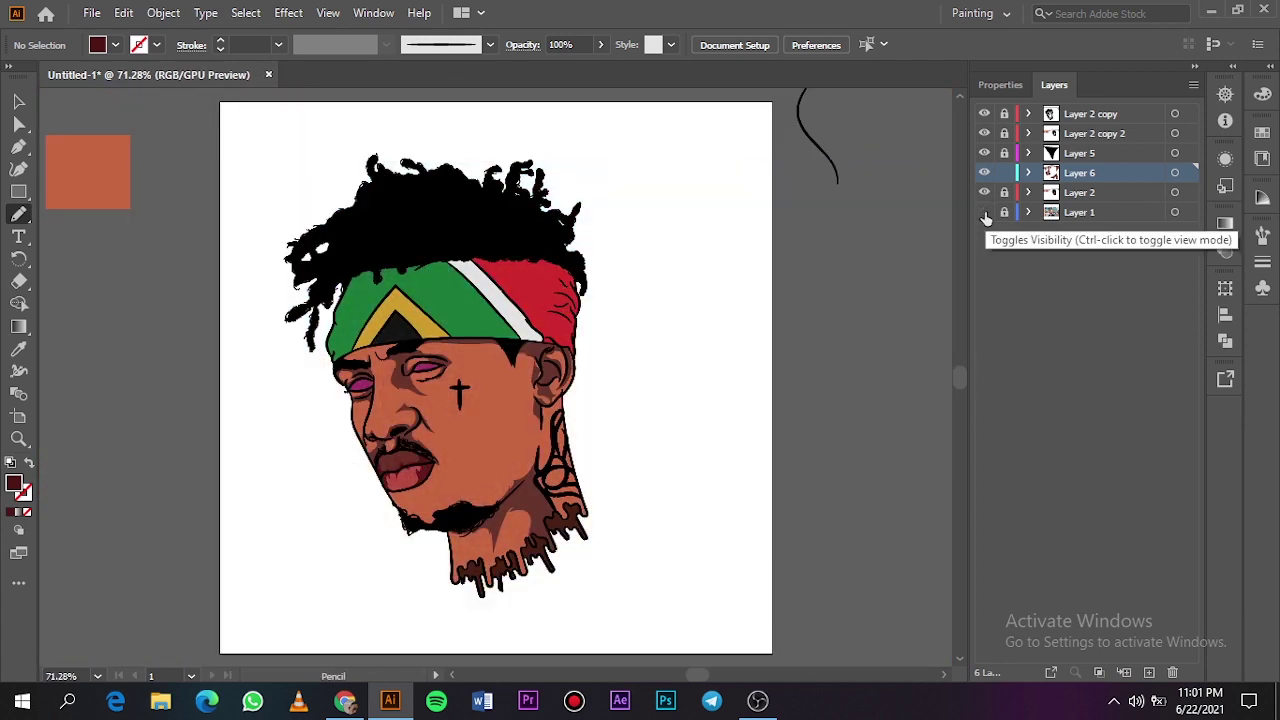
pyautogui.hscroll(-2, 525, 333)
pyautogui.scroll(-2, 529, 350)
pyautogui.scroll(6, 531, 373)
pyautogui.press('v')
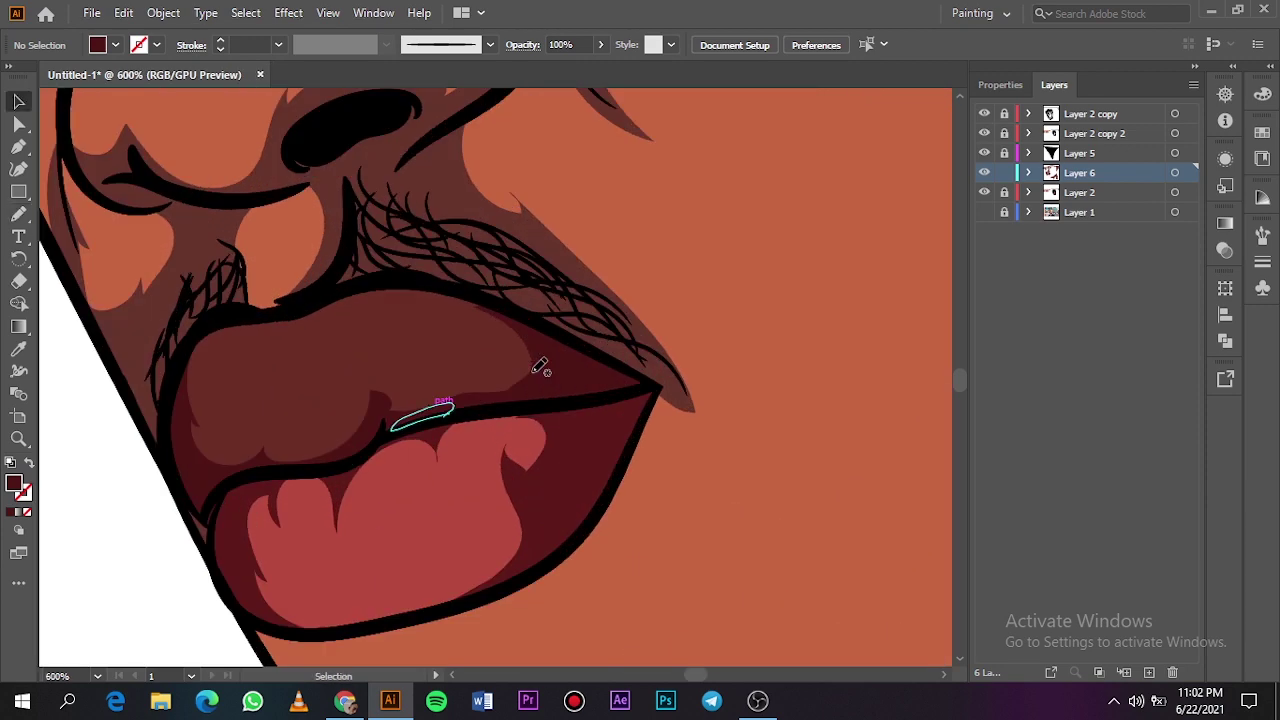
pyautogui.click(578, 380)
pyautogui.keyDown('shift'); pyautogui.click(420, 415); pyautogui.keyUp('shift')
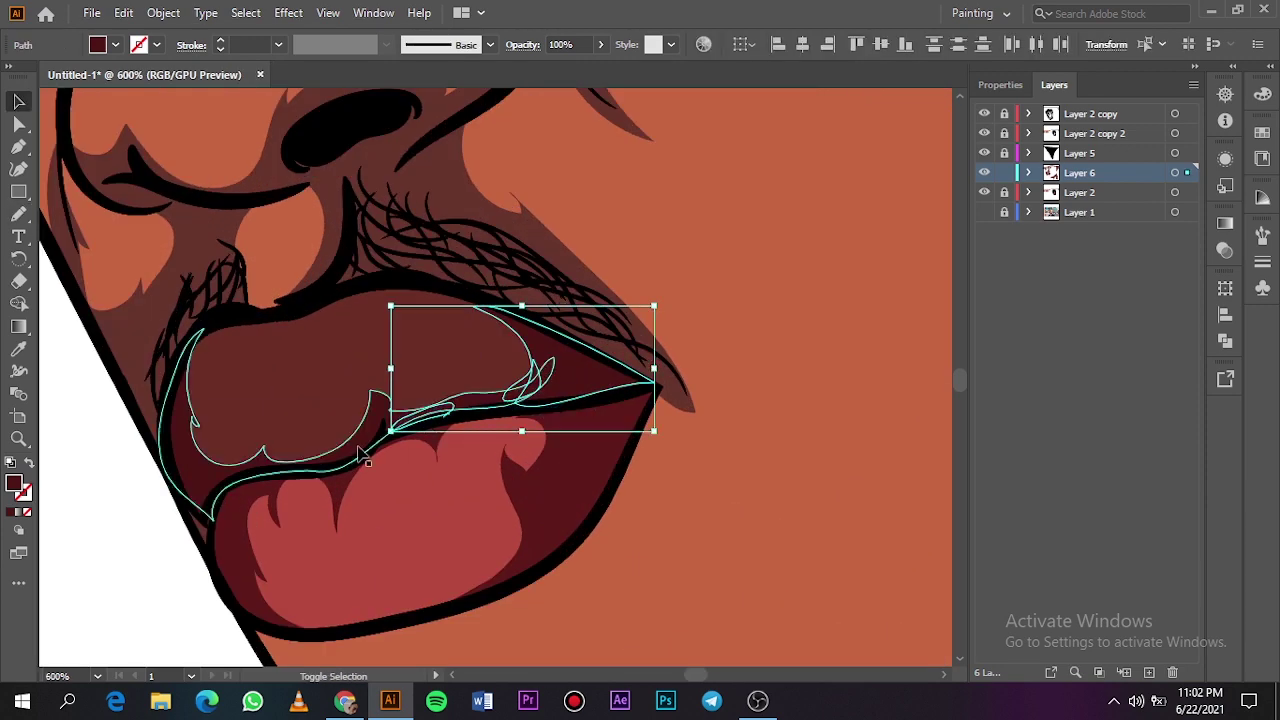
pyautogui.keyDown('shift'); pyautogui.click(207, 520); pyautogui.keyUp('shift')
# Step: Recolour the selected upper lip shadows with the lip's sampled brown, darkened to a very dark reddish brown
pyautogui.press('i')
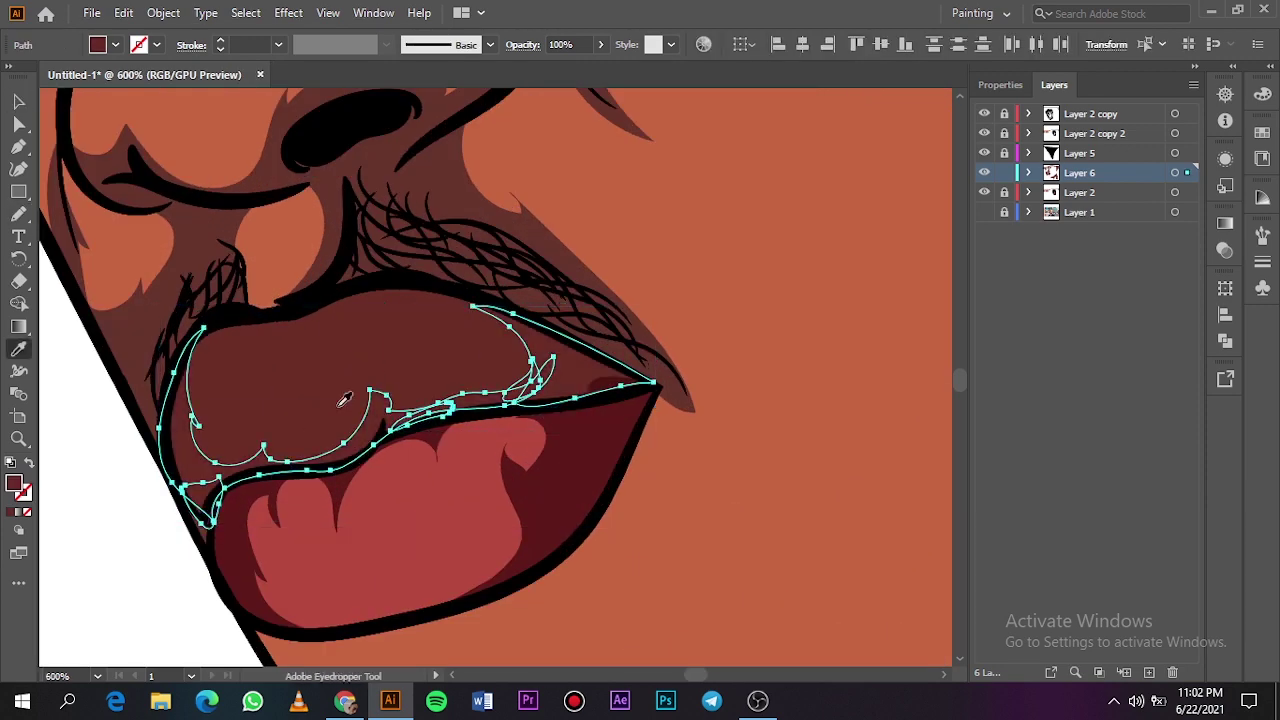
pyautogui.doubleClick(14, 484)
pyautogui.click(887, 266)
pyautogui.click(894, 280)
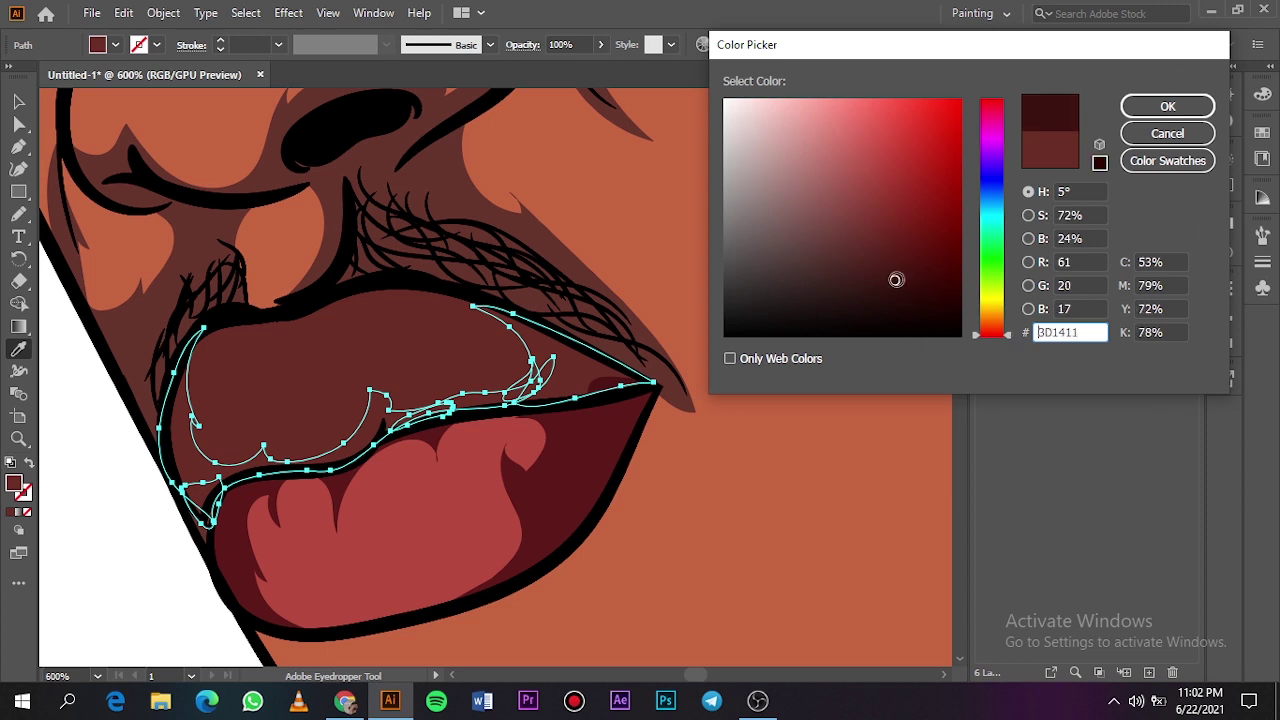
pyautogui.click(1007, 336)
pyautogui.click(894, 291)
pyautogui.click(1135, 107)
pyautogui.click(19, 101)
pyautogui.click(554, 428)
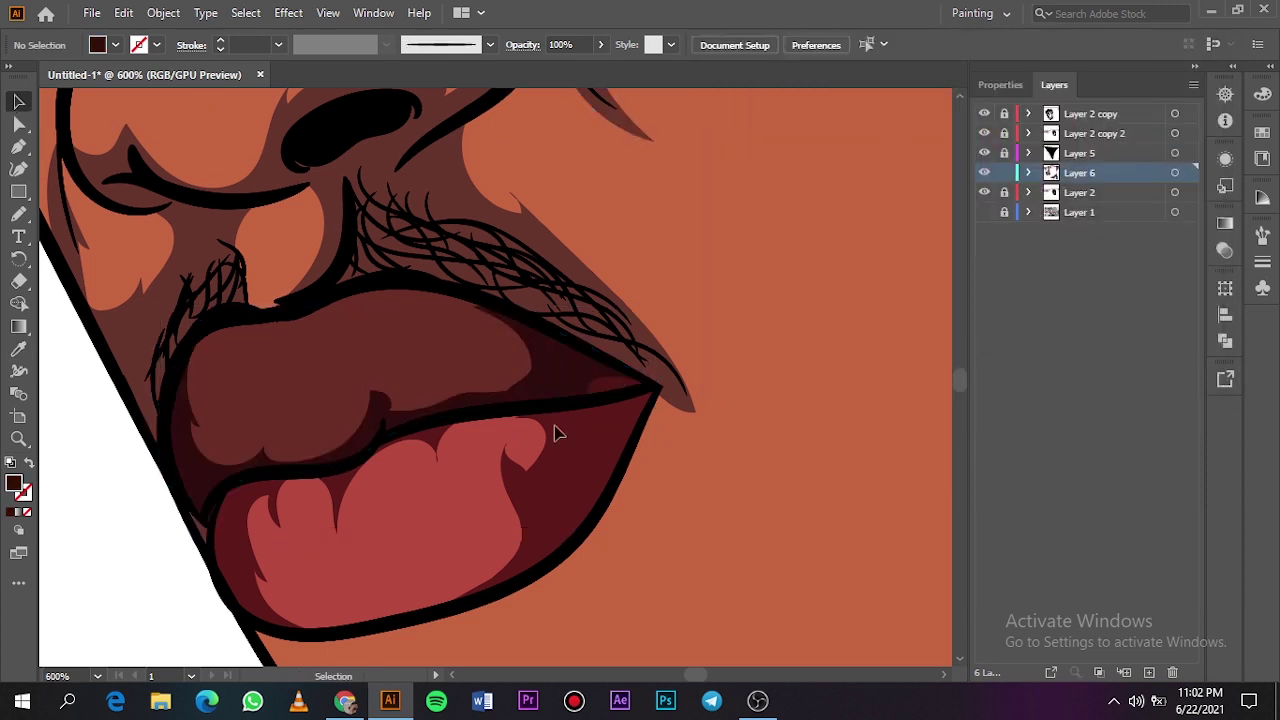
# Step: Match the remaining shadow shape at the upper lip's right corner to the neighbouring dark shadow colour
pyautogui.click(625, 381)
pyautogui.press('i')
pyautogui.click(551, 367)
pyautogui.click(17, 101)
pyautogui.click(72, 463)
# Step: Sample the brown skin shadow and draw a Pencil patch over the gap along the left eye's upper lid line
pyautogui.hotkey('ctrl', '0')
pyautogui.scroll(9, 345, 395)
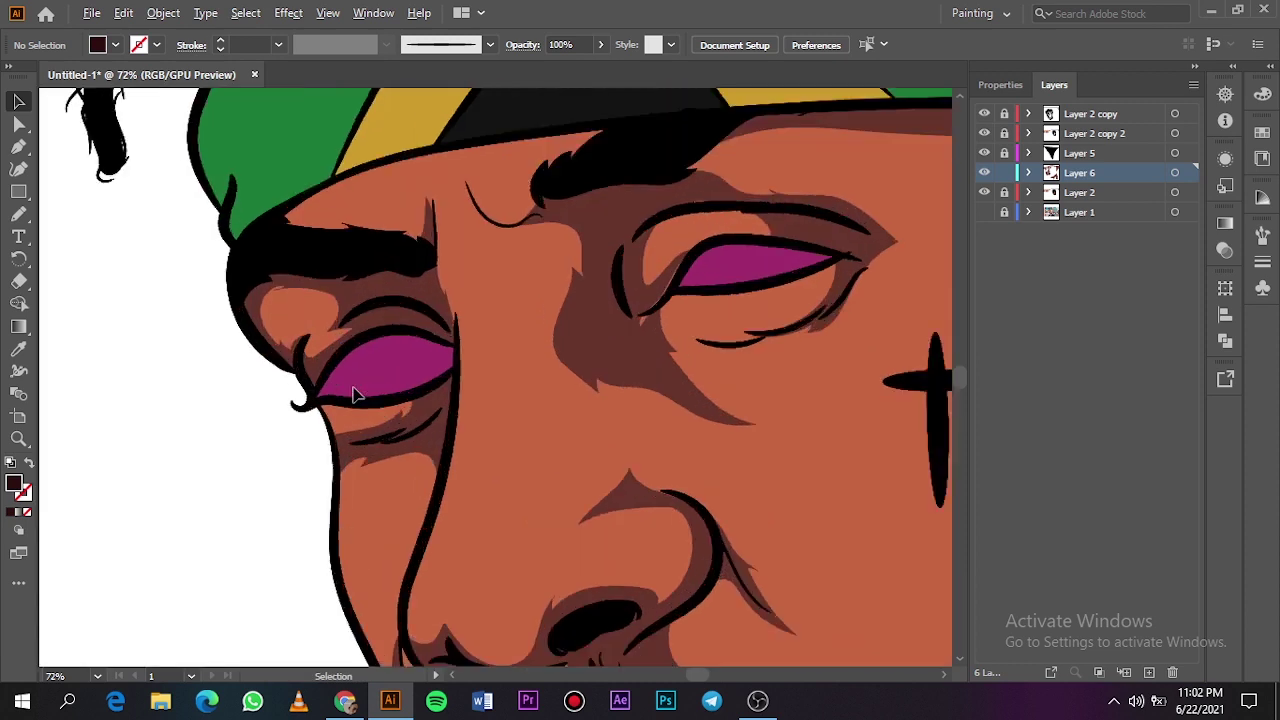
pyautogui.press('i')
pyautogui.keyDown('ctrl'); pyautogui.click(238, 312); pyautogui.keyUp('ctrl')
pyautogui.click(238, 312)
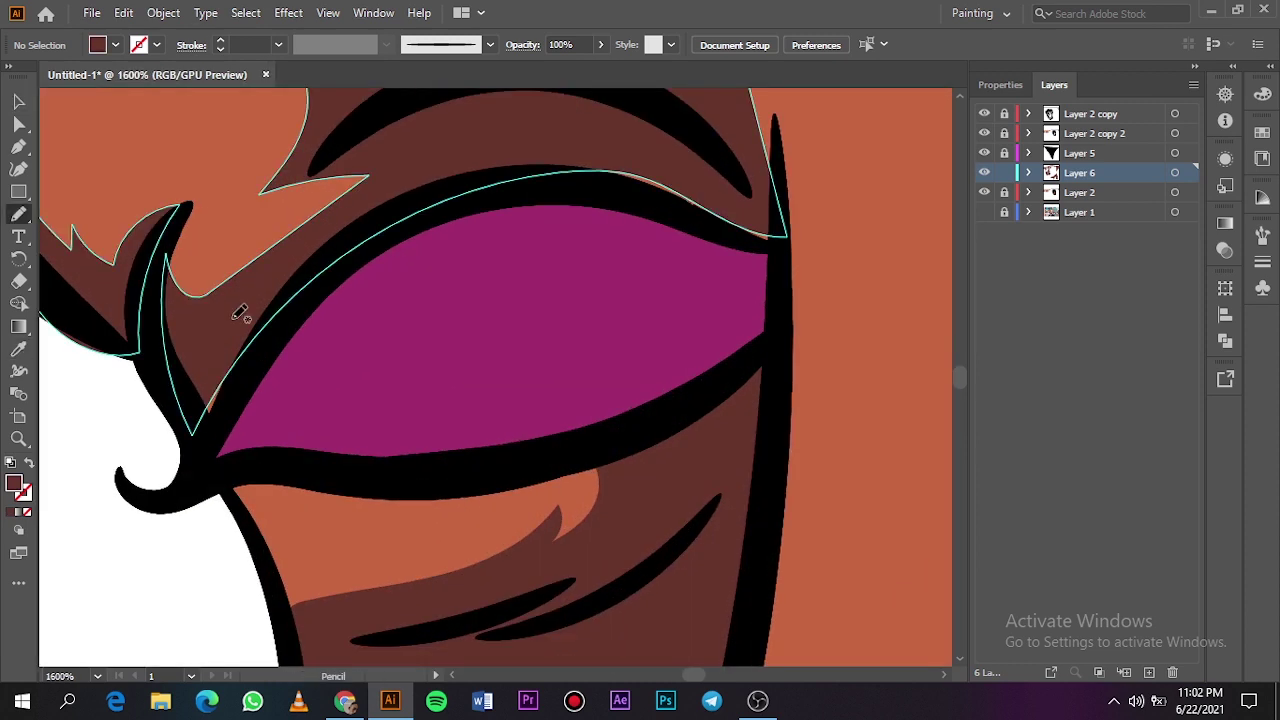
pyautogui.press('n')
pyautogui.moveTo(717, 190)
pyautogui.mouseDown()
pyautogui.moveTo(642, 196)
pyautogui.moveTo(786, 230)
pyautogui.mouseUp()
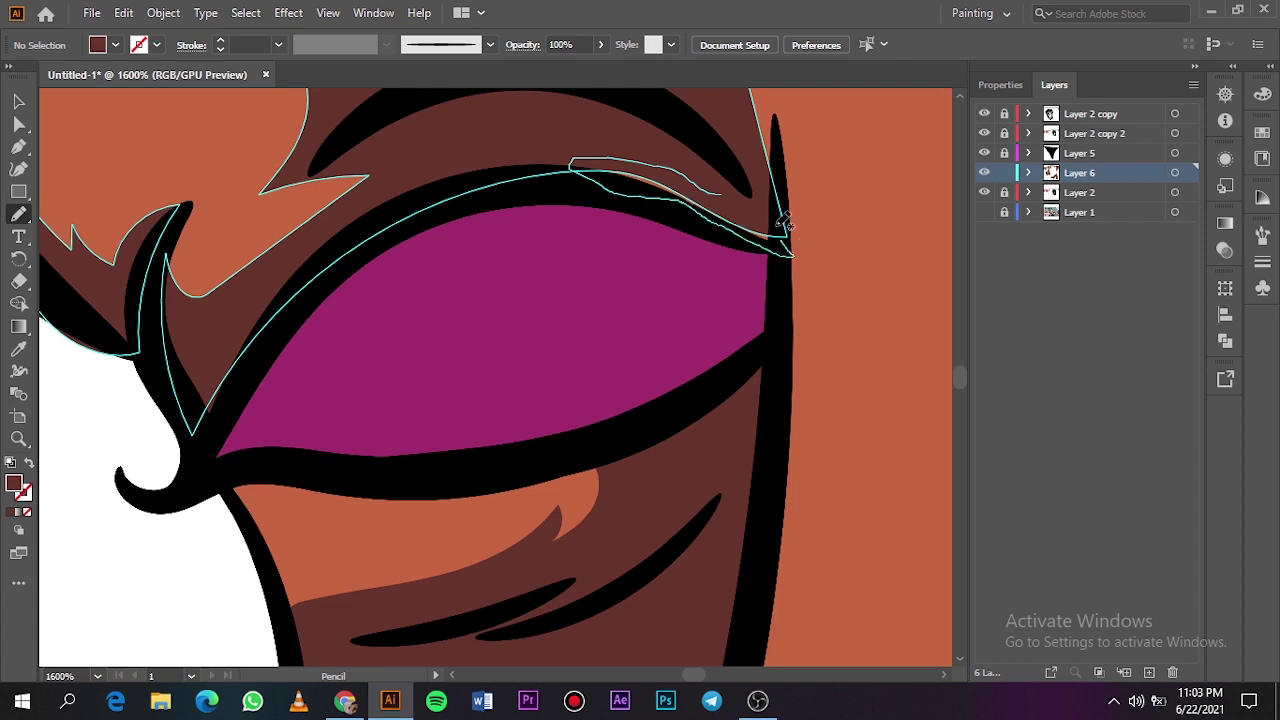
# Step: Sample the left eye's purple and darken it to a deep purple fill colour
pyautogui.press('i')
pyautogui.click(609, 253)
pyautogui.doubleClick(17, 483)
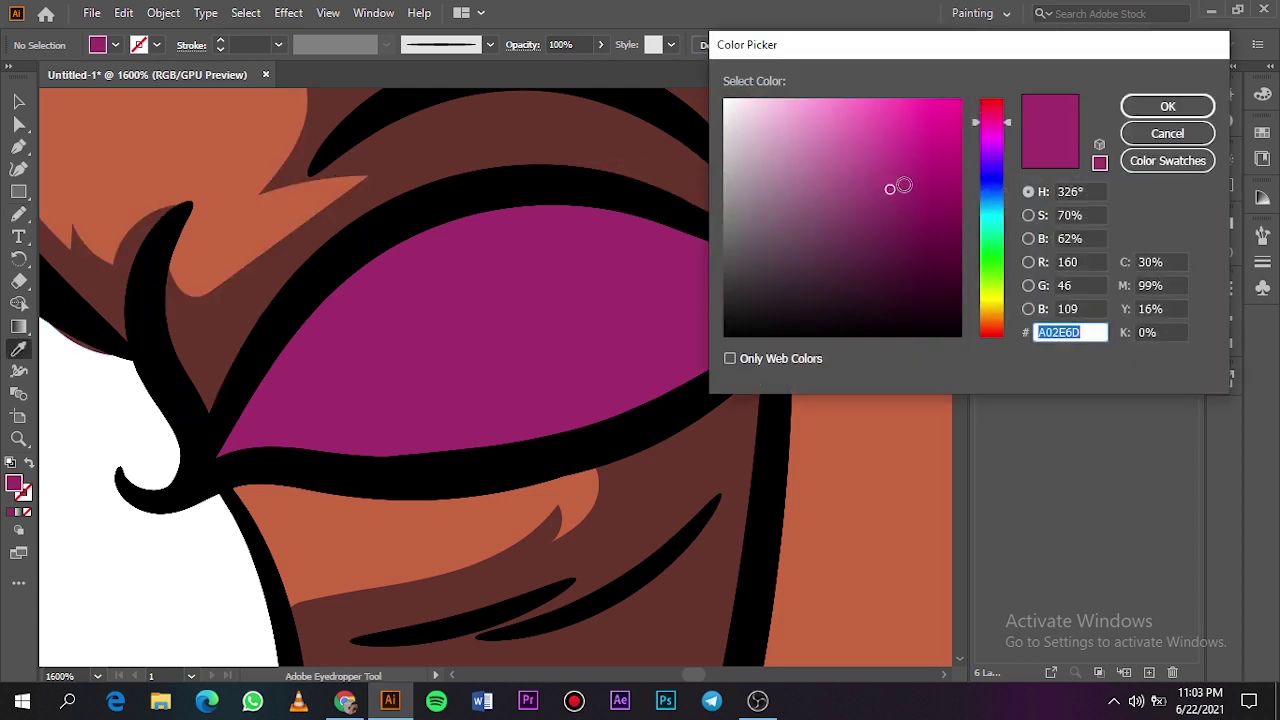
pyautogui.click(900, 246)
pyautogui.click(1164, 104)
# Step: Show the photo layer, hide Layer 2 and draw deep purple Pencil shadows in both corners of the left eye, restoring Layer 2
pyautogui.press('n')
pyautogui.click(984, 212)
pyautogui.click(984, 192)
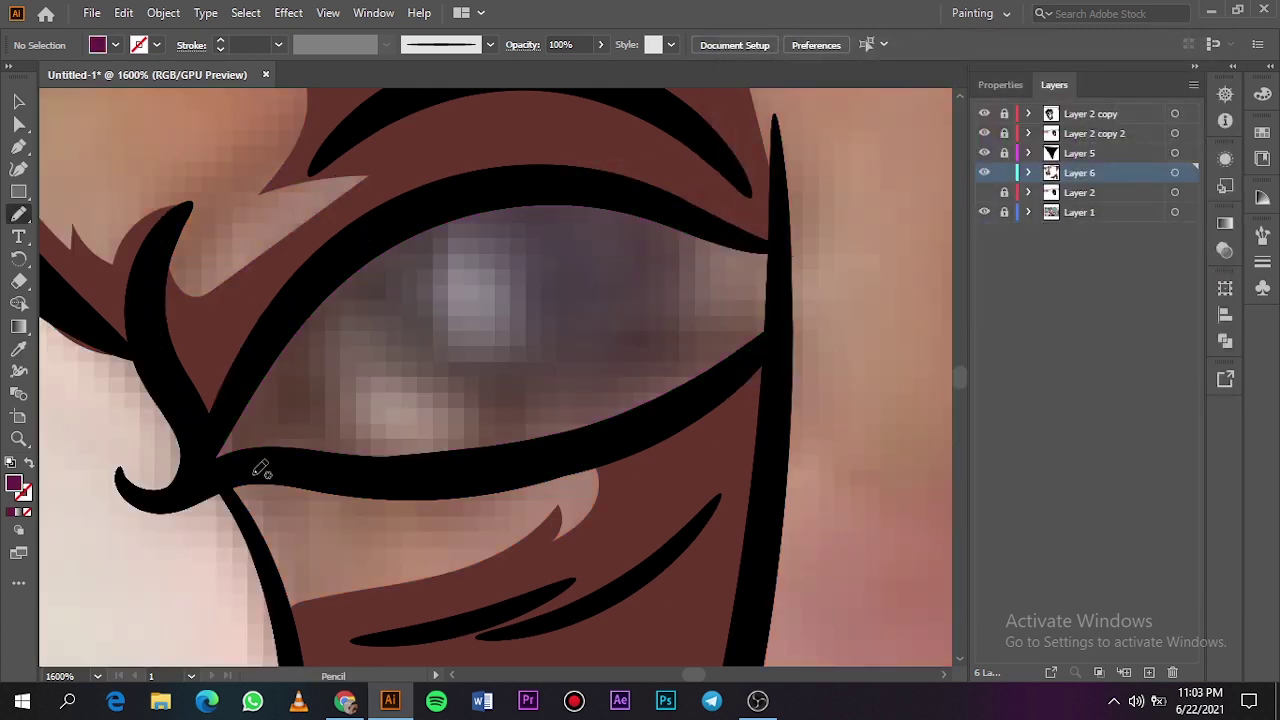
pyautogui.moveTo(340, 460)
pyautogui.mouseDown()
pyautogui.moveTo(286, 423)
pyautogui.moveTo(263, 450)
pyautogui.moveTo(340, 460)
pyautogui.mouseUp()
pyautogui.moveTo(688, 227)
pyautogui.mouseDown()
pyautogui.moveTo(704, 294)
pyautogui.moveTo(659, 421)
pyautogui.moveTo(760, 361)
pyautogui.moveTo(784, 282)
pyautogui.moveTo(782, 245)
pyautogui.moveTo(688, 228)
pyautogui.mouseUp()
pyautogui.click(984, 192)
pyautogui.click(984, 212)
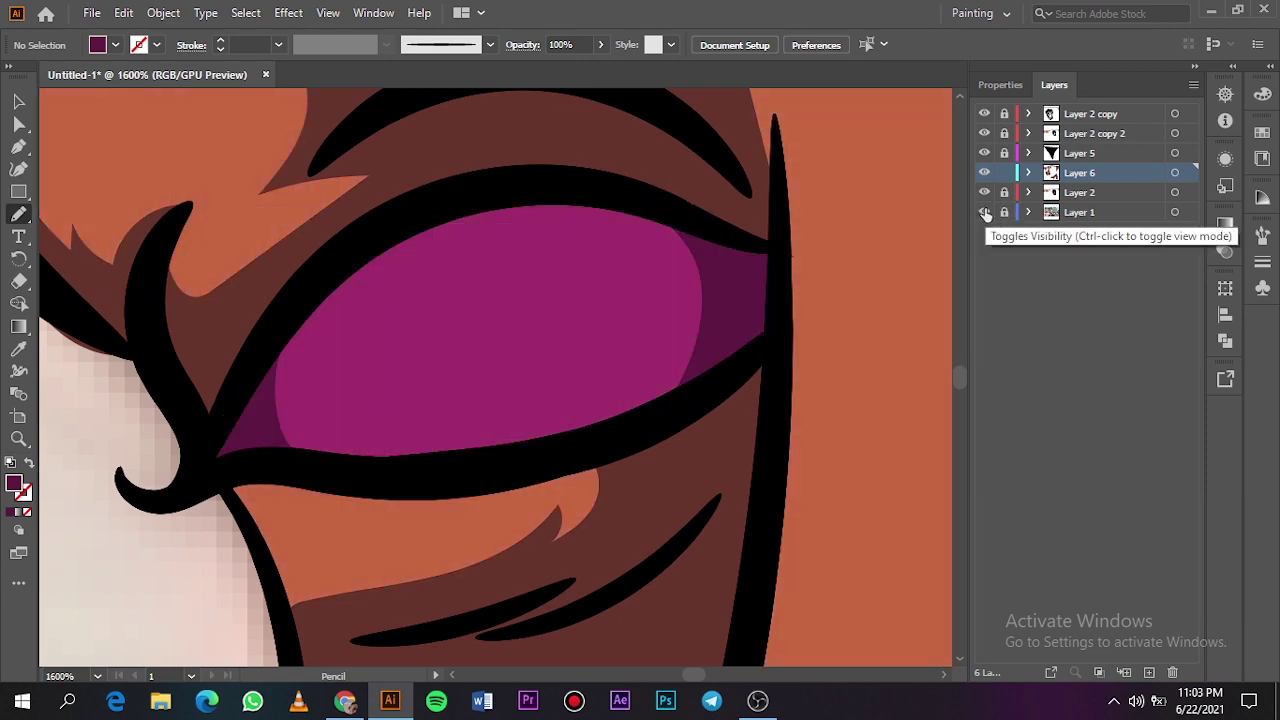
# Step: With Layer 2 hidden, draw deep purple Pencil shadows in both corners of the right eye, and restore Layer 2 without the photo
pyautogui.hotkey('ctrl', '0')
pyautogui.scroll(10, 421, 373)
pyautogui.hscroll(1, 421, 373)
pyautogui.hscroll(5, 486, 250)
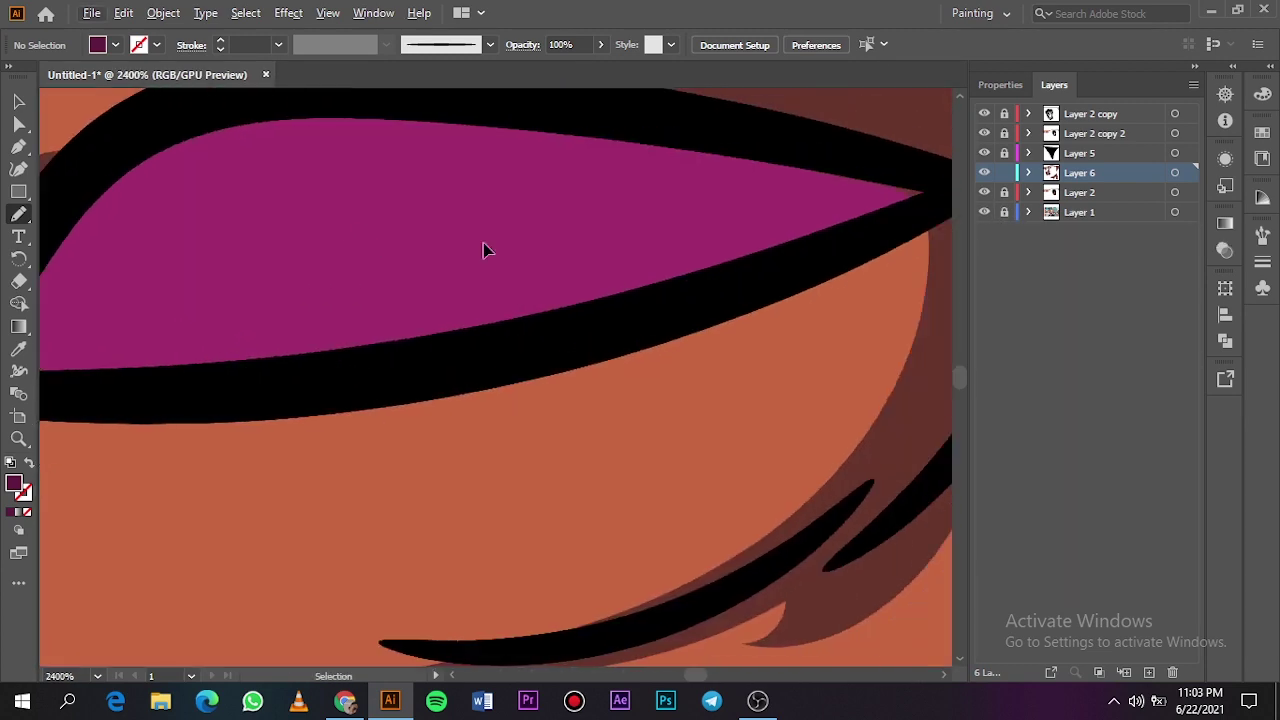
pyautogui.hscroll(-1, 486, 245)
pyautogui.click(984, 192)
pyautogui.moveTo(724, 131)
pyautogui.mouseDown()
pyautogui.moveTo(955, 214)
pyautogui.moveTo(728, 128)
pyautogui.mouseUp()
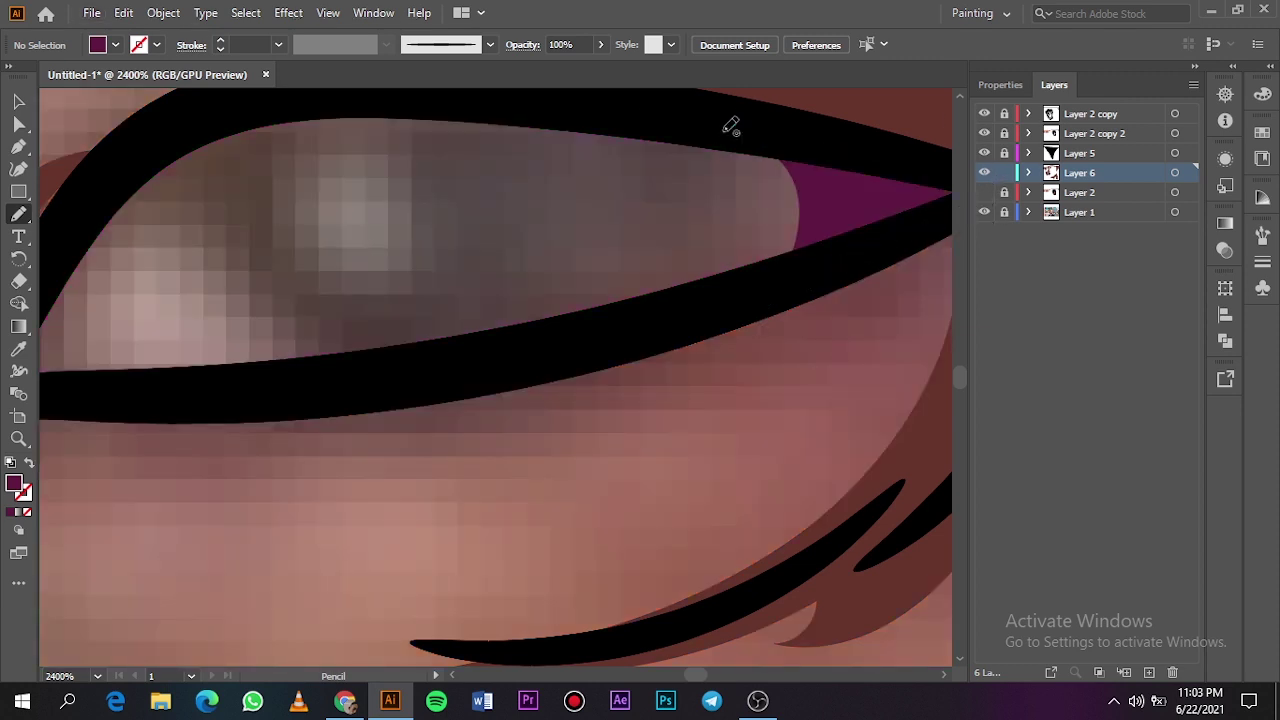
pyautogui.hscroll(-3, 129, 323)
pyautogui.moveTo(326, 392)
pyautogui.mouseDown()
pyautogui.moveTo(280, 243)
pyautogui.moveTo(365, 127)
pyautogui.moveTo(136, 336)
pyautogui.moveTo(173, 393)
pyautogui.moveTo(330, 390)
pyautogui.mouseUp()
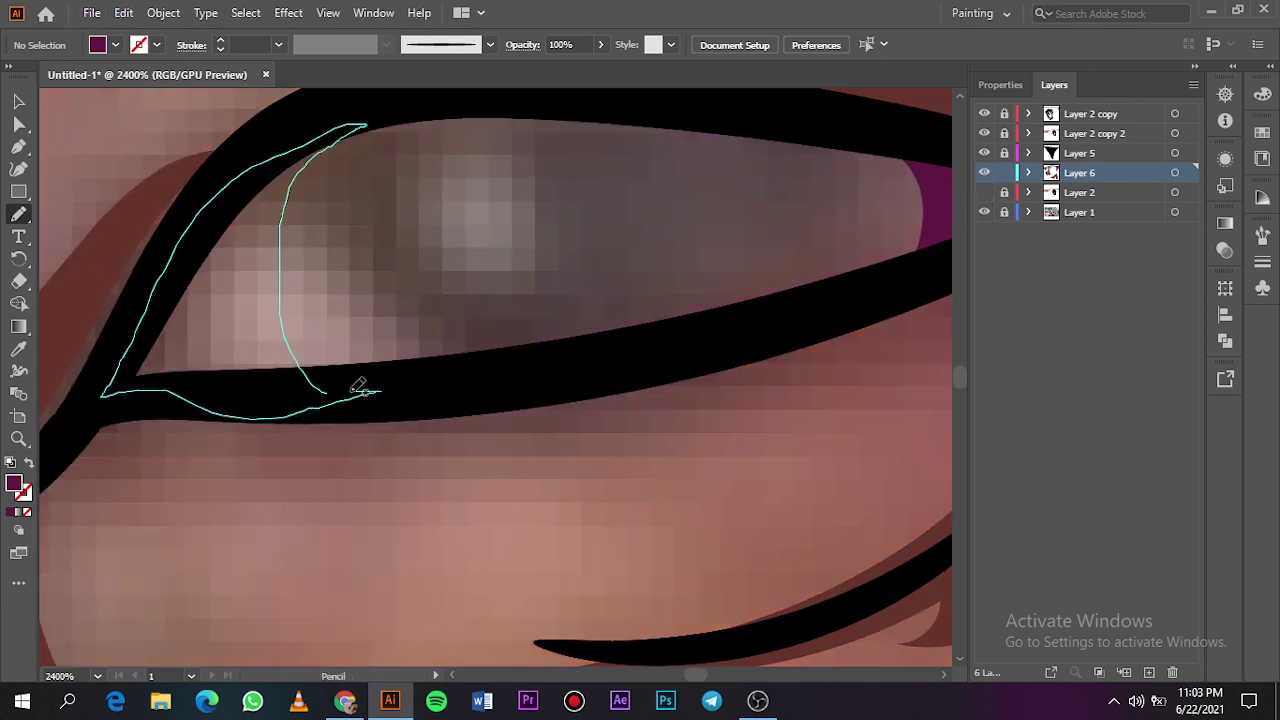
pyautogui.hotkey('ctrl', '0')
pyautogui.click(984, 192)
pyautogui.click(984, 212)
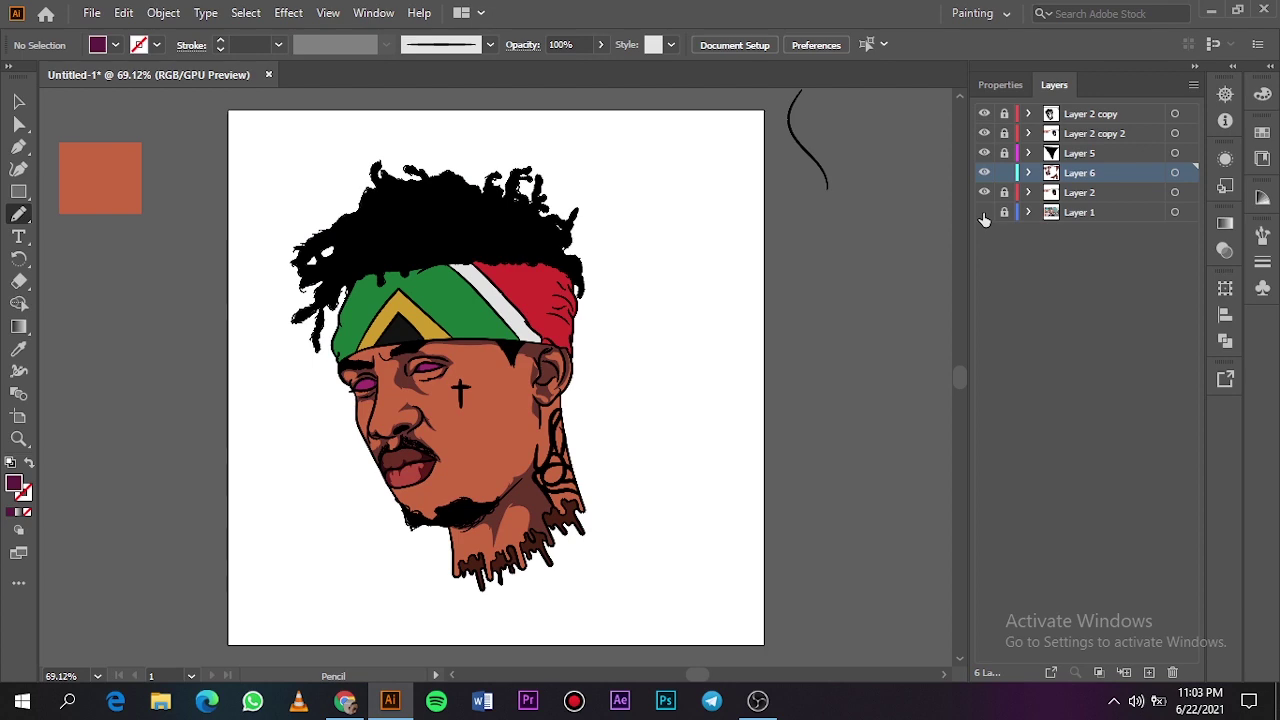
# Step: Show the photo layer, sample the headband triangle's black and darken it to a near-black fill colour
pyautogui.click(984, 212)
pyautogui.click(984, 192)
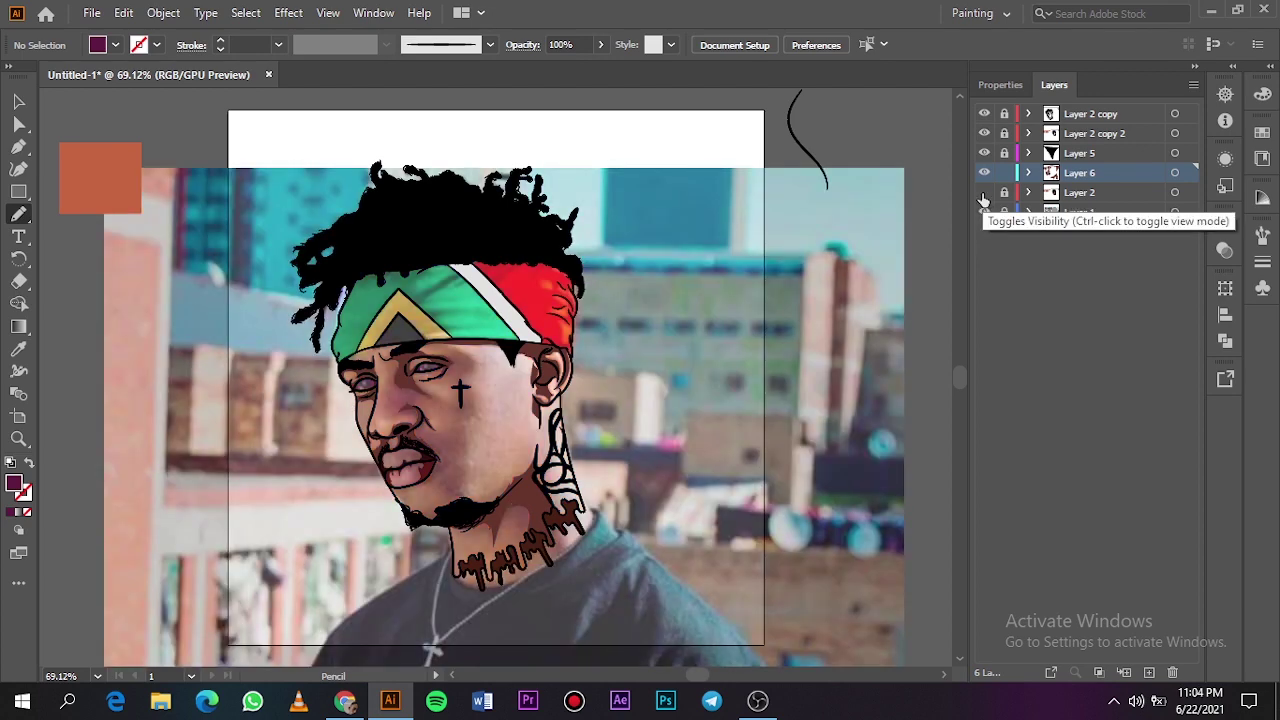
pyautogui.scroll(5, 390, 323)
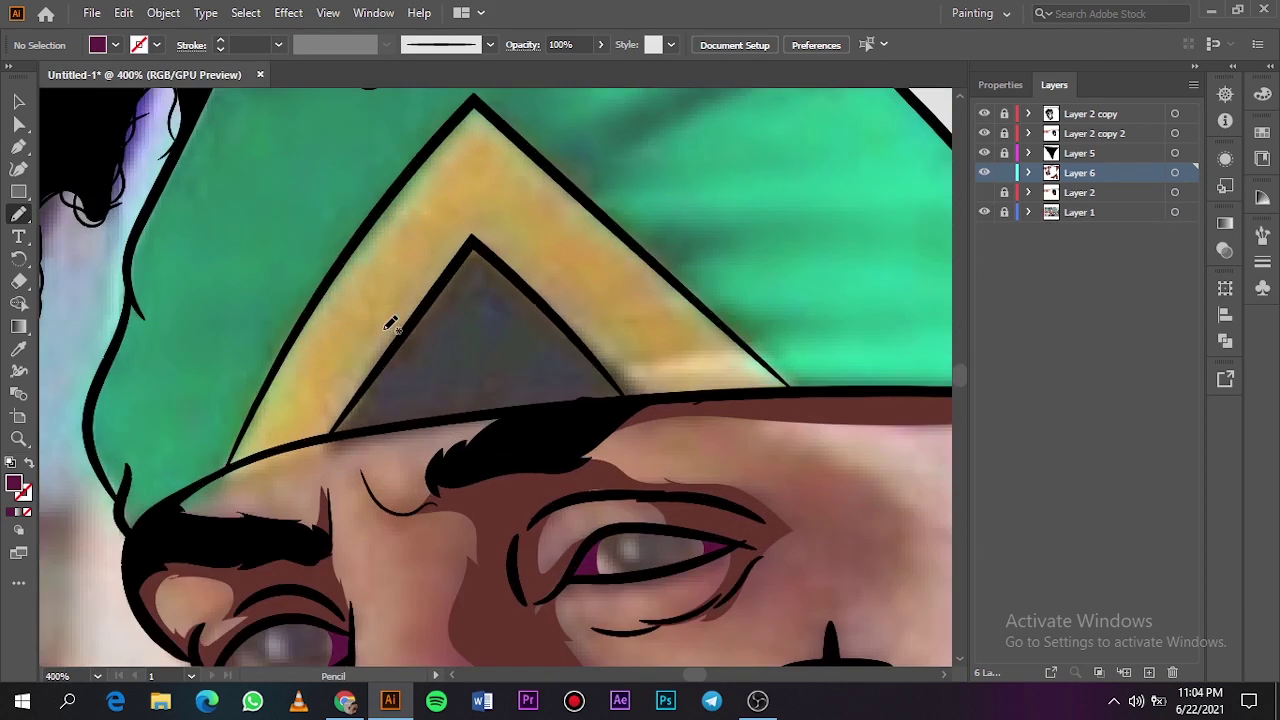
pyautogui.click(984, 192)
pyautogui.press('i')
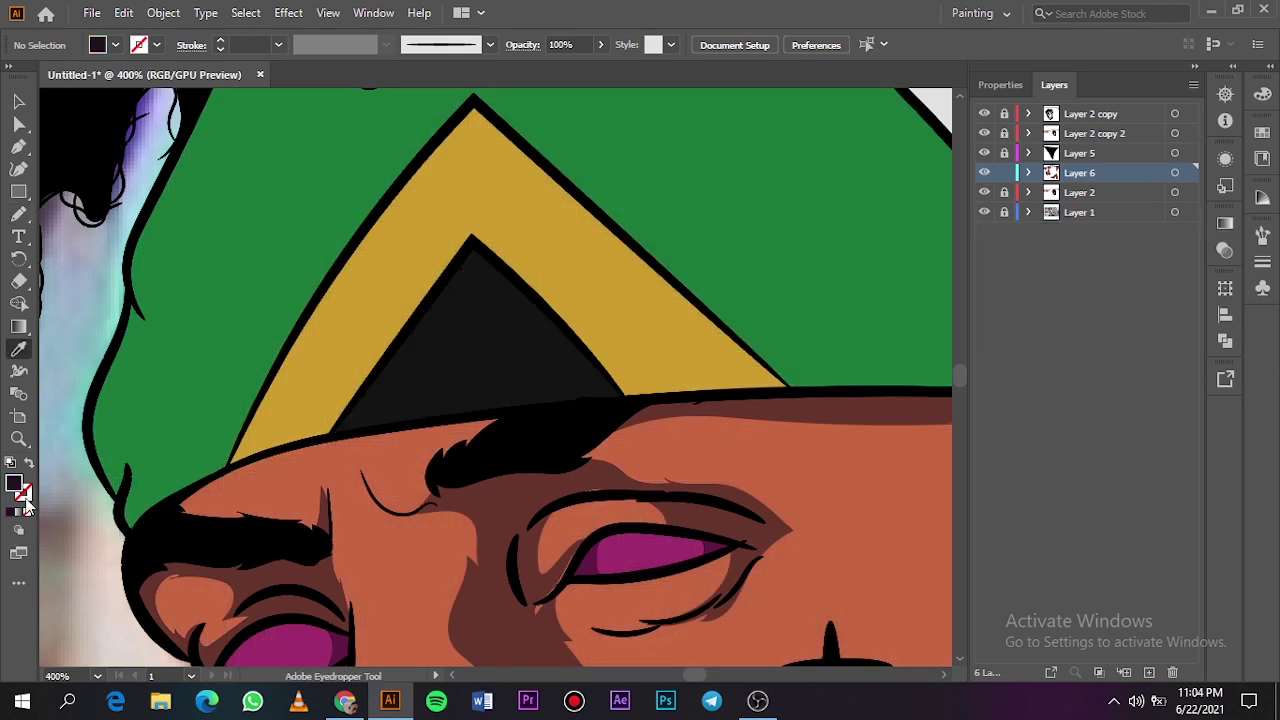
pyautogui.doubleClick(16, 486)
pyautogui.moveTo(723, 320); pyautogui.dragTo(714, 329)
pyautogui.click(1134, 106)
pyautogui.press('n')
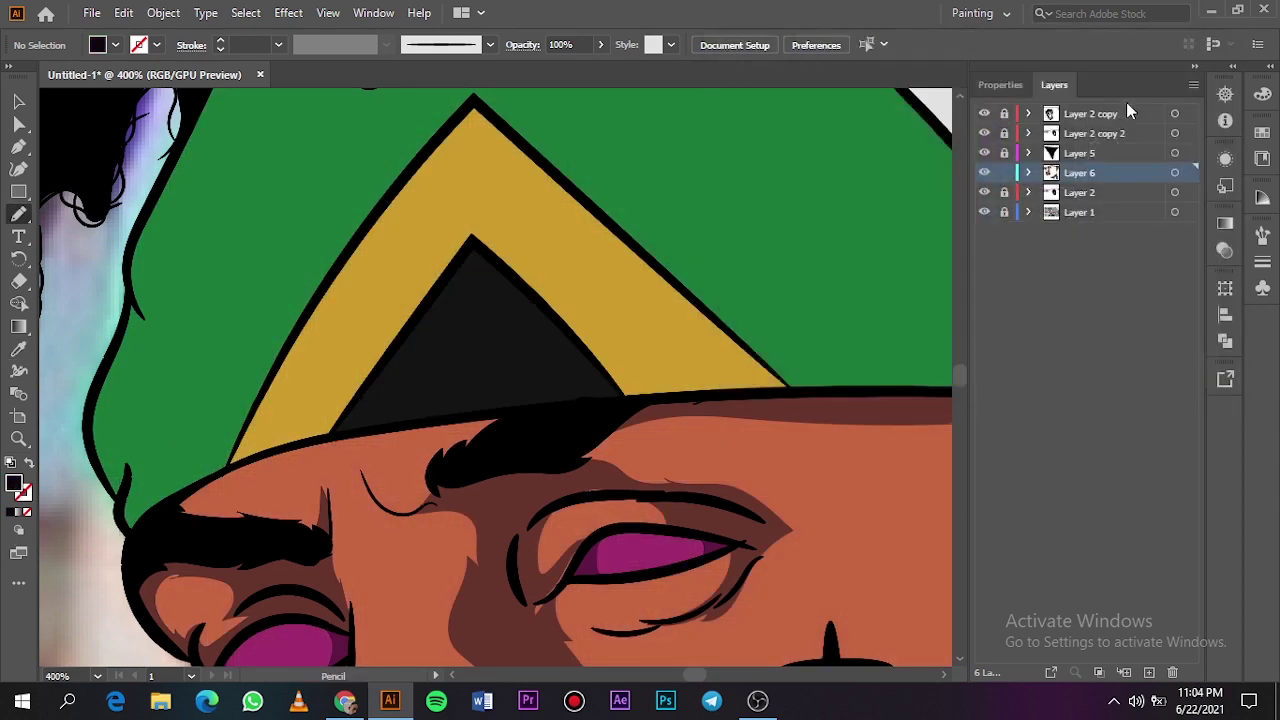
# Step: Hide Layer 2, draw a near-black Pencil shadow along the headband triangle's right side and base, and show Layer 2
pyautogui.click(984, 192)
pyautogui.moveTo(452, 272)
pyautogui.mouseDown()
pyautogui.moveTo(514, 319)
pyautogui.moveTo(469, 374)
pyautogui.moveTo(366, 398)
pyautogui.moveTo(507, 387)
pyautogui.moveTo(551, 409)
pyautogui.moveTo(625, 405)
pyautogui.moveTo(478, 246)
pyautogui.moveTo(458, 274)
pyautogui.mouseUp()
pyautogui.click(984, 192)
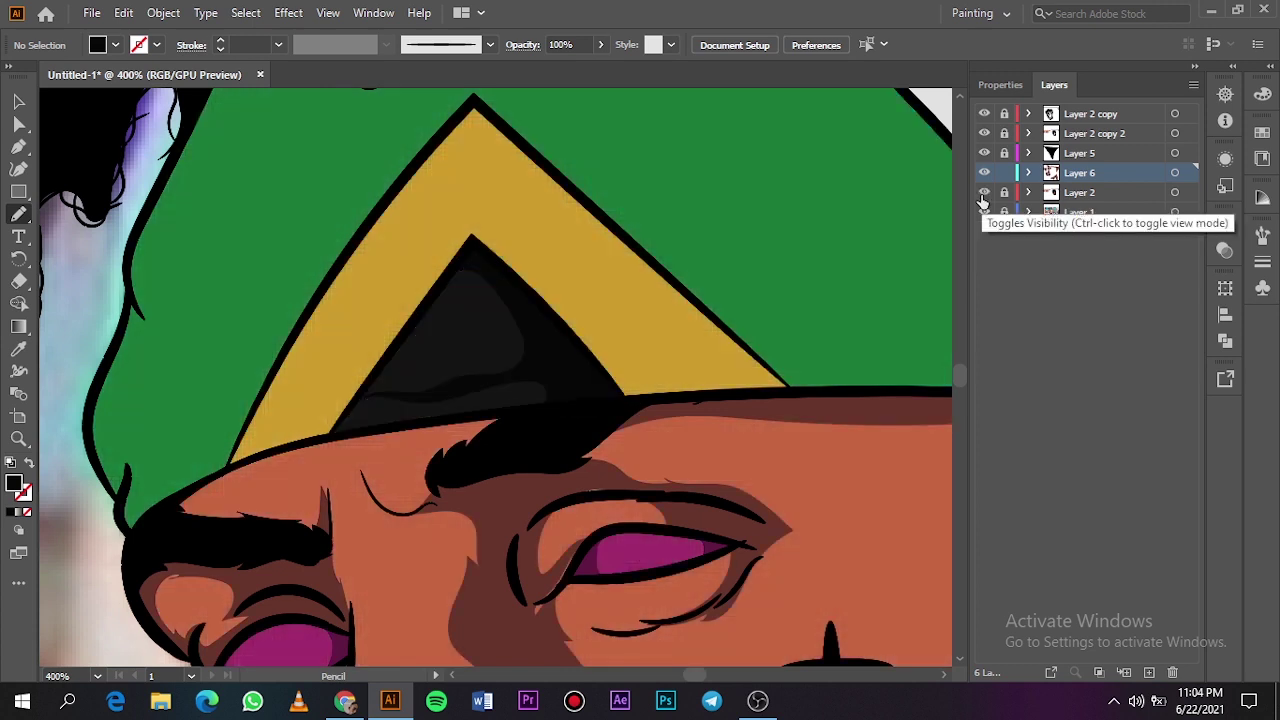
# Step: Sample the yellow of the headband's chevron and darken it to a brownish yellow fill colour
pyautogui.click(984, 192)
pyautogui.press('i')
pyautogui.click(984, 192)
pyautogui.click(660, 300)
pyautogui.doubleClick(14, 484)
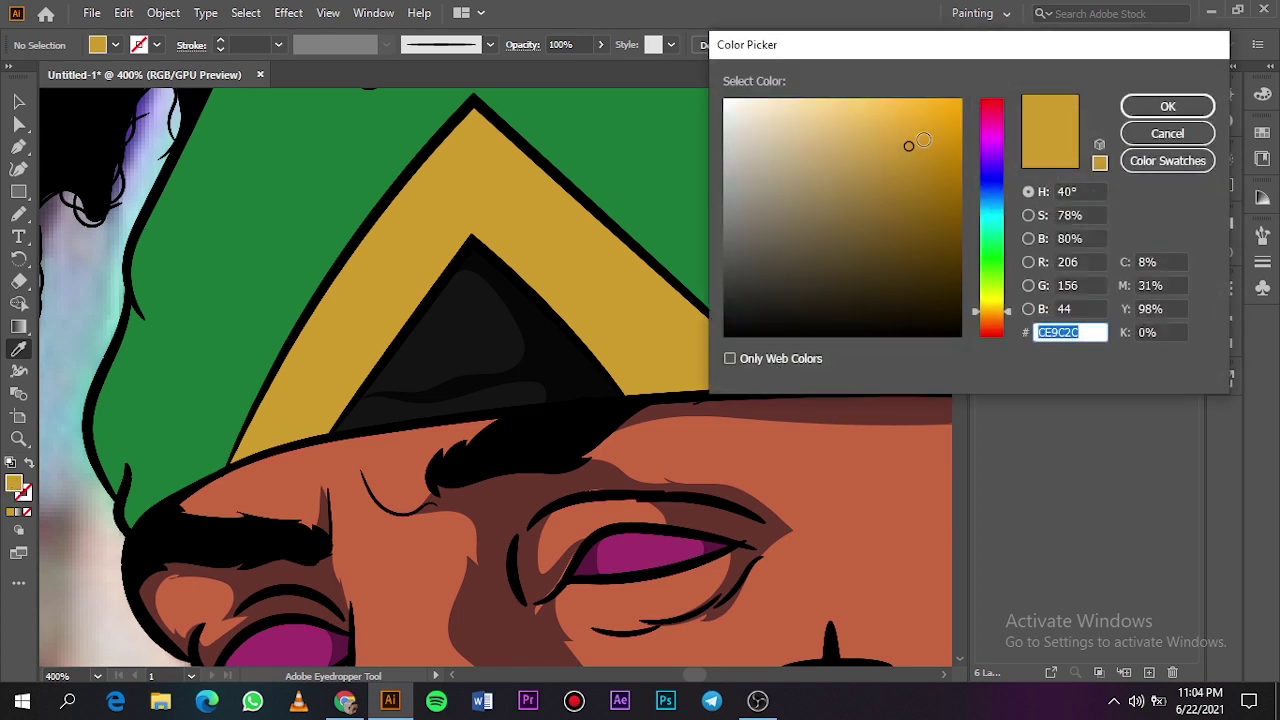
pyautogui.click(909, 234)
pyautogui.click(1140, 108)
# Step: Hide Layer 2, draw a wavy brown Pencil shadow from the yellow chevron's tip down its right arm, and show Layer 2
pyautogui.press('n')
pyautogui.click(984, 192)
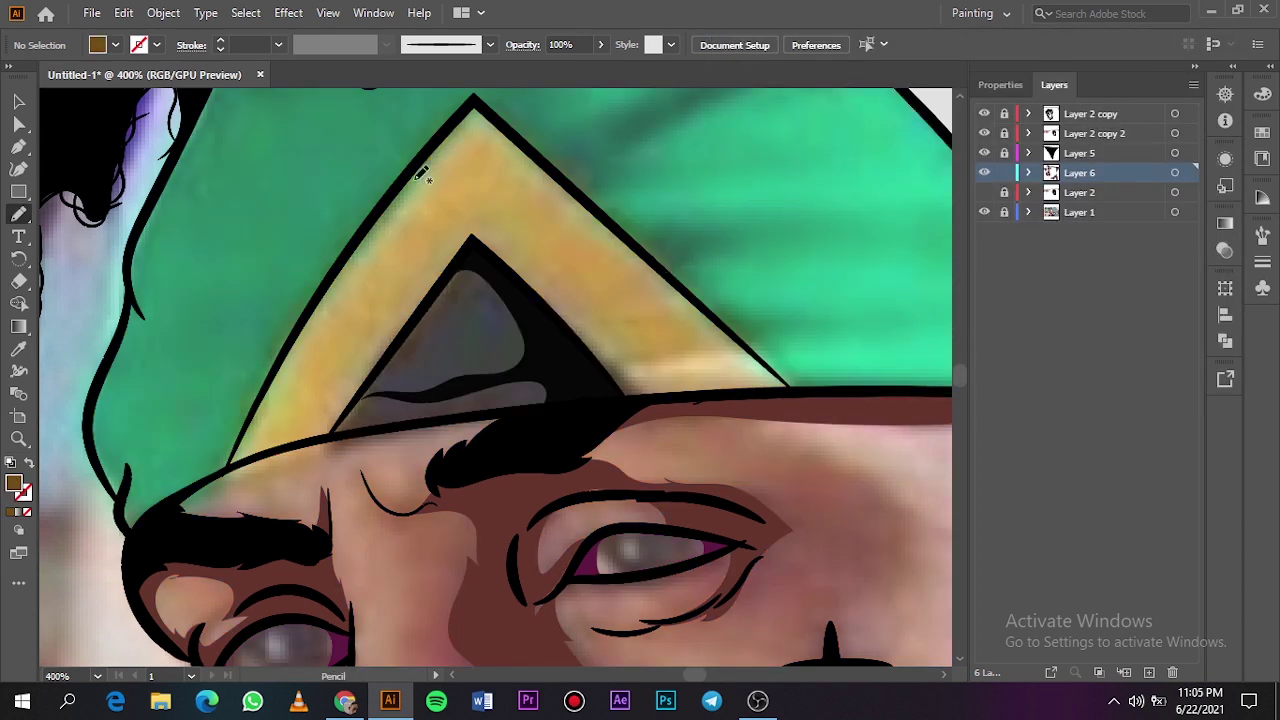
pyautogui.moveTo(406, 180); pyautogui.dragTo(502, 160)
pyautogui.moveTo(626, 271)
pyautogui.mouseDown()
pyautogui.moveTo(654, 319)
pyautogui.moveTo(615, 360)
pyautogui.mouseUp()
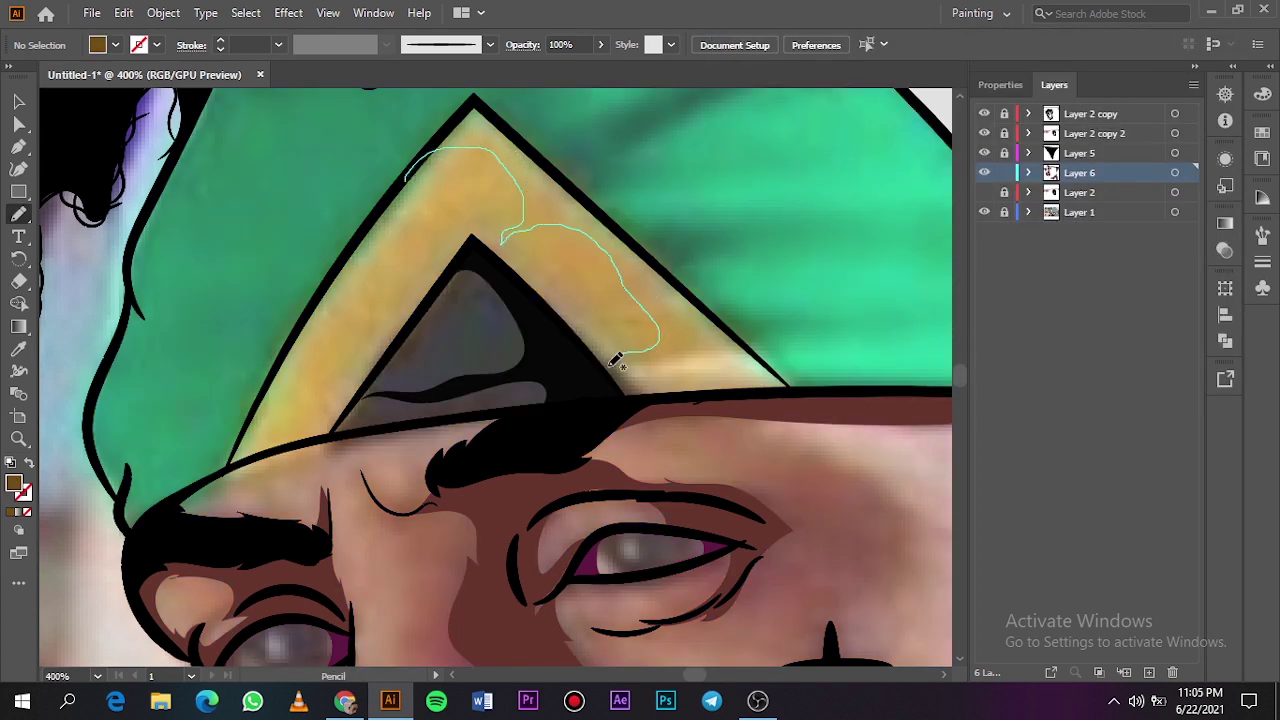
pyautogui.moveTo(760, 385)
pyautogui.mouseDown()
pyautogui.moveTo(760, 352)
pyautogui.moveTo(525, 142)
pyautogui.moveTo(452, 140)
pyautogui.moveTo(410, 178)
pyautogui.mouseUp()
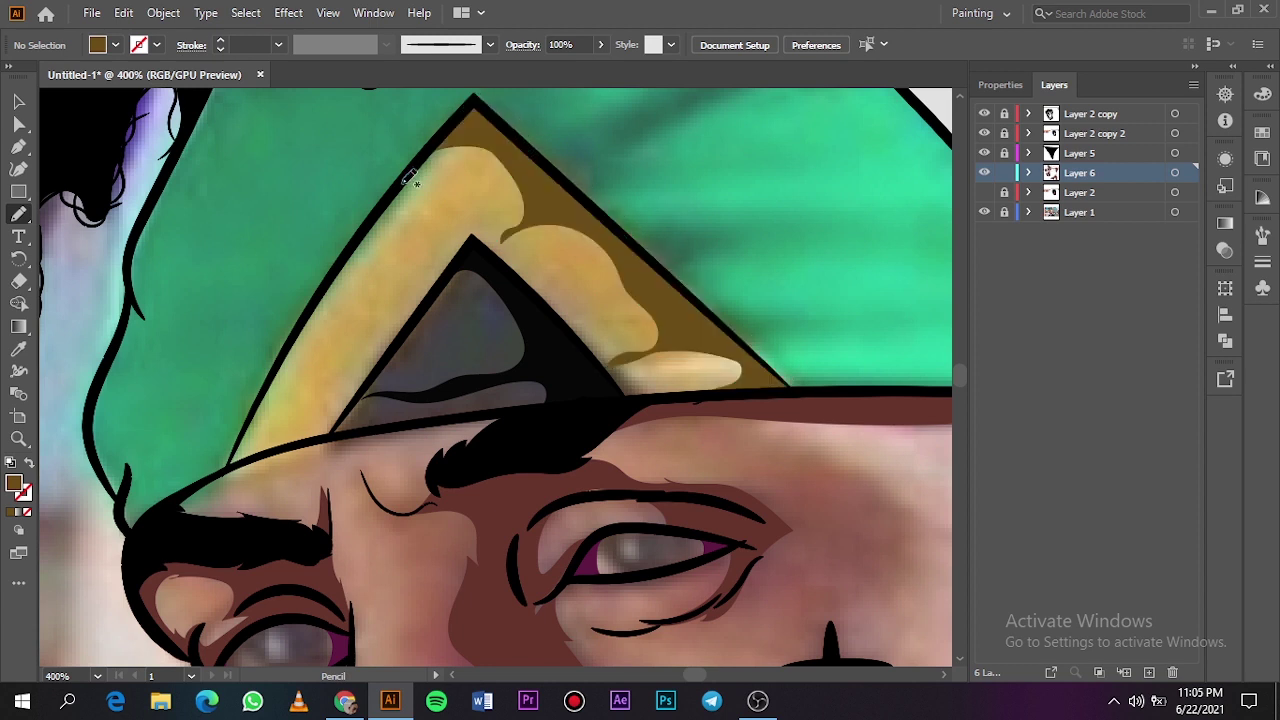
pyautogui.click(984, 193)
# Step: Draw a small brown Pencil shadow on the inner edge of the chevron's left arm and hide the photo layer
pyautogui.moveTo(430, 298); pyautogui.dragTo(322, 340)
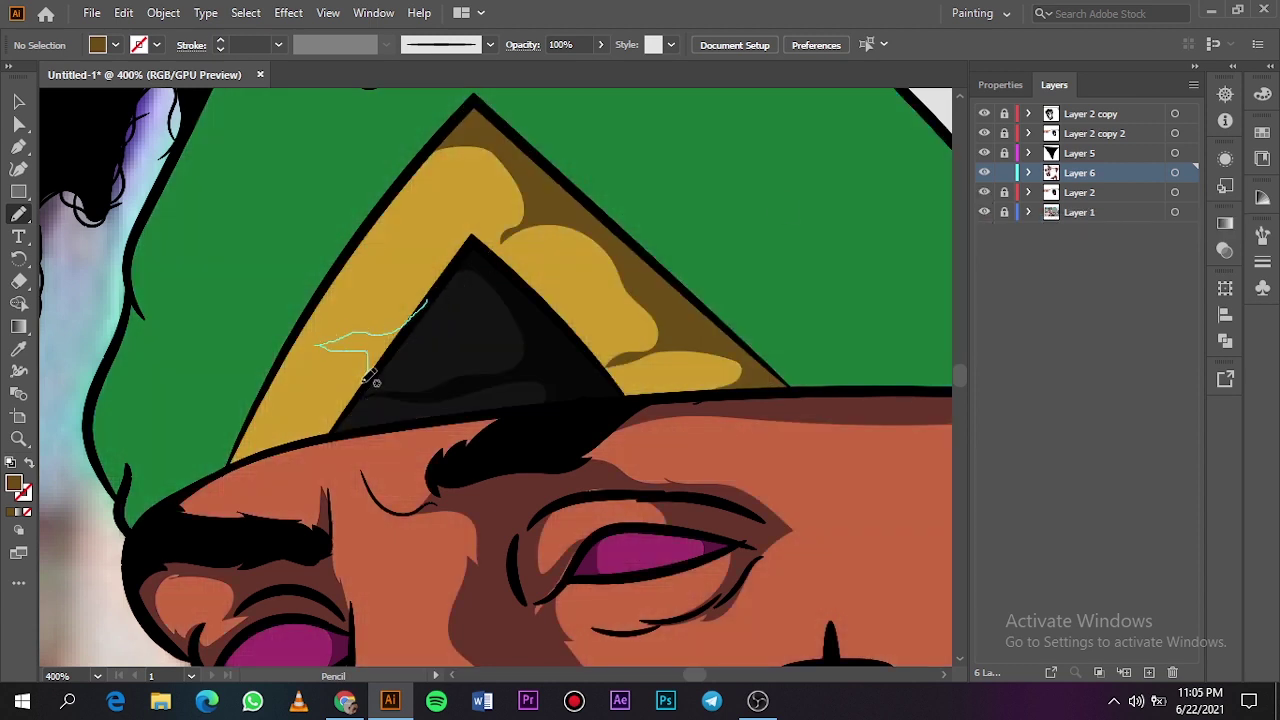
pyautogui.moveTo(368, 378); pyautogui.dragTo(432, 296)
pyautogui.hotkey('ctrl', '0')
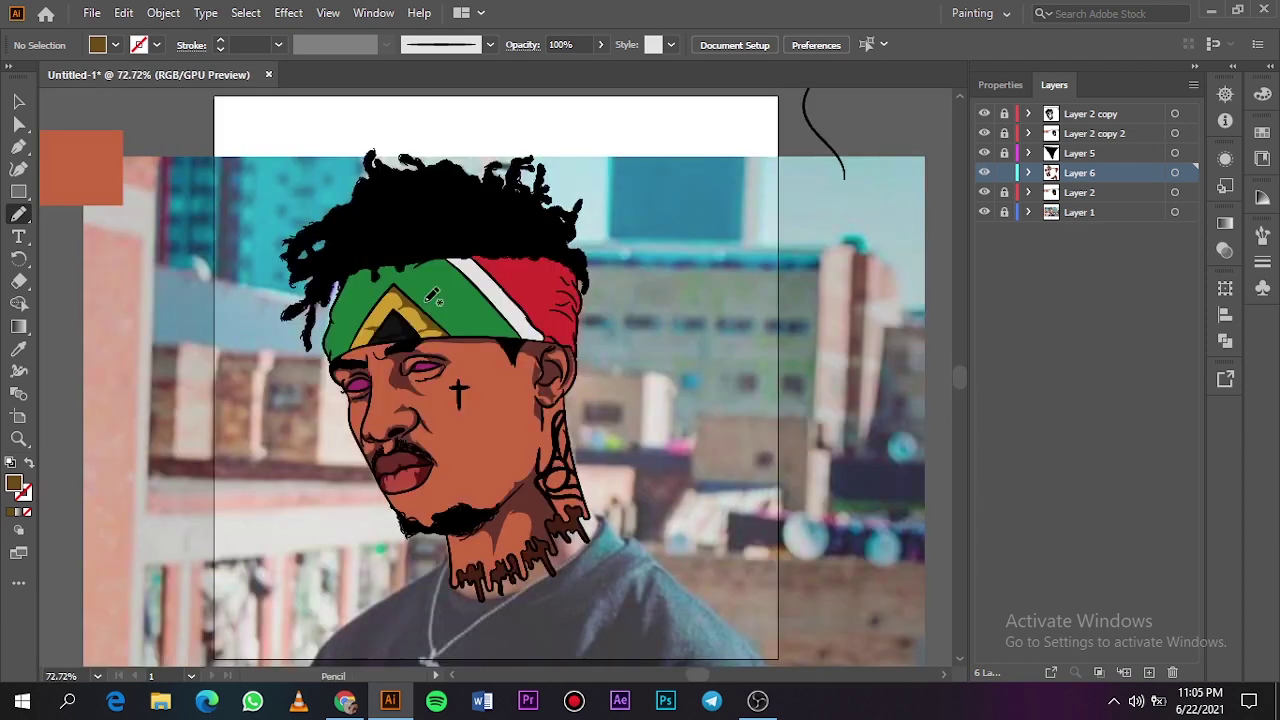
pyautogui.click(984, 212)
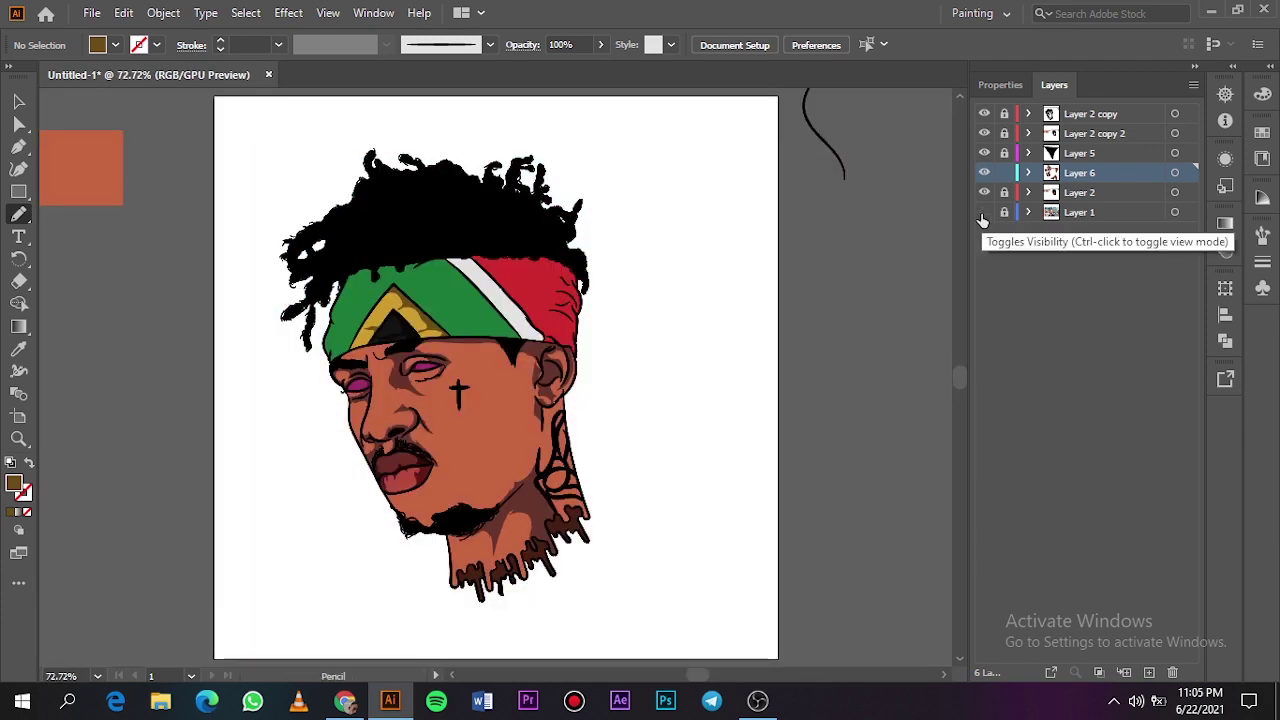
# Step: Show the photo layer, sample the headband's green with Layer 2 visible, and darken the fill colour to #093314
pyautogui.click(984, 212)
pyautogui.click(984, 192)
pyautogui.scroll(4, 453, 291)
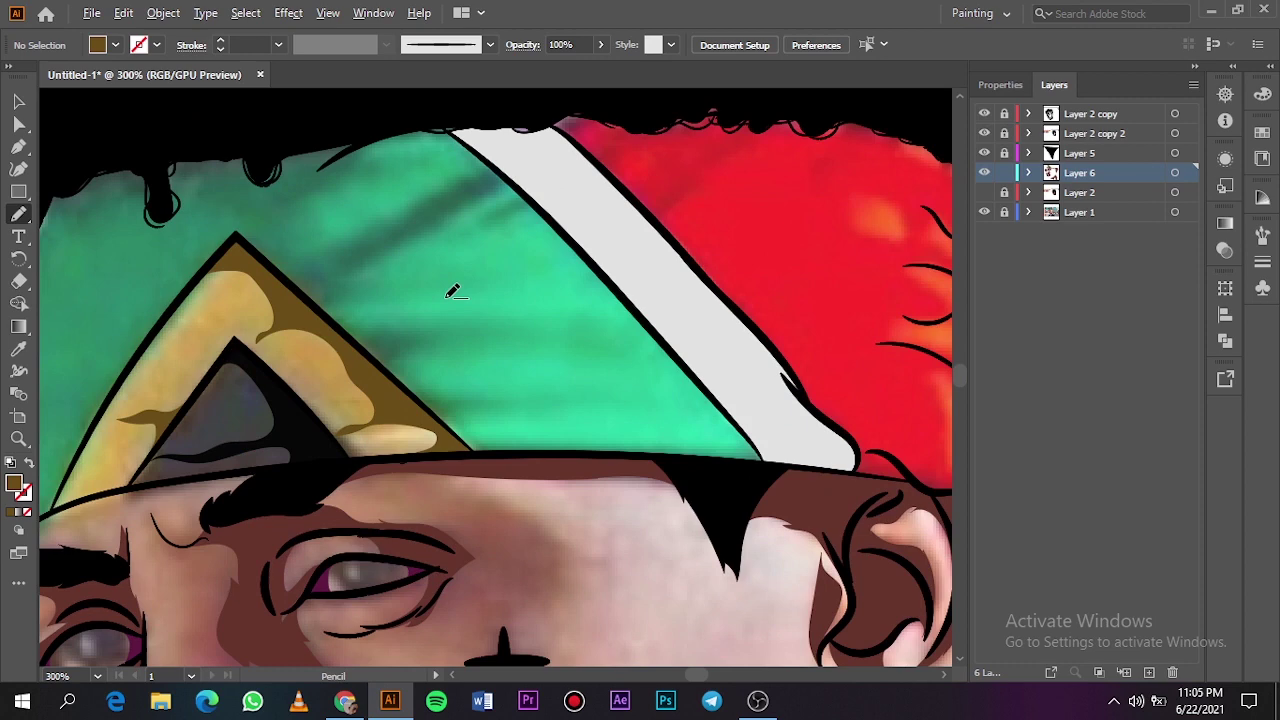
pyautogui.click(984, 192)
pyautogui.press('i')
pyautogui.click(462, 279)
pyautogui.doubleClick(14, 484)
pyautogui.moveTo(894, 243); pyautogui.dragTo(921, 289)
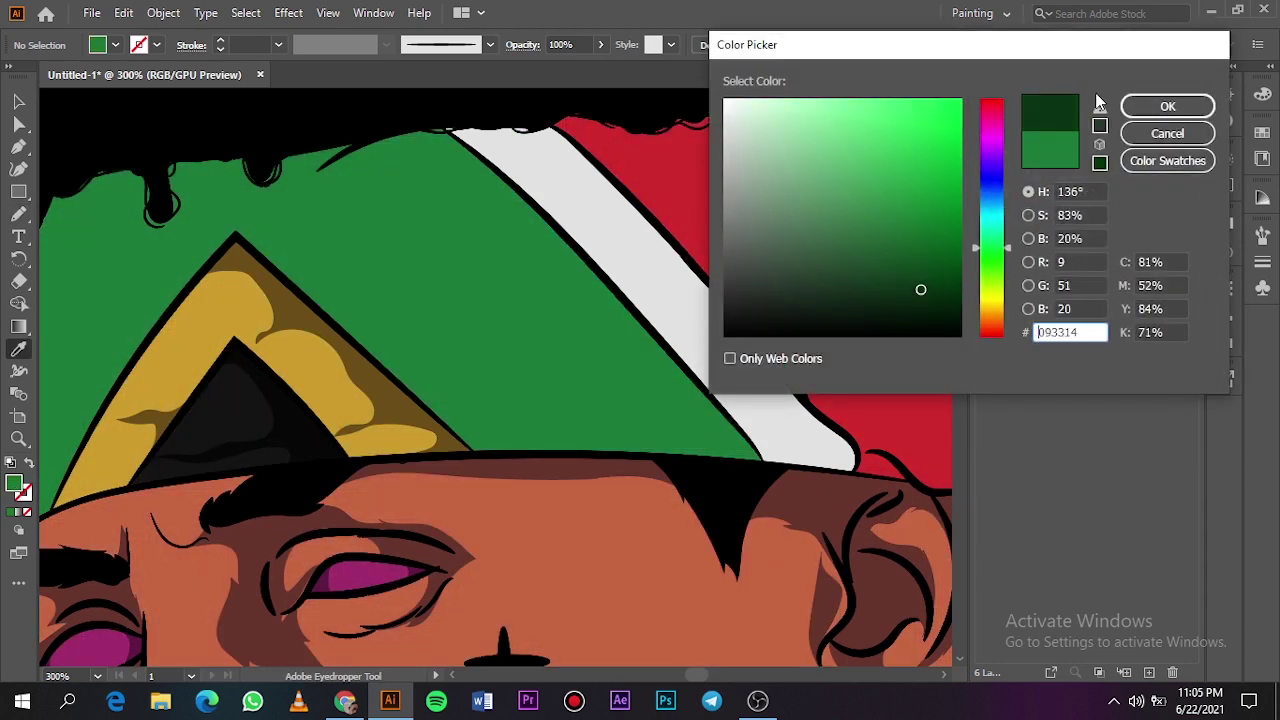
pyautogui.click(1167, 106)
# Step: Hide Layer 2, draw a dark green Pencil shadow with pointed folds beside the chevron's lower right arm, and show Layer 2
pyautogui.press('n')
pyautogui.click(984, 193)
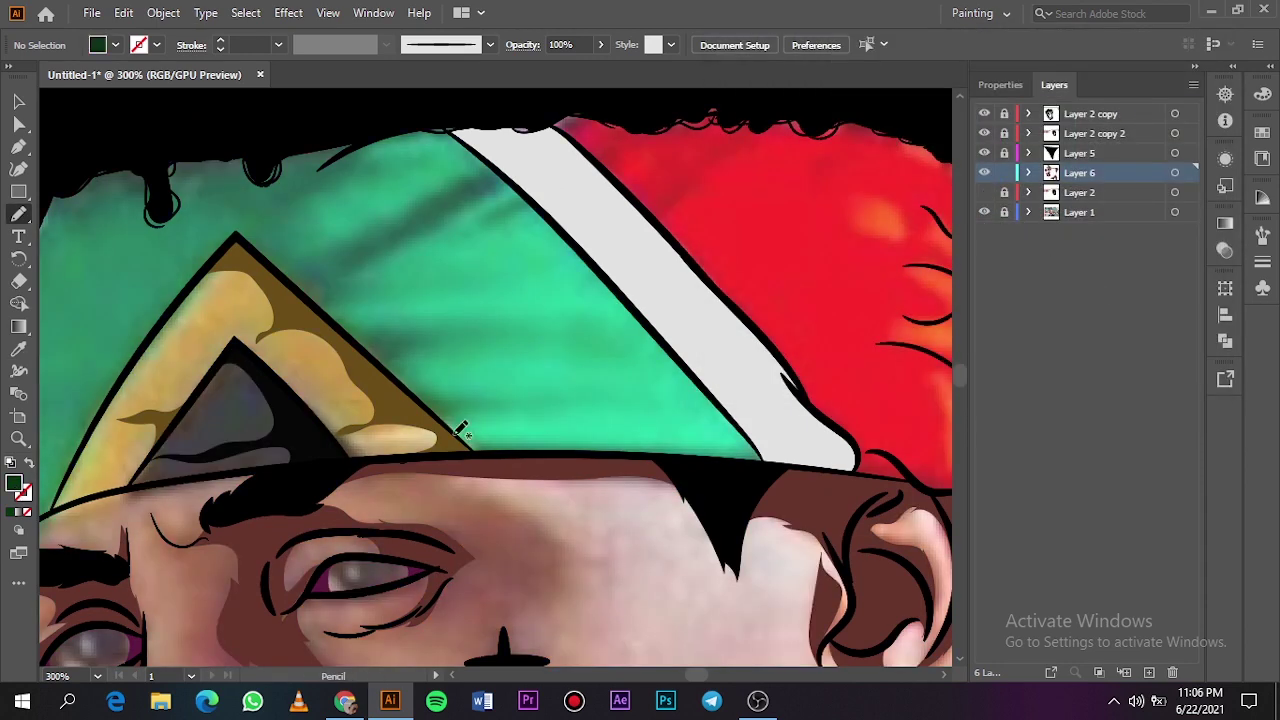
pyautogui.moveTo(460, 401)
pyautogui.mouseDown()
pyautogui.moveTo(448, 352)
pyautogui.moveTo(502, 337)
pyautogui.moveTo(348, 333)
pyautogui.moveTo(462, 430)
pyautogui.mouseUp()
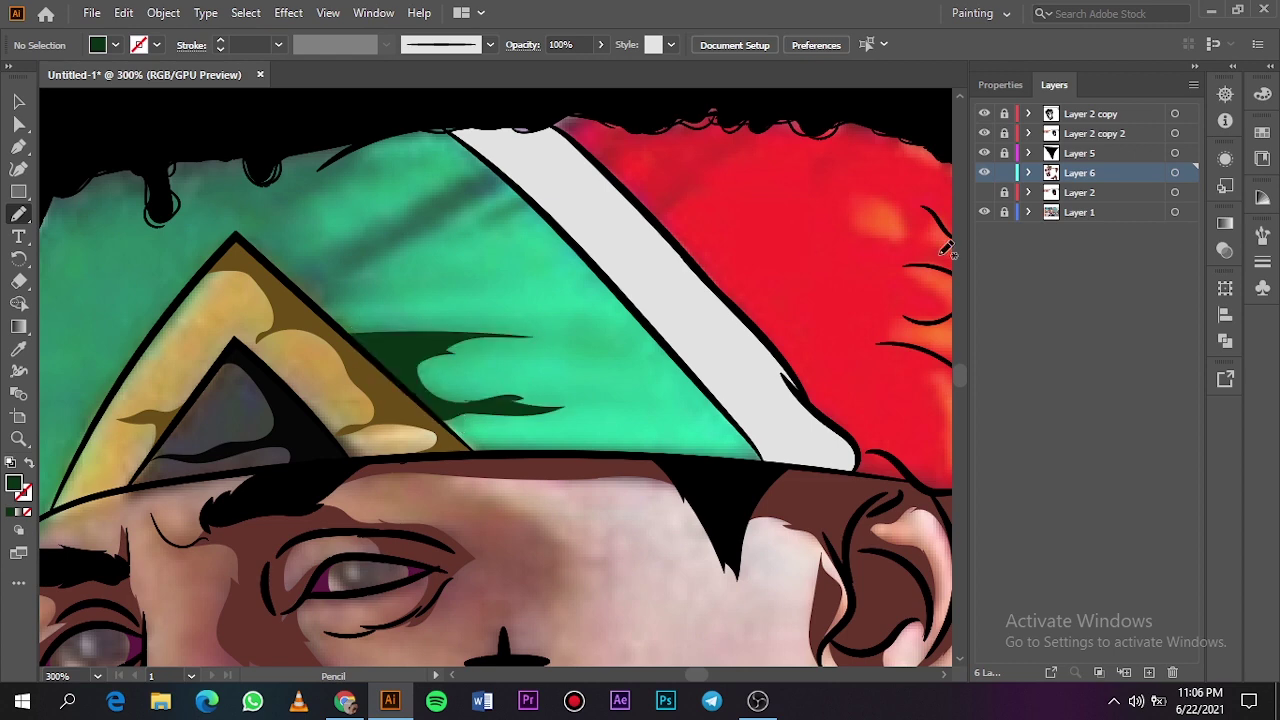
pyautogui.click(984, 193)
pyautogui.hotkey('ctrl', '0')
# Step: Select the two brown shadow shapes on the yellow chevron, darken their fill to a deep brown, and clear the selection
pyautogui.scroll(7, 400, 330)
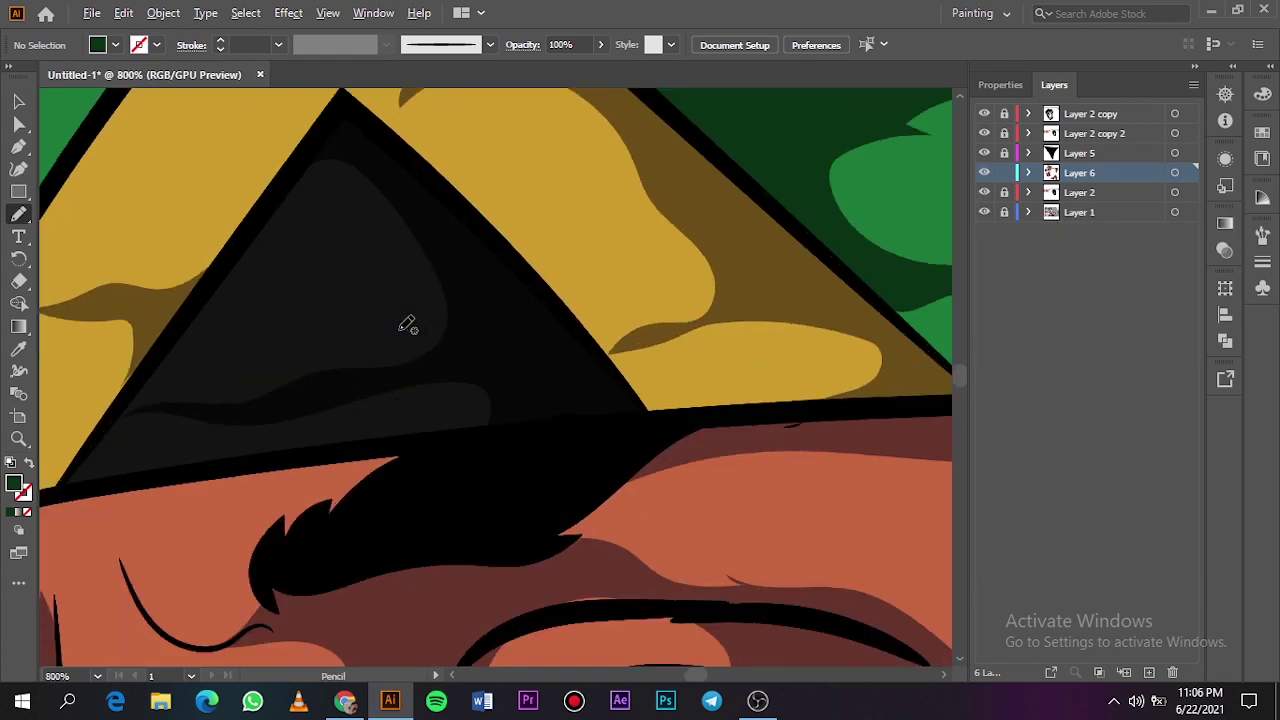
pyautogui.scroll(-2, 405, 325)
pyautogui.press('v')
pyautogui.click(424, 237)
pyautogui.keyDown('shift'); pyautogui.click(260, 372); pyautogui.keyUp('shift')
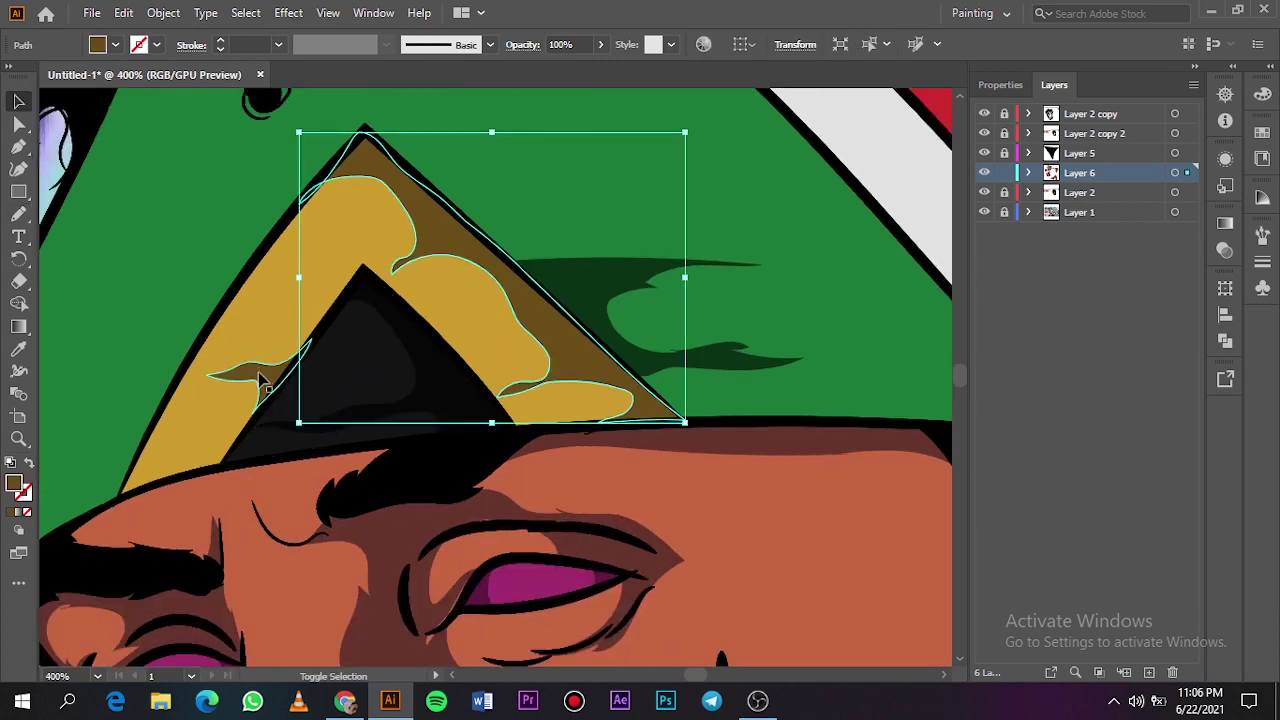
pyautogui.doubleClick(15, 484)
pyautogui.click(909, 283)
pyautogui.click(1137, 120)
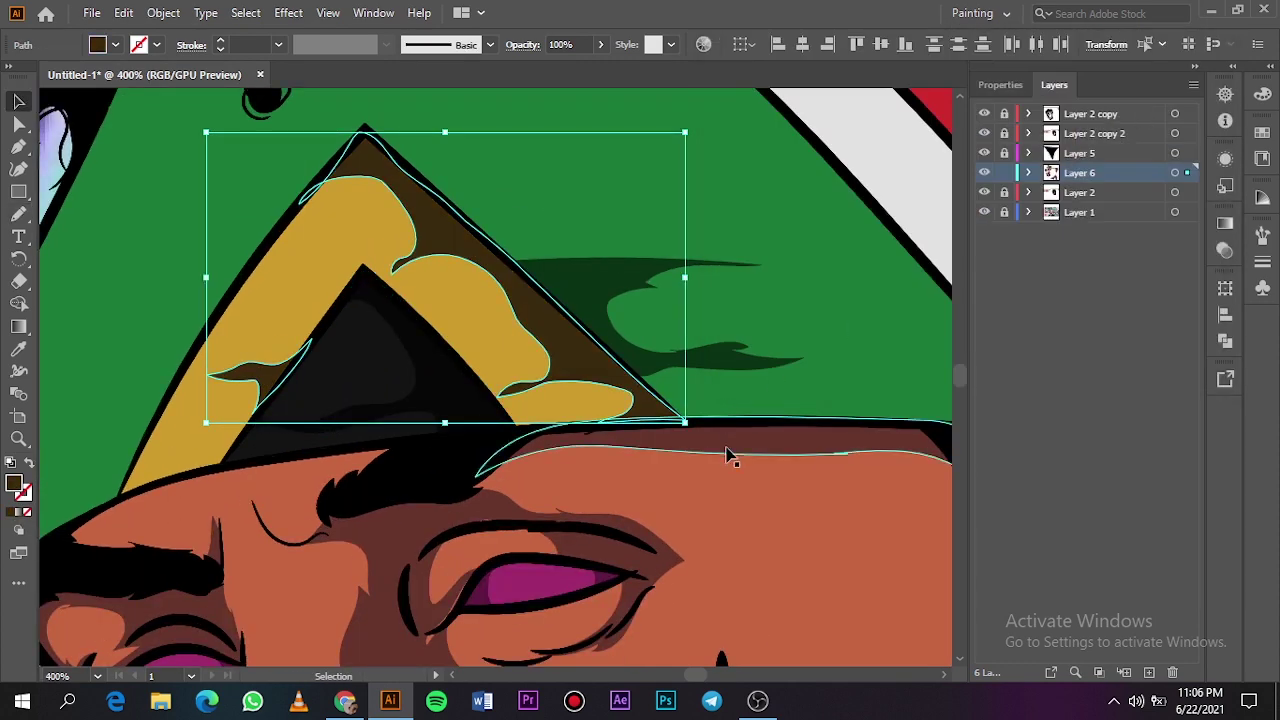
pyautogui.hotkey('ctrl', 'shift', 'a')
# Step: Hide Layer 2, sample the dark green shadow, and draw more Pencil fold shadows between the chevron and the white stripe
pyautogui.hotkey('ctrl', '0')
pyautogui.scroll(8, 425, 283)
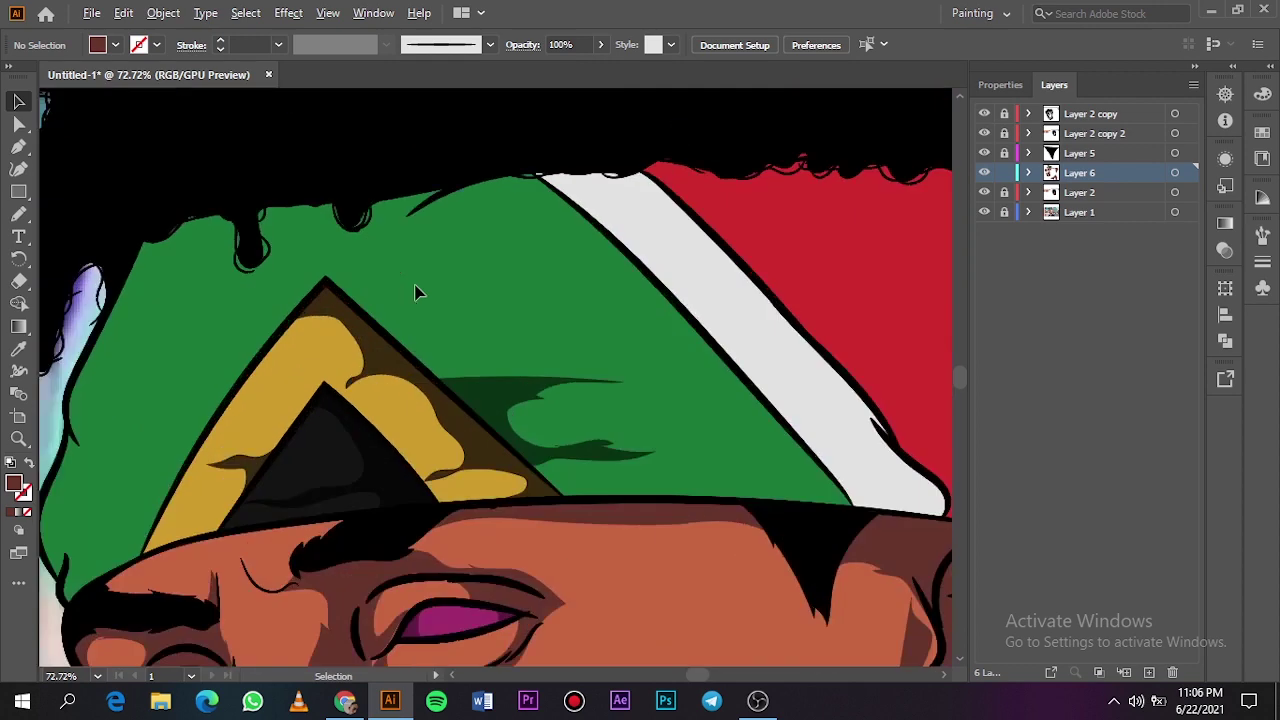
pyautogui.click(984, 192)
pyautogui.press('n')
pyautogui.keyDown('ctrl'); pyautogui.click(596, 610); pyautogui.keyUp('ctrl')
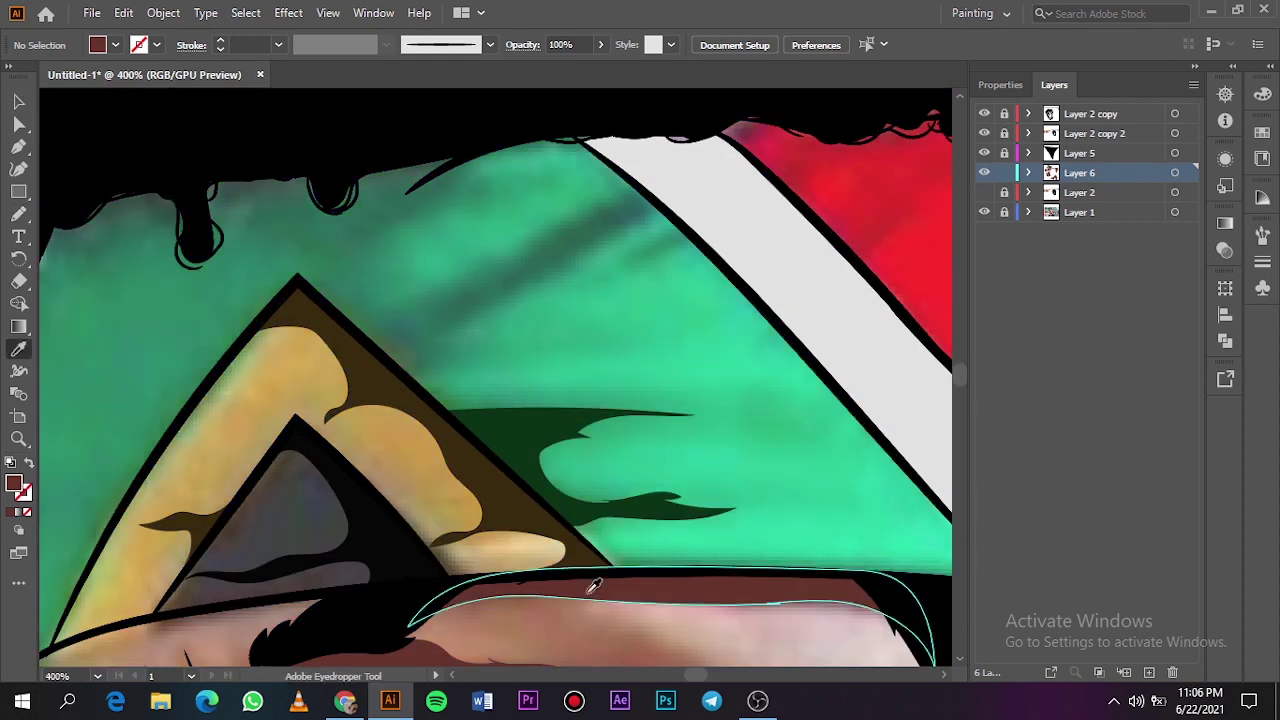
pyautogui.keyDown('ctrl'); pyautogui.click(530, 418); pyautogui.keyUp('ctrl')
pyautogui.moveTo(443, 407)
pyautogui.mouseDown()
pyautogui.moveTo(513, 368)
pyautogui.moveTo(683, 348)
pyautogui.moveTo(471, 360)
pyautogui.mouseUp()
pyautogui.moveTo(503, 303)
pyautogui.mouseDown()
pyautogui.moveTo(662, 215)
pyautogui.moveTo(652, 252)
pyautogui.mouseUp()
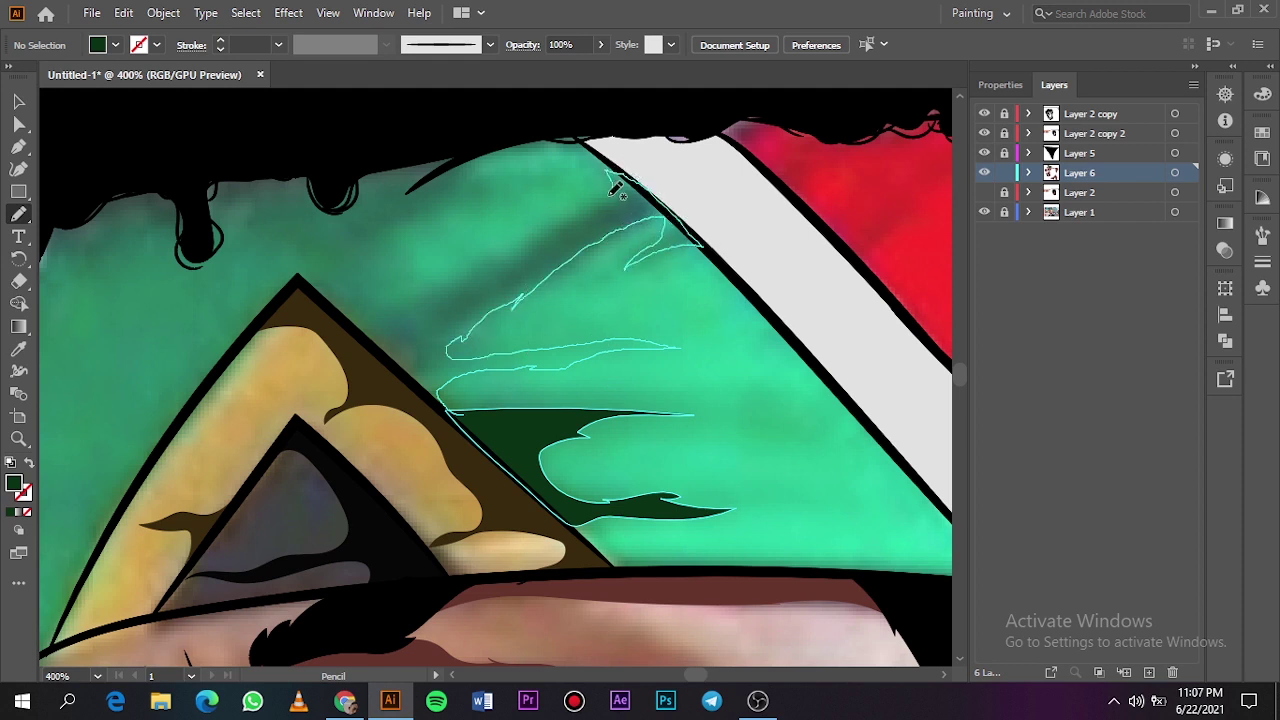
pyautogui.moveTo(610, 193); pyautogui.dragTo(484, 260)
pyautogui.moveTo(393, 268)
pyautogui.mouseDown()
pyautogui.moveTo(584, 169)
pyautogui.moveTo(512, 175)
pyautogui.moveTo(418, 132)
pyautogui.moveTo(193, 190)
pyautogui.moveTo(205, 243)
pyautogui.moveTo(254, 233)
pyautogui.moveTo(271, 250)
pyautogui.moveTo(260, 322)
pyautogui.moveTo(310, 282)
pyautogui.moveTo(444, 412)
pyautogui.moveTo(485, 430)
pyautogui.moveTo(458, 410)
pyautogui.mouseUp()
pyautogui.hotkey('ctrl', '0')
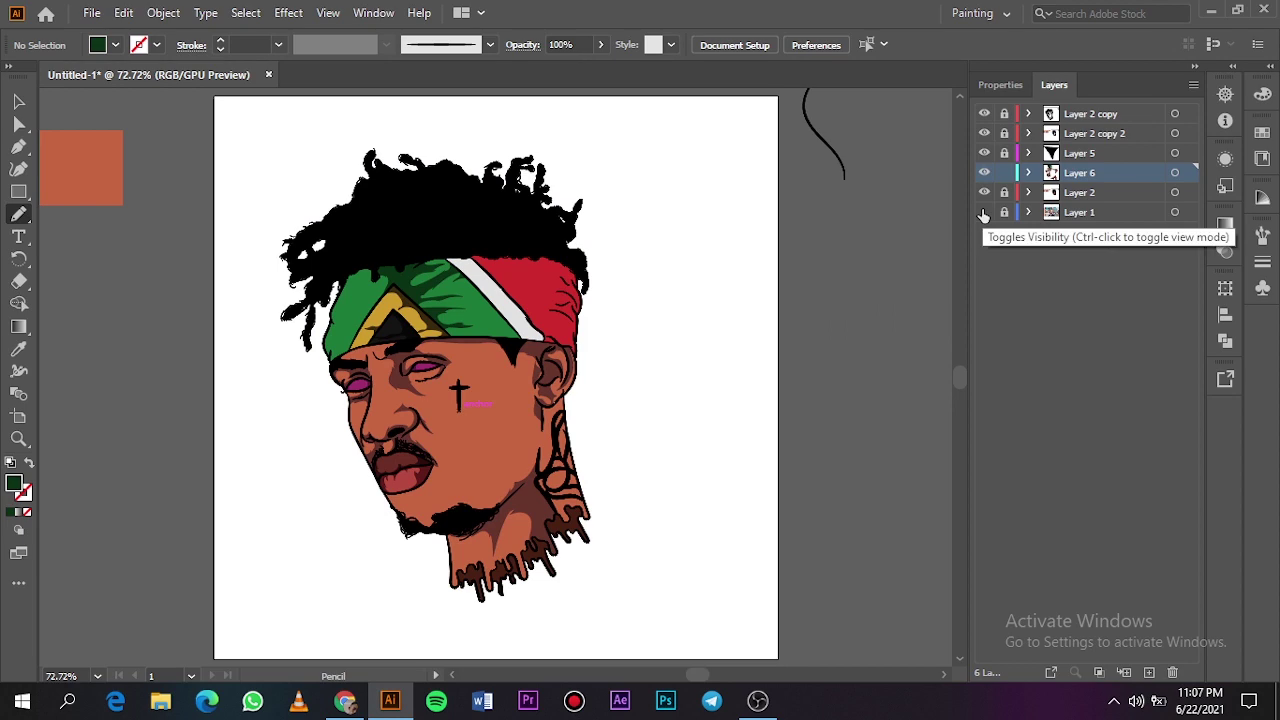
# Step: With the photo visible and Layer 2 hidden, draw dark green Pencil shadows left of the chevron, and restore the artwork view
pyautogui.click(983, 212)
pyautogui.click(984, 192)
pyautogui.hotkey('ctrl', '1')
pyautogui.keyDown('alt'); pyautogui.scroll(4, 338, 332); pyautogui.keyUp('alt')
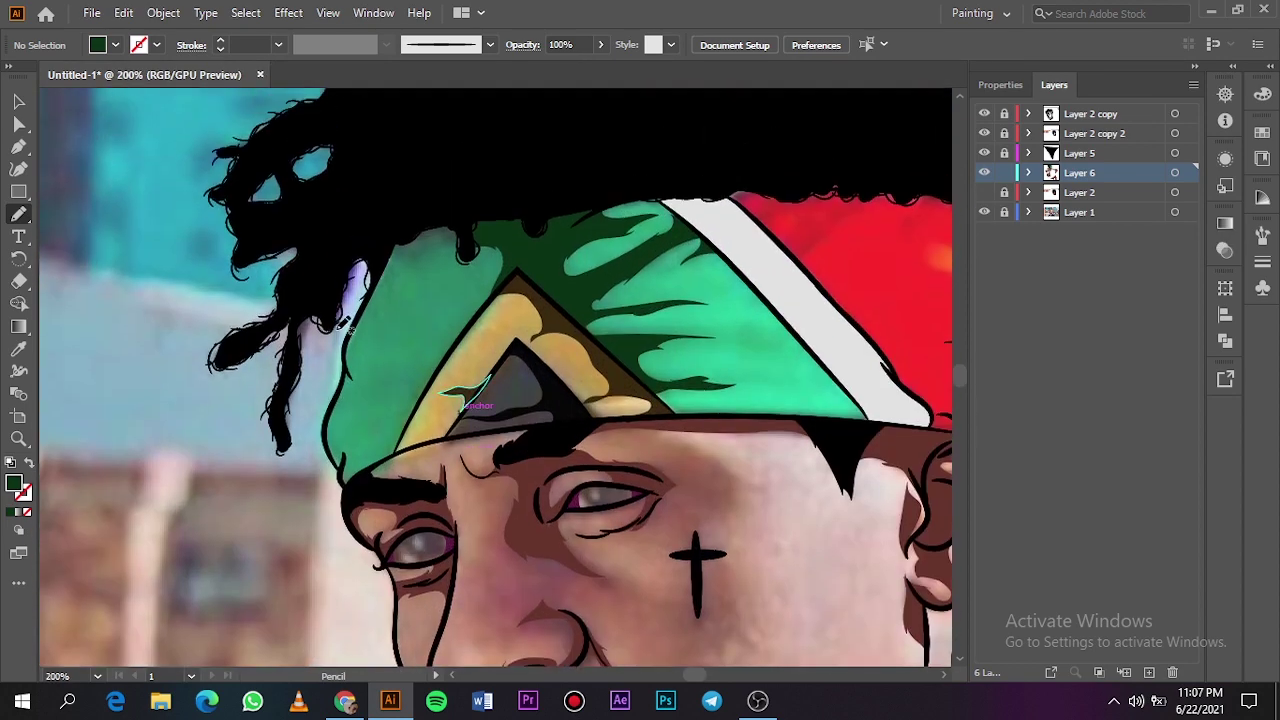
pyautogui.moveTo(491, 224)
pyautogui.mouseDown()
pyautogui.moveTo(387, 243)
pyautogui.moveTo(356, 232)
pyautogui.moveTo(506, 217)
pyautogui.moveTo(376, 261)
pyautogui.moveTo(340, 326)
pyautogui.moveTo(323, 443)
pyautogui.moveTo(314, 432)
pyautogui.moveTo(291, 513)
pyautogui.moveTo(296, 532)
pyautogui.moveTo(306, 508)
pyautogui.moveTo(316, 521)
pyautogui.moveTo(307, 586)
pyautogui.moveTo(278, 493)
pyautogui.moveTo(311, 414)
pyautogui.moveTo(310, 369)
pyautogui.moveTo(398, 236)
pyautogui.mouseUp()
pyautogui.moveTo(543, 268)
pyautogui.mouseDown()
pyautogui.moveTo(452, 372)
pyautogui.moveTo(402, 464)
pyautogui.moveTo(383, 500)
pyautogui.mouseUp()
pyautogui.moveTo(421, 462)
pyautogui.mouseDown()
pyautogui.moveTo(530, 306)
pyautogui.moveTo(562, 222)
pyautogui.mouseUp()
pyautogui.hotkey('ctrl', '0')
pyautogui.click(984, 192)
pyautogui.click(984, 212)
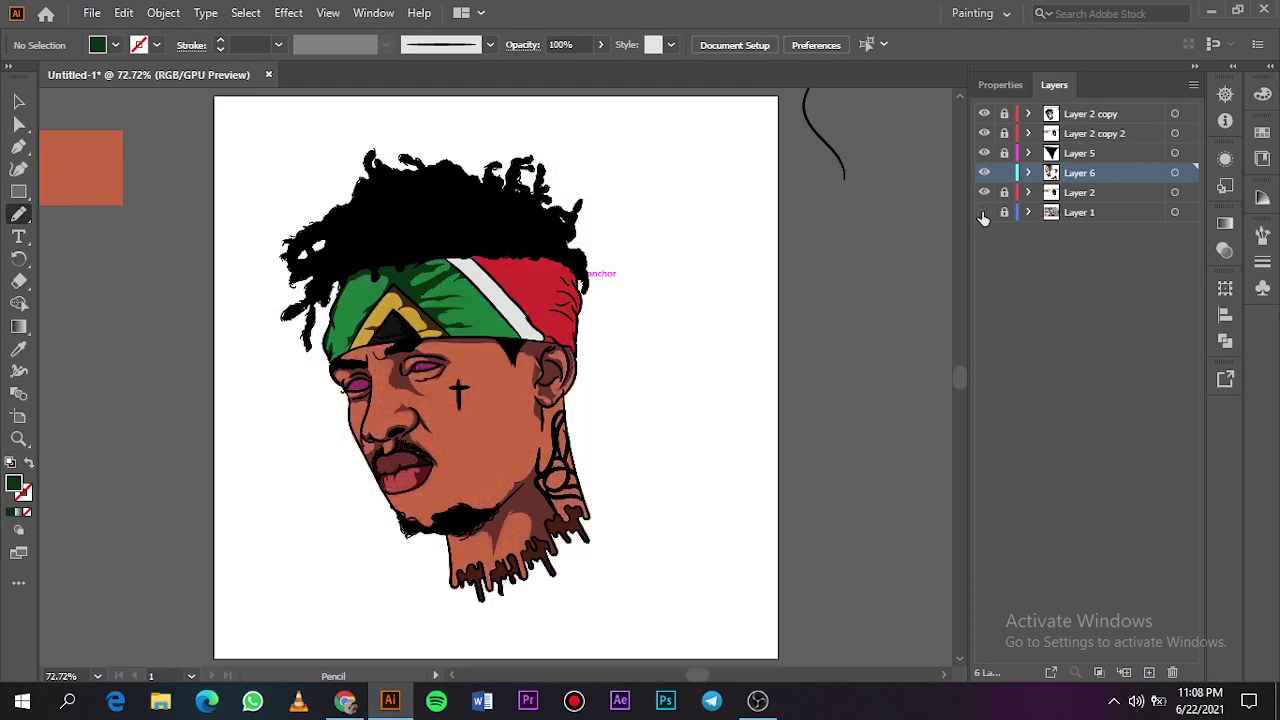
# Step: Show the photo layer and hide Layer 2 to expose the white and red side of the headband
pyautogui.click(984, 212)
pyautogui.click(984, 192)
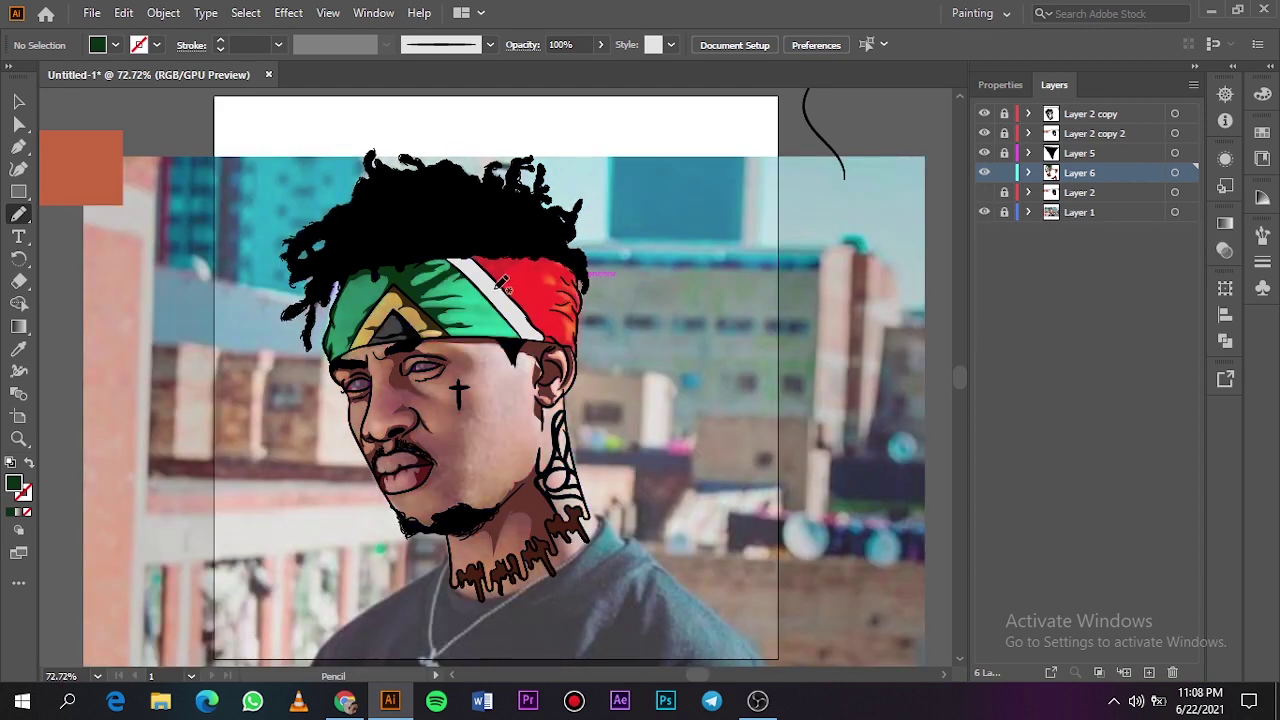
pyautogui.scroll(3, 505, 284)
pyautogui.scroll(1, 503, 283)
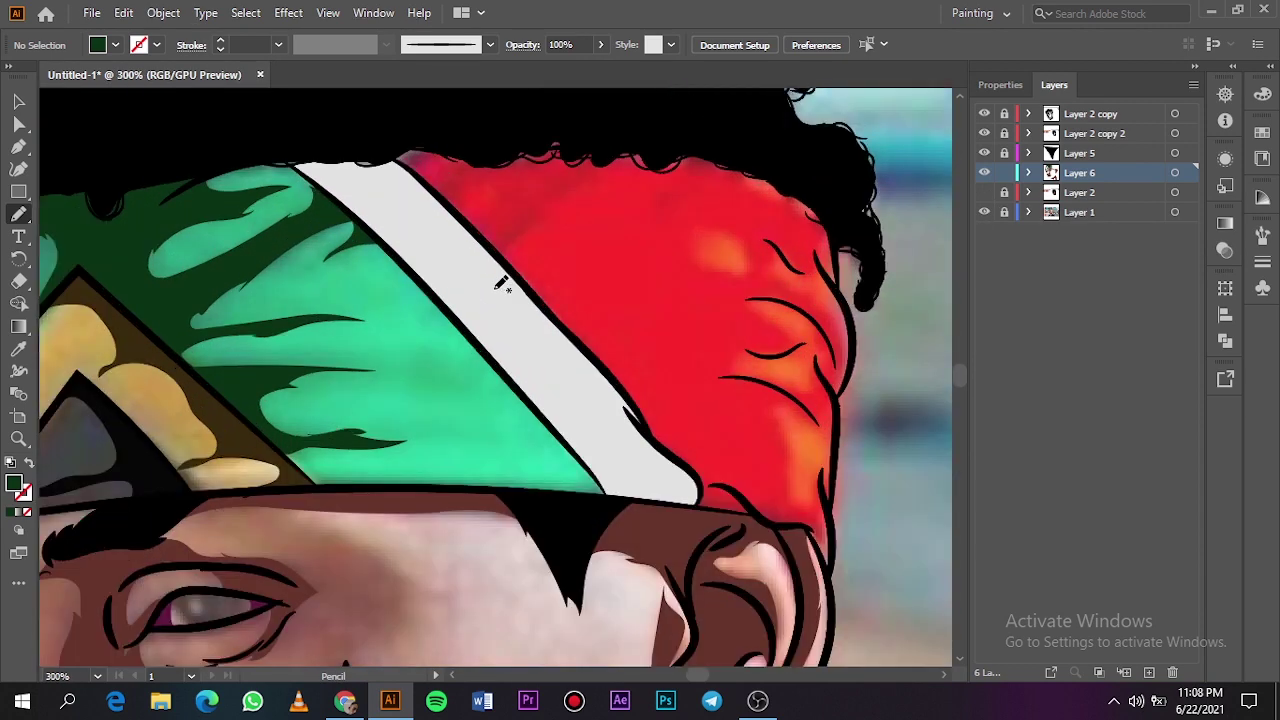
# Step: Sample the headband's white stripe with Layer 2 visible and set the fill colour to grey AAAAAA
pyautogui.press('i')
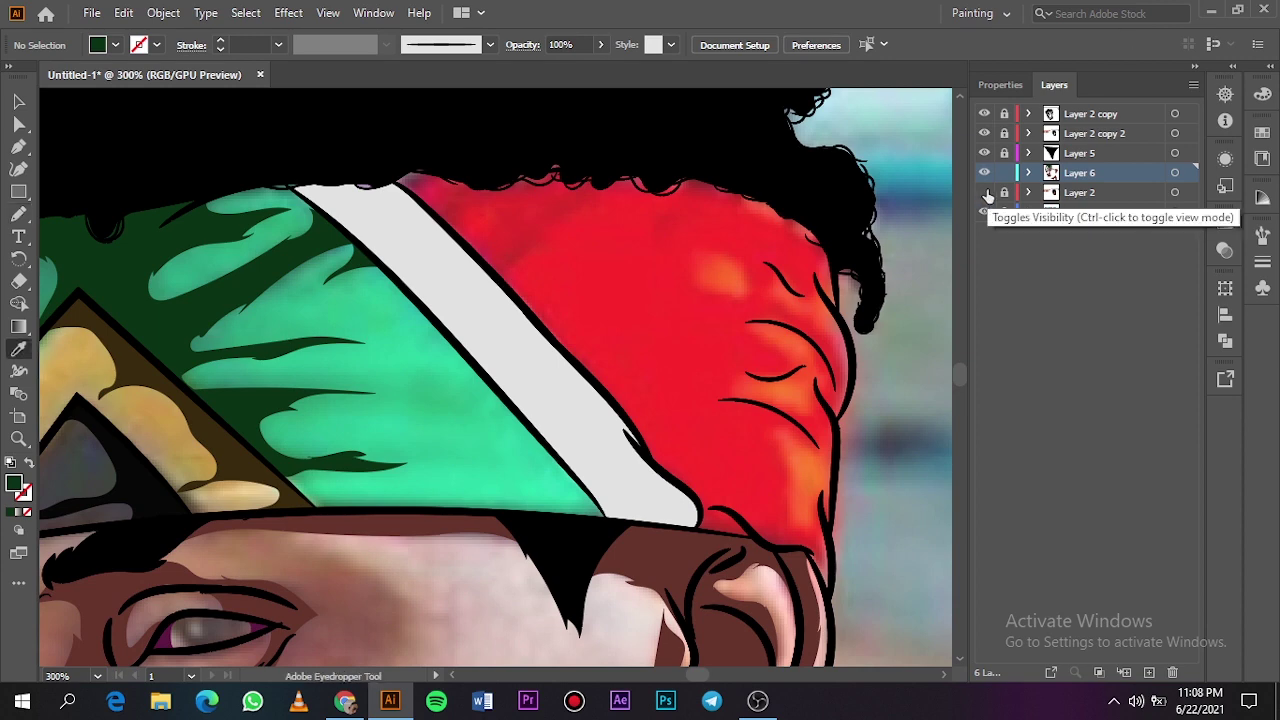
pyautogui.click(984, 192)
pyautogui.click(535, 347)
pyautogui.doubleClick(15, 484)
pyautogui.write('AAAAAA')
pyautogui.press('Return')
pyautogui.press('n')
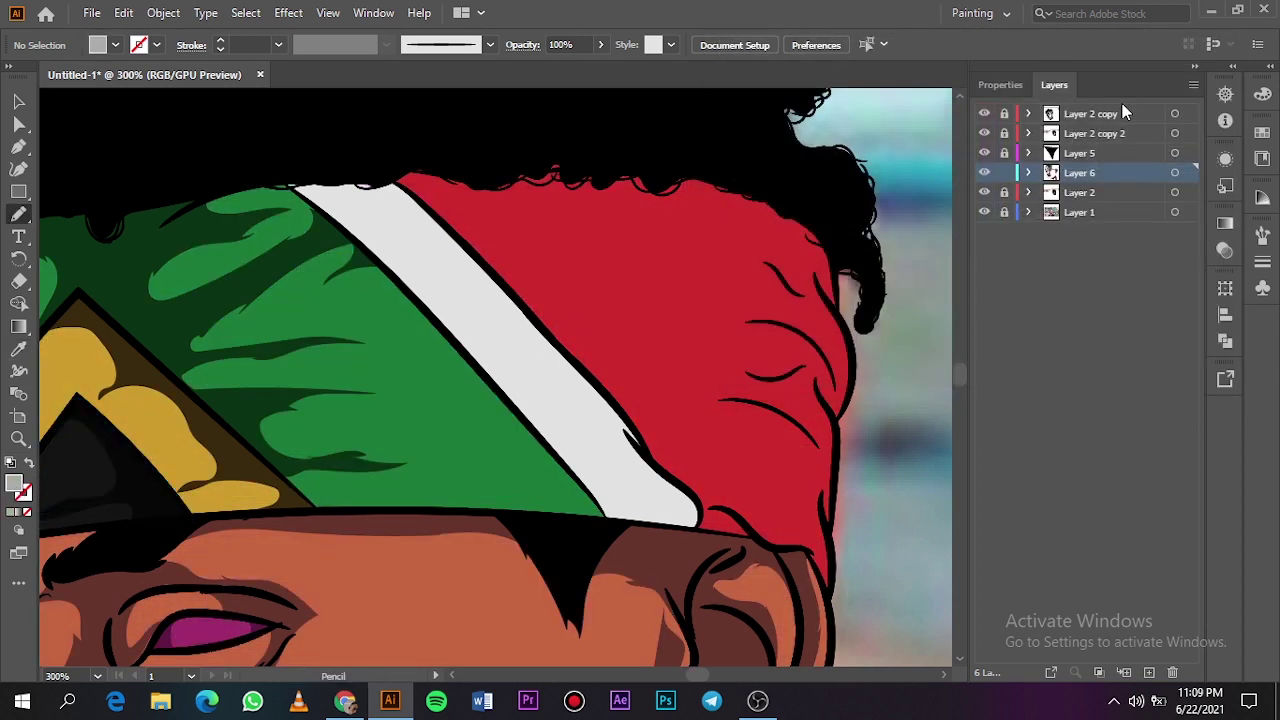
# Step: Hide Layer 2, try a grey Pencil shadow across the top of the white stripe, and delete the shape
pyautogui.click(984, 192)
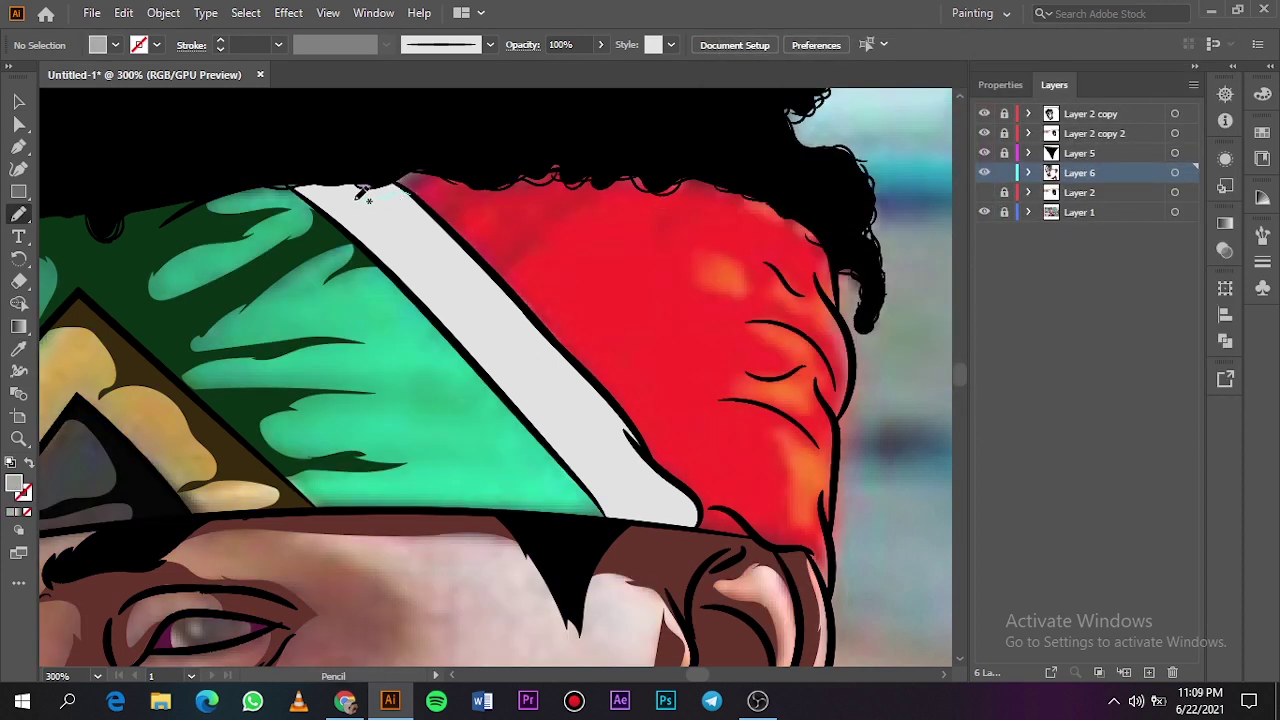
pyautogui.moveTo(323, 202)
pyautogui.mouseDown()
pyautogui.moveTo(393, 172)
pyautogui.moveTo(418, 190)
pyautogui.mouseUp()
pyautogui.press('v')
pyautogui.click(335, 205)
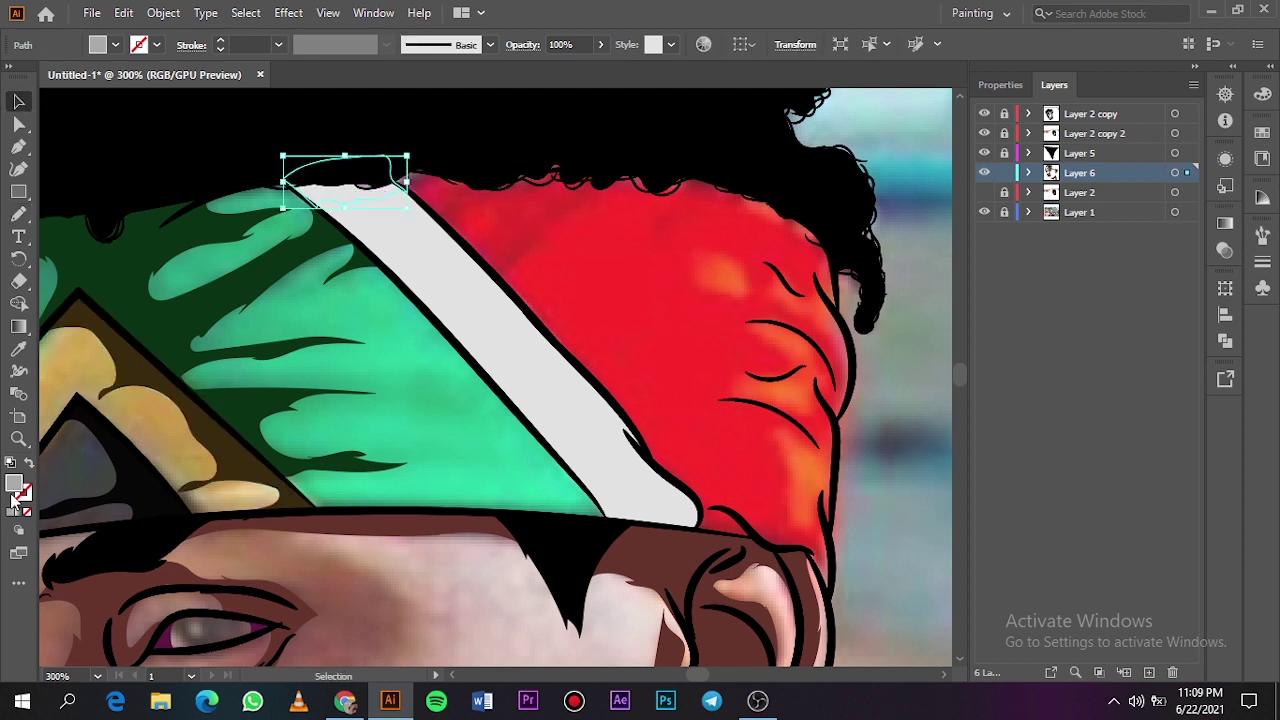
pyautogui.moveTo(363, 212); pyautogui.dragTo(366, 409)
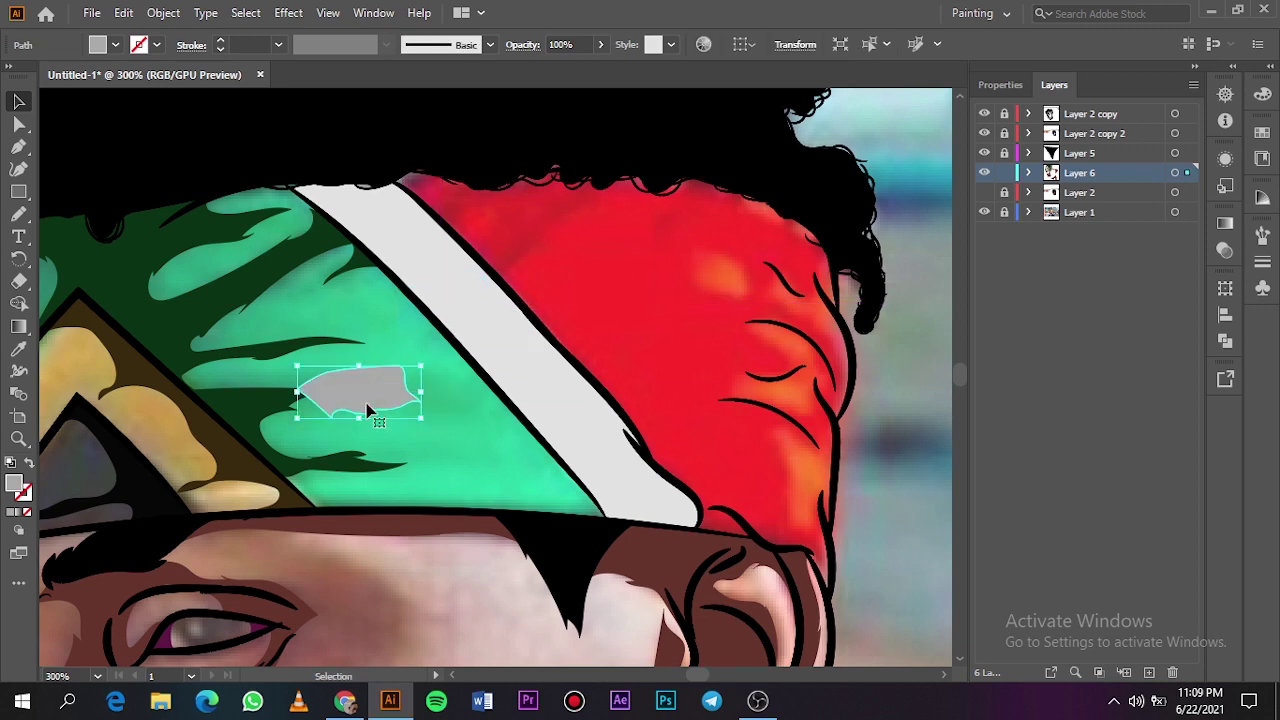
pyautogui.press('Delete')
# Step: Show Layer 2, sample the headband's red, and darken the fill colour to a deep maroon
pyautogui.press('i')
pyautogui.click(982, 196)
pyautogui.click(670, 283)
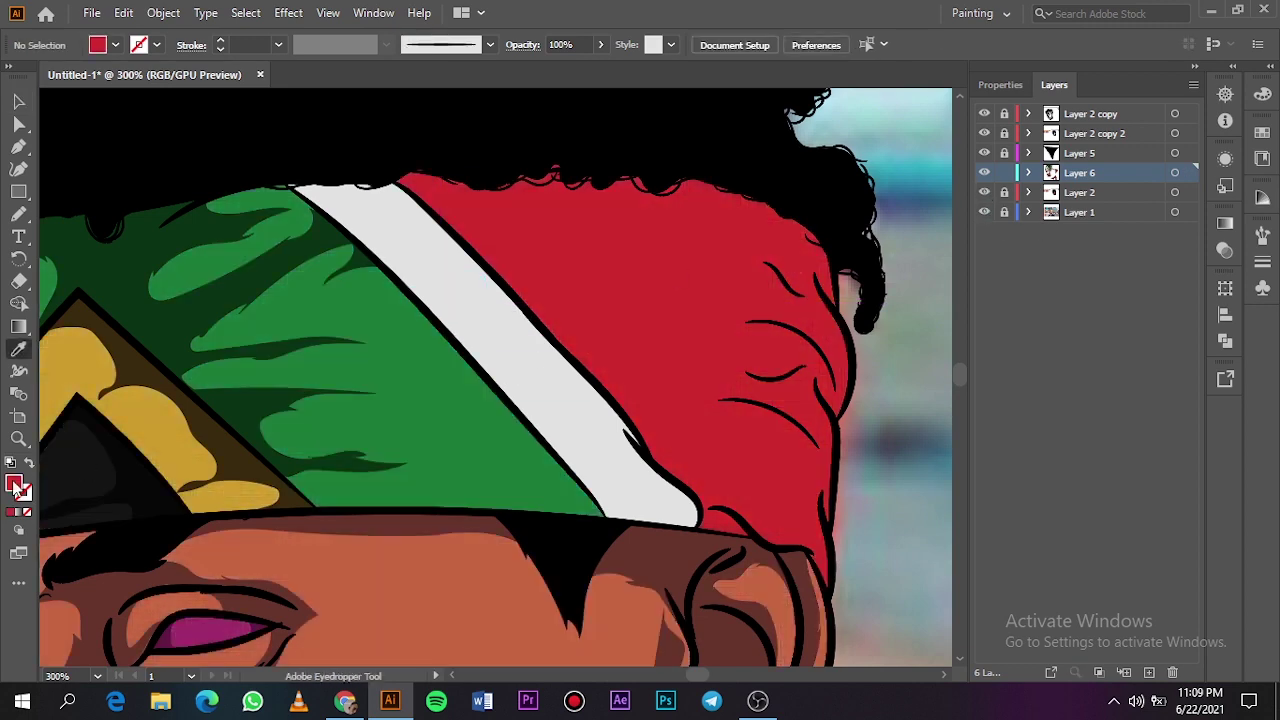
pyautogui.doubleClick(14, 484)
pyautogui.moveTo(919, 205); pyautogui.dragTo(919, 278)
pyautogui.click(1150, 108)
# Step: Hide Layer 2 and draw a dark maroon Pencil shadow with pointed folds along the upper right edge of the white stripe
pyautogui.press('n')
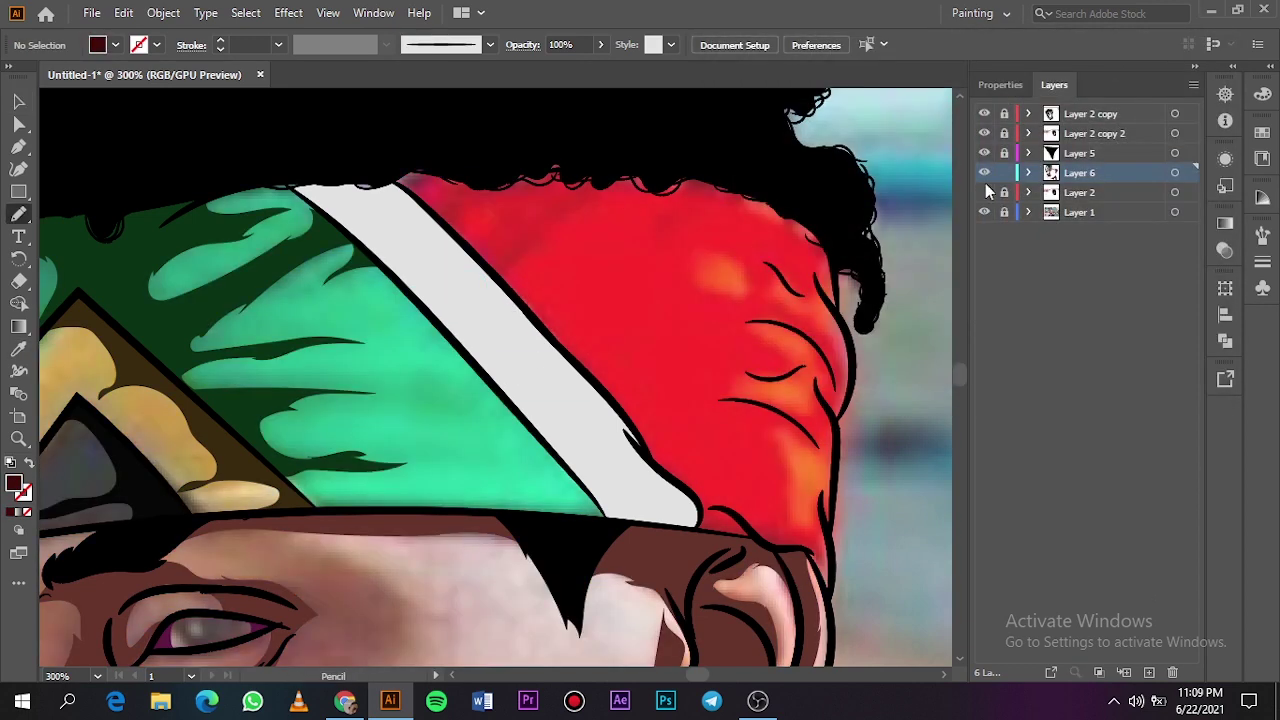
pyautogui.moveTo(512, 292)
pyautogui.mouseDown()
pyautogui.moveTo(559, 222)
pyautogui.moveTo(510, 252)
pyautogui.moveTo(529, 209)
pyautogui.moveTo(501, 224)
pyautogui.moveTo(458, 217)
pyautogui.moveTo(473, 182)
pyautogui.moveTo(426, 197)
pyautogui.moveTo(441, 168)
pyautogui.moveTo(404, 170)
pyautogui.moveTo(515, 292)
pyautogui.mouseUp()
pyautogui.click(985, 193)
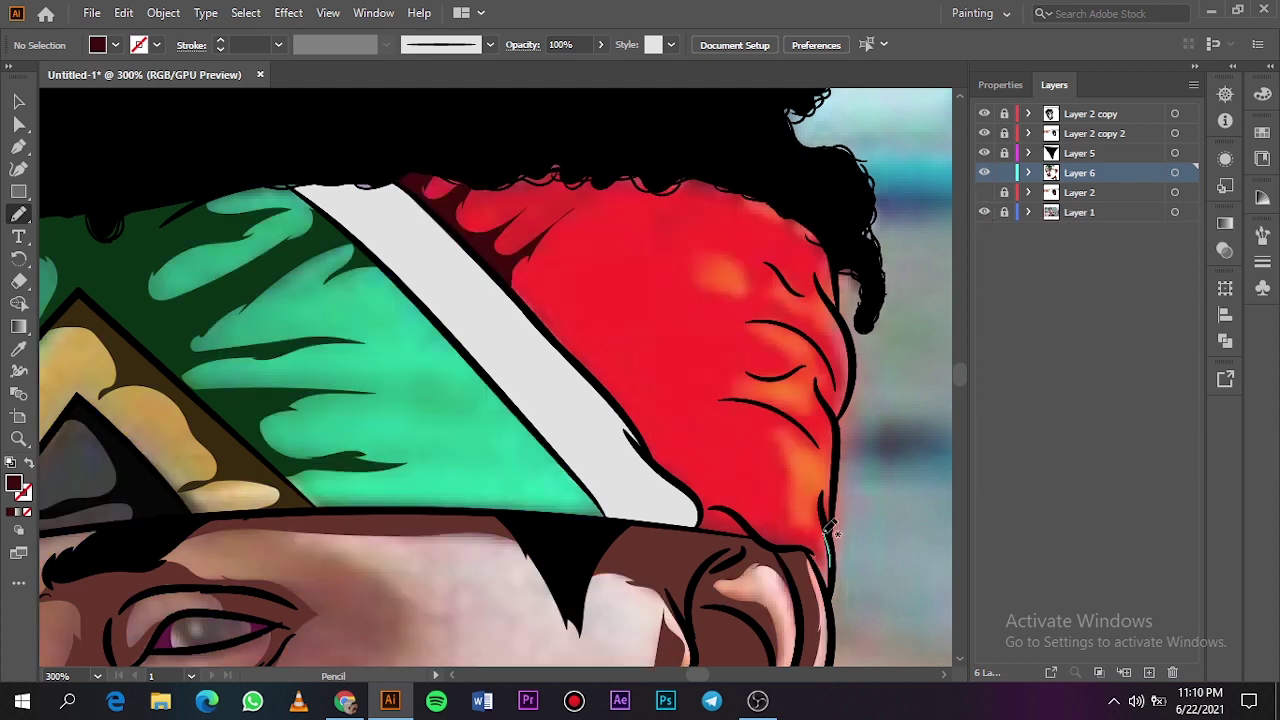
# Step: Draw maroon Pencil shadows along the red section's lower edge, wrinkles and hairline, show Layer 2, and hide the photo layer
pyautogui.moveTo(828, 528)
pyautogui.mouseDown()
pyautogui.moveTo(787, 515)
pyautogui.moveTo(710, 510)
pyautogui.moveTo(701, 523)
pyautogui.moveTo(811, 554)
pyautogui.moveTo(829, 600)
pyautogui.moveTo(842, 548)
pyautogui.mouseUp()
pyautogui.moveTo(826, 382)
pyautogui.mouseDown()
pyautogui.moveTo(784, 399)
pyautogui.moveTo(717, 391)
pyautogui.moveTo(802, 417)
pyautogui.moveTo(830, 447)
pyautogui.moveTo(832, 487)
pyautogui.moveTo(847, 441)
pyautogui.moveTo(828, 379)
pyautogui.moveTo(849, 404)
pyautogui.moveTo(849, 351)
pyautogui.moveTo(827, 316)
pyautogui.moveTo(783, 293)
pyautogui.moveTo(733, 313)
pyautogui.moveTo(802, 319)
pyautogui.moveTo(830, 352)
pyautogui.moveTo(819, 382)
pyautogui.moveTo(735, 357)
pyautogui.moveTo(799, 362)
pyautogui.mouseUp()
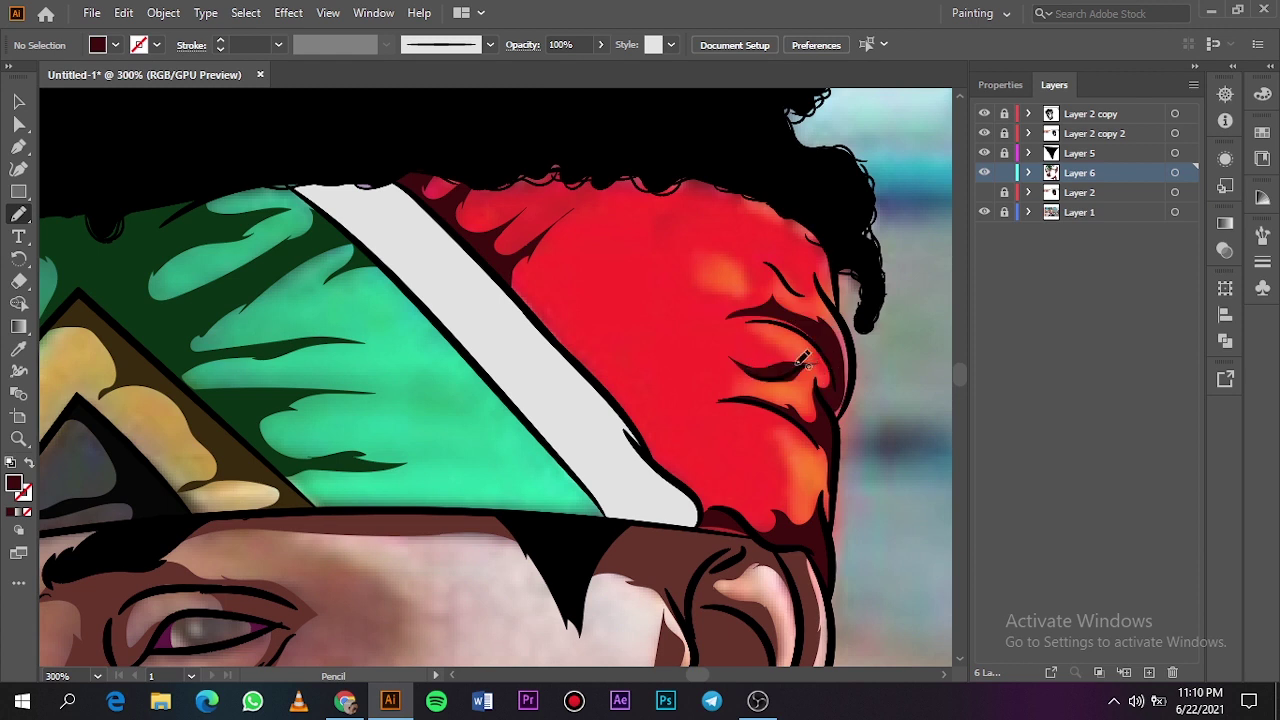
pyautogui.moveTo(832, 300)
pyautogui.mouseDown()
pyautogui.moveTo(806, 266)
pyautogui.moveTo(656, 200)
pyautogui.moveTo(822, 203)
pyautogui.moveTo(845, 296)
pyautogui.moveTo(836, 310)
pyautogui.mouseUp()
pyautogui.click(984, 192)
pyautogui.click(984, 212)
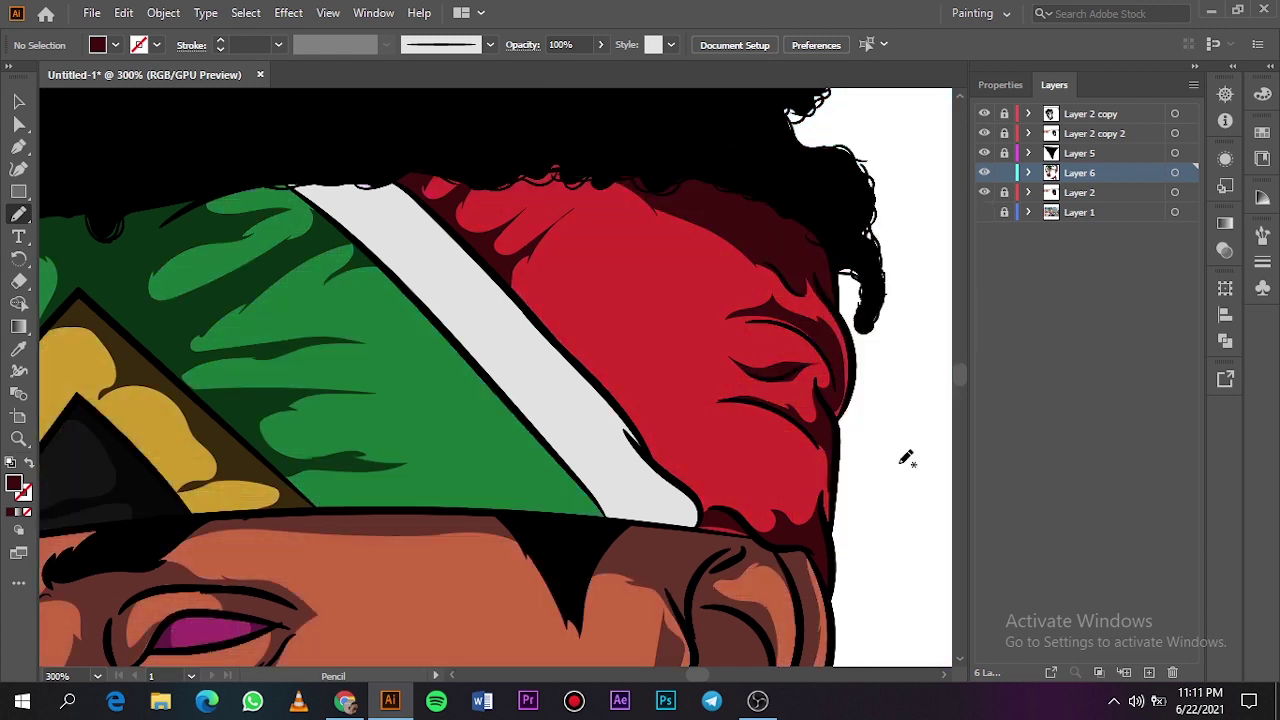
pyautogui.hotkey('ctrl', '0')
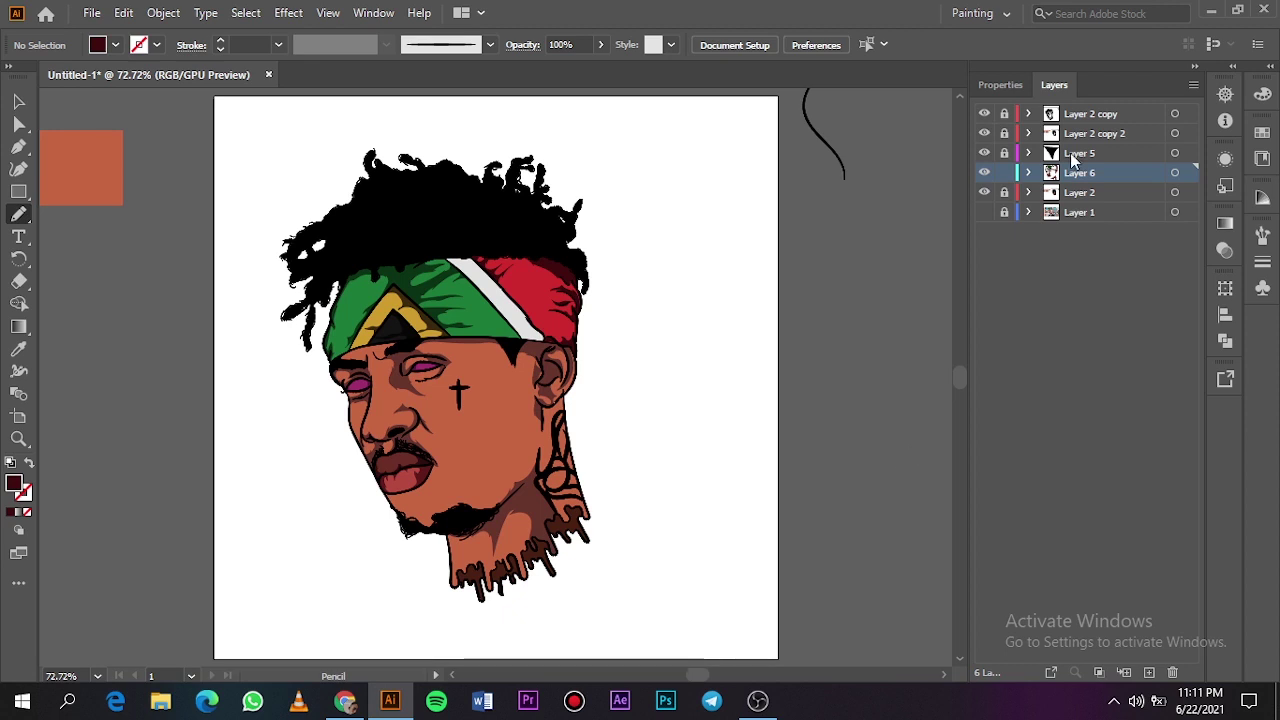
# Step: Add a new layer and place it directly below Layer 6
pyautogui.click(1148, 672)
pyautogui.moveTo(1101, 174); pyautogui.dragTo(1101, 198)
# Step: Toggle the visibility of the artwork layers to examine the shadow shapes and line art without the base colours
pyautogui.moveTo(984, 192); pyautogui.dragTo(984, 113)
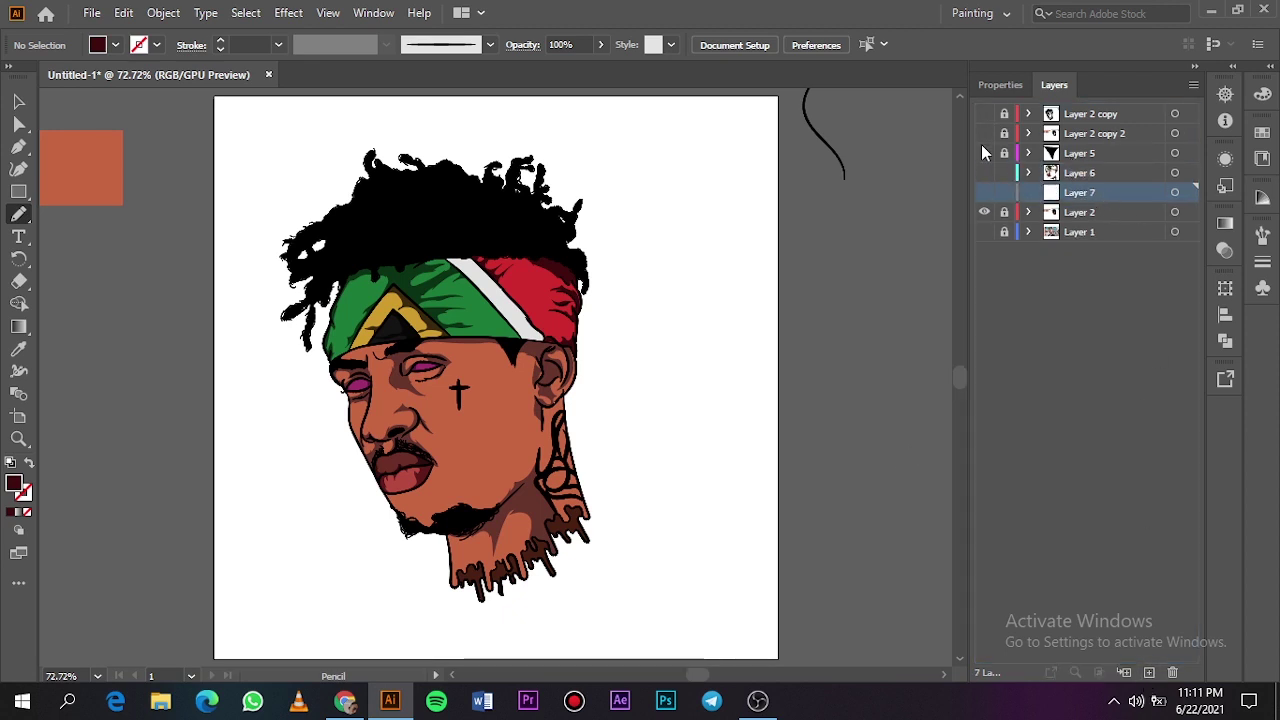
pyautogui.click(18, 101)
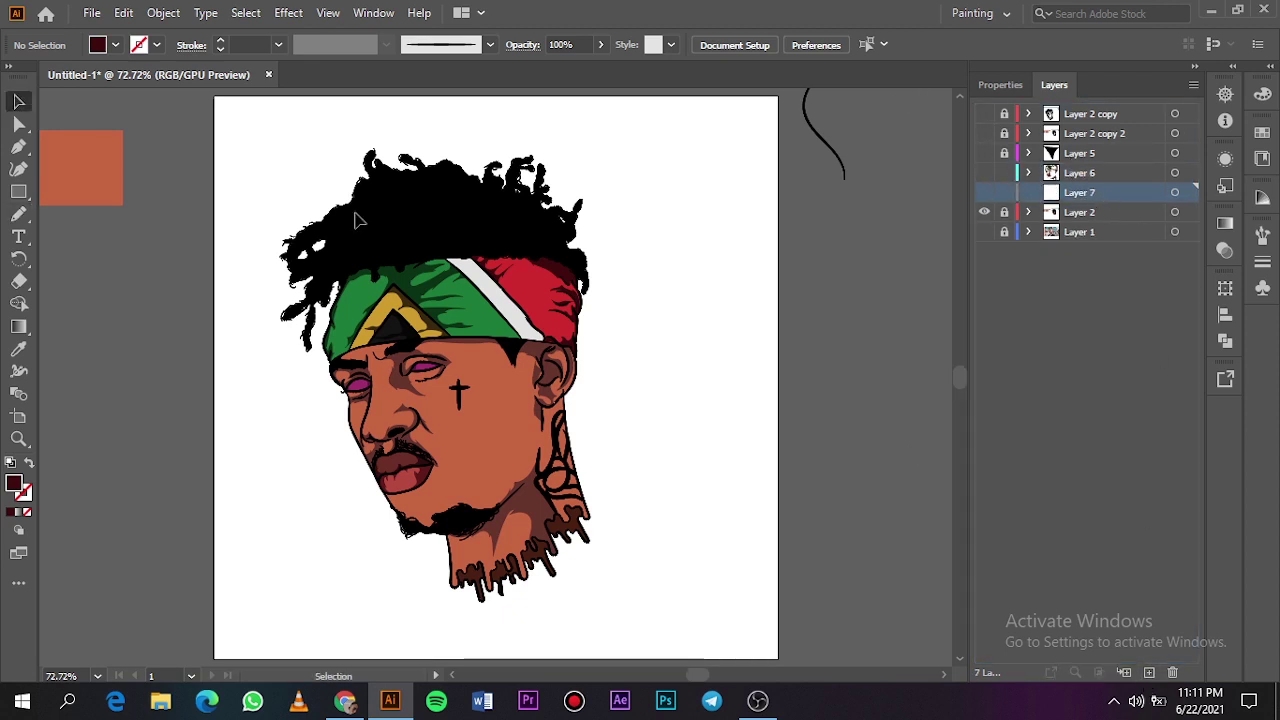
pyautogui.click(984, 212)
pyautogui.click(984, 153)
pyautogui.click(984, 133)
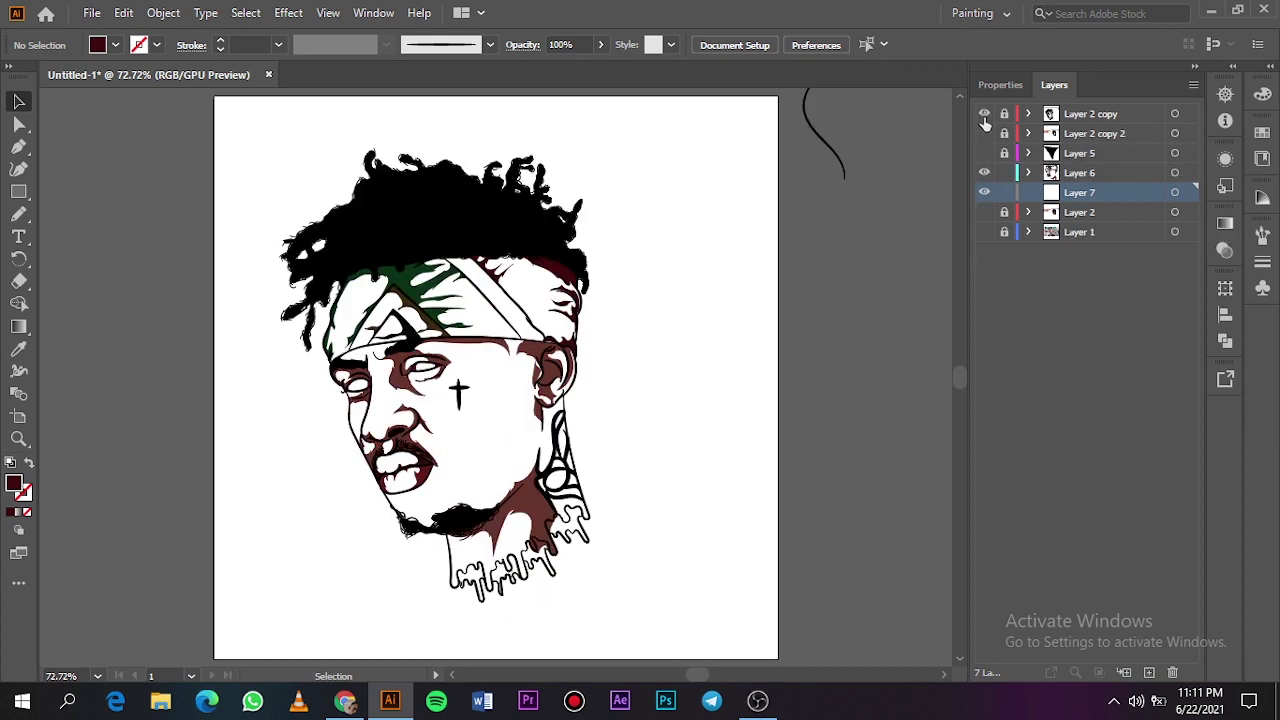
pyautogui.click(984, 133)
pyautogui.click(984, 153)
pyautogui.click(984, 212)
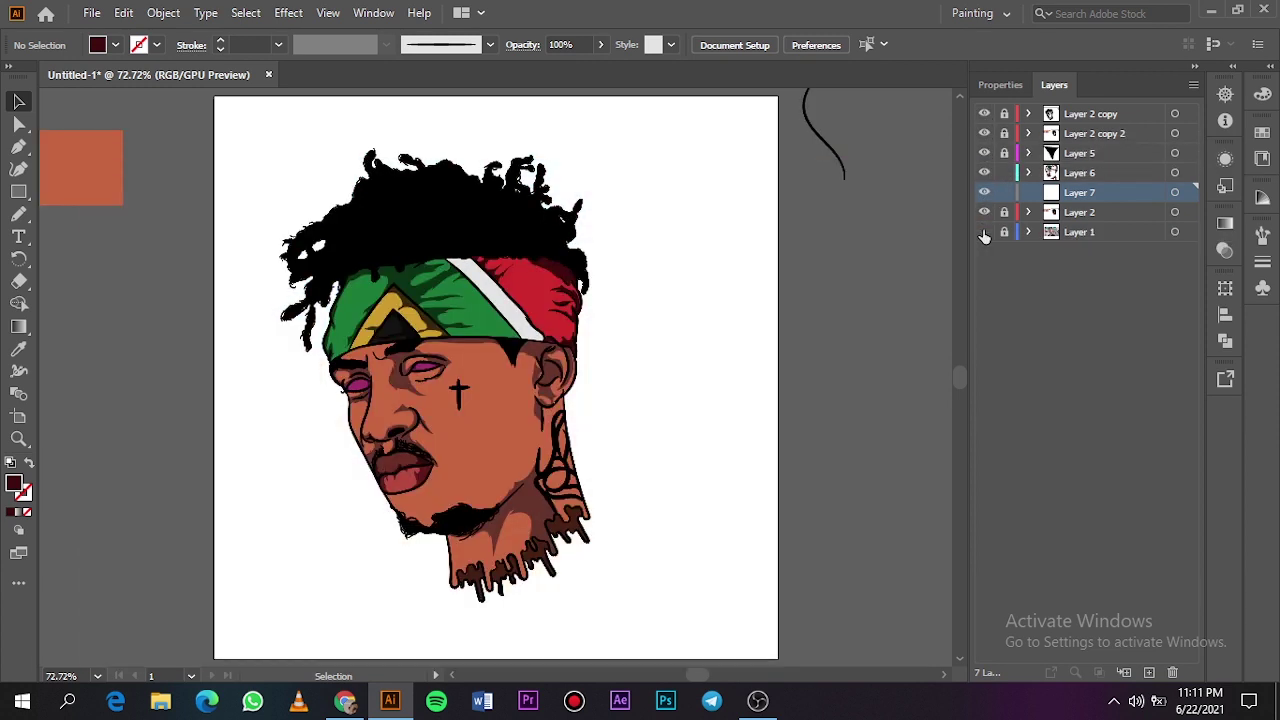
# Step: Lock Layer 6 and sample the middle reddish-brown swatch in the second row beside the artboard as the fill colour
pyautogui.hscroll(-5, 297, 450)
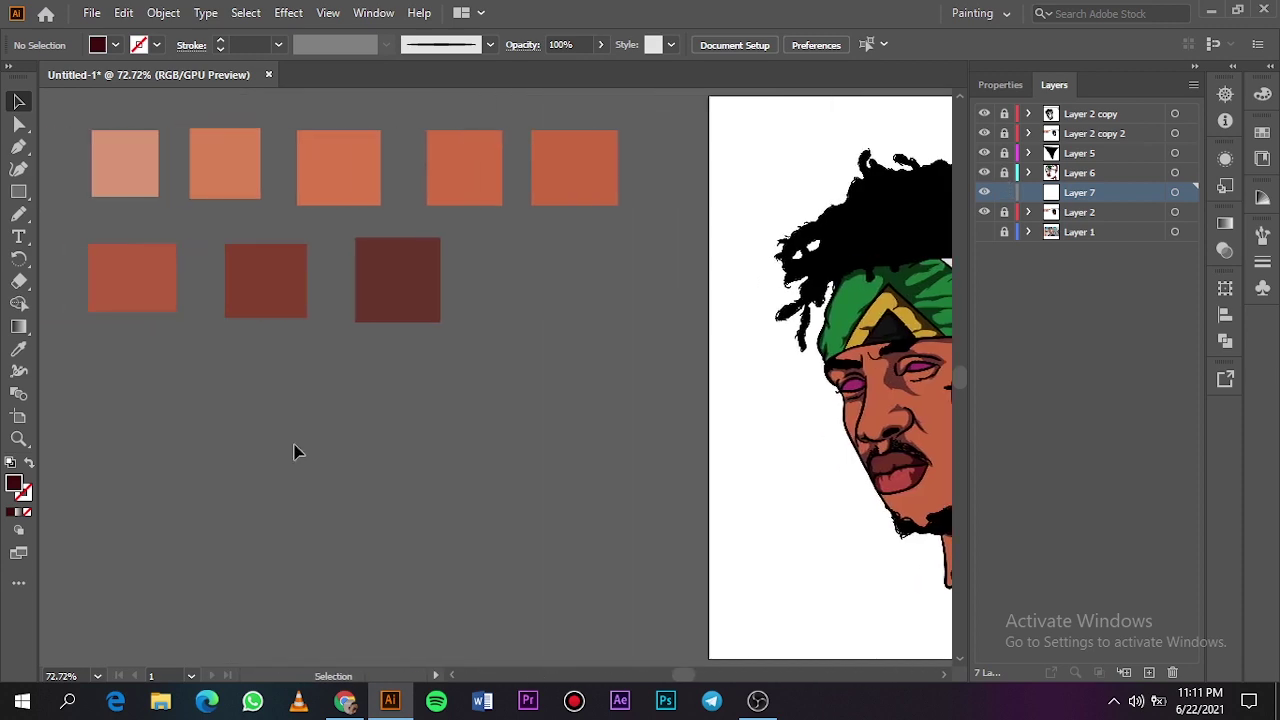
pyautogui.press('i')
pyautogui.click(222, 250)
# Step: Show the Layer 1 photo and hide Layer 2 so the photo can guide the face shading
pyautogui.hscroll(2, 557, 560)
pyautogui.hscroll(3, 553, 550)
pyautogui.scroll(2, 549, 545)
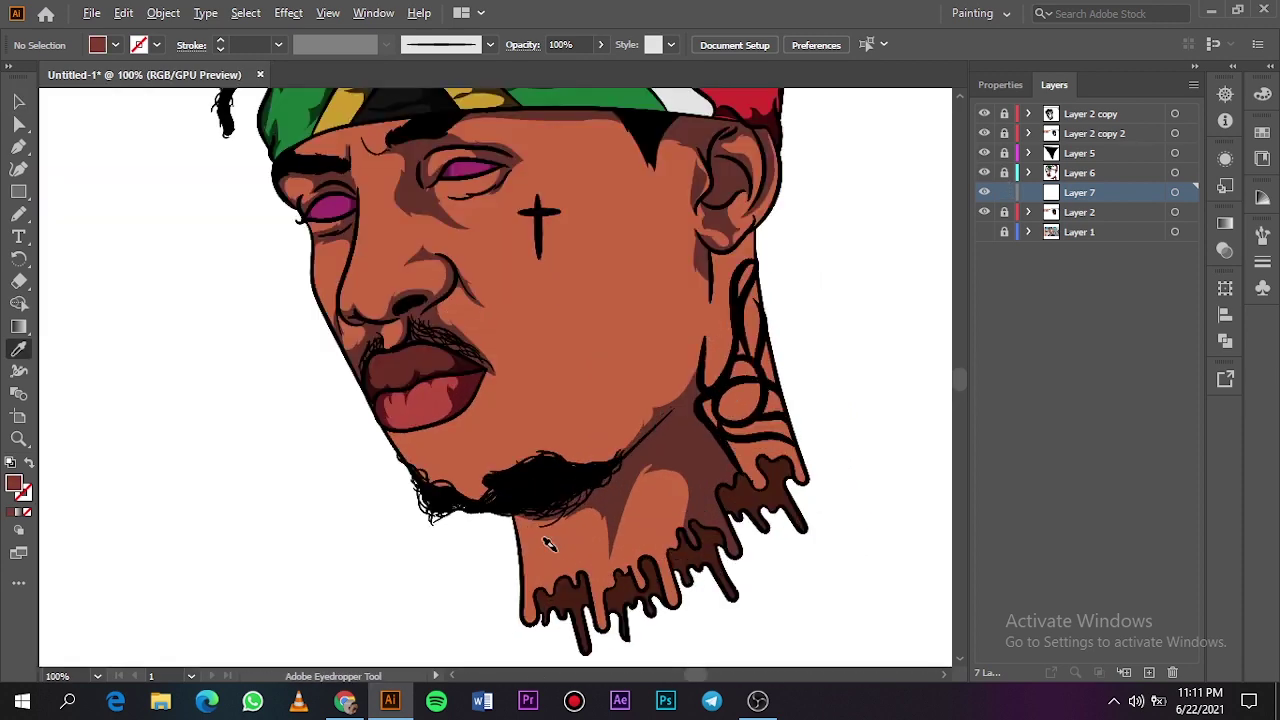
pyautogui.scroll(2, 560, 545)
pyautogui.click(984, 232)
pyautogui.click(984, 212)
pyautogui.scroll(-2, 450, 388)
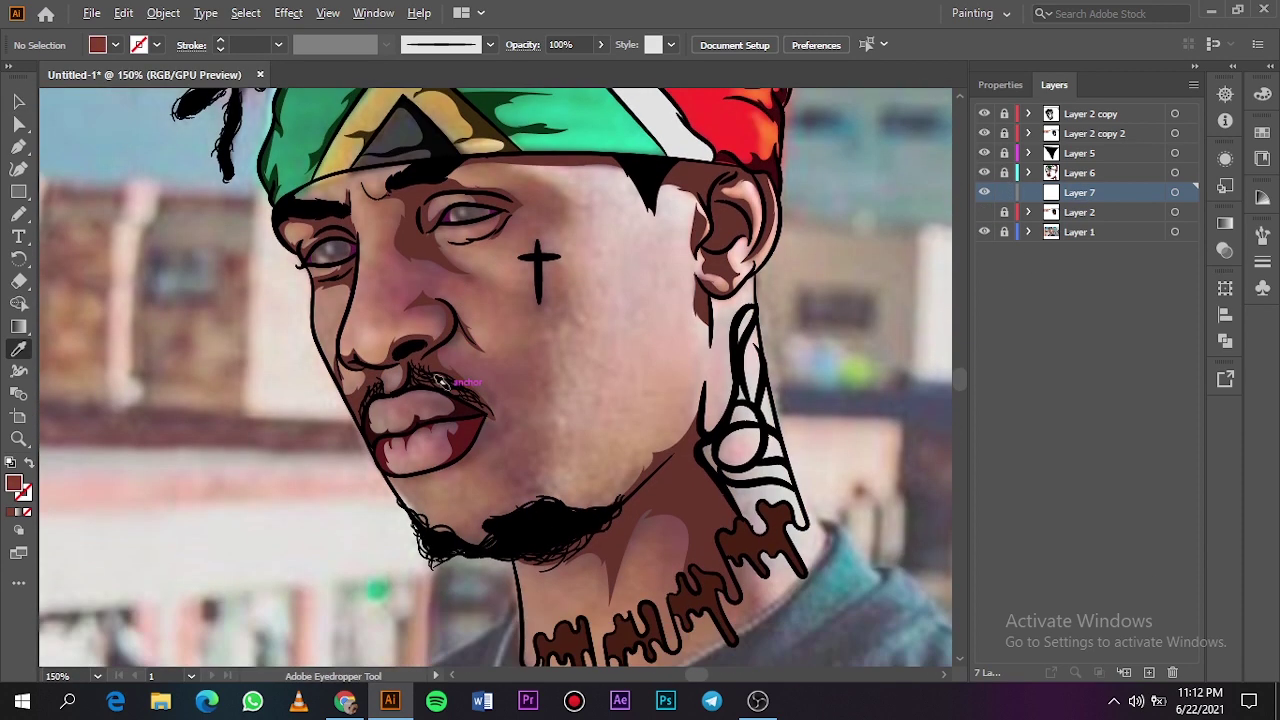
# Step: Draw reddish-brown Pencil shadows on Layer 7 around the near eye, cross tattoo and side of the nose, and check them against the base colours
pyautogui.scroll(2, 450, 388)
pyautogui.press('n')
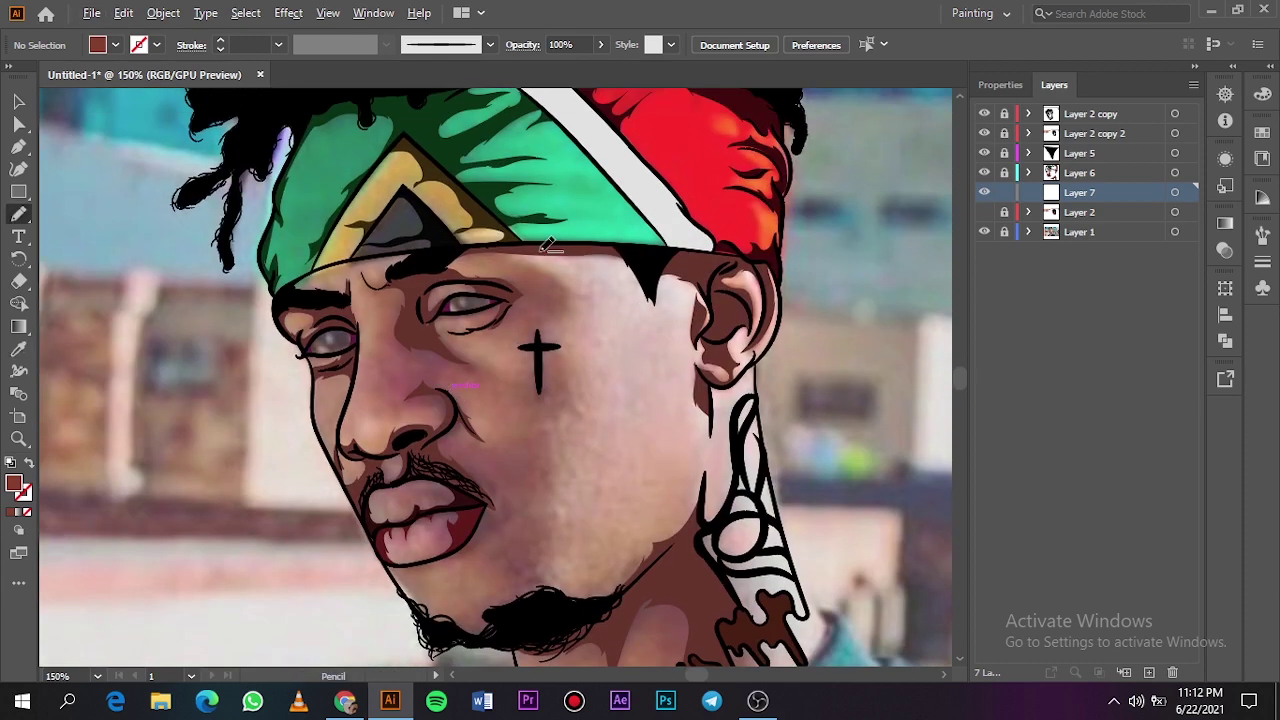
pyautogui.scroll(1, 548, 245)
pyautogui.scroll(-1, 548, 245)
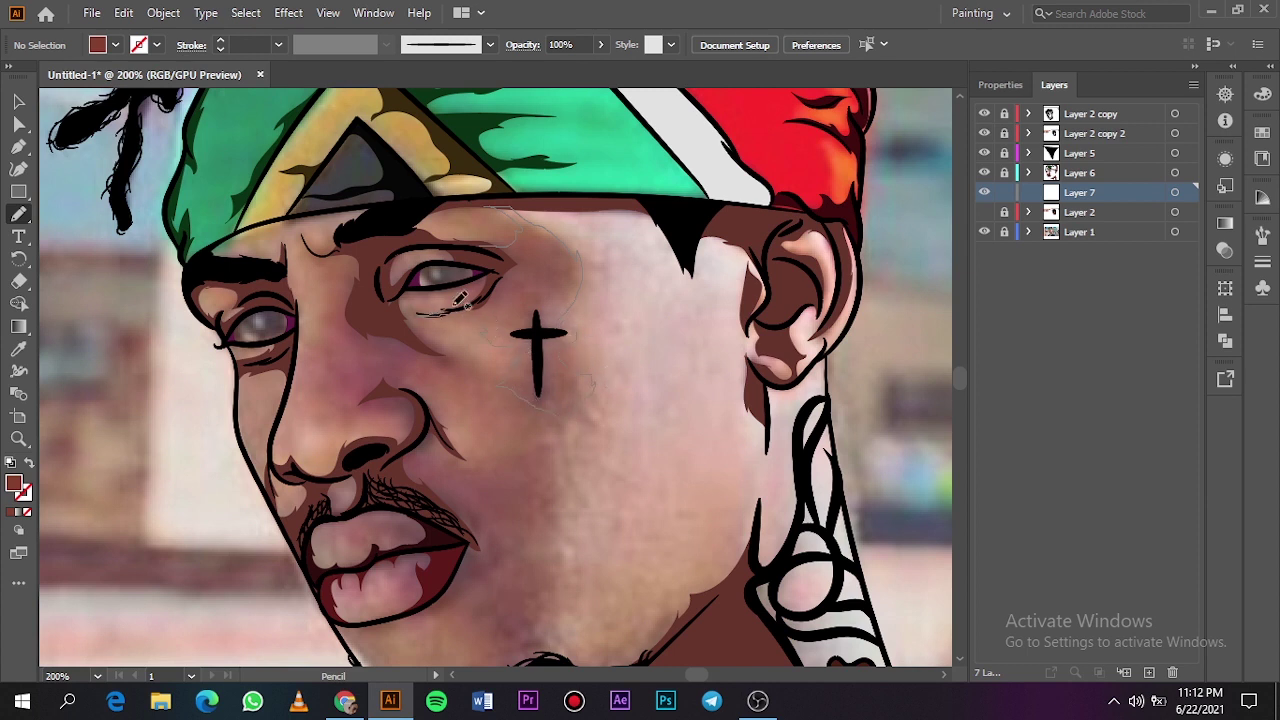
pyautogui.moveTo(459, 306)
pyautogui.mouseDown()
pyautogui.moveTo(486, 250)
pyautogui.moveTo(475, 275)
pyautogui.moveTo(460, 228)
pyautogui.moveTo(374, 230)
pyautogui.moveTo(367, 311)
pyautogui.moveTo(447, 362)
pyautogui.moveTo(433, 323)
pyautogui.moveTo(550, 291)
pyautogui.mouseUp()
pyautogui.scroll(2, 437, 338)
pyautogui.moveTo(551, 413)
pyautogui.mouseDown()
pyautogui.moveTo(673, 472)
pyautogui.moveTo(585, 474)
pyautogui.moveTo(378, 379)
pyautogui.moveTo(391, 378)
pyautogui.moveTo(395, 432)
pyautogui.moveTo(311, 449)
pyautogui.mouseUp()
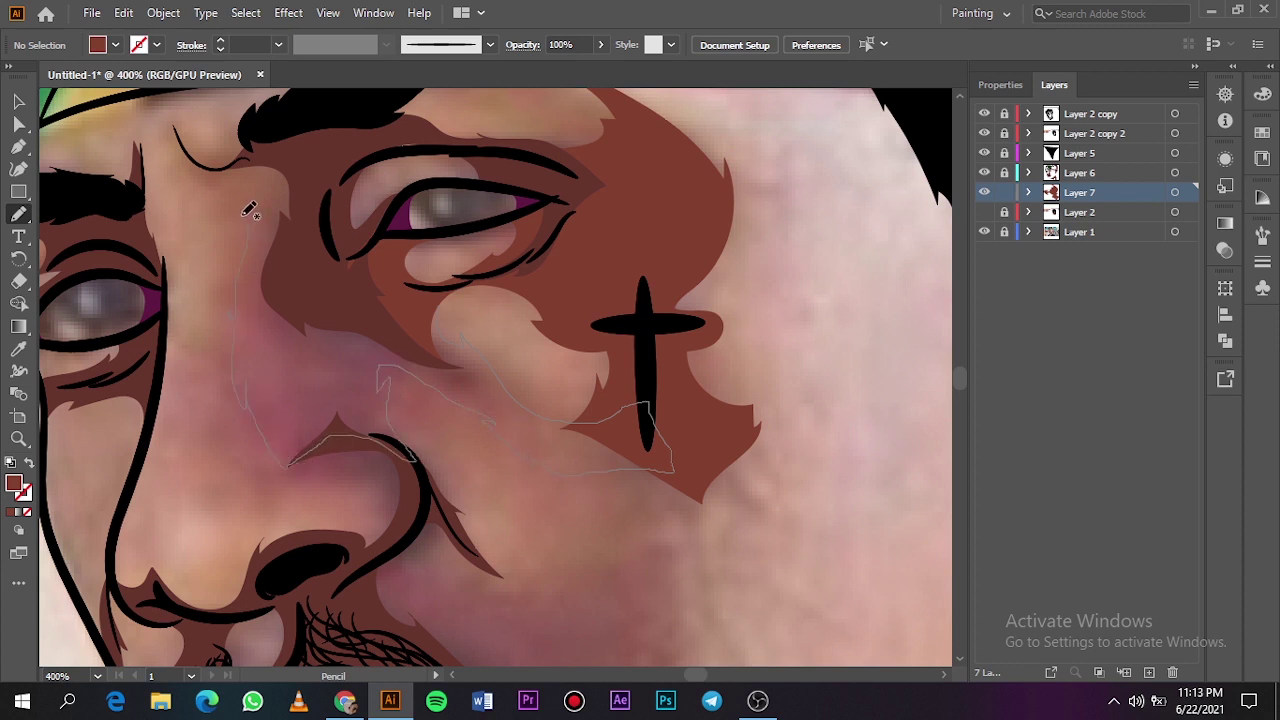
pyautogui.moveTo(252, 160)
pyautogui.mouseDown()
pyautogui.moveTo(342, 251)
pyautogui.moveTo(445, 296)
pyautogui.mouseUp()
pyautogui.hotkey('ctrl', '0')
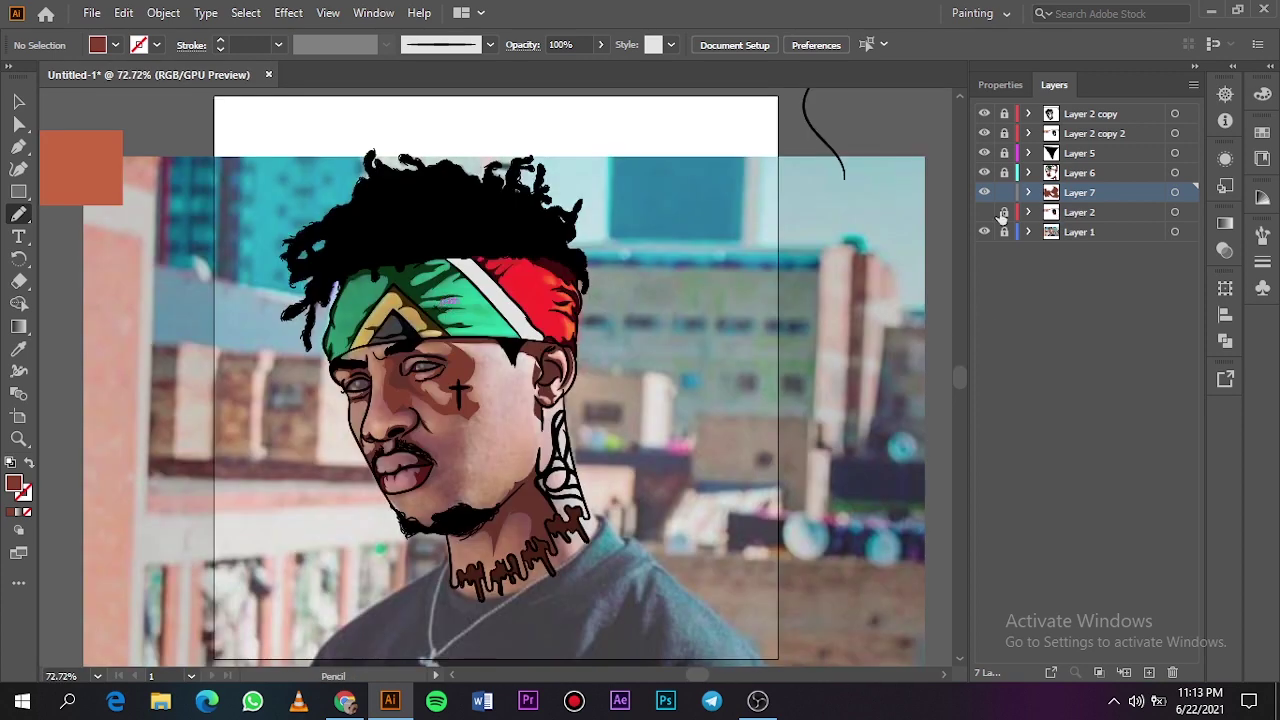
pyautogui.click(984, 232)
pyautogui.click(984, 232)
pyautogui.click(984, 212)
# Step: Draw reddish-brown Pencil shadows around the nostril wing and along the underside and tip of the nose
pyautogui.scroll(2, 385, 378)
pyautogui.scroll(2, 385, 378)
pyautogui.scroll(-1, 410, 340)
pyautogui.scroll(1, 410, 340)
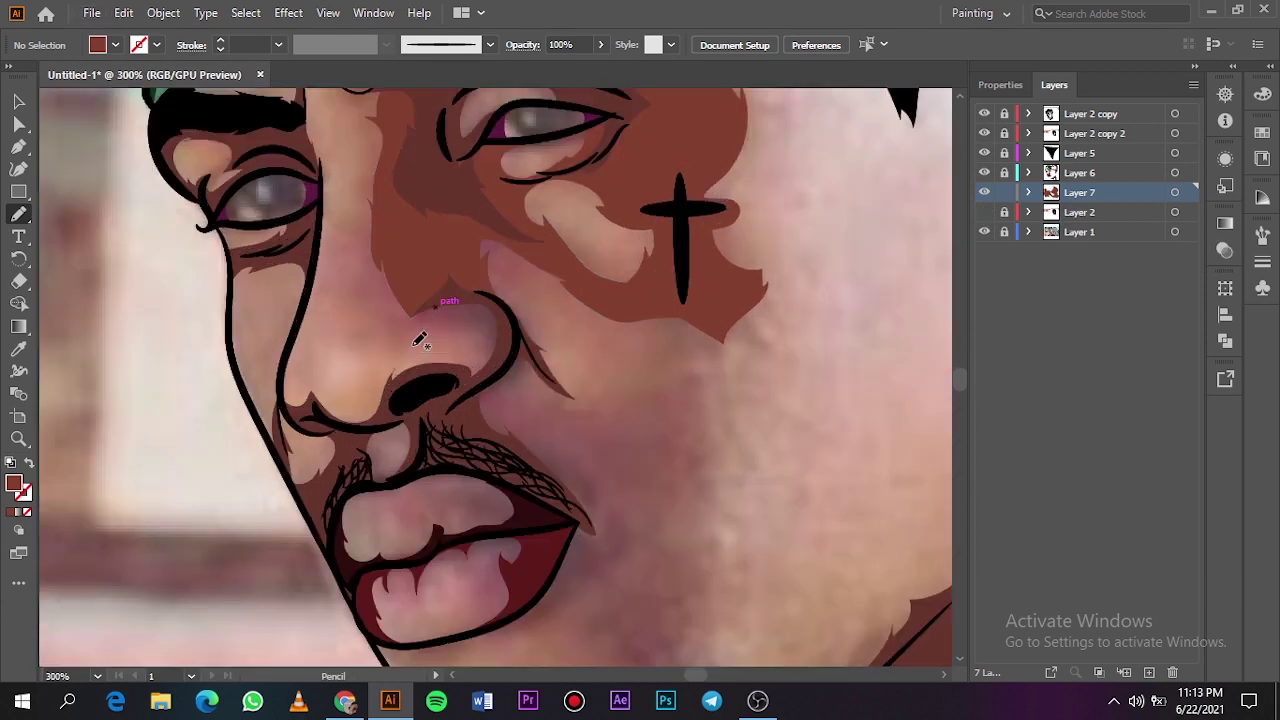
pyautogui.moveTo(389, 246)
pyautogui.mouseDown()
pyautogui.moveTo(410, 305)
pyautogui.moveTo(392, 262)
pyautogui.moveTo(397, 332)
pyautogui.moveTo(488, 313)
pyautogui.moveTo(483, 347)
pyautogui.mouseUp()
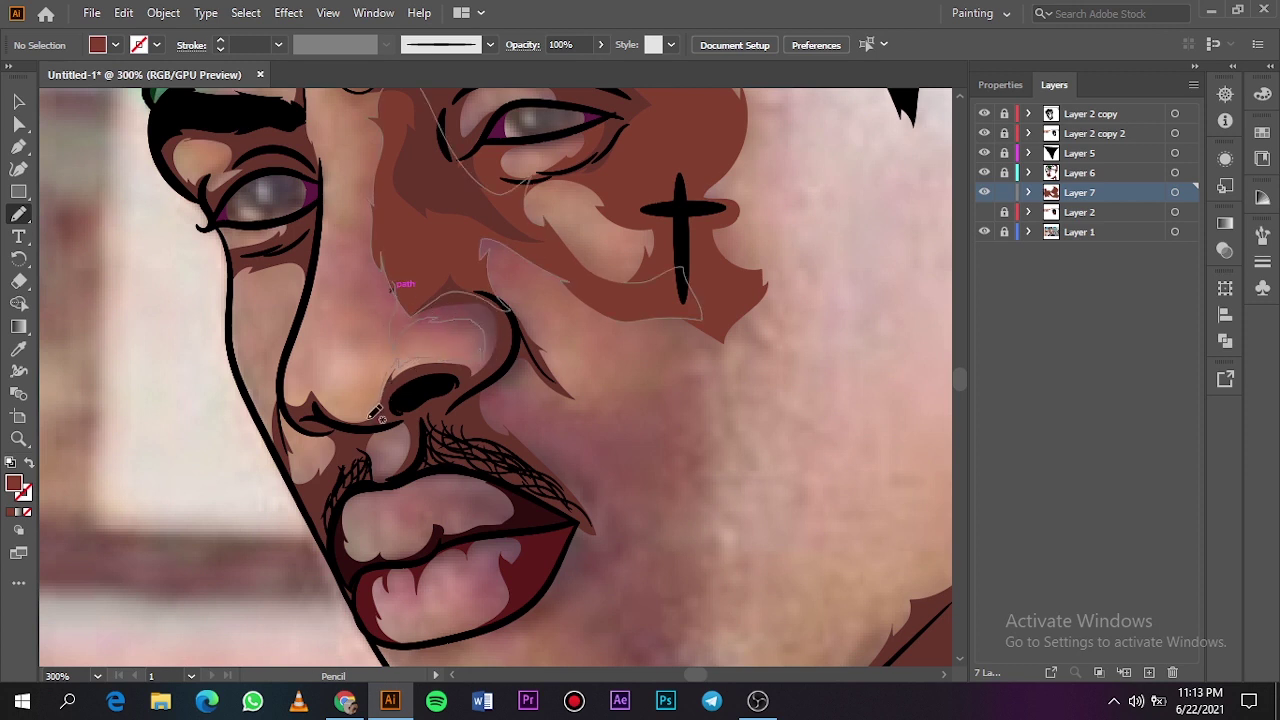
pyautogui.moveTo(378, 413)
pyautogui.mouseDown()
pyautogui.moveTo(504, 363)
pyautogui.moveTo(488, 292)
pyautogui.moveTo(398, 272)
pyautogui.mouseUp()
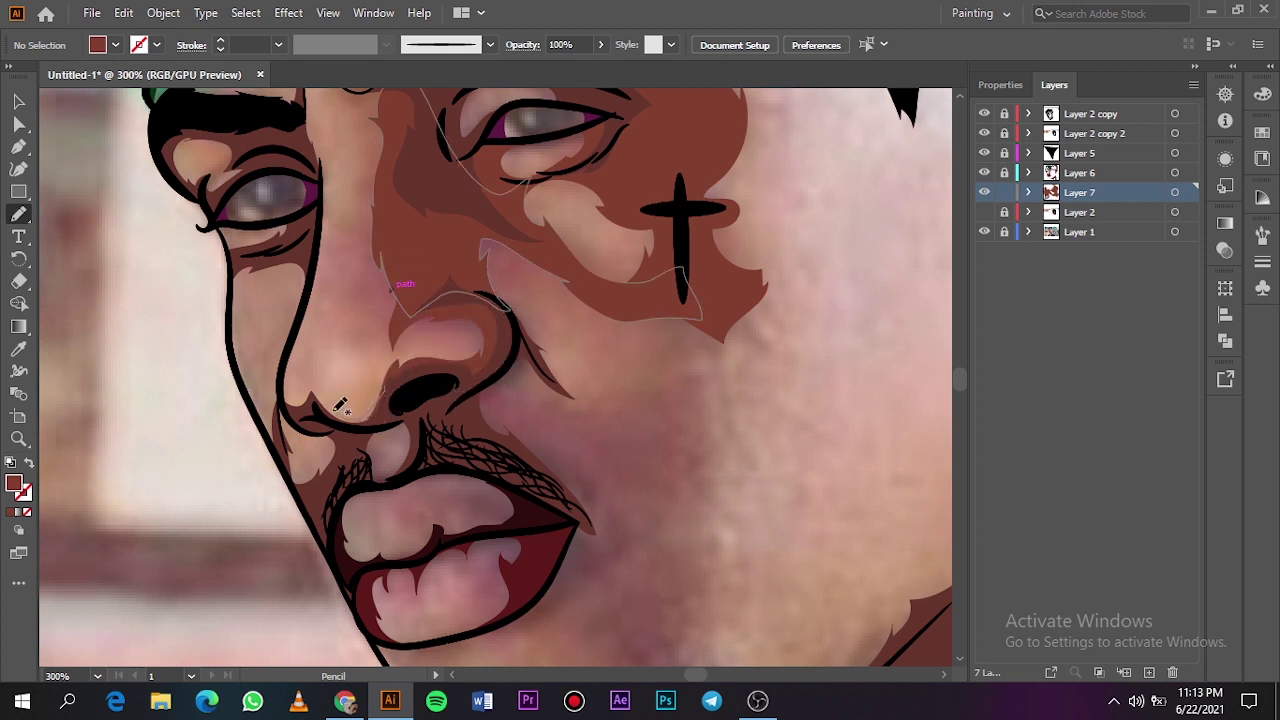
pyautogui.moveTo(312, 343)
pyautogui.mouseDown()
pyautogui.moveTo(303, 378)
pyautogui.moveTo(286, 393)
pyautogui.moveTo(308, 417)
pyautogui.moveTo(374, 422)
pyautogui.moveTo(392, 387)
pyautogui.mouseUp()
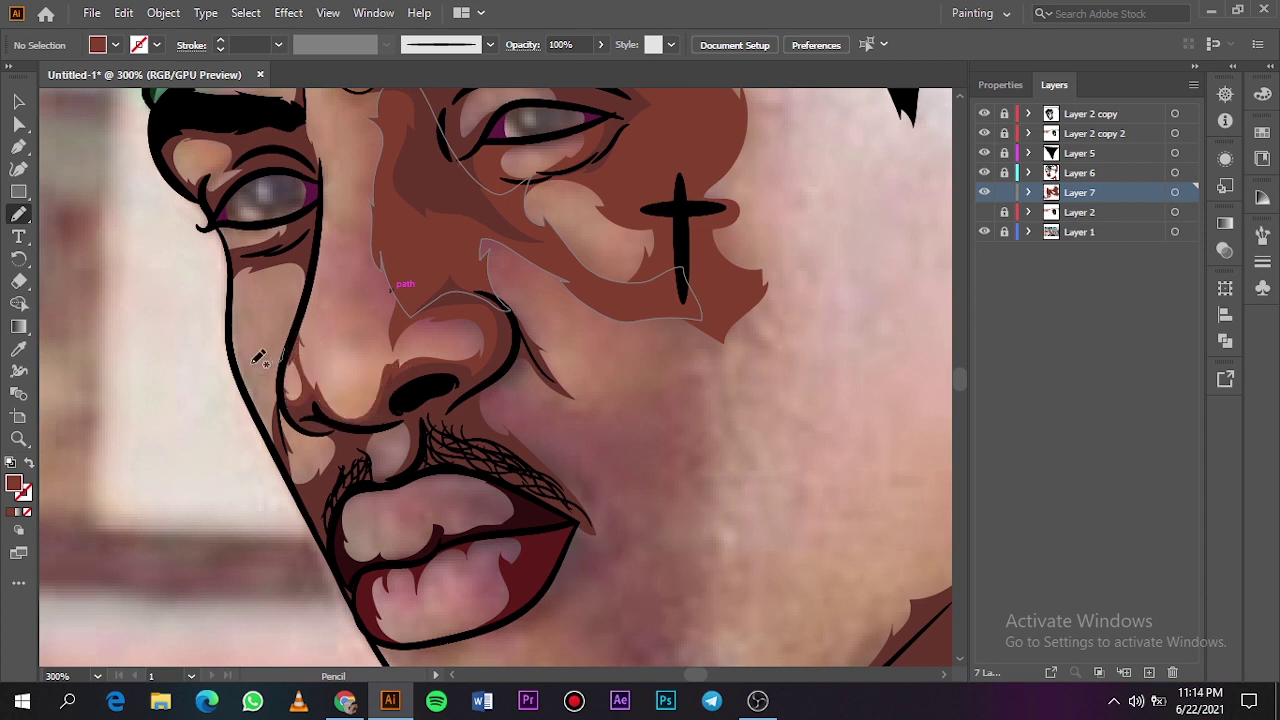
# Step: Shade the far cheek and the skin between nose and mouth with reddish-brown Pencil shapes, and preview them without the photo
pyautogui.moveTo(278, 282)
pyautogui.mouseDown()
pyautogui.moveTo(302, 305)
pyautogui.moveTo(306, 240)
pyautogui.moveTo(233, 271)
pyautogui.moveTo(229, 352)
pyautogui.moveTo(295, 432)
pyautogui.mouseUp()
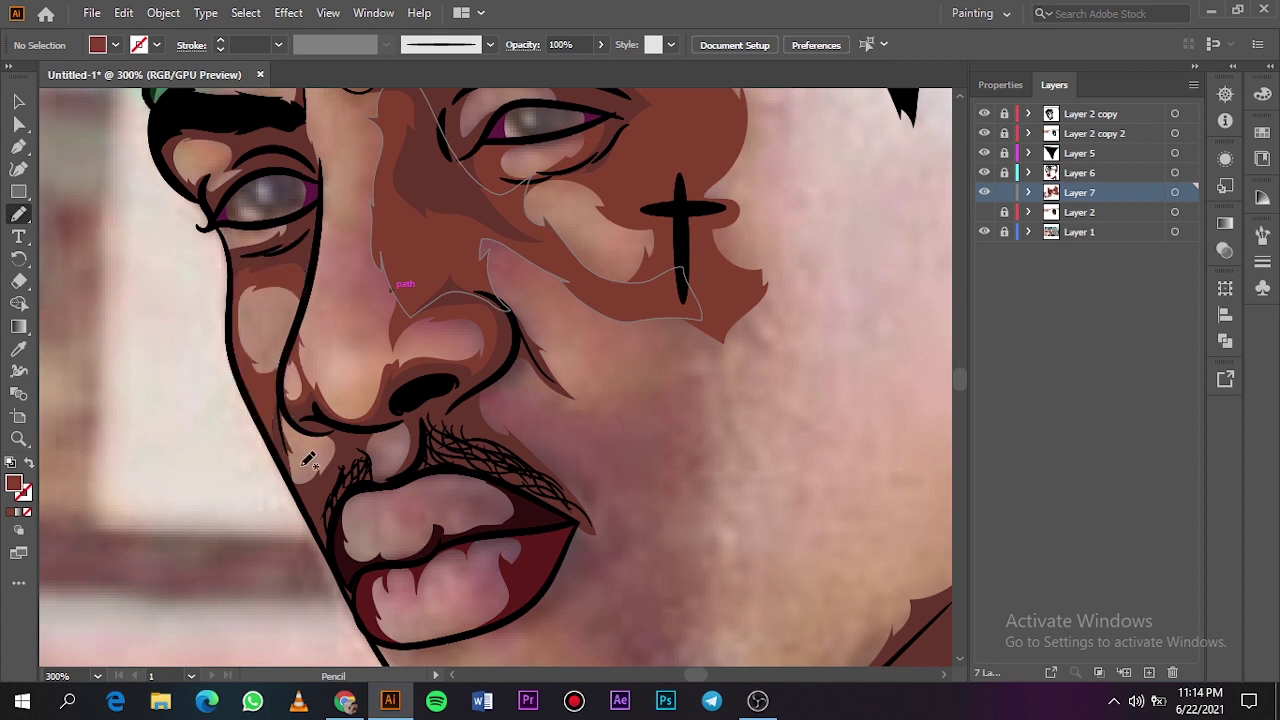
pyautogui.scroll(1, 310, 458)
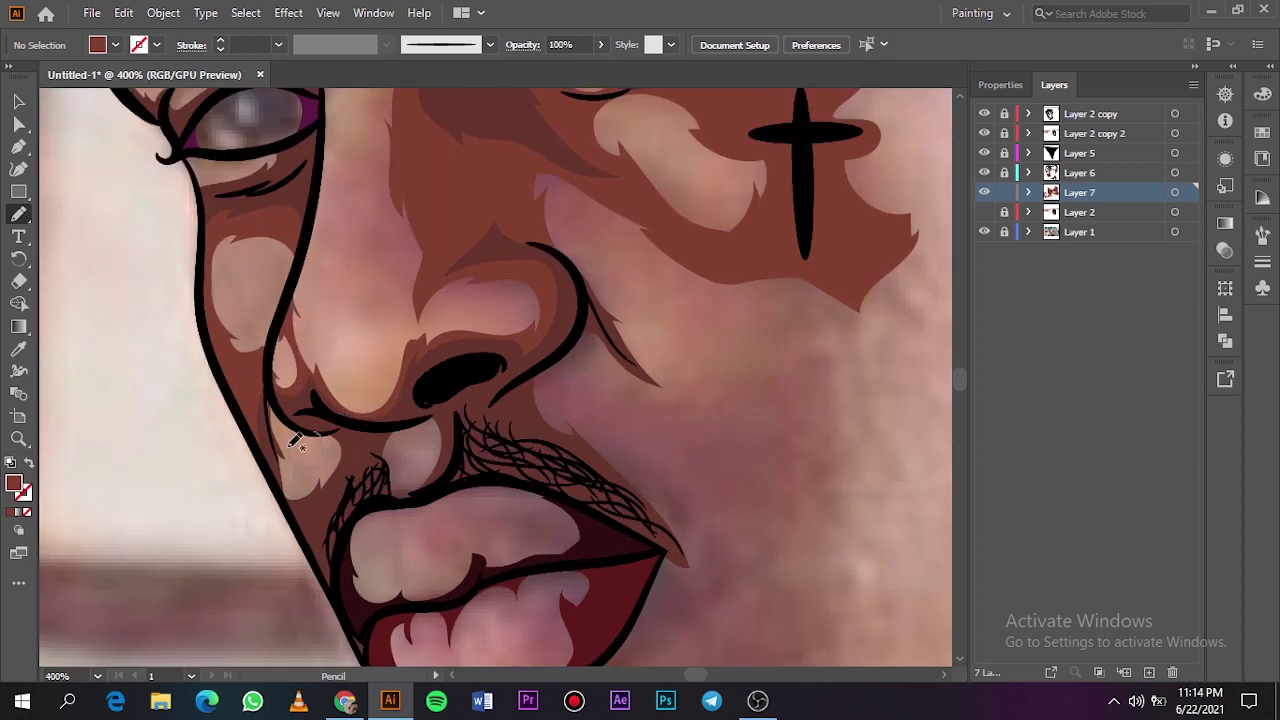
pyautogui.moveTo(316, 434)
pyautogui.mouseDown()
pyautogui.moveTo(267, 464)
pyautogui.moveTo(305, 523)
pyautogui.moveTo(316, 436)
pyautogui.mouseUp()
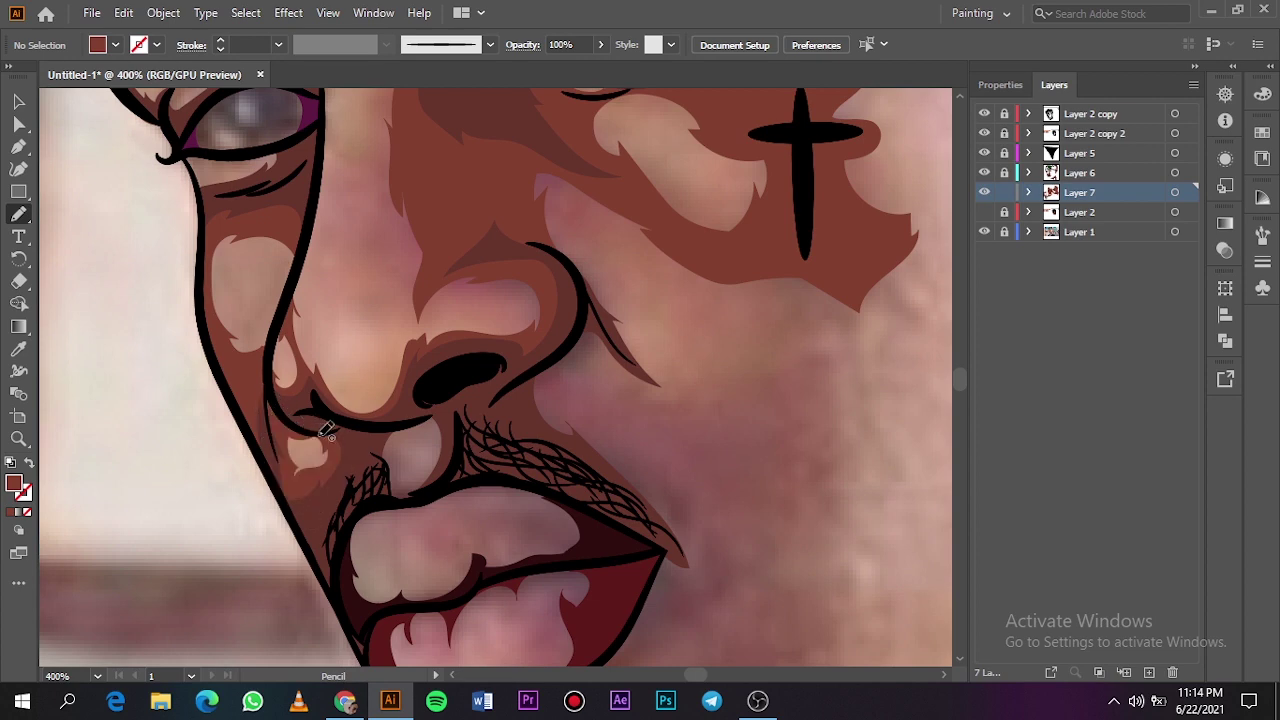
pyautogui.hotkey('ctrl', '0')
pyautogui.click(984, 231)
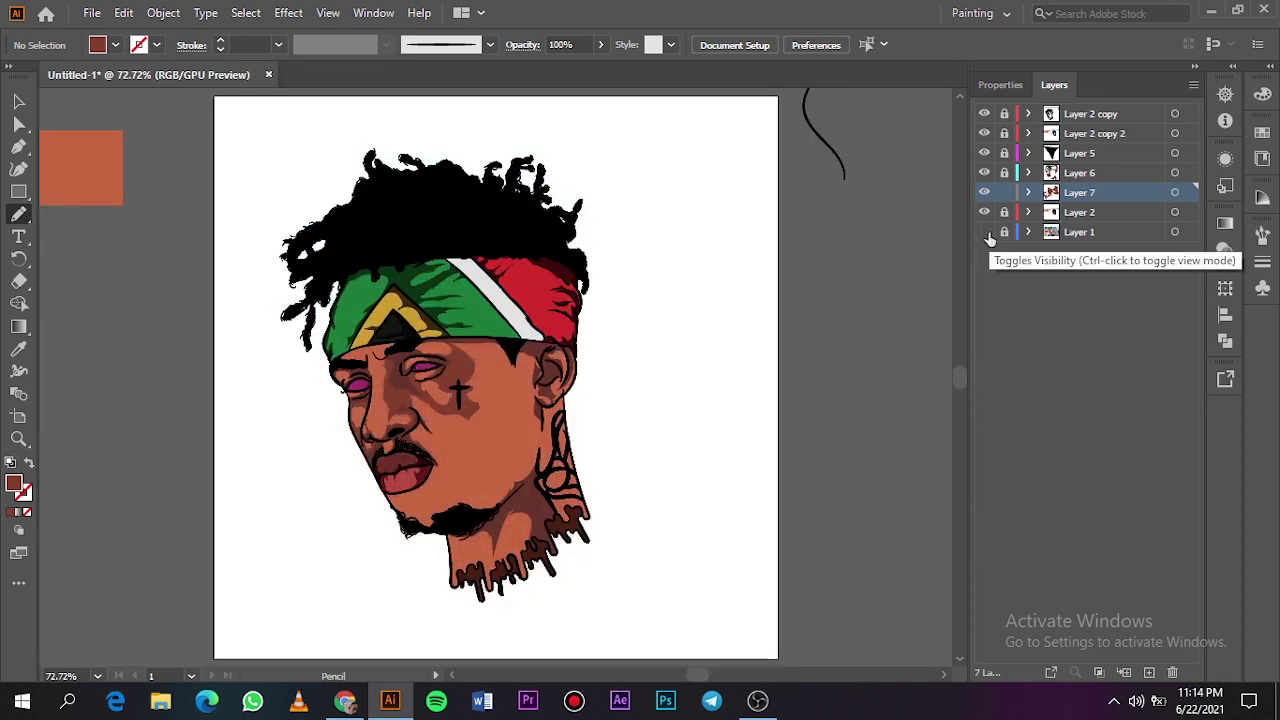
pyautogui.click(985, 232)
# Step: Add reddish-brown Pencil shadows between the eyebrows, along the nose bridge and around the near eyelid, and preview them over the base colours
pyautogui.scroll(4, 388, 380)
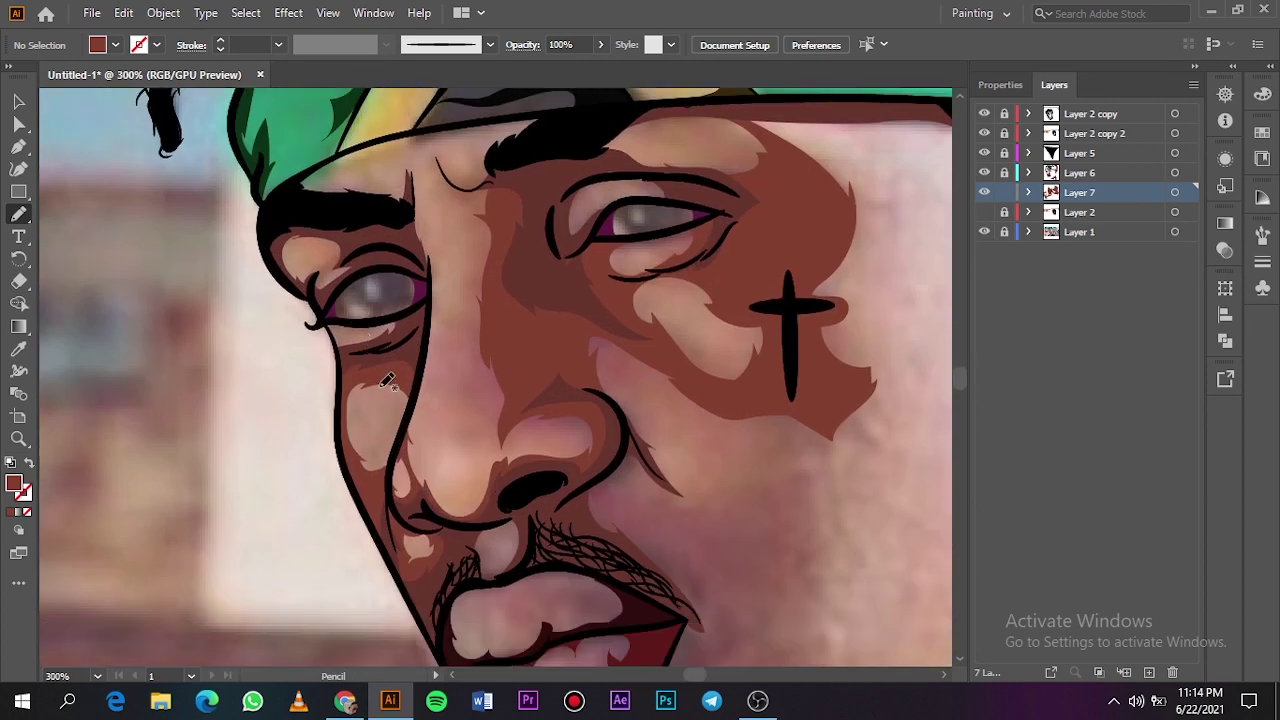
pyautogui.scroll(1, 447, 353)
pyautogui.scroll(1, 449, 347)
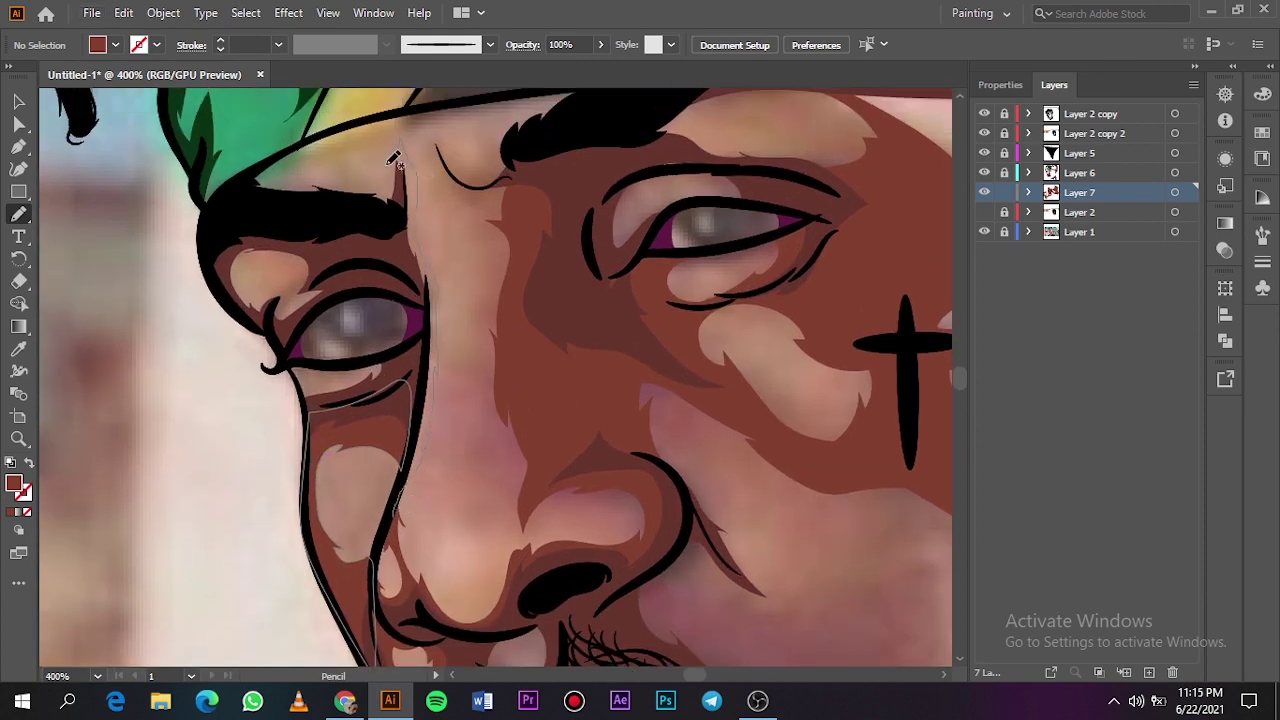
pyautogui.moveTo(290, 171)
pyautogui.mouseDown()
pyautogui.moveTo(408, 275)
pyautogui.moveTo(416, 399)
pyautogui.moveTo(395, 520)
pyautogui.mouseUp()
pyautogui.scroll(3, 514, 214)
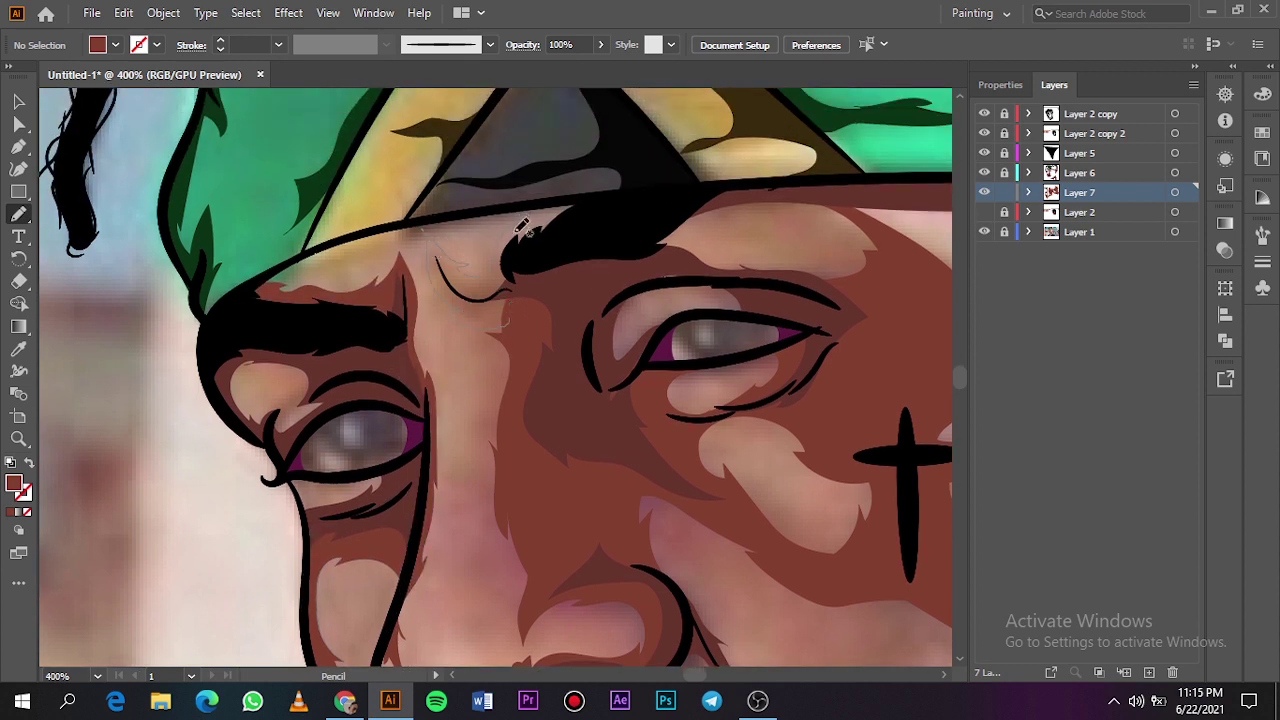
pyautogui.hscroll(6, 514, 314)
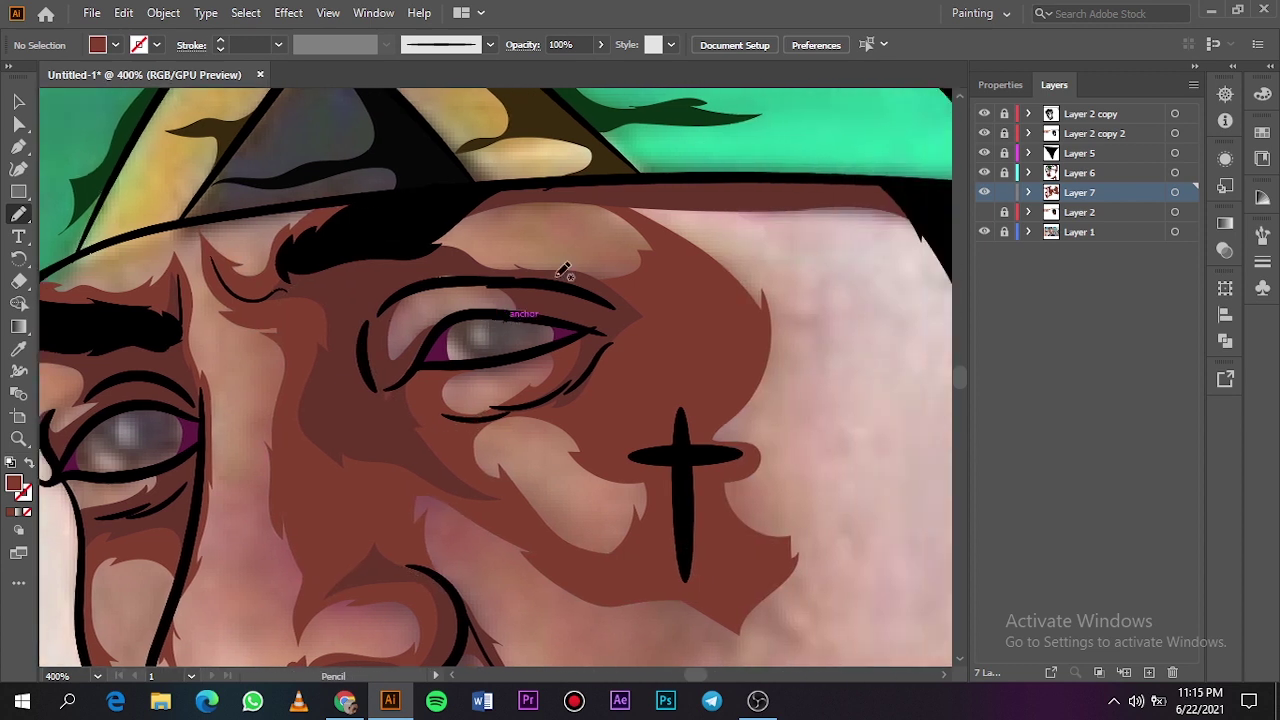
pyautogui.moveTo(563, 272)
pyautogui.mouseDown()
pyautogui.moveTo(516, 280)
pyautogui.moveTo(493, 252)
pyautogui.moveTo(521, 208)
pyautogui.moveTo(614, 206)
pyautogui.moveTo(514, 190)
pyautogui.moveTo(422, 268)
pyautogui.moveTo(484, 306)
pyautogui.moveTo(538, 290)
pyautogui.moveTo(498, 319)
pyautogui.moveTo(417, 323)
pyautogui.moveTo(419, 310)
pyautogui.moveTo(380, 306)
pyautogui.moveTo(430, 350)
pyautogui.mouseUp()
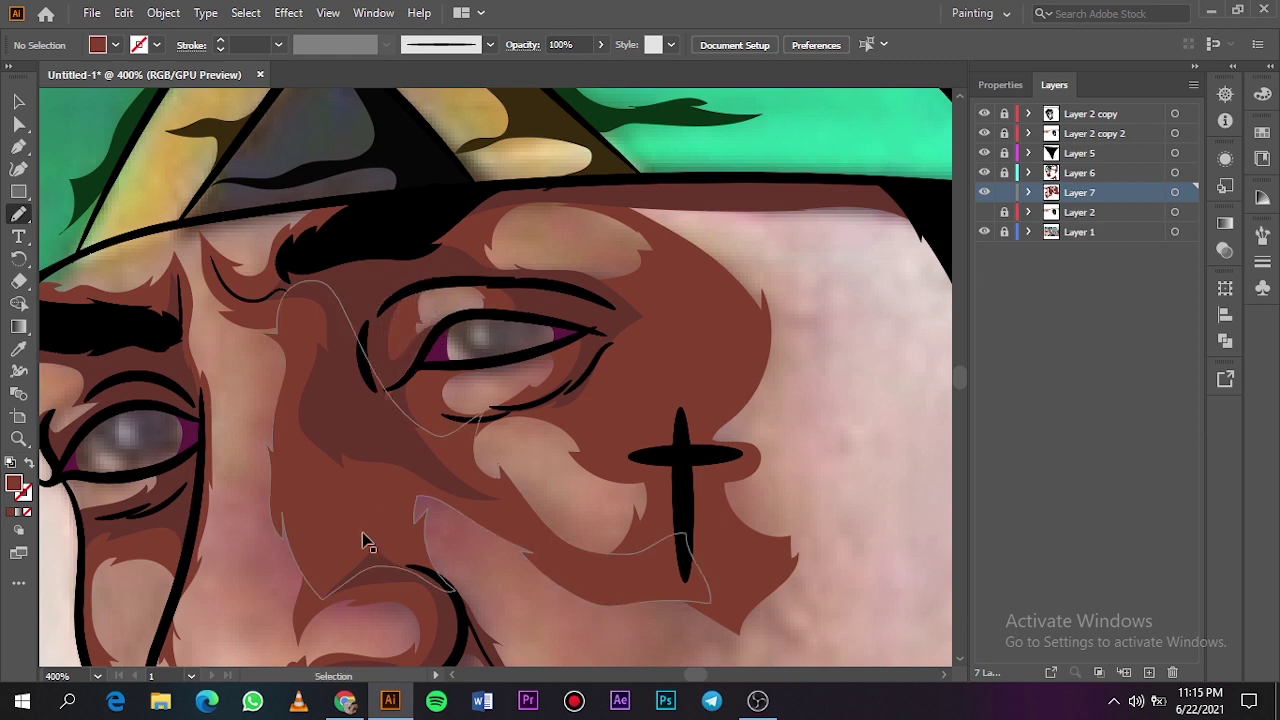
pyautogui.hotkey('ctrl', '0')
pyautogui.click(984, 231)
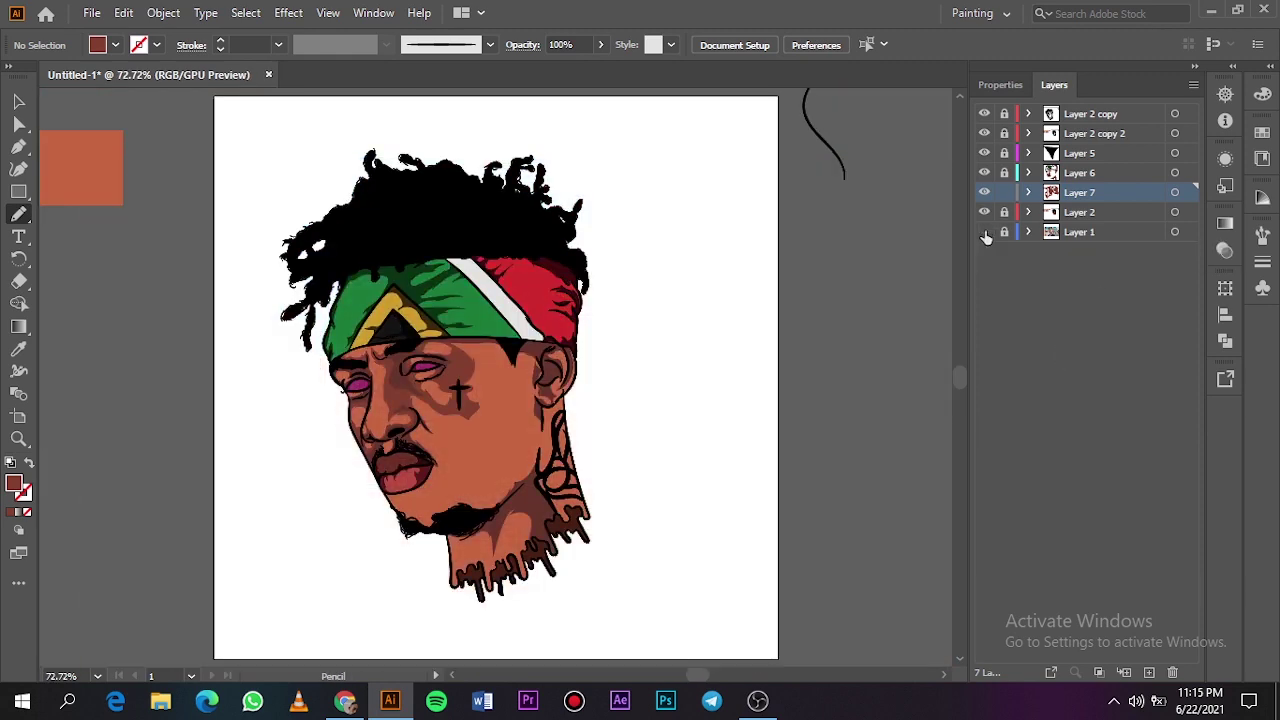
pyautogui.click(984, 231)
pyautogui.click(984, 212)
# Step: Draw a large reddish-brown Pencil shadow from the cheek down to the jaw and around the chin, and compare it with the photo hidden
pyautogui.scroll(3, 460, 475)
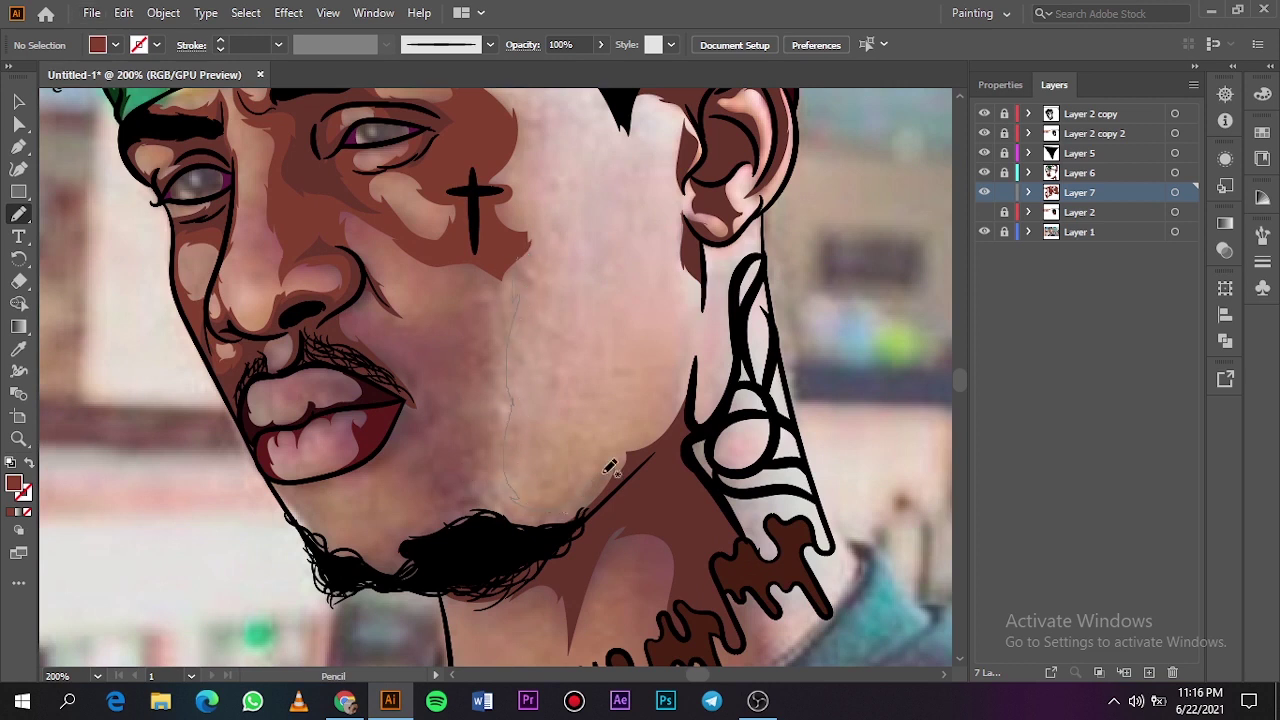
pyautogui.moveTo(660, 440)
pyautogui.mouseDown()
pyautogui.moveTo(487, 562)
pyautogui.moveTo(390, 476)
pyautogui.moveTo(332, 473)
pyautogui.moveTo(386, 427)
pyautogui.moveTo(380, 387)
pyautogui.moveTo(332, 317)
pyautogui.moveTo(362, 280)
pyautogui.moveTo(398, 316)
pyautogui.mouseUp()
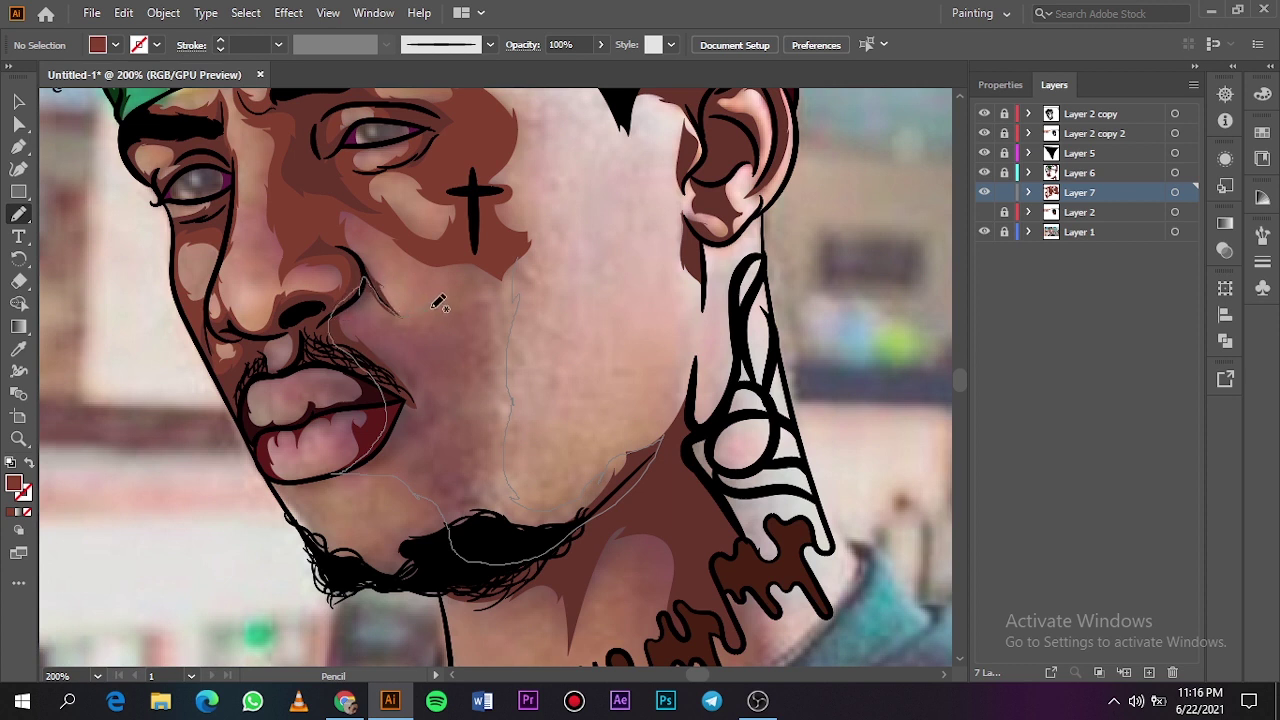
pyautogui.moveTo(420, 255); pyautogui.dragTo(527, 250)
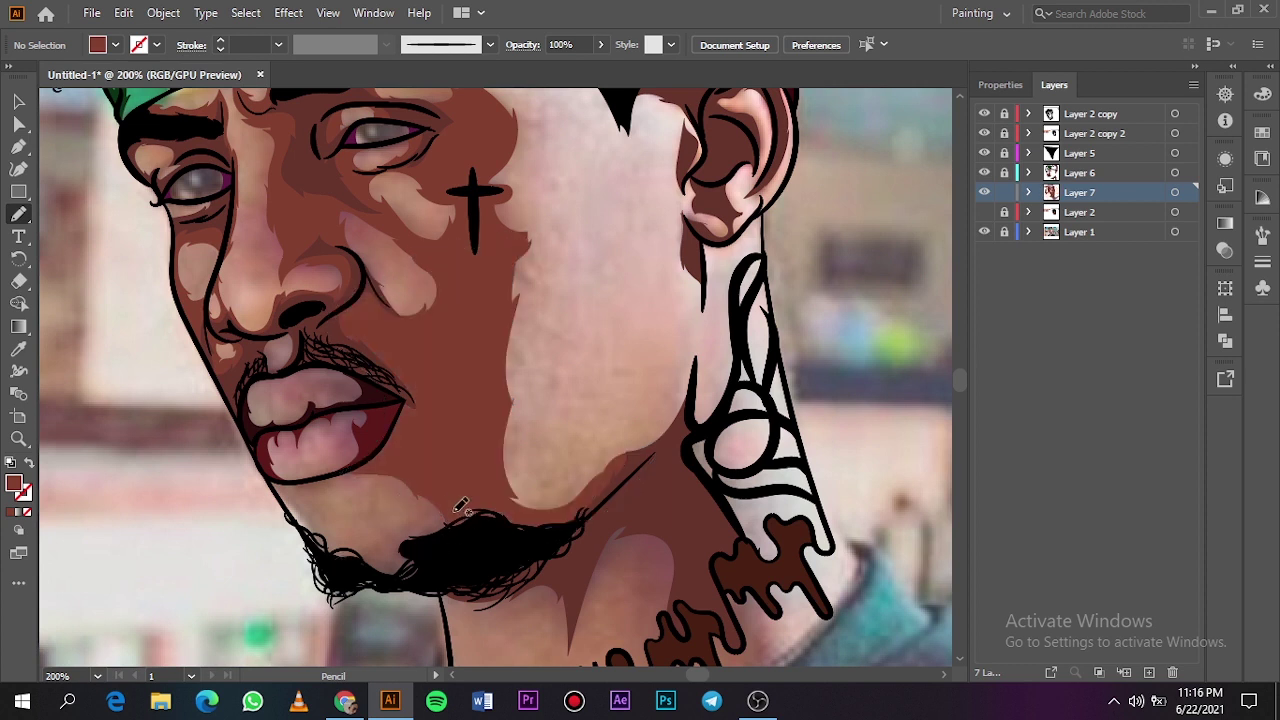
pyautogui.moveTo(315, 478)
pyautogui.mouseDown()
pyautogui.moveTo(316, 551)
pyautogui.moveTo(366, 579)
pyautogui.moveTo(443, 508)
pyautogui.mouseUp()
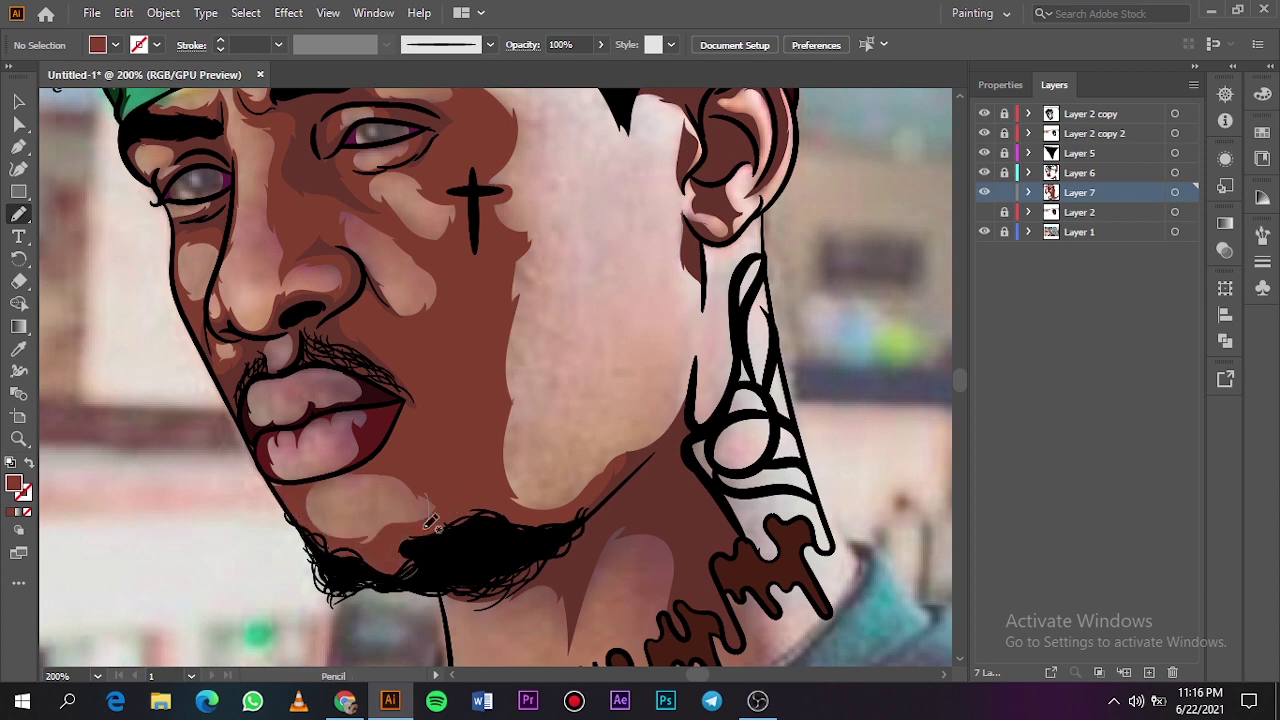
pyautogui.hotkey('ctrl', '0')
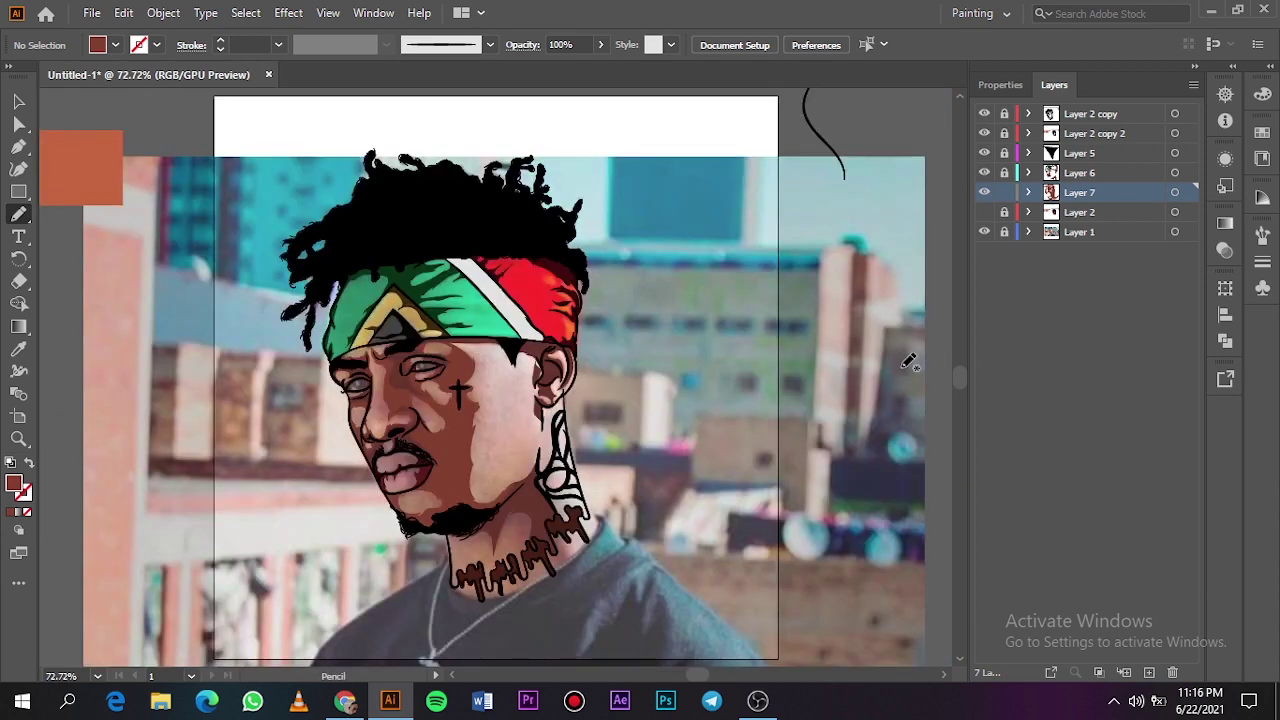
pyautogui.click(982, 214)
pyautogui.click(983, 231)
pyautogui.click(983, 231)
# Step: Draw reddish-brown Pencil shadows along the forehead below the headband, the sideburn and the face edge in front of the ear
pyautogui.scroll(1, 535, 382)
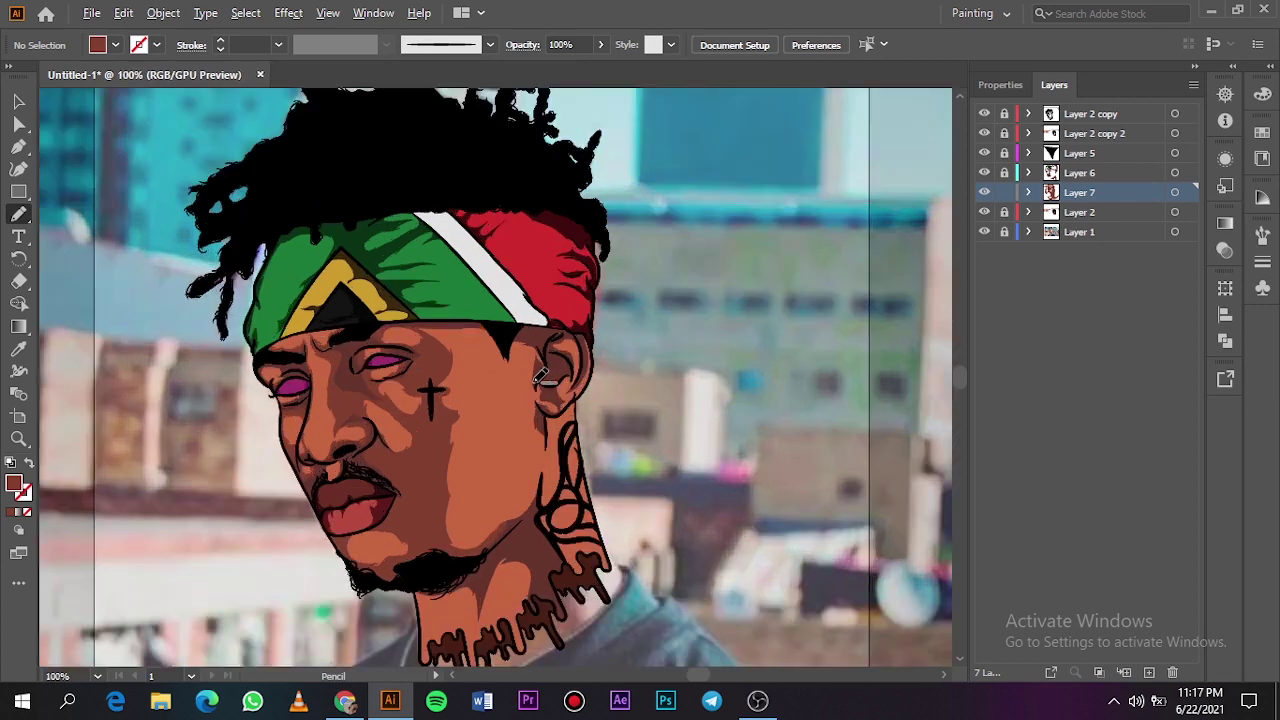
pyautogui.scroll(-1, 536, 382)
pyautogui.scroll(3, 538, 382)
pyautogui.click(984, 212)
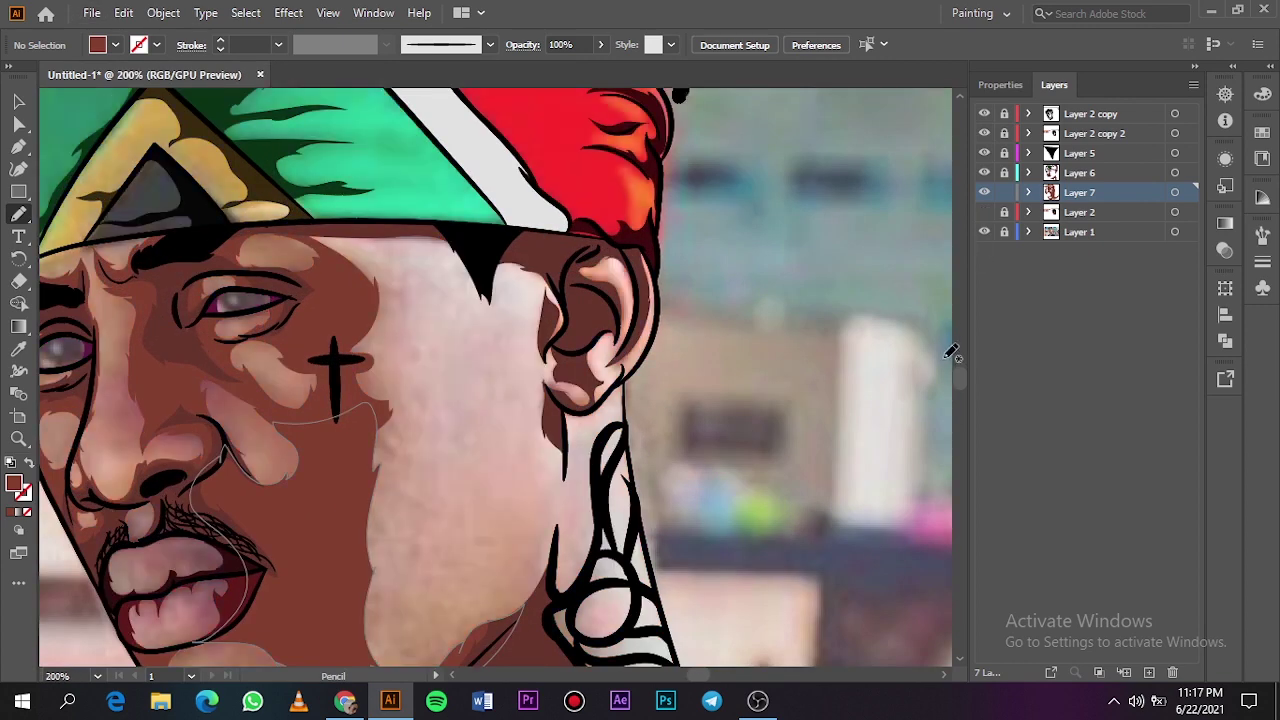
pyautogui.moveTo(958, 374); pyautogui.dragTo(966, 393)
pyautogui.scroll(3, 967, 392)
pyautogui.moveTo(364, 200); pyautogui.dragTo(402, 176)
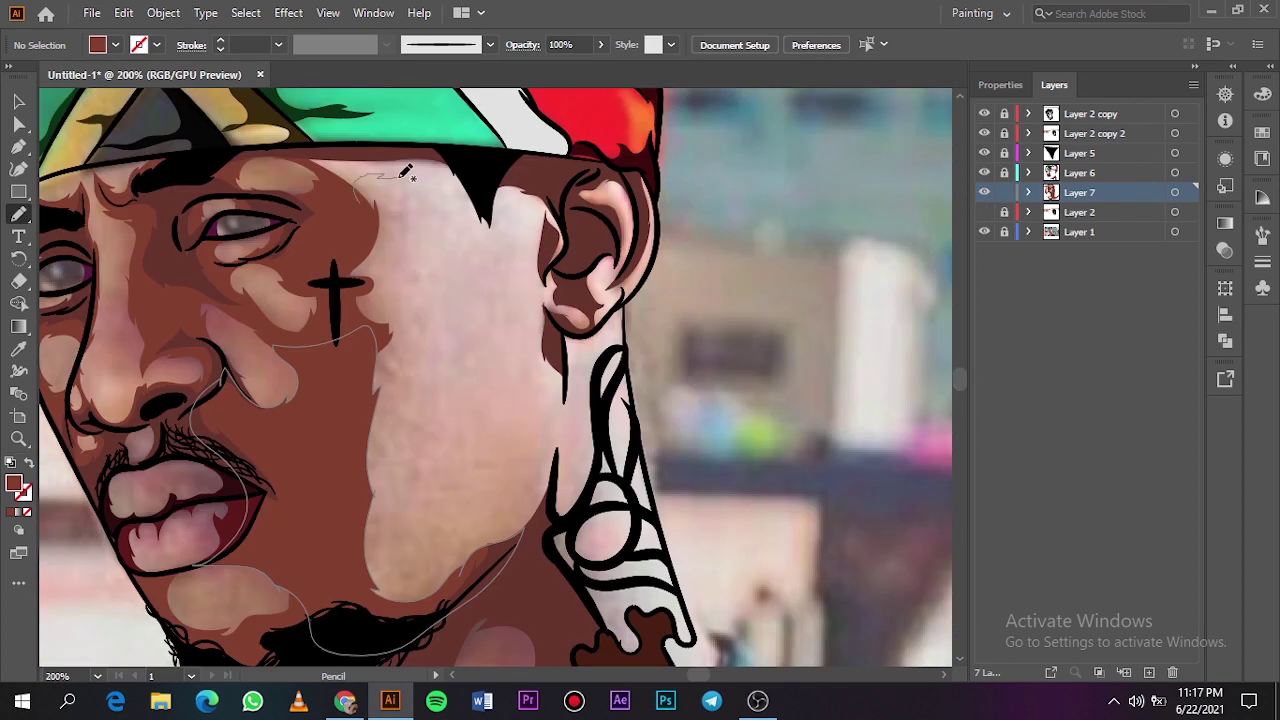
pyautogui.moveTo(543, 204)
pyautogui.mouseDown()
pyautogui.moveTo(534, 284)
pyautogui.moveTo(553, 442)
pyautogui.mouseUp()
pyautogui.moveTo(503, 532)
pyautogui.mouseDown()
pyautogui.moveTo(538, 516)
pyautogui.moveTo(573, 338)
pyautogui.moveTo(593, 328)
pyautogui.moveTo(520, 163)
pyautogui.moveTo(338, 156)
pyautogui.moveTo(360, 205)
pyautogui.mouseUp()
pyautogui.click(984, 212)
pyautogui.click(984, 212)
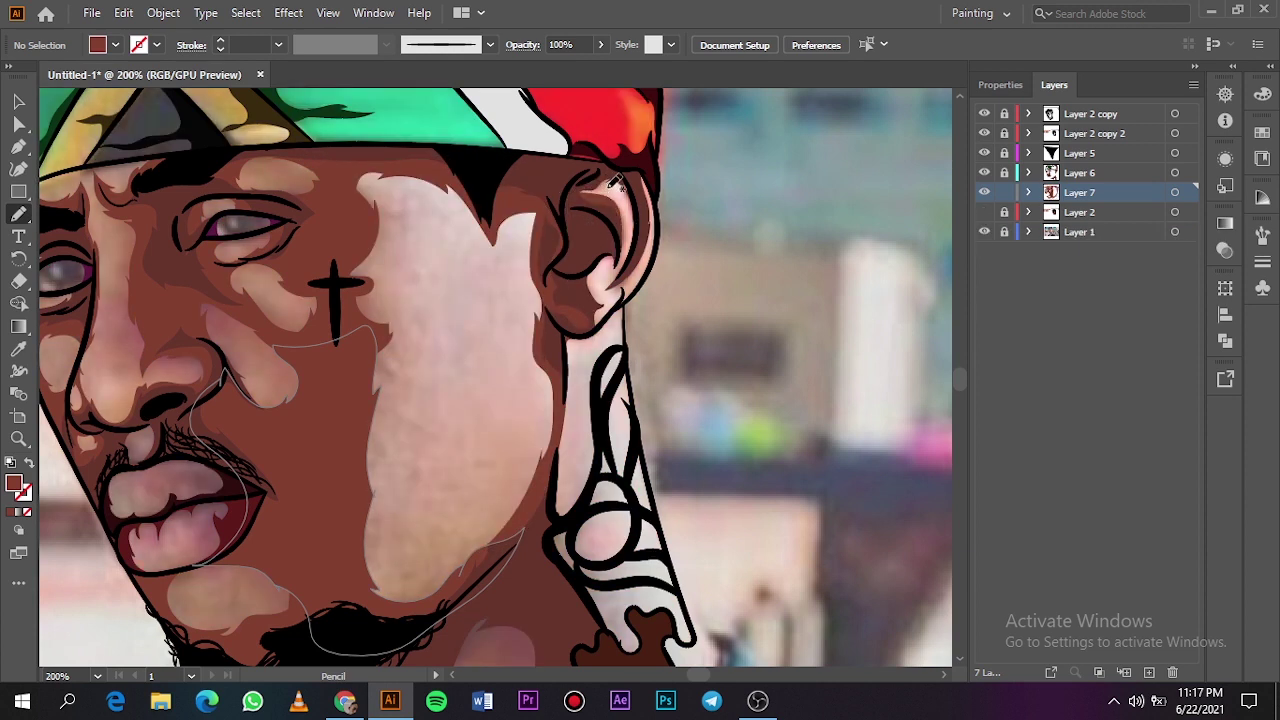
# Step: Shade the inner and outer rim of the ear with reddish-brown Pencil shapes, and preview them over the base colours
pyautogui.scroll(1, 616, 280)
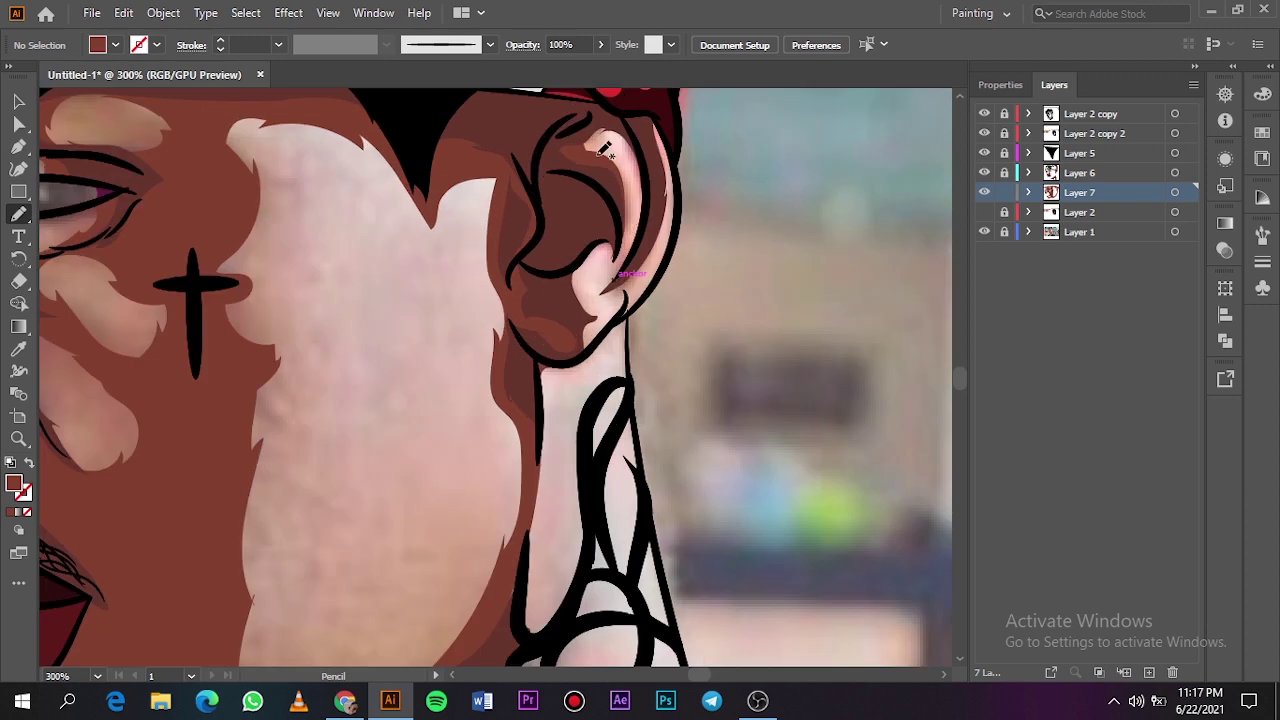
pyautogui.moveTo(600, 152)
pyautogui.mouseDown()
pyautogui.moveTo(638, 205)
pyautogui.moveTo(598, 337)
pyautogui.moveTo(673, 220)
pyautogui.moveTo(671, 149)
pyautogui.moveTo(620, 115)
pyautogui.mouseUp()
pyautogui.hotkey('ctrl', '0')
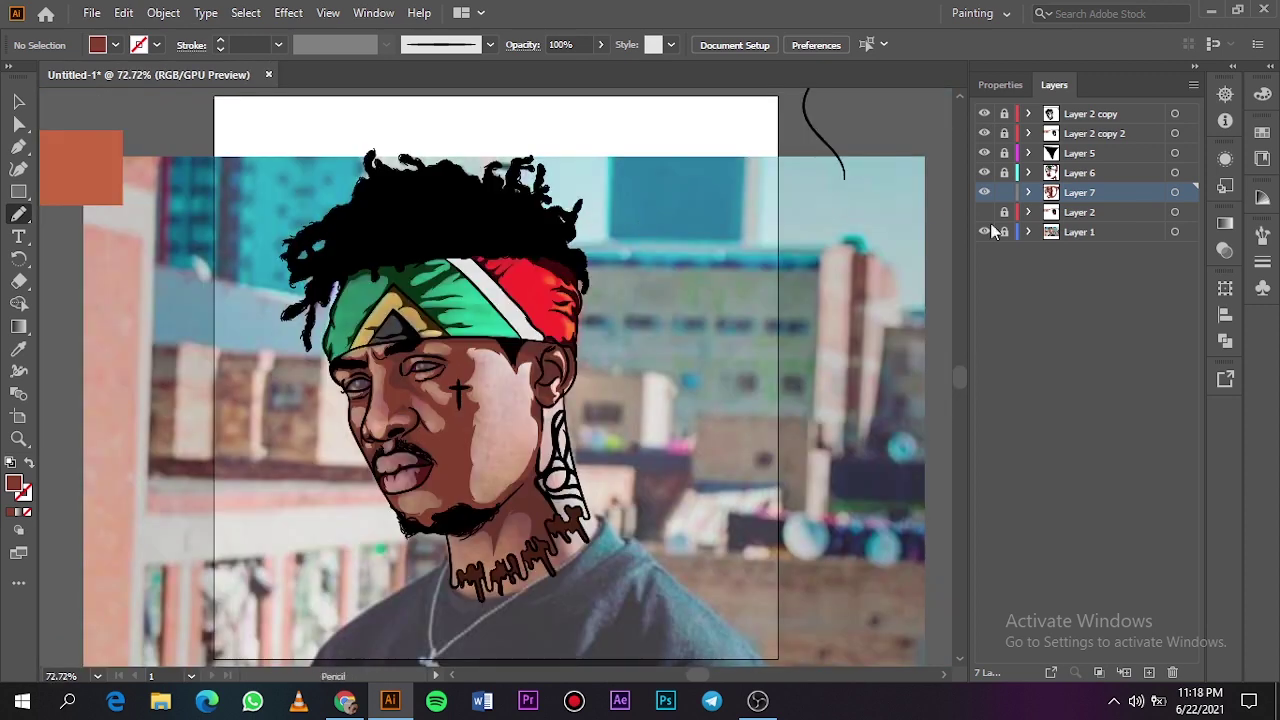
pyautogui.click(984, 232)
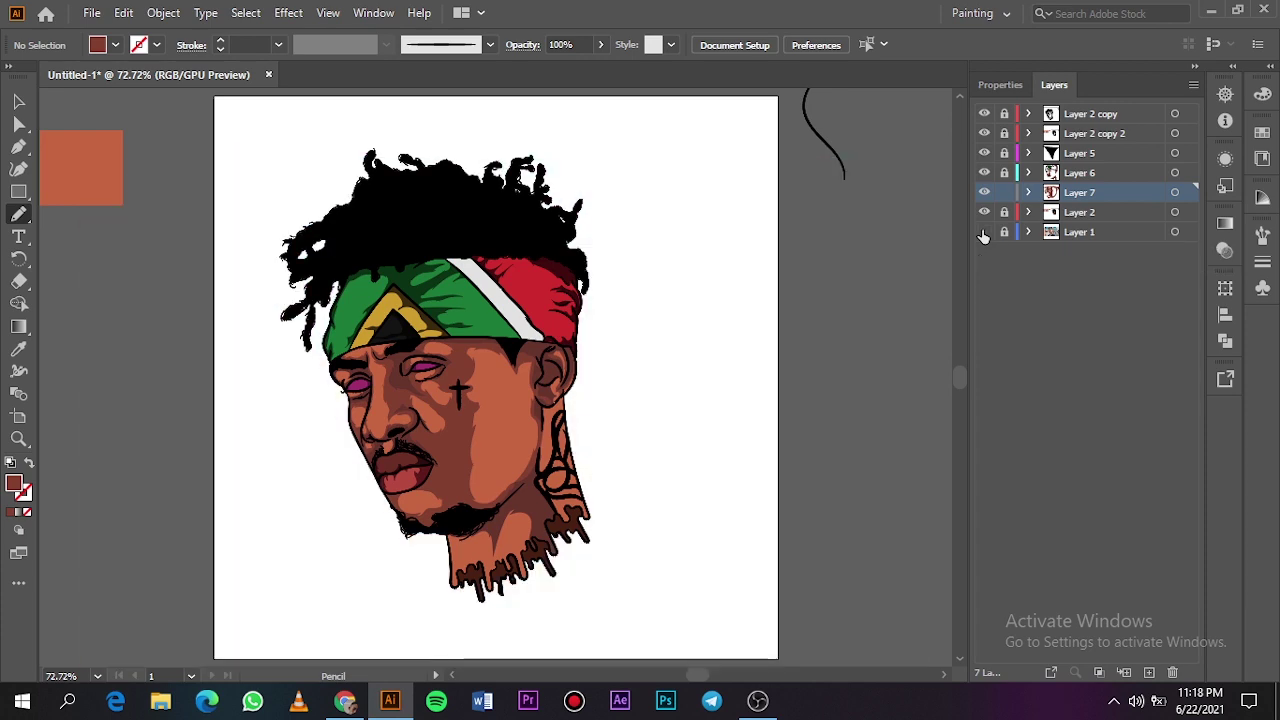
pyautogui.click(984, 232)
pyautogui.click(984, 212)
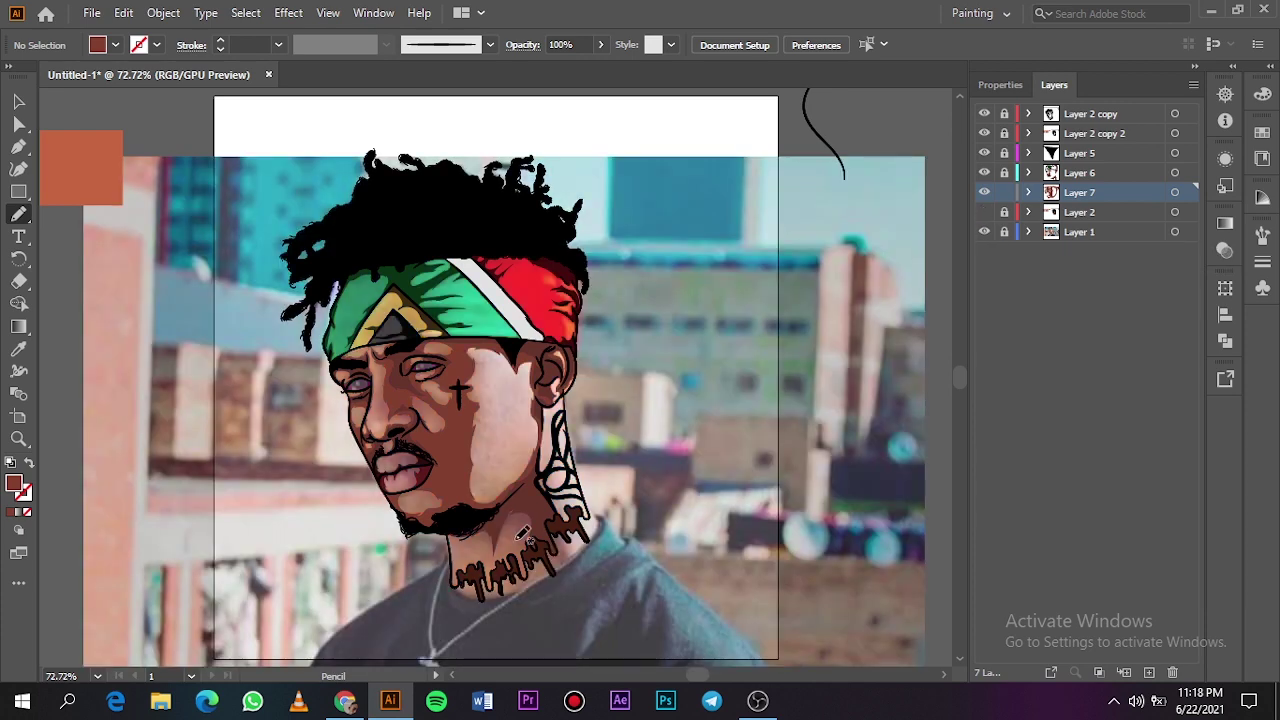
# Step: Draw reddish-brown Pencil shadows on the neck below the beard and above the drips, show Layer 2, and hide the photo layer
pyautogui.scroll(3, 537, 540)
pyautogui.hscroll(-2, 537, 540)
pyautogui.scroll(-1, 537, 540)
pyautogui.scroll(2, 537, 540)
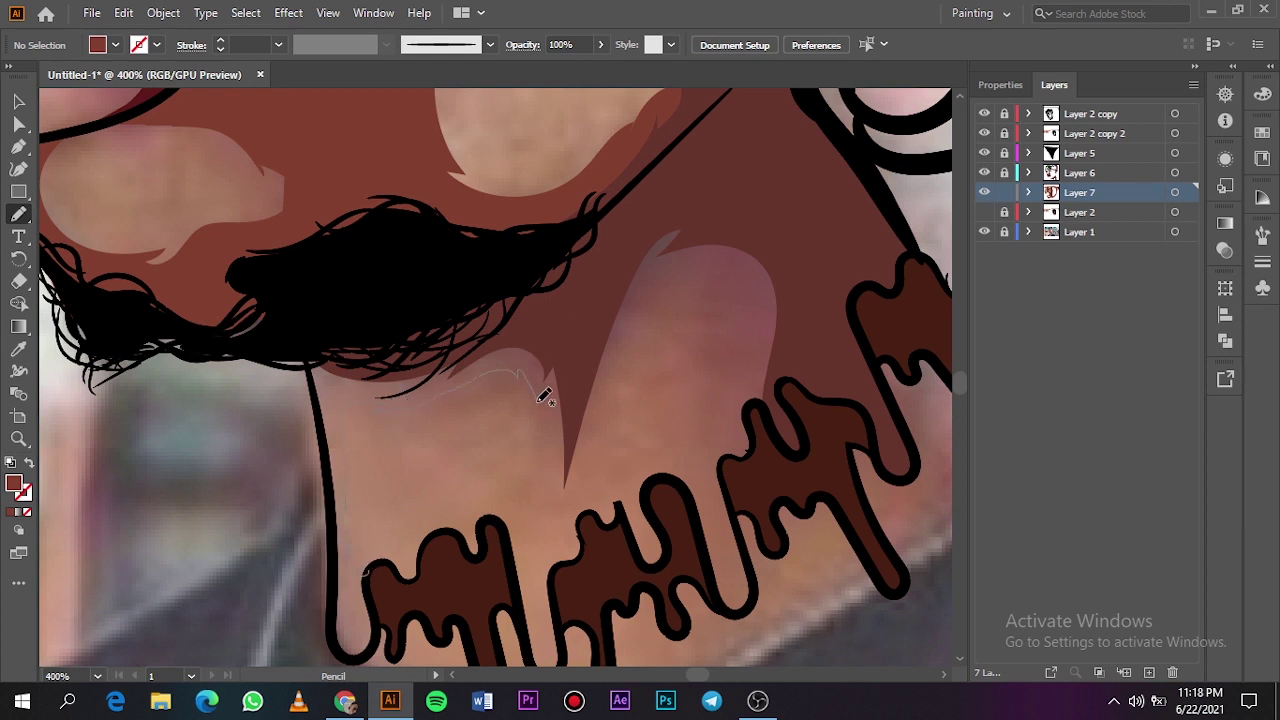
pyautogui.moveTo(560, 548)
pyautogui.mouseDown()
pyautogui.moveTo(604, 552)
pyautogui.moveTo(614, 502)
pyautogui.mouseUp()
pyautogui.moveTo(718, 314); pyautogui.dragTo(716, 424)
pyautogui.moveTo(737, 563)
pyautogui.mouseDown()
pyautogui.moveTo(710, 580)
pyautogui.moveTo(740, 612)
pyautogui.moveTo(757, 595)
pyautogui.moveTo(740, 537)
pyautogui.moveTo(821, 336)
pyautogui.moveTo(663, 207)
pyautogui.moveTo(510, 226)
pyautogui.moveTo(351, 301)
pyautogui.moveTo(309, 358)
pyautogui.moveTo(332, 641)
pyautogui.moveTo(372, 653)
pyautogui.moveTo(372, 566)
pyautogui.mouseUp()
pyautogui.hotkey('ctrl', '0')
pyautogui.click(984, 212)
pyautogui.click(984, 231)
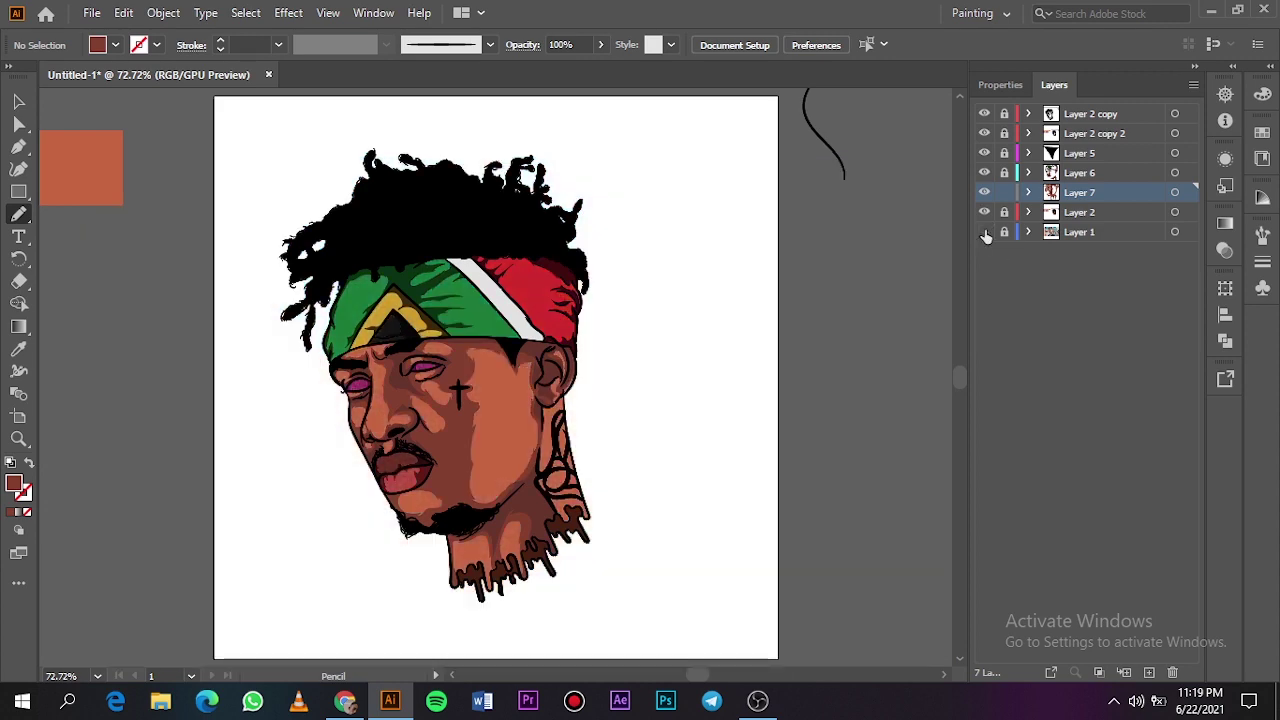
# Step: Draw a reddish-brown Pencil shadow over the tattooed side of the neck below the ear, and preview it with the photo hidden
pyautogui.click(984, 232)
pyautogui.scroll(1, 563, 473)
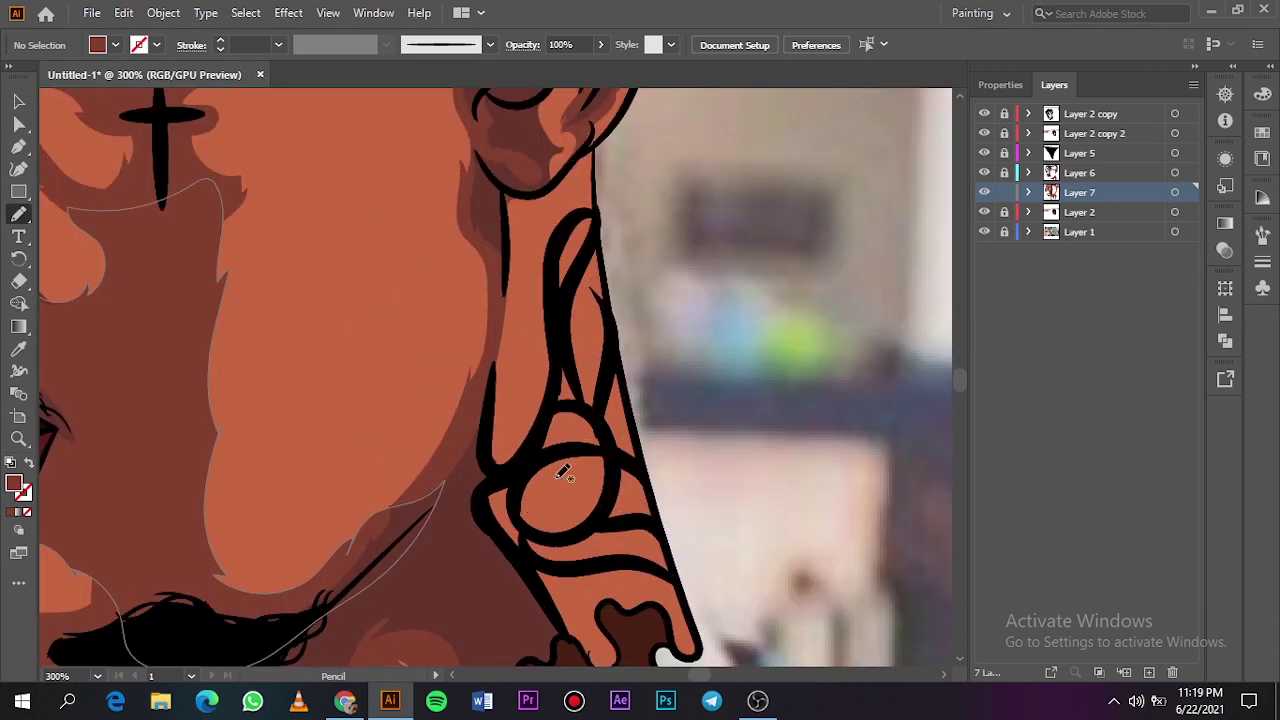
pyautogui.moveTo(517, 296)
pyautogui.mouseDown()
pyautogui.moveTo(510, 262)
pyautogui.moveTo(548, 225)
pyautogui.moveTo(598, 330)
pyautogui.moveTo(618, 480)
pyautogui.moveTo(577, 574)
pyautogui.moveTo(537, 571)
pyautogui.moveTo(564, 656)
pyautogui.moveTo(634, 636)
pyautogui.moveTo(651, 580)
pyautogui.moveTo(592, 150)
pyautogui.moveTo(500, 190)
pyautogui.moveTo(500, 290)
pyautogui.mouseUp()
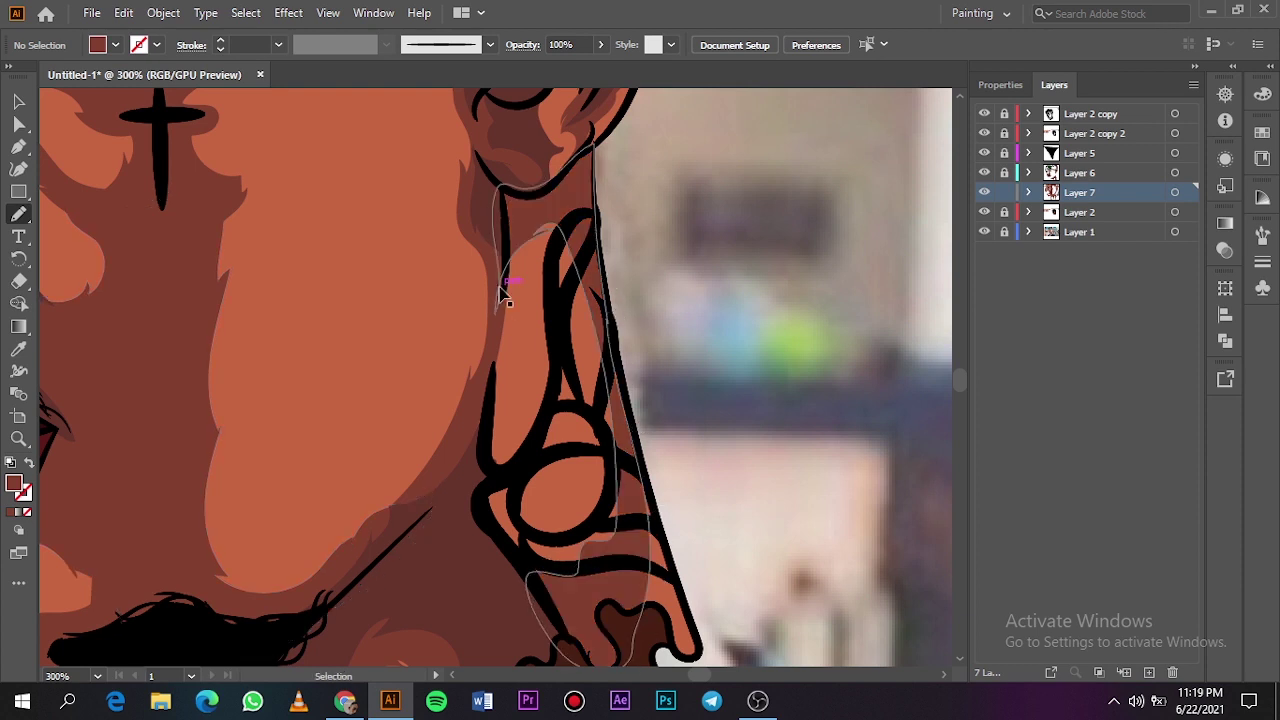
pyautogui.hotkey('ctrl', '0')
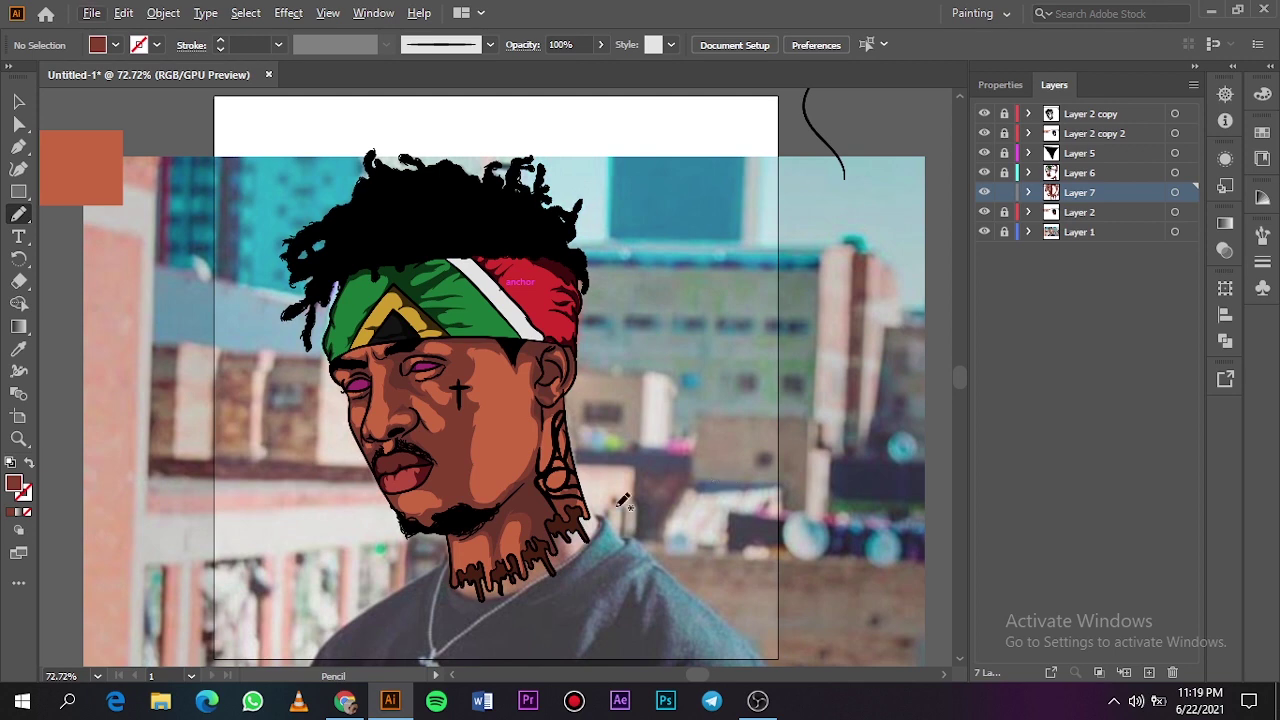
pyautogui.scroll(5, 622, 500)
pyautogui.moveTo(362, 338)
pyautogui.mouseDown()
pyautogui.moveTo(287, 442)
pyautogui.moveTo(424, 543)
pyautogui.moveTo(452, 497)
pyautogui.moveTo(380, 304)
pyautogui.moveTo(362, 338)
pyautogui.mouseUp()
pyautogui.hotkey('ctrl', '0')
pyautogui.click(984, 212)
pyautogui.click(984, 212)
pyautogui.click(984, 232)
pyautogui.click(985, 233)
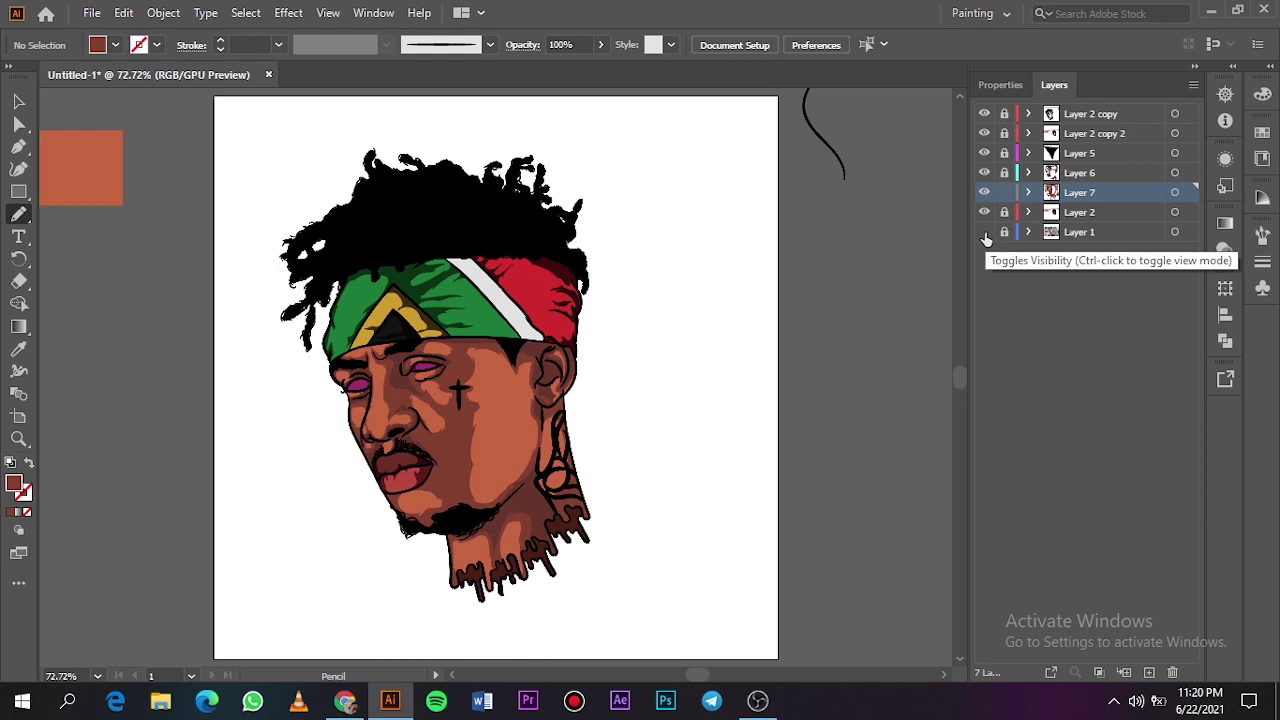
# Step: Sample the headband's base green, darken it as the Pencil fill, and try it with a test shape that is undone
pyautogui.click(984, 231)
pyautogui.click(984, 212)
pyautogui.scroll(4, 472, 320)
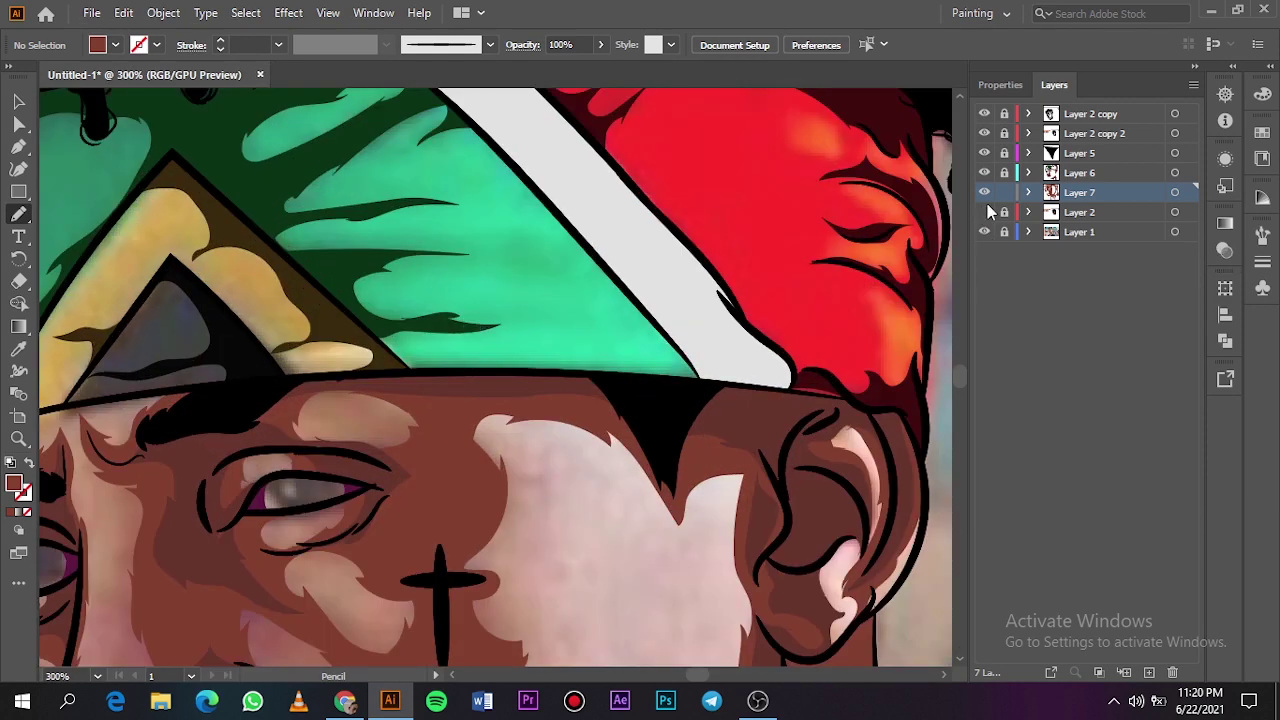
pyautogui.click(984, 212)
pyautogui.press('i')
pyautogui.click(529, 291)
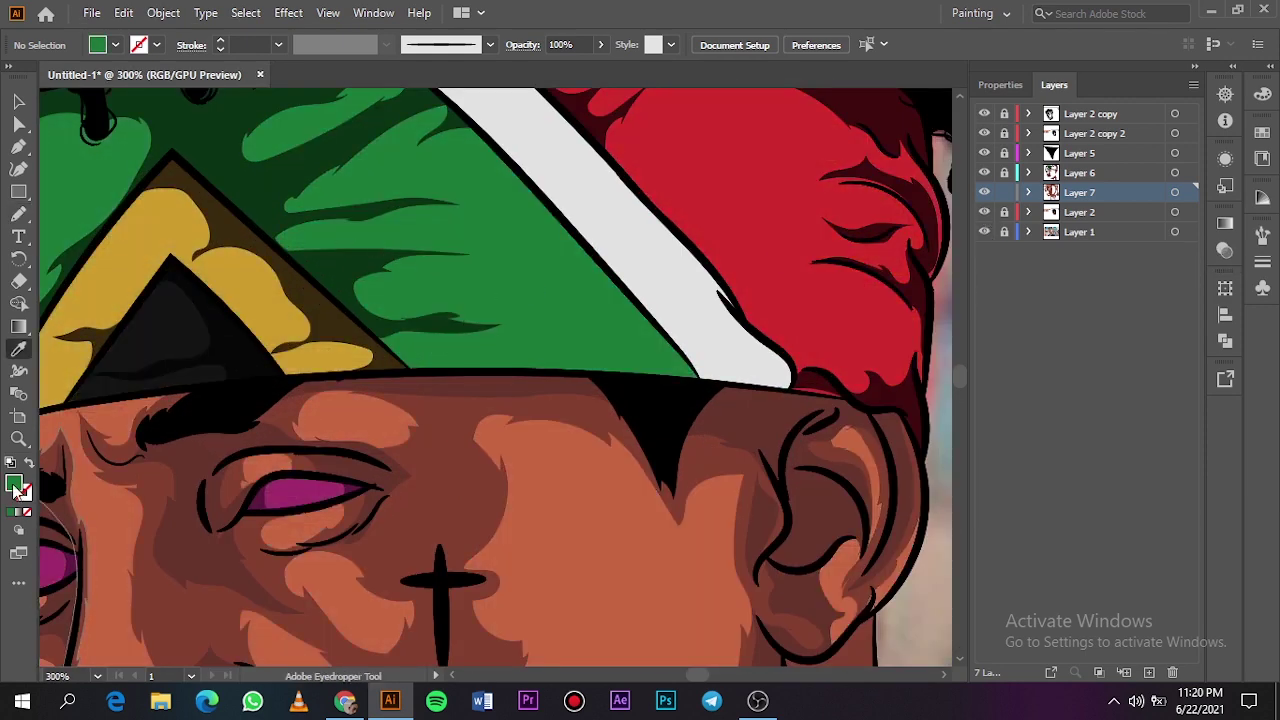
pyautogui.doubleClick(18, 488)
pyautogui.click(913, 257)
pyautogui.click(1166, 106)
pyautogui.press('n')
pyautogui.moveTo(465, 329); pyautogui.dragTo(490, 280)
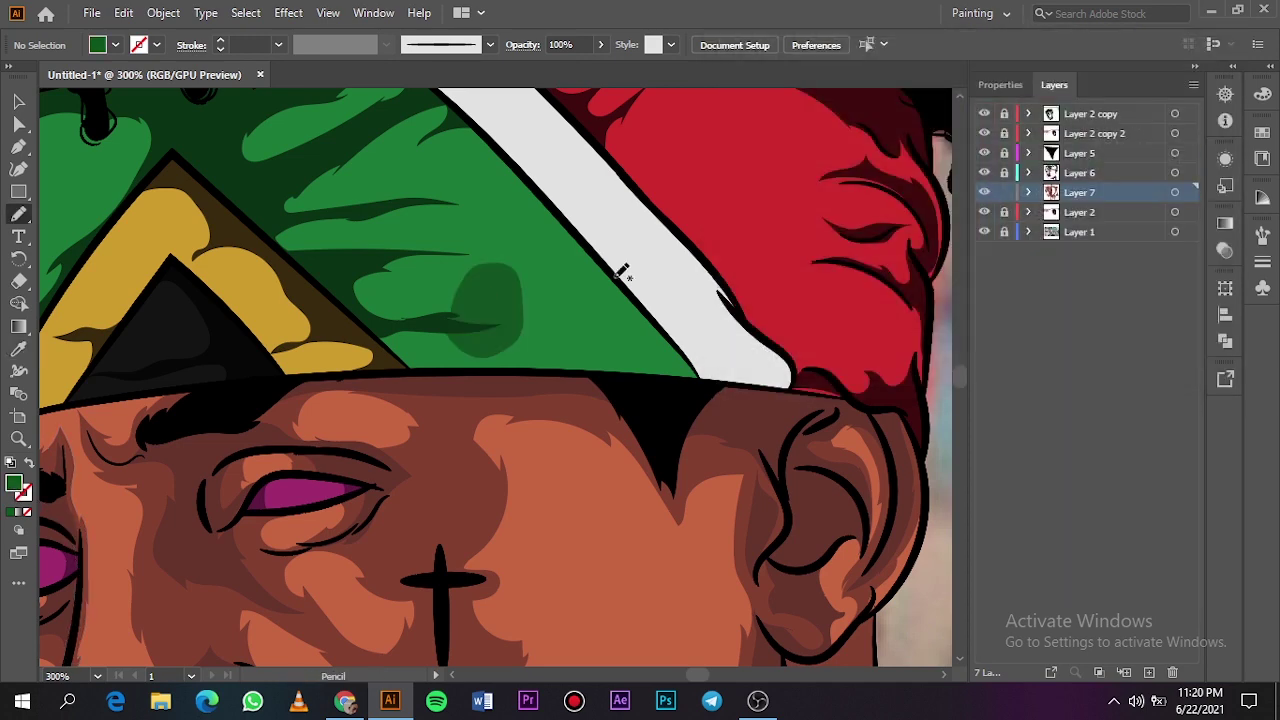
pyautogui.hotkey('ctrl', 'z')
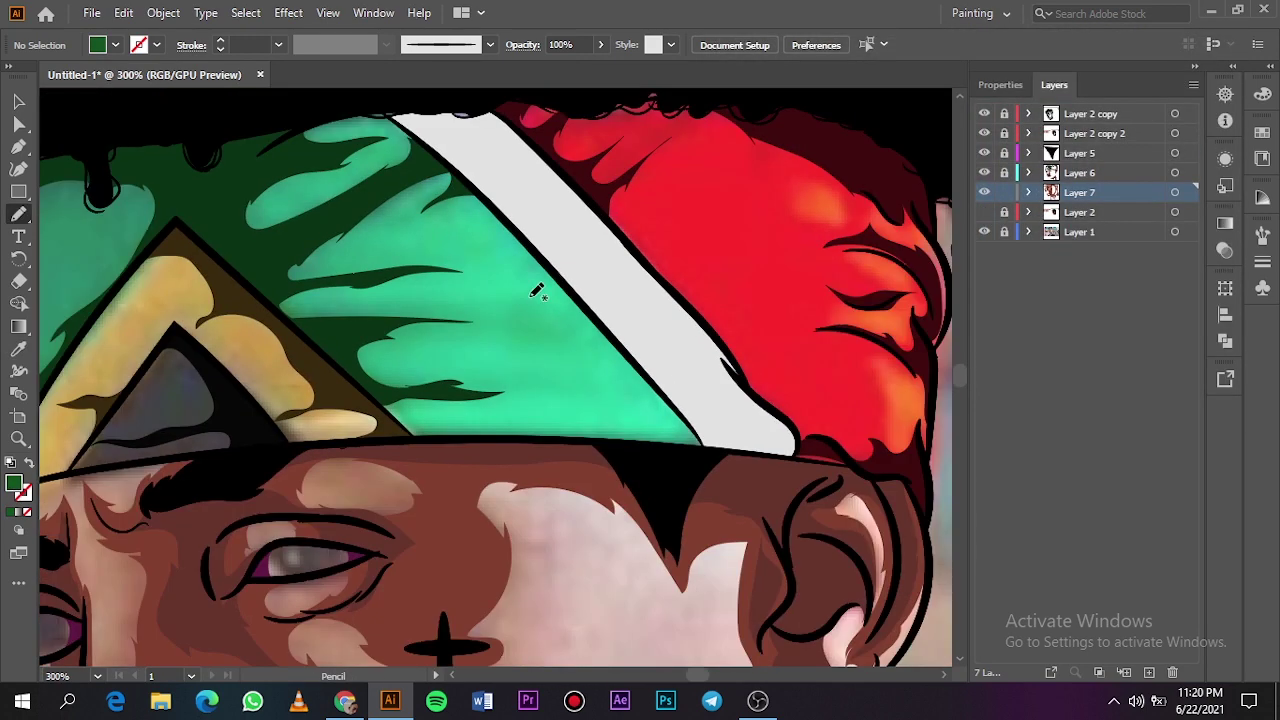
# Step: Draw a dark green Pencil shadow around the lowest folds between the yellow chevron and the white stripe, and preview it over the base colours
pyautogui.moveTo(640, 422); pyautogui.dragTo(495, 422)
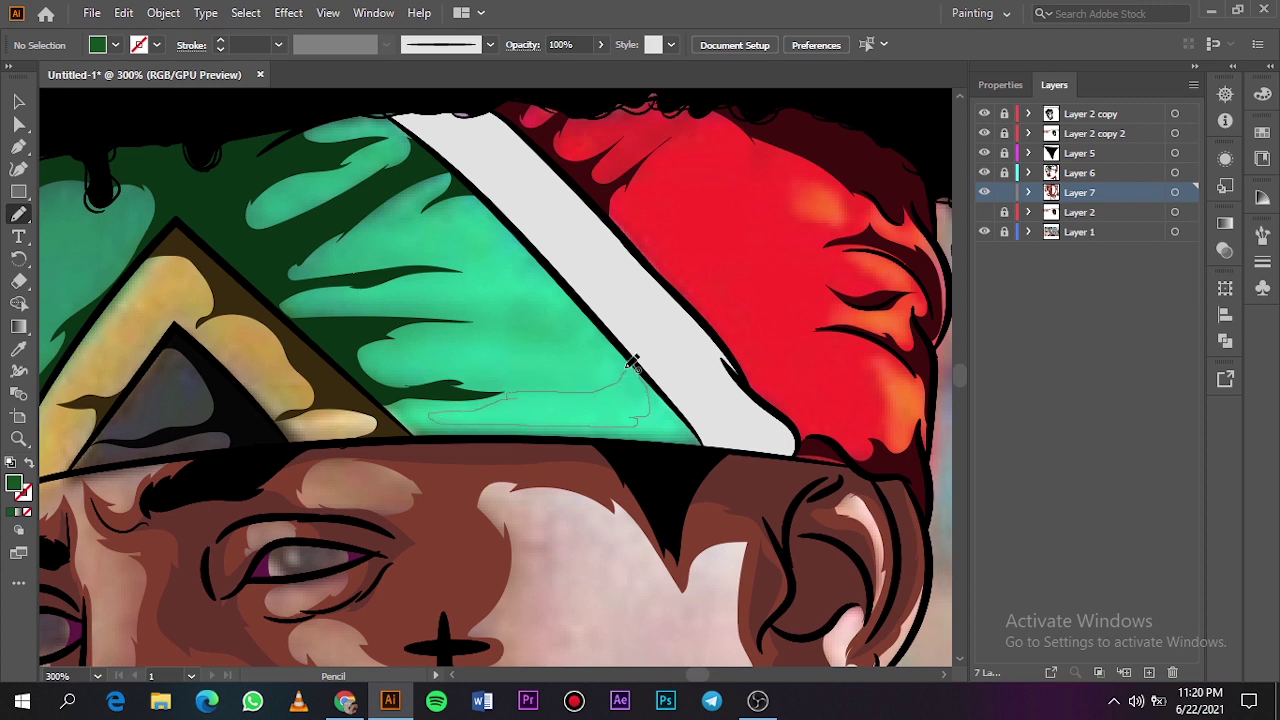
pyautogui.moveTo(603, 358)
pyautogui.mouseDown()
pyautogui.moveTo(422, 373)
pyautogui.moveTo(394, 347)
pyautogui.moveTo(424, 333)
pyautogui.moveTo(416, 320)
pyautogui.moveTo(356, 363)
pyautogui.moveTo(424, 441)
pyautogui.moveTo(716, 446)
pyautogui.mouseUp()
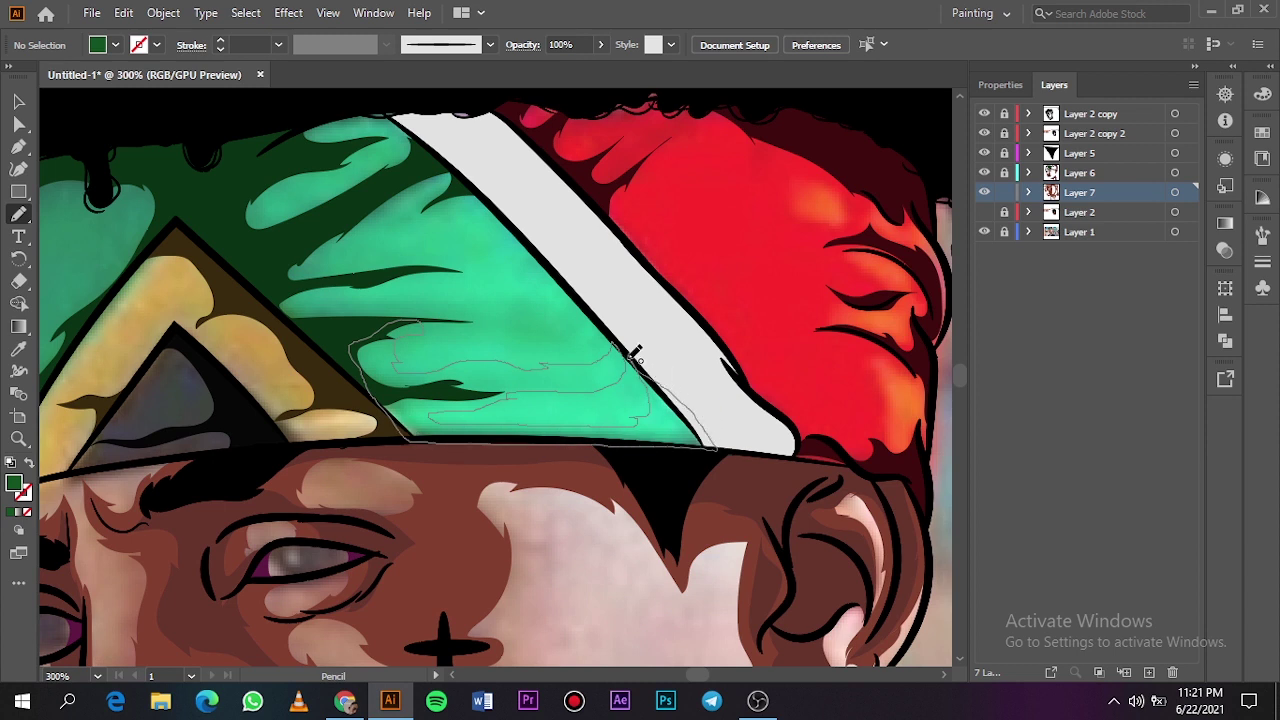
pyautogui.moveTo(636, 352); pyautogui.dragTo(634, 350)
pyautogui.click(984, 212)
pyautogui.click(984, 212)
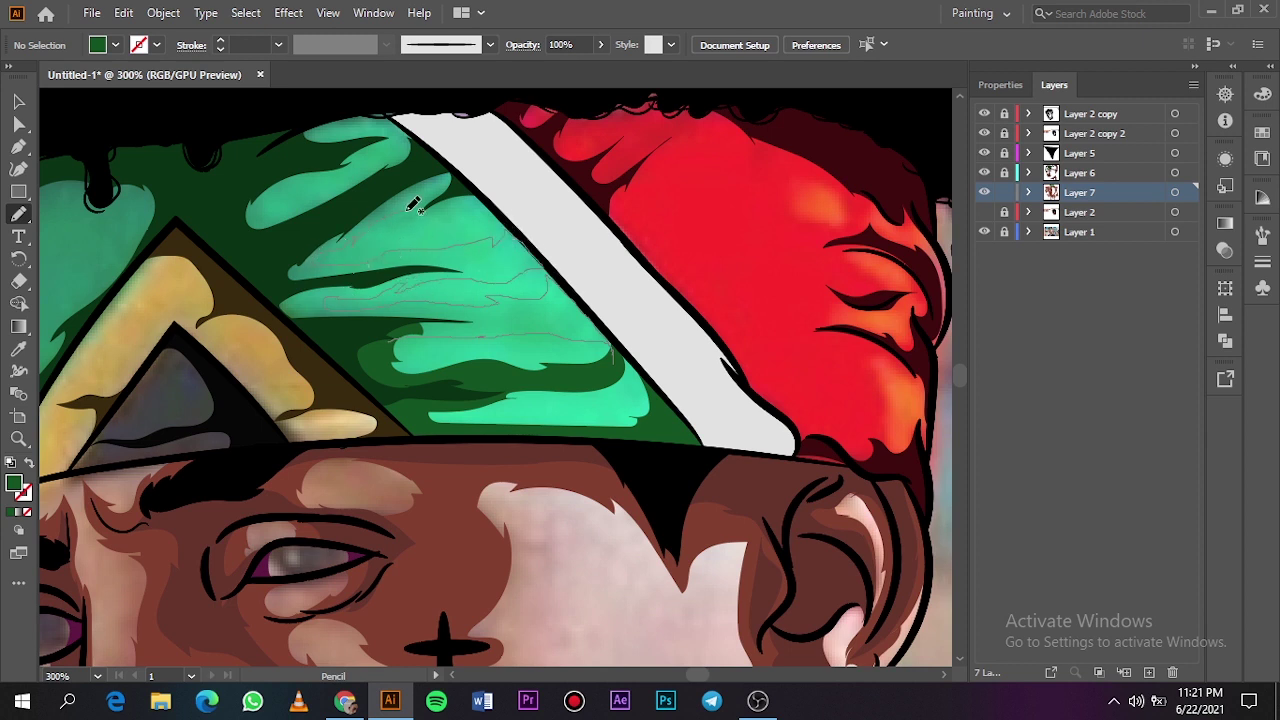
# Step: Draw dark green Pencil shadows around the middle and upper folds beside the white stripe, and compare the headband with the photo hidden
pyautogui.moveTo(473, 177)
pyautogui.mouseDown()
pyautogui.moveTo(413, 172)
pyautogui.moveTo(253, 273)
pyautogui.moveTo(306, 349)
pyautogui.moveTo(394, 338)
pyautogui.mouseUp()
pyautogui.moveTo(600, 311)
pyautogui.mouseDown()
pyautogui.moveTo(527, 260)
pyautogui.moveTo(617, 355)
pyautogui.moveTo(551, 266)
pyautogui.mouseUp()
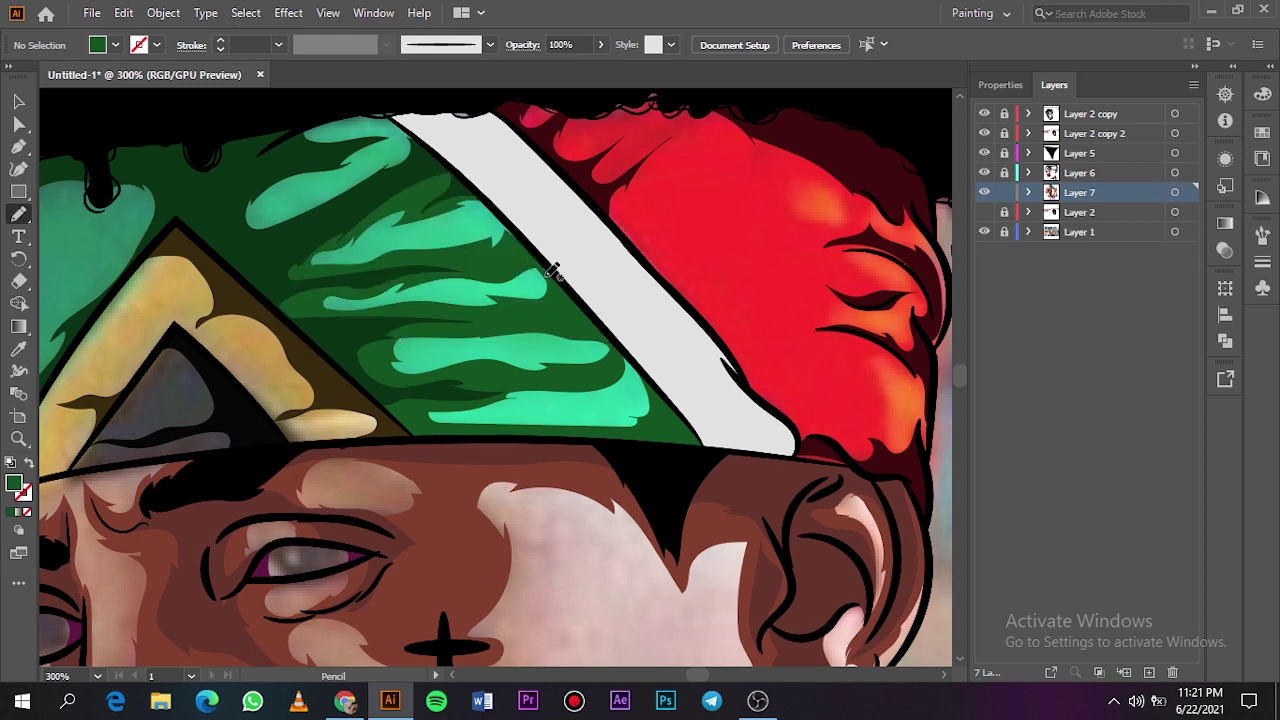
pyautogui.hotkey('ctrl', '0')
pyautogui.click(984, 232)
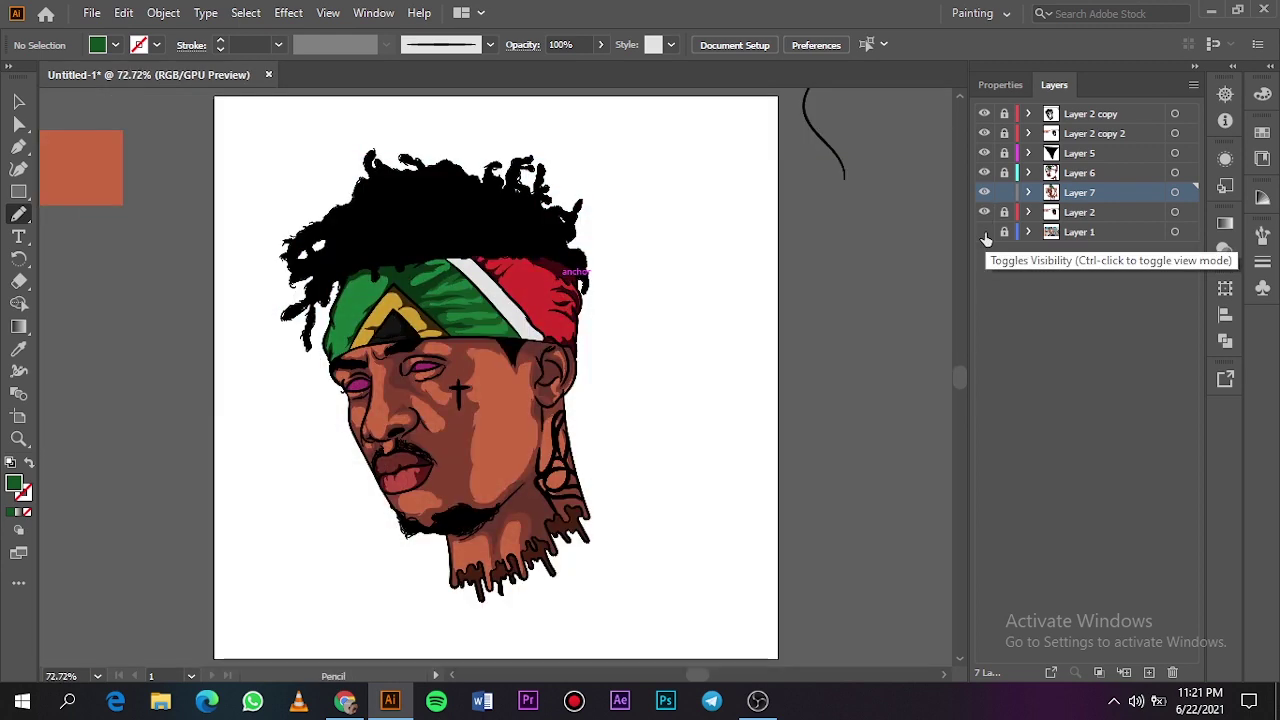
pyautogui.click(984, 232)
# Step: Hide Layer 2 and draw a dark green Pencil shadow on the top headband fold just below the hair
pyautogui.click(984, 212)
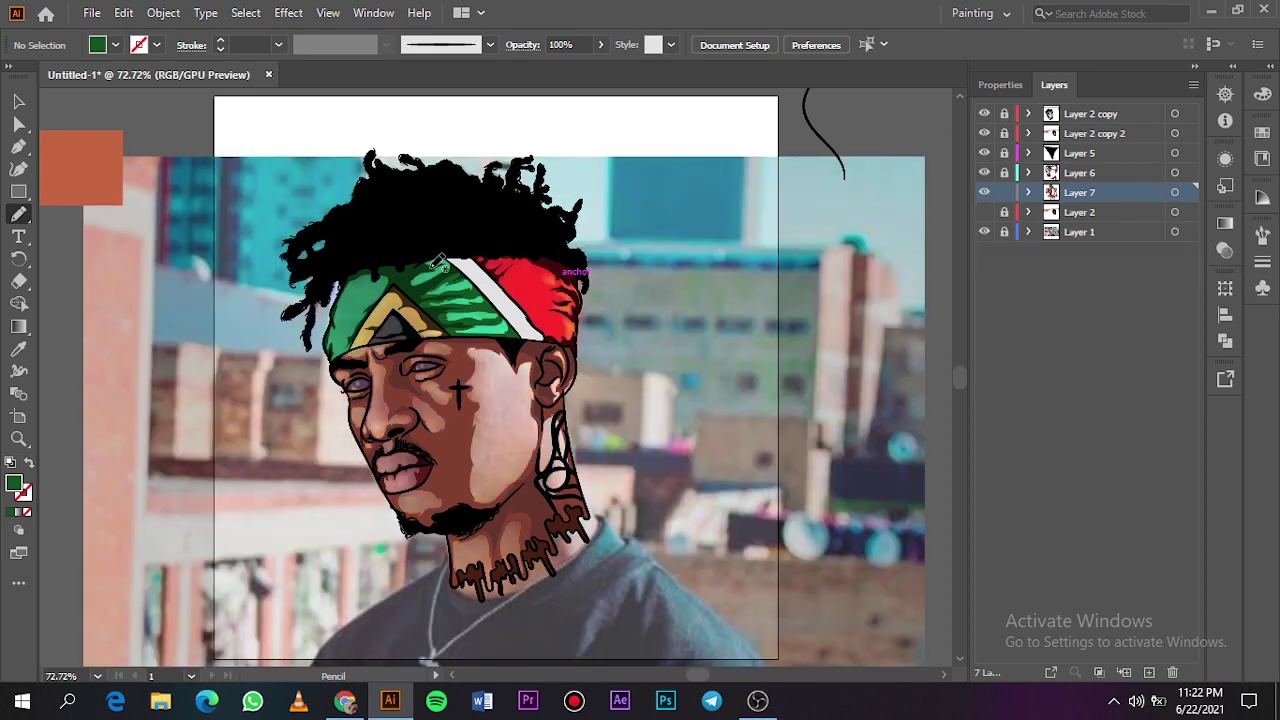
pyautogui.scroll(2, 437, 262)
pyautogui.scroll(5, 437, 262)
pyautogui.moveTo(429, 257); pyautogui.dragTo(511, 224)
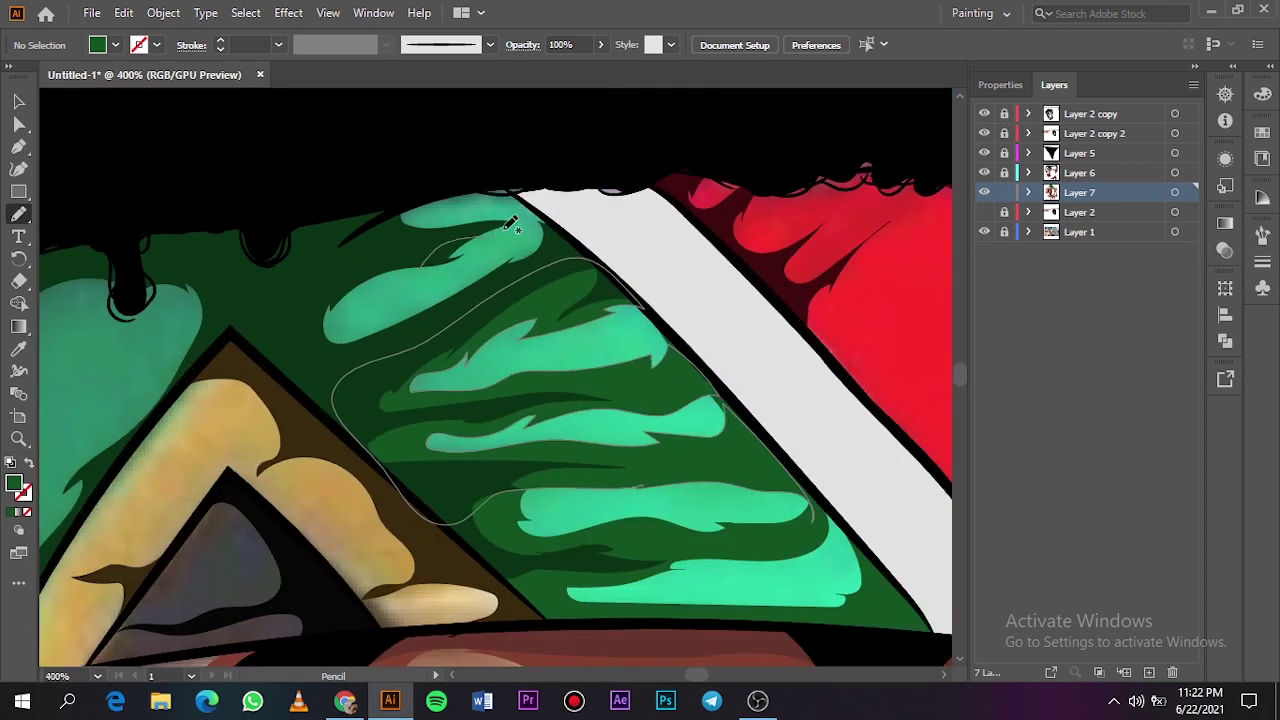
pyautogui.moveTo(428, 262)
pyautogui.mouseDown()
pyautogui.moveTo(353, 273)
pyautogui.moveTo(410, 378)
pyautogui.moveTo(577, 272)
pyautogui.moveTo(575, 245)
pyautogui.moveTo(520, 181)
pyautogui.moveTo(385, 212)
pyautogui.moveTo(434, 251)
pyautogui.mouseUp()
pyautogui.hotkey('ctrl', '0')
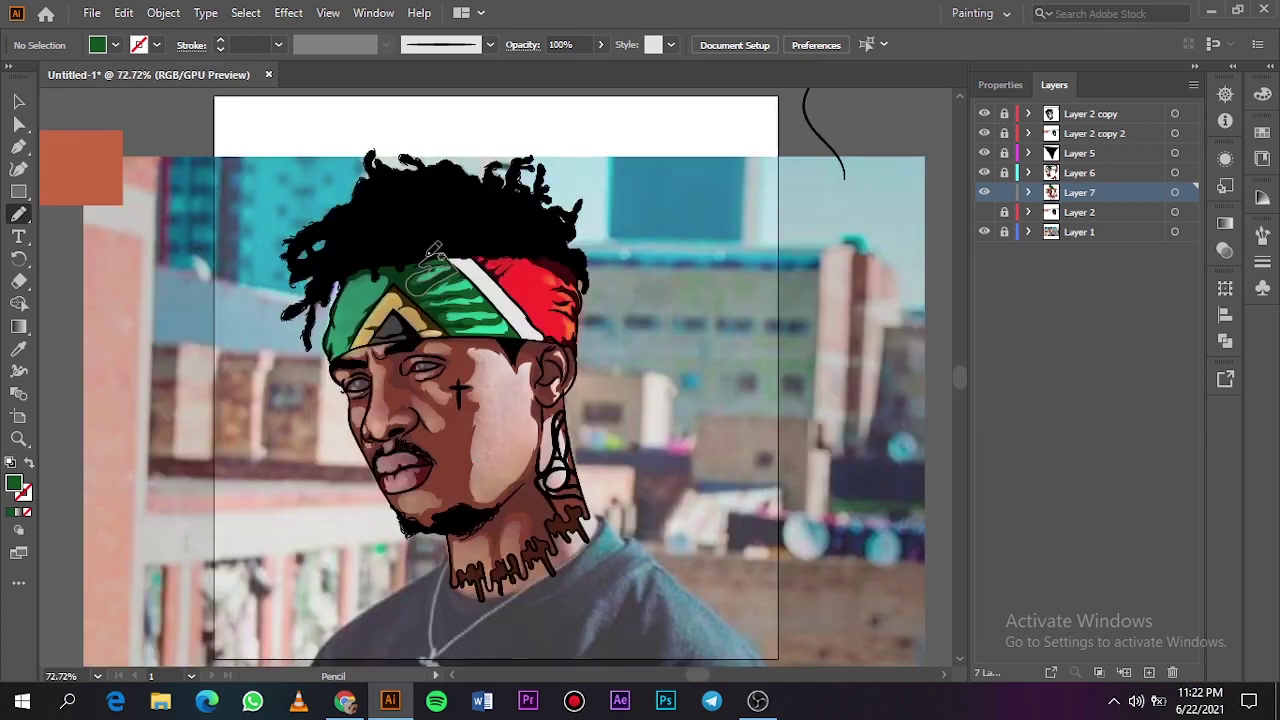
# Step: Draw dark green Pencil shadows around the edges of the green panel on the outer side of the yellow chevron
pyautogui.scroll(6, 340, 319)
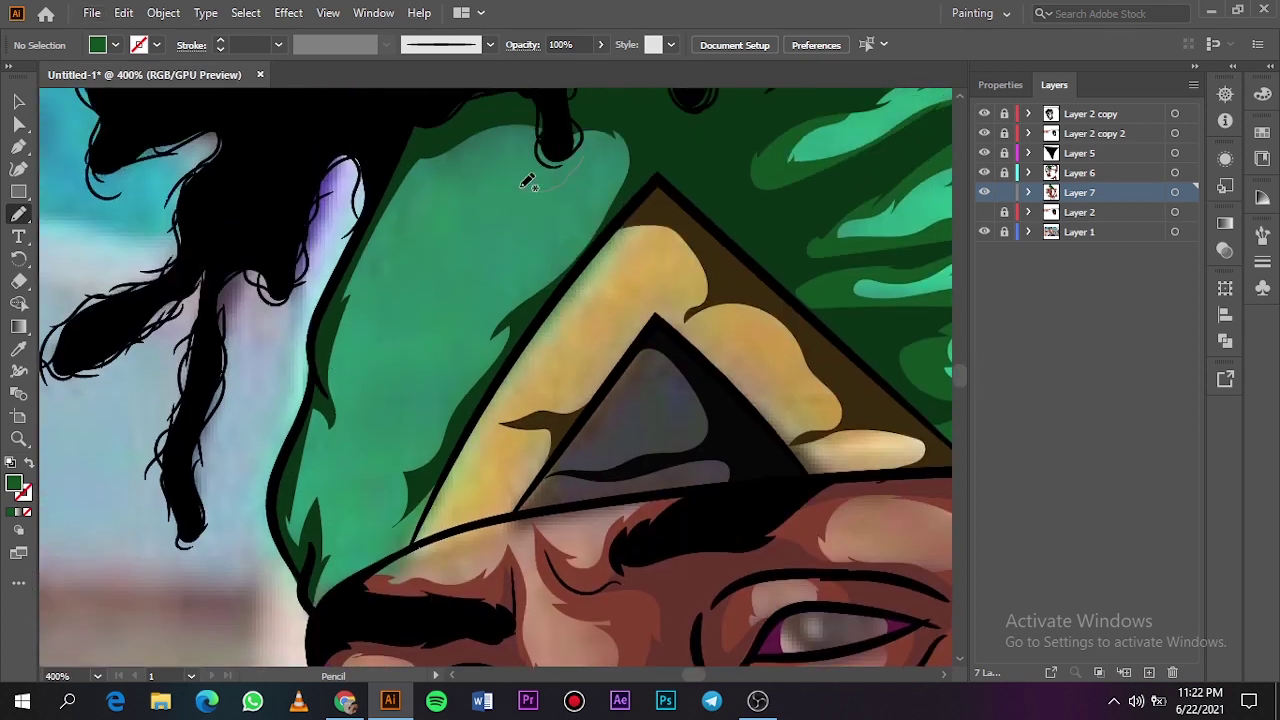
pyautogui.moveTo(491, 148); pyautogui.dragTo(423, 198)
pyautogui.moveTo(410, 420)
pyautogui.mouseDown()
pyautogui.moveTo(466, 408)
pyautogui.moveTo(369, 450)
pyautogui.mouseUp()
pyautogui.moveTo(359, 540)
pyautogui.mouseDown()
pyautogui.moveTo(430, 484)
pyautogui.moveTo(384, 561)
pyautogui.moveTo(322, 610)
pyautogui.moveTo(284, 543)
pyautogui.moveTo(285, 482)
pyautogui.moveTo(351, 268)
pyautogui.moveTo(410, 152)
pyautogui.moveTo(631, 116)
pyautogui.moveTo(618, 196)
pyautogui.mouseUp()
pyautogui.moveTo(585, 155); pyautogui.dragTo(602, 199)
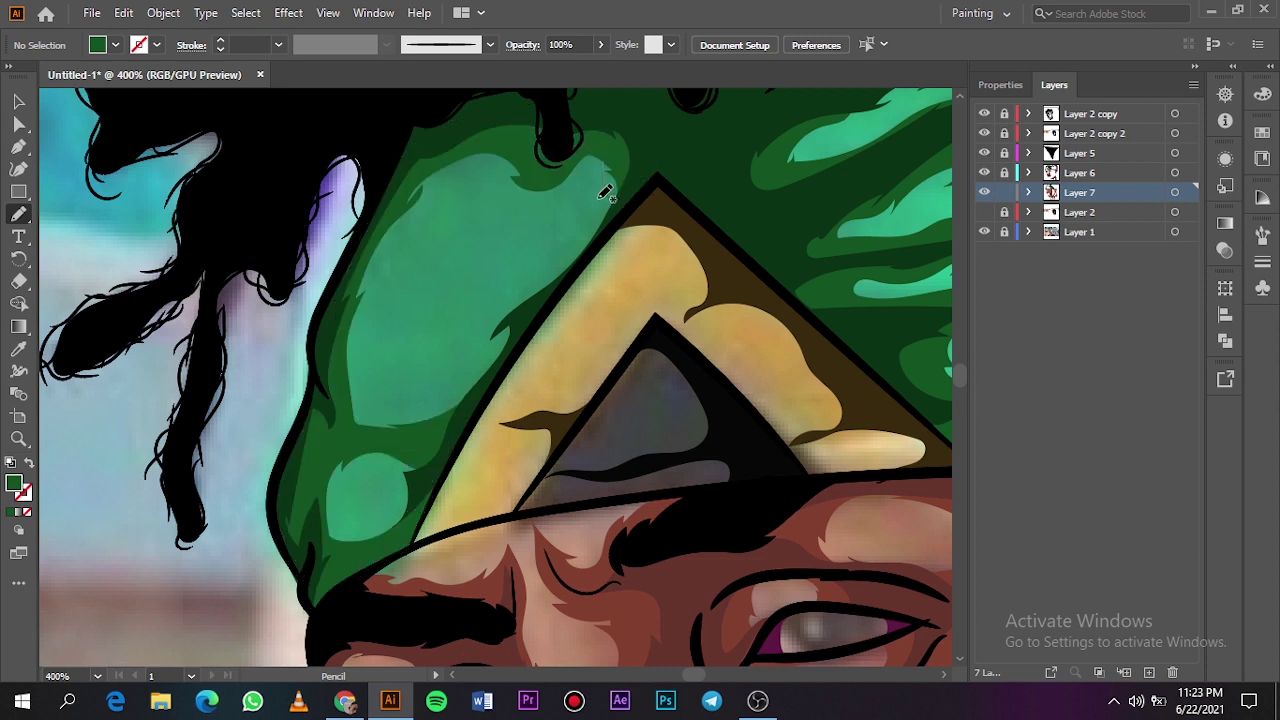
# Step: Add dark green Pencil fold shadows across the middle of the outer green panel, and preview the artwork with the photo hidden
pyautogui.moveTo(422, 188); pyautogui.dragTo(363, 269)
pyautogui.moveTo(605, 240); pyautogui.dragTo(608, 232)
pyautogui.moveTo(510, 322); pyautogui.dragTo(424, 330)
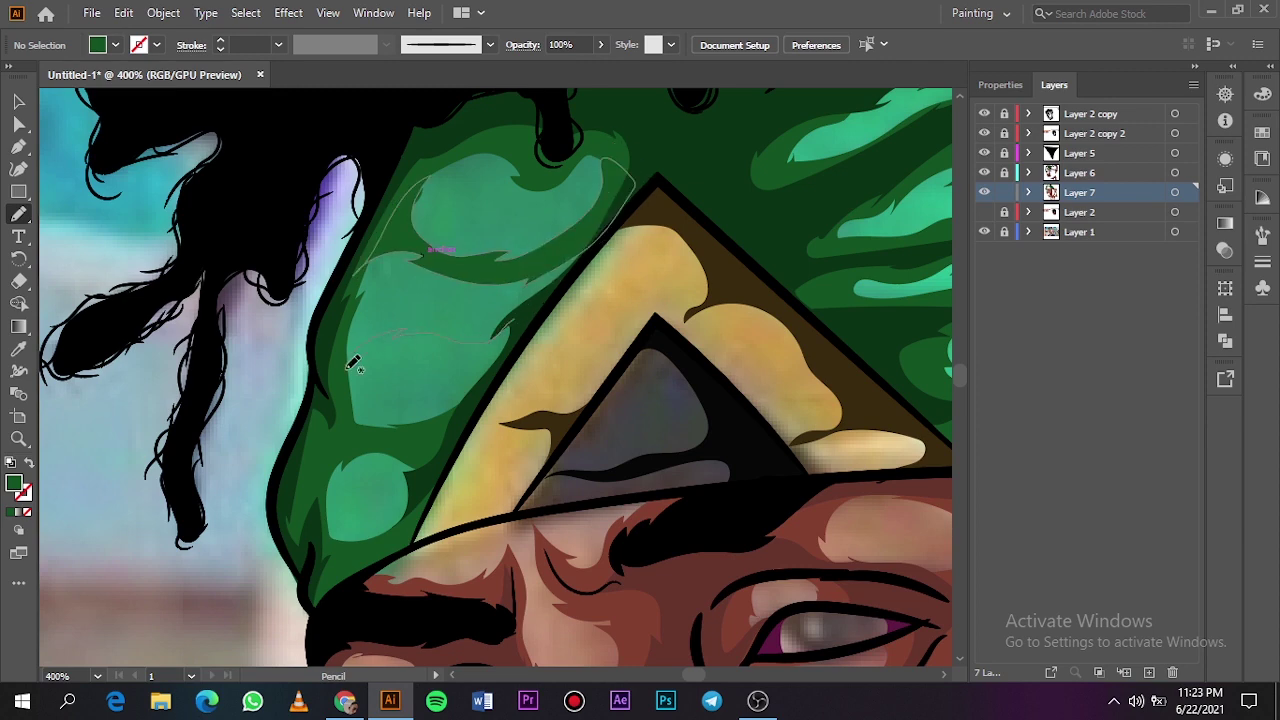
pyautogui.moveTo(348, 369); pyautogui.dragTo(377, 311)
pyautogui.moveTo(484, 313); pyautogui.dragTo(510, 322)
pyautogui.hotkey('ctrl', '0')
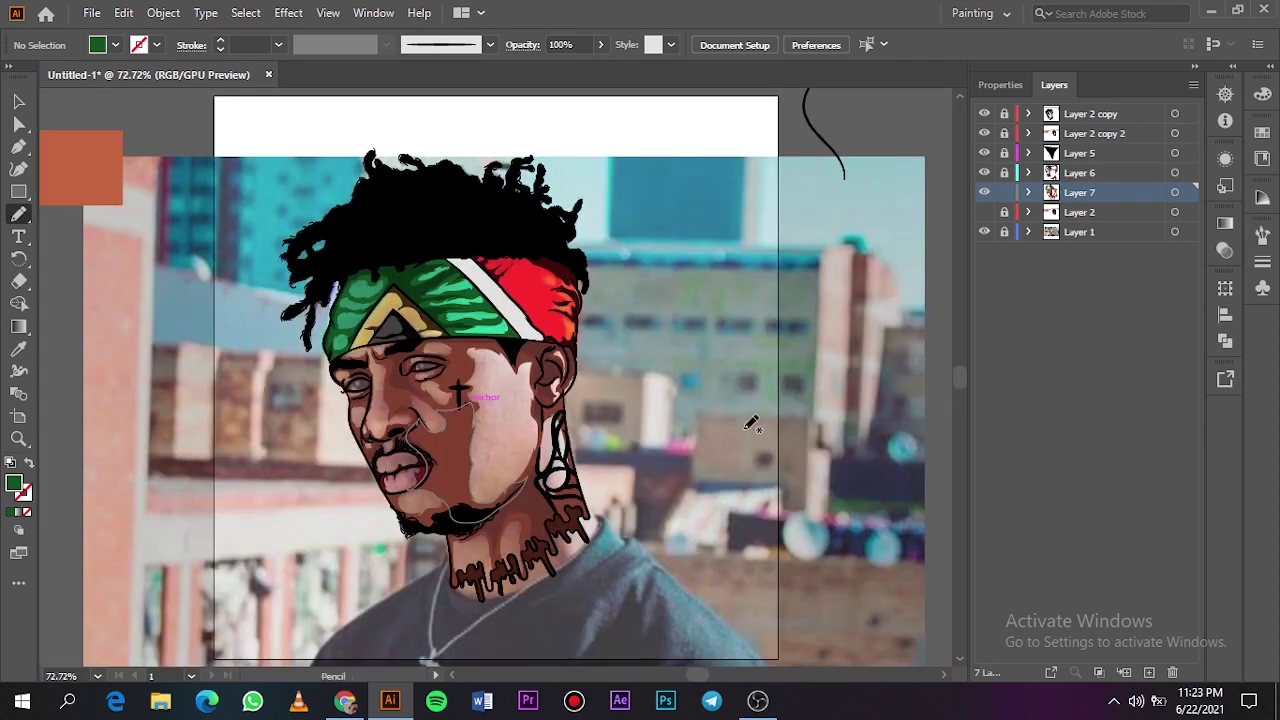
pyautogui.click(983, 231)
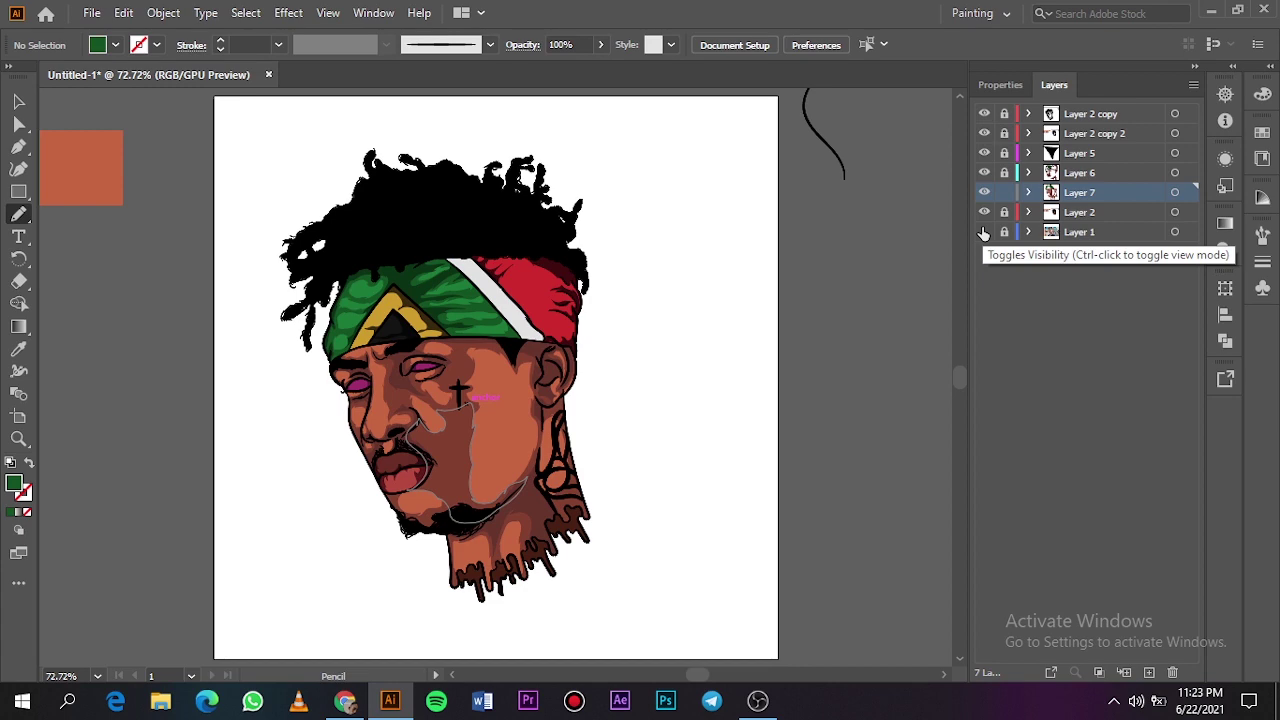
# Step: Sample the dark grey of the headband's inner triangle and set a darker near-black fill
pyautogui.click(983, 231)
pyautogui.click(983, 212)
pyautogui.scroll(5, 386, 316)
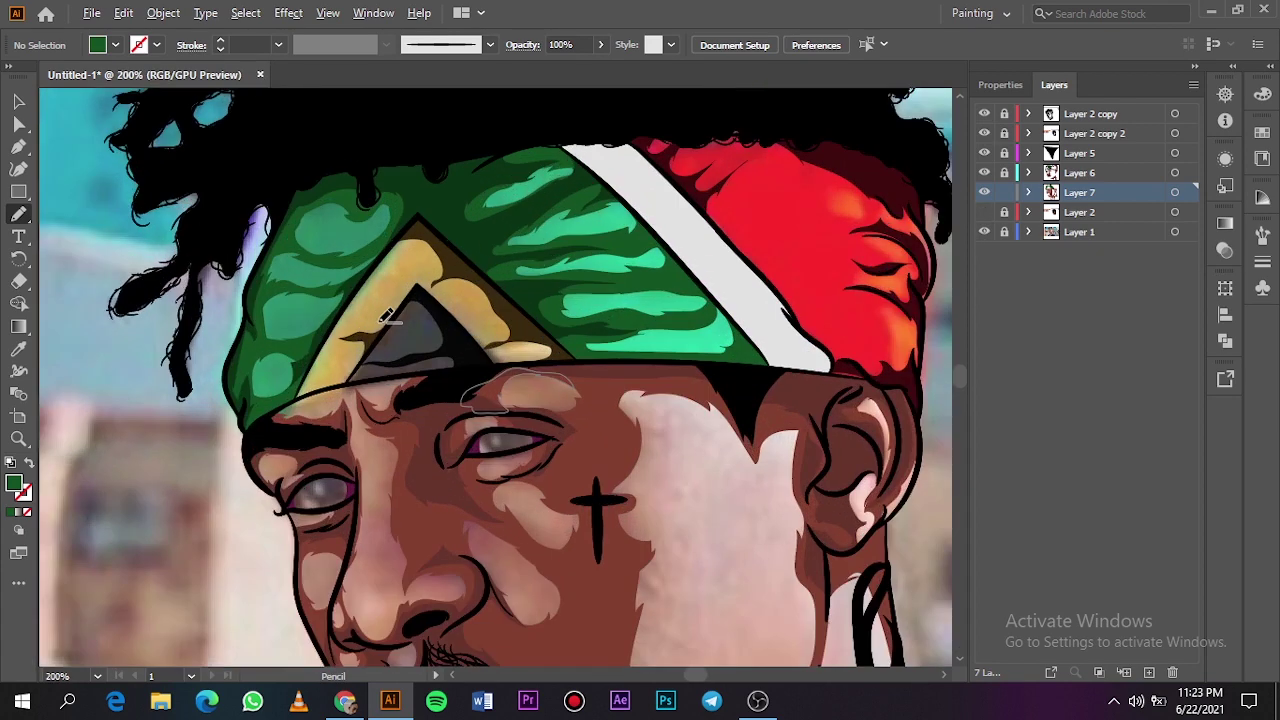
pyautogui.scroll(1, 386, 316)
pyautogui.click(982, 213)
pyautogui.press('i')
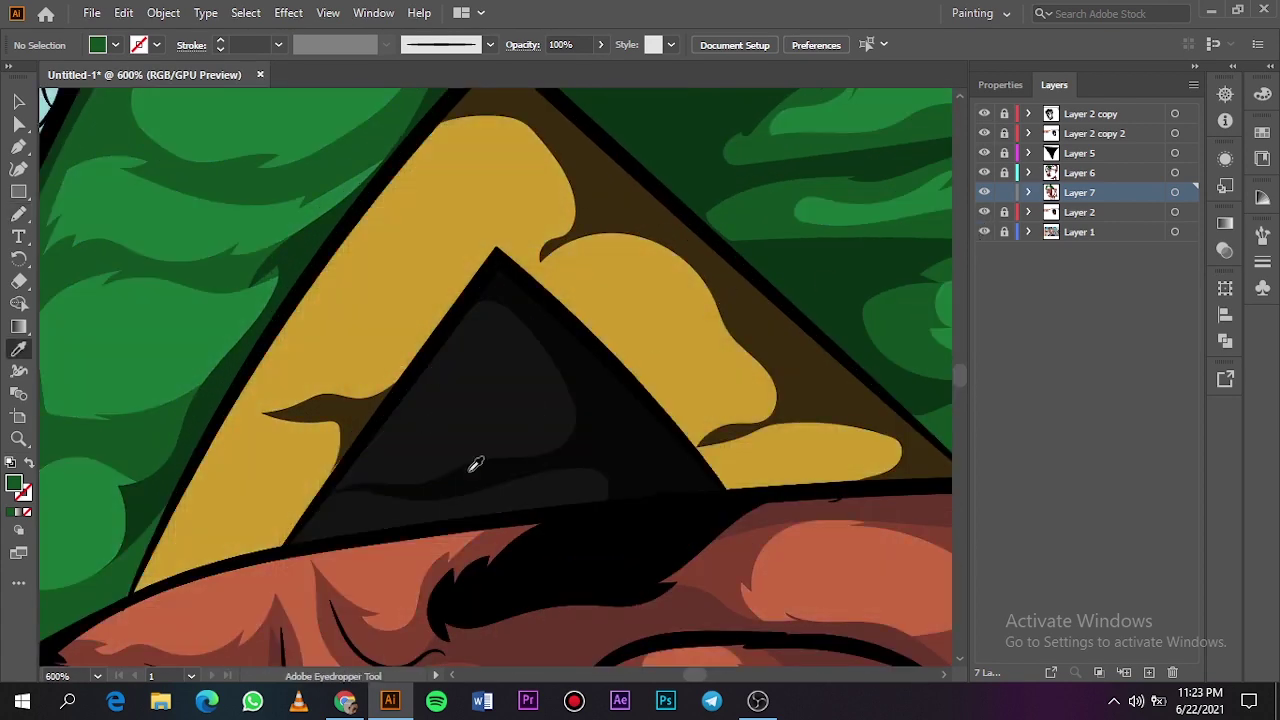
pyautogui.click(471, 441)
pyautogui.doubleClick(14, 483)
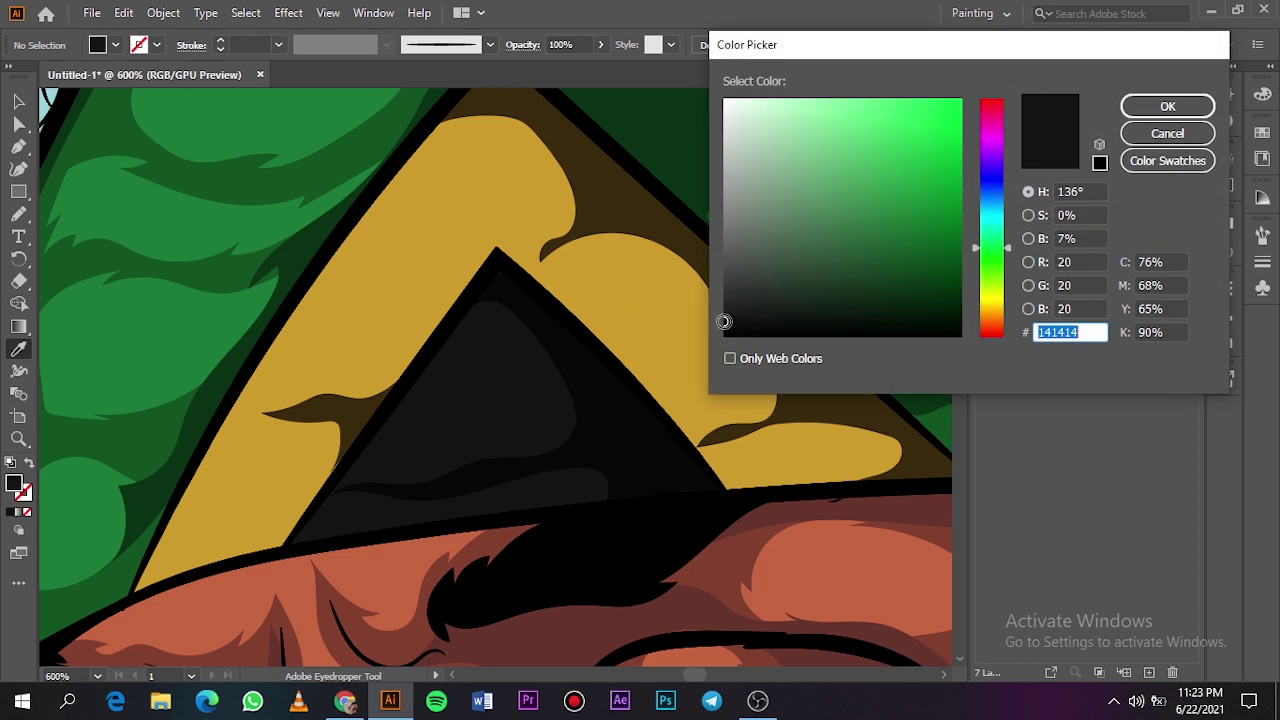
pyautogui.click(1165, 106)
# Step: Hide Layer 2 and draw near-black Pencil shadows around the two highlights of the inner triangle, previewing them over the base colours
pyautogui.click(983, 212)
pyautogui.press('n')
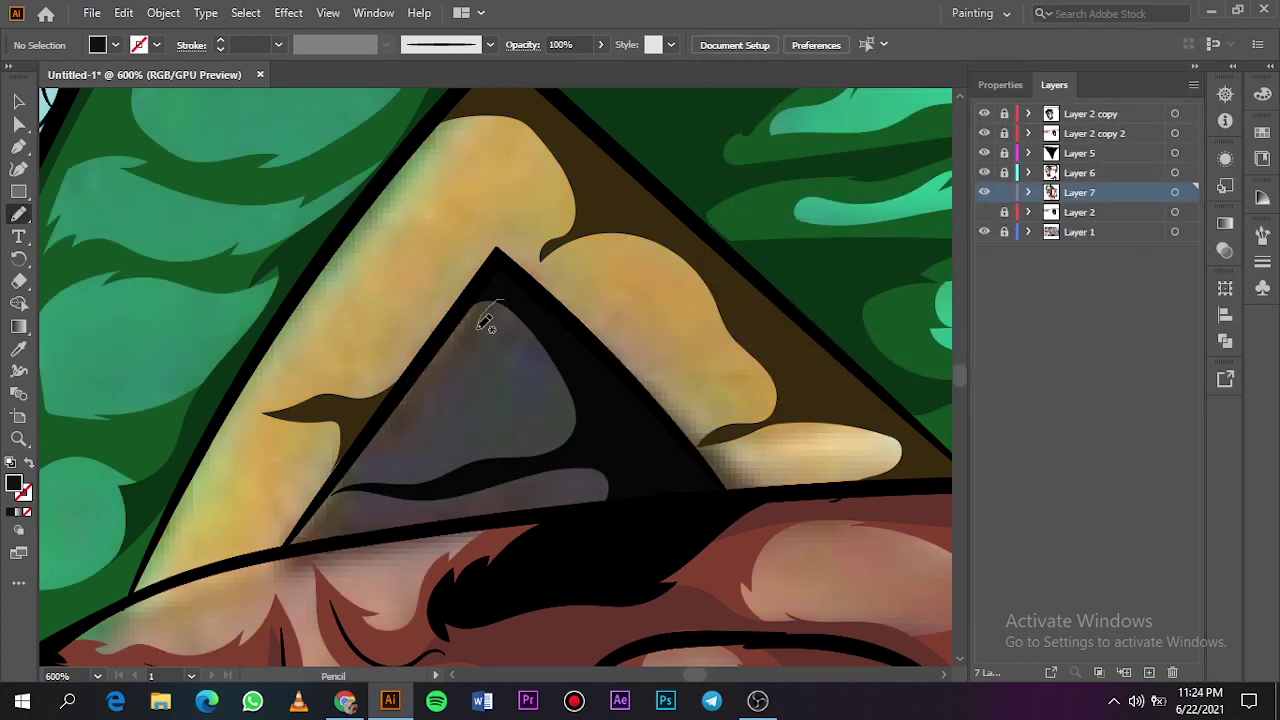
pyautogui.moveTo(485, 322)
pyautogui.mouseDown()
pyautogui.moveTo(536, 436)
pyautogui.moveTo(598, 403)
pyautogui.moveTo(493, 470)
pyautogui.moveTo(330, 495)
pyautogui.moveTo(485, 285)
pyautogui.mouseUp()
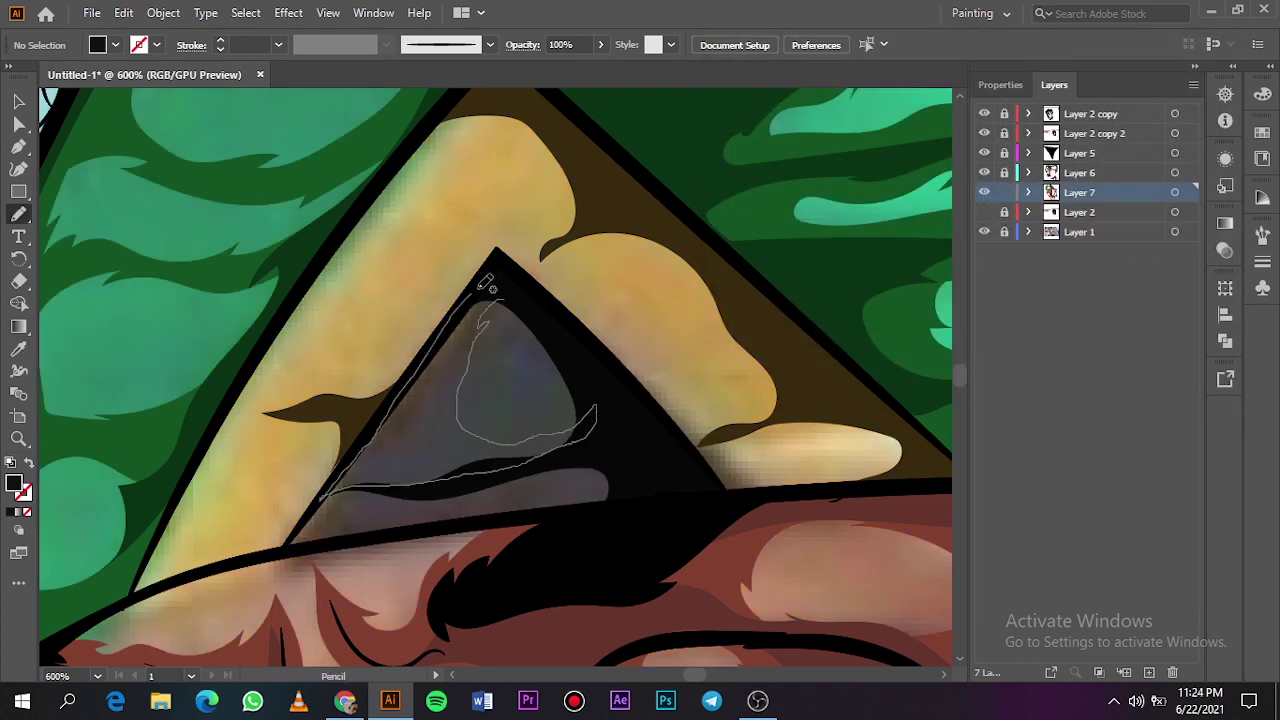
pyautogui.click(983, 212)
pyautogui.click(983, 212)
pyautogui.moveTo(530, 475)
pyautogui.mouseDown()
pyautogui.moveTo(482, 501)
pyautogui.moveTo(539, 505)
pyautogui.moveTo(286, 556)
pyautogui.moveTo(324, 504)
pyautogui.moveTo(540, 472)
pyautogui.mouseUp()
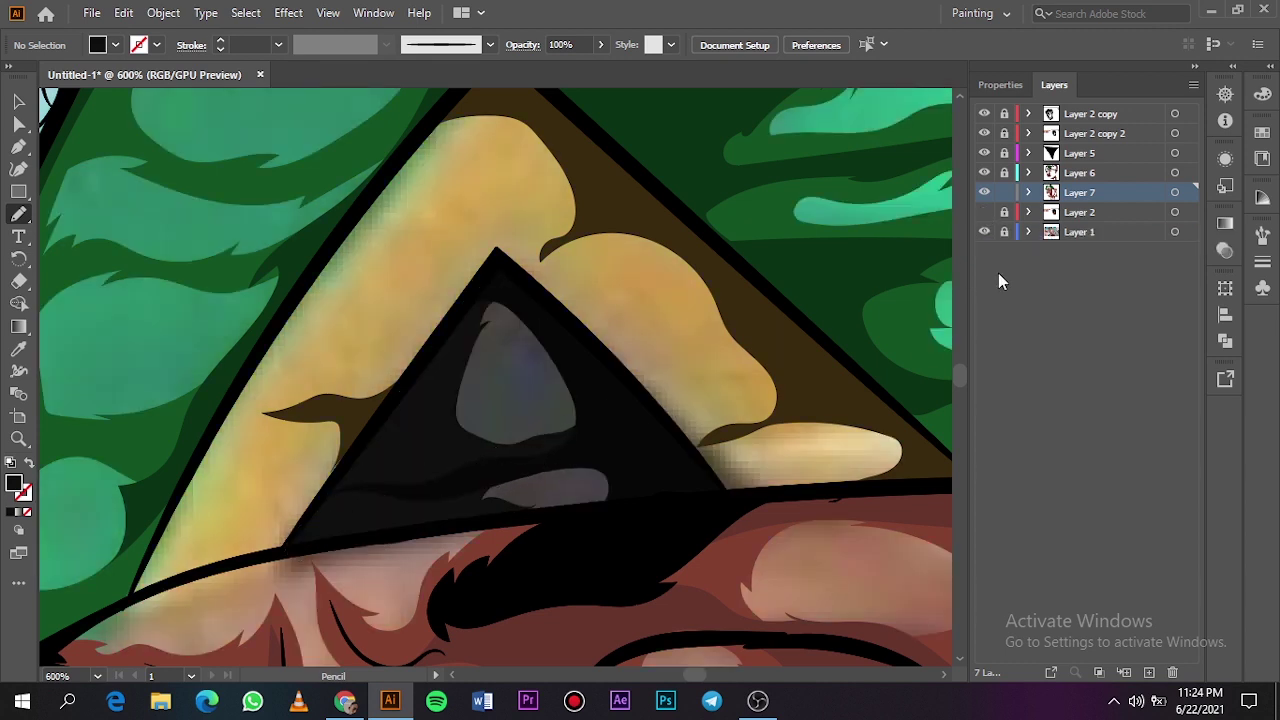
# Step: Sample the chevron's yellow and darken it to a brown fill for the Pencil tool
pyautogui.click(984, 231)
pyautogui.press('i')
pyautogui.click(726, 340)
pyautogui.doubleClick(14, 484)
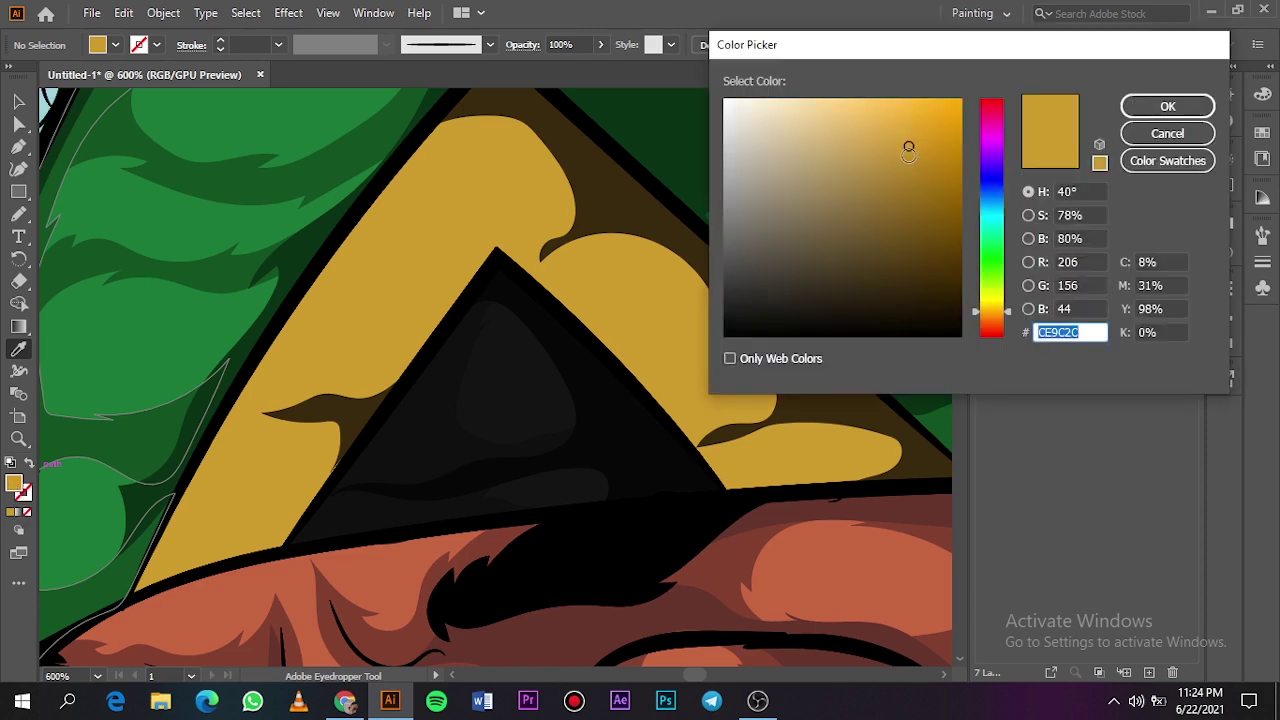
pyautogui.moveTo(908, 148); pyautogui.dragTo(904, 255)
pyautogui.press('Return')
pyautogui.press('n')
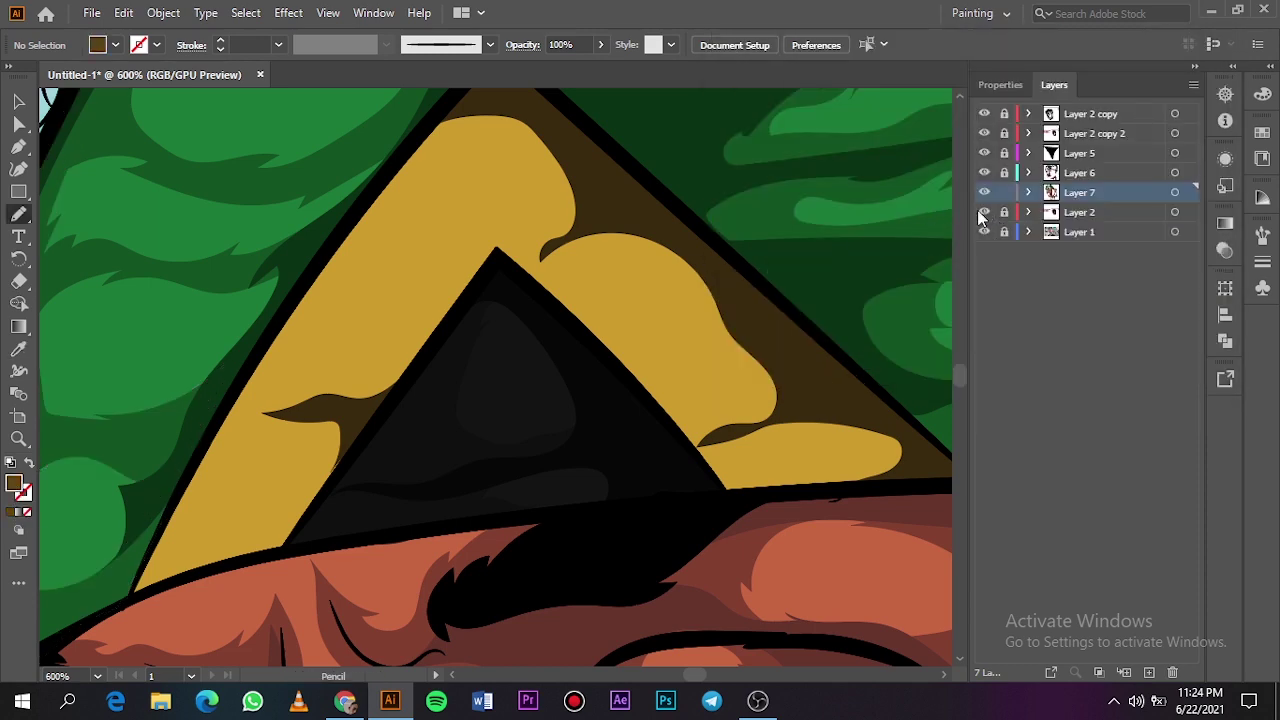
# Step: Draw brown Pencil shadows along the yellow chevron, preview the artwork without the photo, and leave the photo shown with Layer 2 hidden
pyautogui.click(984, 212)
pyautogui.moveTo(240, 562)
pyautogui.mouseDown()
pyautogui.moveTo(233, 517)
pyautogui.moveTo(175, 509)
pyautogui.moveTo(200, 492)
pyautogui.moveTo(289, 491)
pyautogui.mouseUp()
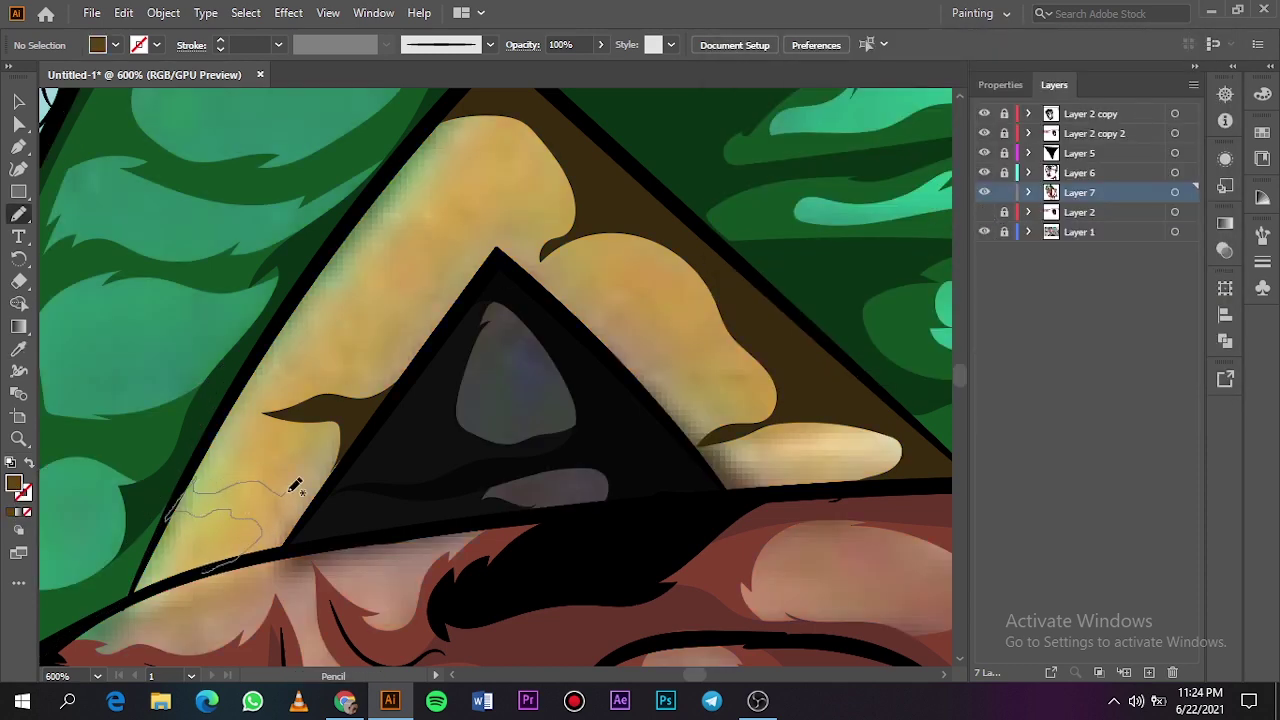
pyautogui.moveTo(244, 422); pyautogui.dragTo(338, 358)
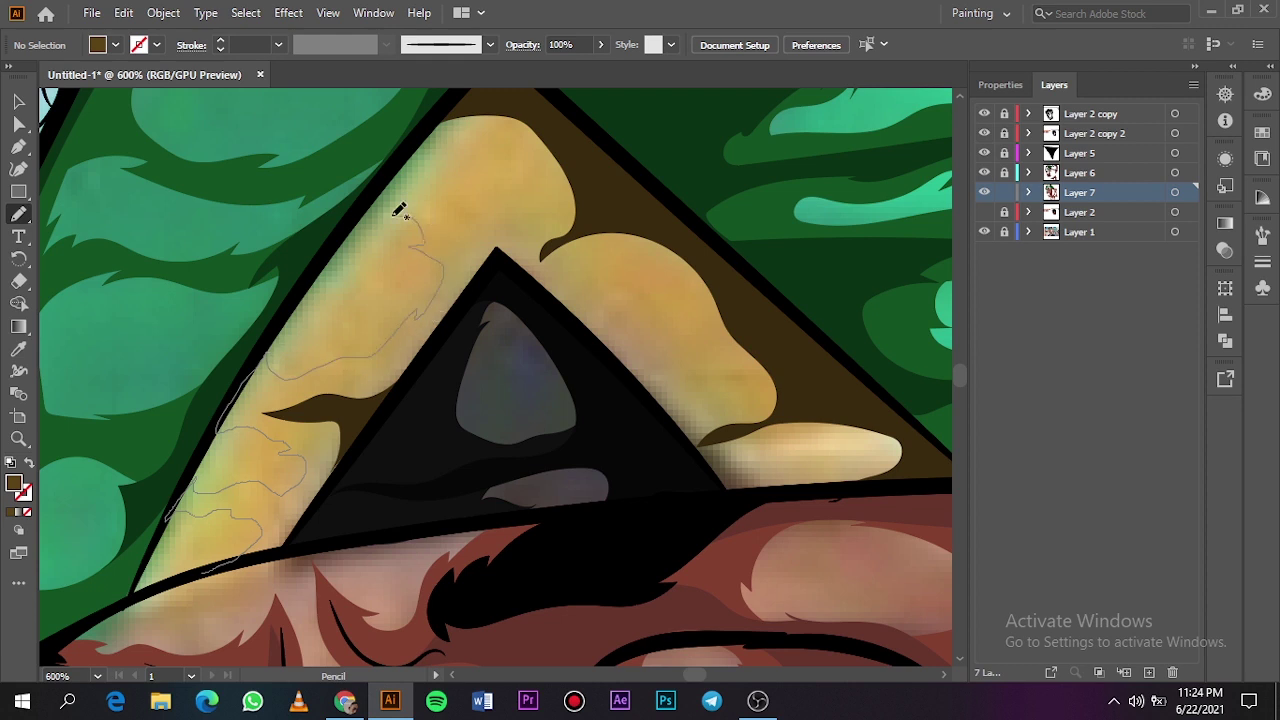
pyautogui.moveTo(399, 210)
pyautogui.mouseDown()
pyautogui.moveTo(459, 208)
pyautogui.moveTo(497, 147)
pyautogui.moveTo(467, 123)
pyautogui.moveTo(512, 95)
pyautogui.moveTo(819, 360)
pyautogui.moveTo(871, 420)
pyautogui.moveTo(832, 458)
pyautogui.moveTo(874, 460)
pyautogui.moveTo(838, 492)
pyautogui.moveTo(705, 520)
pyautogui.moveTo(548, 320)
pyautogui.moveTo(439, 336)
pyautogui.moveTo(285, 537)
pyautogui.moveTo(250, 558)
pyautogui.mouseUp()
pyautogui.hotkey('ctrl', '0')
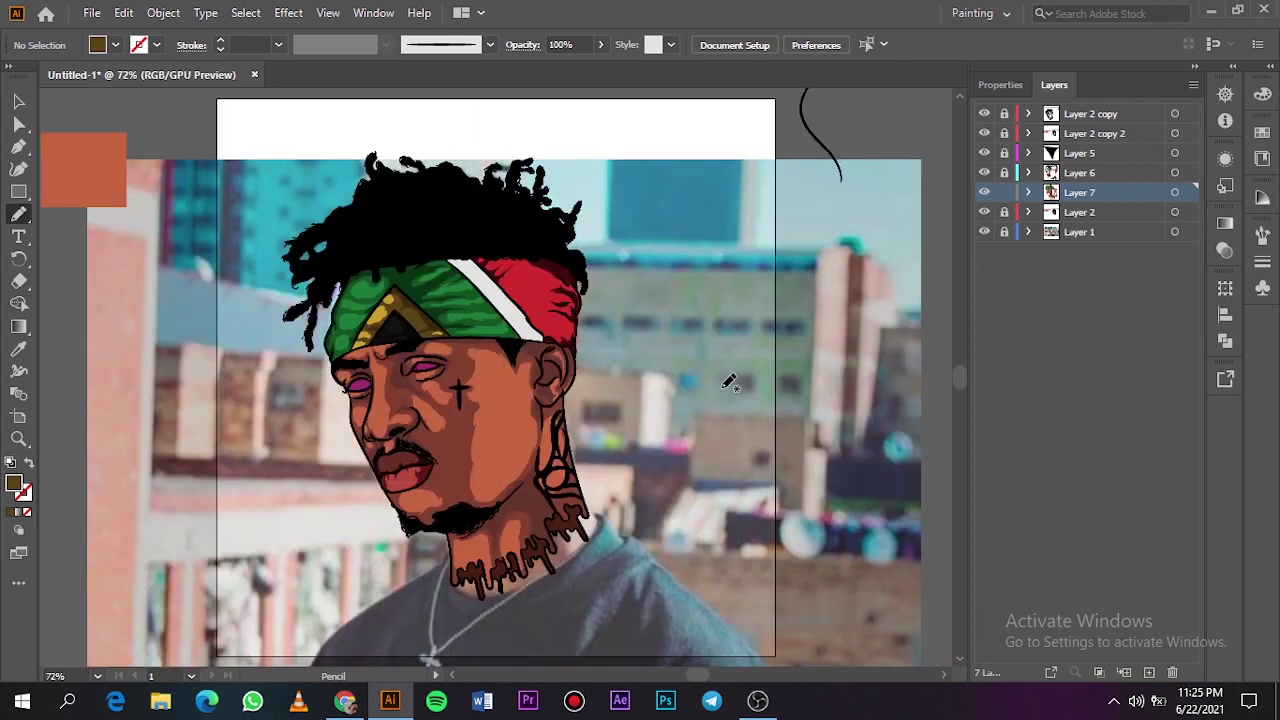
pyautogui.click(984, 232)
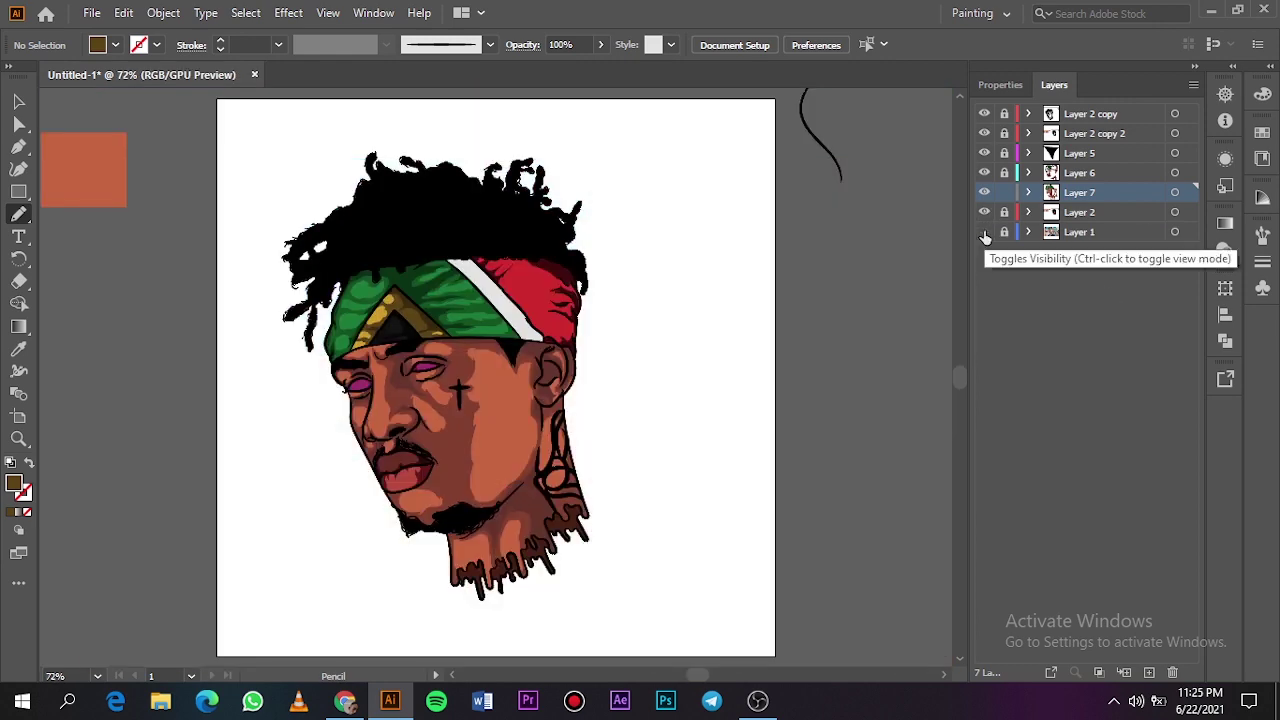
pyautogui.click(984, 232)
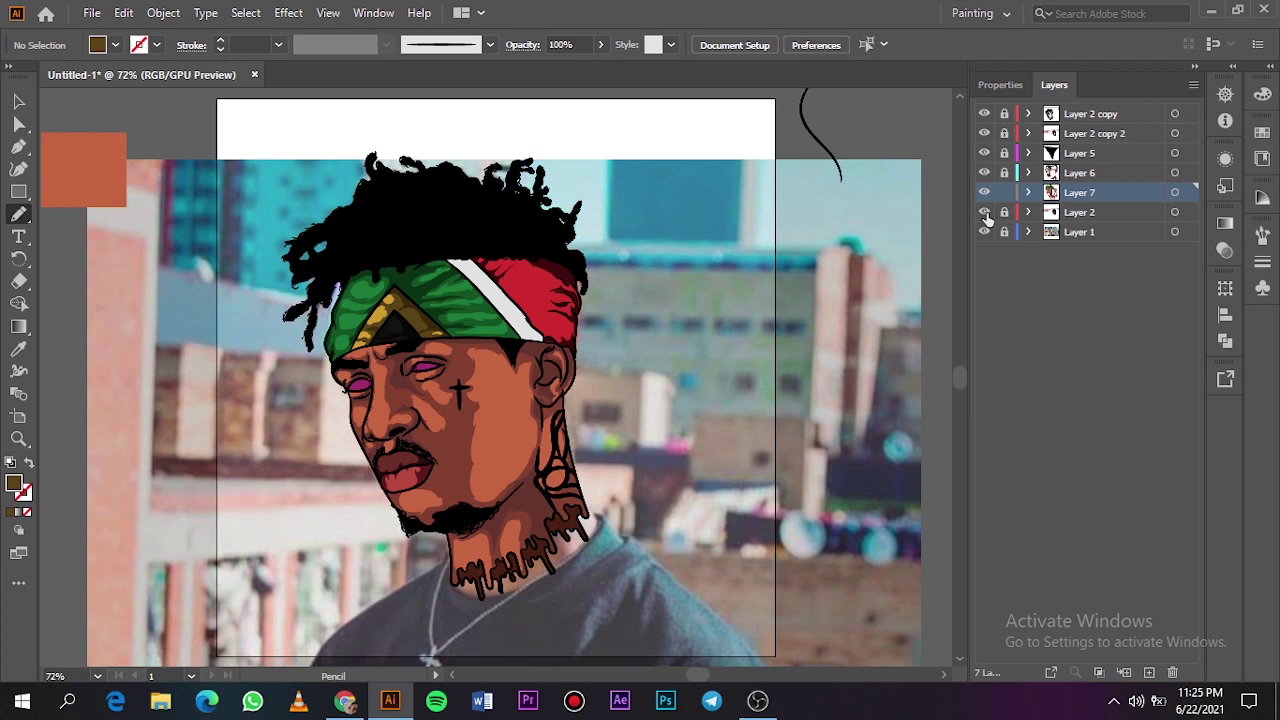
pyautogui.click(984, 212)
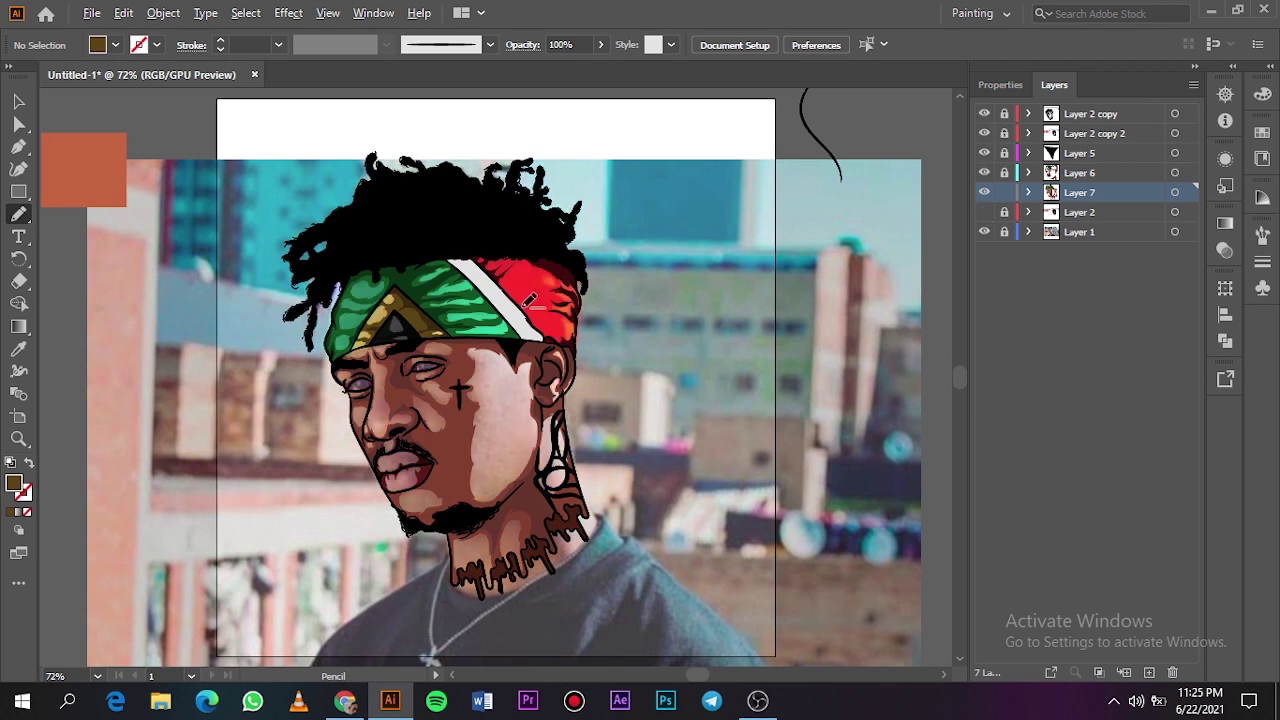
# Step: Sample the headband's red with Layer 2 shown, darken the fill to 9E1B22 for the Pencil tool, and hide Layer 2
pyautogui.scroll(5, 526, 300)
pyautogui.click(982, 213)
pyautogui.press('i')
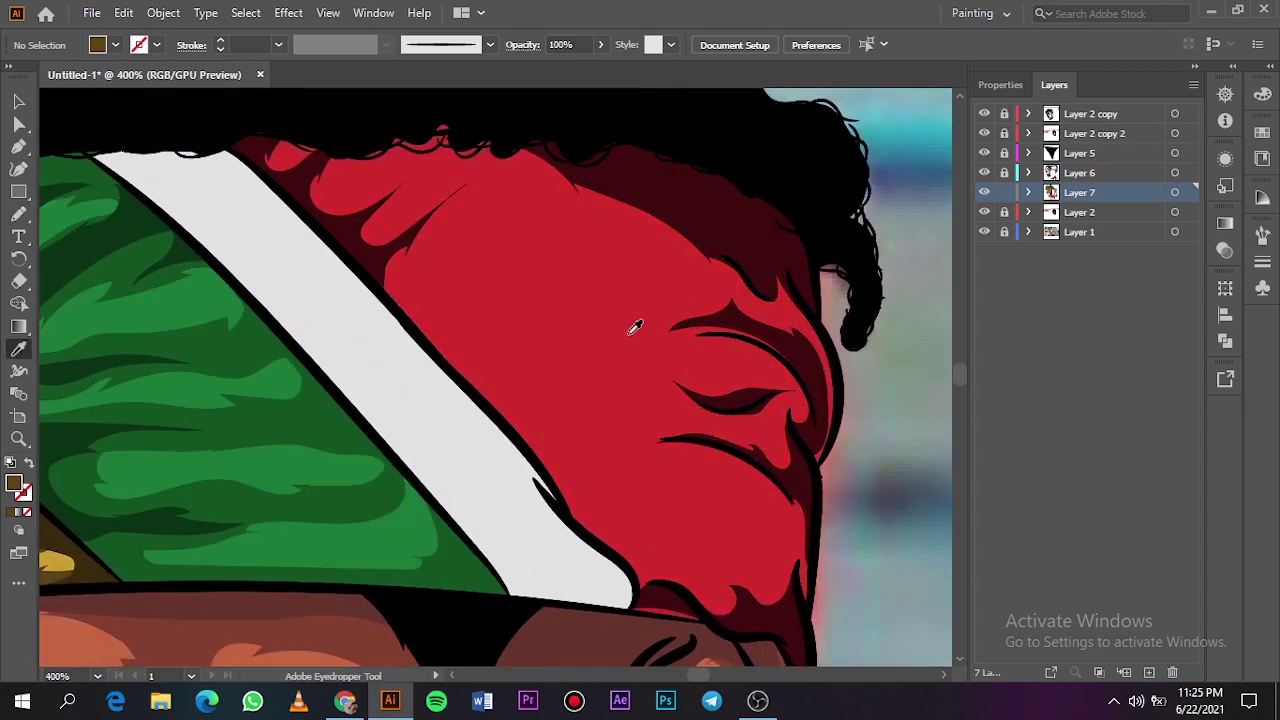
pyautogui.click(602, 337)
pyautogui.doubleClick(15, 483)
pyautogui.click(906, 157)
pyautogui.moveTo(906, 157); pyautogui.dragTo(921, 189)
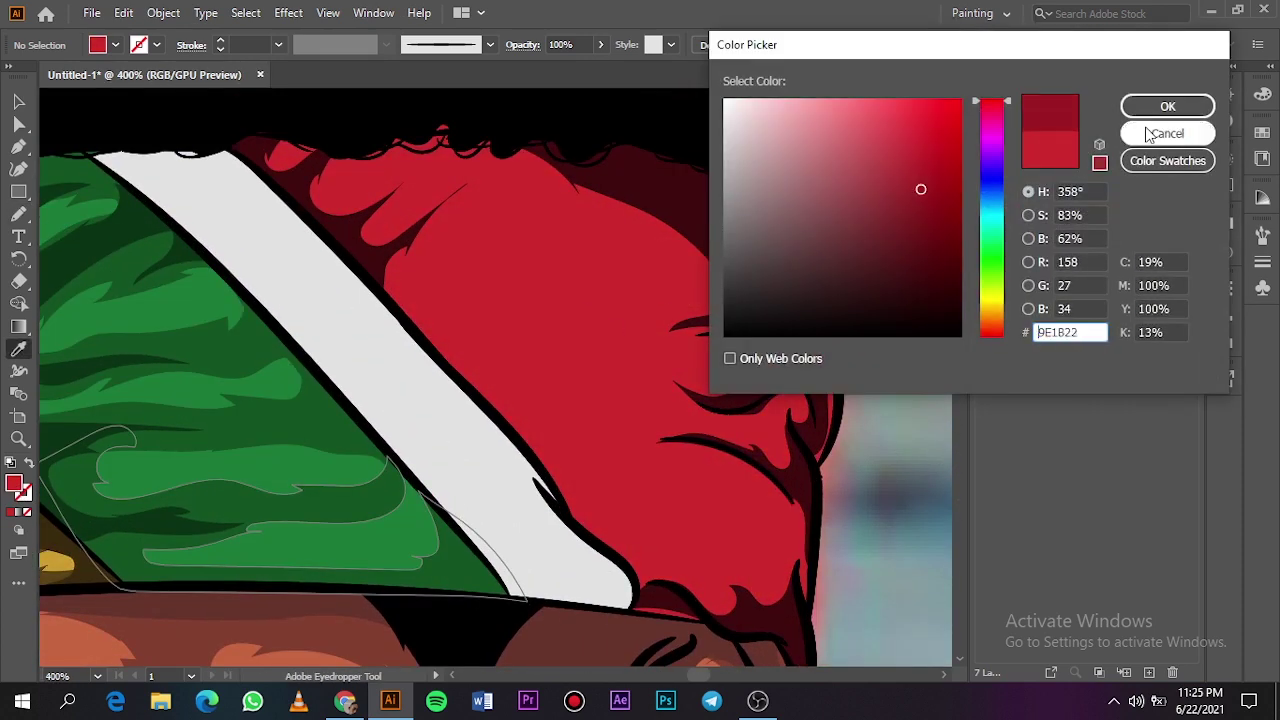
pyautogui.click(1150, 107)
pyautogui.press('n')
pyautogui.click(984, 212)
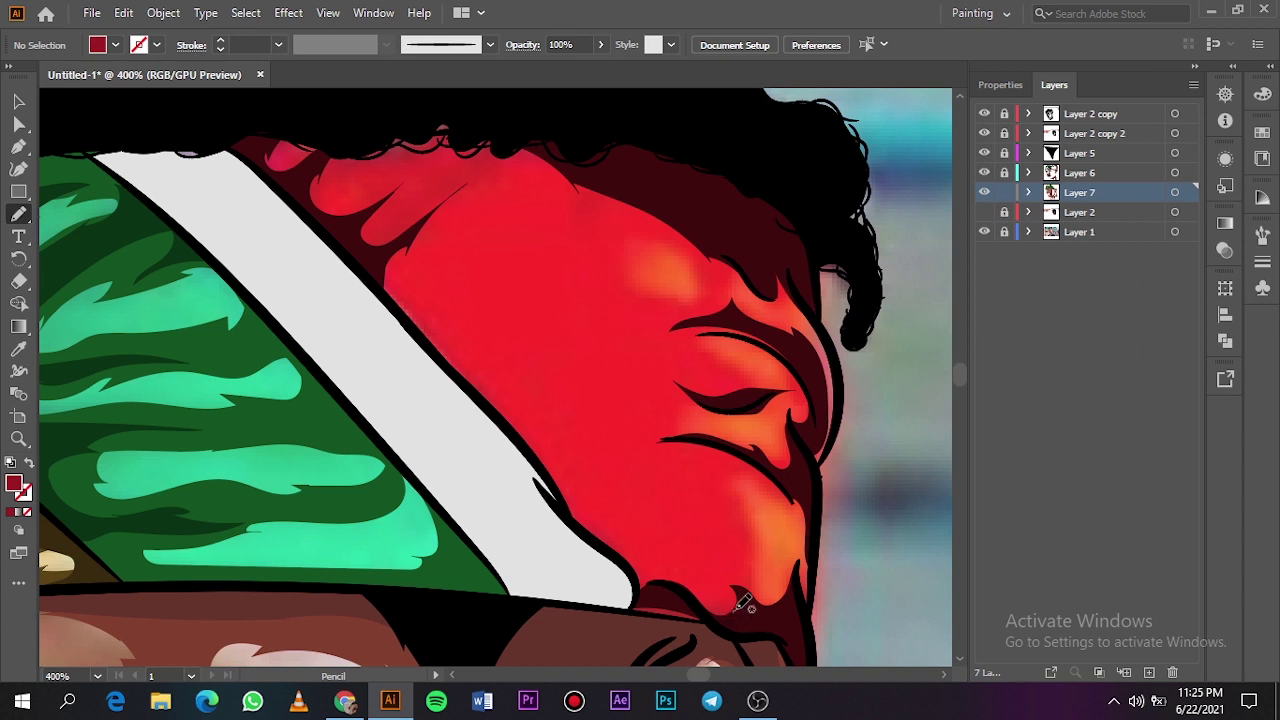
# Step: Draw dark red Pencil shadows around the highlights of the headband's red area, and preview the artwork with Layer 2 shown and the photo hidden
pyautogui.moveTo(780, 489)
pyautogui.mouseDown()
pyautogui.moveTo(786, 476)
pyautogui.moveTo(712, 434)
pyautogui.moveTo(730, 413)
pyautogui.mouseUp()
pyautogui.moveTo(733, 355)
pyautogui.mouseDown()
pyautogui.moveTo(800, 355)
pyautogui.moveTo(738, 320)
pyautogui.moveTo(665, 303)
pyautogui.moveTo(636, 274)
pyautogui.moveTo(639, 251)
pyautogui.moveTo(671, 249)
pyautogui.moveTo(668, 200)
pyautogui.moveTo(426, 100)
pyautogui.moveTo(253, 122)
pyautogui.moveTo(273, 203)
pyautogui.moveTo(513, 516)
pyautogui.moveTo(642, 610)
pyautogui.moveTo(742, 600)
pyautogui.mouseUp()
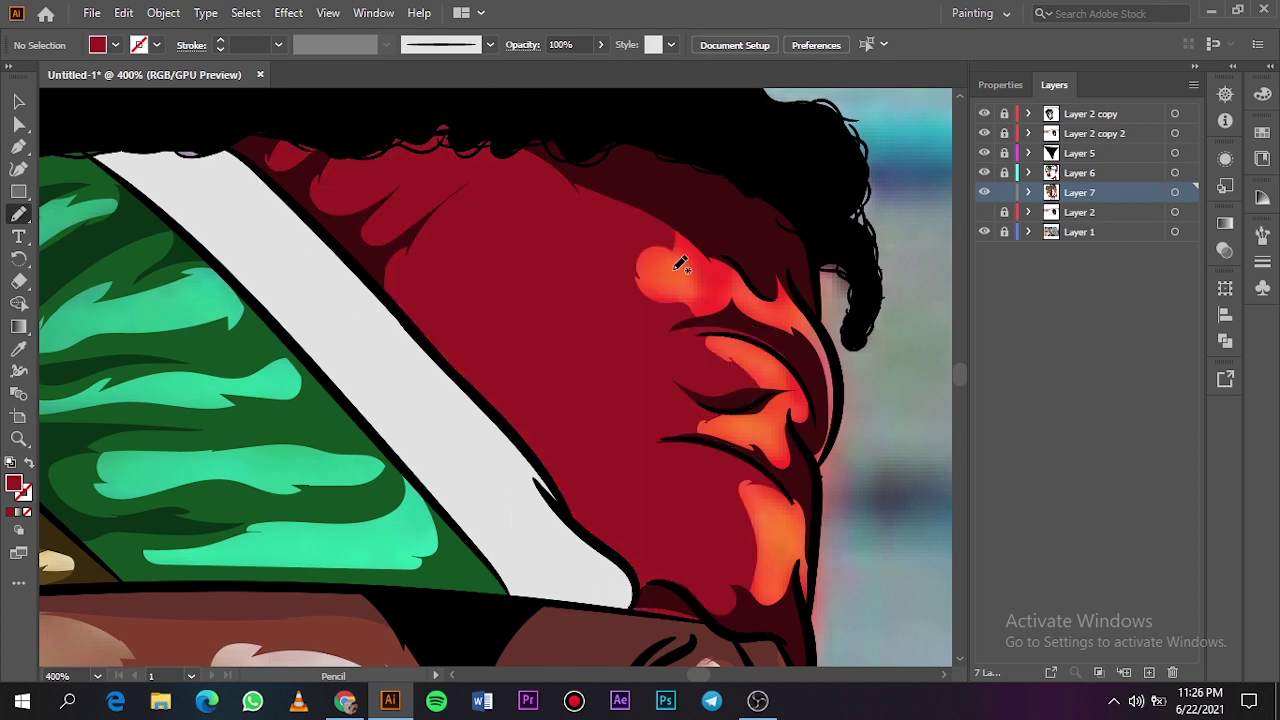
pyautogui.moveTo(697, 268); pyautogui.dragTo(751, 268)
pyautogui.moveTo(777, 342); pyautogui.dragTo(650, 310)
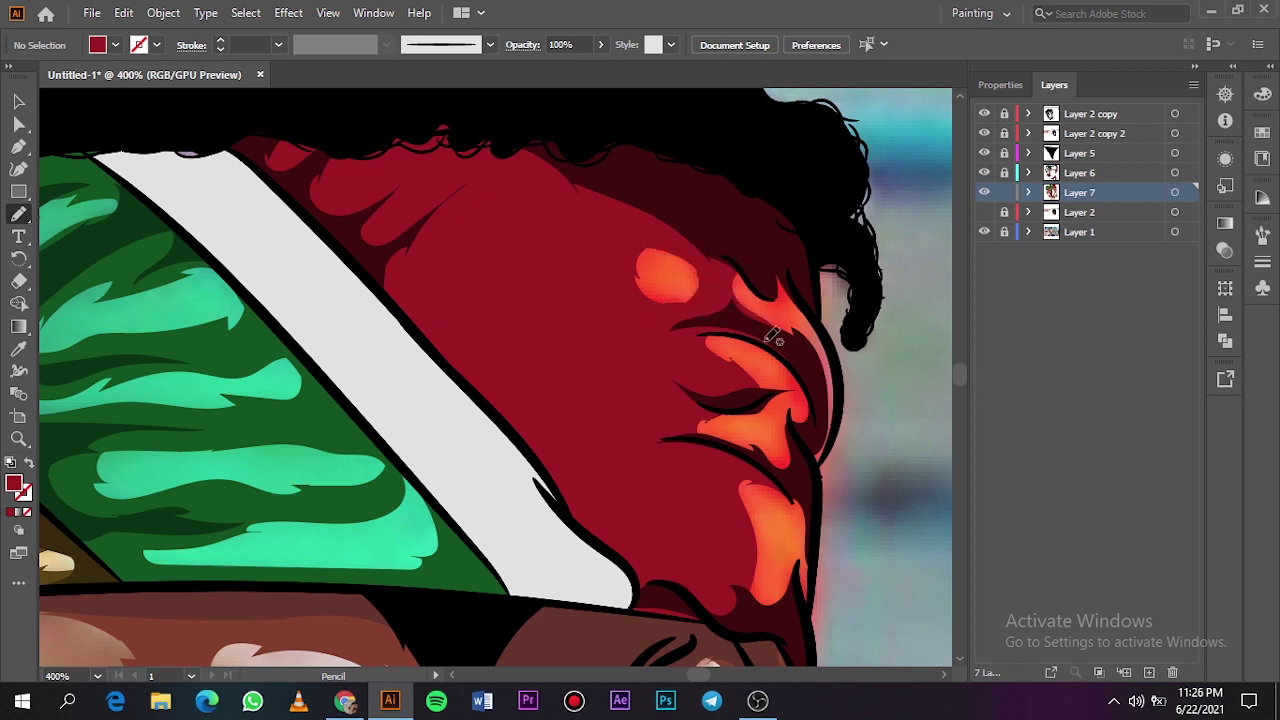
pyautogui.moveTo(774, 316)
pyautogui.mouseDown()
pyautogui.moveTo(800, 278)
pyautogui.moveTo(738, 302)
pyautogui.moveTo(772, 314)
pyautogui.mouseUp()
pyautogui.moveTo(785, 362)
pyautogui.mouseDown()
pyautogui.moveTo(740, 402)
pyautogui.moveTo(786, 437)
pyautogui.moveTo(733, 452)
pyautogui.moveTo(811, 444)
pyautogui.moveTo(786, 358)
pyautogui.mouseUp()
pyautogui.moveTo(786, 561)
pyautogui.mouseDown()
pyautogui.moveTo(783, 627)
pyautogui.moveTo(752, 574)
pyautogui.mouseUp()
pyautogui.click(984, 212)
pyautogui.click(984, 231)
pyautogui.hotkey('ctrl', '0')
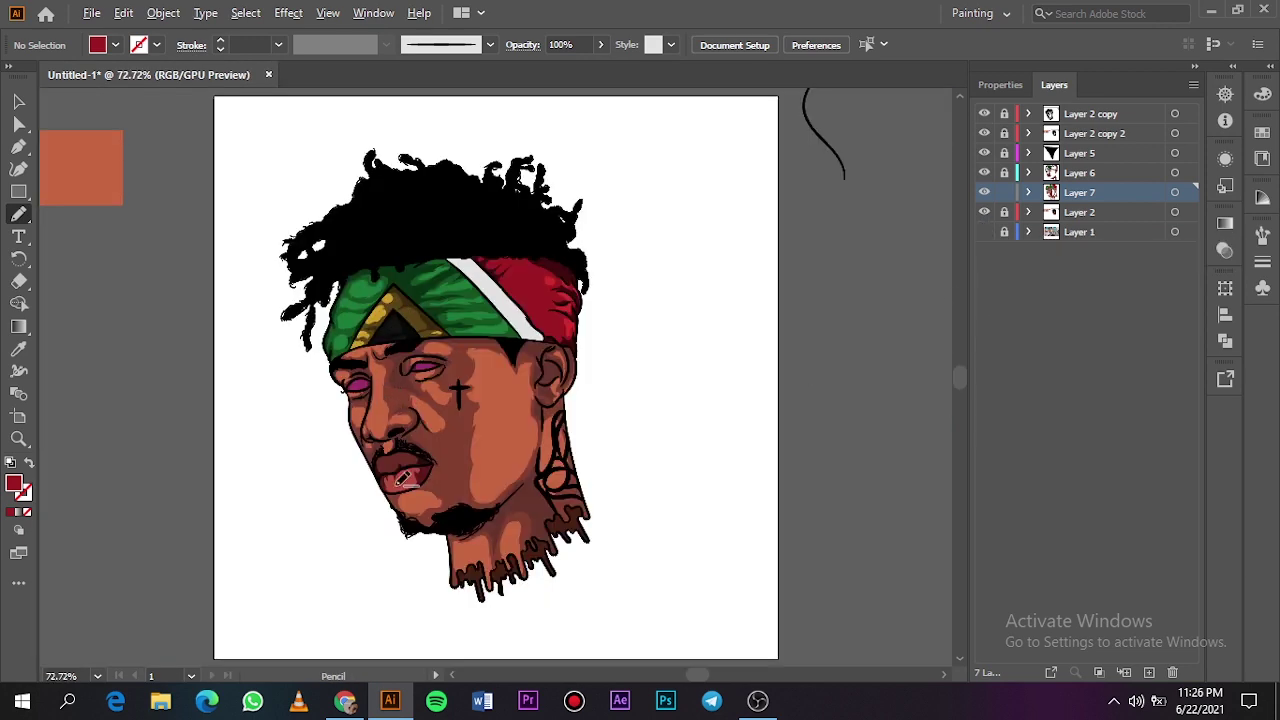
# Step: Sample the lower lip's light red and set a slightly darker red fill for the Pencil tool
pyautogui.scroll(10, 403, 479)
pyautogui.press('i')
pyautogui.click(424, 467)
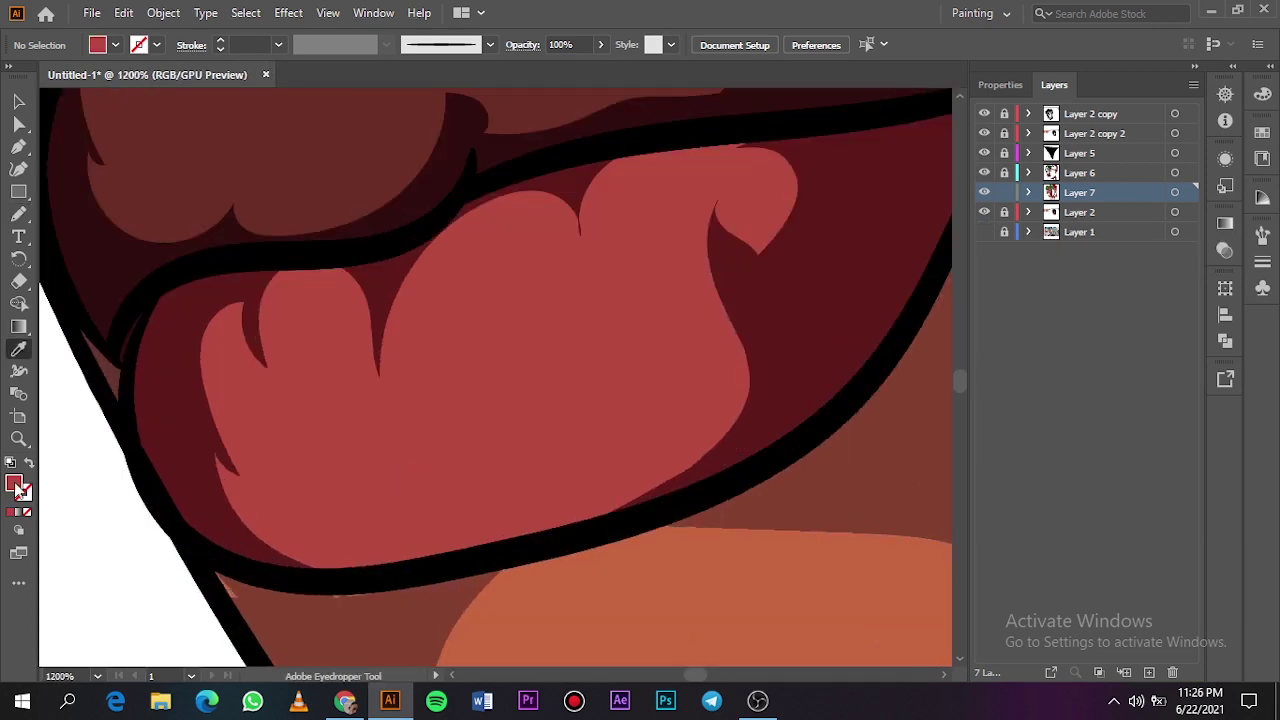
pyautogui.doubleClick(15, 486)
pyautogui.click(885, 183)
pyautogui.moveTo(1012, 337); pyautogui.dragTo(1007, 331)
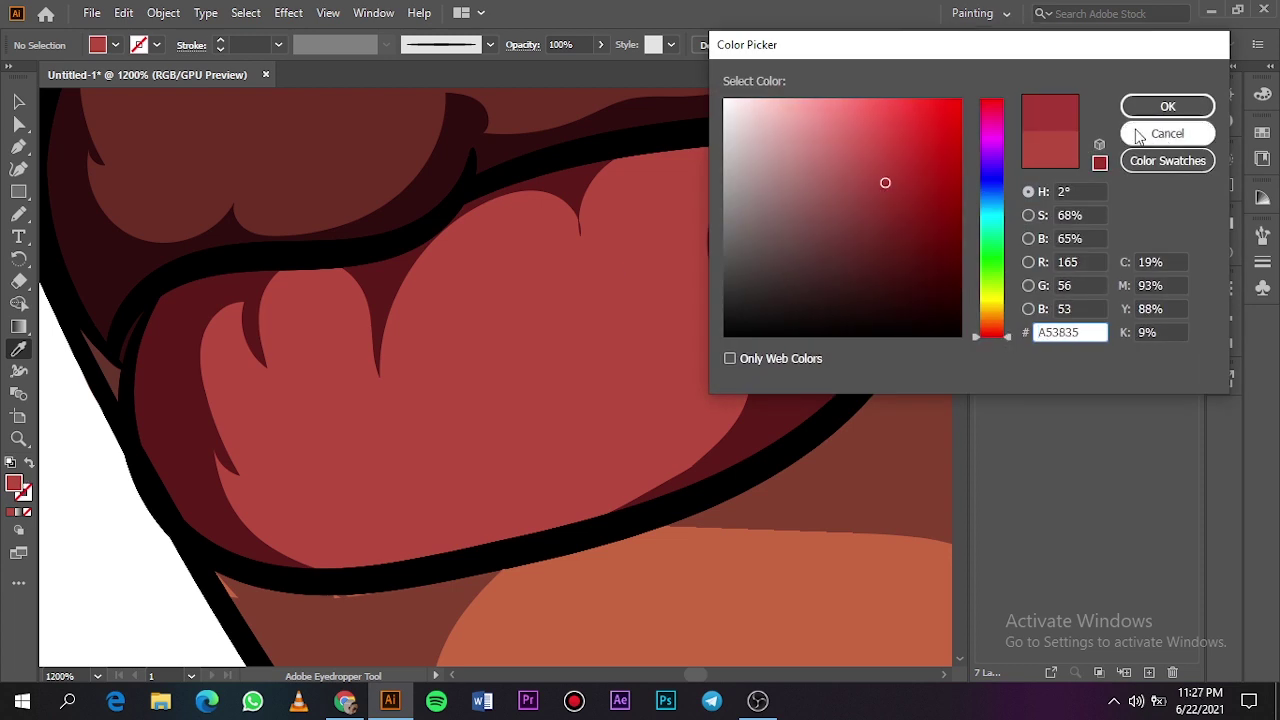
pyautogui.click(889, 188)
pyautogui.click(1151, 112)
pyautogui.press('n')
# Step: Show the photo without Layer 2, draw a jagged Pencil shadow along the lower lip, and restore the base-colour view
pyautogui.click(984, 232)
pyautogui.click(984, 212)
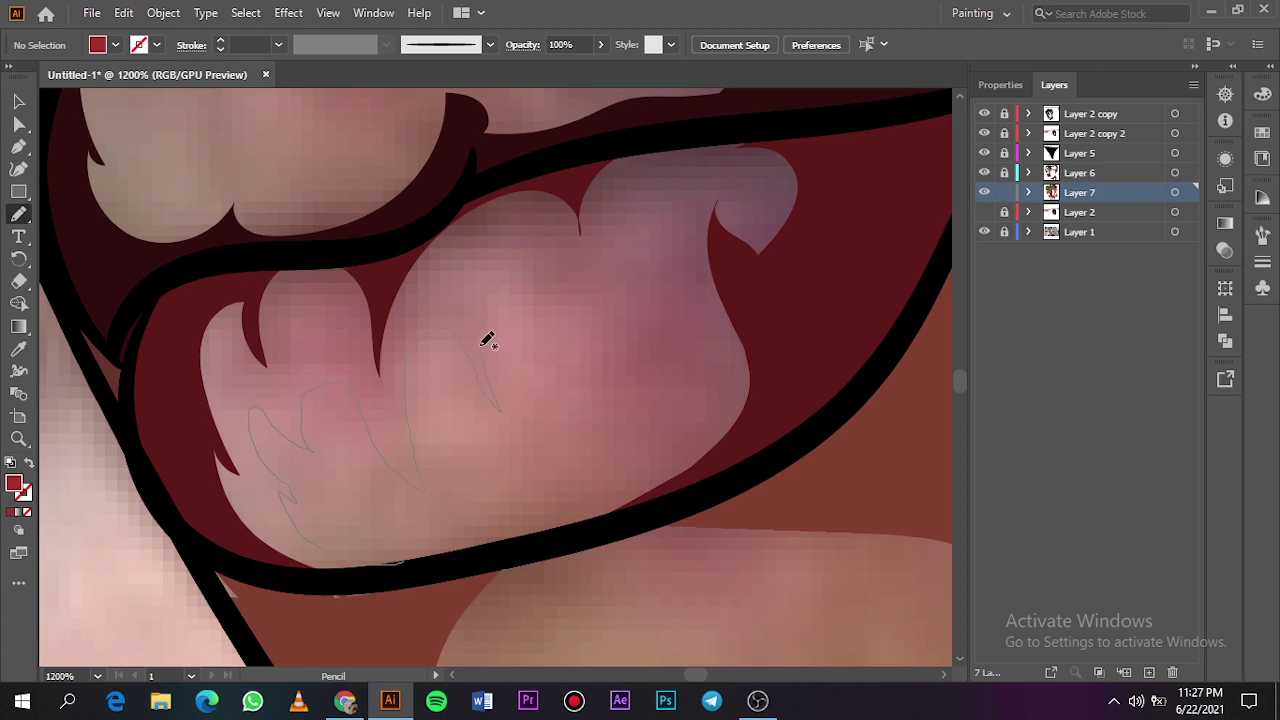
pyautogui.moveTo(548, 548)
pyautogui.mouseDown()
pyautogui.moveTo(890, 222)
pyautogui.moveTo(527, 171)
pyautogui.moveTo(180, 468)
pyautogui.moveTo(477, 557)
pyautogui.moveTo(548, 548)
pyautogui.mouseUp()
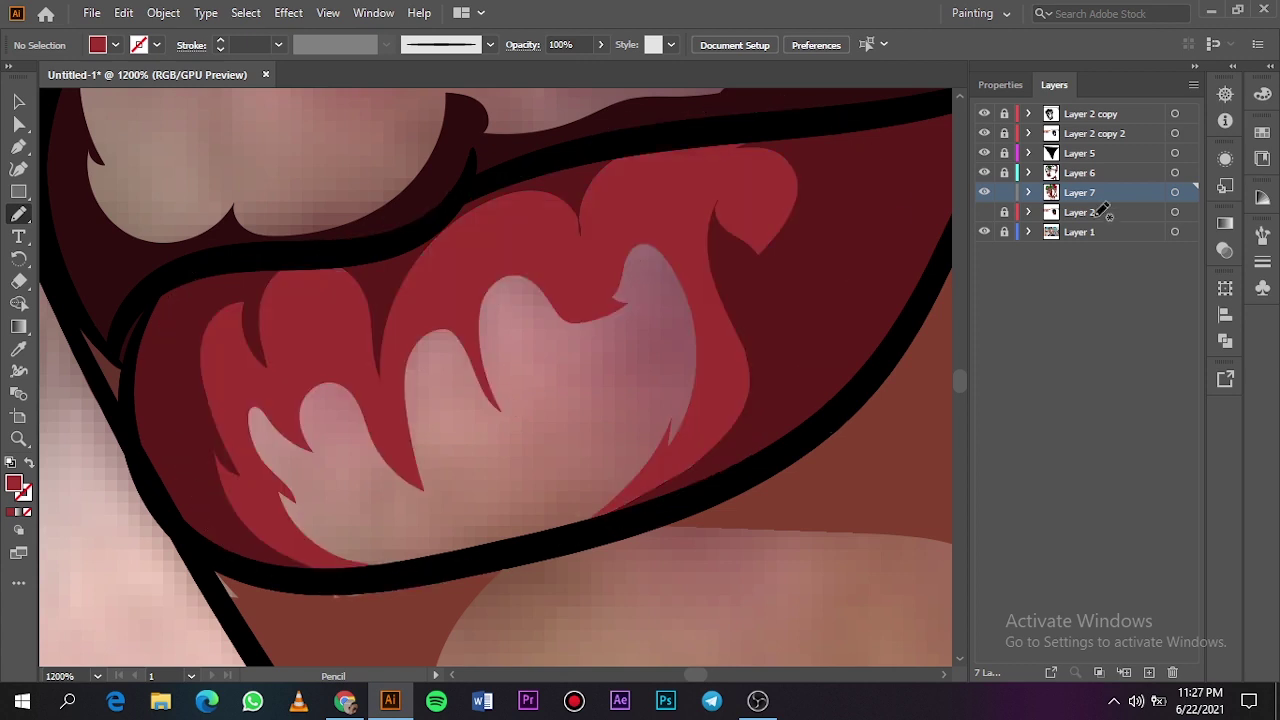
pyautogui.click(984, 212)
pyautogui.hotkey('ctrl', '0')
pyautogui.click(984, 231)
# Step: Recolour the new lower-lip shadow shape to a deeper dark red, deselect it, and check the whole portrait
pyautogui.scroll(5, 410, 475)
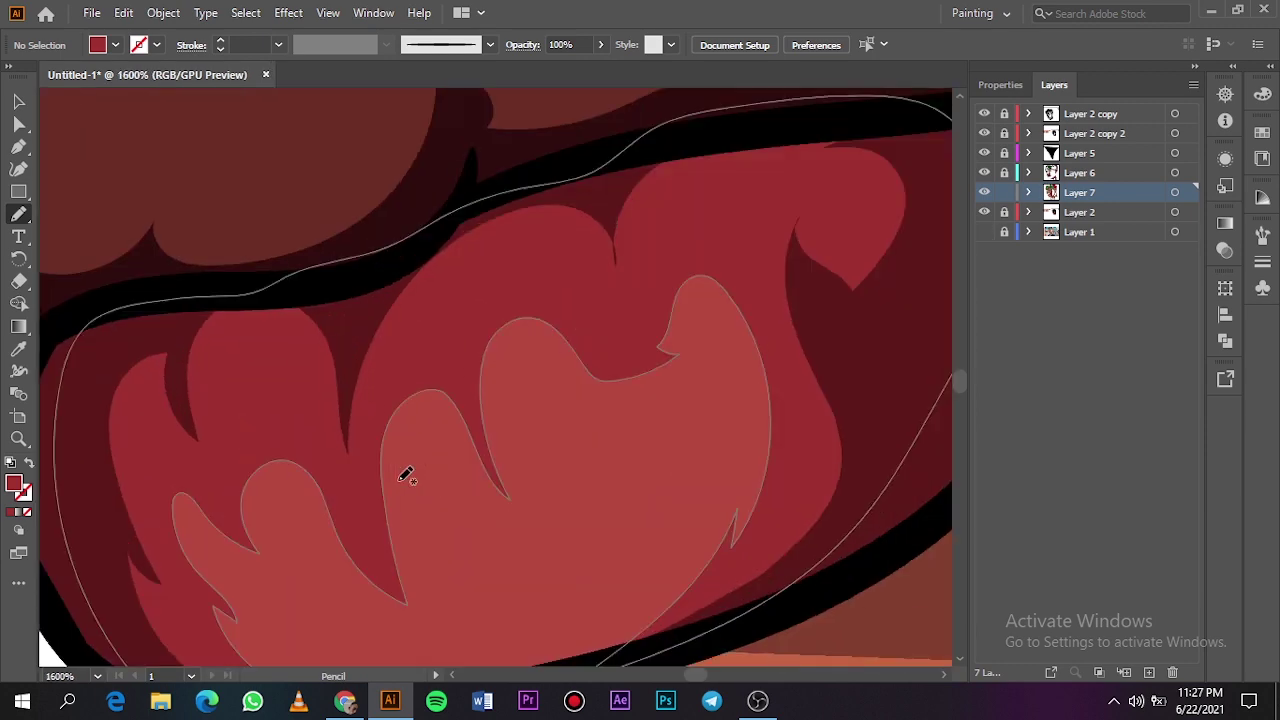
pyautogui.scroll(-2, 403, 474)
pyautogui.press('v')
pyautogui.click(404, 431)
pyautogui.press('i')
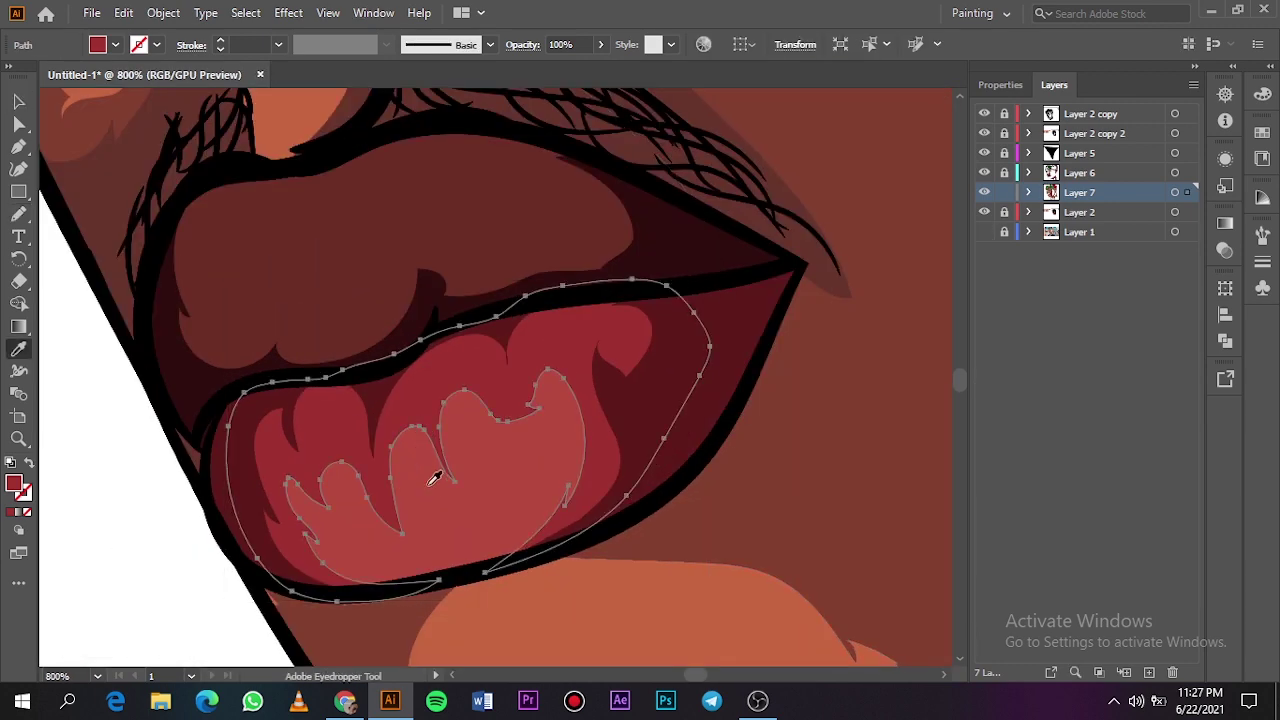
pyautogui.click(713, 369)
pyautogui.doubleClick(14, 484)
pyautogui.click(894, 218)
pyautogui.click(1167, 106)
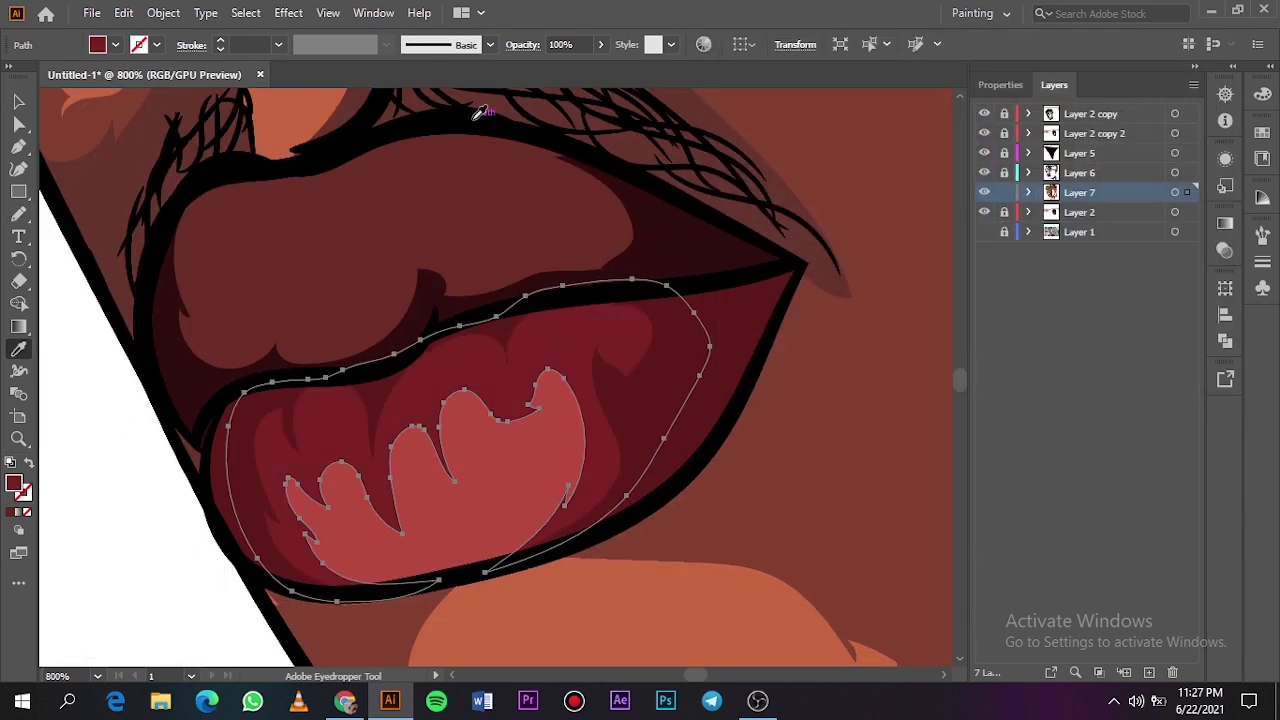
pyautogui.press('v')
pyautogui.click(67, 443)
pyautogui.hotkey('ctrl', '0')
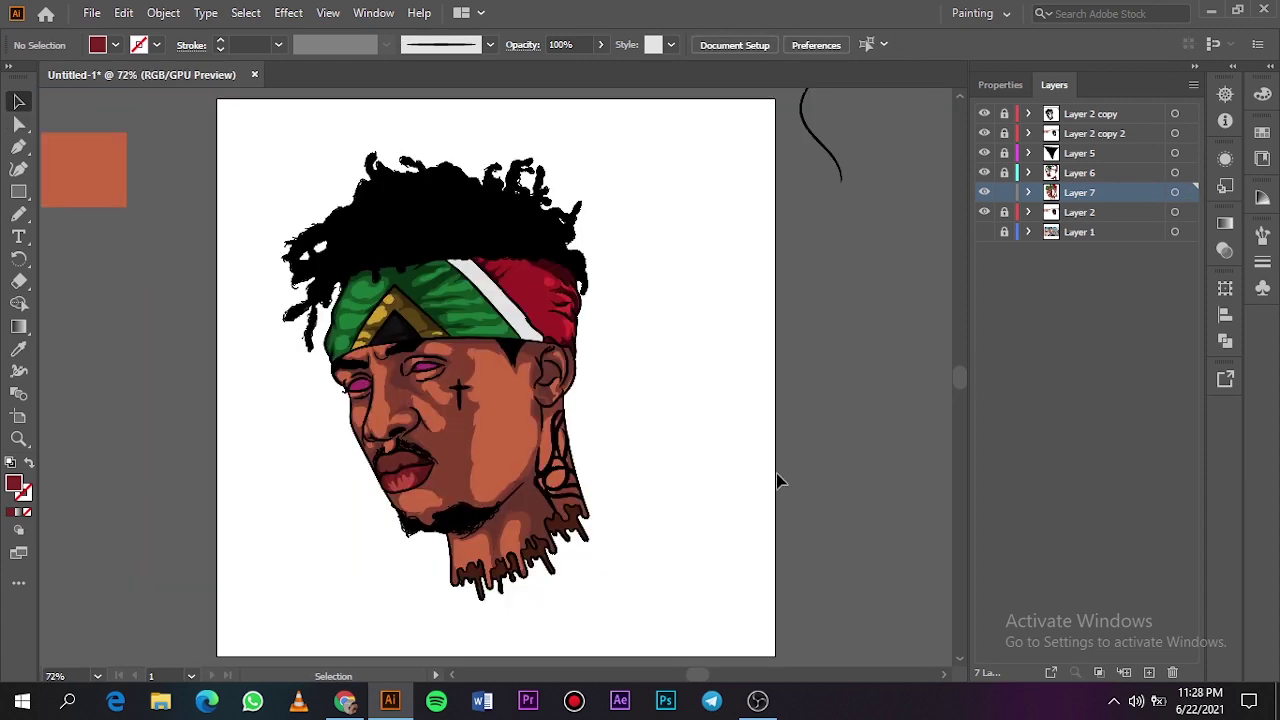
# Step: Sample the upper lip's brownish red, darken it for the Pencil fill, and show the photo with Layer 2 hidden
pyautogui.scroll(5, 395, 474)
pyautogui.press('i')
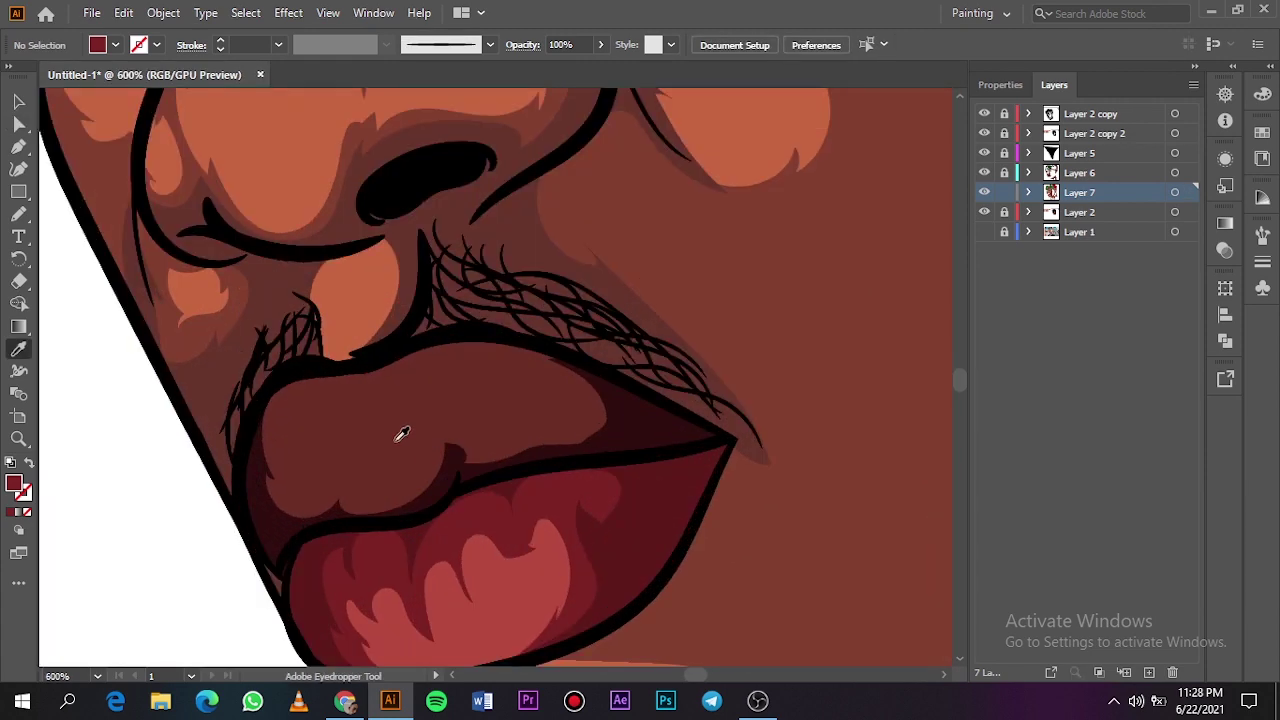
pyautogui.click(984, 231)
pyautogui.click(984, 212)
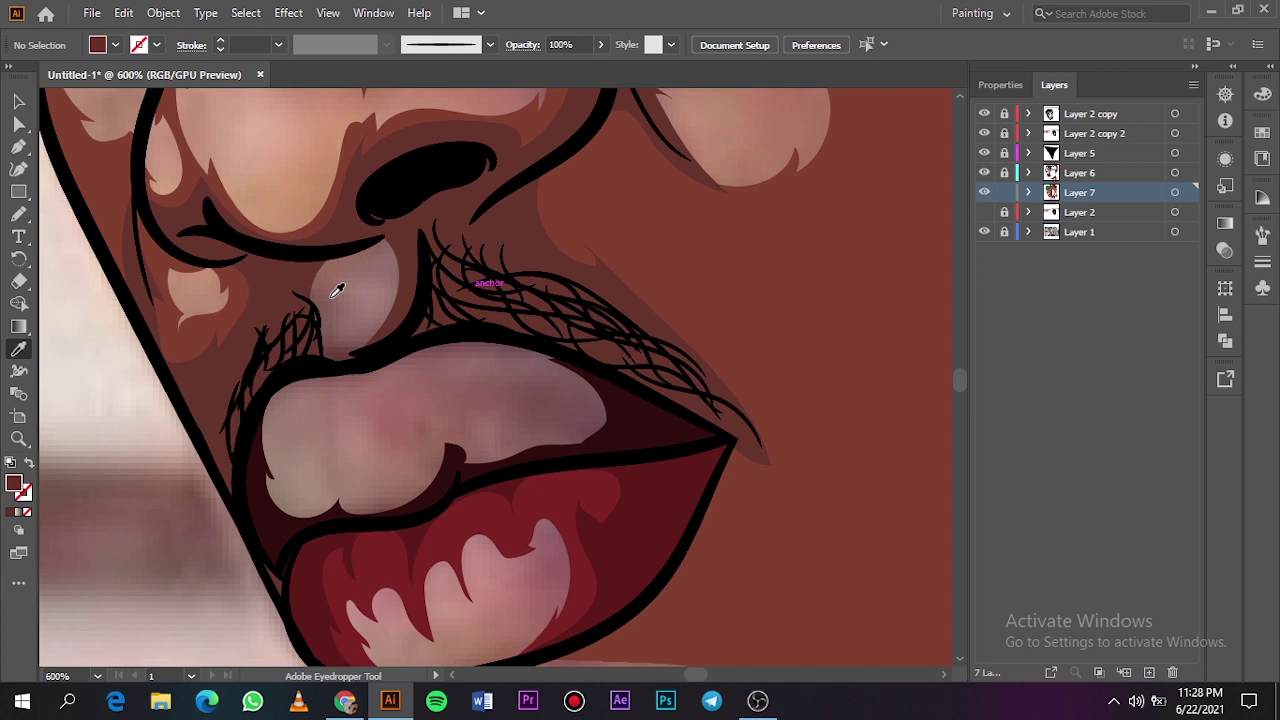
pyautogui.click(285, 481)
pyautogui.doubleClick(14, 484)
pyautogui.click(886, 257)
pyautogui.click(1160, 108)
pyautogui.press('n')
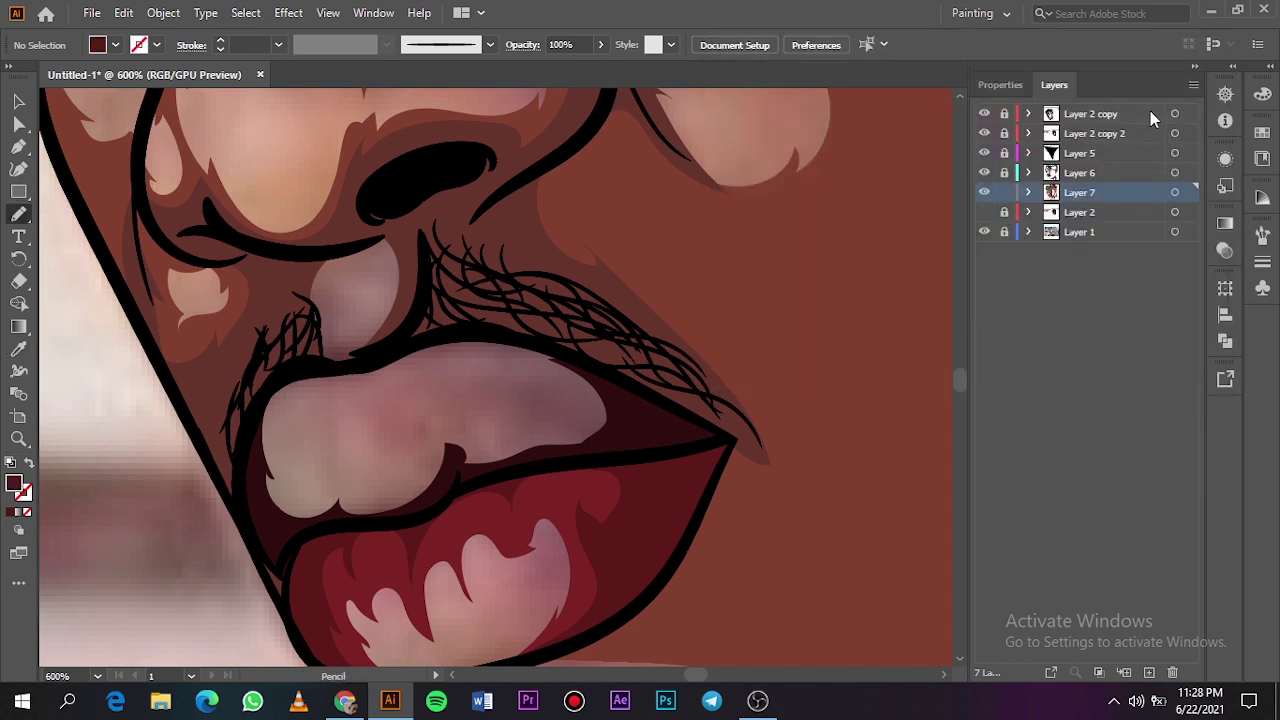
# Step: Draw dark maroon Pencil shadows around the three highlights of the upper lip, and preview the artwork without the photo
pyautogui.moveTo(548, 455)
pyautogui.mouseDown()
pyautogui.moveTo(577, 420)
pyautogui.moveTo(561, 396)
pyautogui.moveTo(517, 380)
pyautogui.mouseUp()
pyautogui.moveTo(340, 444)
pyautogui.mouseDown()
pyautogui.moveTo(388, 516)
pyautogui.moveTo(328, 518)
pyautogui.mouseUp()
pyautogui.moveTo(281, 405)
pyautogui.mouseDown()
pyautogui.moveTo(333, 374)
pyautogui.moveTo(495, 323)
pyautogui.moveTo(643, 403)
pyautogui.moveTo(626, 449)
pyautogui.moveTo(555, 455)
pyautogui.mouseUp()
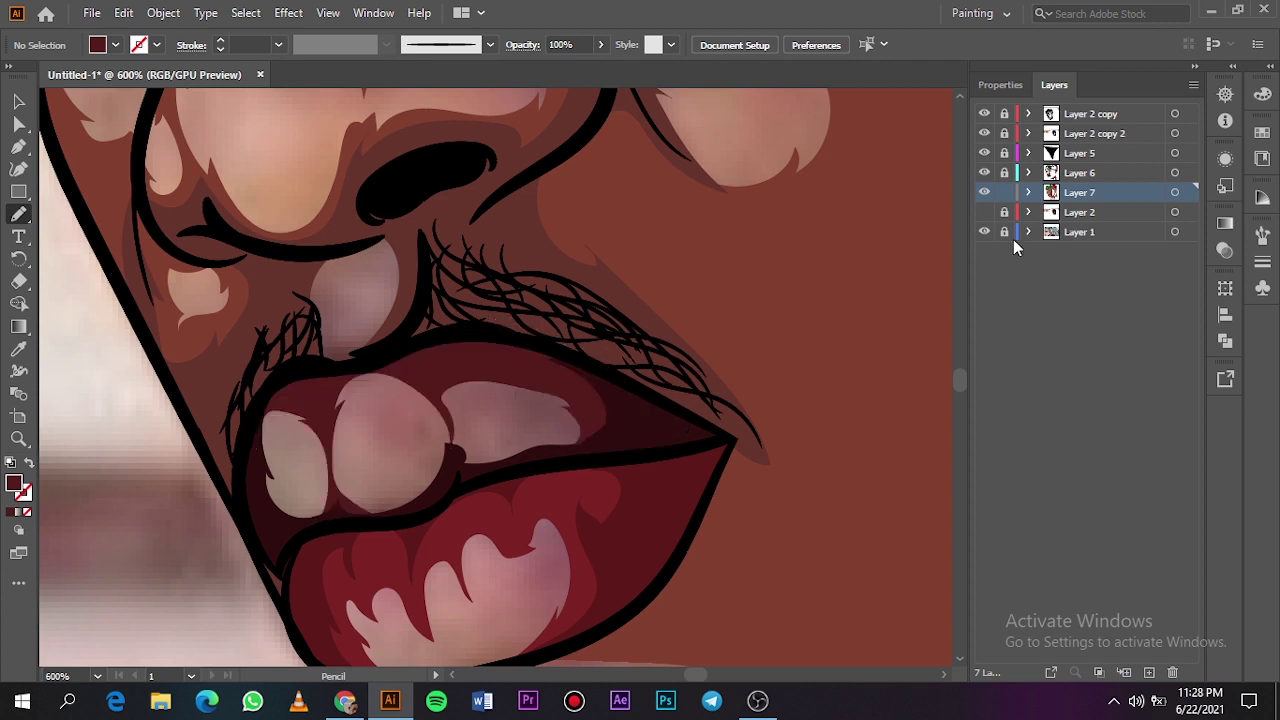
pyautogui.click(984, 212)
pyautogui.hotkey('ctrl', '0')
pyautogui.click(984, 232)
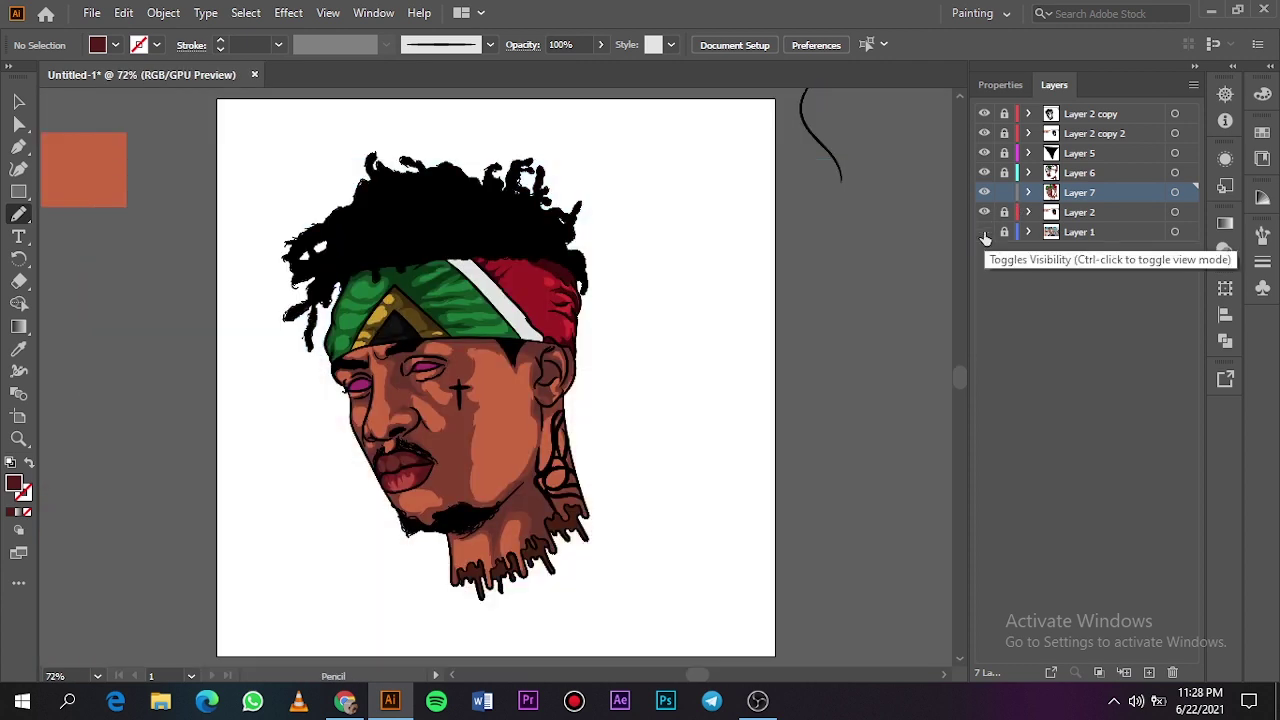
# Step: Show the photo again, sample the eyes' purple, and set a darker purple fill for the Pencil tool
pyautogui.click(984, 232)
pyautogui.scroll(10, 364, 376)
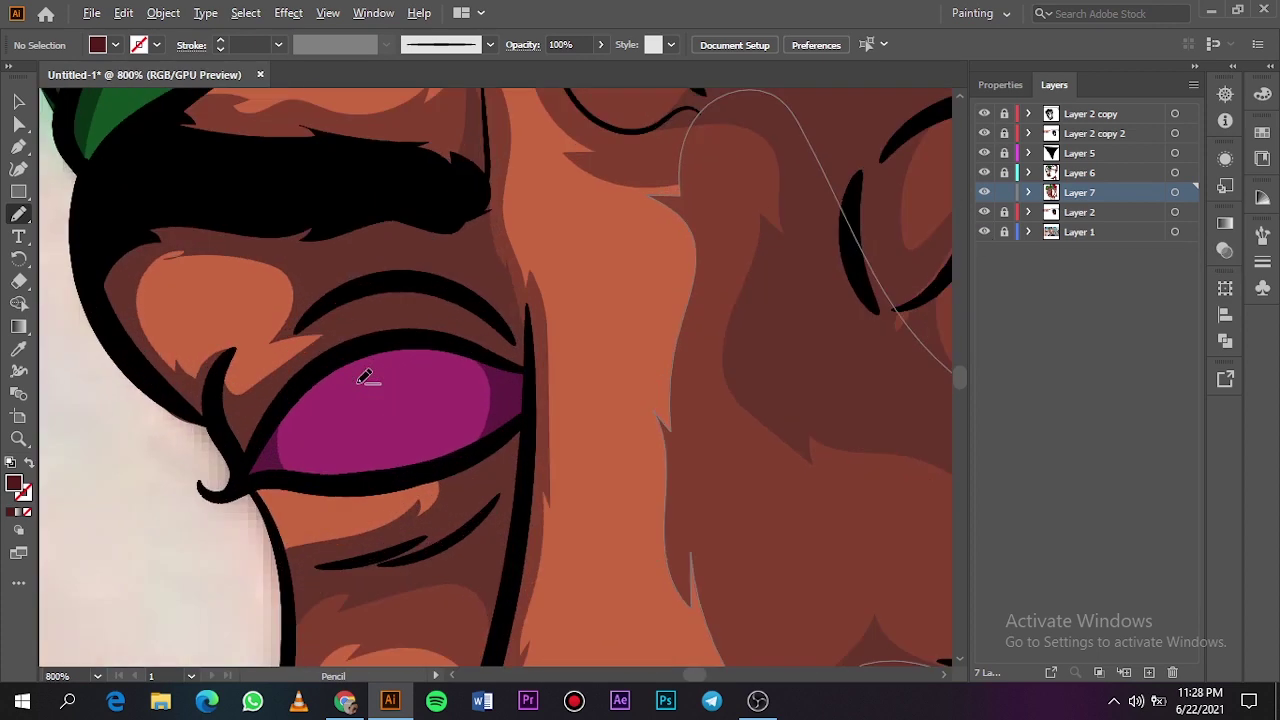
pyautogui.press('i')
pyautogui.doubleClick(22, 490)
pyautogui.moveTo(894, 234); pyautogui.dragTo(900, 223)
pyautogui.click(1166, 106)
pyautogui.press('b')
pyautogui.press('n')
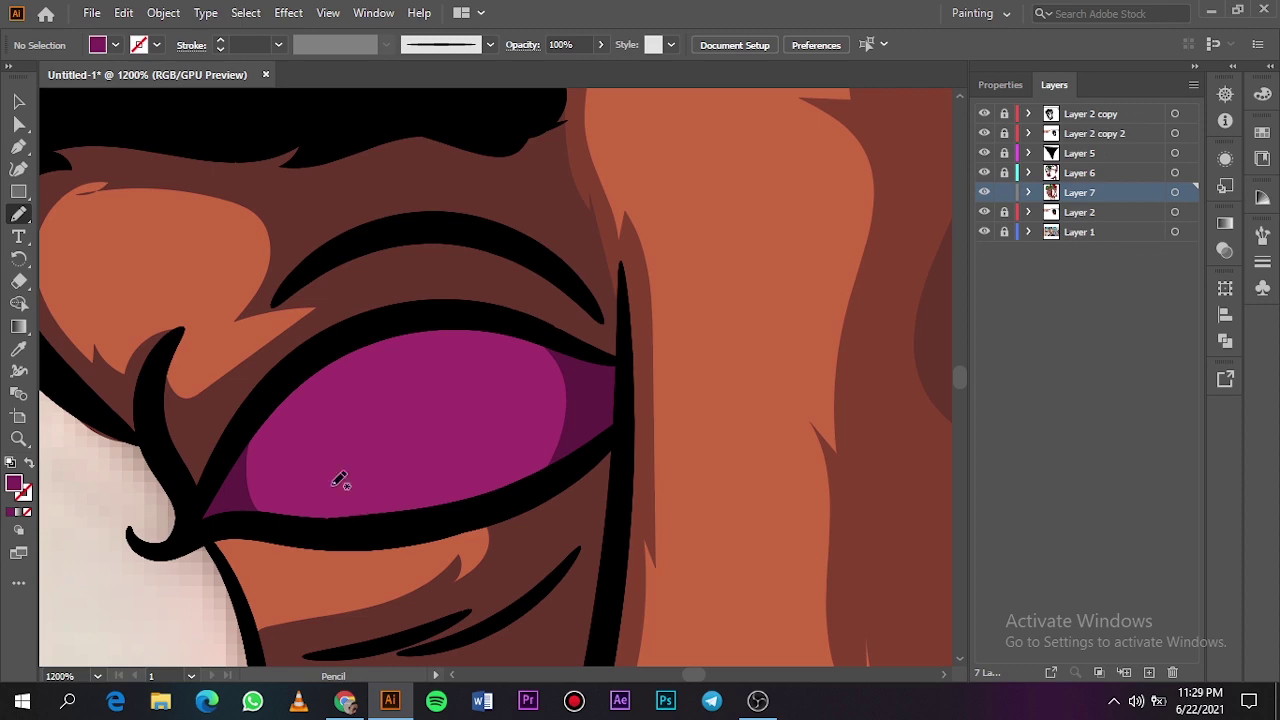
# Step: Draw darker purple Pencil shadows along the edges of both eyes, and preview the artwork without the photo
pyautogui.moveTo(334, 487)
pyautogui.mouseDown()
pyautogui.moveTo(329, 371)
pyautogui.moveTo(300, 529)
pyautogui.moveTo(350, 518)
pyautogui.mouseUp()
pyautogui.moveTo(471, 325)
pyautogui.mouseDown()
pyautogui.moveTo(578, 468)
pyautogui.moveTo(428, 314)
pyautogui.moveTo(432, 326)
pyautogui.moveTo(365, 88)
pyautogui.moveTo(423, 346)
pyautogui.moveTo(416, 310)
pyautogui.mouseUp()
pyautogui.scroll(-6, 443, 337)
pyautogui.scroll(10, 411, 291)
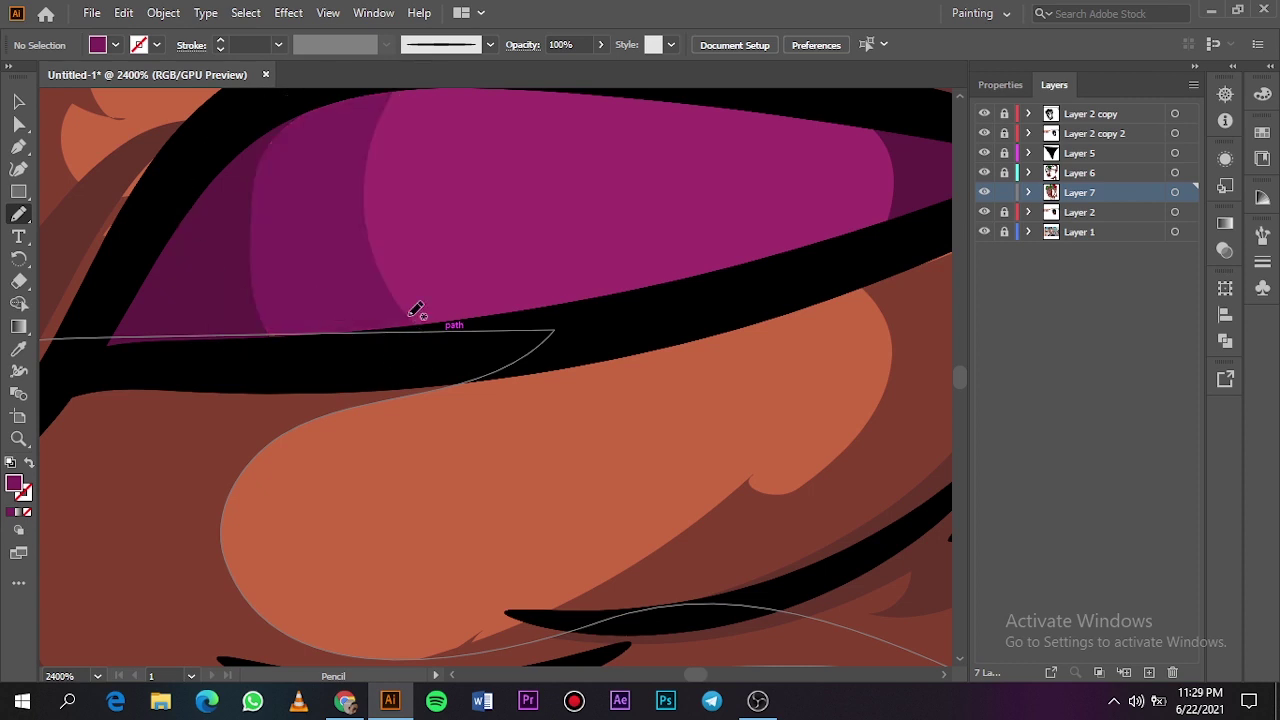
pyautogui.scroll(5, 414, 309)
pyautogui.moveTo(508, 337)
pyautogui.mouseDown()
pyautogui.moveTo(537, 528)
pyautogui.moveTo(655, 325)
pyautogui.moveTo(522, 337)
pyautogui.mouseUp()
pyautogui.scroll(-8, 520, 335)
pyautogui.click(984, 232)
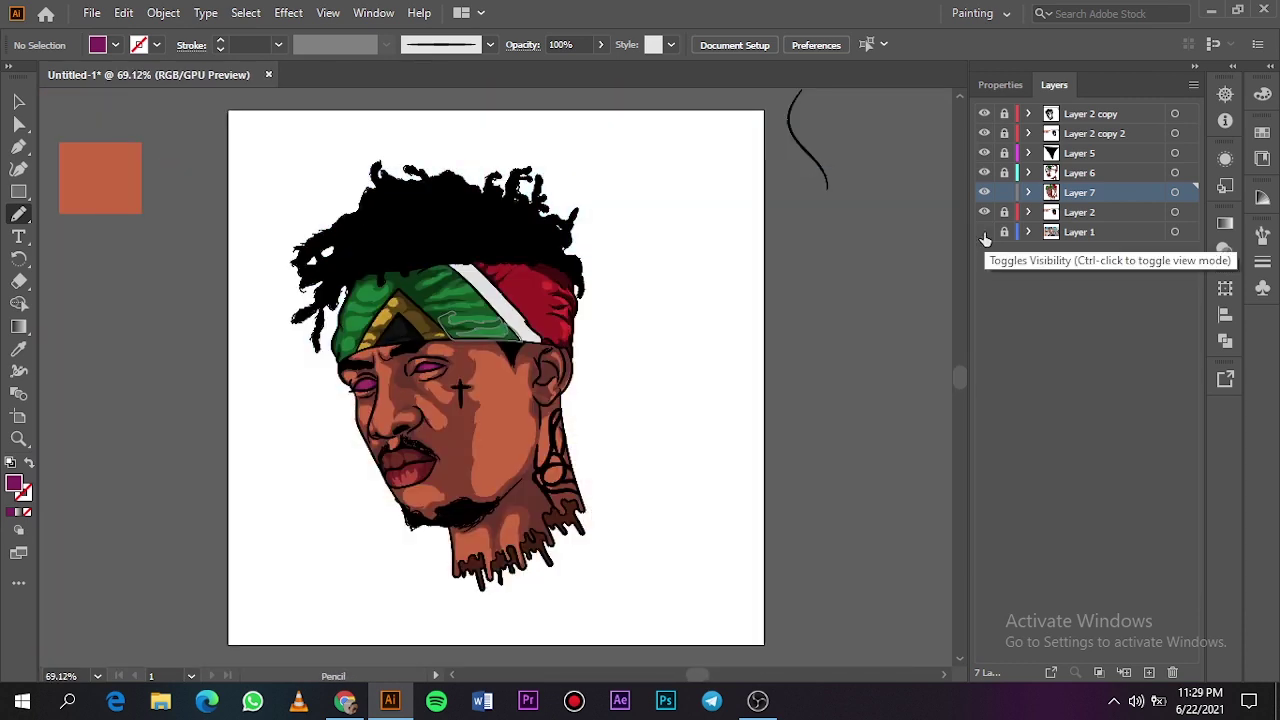
pyautogui.press('v')
pyautogui.click(172, 388)
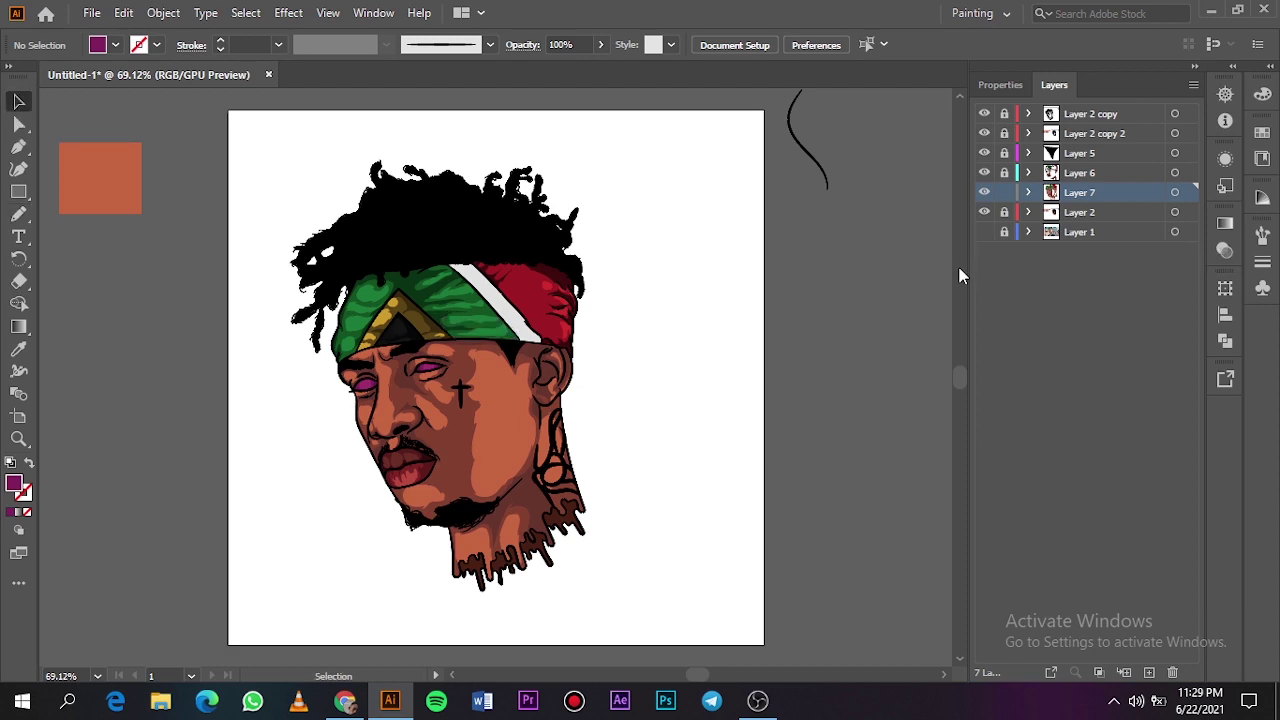
# Step: Show the photo with Layer 2 hidden, and sample the reddish-brown mid-tone from the skin swatches beside the artboard
pyautogui.click(984, 232)
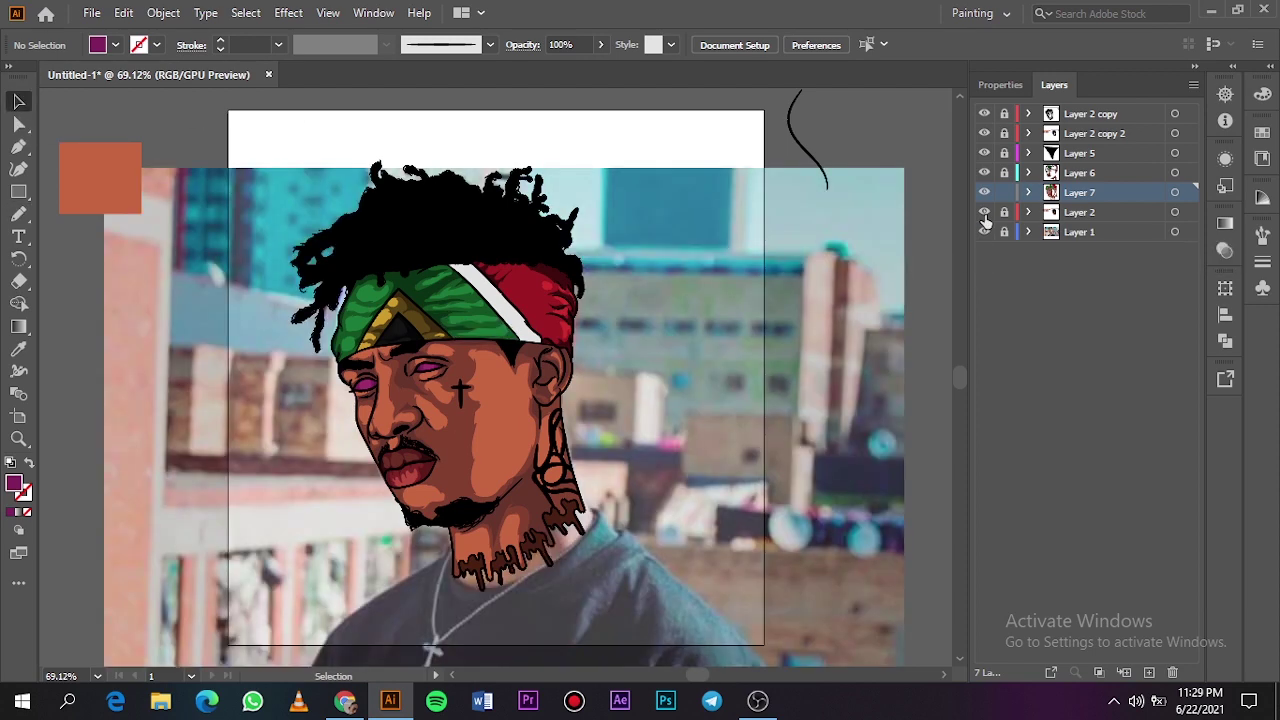
pyautogui.click(984, 212)
pyautogui.hscroll(-5, 530, 436)
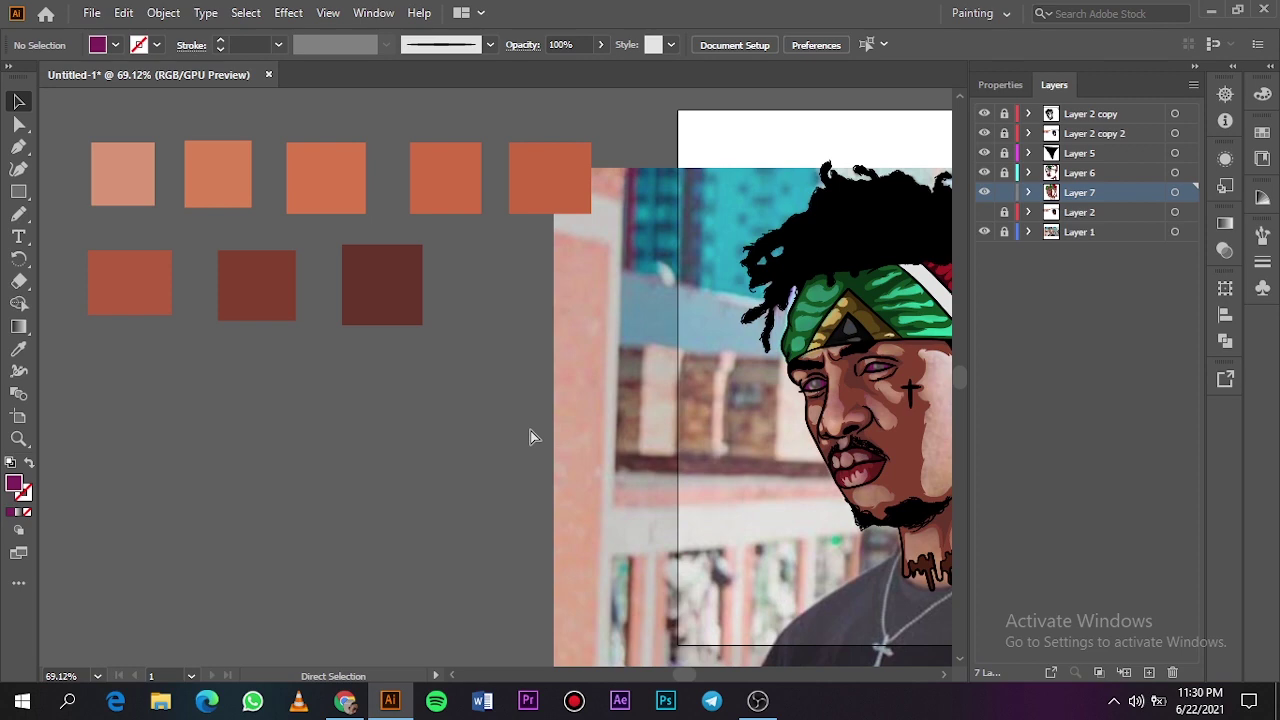
pyautogui.hscroll(-1, 530, 436)
pyautogui.press('i')
pyautogui.click(225, 290)
pyautogui.hscroll(8, 225, 295)
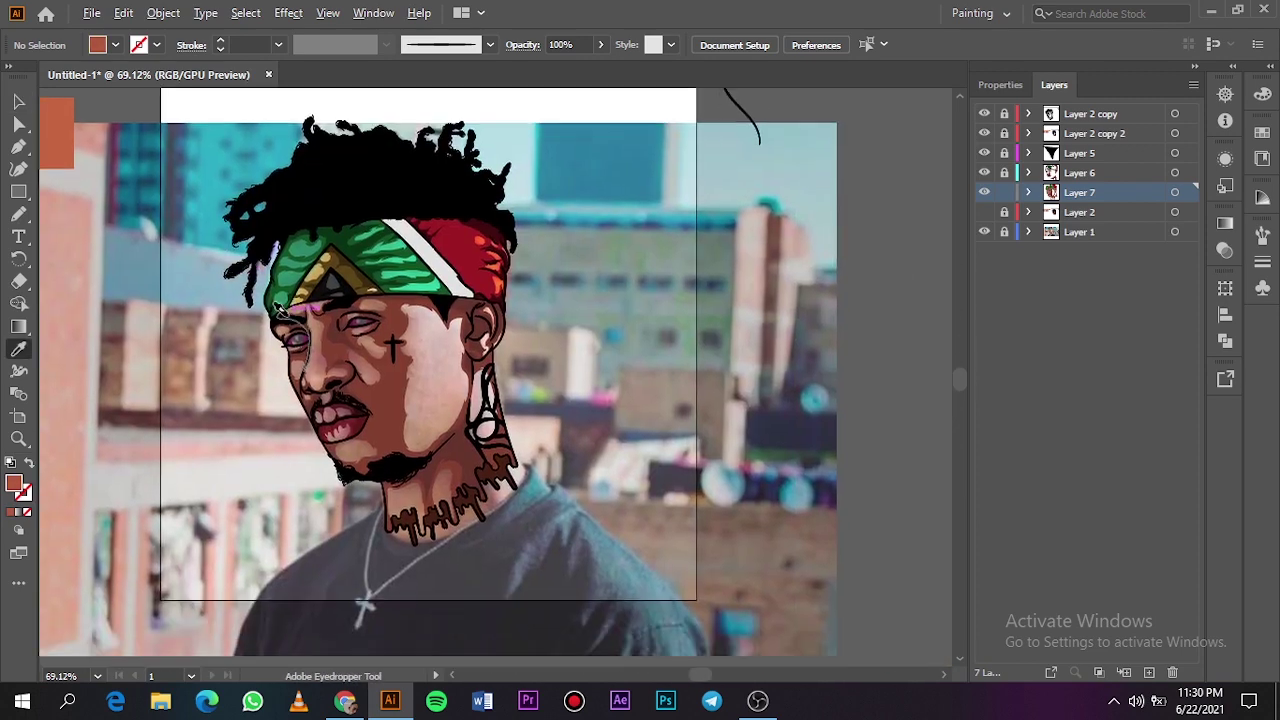
# Step: Lock Layer 7 and create a new layer directly beneath it for the skin mid-tones drawn with the Pencil tool
pyautogui.scroll(6, 281, 308)
pyautogui.scroll(-3, 287, 311)
pyautogui.scroll(3, 295, 311)
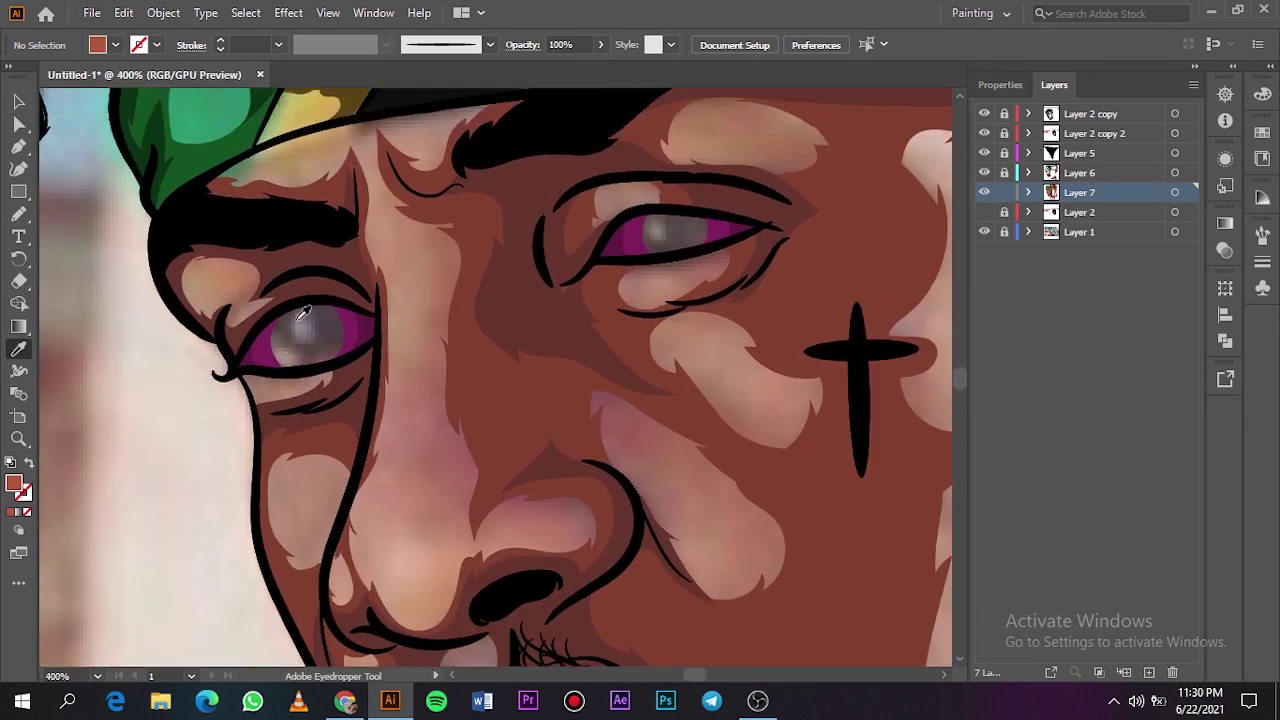
pyautogui.press('n')
pyautogui.click(1006, 192)
pyautogui.click(1148, 672)
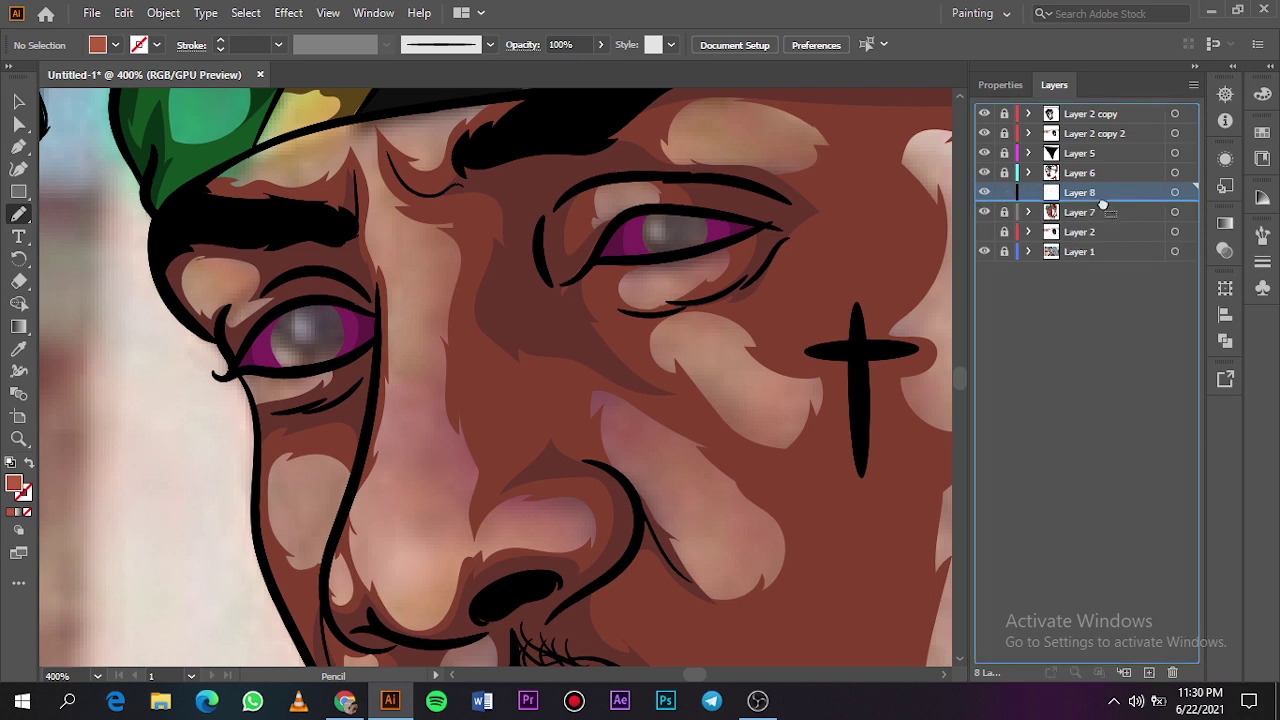
# Step: Draw reddish-brown Pencil mid-tones down the nose bridge and over the nostril, and preview them over the base colours without the photo
pyautogui.moveTo(402, 210)
pyautogui.mouseDown()
pyautogui.moveTo(427, 285)
pyautogui.moveTo(415, 392)
pyautogui.moveTo(440, 455)
pyautogui.moveTo(427, 515)
pyautogui.moveTo(407, 530)
pyautogui.moveTo(459, 550)
pyautogui.moveTo(445, 600)
pyautogui.moveTo(402, 630)
pyautogui.mouseUp()
pyautogui.moveTo(486, 588); pyautogui.dragTo(528, 515)
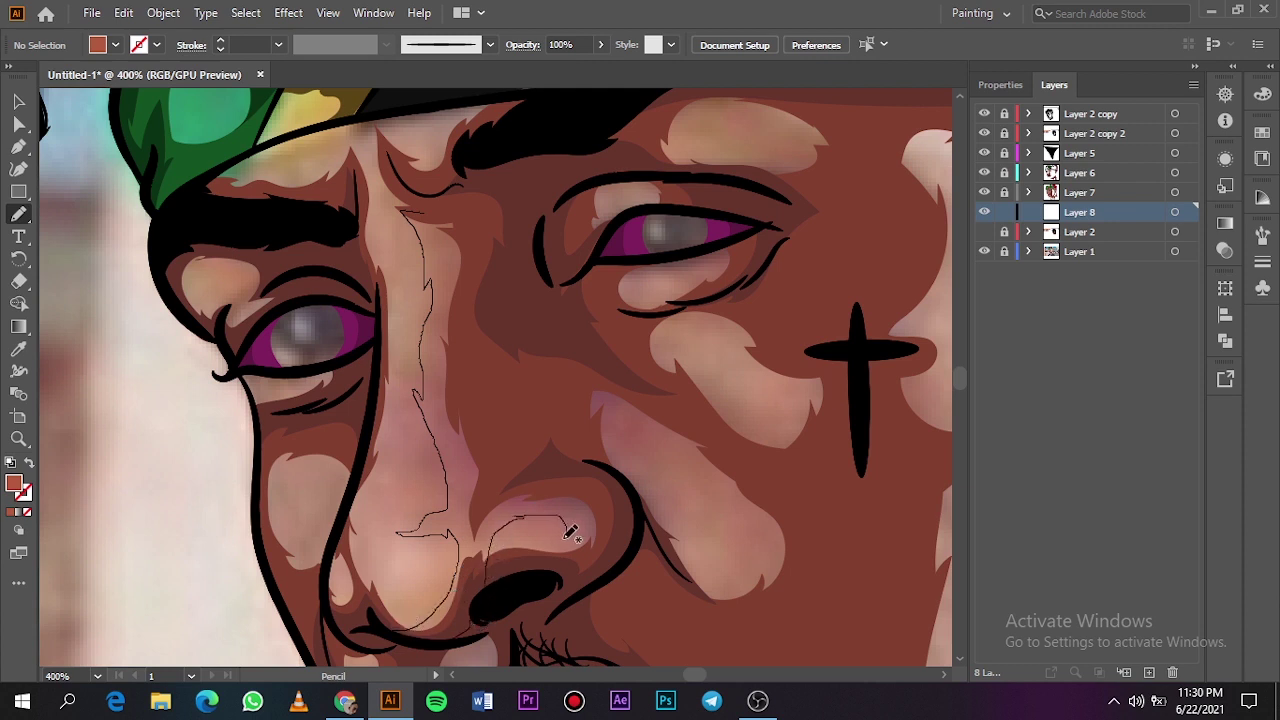
pyautogui.click(984, 231)
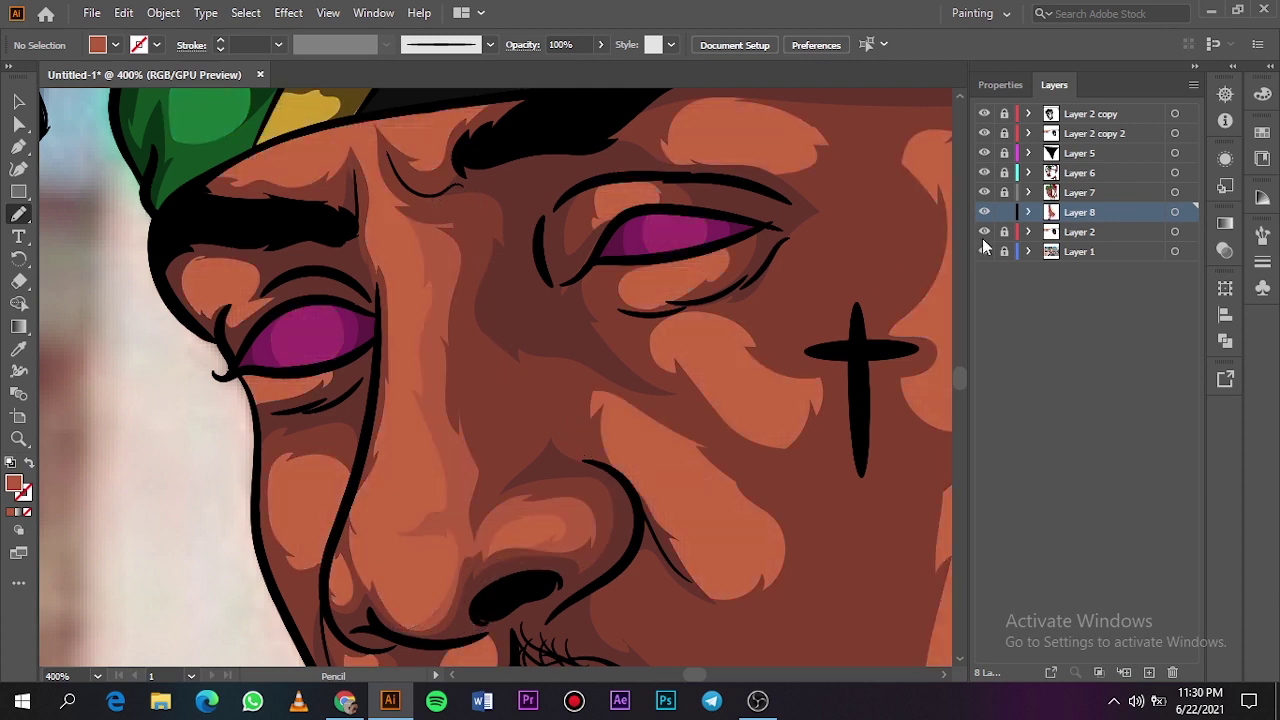
pyautogui.click(984, 251)
pyautogui.hotkey('ctrl', '0')
pyautogui.click(984, 251)
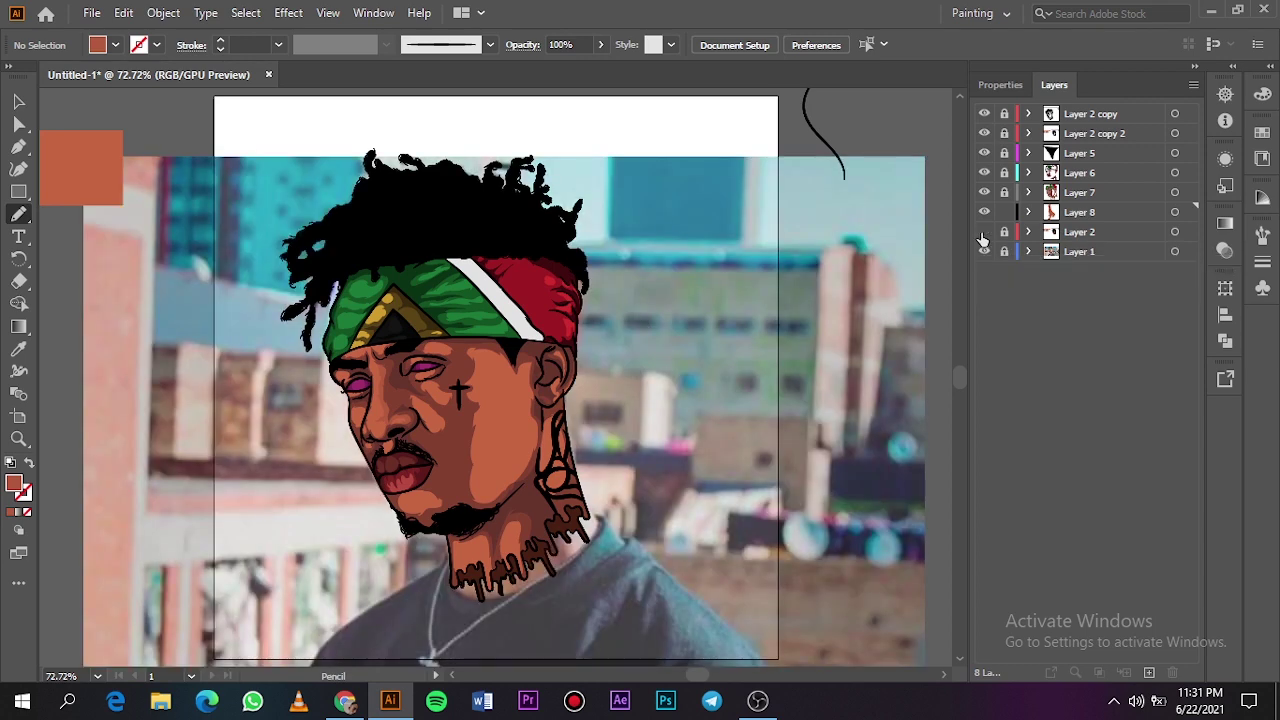
# Step: Draw reddish-brown Pencil mid-tones around the nose tip, its far side, the far cheek and the small highlight beside the moustache
pyautogui.scroll(5, 395, 432)
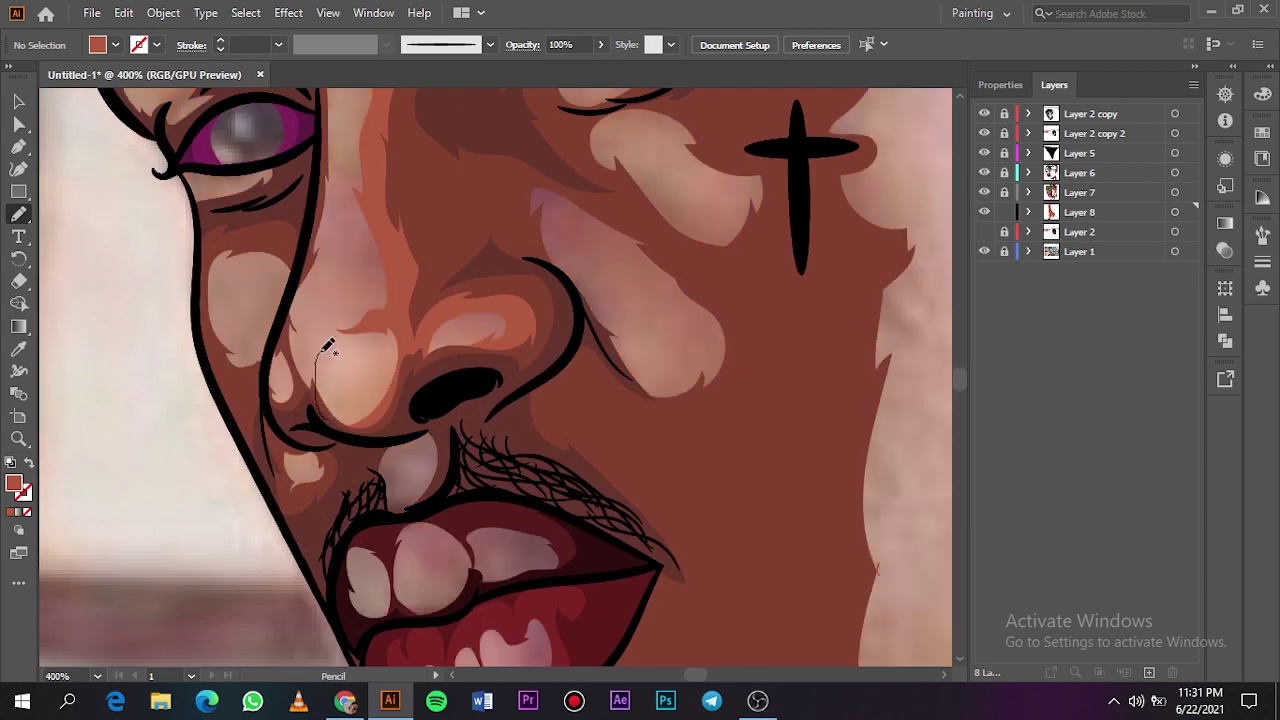
pyautogui.moveTo(358, 332)
pyautogui.mouseDown()
pyautogui.moveTo(320, 313)
pyautogui.moveTo(310, 276)
pyautogui.mouseUp()
pyautogui.moveTo(290, 318); pyautogui.dragTo(291, 400)
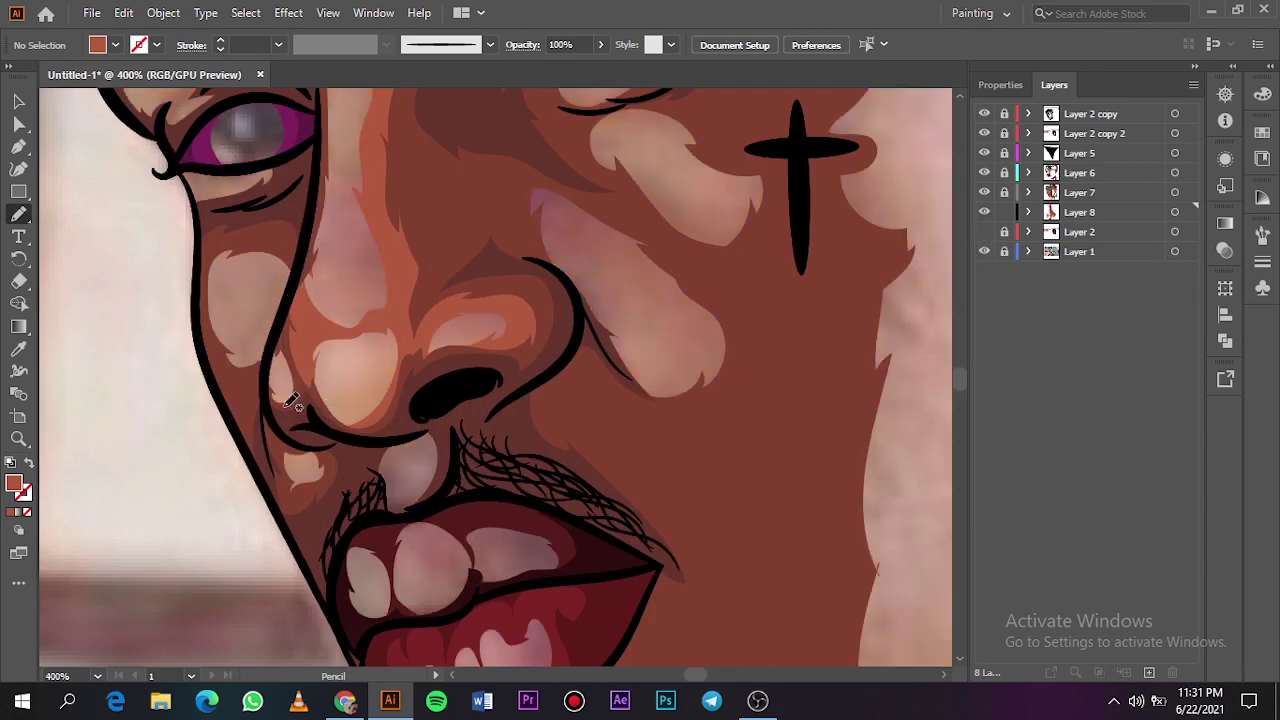
pyautogui.moveTo(268, 356)
pyautogui.mouseDown()
pyautogui.moveTo(304, 368)
pyautogui.moveTo(281, 398)
pyautogui.mouseUp()
pyautogui.moveTo(279, 304)
pyautogui.mouseDown()
pyautogui.moveTo(256, 340)
pyautogui.moveTo(221, 297)
pyautogui.moveTo(283, 298)
pyautogui.moveTo(209, 332)
pyautogui.moveTo(282, 298)
pyautogui.mouseUp()
pyautogui.moveTo(298, 478)
pyautogui.mouseDown()
pyautogui.moveTo(336, 477)
pyautogui.moveTo(304, 456)
pyautogui.mouseUp()
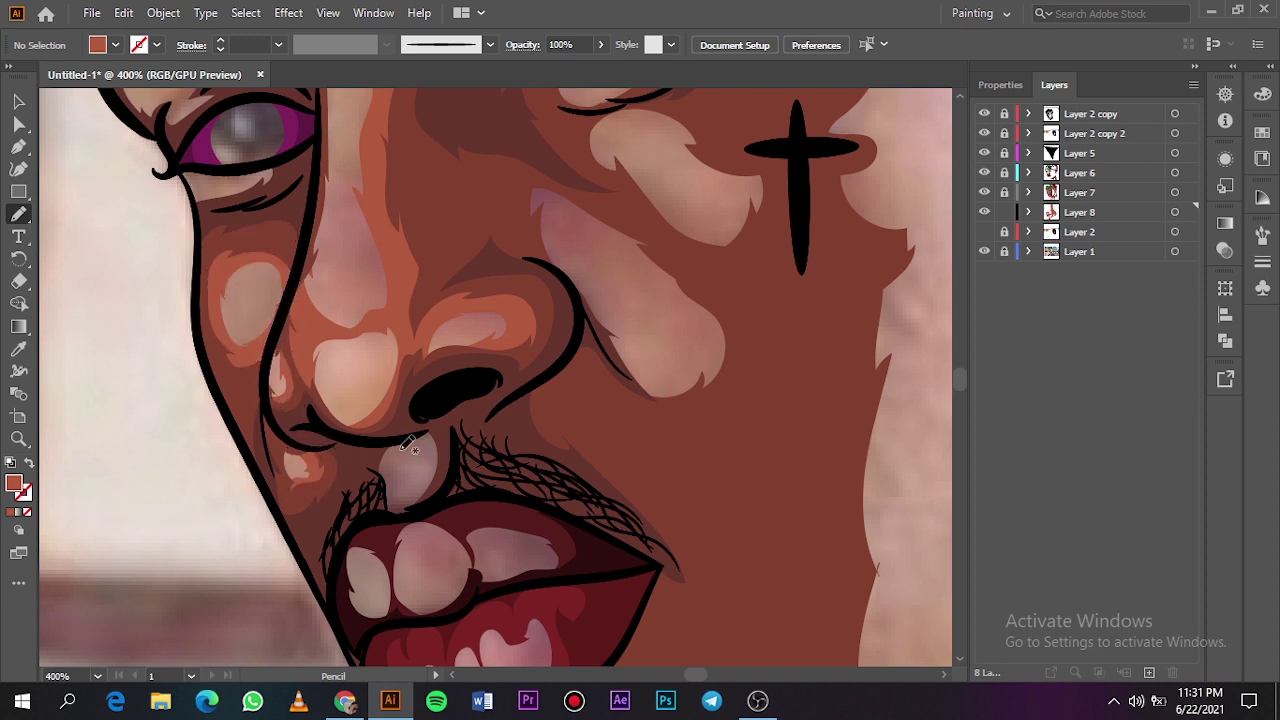
# Step: Draw reddish-brown Pencil mid-tones on the skin between nose and upper lip and under the far eyebrow, and preview the whole portrait
pyautogui.moveTo(397, 465); pyautogui.dragTo(433, 477)
pyautogui.moveTo(375, 510)
pyautogui.mouseDown()
pyautogui.moveTo(408, 426)
pyautogui.moveTo(391, 462)
pyautogui.mouseUp()
pyautogui.scroll(-3, 391, 462)
pyautogui.scroll(4, 346, 406)
pyautogui.moveTo(195, 364); pyautogui.dragTo(329, 384)
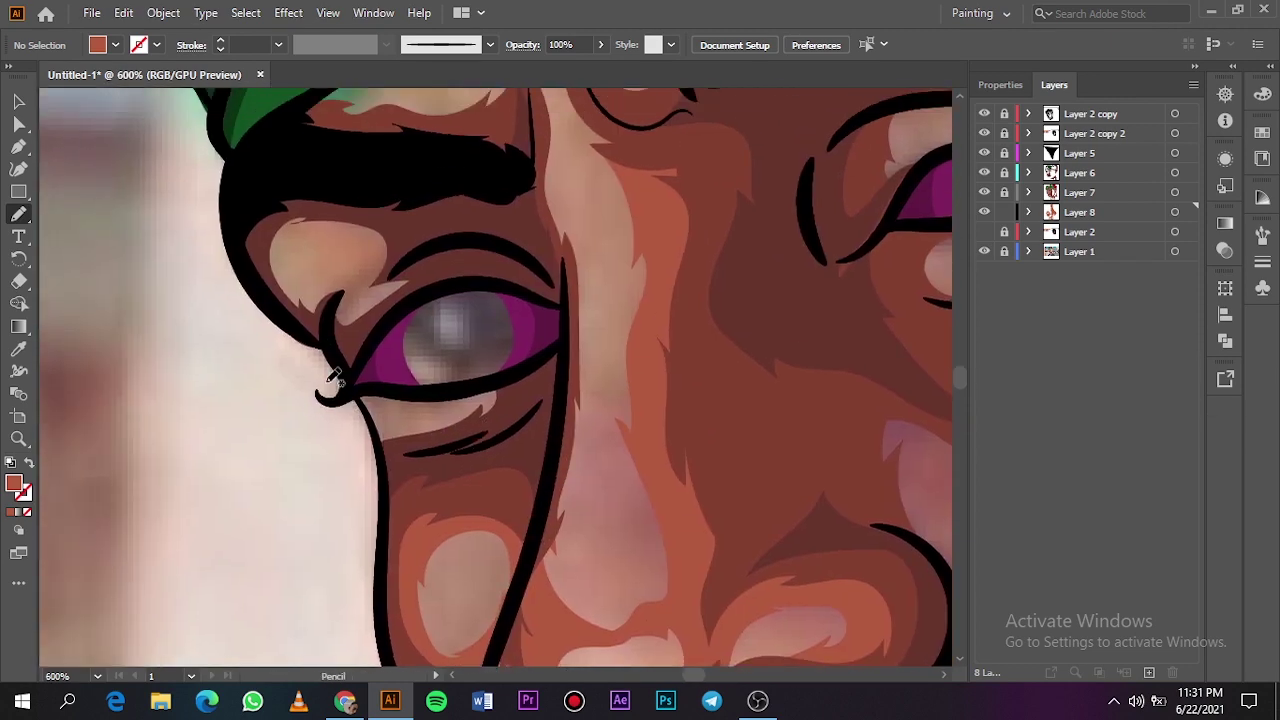
pyautogui.moveTo(396, 298)
pyautogui.mouseDown()
pyautogui.moveTo(352, 215)
pyautogui.moveTo(402, 225)
pyautogui.moveTo(362, 296)
pyautogui.moveTo(394, 302)
pyautogui.moveTo(351, 252)
pyautogui.moveTo(285, 243)
pyautogui.moveTo(272, 284)
pyautogui.mouseUp()
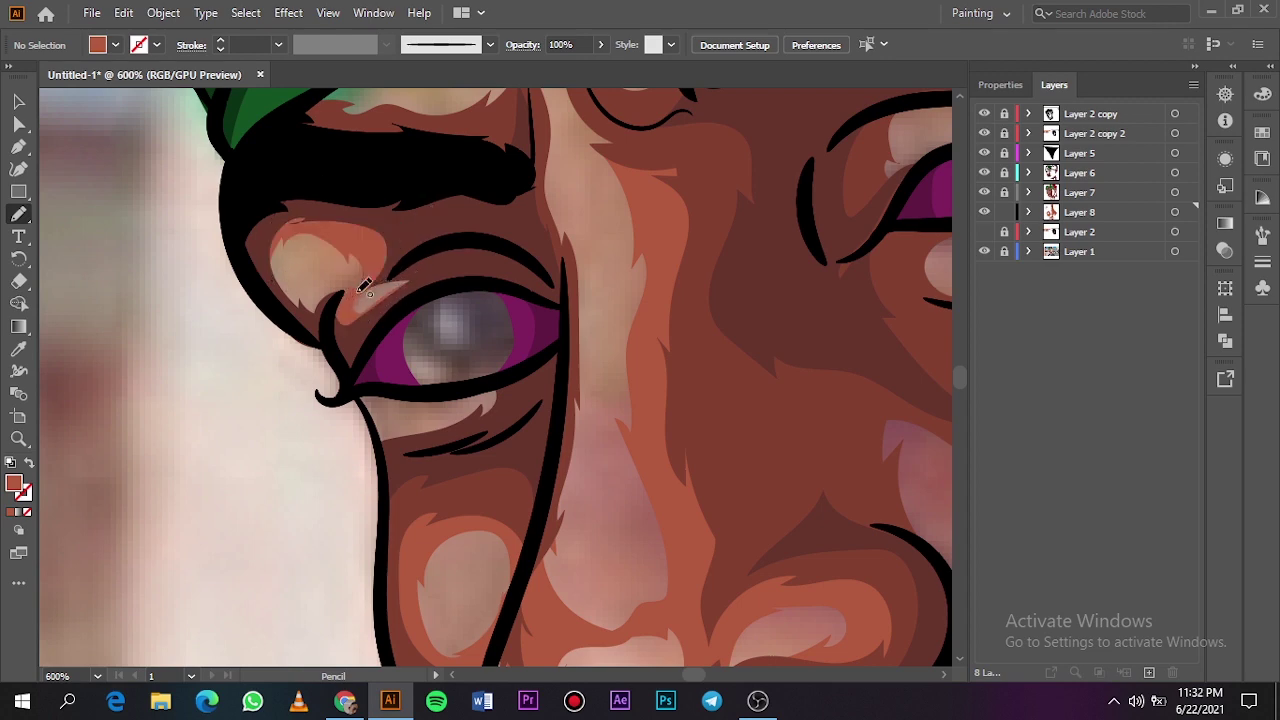
pyautogui.hotkey('ctrl', '0')
pyautogui.click(984, 251)
pyautogui.click(984, 251)
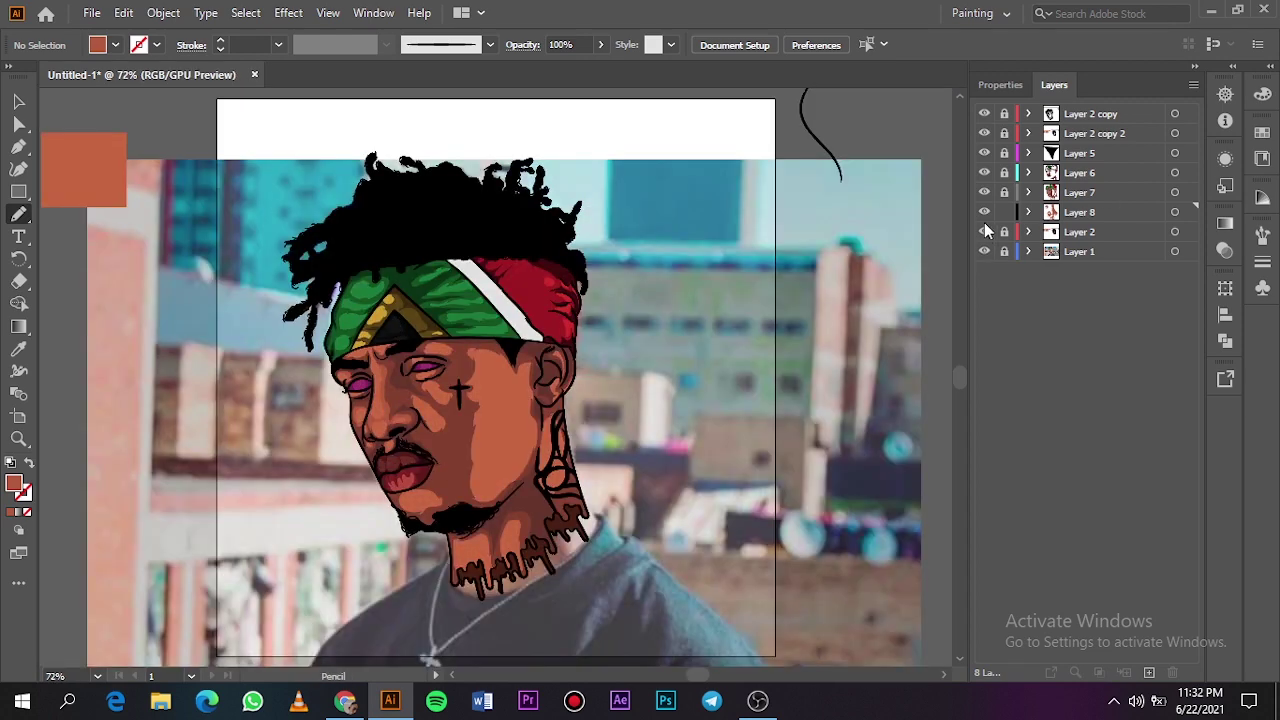
# Step: Draw a reddish-brown Pencil mid-tone around the chin highlight below the lower lip, and preview it over the base colours without the photo
pyautogui.click(984, 231)
pyautogui.scroll(5, 429, 492)
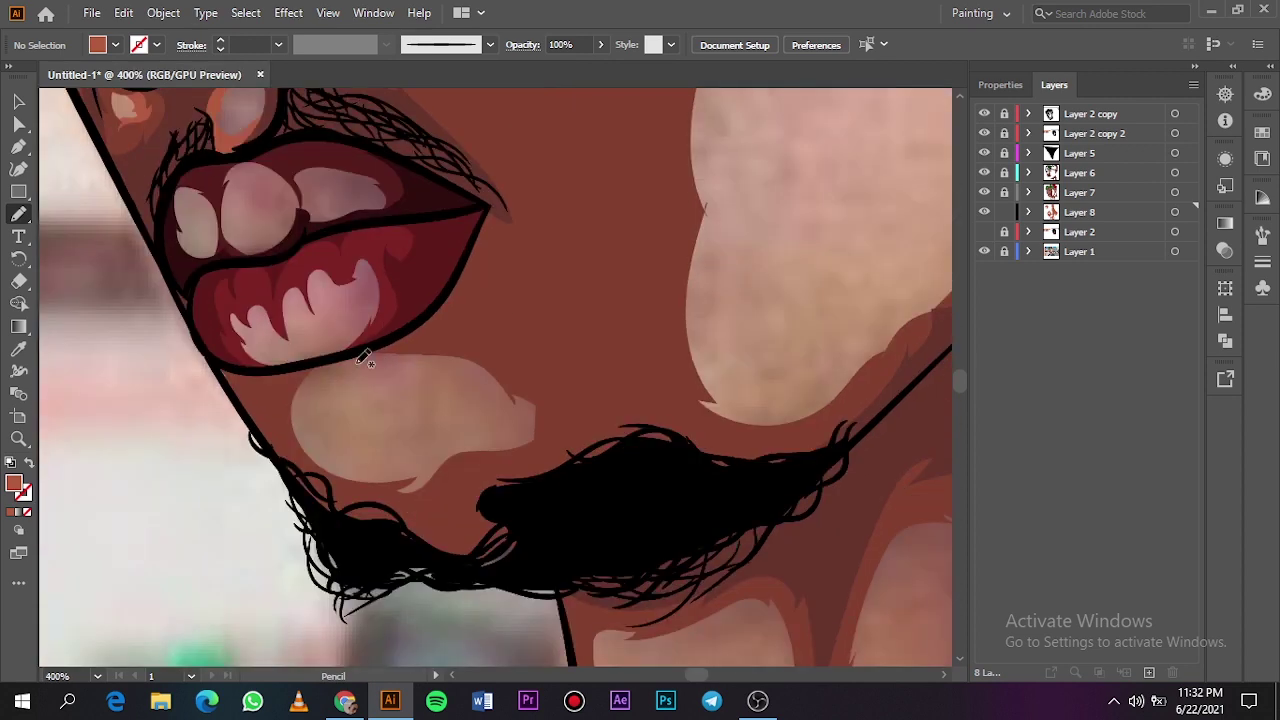
pyautogui.moveTo(363, 352)
pyautogui.mouseDown()
pyautogui.moveTo(470, 405)
pyautogui.moveTo(478, 427)
pyautogui.moveTo(381, 457)
pyautogui.moveTo(319, 435)
pyautogui.moveTo(340, 354)
pyautogui.moveTo(283, 416)
pyautogui.moveTo(456, 517)
pyautogui.moveTo(552, 340)
pyautogui.moveTo(370, 352)
pyautogui.mouseUp()
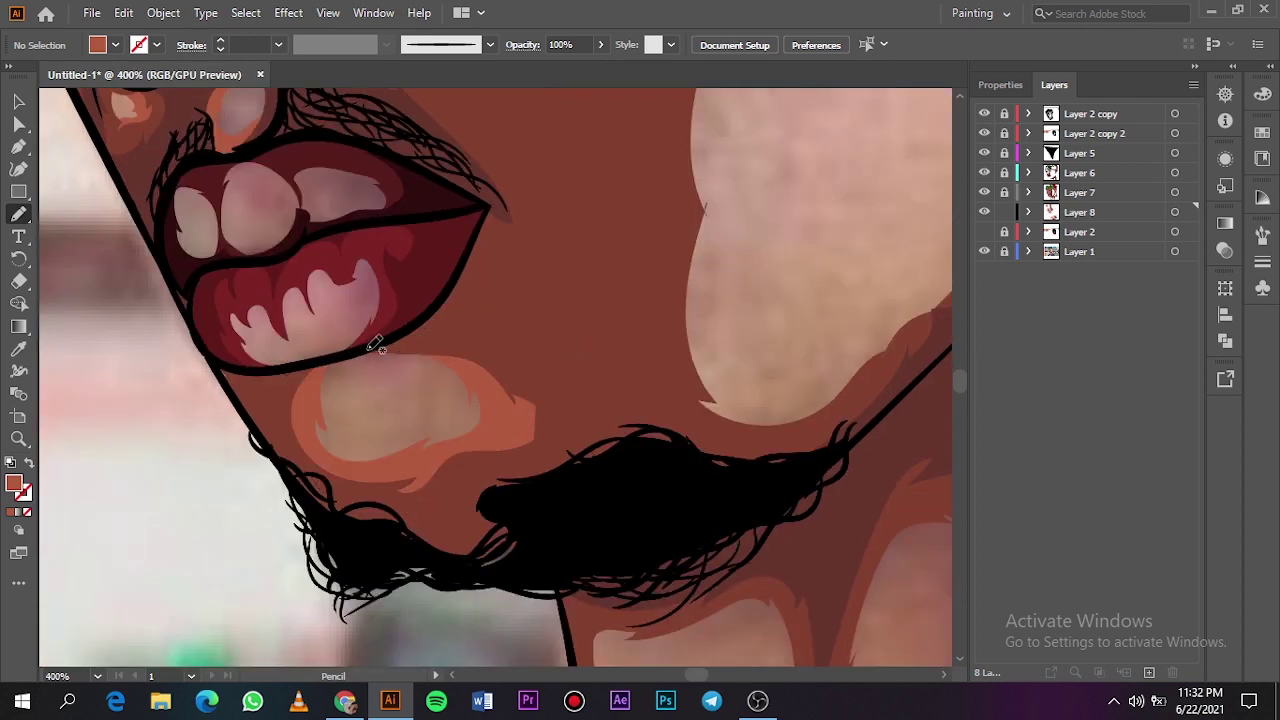
pyautogui.hotkey('ctrl', '0')
pyautogui.click(984, 231)
pyautogui.click(985, 252)
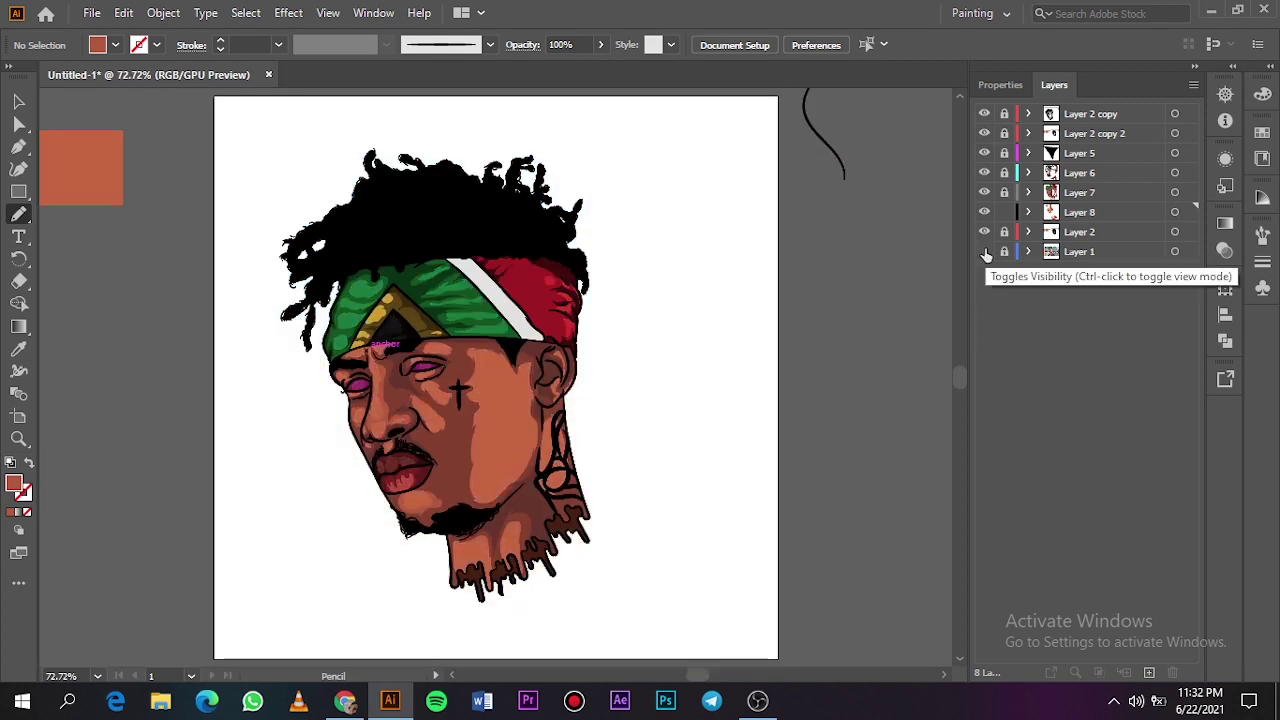
# Step: With the photo shown again, draw reddish-brown Pencil mid-tones beside the nostril, on the upper near cheek, around the near eye and at the eyebrow
pyautogui.click(985, 252)
pyautogui.click(984, 231)
pyautogui.scroll(5, 505, 468)
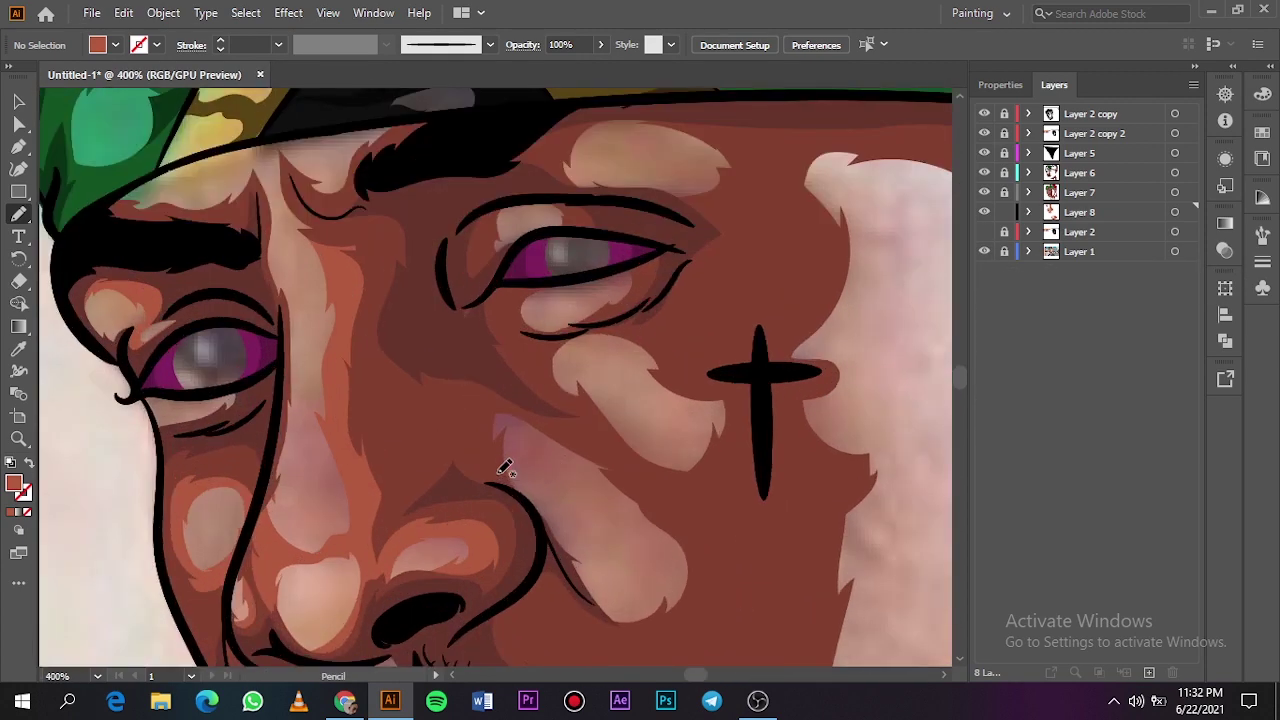
pyautogui.moveTo(671, 528)
pyautogui.mouseDown()
pyautogui.moveTo(655, 585)
pyautogui.moveTo(611, 596)
pyautogui.moveTo(546, 501)
pyautogui.moveTo(545, 442)
pyautogui.moveTo(484, 399)
pyautogui.moveTo(541, 577)
pyautogui.moveTo(702, 562)
pyautogui.moveTo(660, 515)
pyautogui.mouseUp()
pyautogui.moveTo(698, 448)
pyautogui.mouseDown()
pyautogui.moveTo(583, 373)
pyautogui.moveTo(620, 360)
pyautogui.moveTo(637, 325)
pyautogui.moveTo(572, 436)
pyautogui.moveTo(730, 489)
pyautogui.moveTo(706, 386)
pyautogui.moveTo(665, 428)
pyautogui.mouseUp()
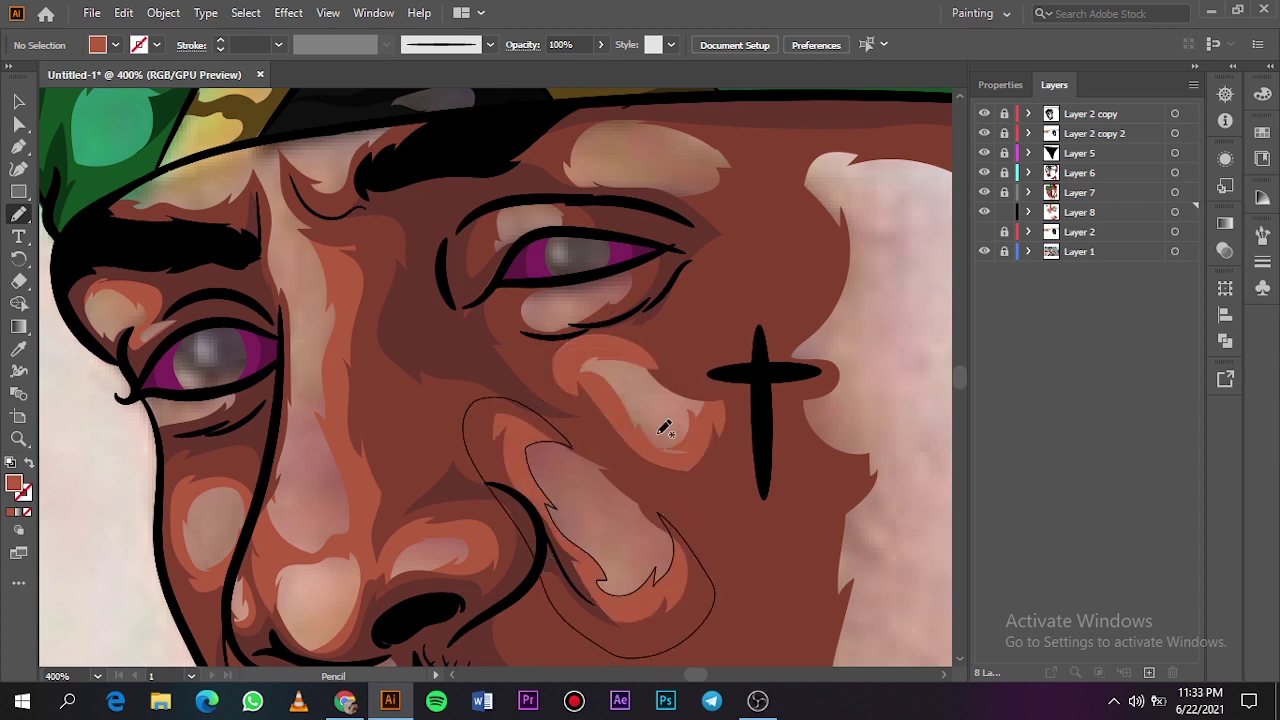
pyautogui.moveTo(583, 326)
pyautogui.mouseDown()
pyautogui.moveTo(571, 278)
pyautogui.moveTo(510, 348)
pyautogui.moveTo(583, 328)
pyautogui.mouseUp()
pyautogui.moveTo(580, 330)
pyautogui.mouseDown()
pyautogui.moveTo(603, 298)
pyautogui.moveTo(597, 278)
pyautogui.moveTo(613, 333)
pyautogui.moveTo(580, 322)
pyautogui.mouseUp()
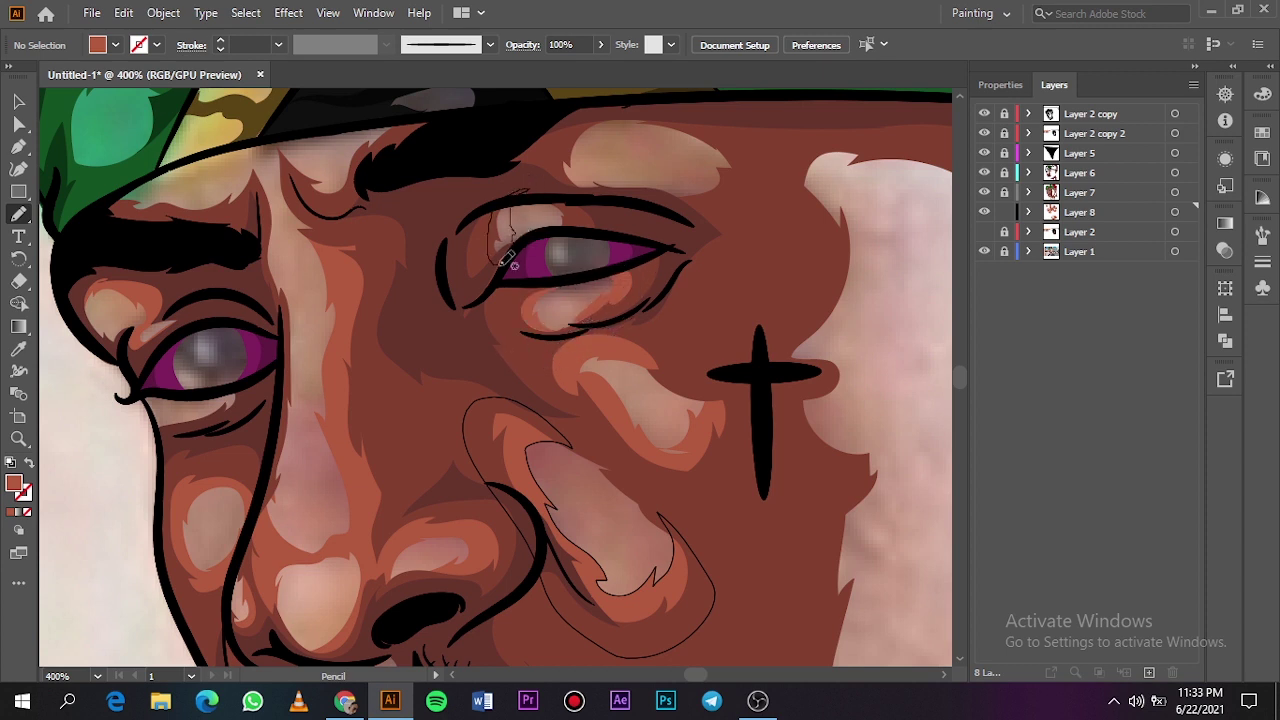
pyautogui.moveTo(597, 147)
pyautogui.mouseDown()
pyautogui.moveTo(676, 139)
pyautogui.moveTo(679, 174)
pyautogui.moveTo(658, 167)
pyautogui.moveTo(630, 185)
pyautogui.mouseUp()
pyautogui.hotkey('ctrl', '0')
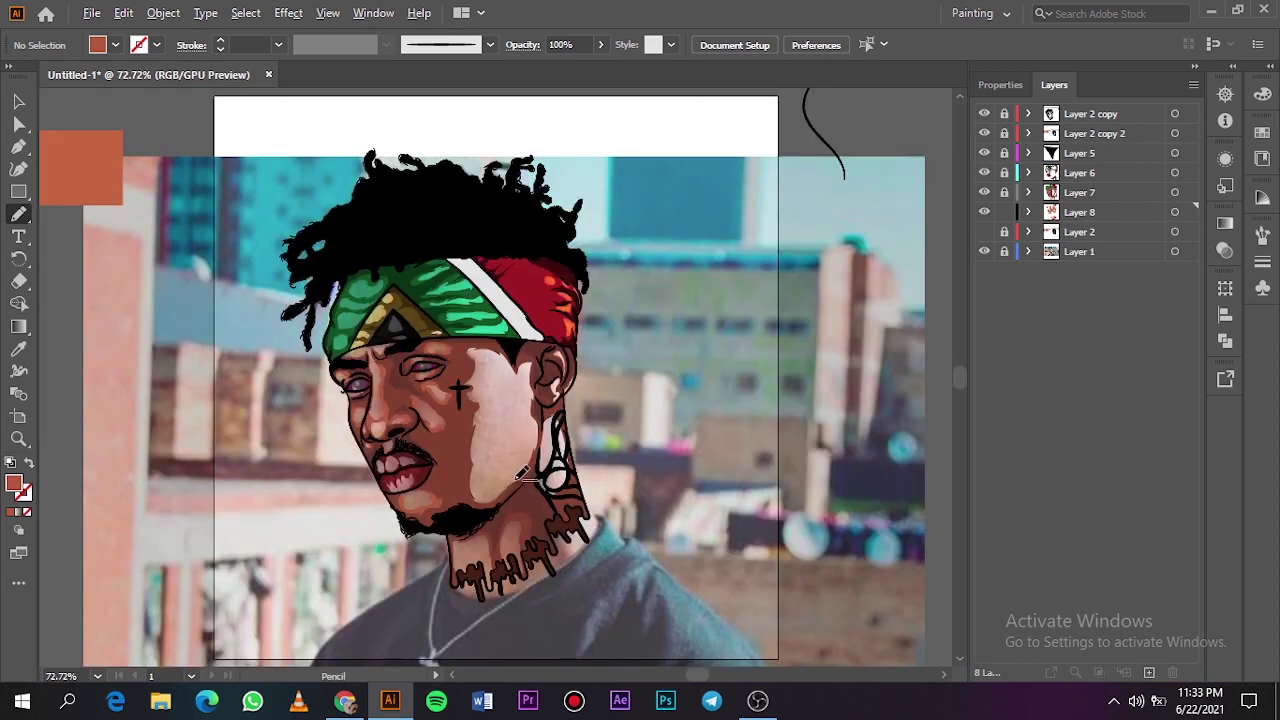
# Step: Draw a reddish-brown Pencil mid-tone around the large near-cheek highlight from temple to jaw, and preview it over the base colours
pyautogui.scroll(4, 500, 477)
pyautogui.scroll(-2, 500, 475)
pyautogui.scroll(1, 500, 475)
pyautogui.scroll(1, 505, 475)
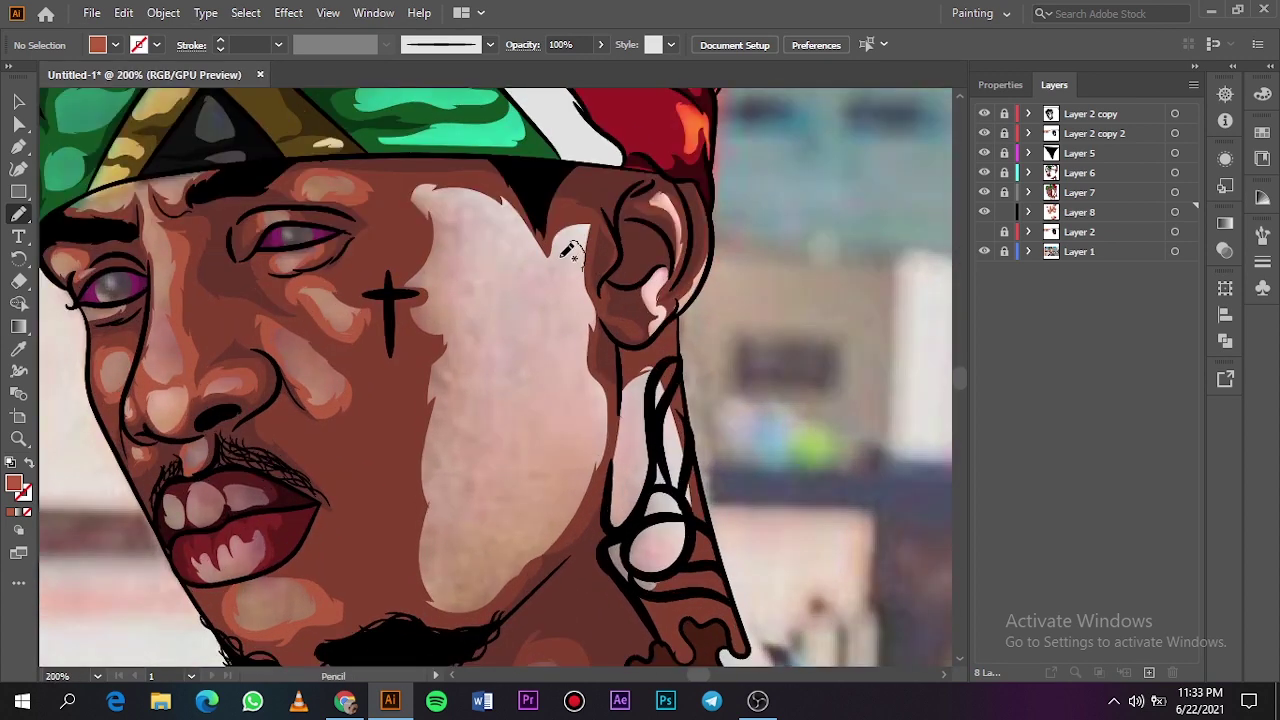
pyautogui.moveTo(446, 307)
pyautogui.mouseDown()
pyautogui.moveTo(457, 541)
pyautogui.moveTo(516, 556)
pyautogui.moveTo(567, 506)
pyautogui.moveTo(597, 436)
pyautogui.moveTo(582, 281)
pyautogui.moveTo(612, 364)
pyautogui.moveTo(612, 427)
pyautogui.moveTo(558, 571)
pyautogui.moveTo(396, 598)
pyautogui.moveTo(379, 263)
pyautogui.moveTo(404, 184)
pyautogui.moveTo(526, 184)
pyautogui.moveTo(589, 262)
pyautogui.mouseUp()
pyautogui.hotkey('ctrl', '0')
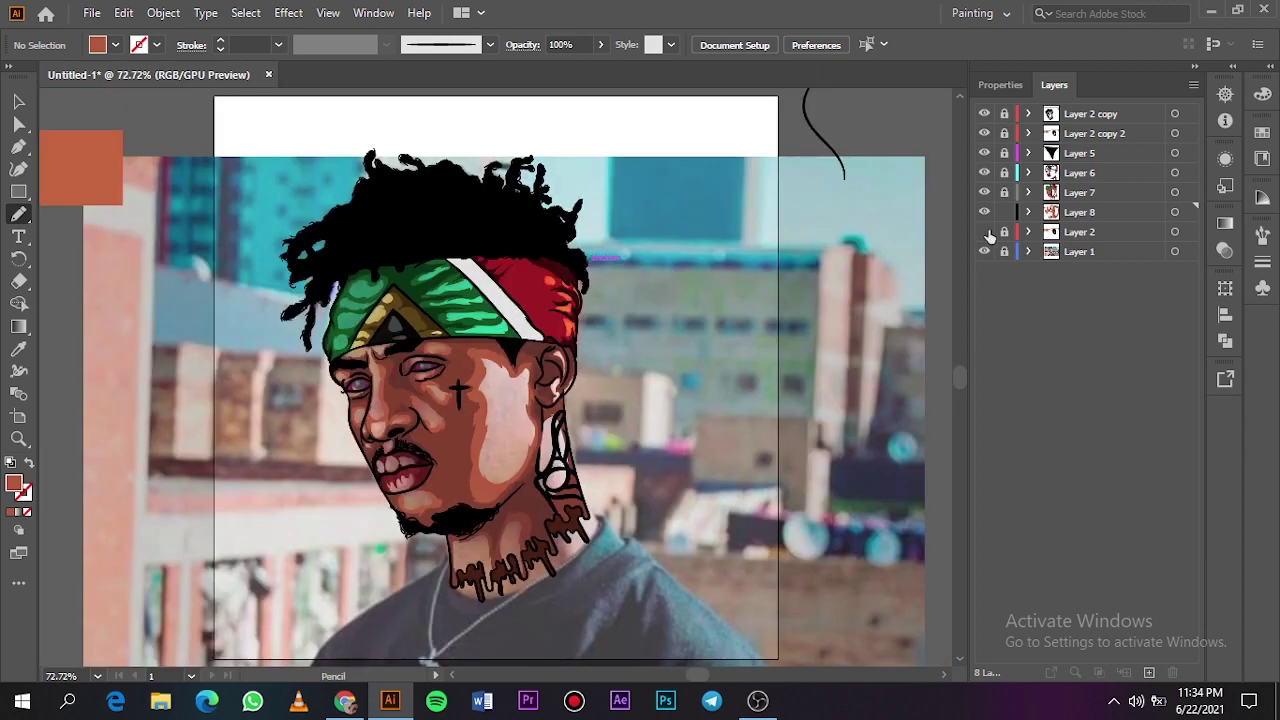
pyautogui.click(984, 252)
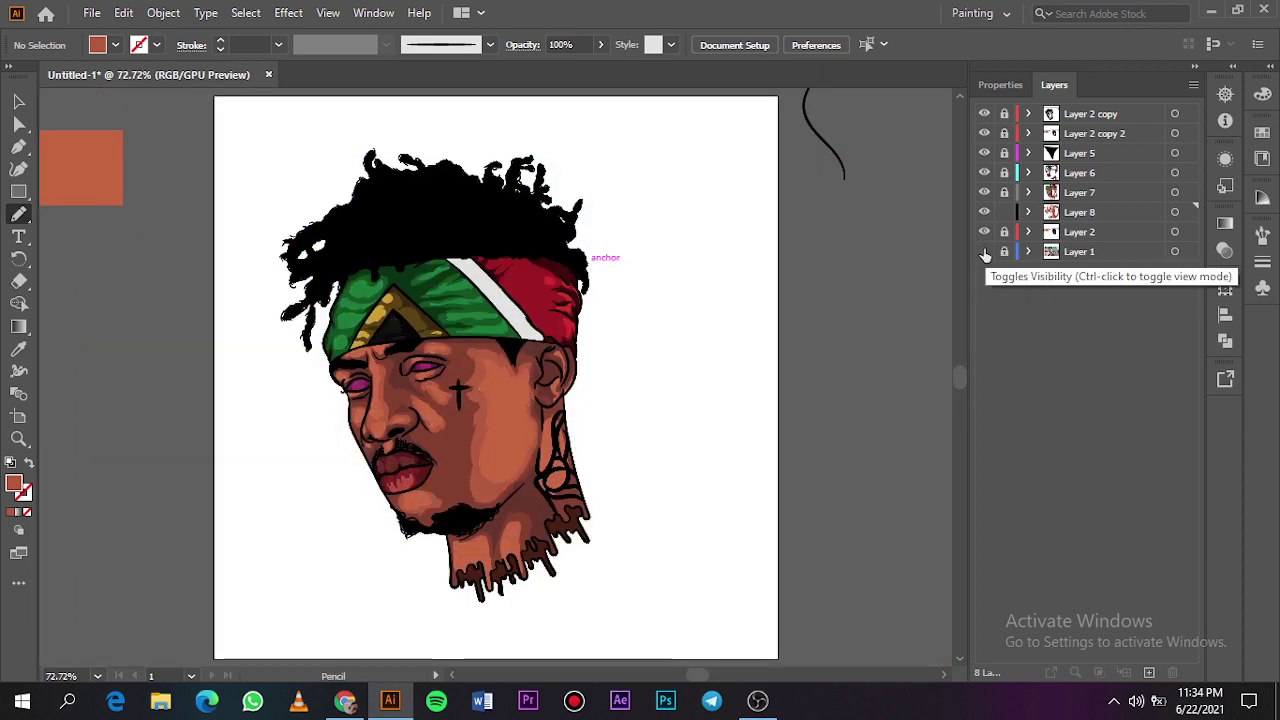
pyautogui.click(984, 252)
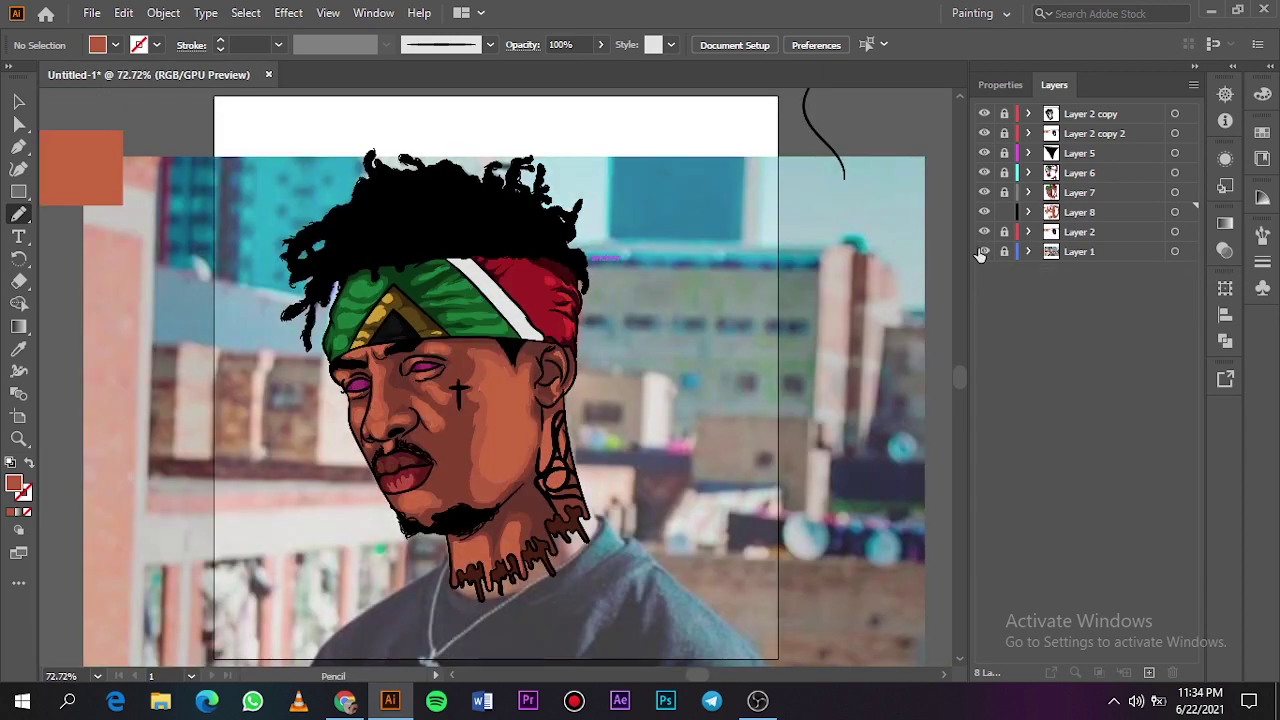
# Step: Draw reddish-brown Pencil mid-tones on the tattooed neck area below the ear, and preview them over the base colours without the photo
pyautogui.scroll(6, 571, 457)
pyautogui.scroll(-2, 571, 457)
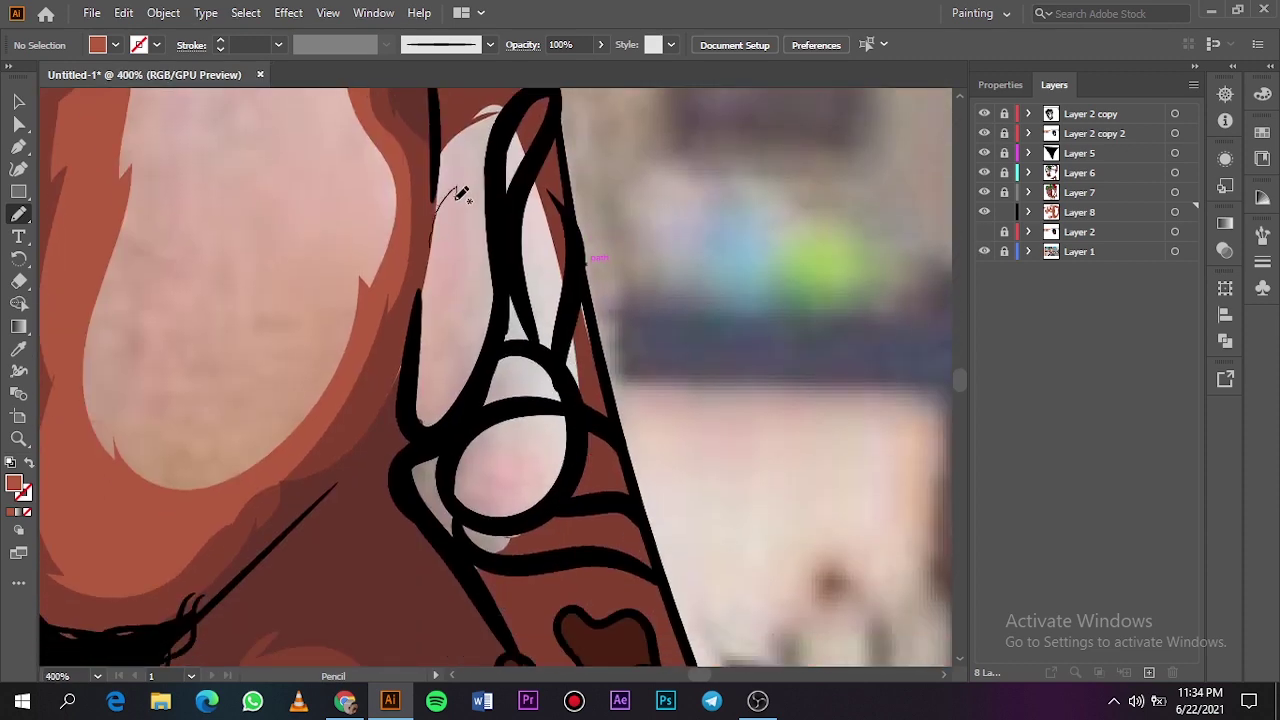
pyautogui.moveTo(493, 196); pyautogui.dragTo(489, 353)
pyautogui.moveTo(572, 443)
pyautogui.mouseDown()
pyautogui.moveTo(576, 283)
pyautogui.moveTo(597, 400)
pyautogui.moveTo(409, 570)
pyautogui.moveTo(390, 335)
pyautogui.moveTo(432, 115)
pyautogui.moveTo(432, 233)
pyautogui.moveTo(558, 147)
pyautogui.moveTo(402, 183)
pyautogui.moveTo(467, 195)
pyautogui.mouseUp()
pyautogui.hotkey('ctrl', '0')
pyautogui.click(984, 231)
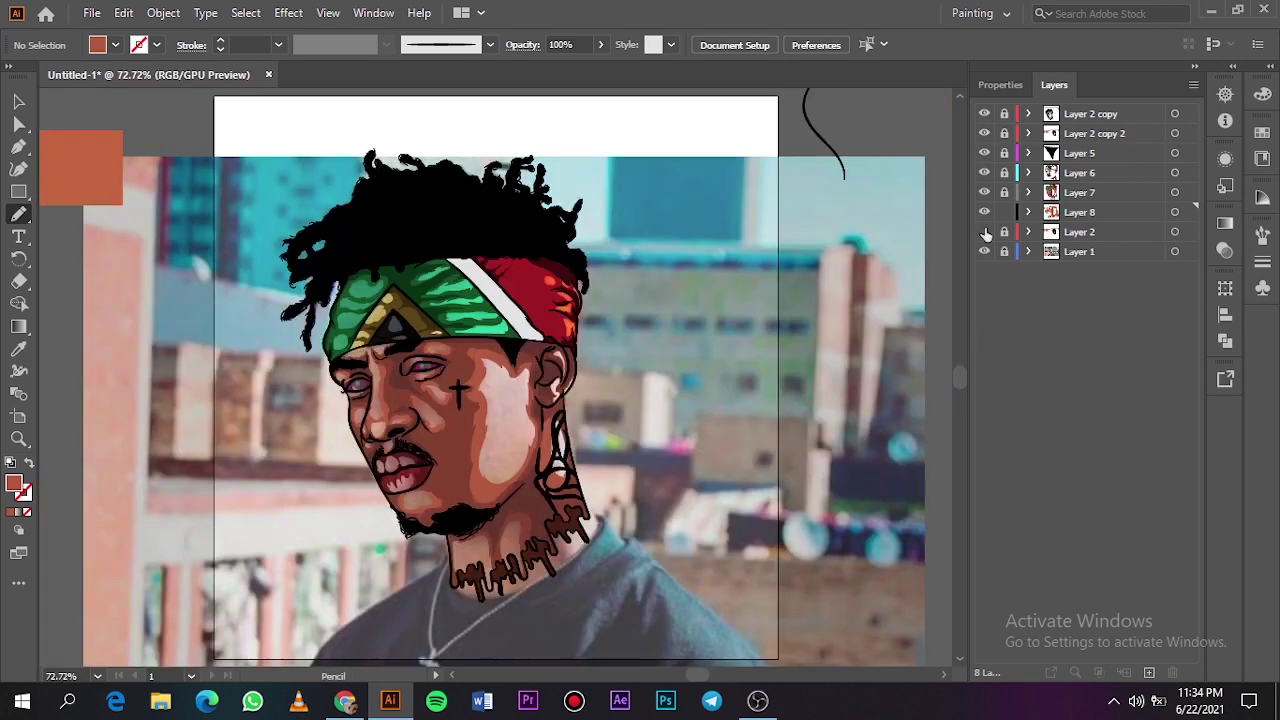
pyautogui.click(984, 251)
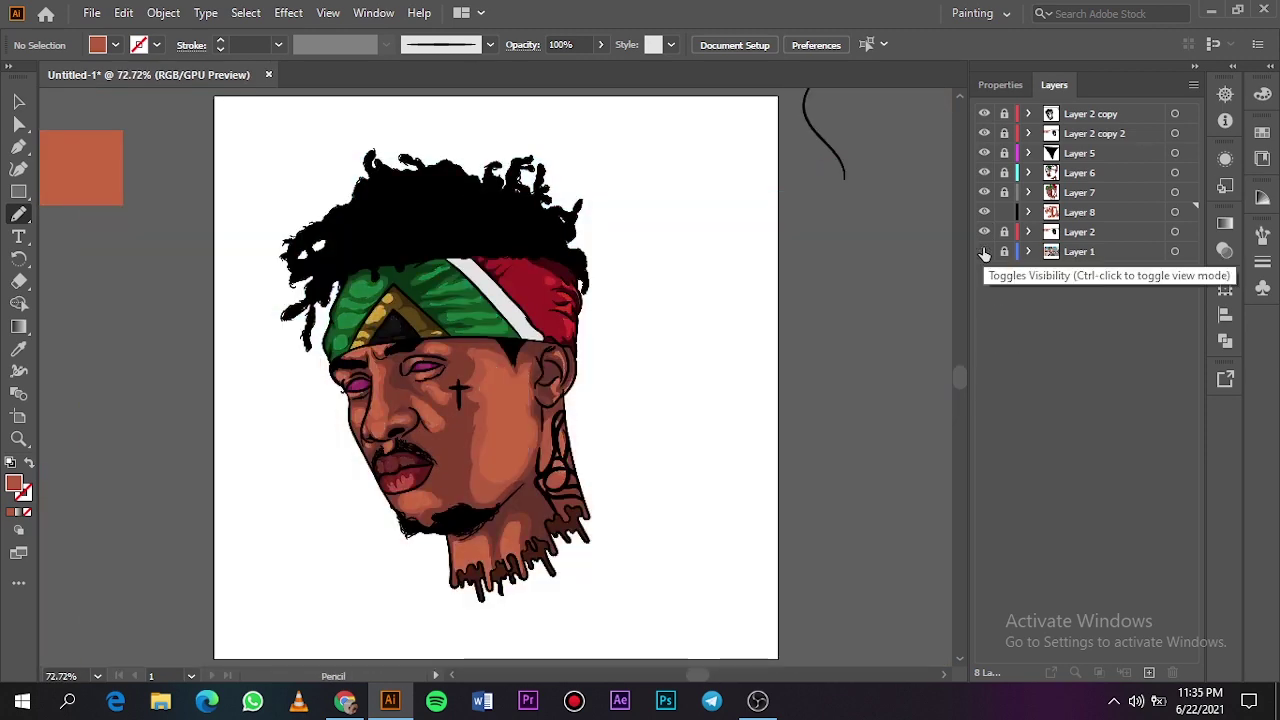
# Step: Draw reddish-brown Pencil mid-tones on the front of the neck above the drips, and preview the portrait without the photo
pyautogui.click(984, 251)
pyautogui.scroll(10, 508, 540)
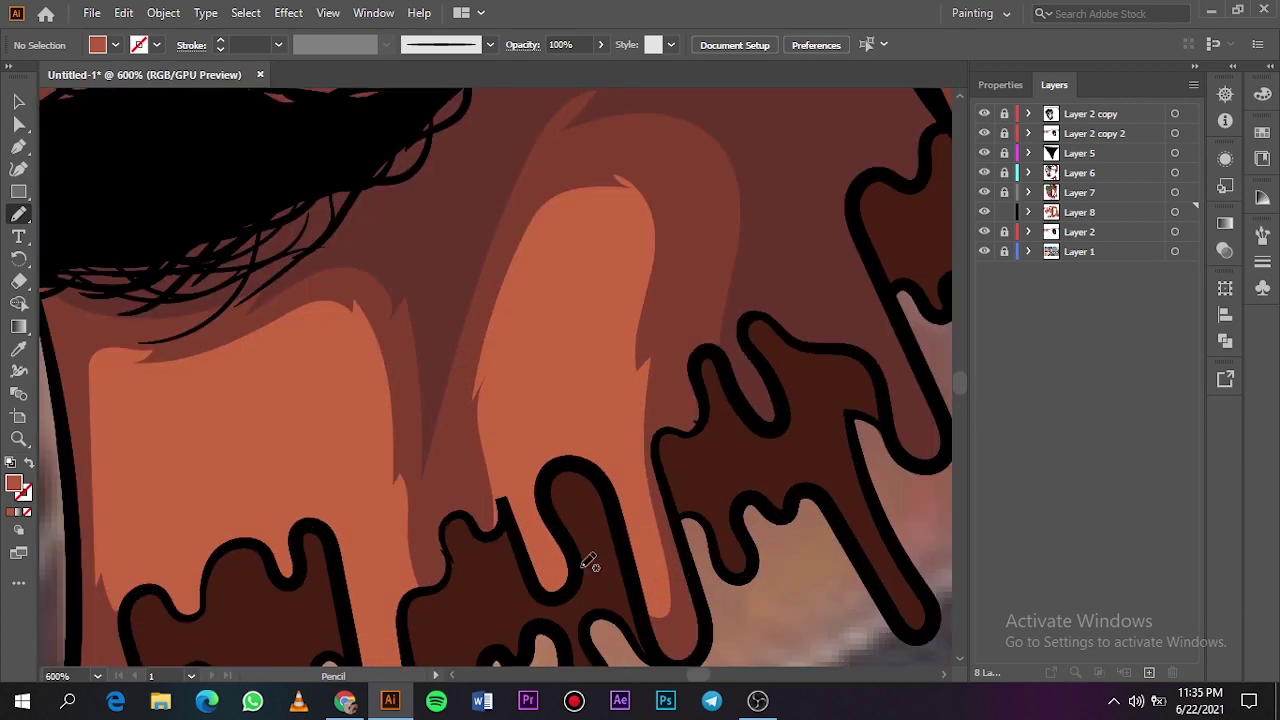
pyautogui.moveTo(589, 563)
pyautogui.mouseDown()
pyautogui.moveTo(520, 343)
pyautogui.moveTo(600, 248)
pyautogui.moveTo(637, 492)
pyautogui.moveTo(672, 540)
pyautogui.moveTo(476, 534)
pyautogui.moveTo(563, 553)
pyautogui.moveTo(550, 476)
pyautogui.moveTo(627, 513)
pyautogui.mouseUp()
pyautogui.scroll(-2, 563, 552)
pyautogui.hscroll(-4, 563, 552)
pyautogui.click(985, 232)
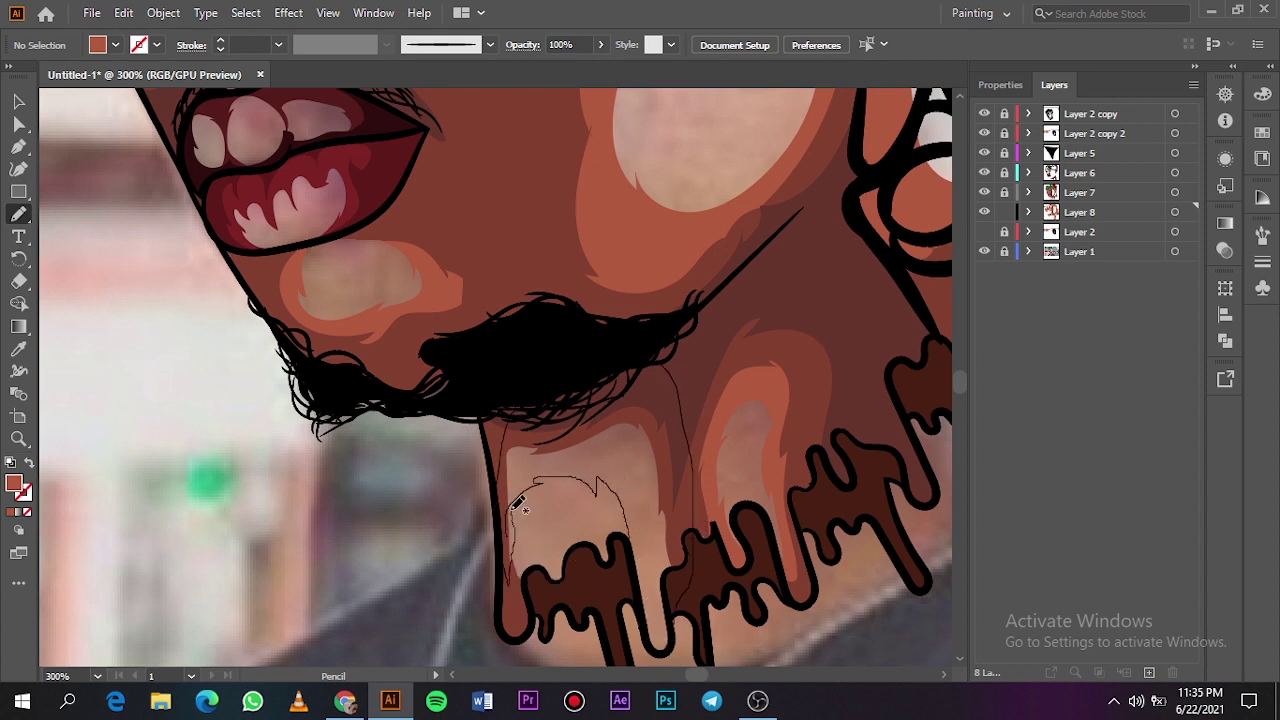
pyautogui.hotkey('ctrl', 'z')
pyautogui.hotkey('ctrl', '0')
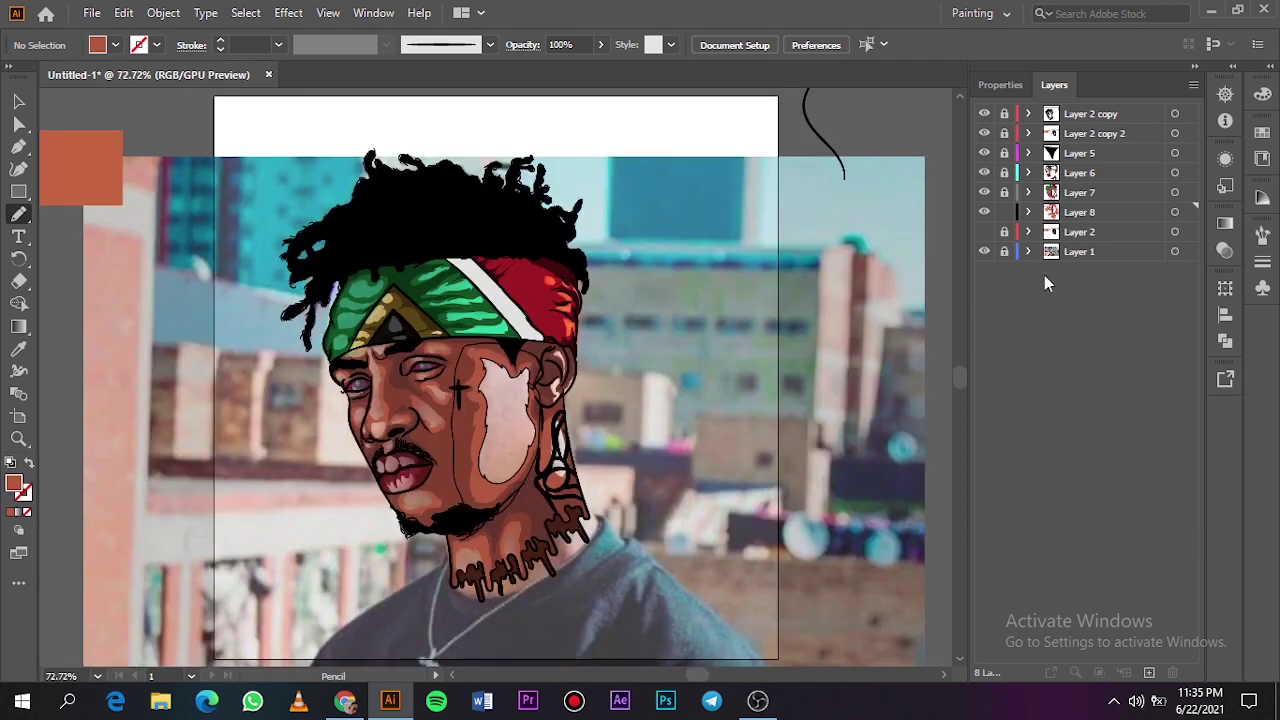
pyautogui.click(984, 231)
pyautogui.click(984, 251)
# Step: Lock Layer 8, create a new layer directly above Layer 2, and sample the third, orange skin swatch of the upper row
pyautogui.click(17, 104)
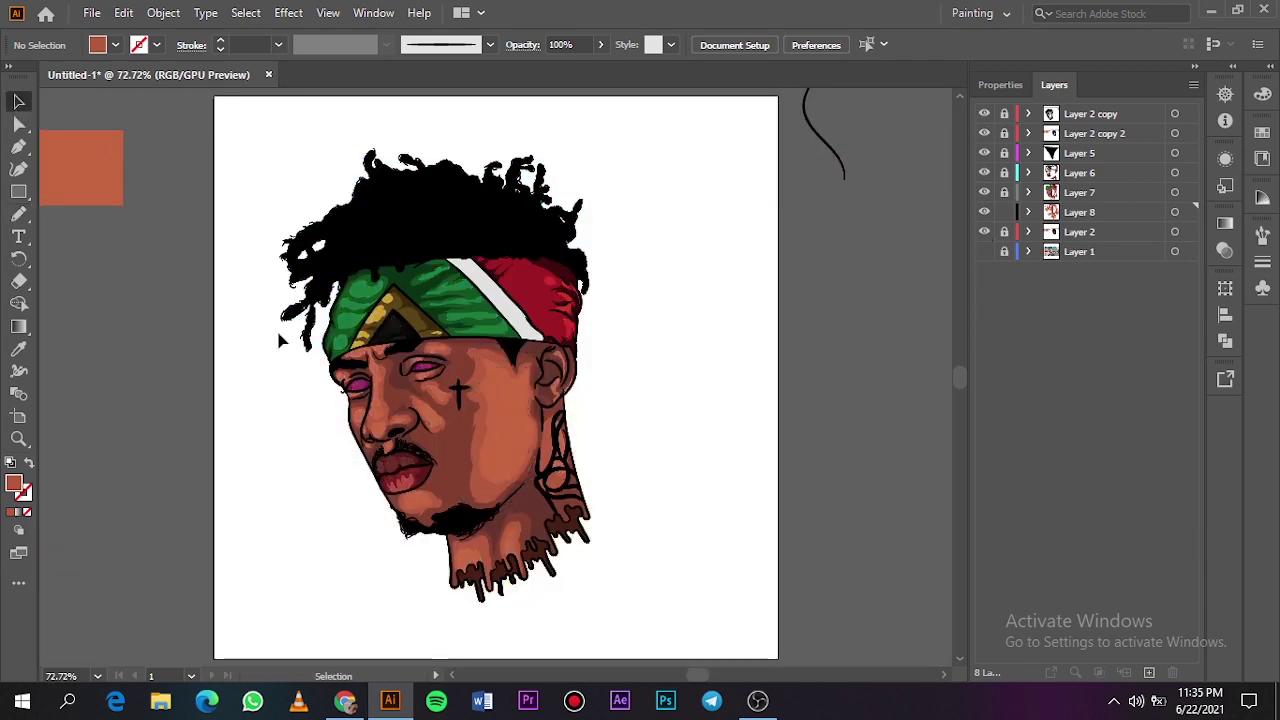
pyautogui.click(1002, 215)
pyautogui.click(1084, 249)
pyautogui.click(1136, 230)
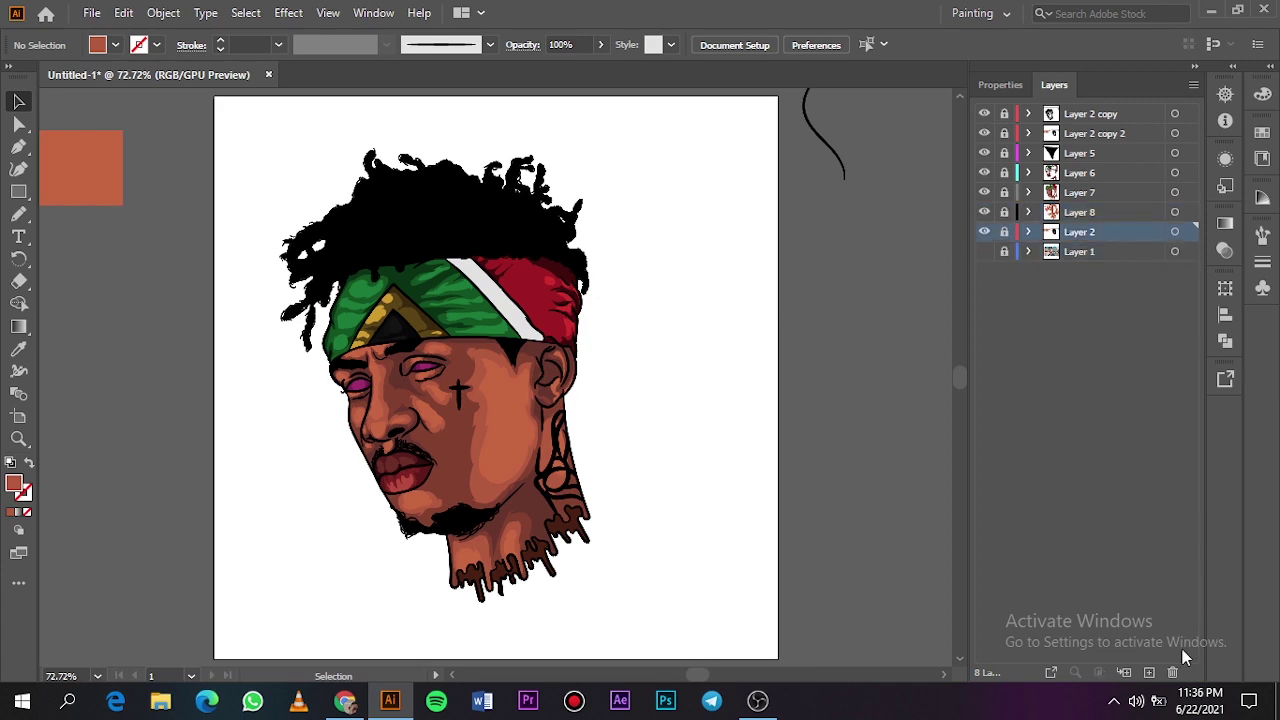
pyautogui.click(1149, 672)
pyautogui.hscroll(-10, 462, 465)
pyautogui.press('i')
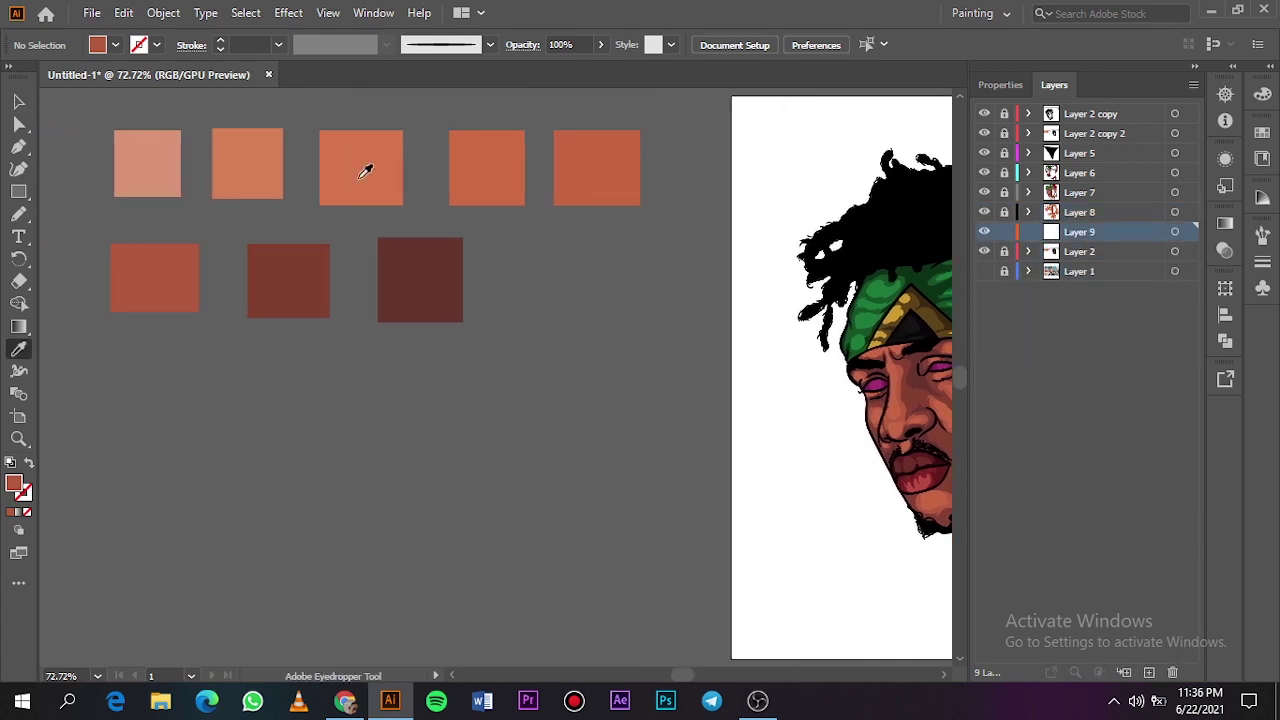
pyautogui.click(334, 157)
# Step: Draw a large orange Pencil highlight inside the near-cheek area over the photo, and preview it over the base colours
pyautogui.hscroll(5, 337, 160)
pyautogui.scroll(4, 340, 165)
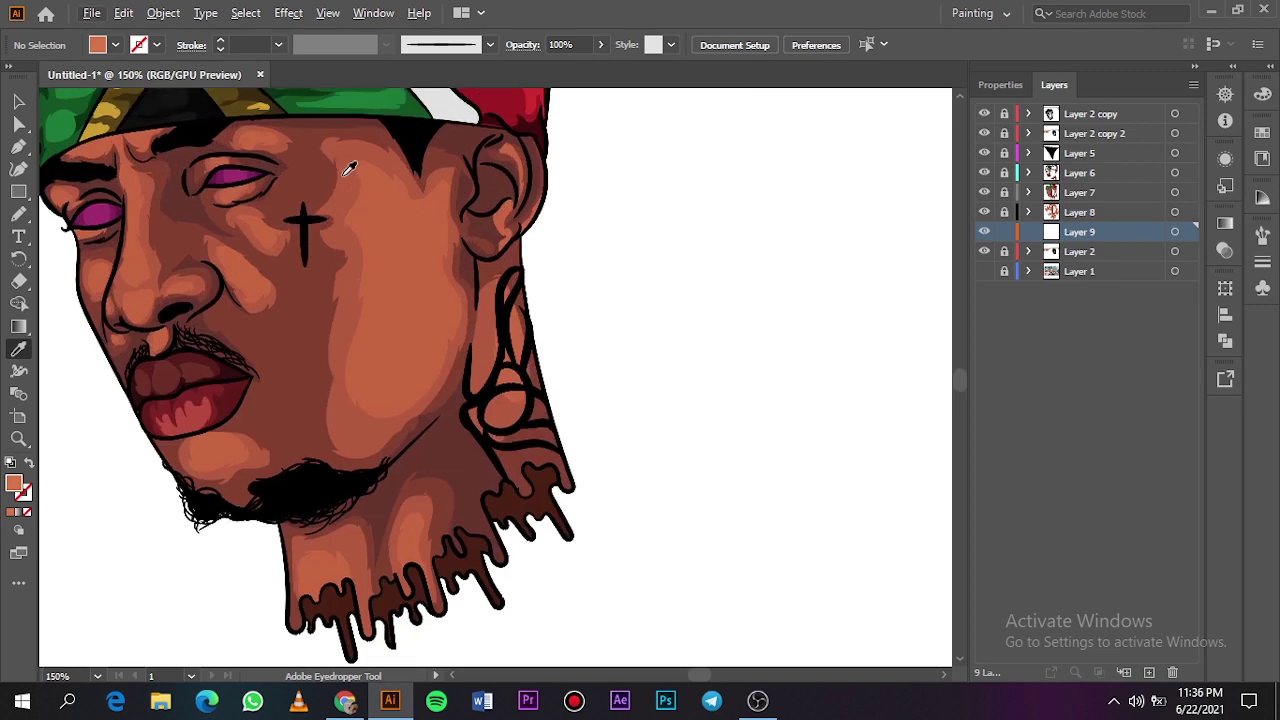
pyautogui.scroll(3, 349, 168)
pyautogui.click(984, 271)
pyautogui.press('b')
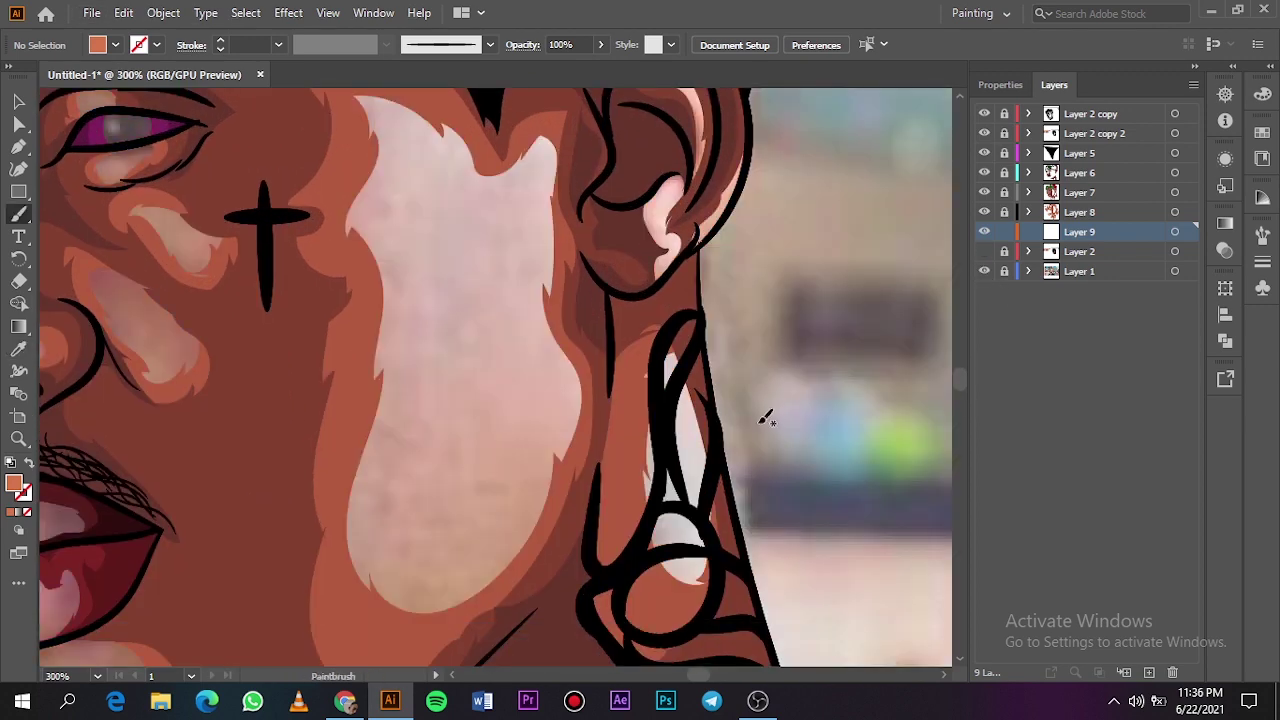
pyautogui.moveTo(421, 574); pyautogui.dragTo(395, 545)
pyautogui.moveTo(478, 539)
pyautogui.mouseDown()
pyautogui.moveTo(403, 545)
pyautogui.moveTo(386, 515)
pyautogui.moveTo(406, 358)
pyautogui.moveTo(394, 340)
pyautogui.moveTo(401, 237)
pyautogui.mouseUp()
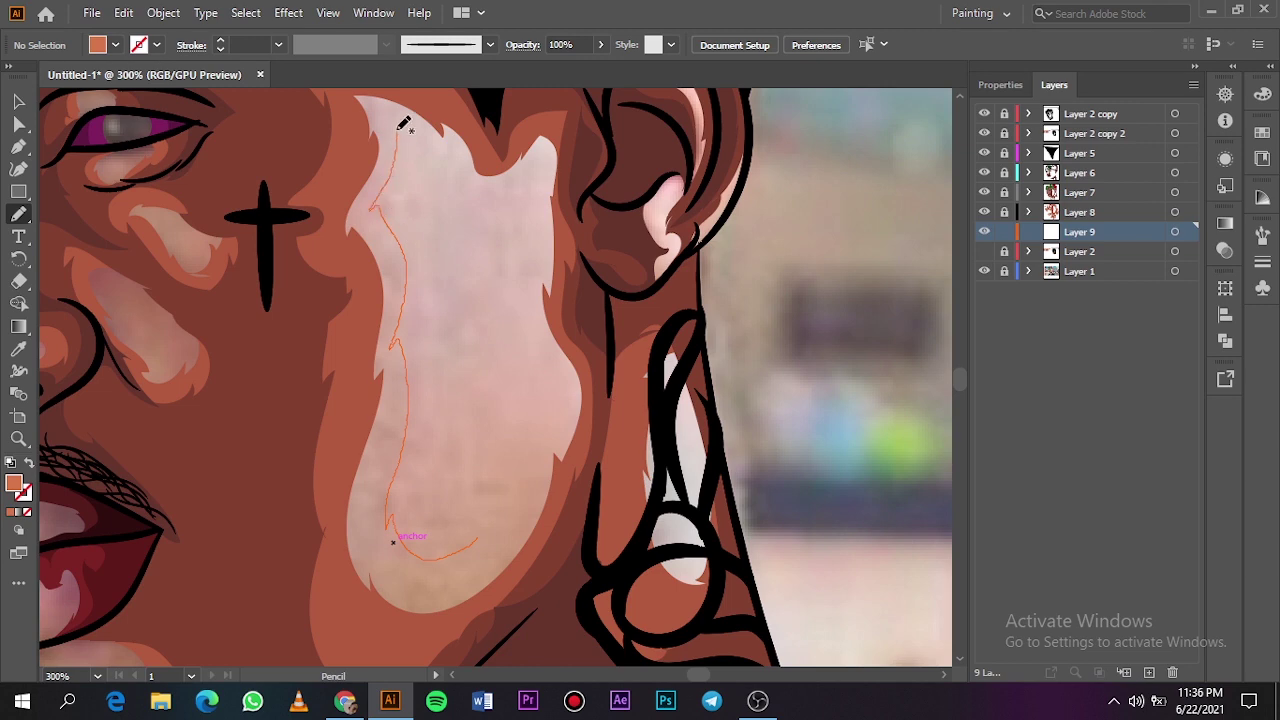
pyautogui.moveTo(521, 176)
pyautogui.mouseDown()
pyautogui.moveTo(542, 209)
pyautogui.moveTo(547, 263)
pyautogui.moveTo(532, 288)
pyautogui.moveTo(551, 427)
pyautogui.moveTo(513, 531)
pyautogui.moveTo(485, 552)
pyautogui.moveTo(418, 550)
pyautogui.mouseUp()
pyautogui.hotkey('ctrl', '0')
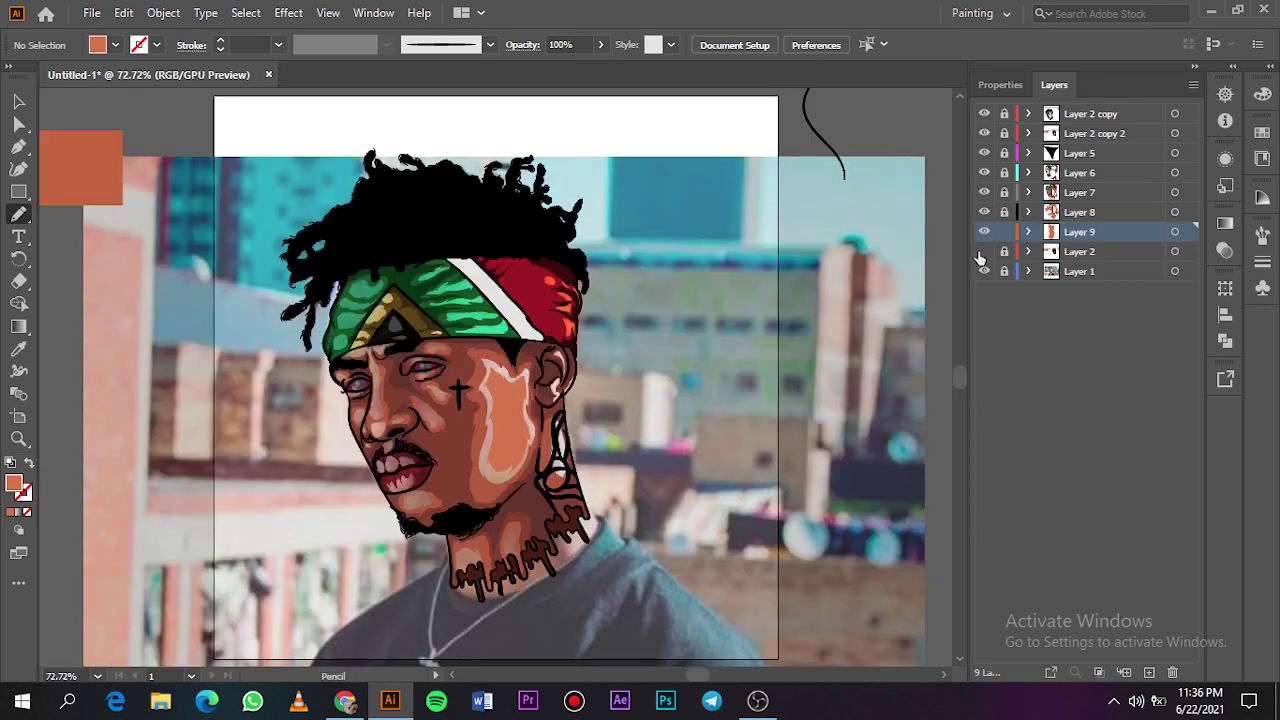
pyautogui.click(984, 271)
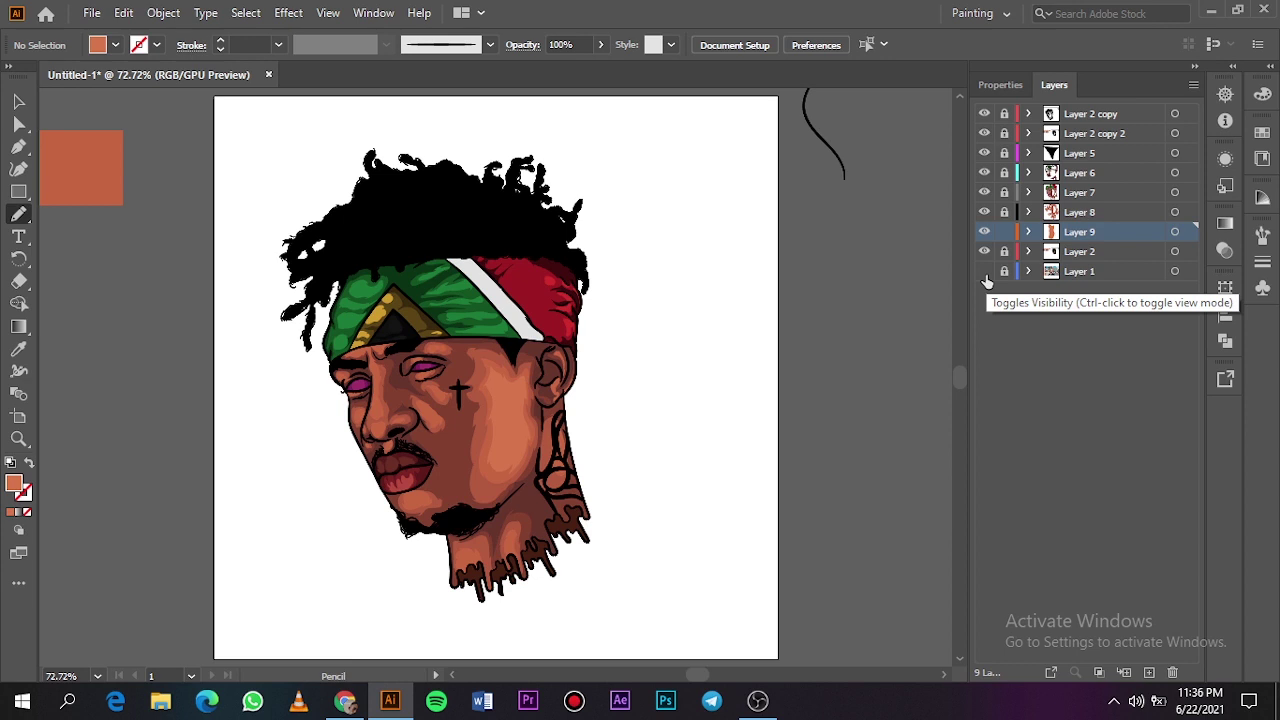
# Step: Lock Layer 9, create a new layer directly above Layer 6, and sample the palest pinkish skin swatch
pyautogui.click(1005, 234)
pyautogui.click(1114, 172)
pyautogui.click(1149, 672)
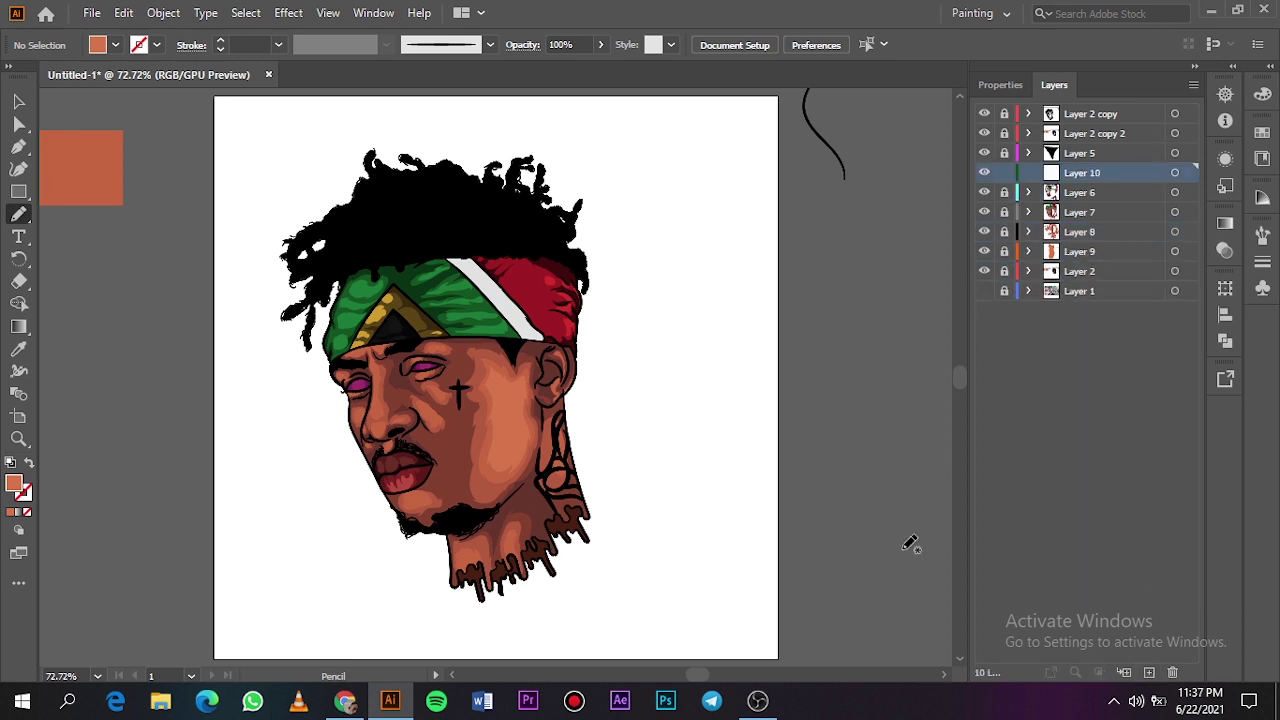
pyautogui.hscroll(-6, 527, 541)
pyautogui.press('i')
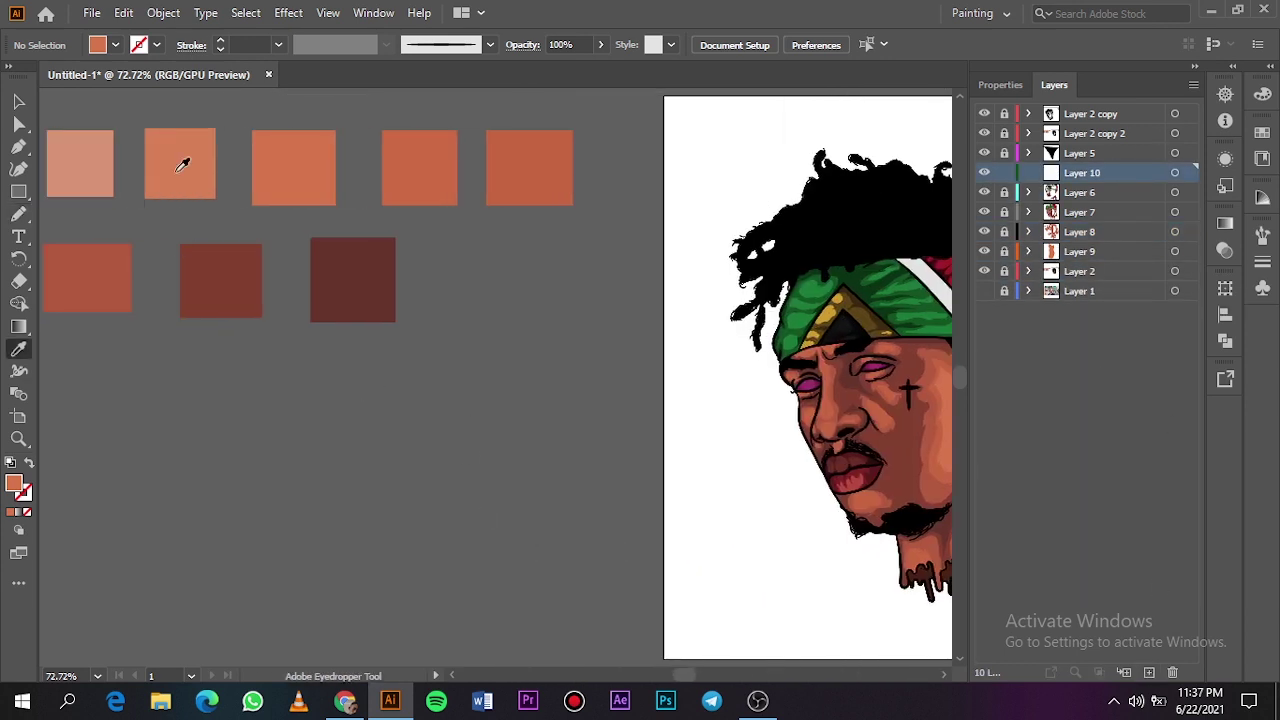
pyautogui.click(107, 167)
# Step: Draw a narrow pale pinkish Pencil highlight in the middle of the near cheek, and view the whole artboard
pyautogui.hscroll(5, 449, 485)
pyautogui.scroll(5, 440, 450)
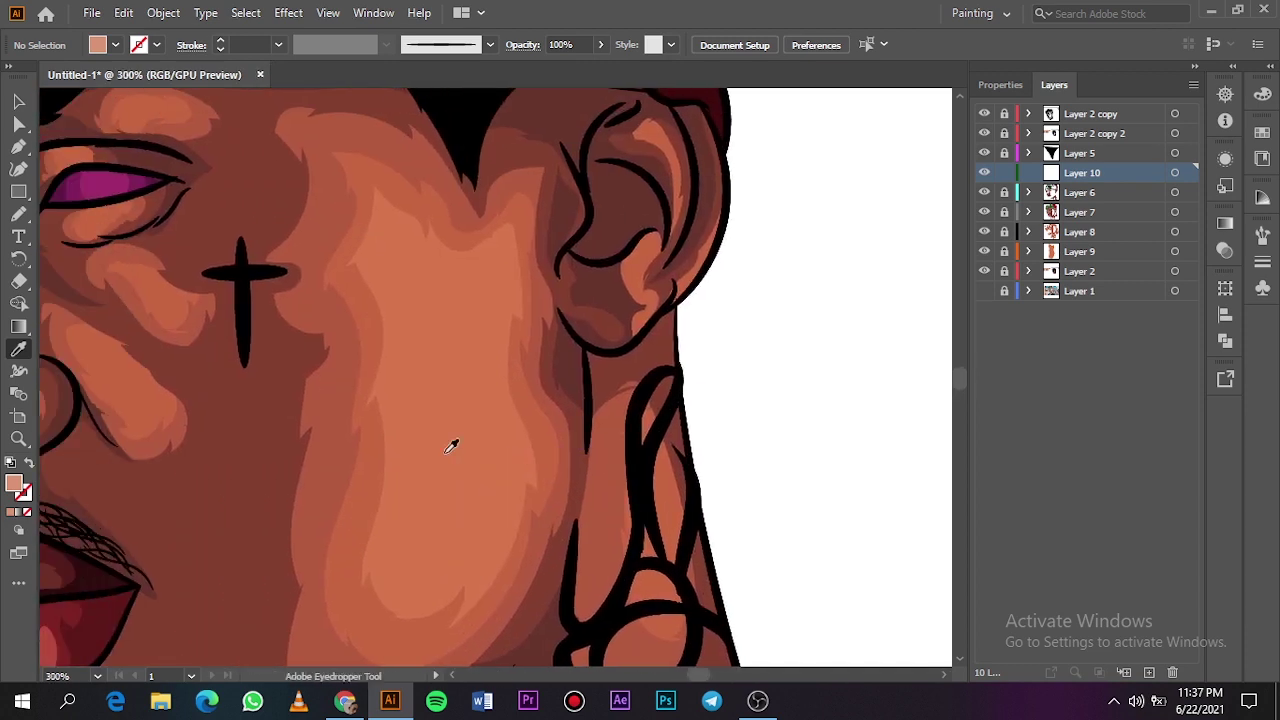
pyautogui.press('n')
pyautogui.moveTo(437, 568)
pyautogui.mouseDown()
pyautogui.moveTo(398, 550)
pyautogui.moveTo(422, 434)
pyautogui.moveTo(396, 261)
pyautogui.moveTo(487, 271)
pyautogui.moveTo(487, 406)
pyautogui.moveTo(521, 470)
pyautogui.moveTo(489, 540)
pyautogui.moveTo(442, 572)
pyautogui.mouseUp()
pyautogui.hotkey('ctrl', '0')
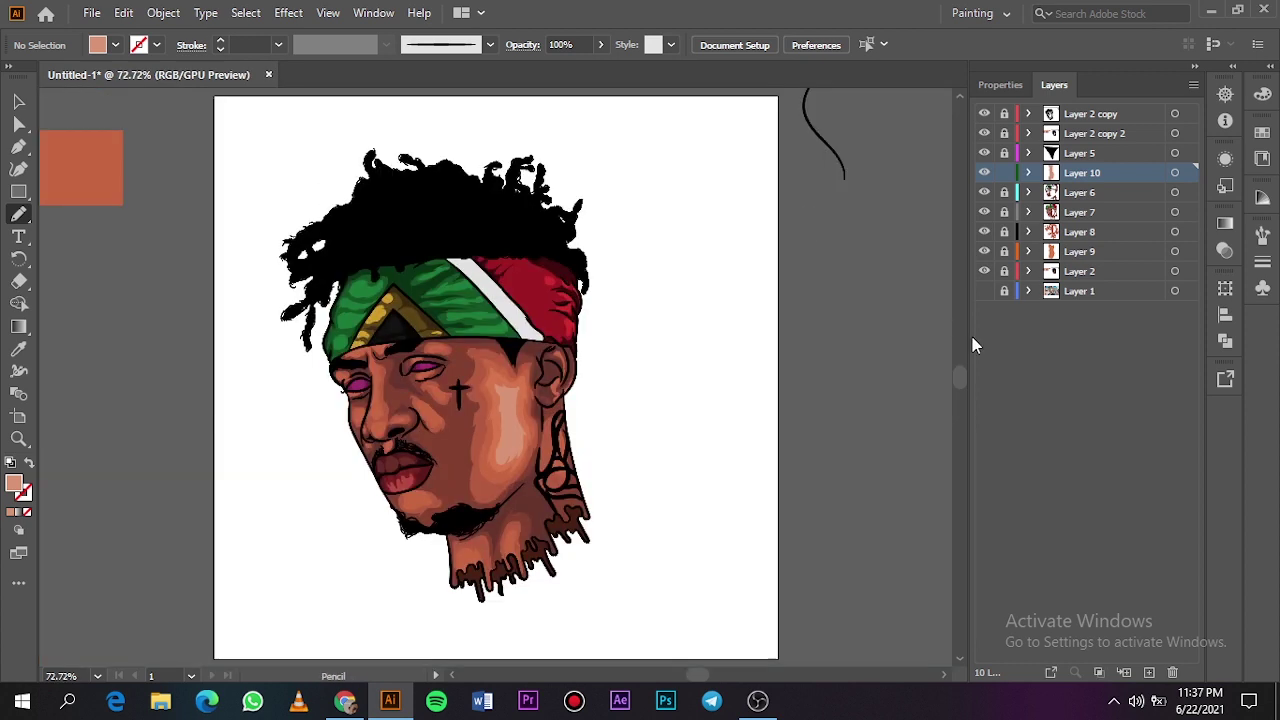
# Step: Recolour the narrow near-cheek highlight with the second, light orange skin swatch of the upper row, and deselect it
pyautogui.hscroll(-4, 814, 354)
pyautogui.press('v')
pyautogui.hscroll(-6, 665, 410)
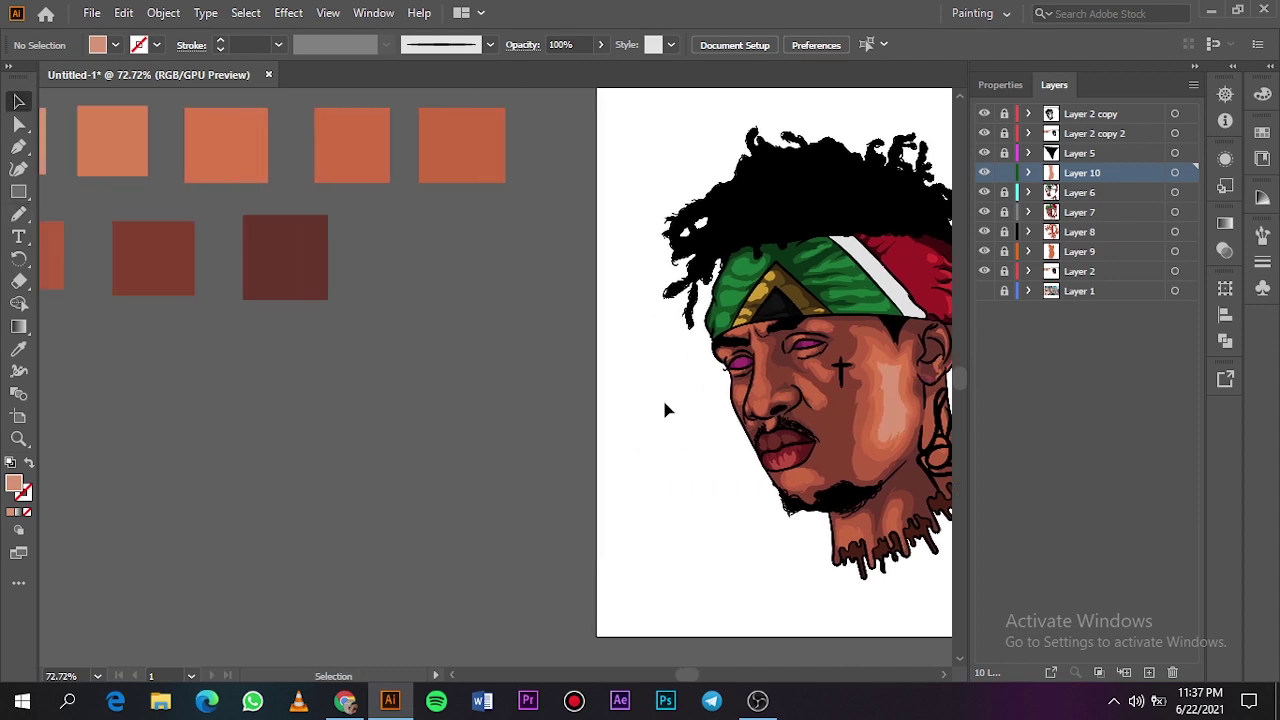
pyautogui.click(890, 400)
pyautogui.press('i')
pyautogui.click(134, 115)
pyautogui.press('v')
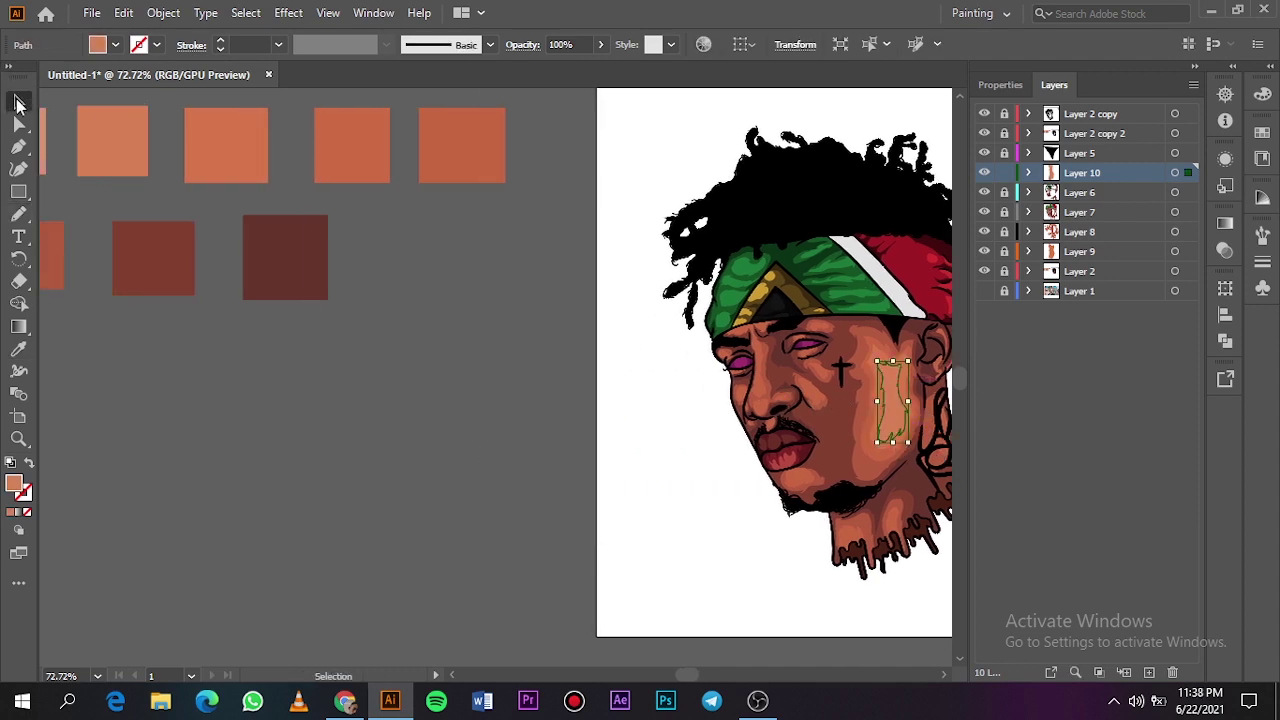
pyautogui.click(371, 326)
pyautogui.hscroll(6, 371, 326)
pyautogui.scroll(4, 371, 326)
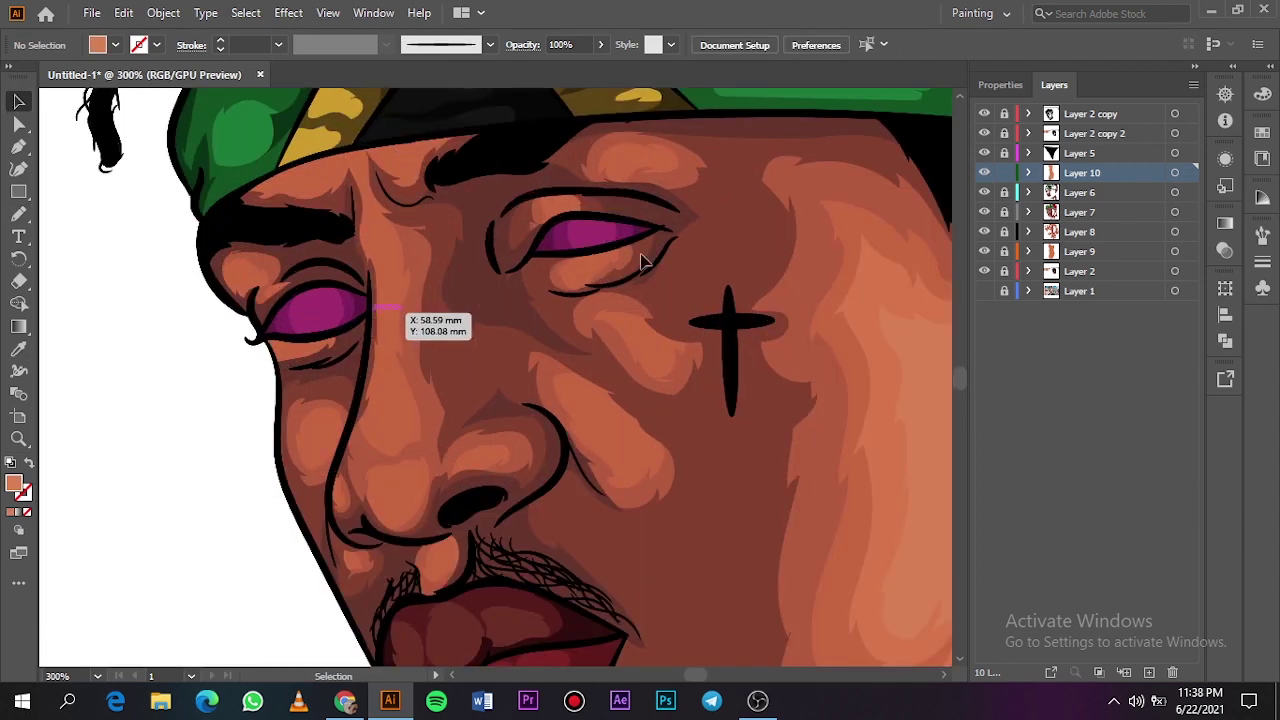
# Step: Draw light orange Pencil highlights inside the nose-tip and far-cheek areas over the photo, and undo the extra stroke beside the nose
pyautogui.press('n')
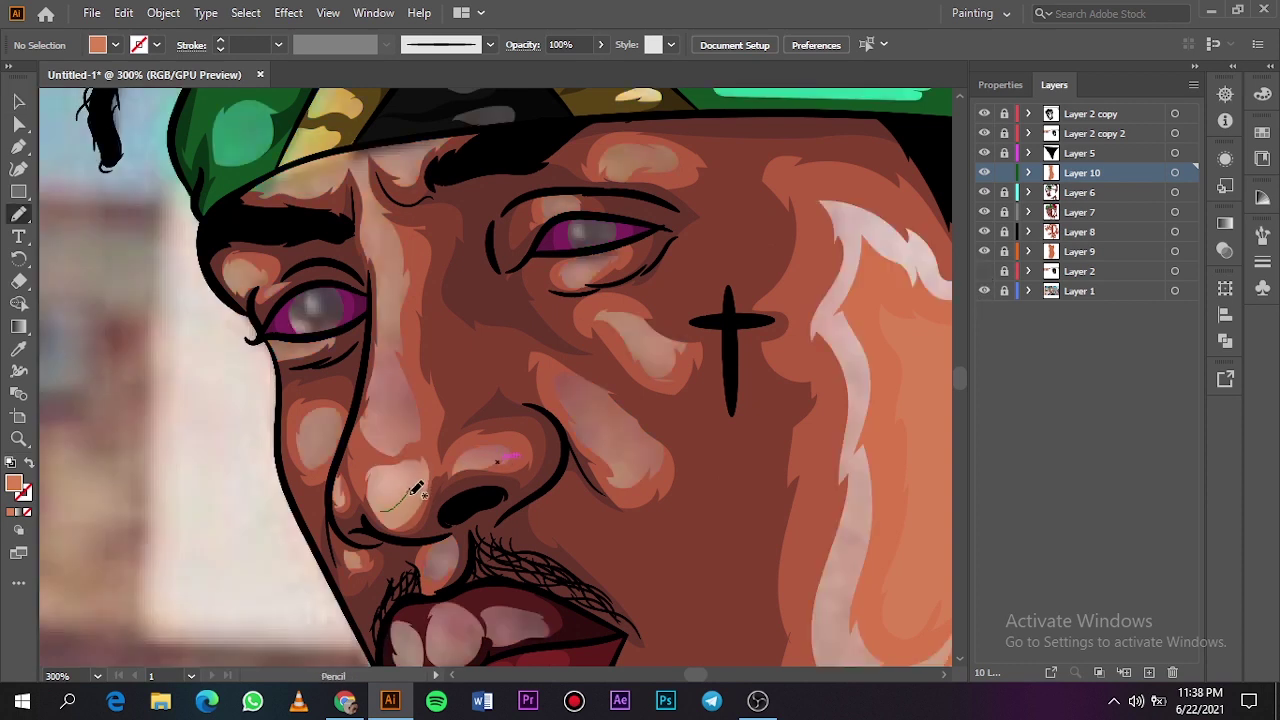
pyautogui.moveTo(402, 499); pyautogui.dragTo(388, 503)
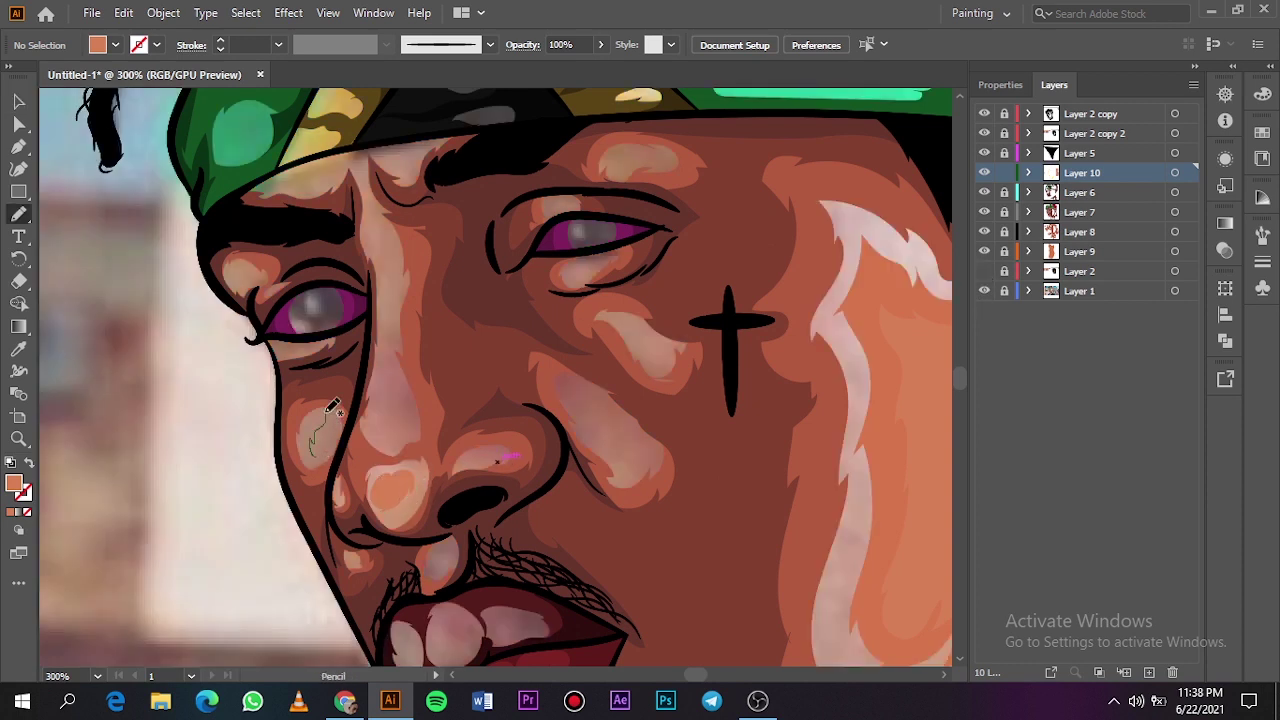
pyautogui.moveTo(315, 455); pyautogui.dragTo(313, 452)
pyautogui.moveTo(338, 519); pyautogui.dragTo(334, 512)
pyautogui.hotkey('ctrl', 'z')
pyautogui.hscroll(-1, 407, 499)
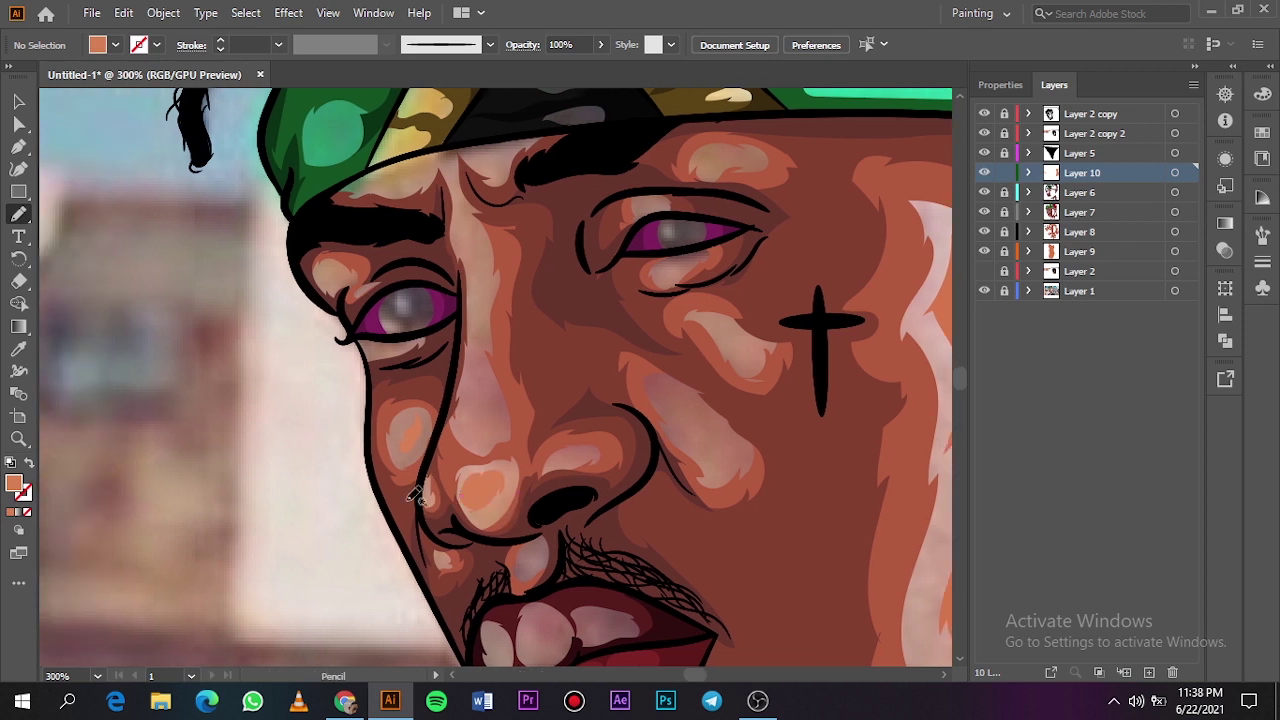
# Step: Switch drawing to Layer 9, add light orange Pencil highlights around the nose, eyes, brow and upper cheek, and preview them without the photo
pyautogui.click(1100, 252)
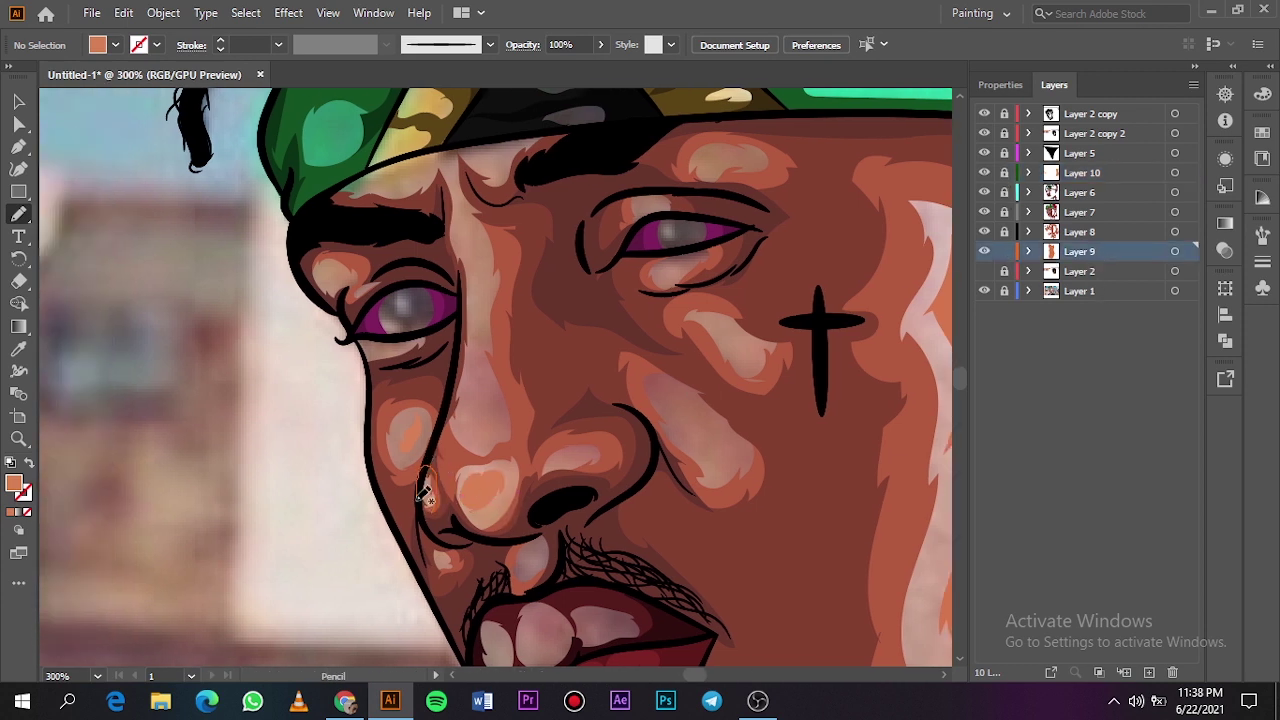
pyautogui.moveTo(518, 567)
pyautogui.mouseDown()
pyautogui.moveTo(560, 550)
pyautogui.moveTo(545, 528)
pyautogui.moveTo(548, 540)
pyautogui.mouseUp()
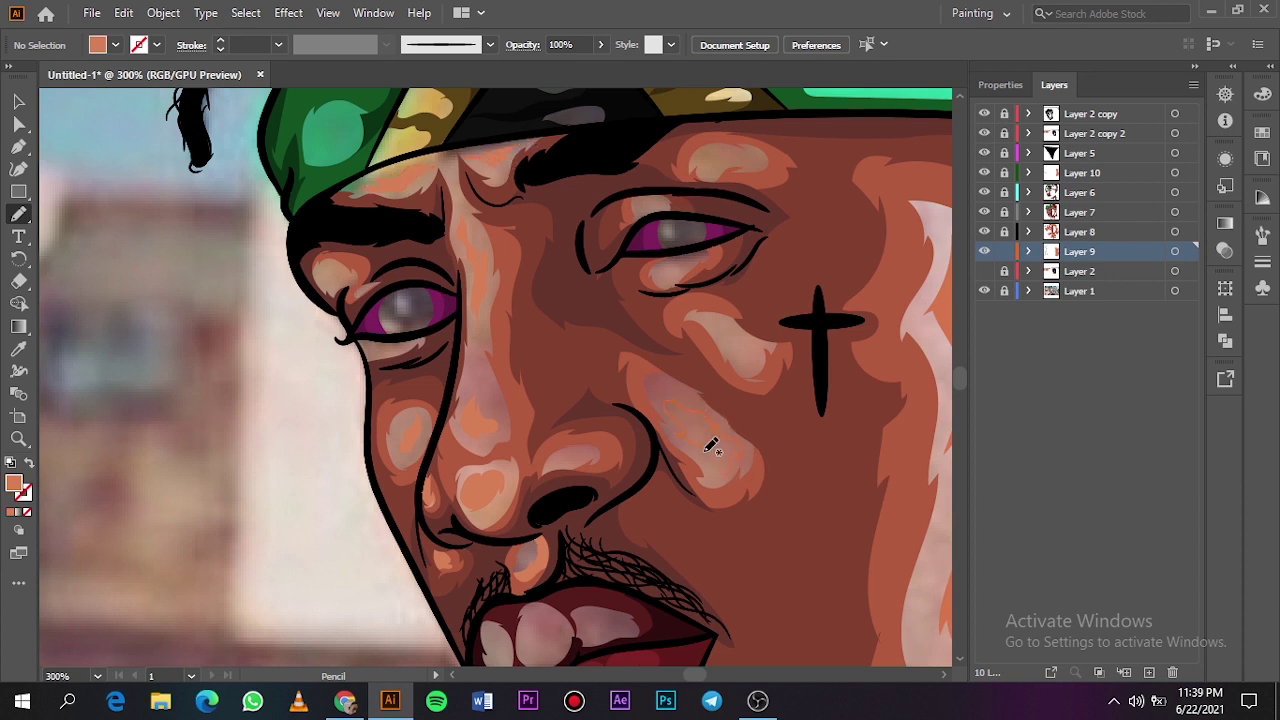
pyautogui.moveTo(711, 446); pyautogui.dragTo(713, 466)
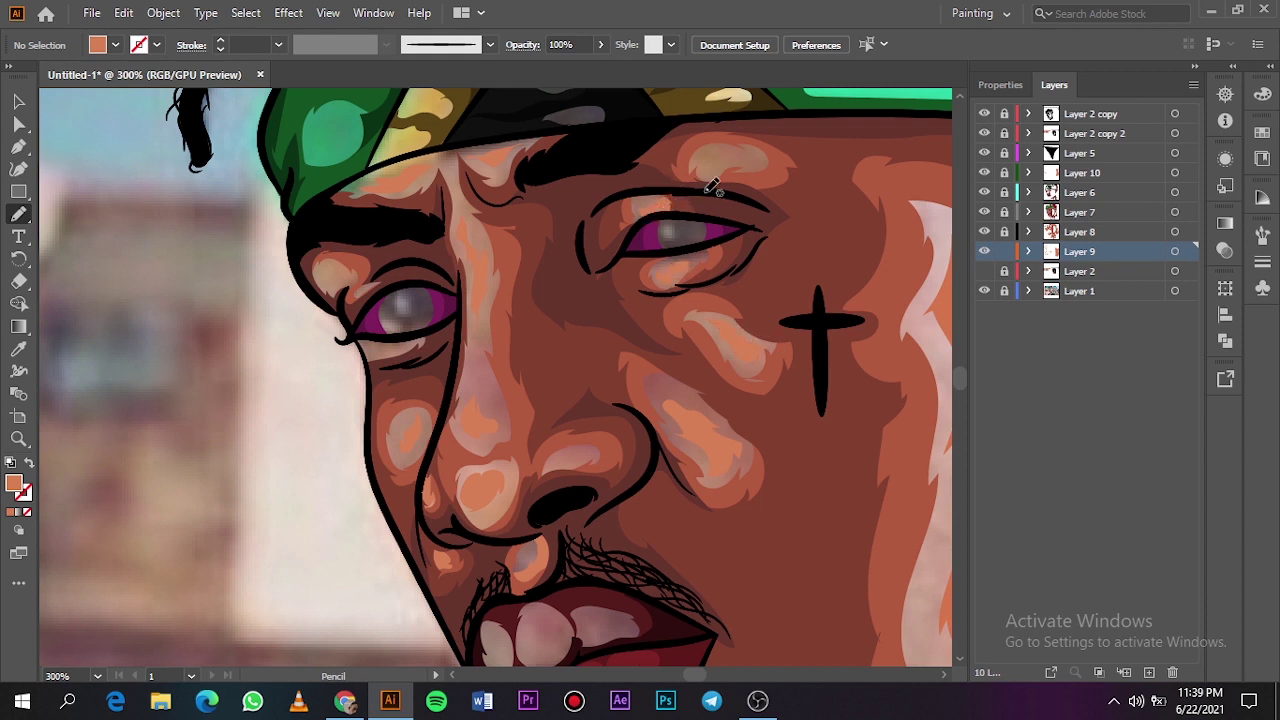
pyautogui.hotkey('ctrl', '0')
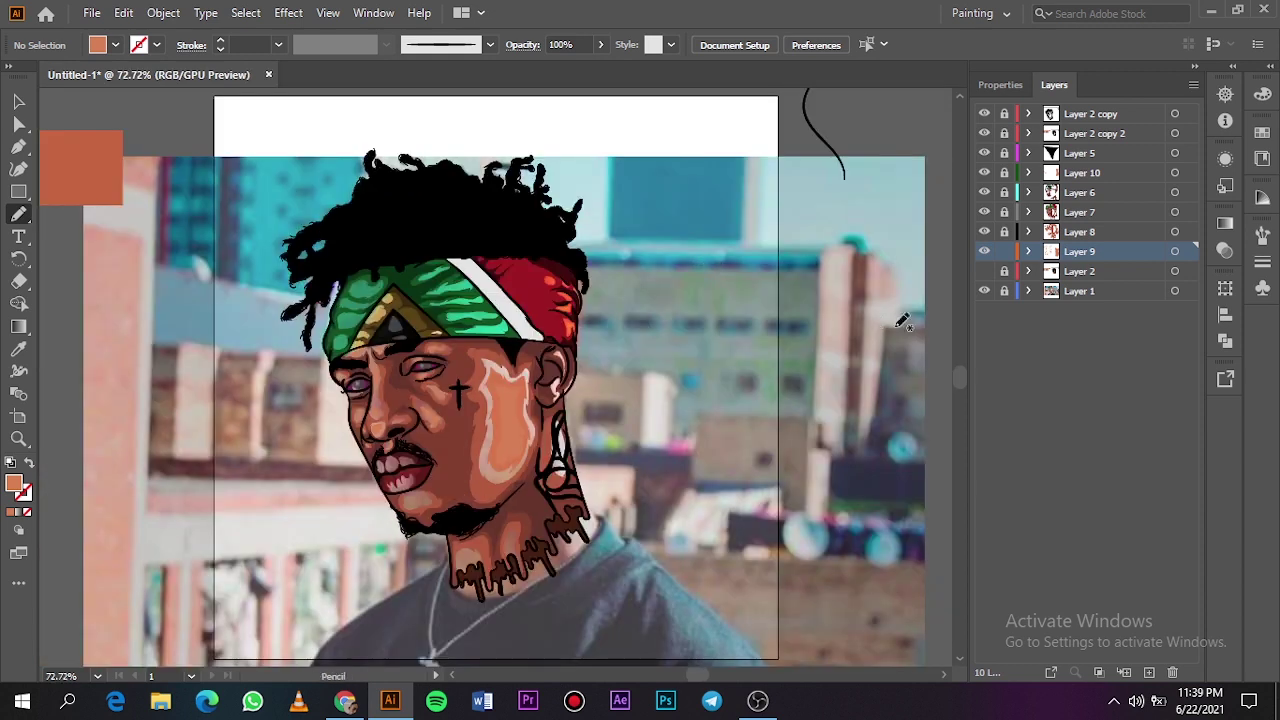
pyautogui.click(984, 271)
pyautogui.click(984, 291)
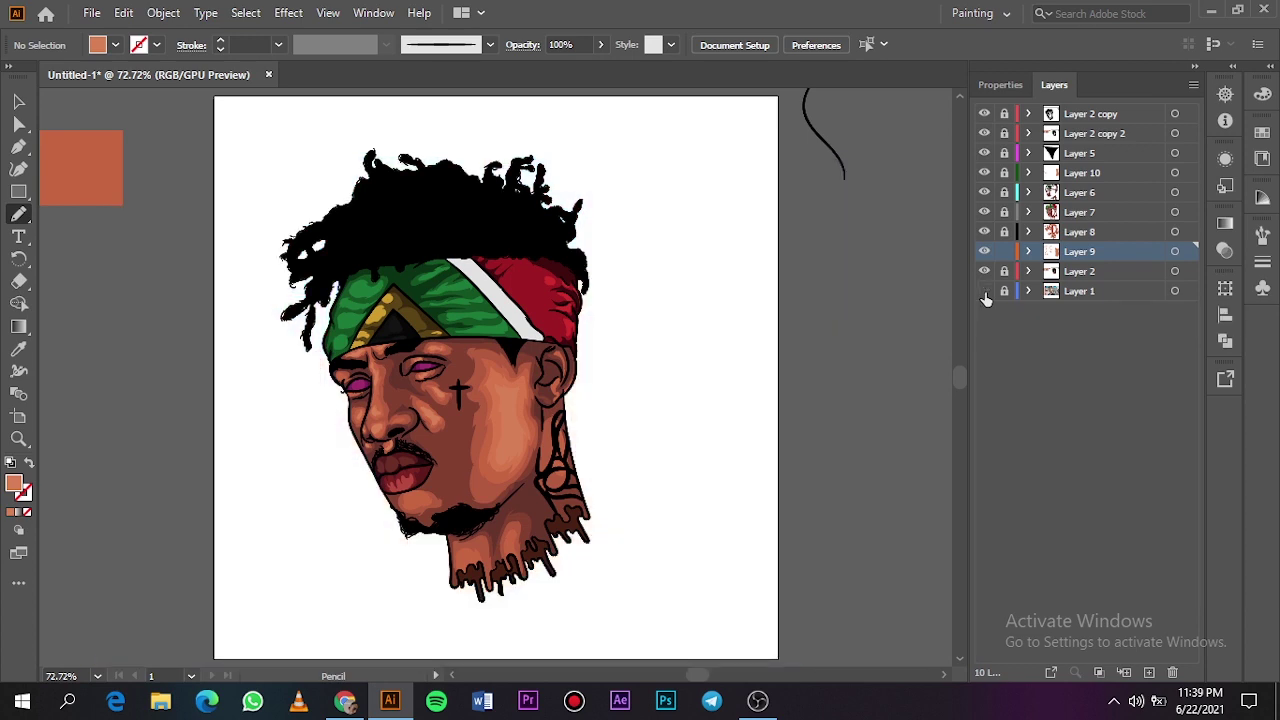
# Step: Draw light orange Pencil highlights inside the two photo-filled neck areas above the dripping edge, with the photo shown
pyautogui.click(984, 291)
pyautogui.click(984, 271)
pyautogui.scroll(7, 458, 576)
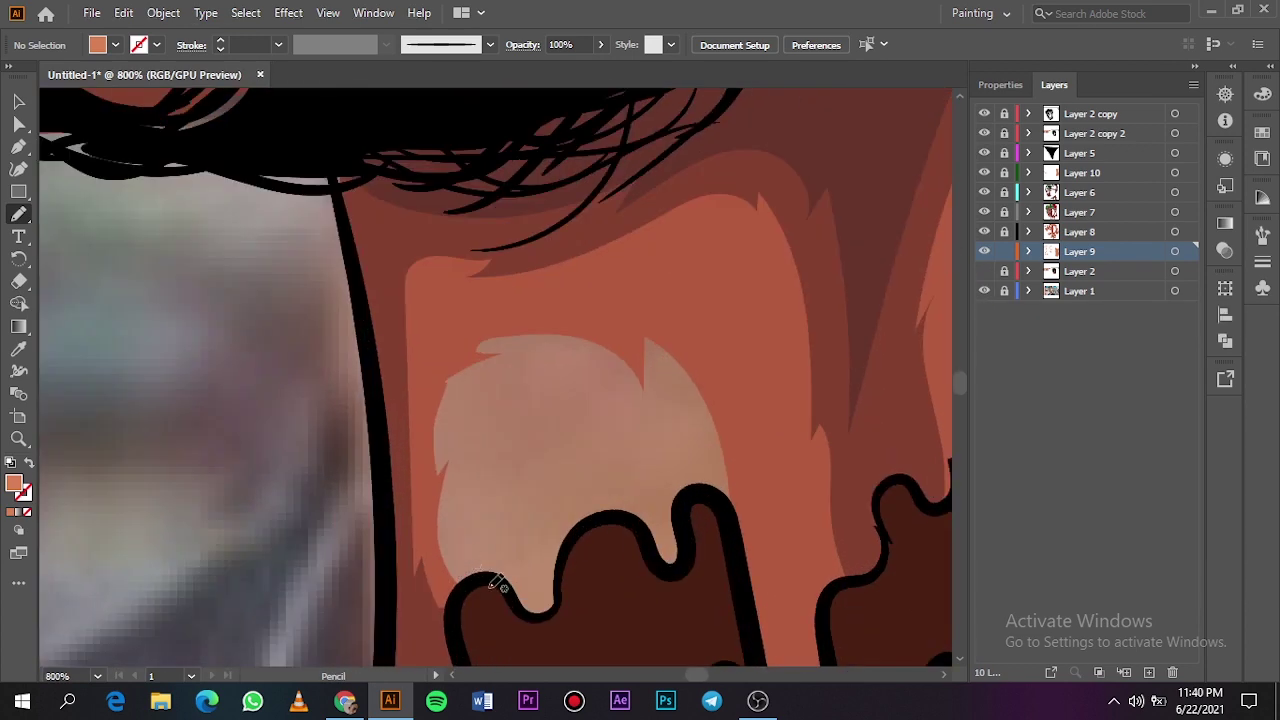
pyautogui.moveTo(490, 590); pyautogui.dragTo(480, 472)
pyautogui.moveTo(654, 400); pyautogui.dragTo(492, 592)
pyautogui.scroll(-3, 494, 600)
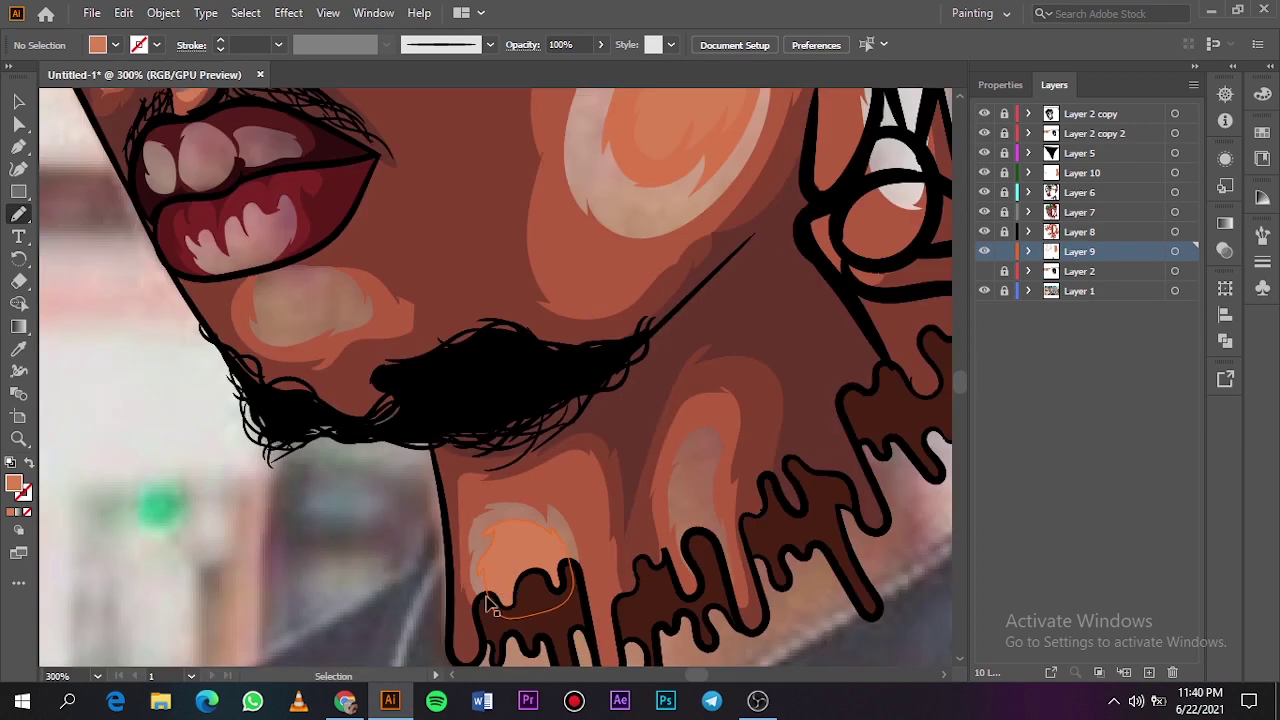
pyautogui.scroll(2, 776, 630)
pyautogui.moveTo(690, 460)
pyautogui.mouseDown()
pyautogui.moveTo(660, 370)
pyautogui.moveTo(690, 444)
pyautogui.mouseUp()
# Step: Draw a light orange Pencil highlight inside the chin area below the lower lip, and preview it over the base colours
pyautogui.scroll(-5, 694, 443)
pyautogui.scroll(2, 700, 440)
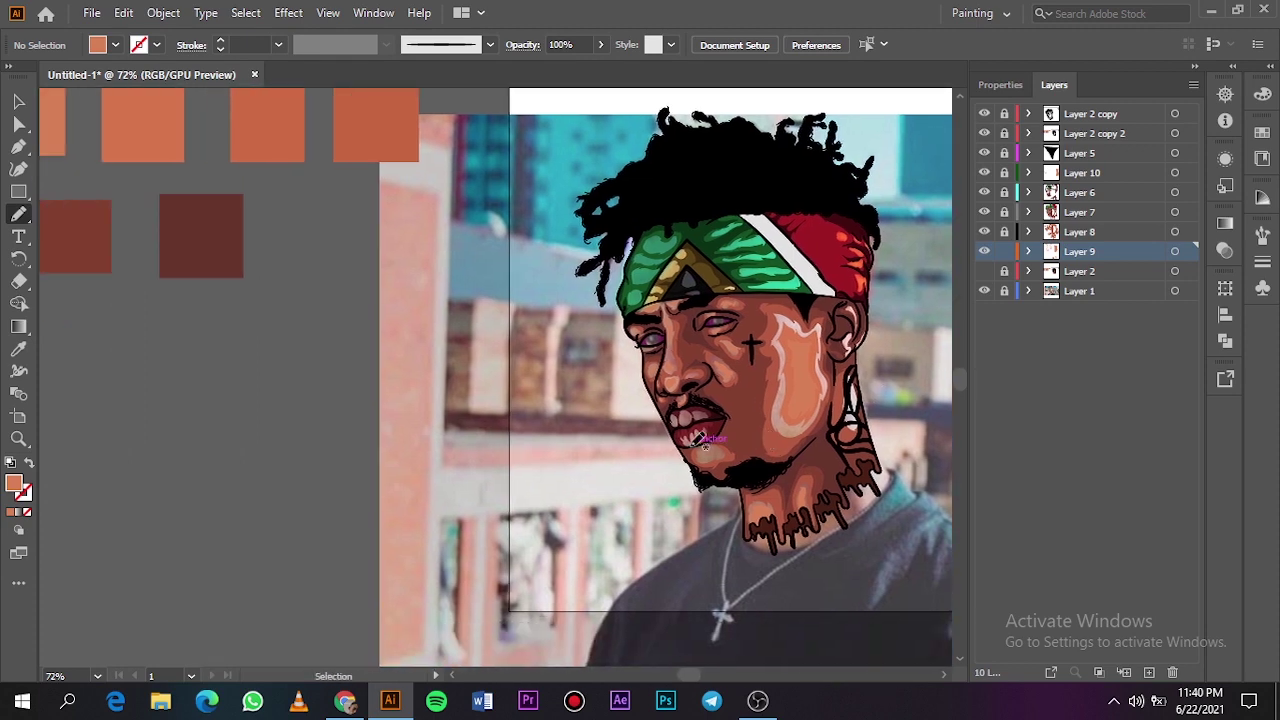
pyautogui.scroll(5, 700, 440)
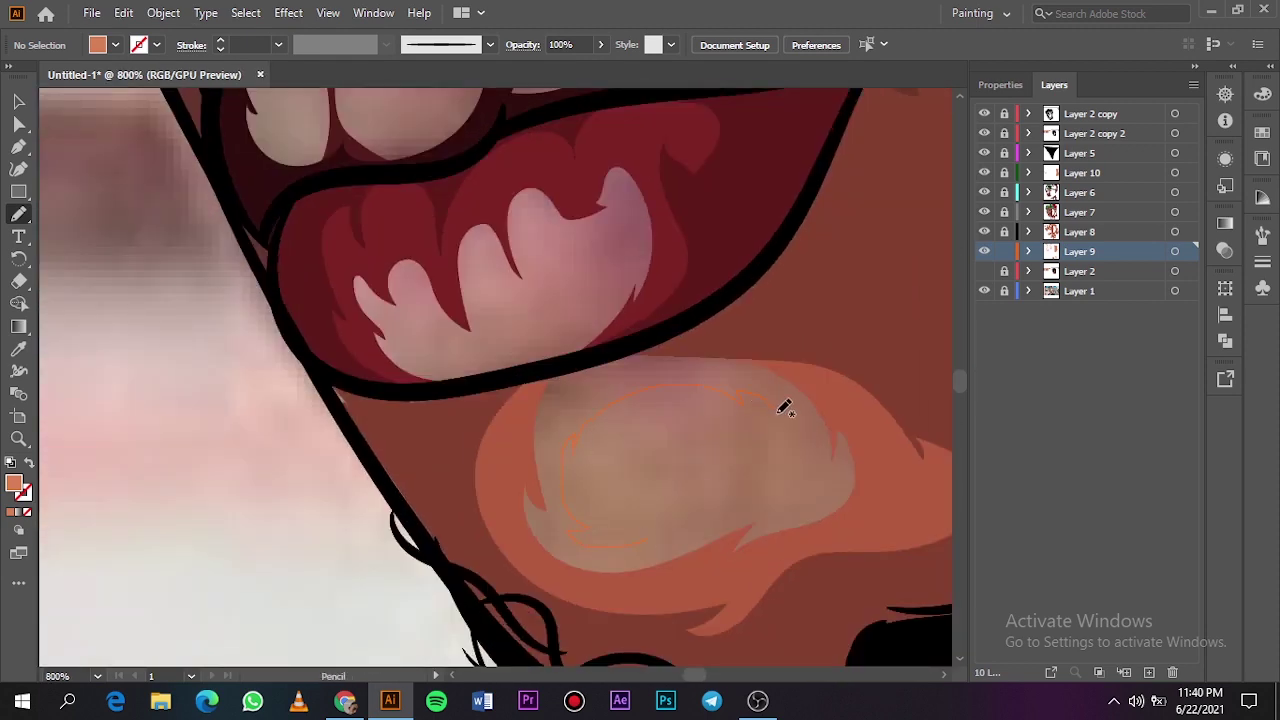
pyautogui.moveTo(671, 530); pyautogui.dragTo(640, 546)
pyautogui.hotkey('ctrl', '0')
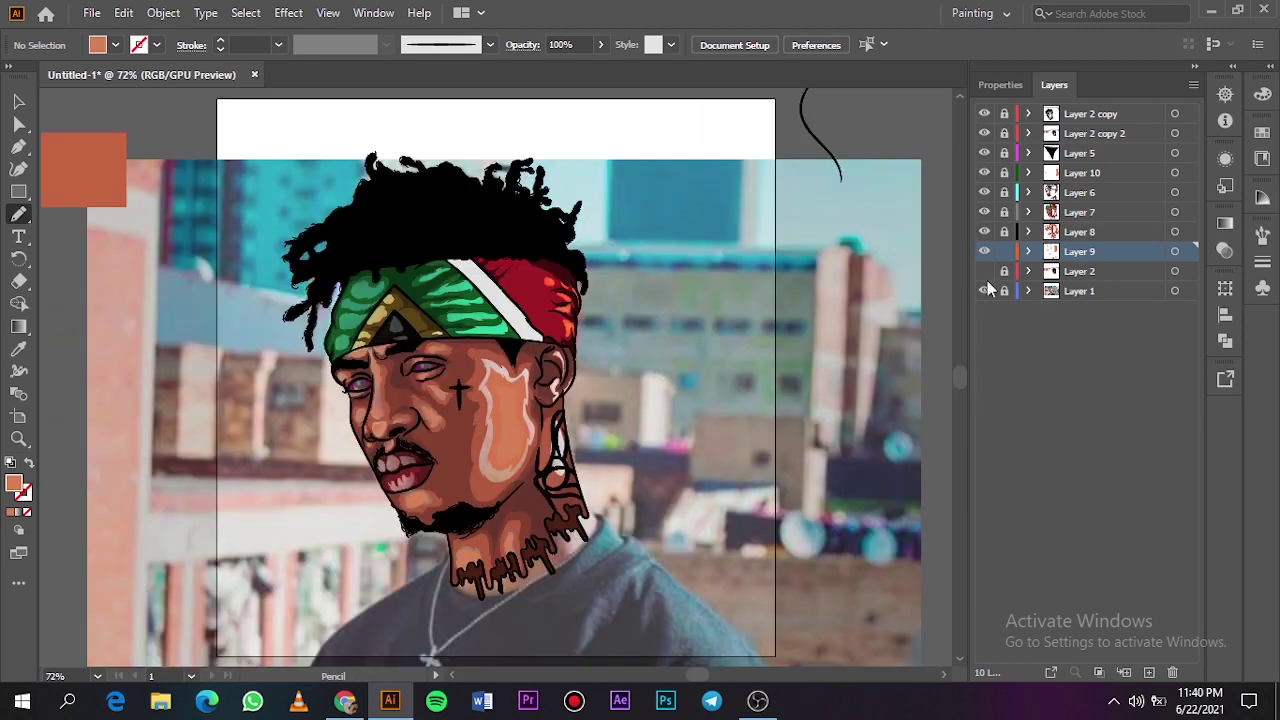
pyautogui.click(984, 290)
pyautogui.click(984, 290)
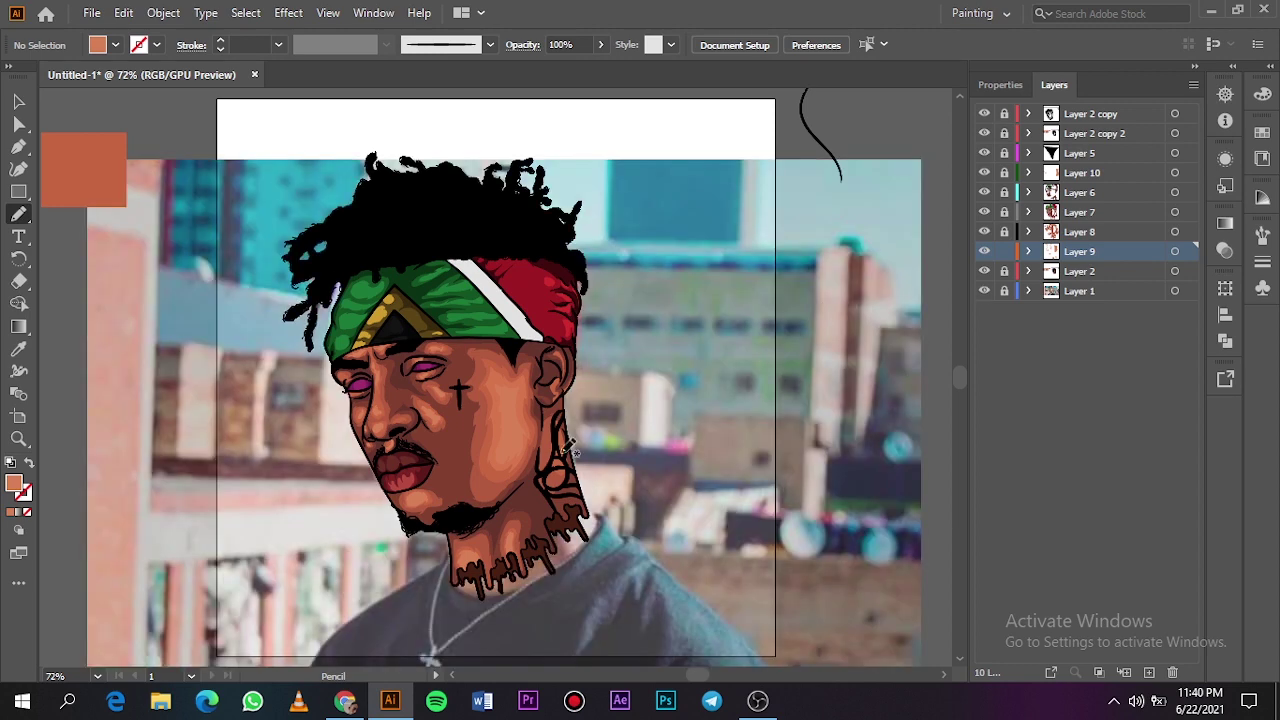
# Step: Draw light orange Pencil highlights in the tattooed side of the neck and the ear, and preview the portrait without the photo
pyautogui.scroll(5, 560, 445)
pyautogui.click(984, 271)
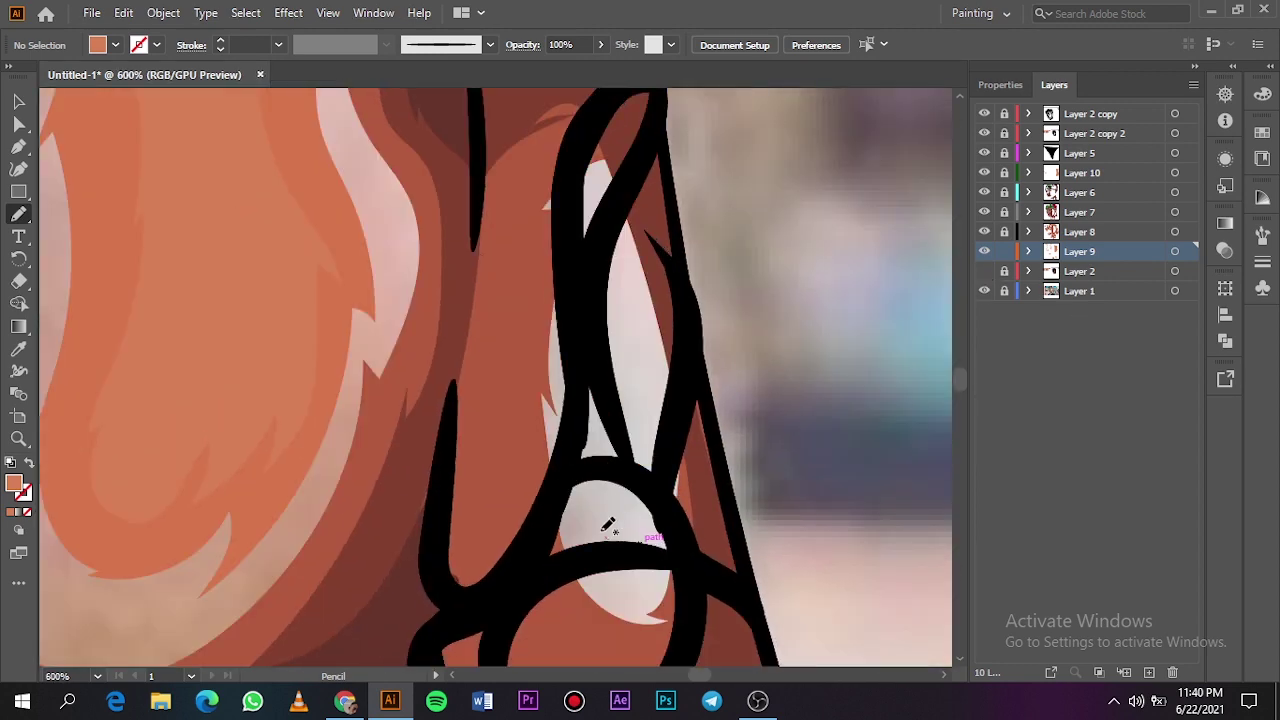
pyautogui.moveTo(611, 526)
pyautogui.mouseDown()
pyautogui.moveTo(569, 295)
pyautogui.moveTo(612, 182)
pyautogui.moveTo(718, 490)
pyautogui.moveTo(656, 618)
pyautogui.moveTo(608, 573)
pyautogui.moveTo(598, 526)
pyautogui.moveTo(649, 517)
pyautogui.moveTo(767, 302)
pyautogui.moveTo(783, 329)
pyautogui.moveTo(743, 460)
pyautogui.moveTo(634, 580)
pyautogui.mouseUp()
pyautogui.scroll(-3, 604, 525)
pyautogui.scroll(4, 604, 525)
pyautogui.moveTo(628, 470)
pyautogui.mouseDown()
pyautogui.moveTo(457, 457)
pyautogui.moveTo(648, 515)
pyautogui.moveTo(634, 537)
pyautogui.moveTo(543, 214)
pyautogui.moveTo(657, 574)
pyautogui.mouseUp()
pyautogui.scroll(3, 629, 531)
pyautogui.hotkey('ctrl', '0')
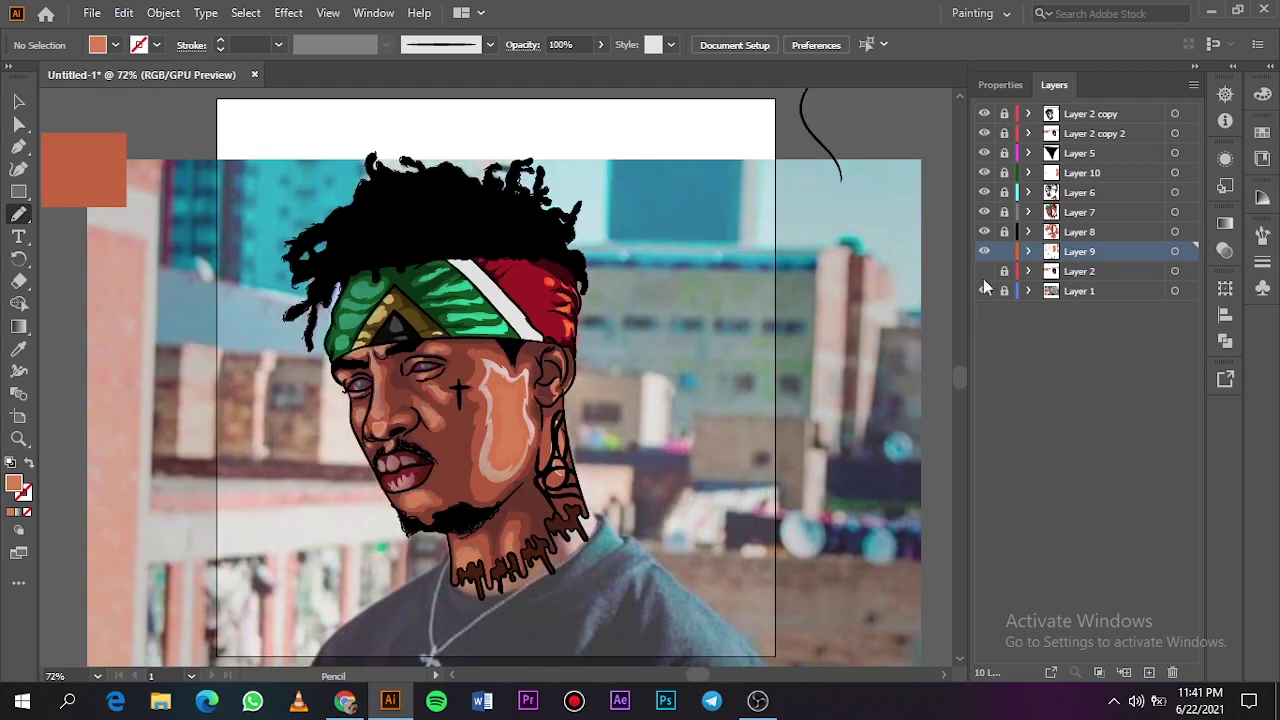
pyautogui.click(984, 274)
pyautogui.click(983, 291)
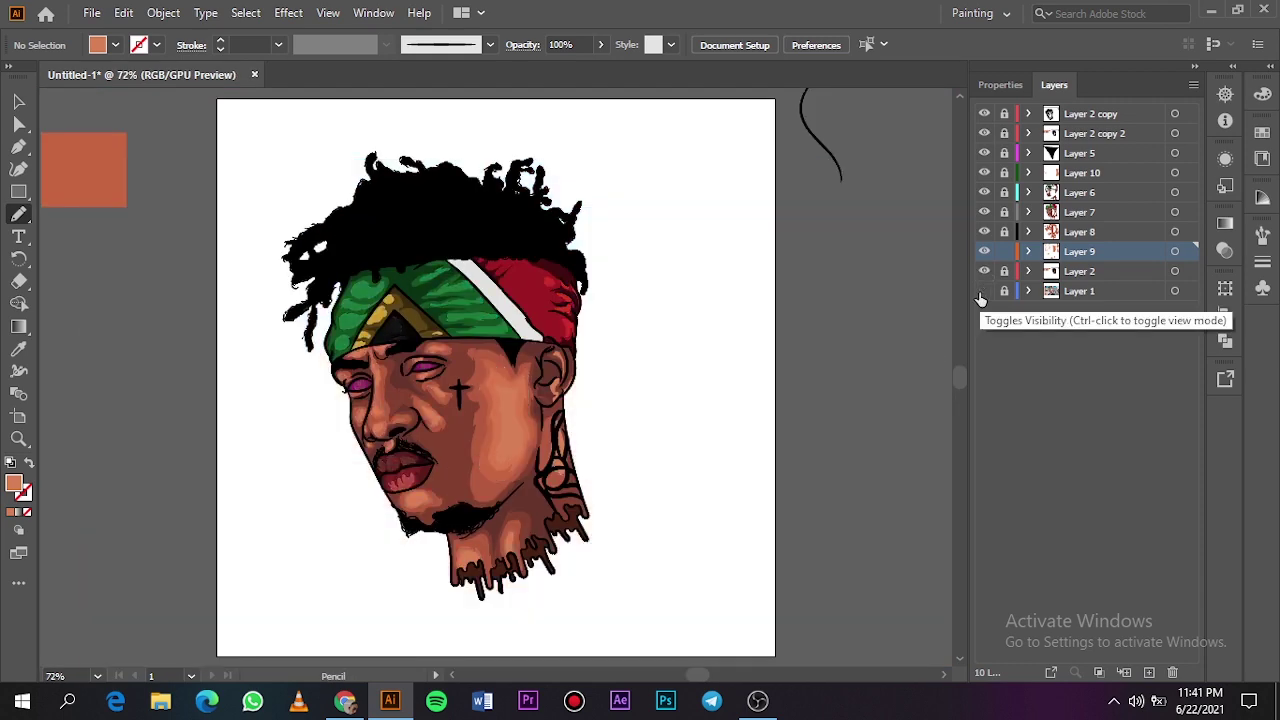
# Step: Sample the light green of the headband folds and set the fill to the brighter green 2BAA4B
pyautogui.click(984, 290)
pyautogui.click(984, 271)
pyautogui.scroll(1, 487, 331)
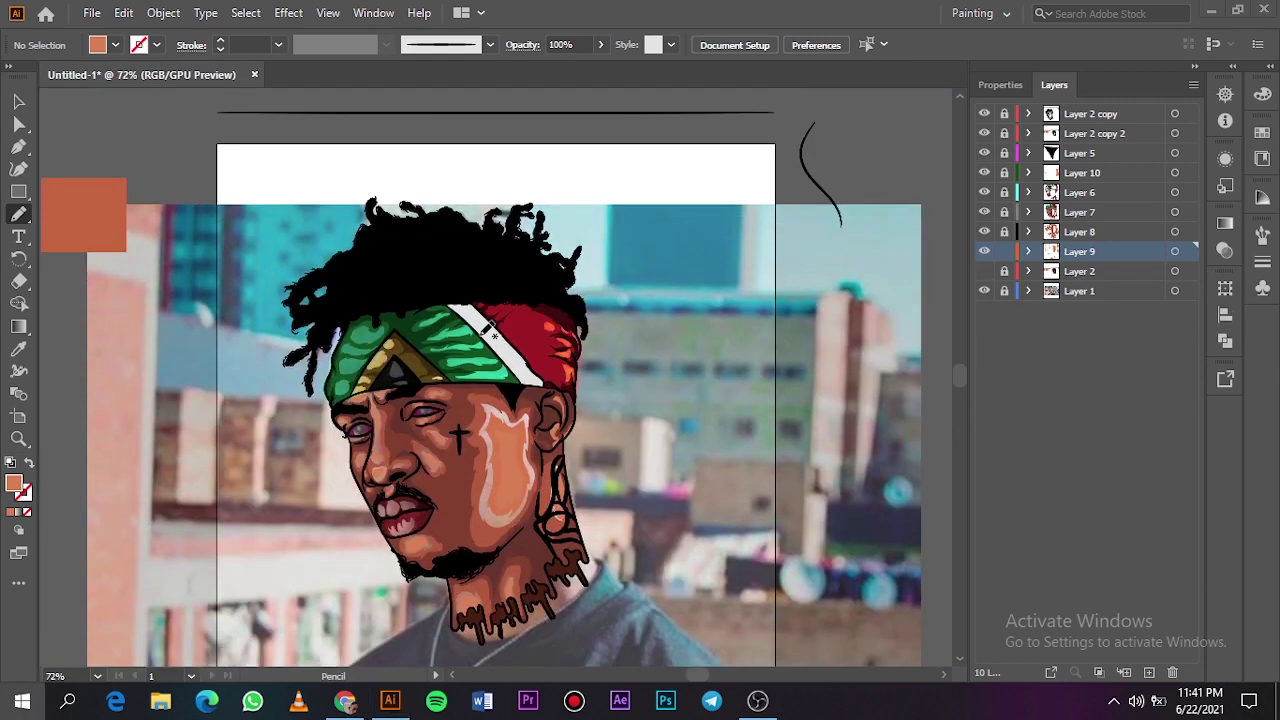
pyautogui.scroll(5, 487, 375)
pyautogui.hscroll(-3, 540, 420)
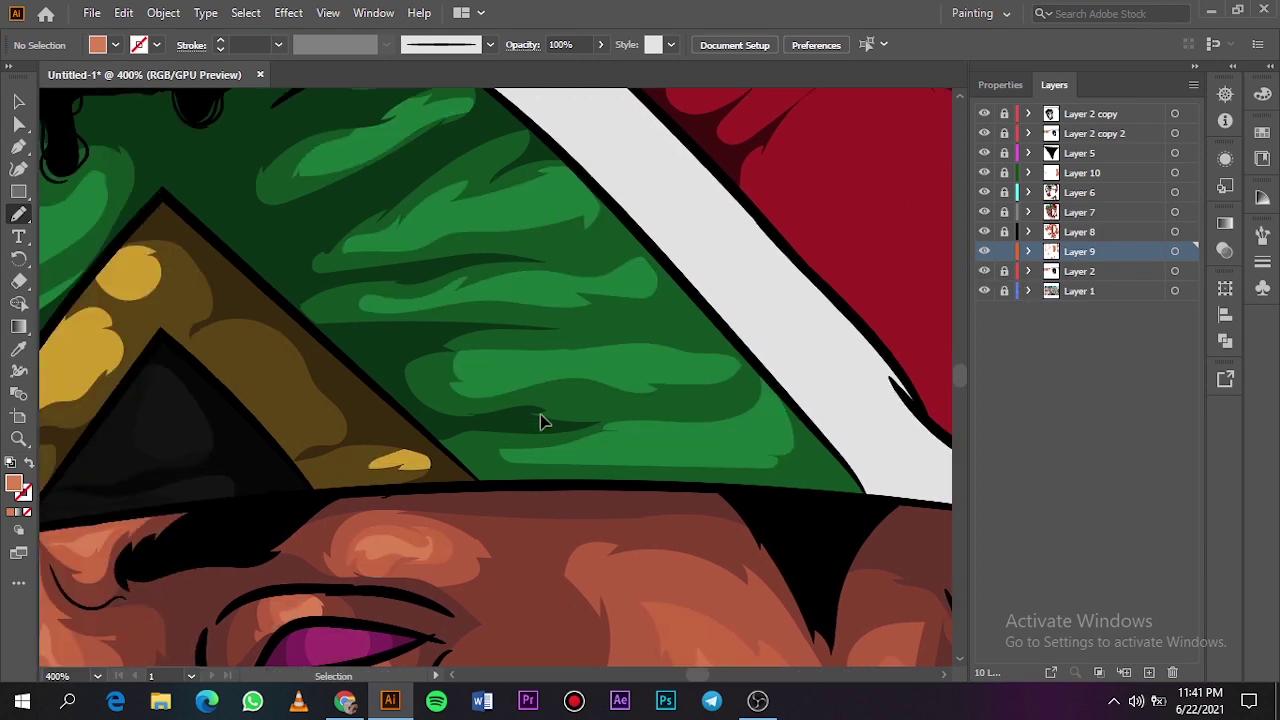
pyautogui.press('i')
pyautogui.click(655, 421)
pyautogui.doubleClick(22, 490)
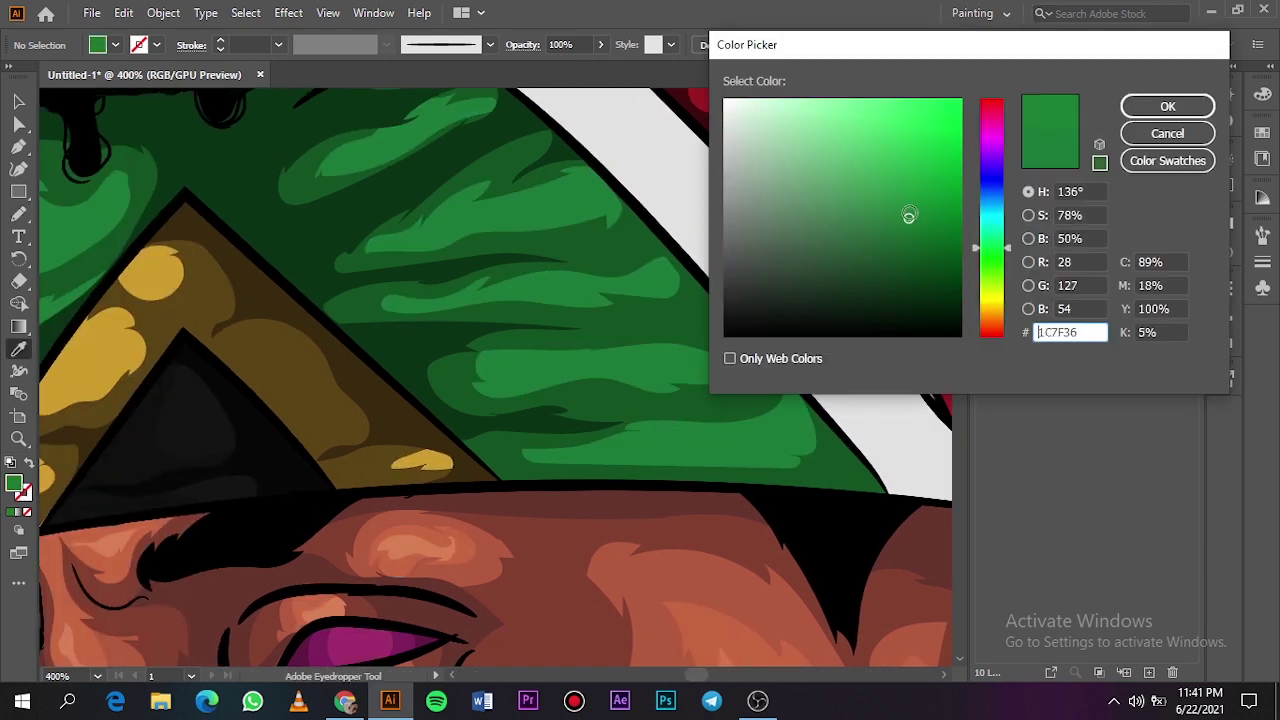
pyautogui.click(903, 177)
pyautogui.click(1166, 106)
# Step: Draw bright green Pencil highlights in the two lowest green headband folds beside the white stripe, and preview them without the photo
pyautogui.press('n')
pyautogui.moveTo(700, 451); pyautogui.dragTo(668, 450)
pyautogui.hotkey('ctrl', 'z')
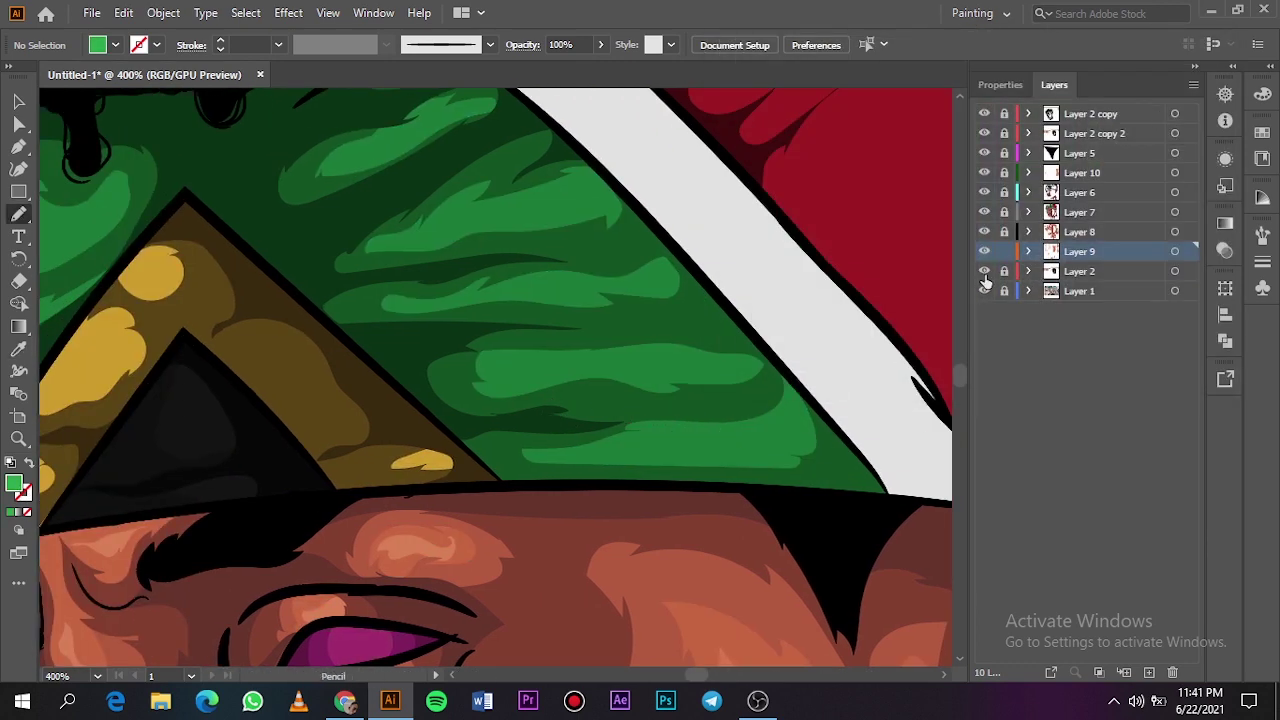
pyautogui.click(983, 273)
pyautogui.scroll(-1, 782, 384)
pyautogui.scroll(2, 782, 384)
pyautogui.moveTo(763, 375)
pyautogui.mouseDown()
pyautogui.moveTo(771, 407)
pyautogui.moveTo(566, 429)
pyautogui.moveTo(406, 417)
pyautogui.moveTo(773, 371)
pyautogui.moveTo(792, 348)
pyautogui.mouseUp()
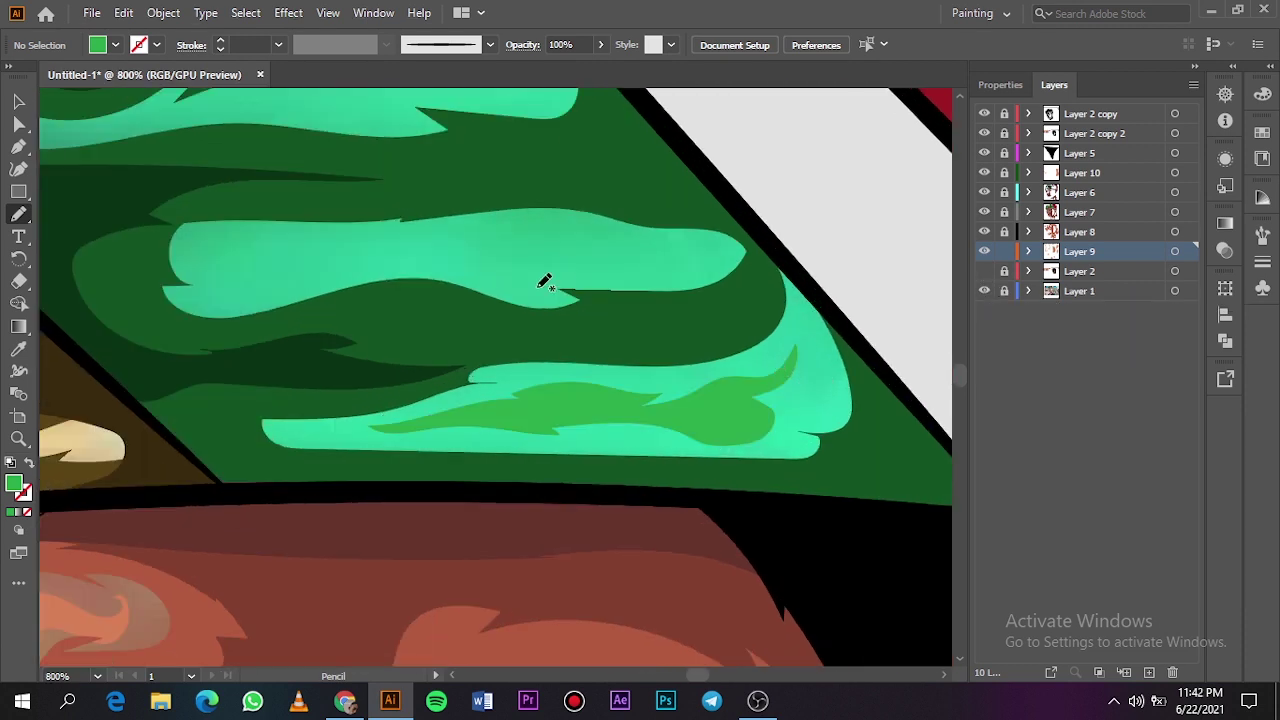
pyautogui.moveTo(610, 271)
pyautogui.mouseDown()
pyautogui.moveTo(700, 251)
pyautogui.moveTo(612, 229)
pyautogui.moveTo(467, 226)
pyautogui.mouseUp()
pyautogui.moveTo(312, 260)
pyautogui.mouseDown()
pyautogui.moveTo(534, 290)
pyautogui.moveTo(600, 270)
pyautogui.mouseUp()
pyautogui.hotkey('ctrl', '0')
pyautogui.click(984, 271)
pyautogui.click(984, 290)
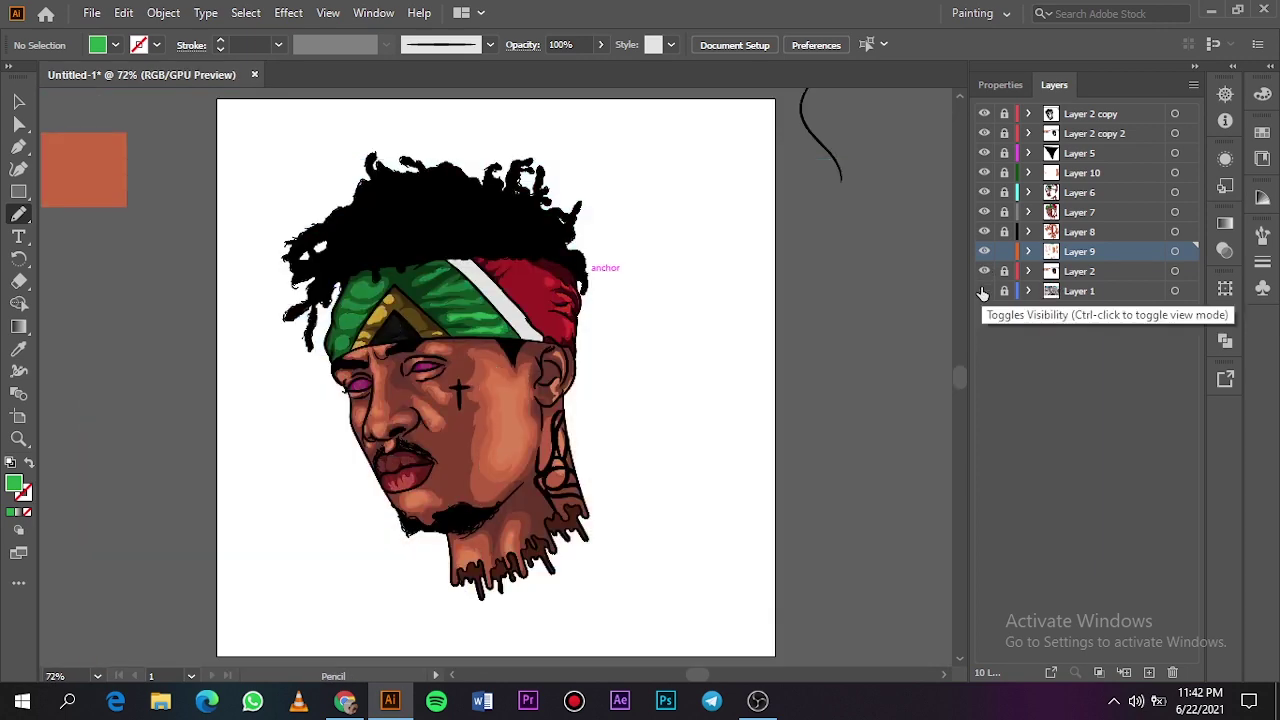
# Step: Recolour the two bright green headband highlights with a lighter green, deselect them, and view the whole artboard
pyautogui.click(984, 290)
pyautogui.scroll(7, 467, 335)
pyautogui.press('v')
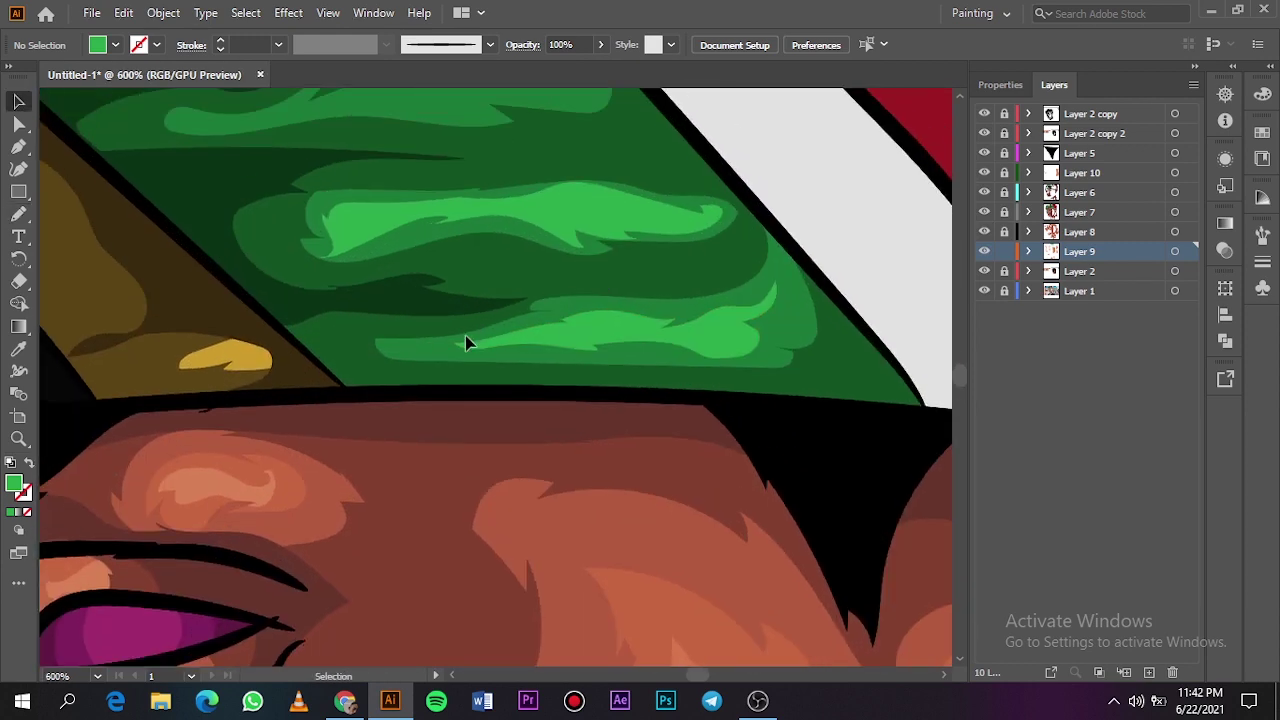
pyautogui.click(548, 222)
pyautogui.doubleClick(14, 486)
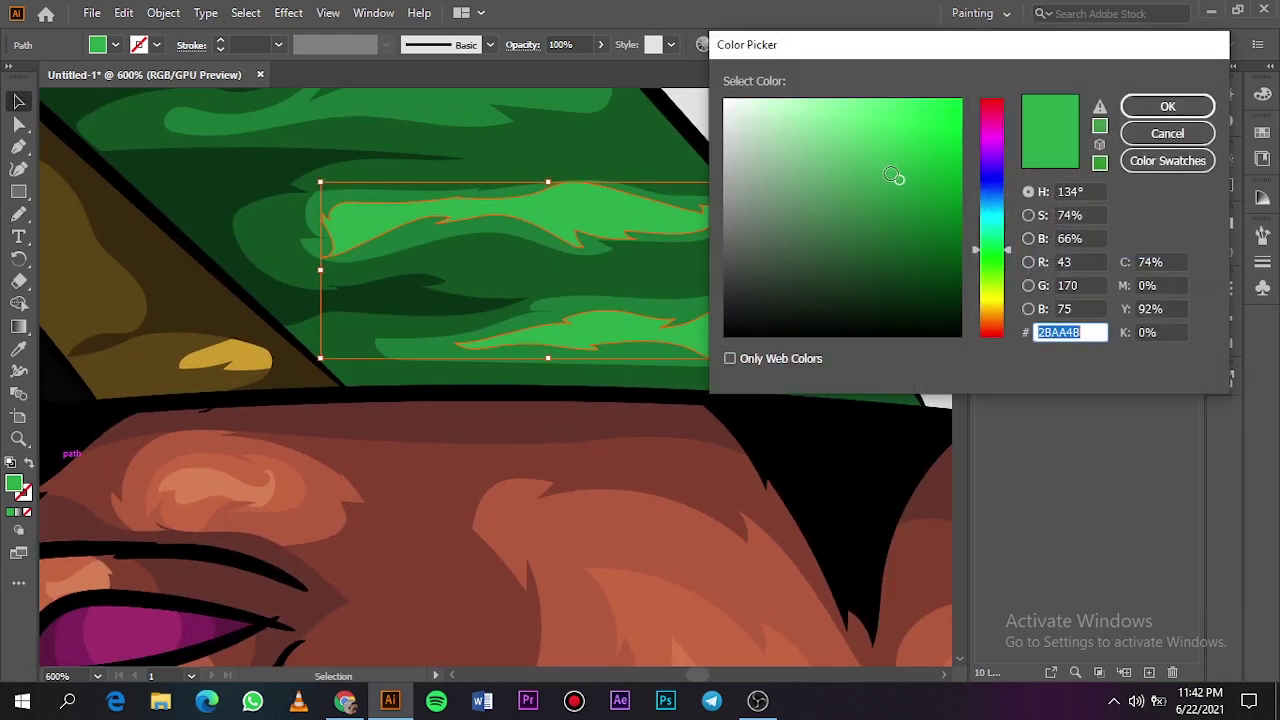
pyautogui.click(884, 151)
pyautogui.click(1163, 106)
pyautogui.click(687, 432)
pyautogui.hotkey('ctrl', '0')
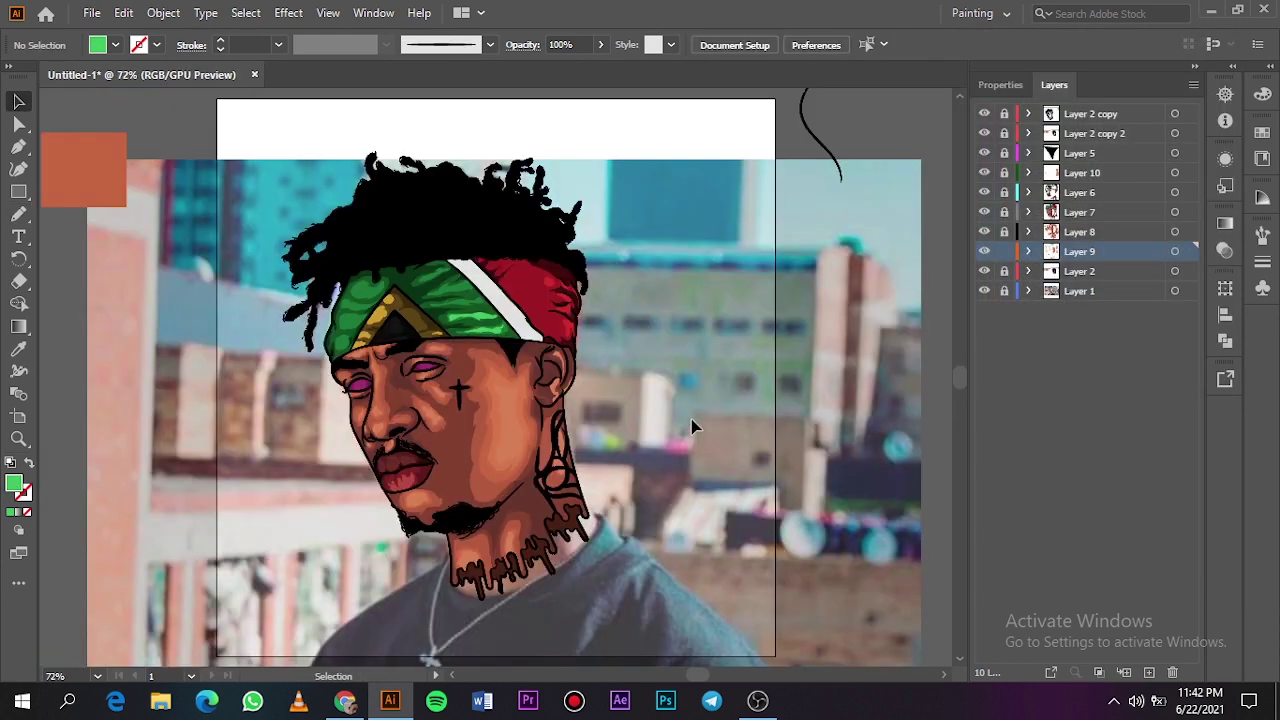
# Step: Draw four light green Pencil highlights in the headband folds on the far side of the gold triangle, and preview them without the photo
pyautogui.click(984, 271)
pyautogui.scroll(5, 347, 298)
pyautogui.scroll(-2, 347, 298)
pyautogui.press('n')
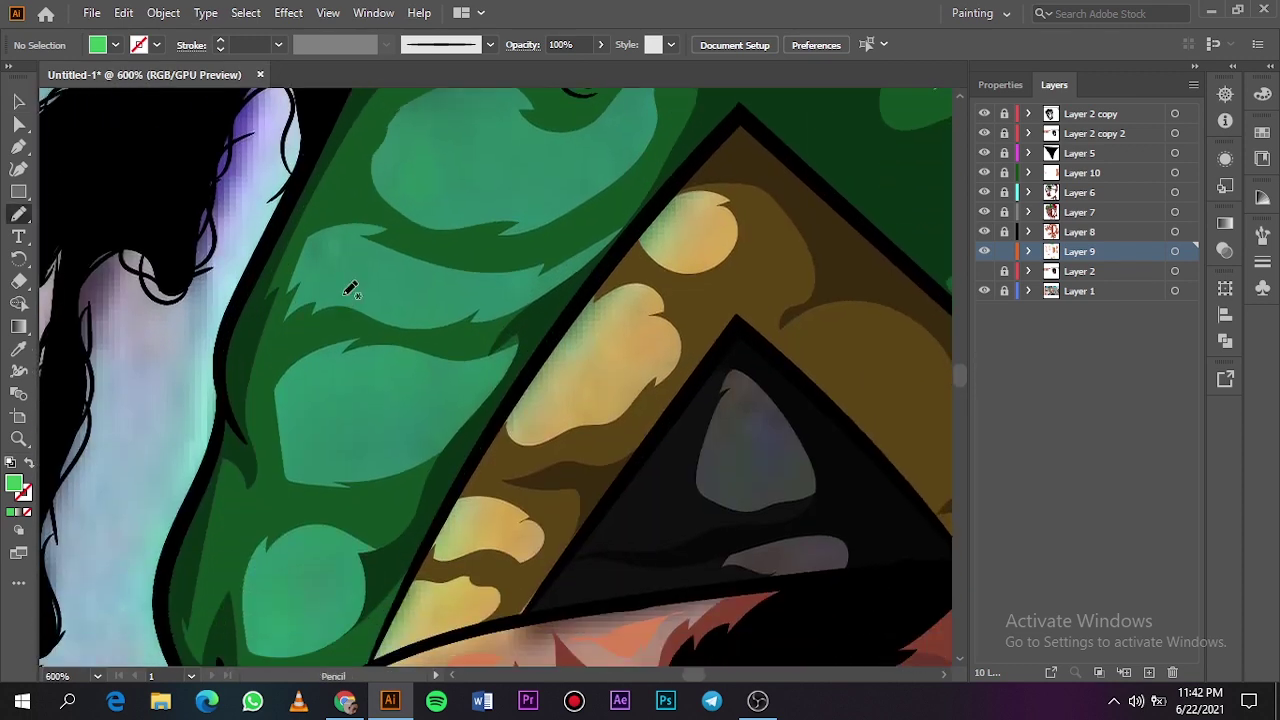
pyautogui.moveTo(445, 208)
pyautogui.mouseDown()
pyautogui.moveTo(426, 108)
pyautogui.moveTo(460, 104)
pyautogui.moveTo(538, 160)
pyautogui.mouseUp()
pyautogui.moveTo(451, 207); pyautogui.dragTo(445, 210)
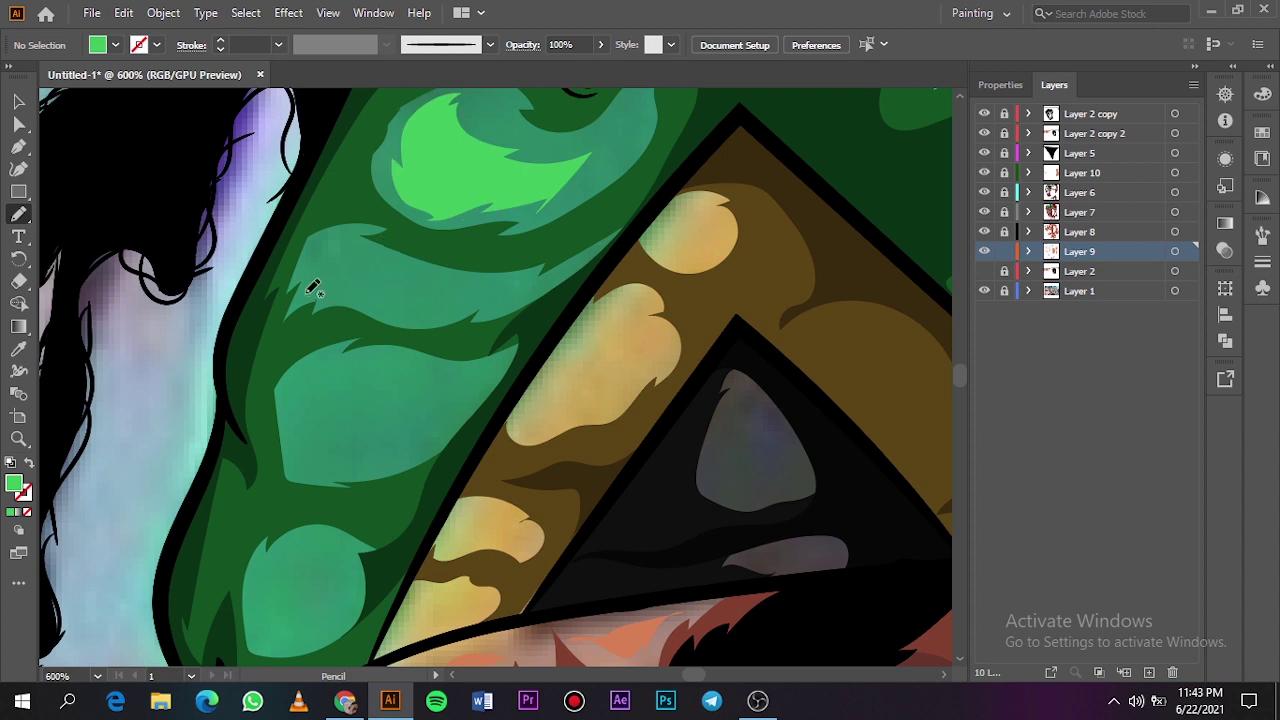
pyautogui.moveTo(306, 292)
pyautogui.mouseDown()
pyautogui.moveTo(401, 272)
pyautogui.moveTo(507, 293)
pyautogui.moveTo(494, 307)
pyautogui.moveTo(399, 319)
pyautogui.moveTo(306, 300)
pyautogui.mouseUp()
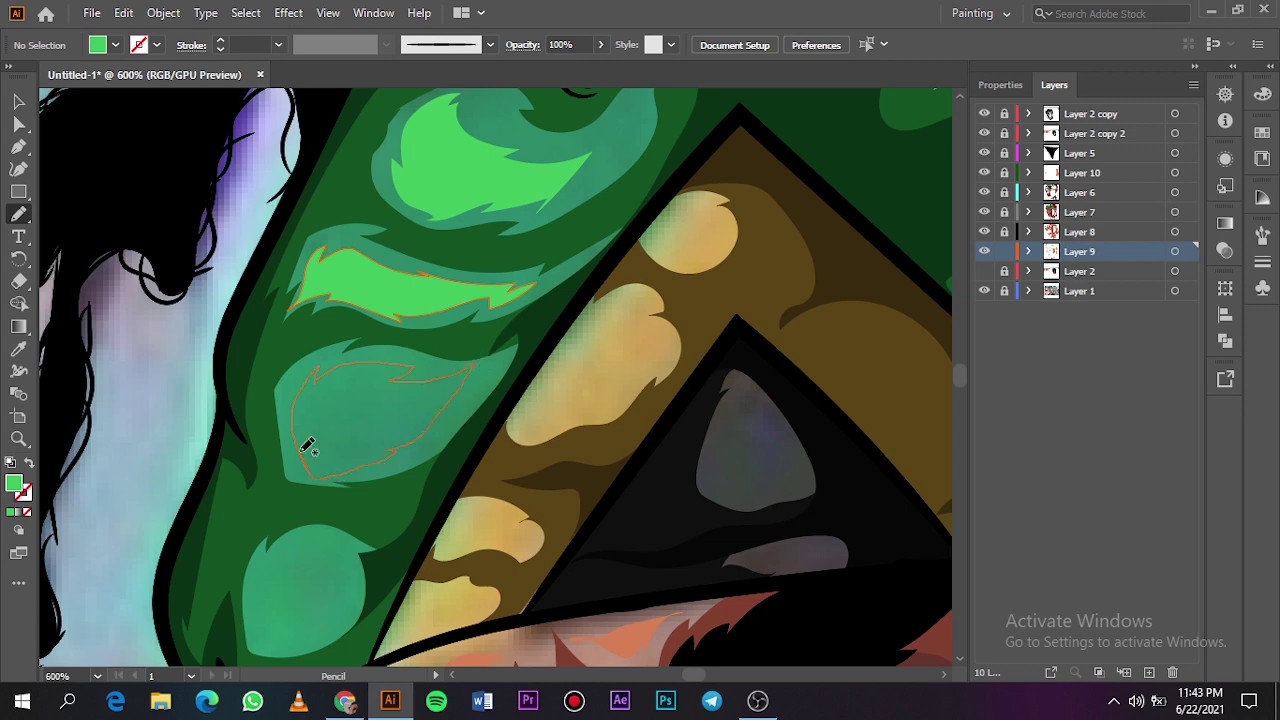
pyautogui.moveTo(302, 450); pyautogui.dragTo(303, 452)
pyautogui.moveTo(354, 594); pyautogui.dragTo(287, 645)
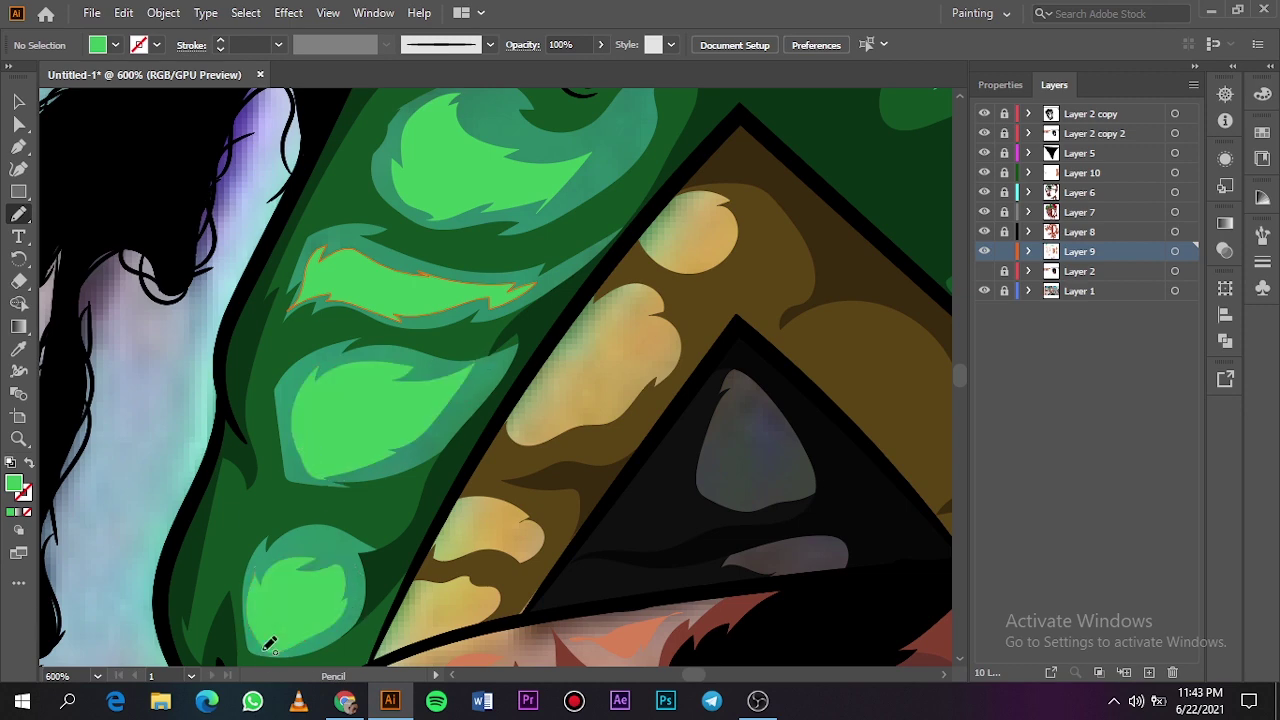
pyautogui.hotkey('ctrl', '0')
pyautogui.click(984, 271)
pyautogui.click(984, 290)
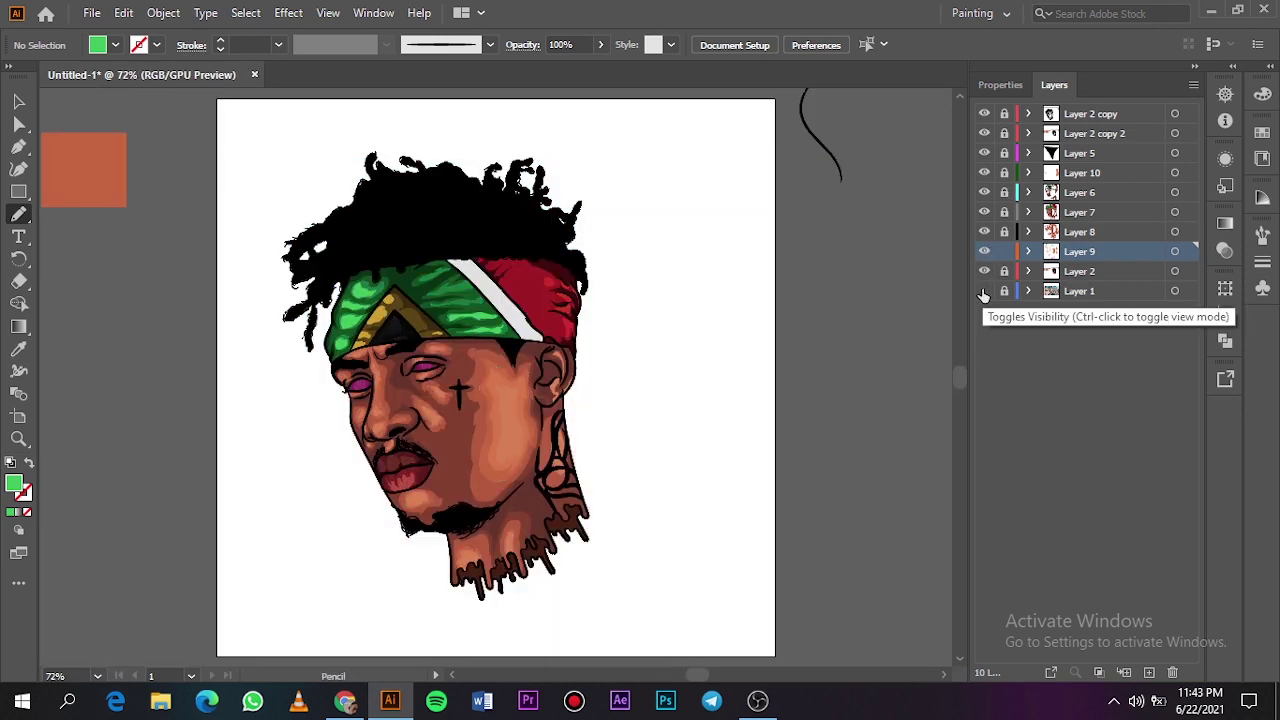
# Step: Draw light green Pencil highlights in the three upper green folds between the gold triangle and the white stripe
pyautogui.click(984, 290)
pyautogui.scroll(5, 457, 294)
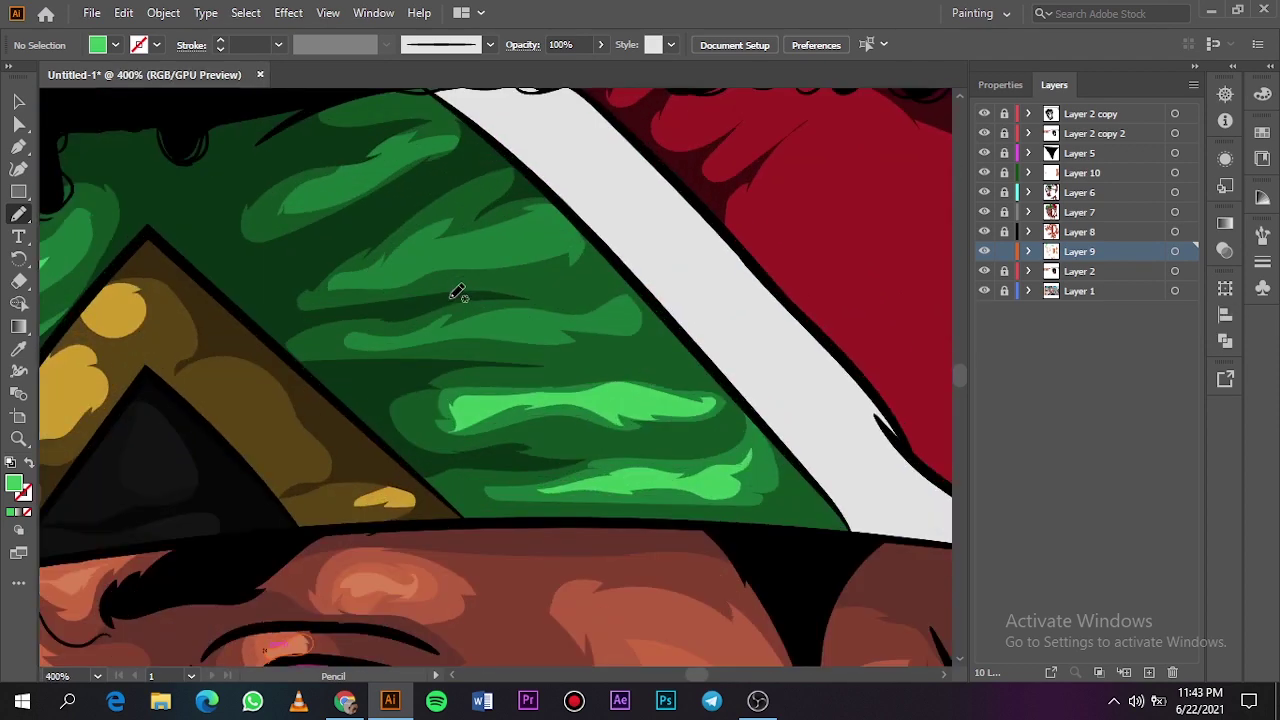
pyautogui.scroll(1, 524, 370)
pyautogui.moveTo(524, 370)
pyautogui.mouseDown()
pyautogui.moveTo(477, 377)
pyautogui.moveTo(509, 349)
pyautogui.mouseUp()
pyautogui.moveTo(405, 322)
pyautogui.mouseDown()
pyautogui.moveTo(371, 314)
pyautogui.moveTo(492, 291)
pyautogui.moveTo(560, 260)
pyautogui.moveTo(348, 326)
pyautogui.mouseUp()
pyautogui.moveTo(318, 243)
pyautogui.mouseDown()
pyautogui.moveTo(438, 191)
pyautogui.moveTo(403, 191)
pyautogui.moveTo(323, 242)
pyautogui.mouseUp()
pyautogui.hotkey('ctrl', '0')
# Step: Sample the near-black patch of the headband's inner triangle and set the fill to the lighter grey 2D2D2D
pyautogui.scroll(-2, 334, 243)
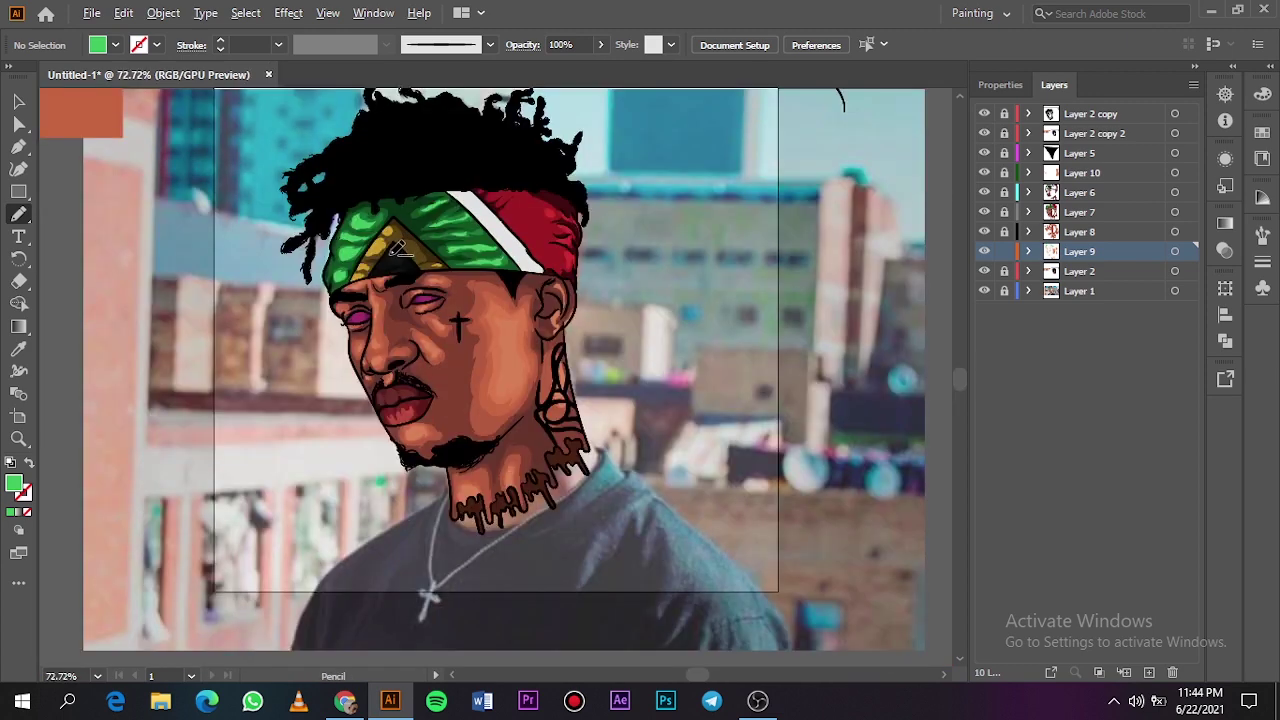
pyautogui.scroll(6, 390, 255)
pyautogui.press('o')
pyautogui.press('i')
pyautogui.click(416, 274)
pyautogui.doubleClick(14, 483)
pyautogui.click(726, 295)
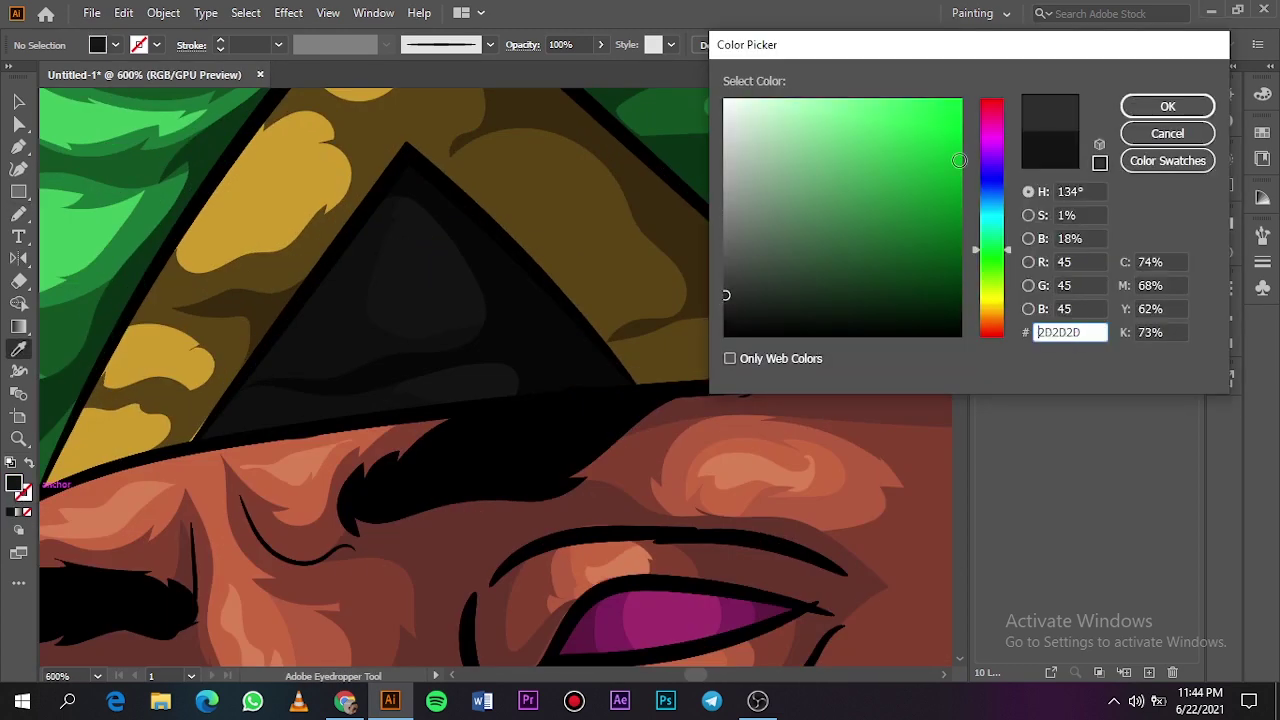
pyautogui.click(1129, 105)
# Step: Draw a dark grey Pencil highlight in the upper patch of the headband's black triangle, and view the whole artboard
pyautogui.press('n')
pyautogui.moveTo(414, 300)
pyautogui.mouseDown()
pyautogui.moveTo(423, 225)
pyautogui.moveTo(445, 245)
pyautogui.moveTo(416, 302)
pyautogui.mouseUp()
pyautogui.hotkey('ctrl', '0')
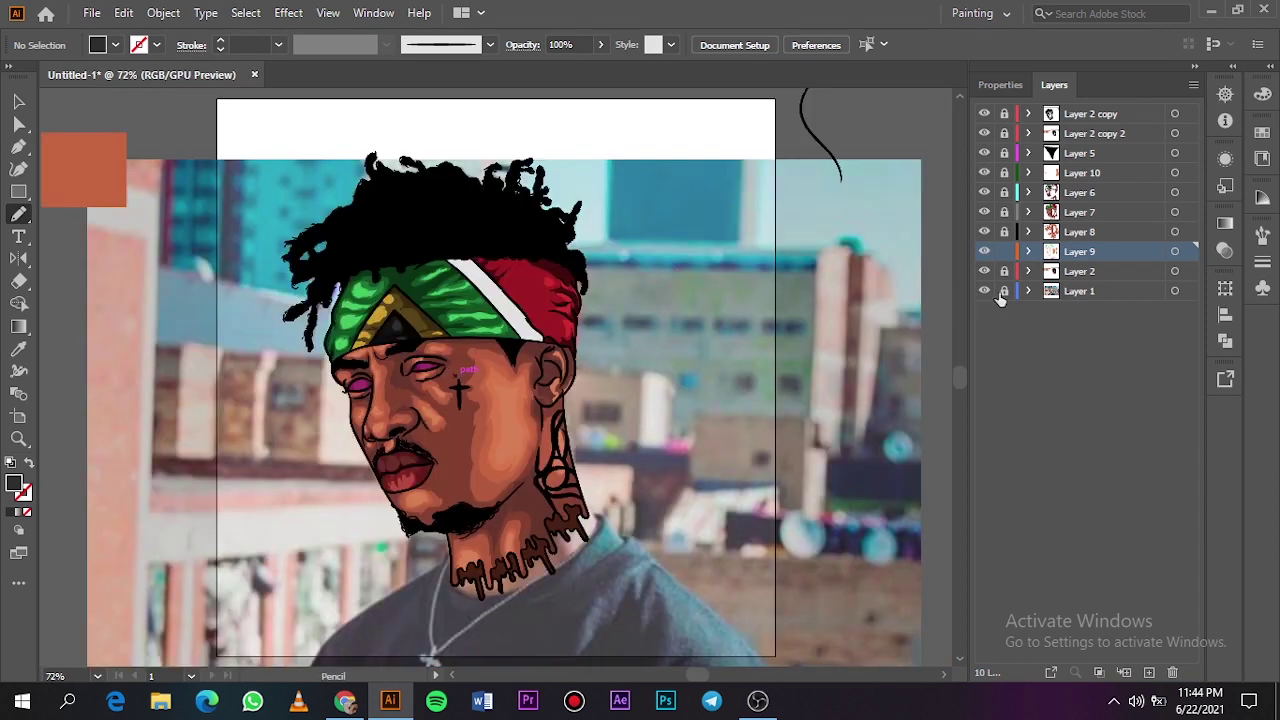
# Step: Show the photo layer again, sample the headband's red section and set the fill to a brighter red
pyautogui.click(985, 291)
pyautogui.scroll(10, 563, 287)
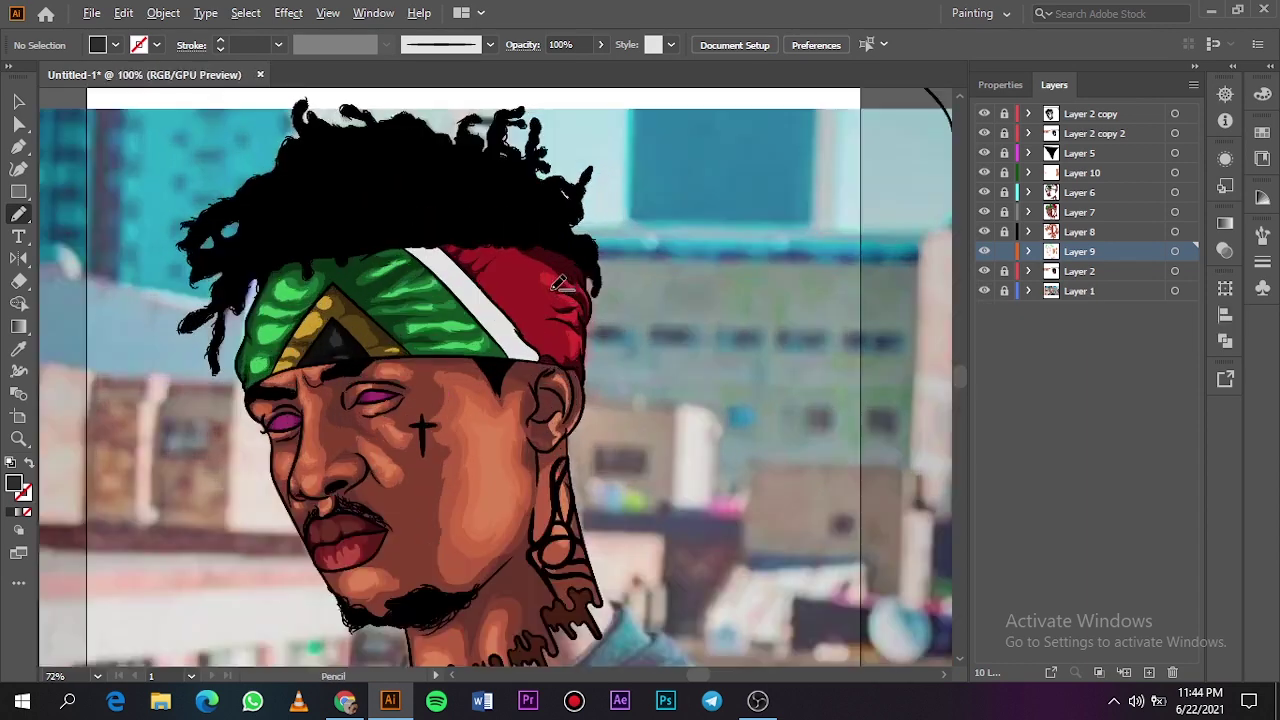
pyautogui.press('i')
pyautogui.click(557, 283)
pyautogui.doubleClick(16, 485)
pyautogui.moveTo(915, 133); pyautogui.dragTo(903, 103)
pyautogui.click(1158, 105)
pyautogui.press('n')
# Step: With Layer 2 hidden, draw bright red Pencil highlights inside the three upper red patches of the headband
pyautogui.click(985, 271)
pyautogui.moveTo(507, 337)
pyautogui.mouseDown()
pyautogui.moveTo(483, 316)
pyautogui.moveTo(496, 222)
pyautogui.mouseUp()
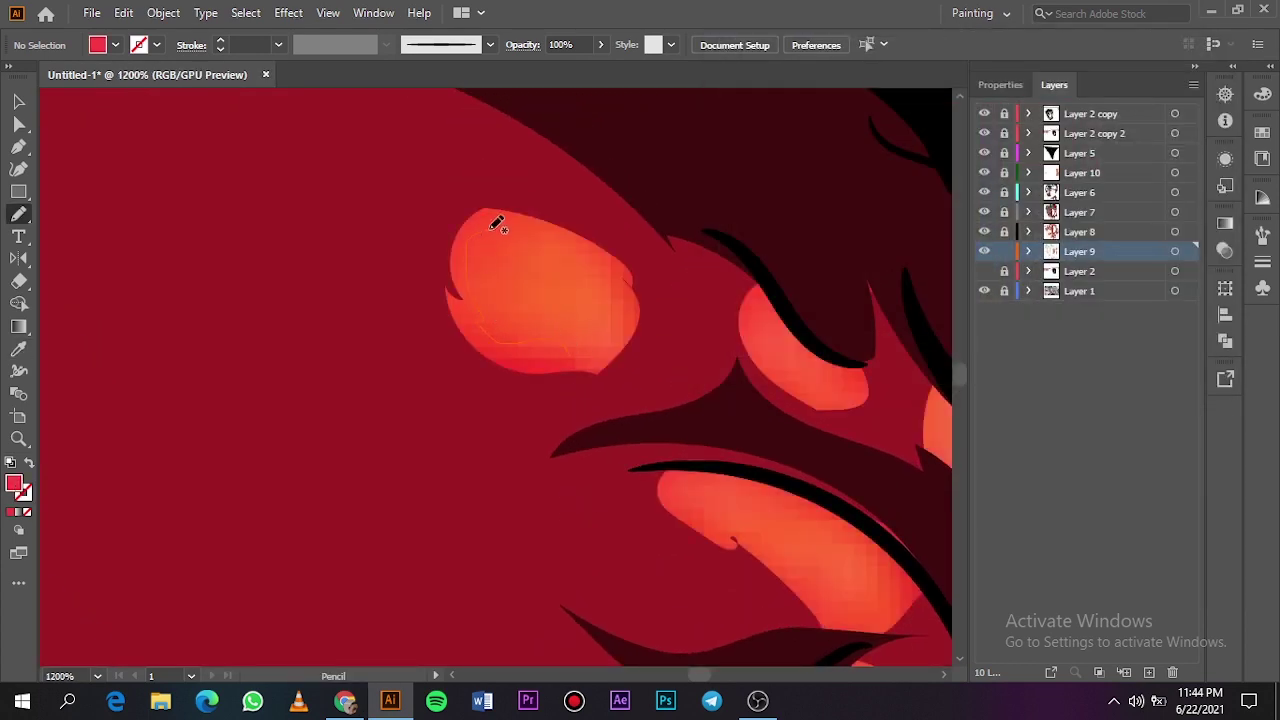
pyautogui.moveTo(576, 350); pyautogui.dragTo(510, 340)
pyautogui.click(984, 271)
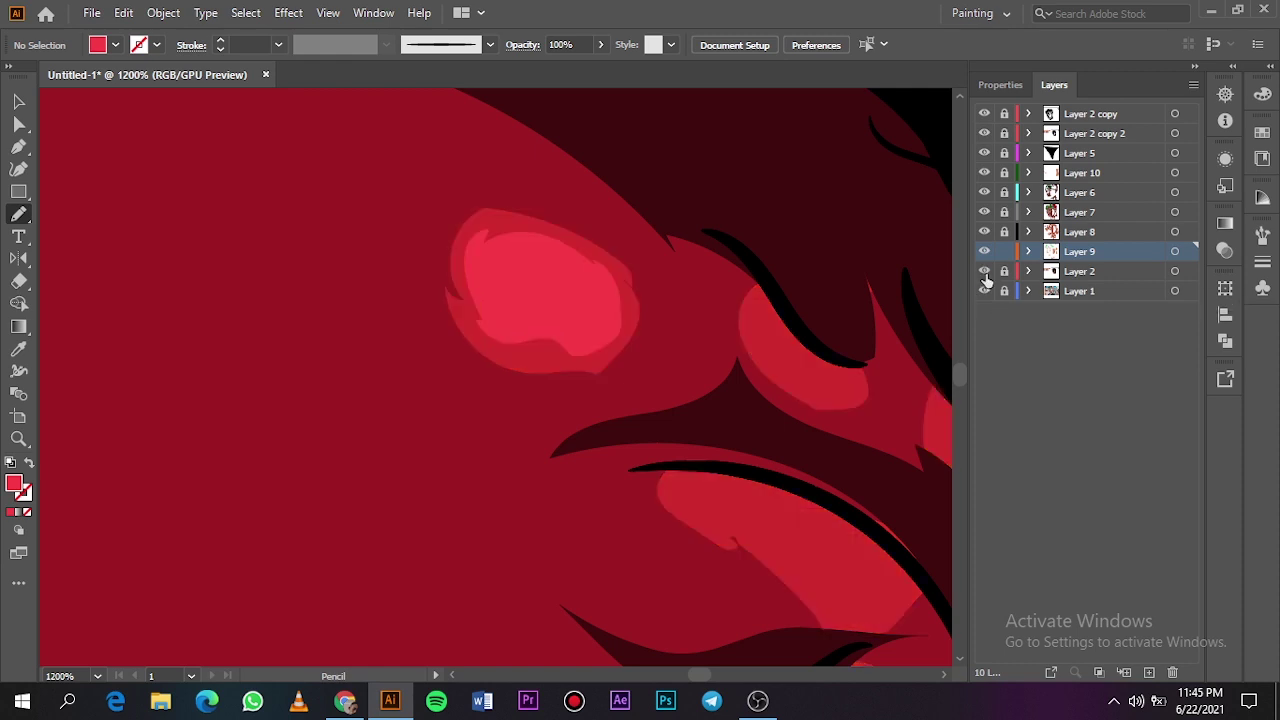
pyautogui.click(984, 271)
pyautogui.moveTo(709, 517)
pyautogui.mouseDown()
pyautogui.moveTo(889, 531)
pyautogui.moveTo(834, 594)
pyautogui.moveTo(720, 540)
pyautogui.mouseUp()
pyautogui.moveTo(764, 302); pyautogui.dragTo(854, 366)
# Step: Draw bright red Pencil highlights in the remaining red folds down to the ear, show Layer 2 again and preview the portrait without the photo
pyautogui.hotkey('ctrl', '-')
pyautogui.hotkey('ctrl', '-')
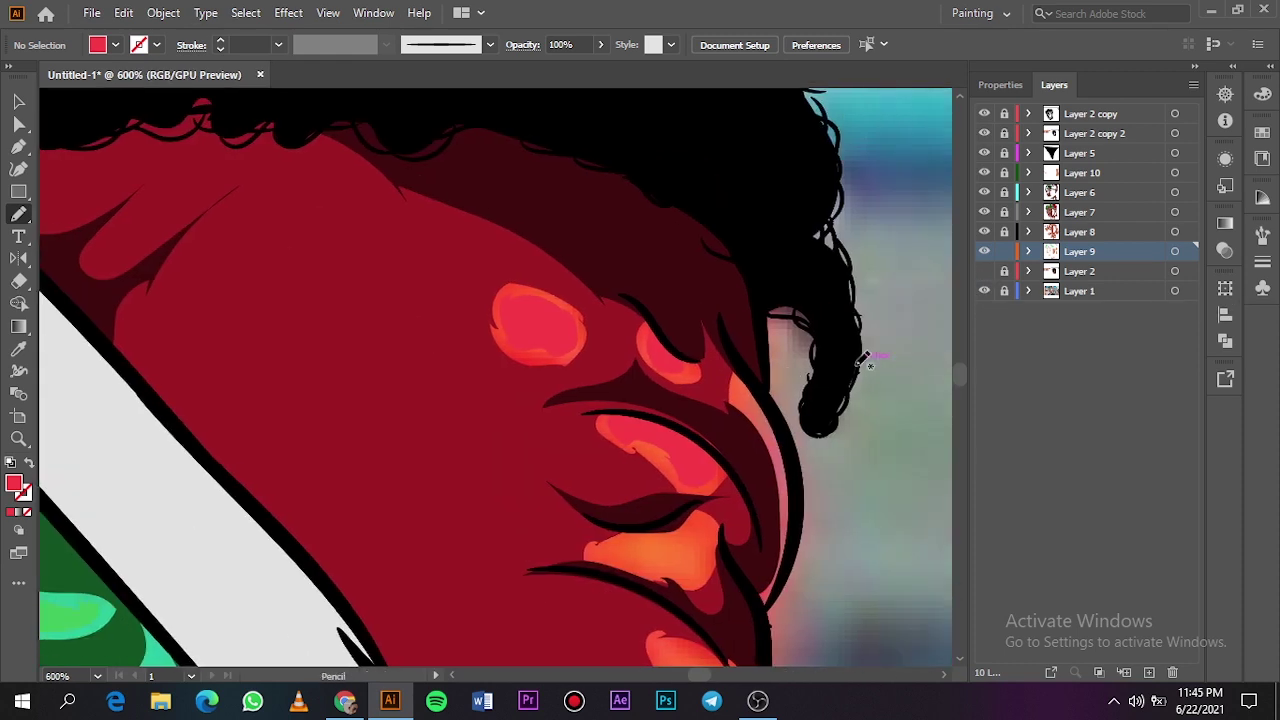
pyautogui.scroll(-2, 854, 366)
pyautogui.moveTo(769, 457)
pyautogui.mouseDown()
pyautogui.moveTo(800, 402)
pyautogui.moveTo(784, 314)
pyautogui.moveTo(727, 264)
pyautogui.moveTo(761, 424)
pyautogui.moveTo(760, 478)
pyautogui.mouseUp()
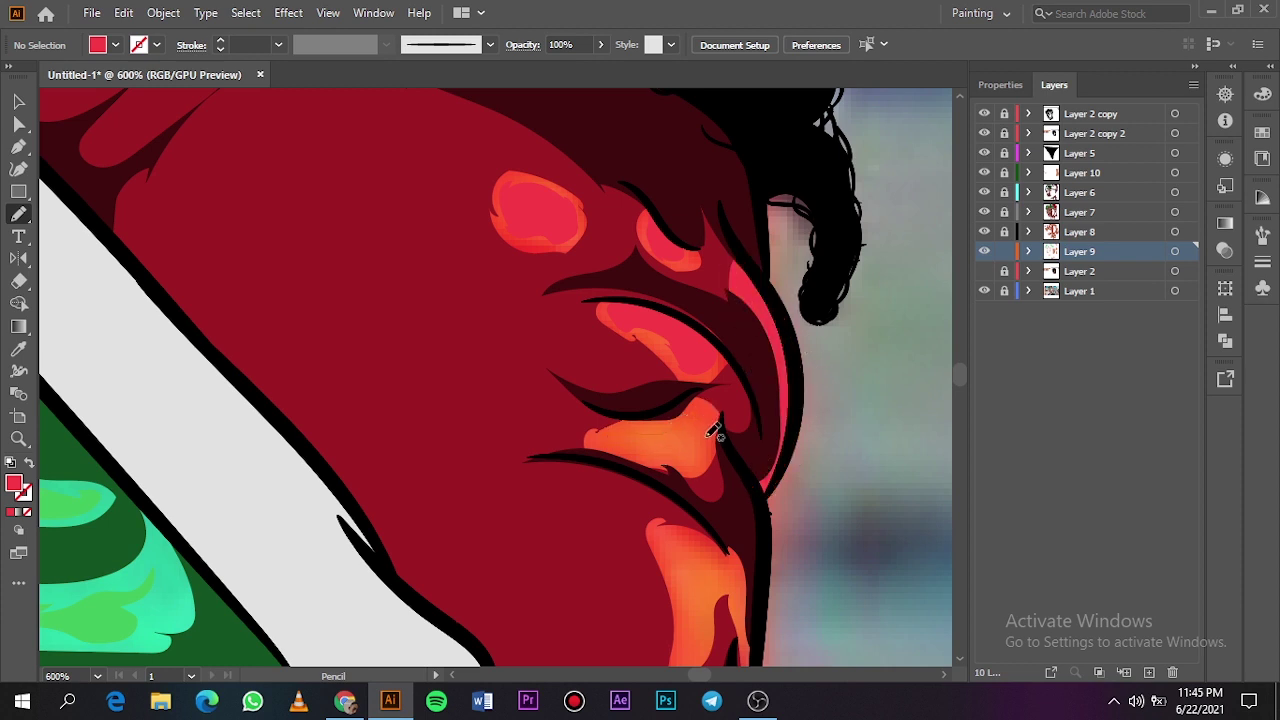
pyautogui.scroll(-3, 724, 474)
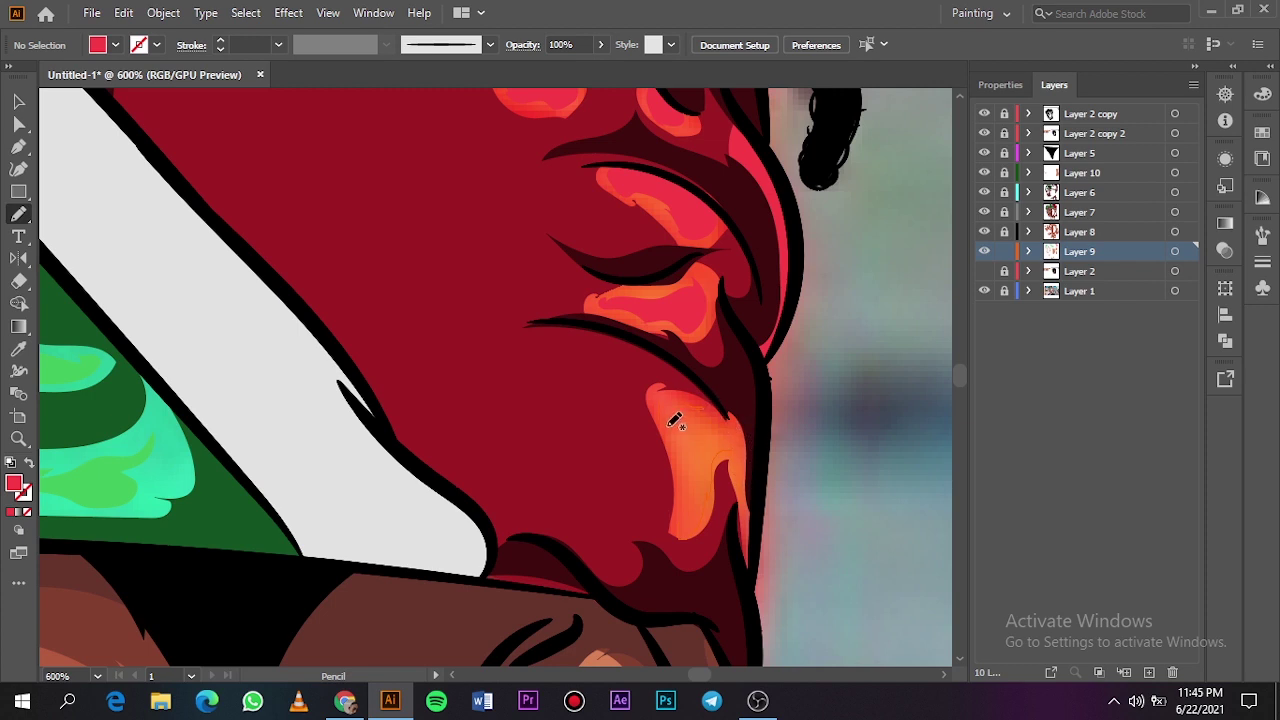
pyautogui.moveTo(678, 521); pyautogui.dragTo(678, 536)
pyautogui.click(987, 271)
pyautogui.hotkey('ctrl', '0')
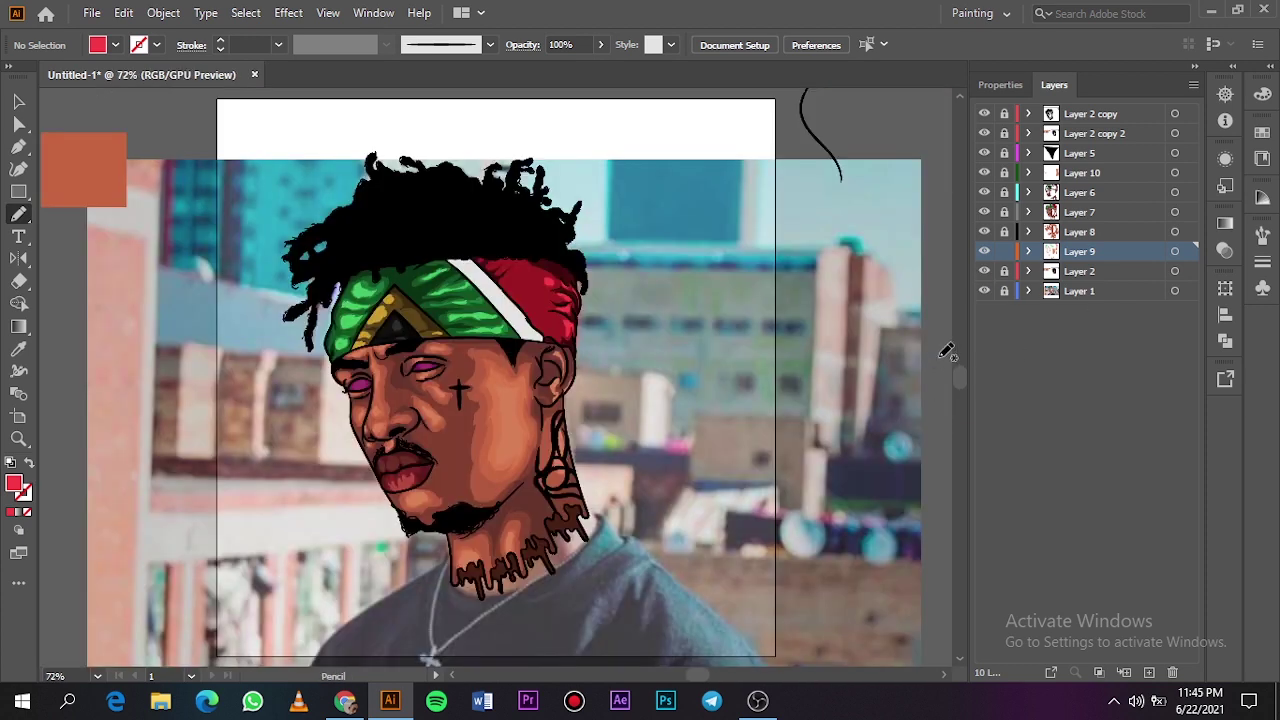
pyautogui.click(984, 292)
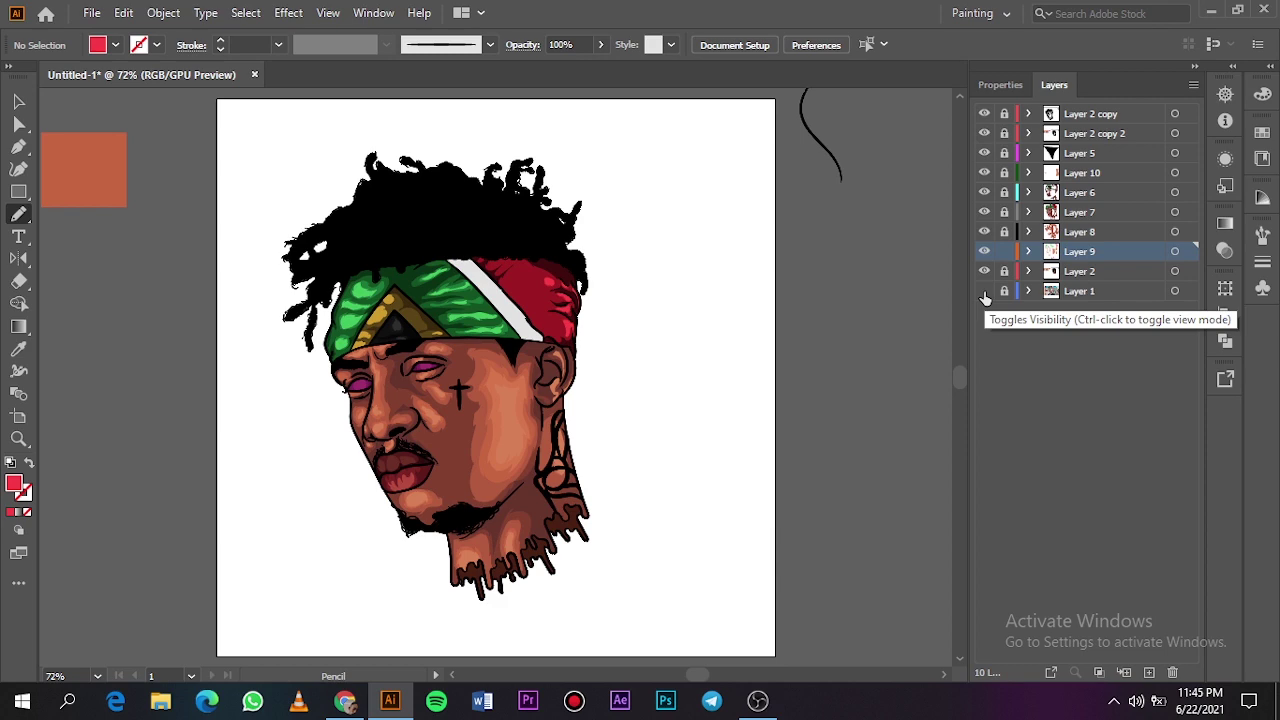
# Step: Turn the photo back on, sample the magenta of the far eye and set the fill to a brighter magenta
pyautogui.click(984, 291)
pyautogui.scroll(7, 356, 382)
pyautogui.press('i')
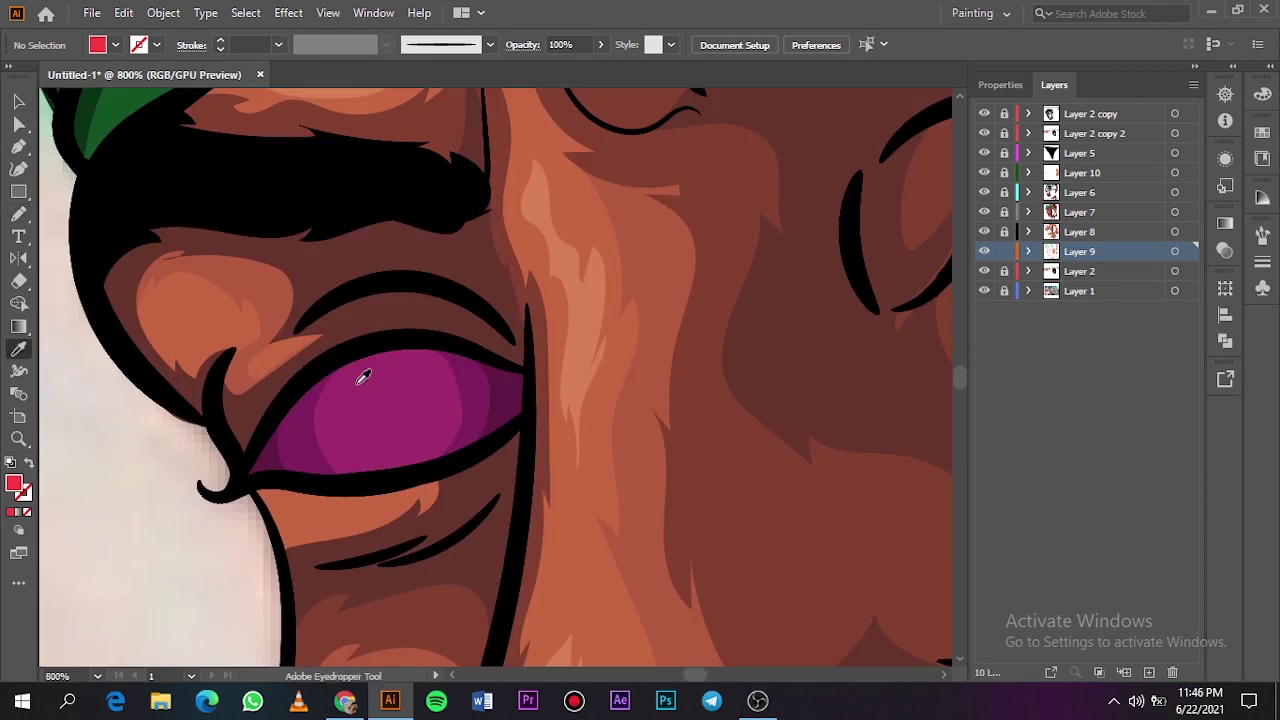
pyautogui.click(364, 411)
pyautogui.doubleClick(14, 484)
pyautogui.click(889, 131)
pyautogui.press('Return')
pyautogui.press('n')
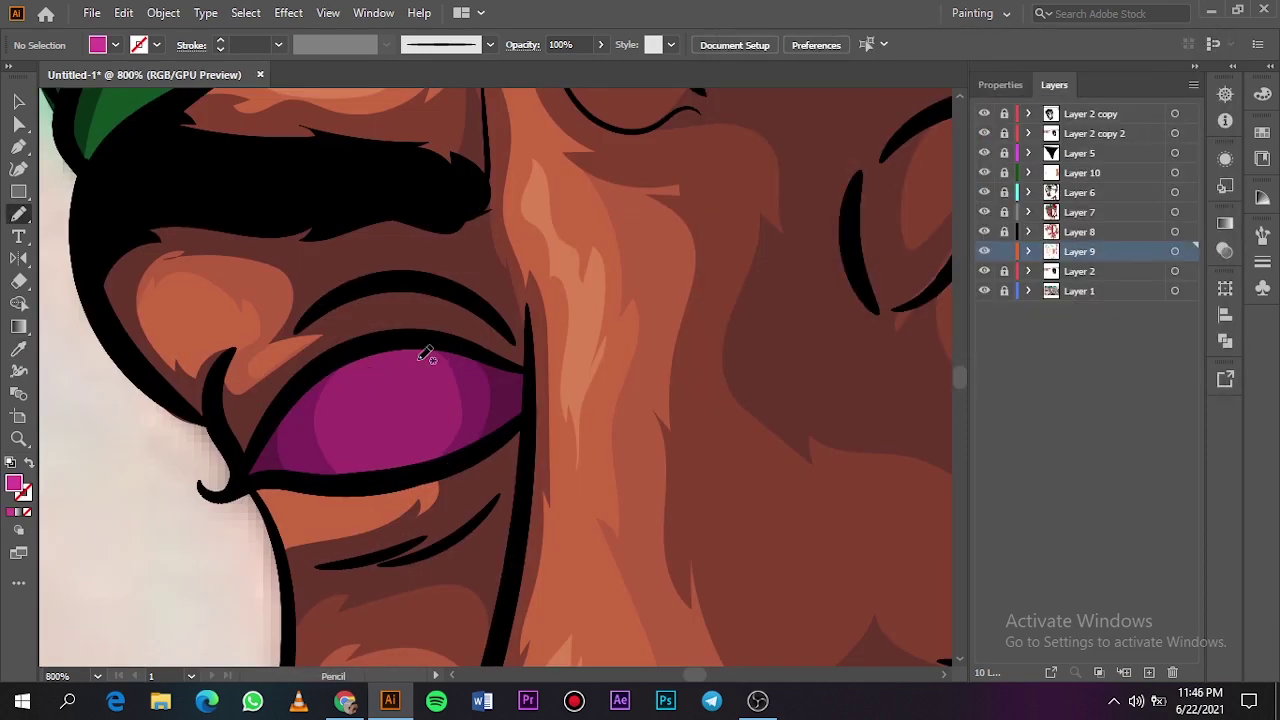
# Step: Draw a bright magenta Pencil highlight inside the far eye and check the whole portrait with the photo hidden and shown
pyautogui.moveTo(358, 385)
pyautogui.mouseDown()
pyautogui.moveTo(368, 446)
pyautogui.moveTo(406, 446)
pyautogui.moveTo(378, 433)
pyautogui.moveTo(355, 374)
pyautogui.mouseUp()
pyautogui.hotkey('ctrl', '0')
pyautogui.click(18, 101)
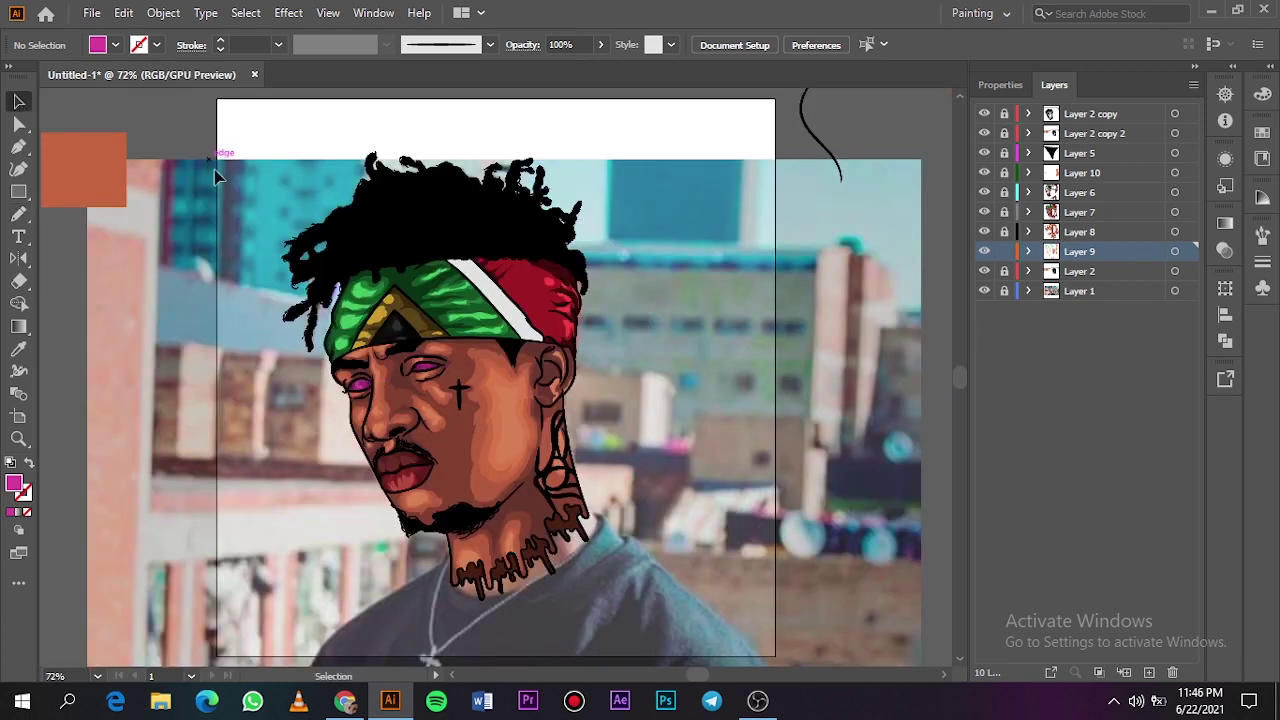
pyautogui.click(985, 291)
pyautogui.click(985, 291)
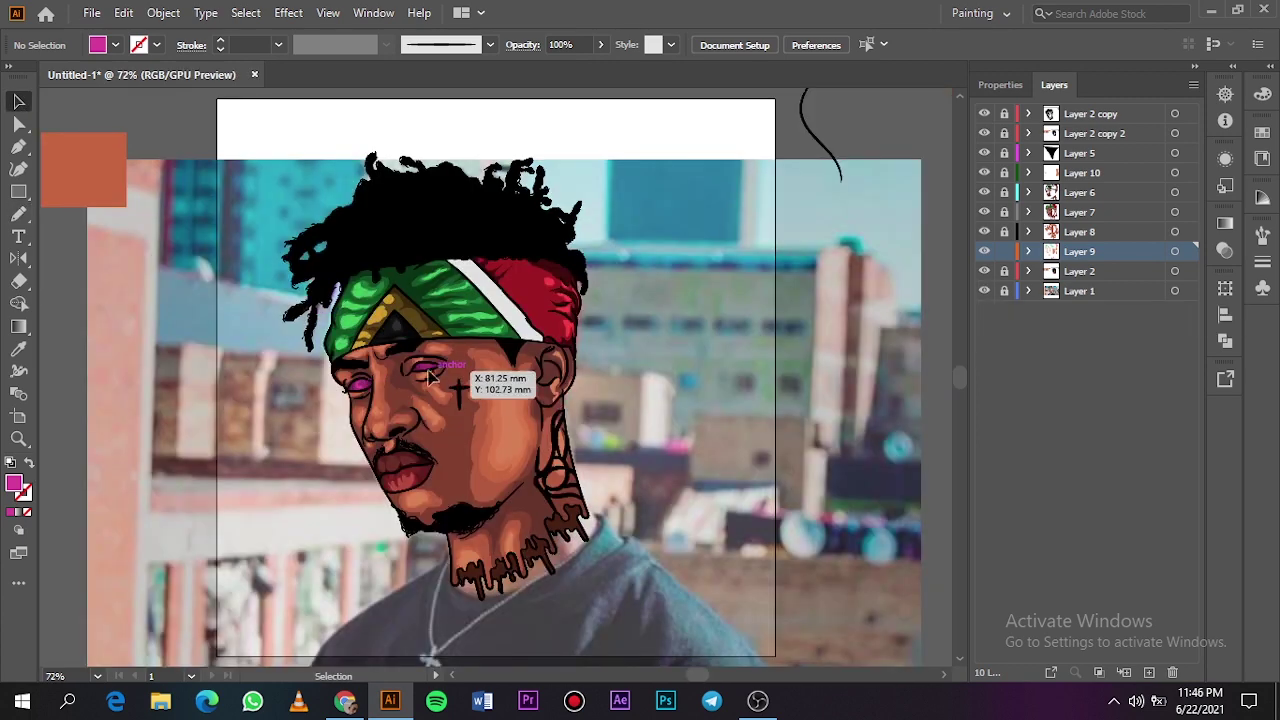
# Step: Draw a crescent-shaped bright magenta Pencil highlight in the middle of the near eye
pyautogui.scroll(8, 419, 366)
pyautogui.press('n')
pyautogui.moveTo(476, 362)
pyautogui.mouseDown()
pyautogui.moveTo(448, 332)
pyautogui.moveTo(452, 309)
pyautogui.moveTo(476, 305)
pyautogui.moveTo(493, 360)
pyautogui.moveTo(526, 333)
pyautogui.moveTo(532, 379)
pyautogui.moveTo(491, 391)
pyautogui.mouseUp()
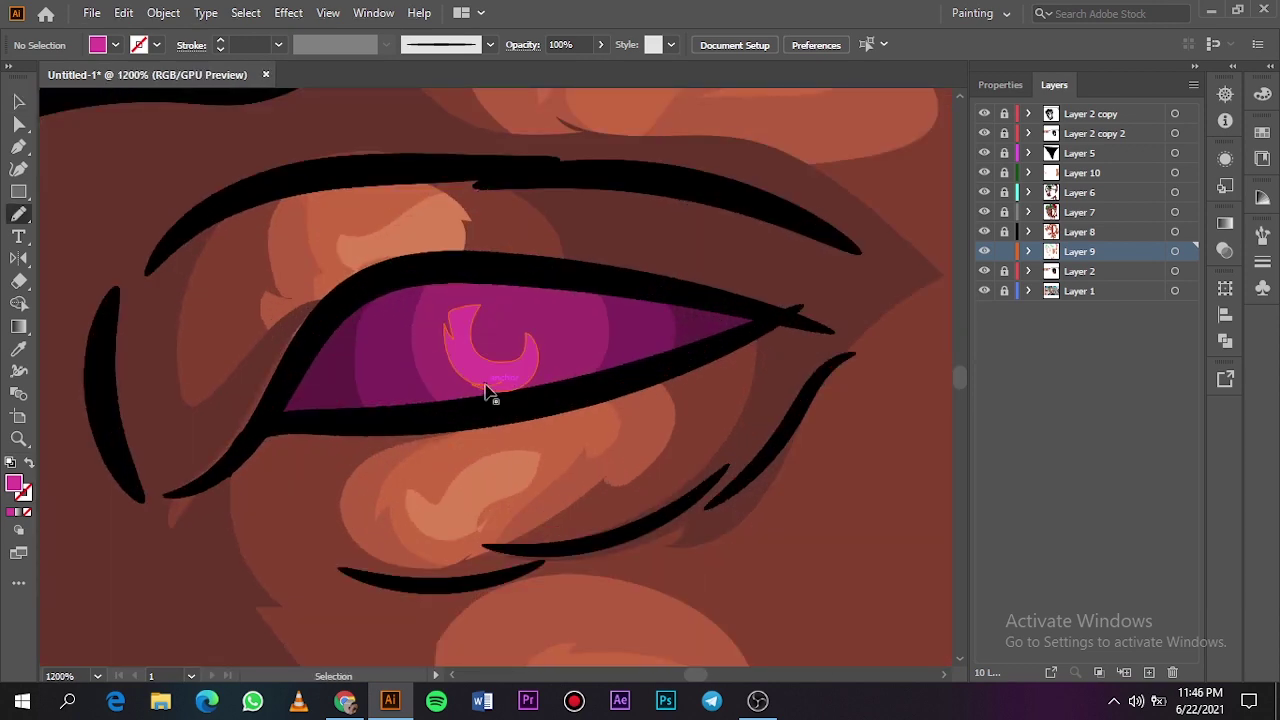
# Step: Sample the lightest red of the lower lip and set the fill to a lighter red
pyautogui.scroll(-6, 420, 480)
pyautogui.scroll(5, 410, 487)
pyautogui.press('i')
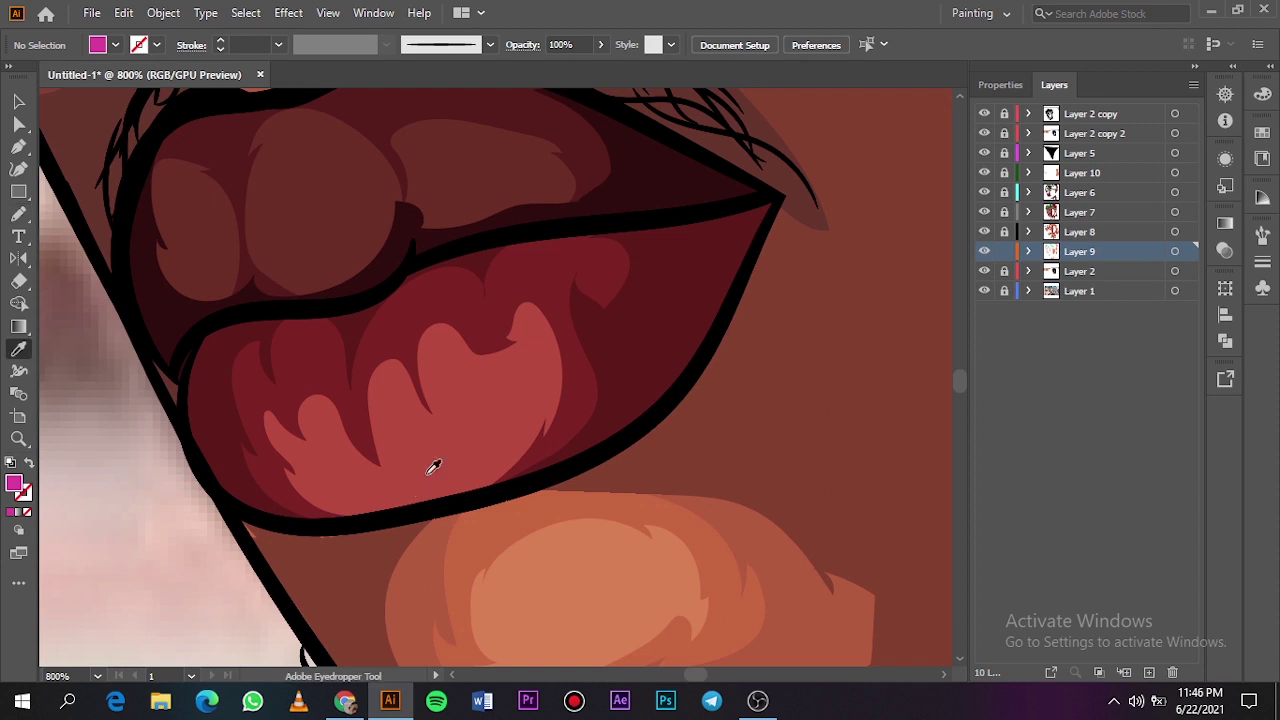
pyautogui.doubleClick(18, 486)
pyautogui.click(872, 126)
pyautogui.click(1166, 106)
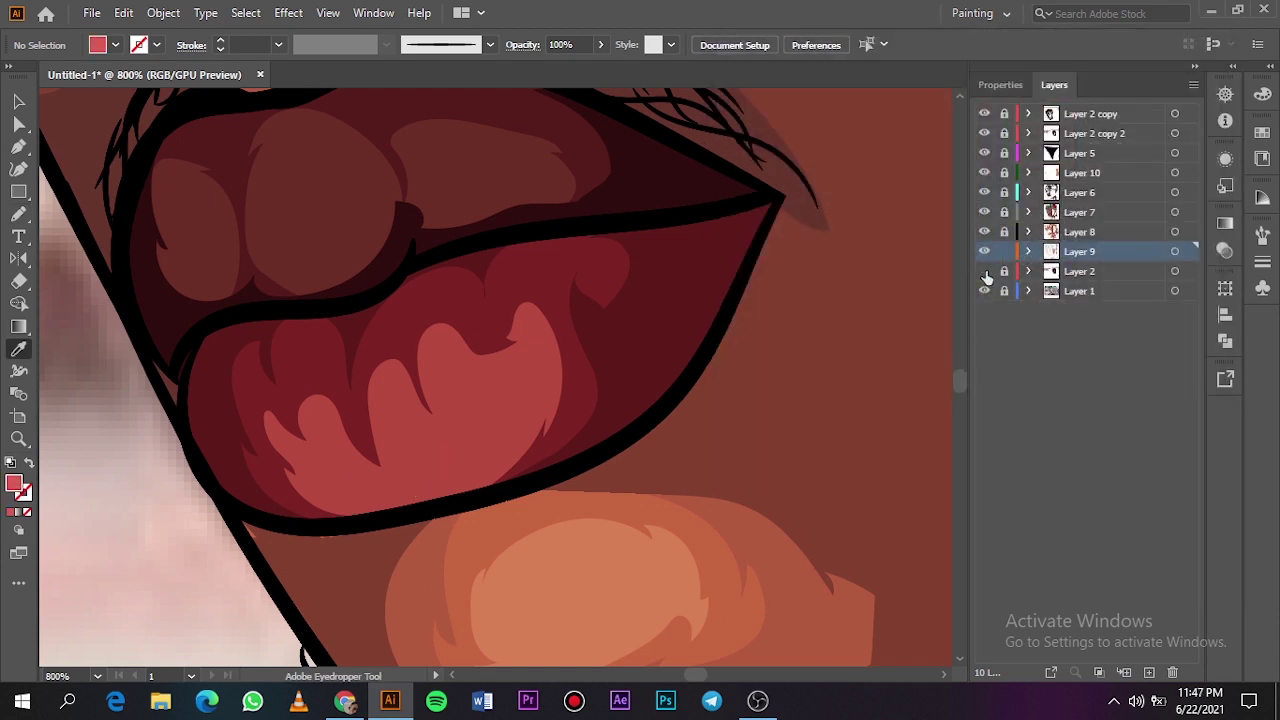
# Step: With Layer 2 hidden, draw a wavy light red Pencil highlight on the lower lip, restore the layer and check the whole portrait
pyautogui.click(984, 271)
pyautogui.press('n')
pyautogui.moveTo(458, 505)
pyautogui.mouseDown()
pyautogui.moveTo(480, 494)
pyautogui.moveTo(503, 414)
pyautogui.mouseUp()
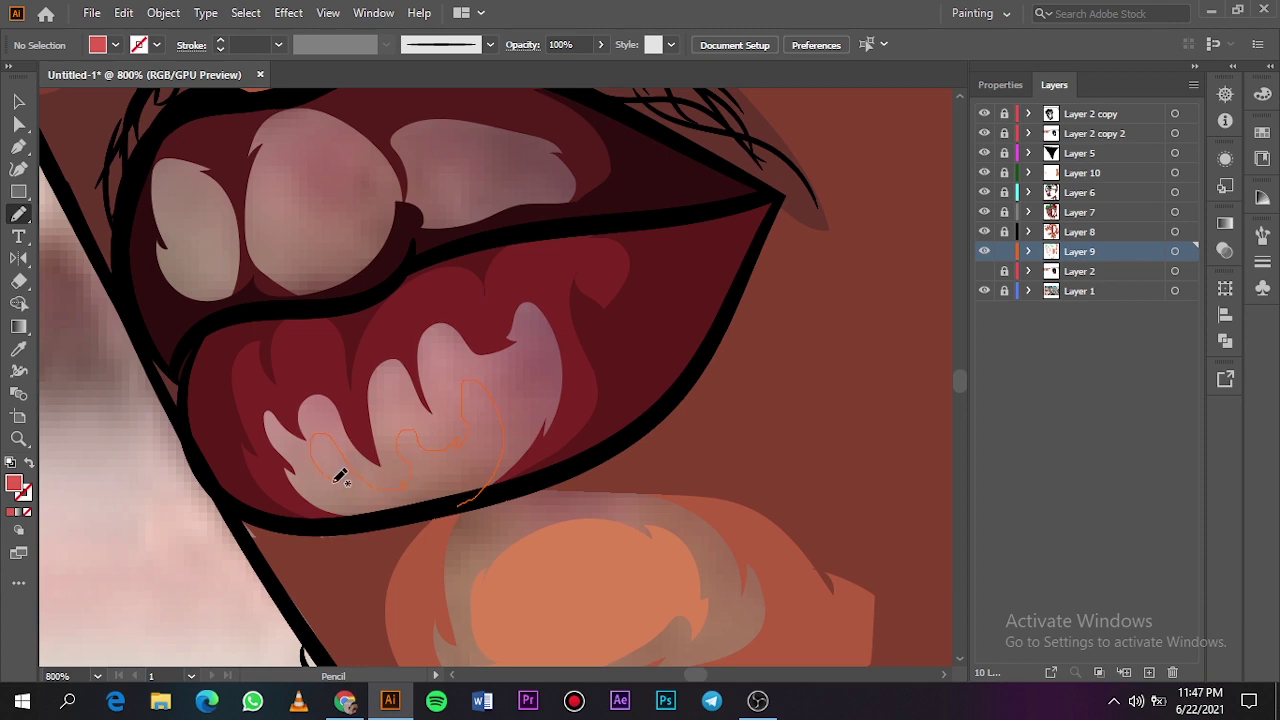
pyautogui.moveTo(340, 478)
pyautogui.mouseDown()
pyautogui.moveTo(343, 520)
pyautogui.moveTo(463, 503)
pyautogui.mouseUp()
pyautogui.click(984, 271)
pyautogui.hotkey('ctrl', '0')
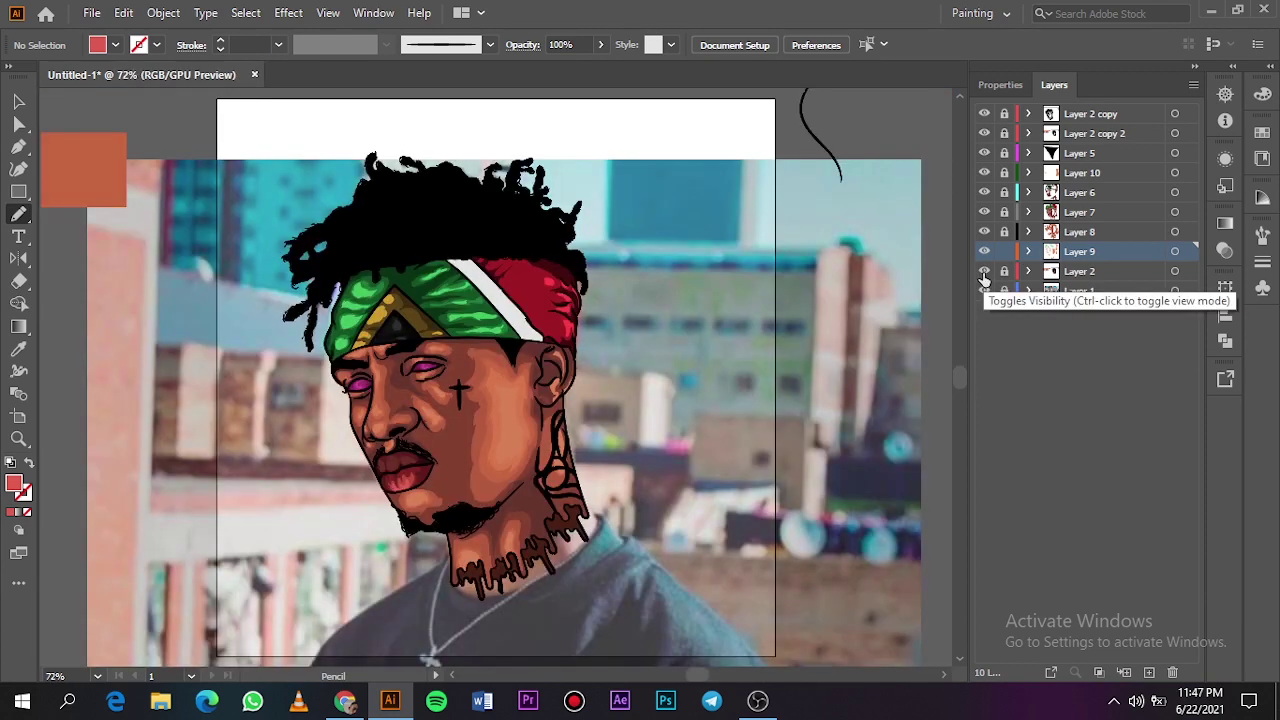
pyautogui.click(985, 291)
pyautogui.click(985, 291)
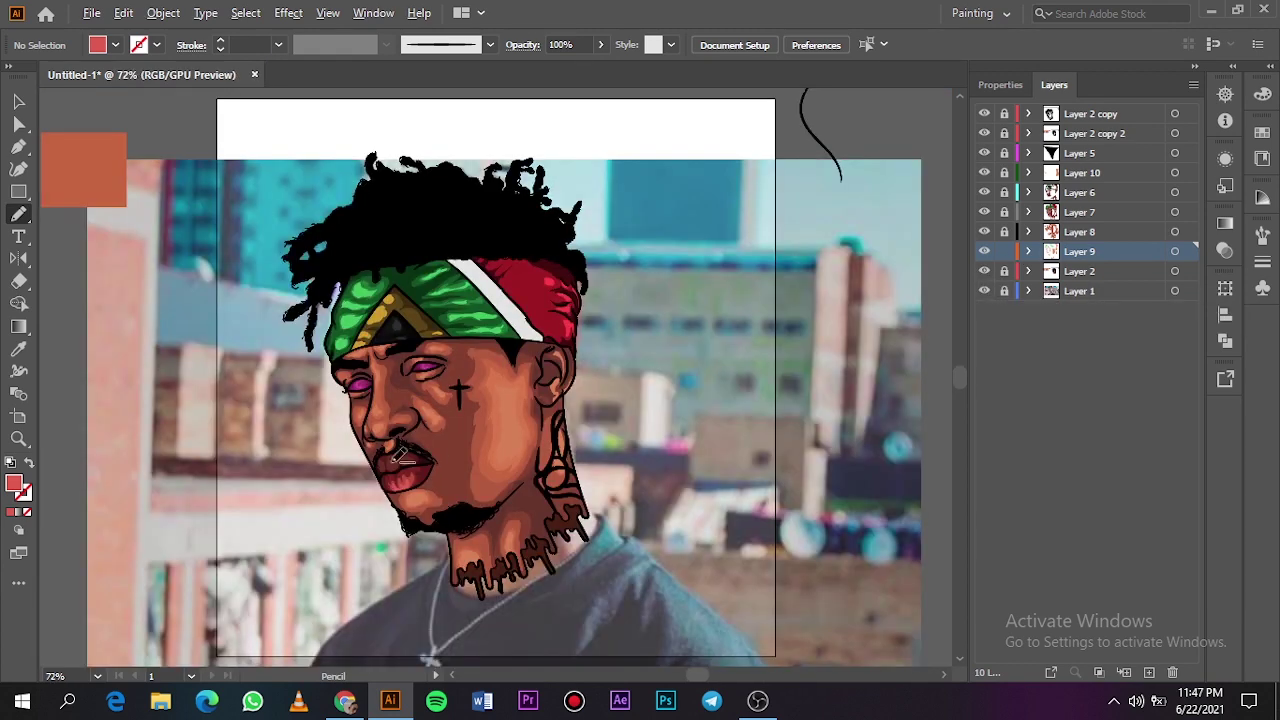
# Step: Sample the light patch of the upper lip, hide Layer 2 and set the fill to a lighter red
pyautogui.scroll(6, 393, 461)
pyautogui.press('i')
pyautogui.click(394, 461)
pyautogui.click(984, 271)
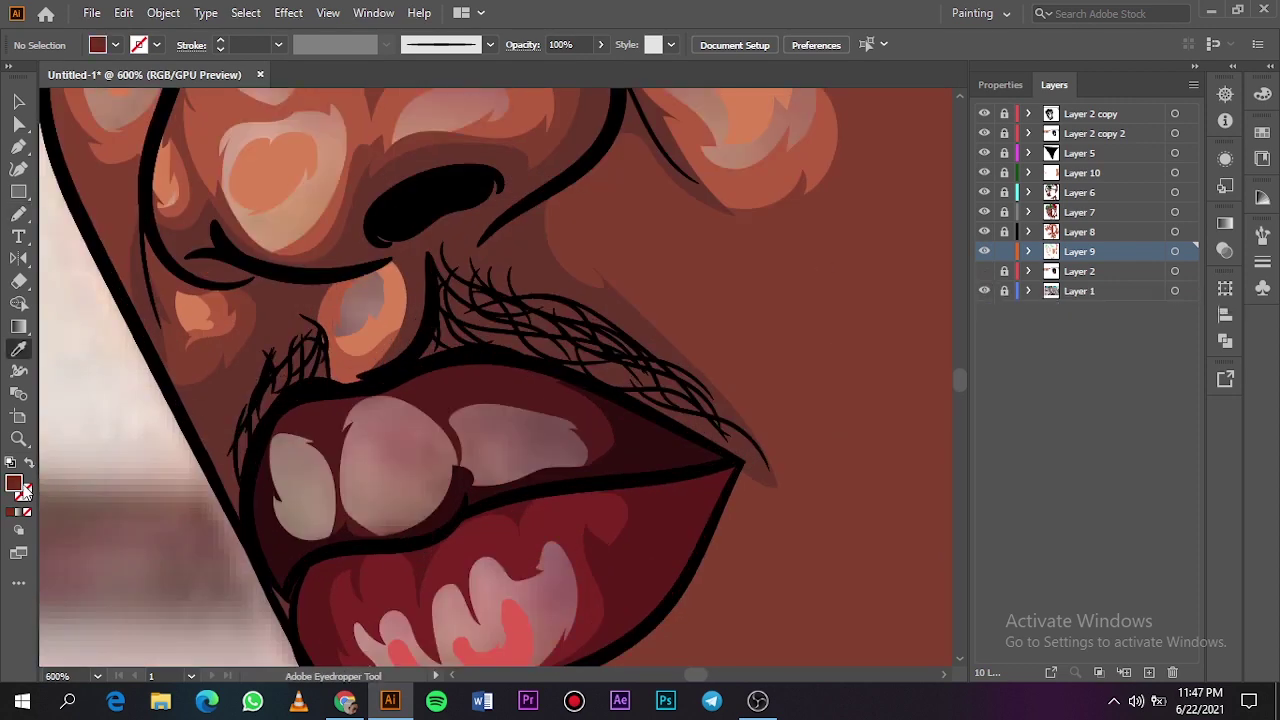
pyautogui.doubleClick(22, 487)
pyautogui.click(873, 171)
pyautogui.click(1166, 106)
pyautogui.press('n')
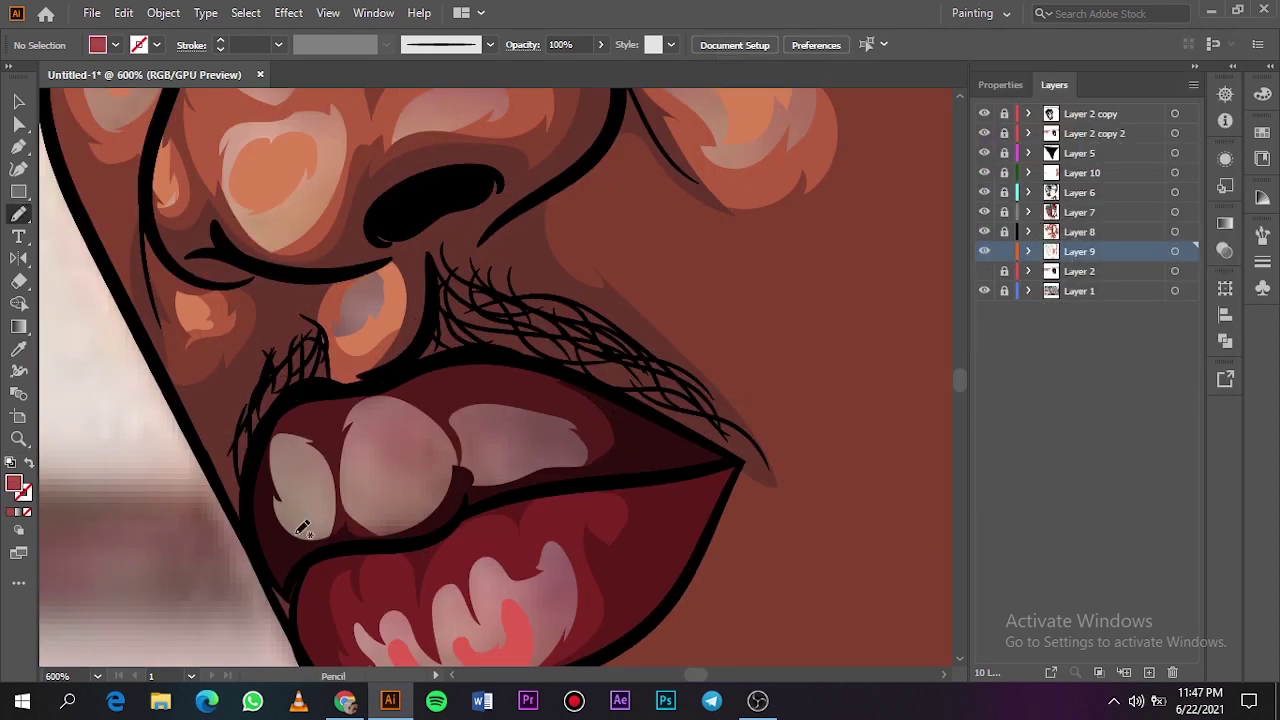
# Step: Draw Pencil highlights in the three light patches of the upper lip and view the whole portrait with Layer 2 shown and the photo hidden
pyautogui.moveTo(298, 533); pyautogui.dragTo(328, 526)
pyautogui.moveTo(315, 458)
pyautogui.mouseDown()
pyautogui.moveTo(268, 480)
pyautogui.moveTo(292, 535)
pyautogui.mouseUp()
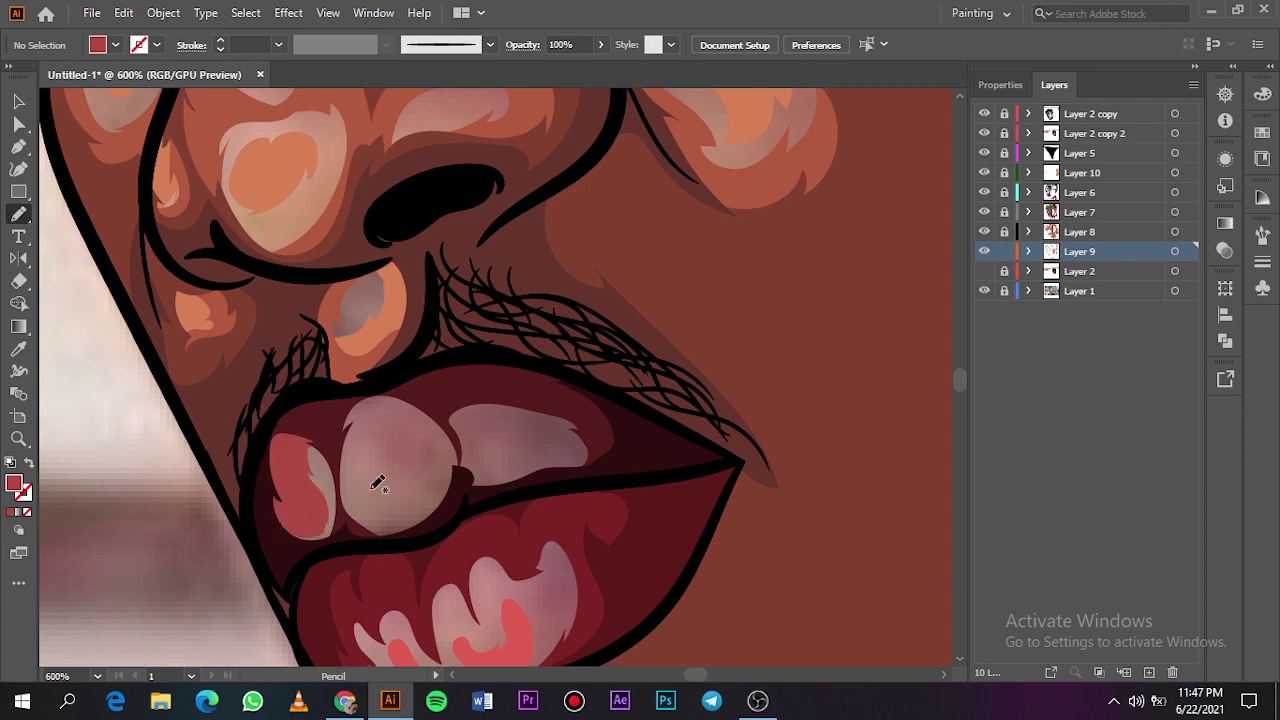
pyautogui.moveTo(417, 477)
pyautogui.mouseDown()
pyautogui.moveTo(407, 532)
pyautogui.moveTo(359, 510)
pyautogui.moveTo(469, 426)
pyautogui.moveTo(524, 455)
pyautogui.moveTo(520, 486)
pyautogui.mouseUp()
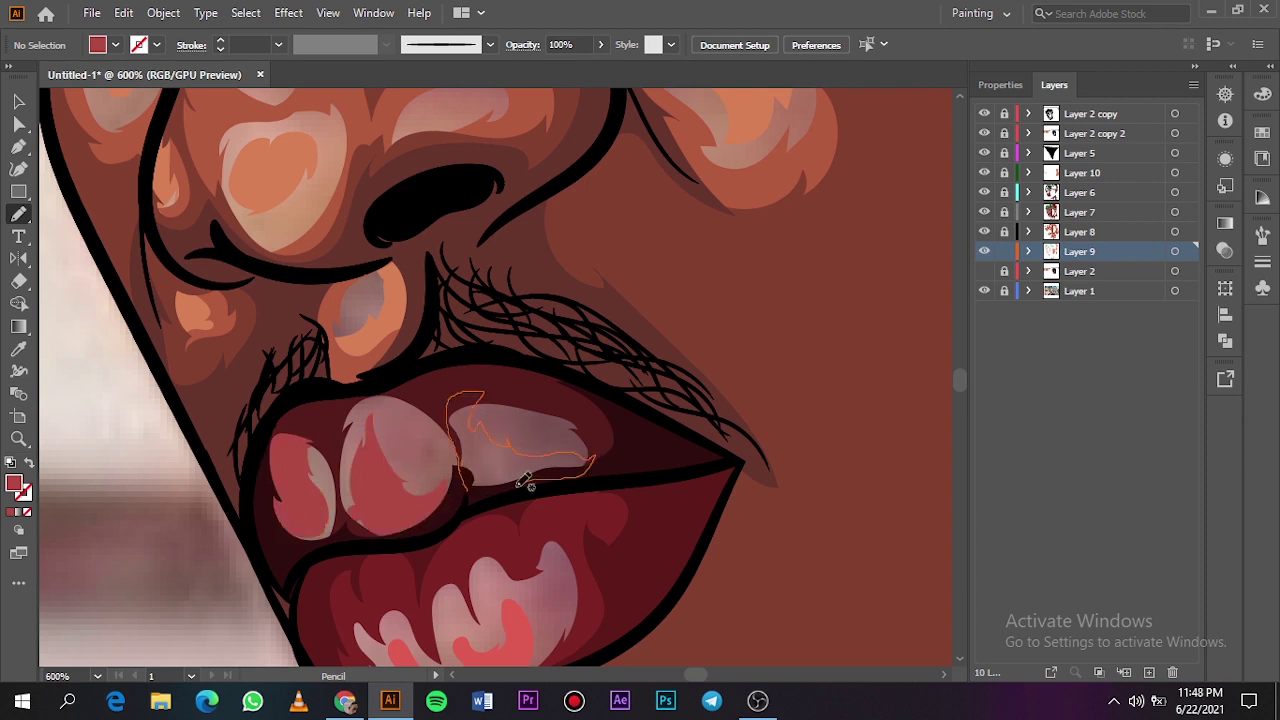
pyautogui.hotkey('ctrl', '0')
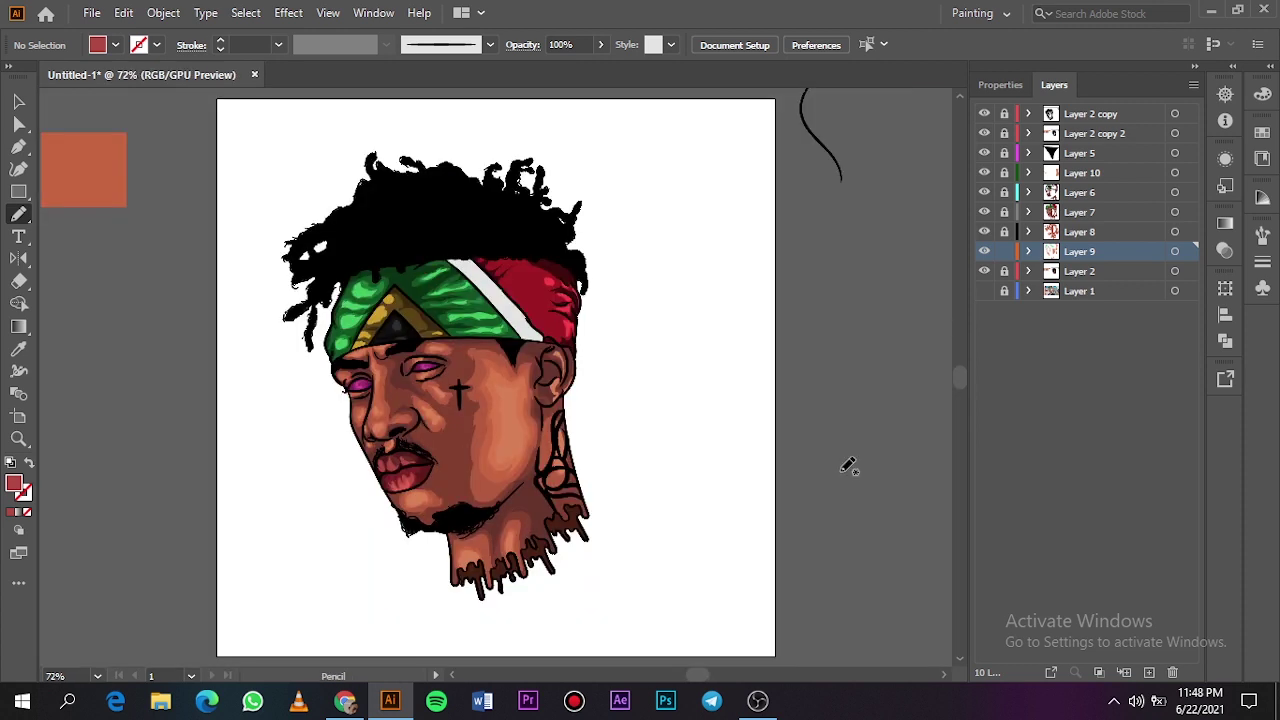
pyautogui.hscroll(-2, 842, 470)
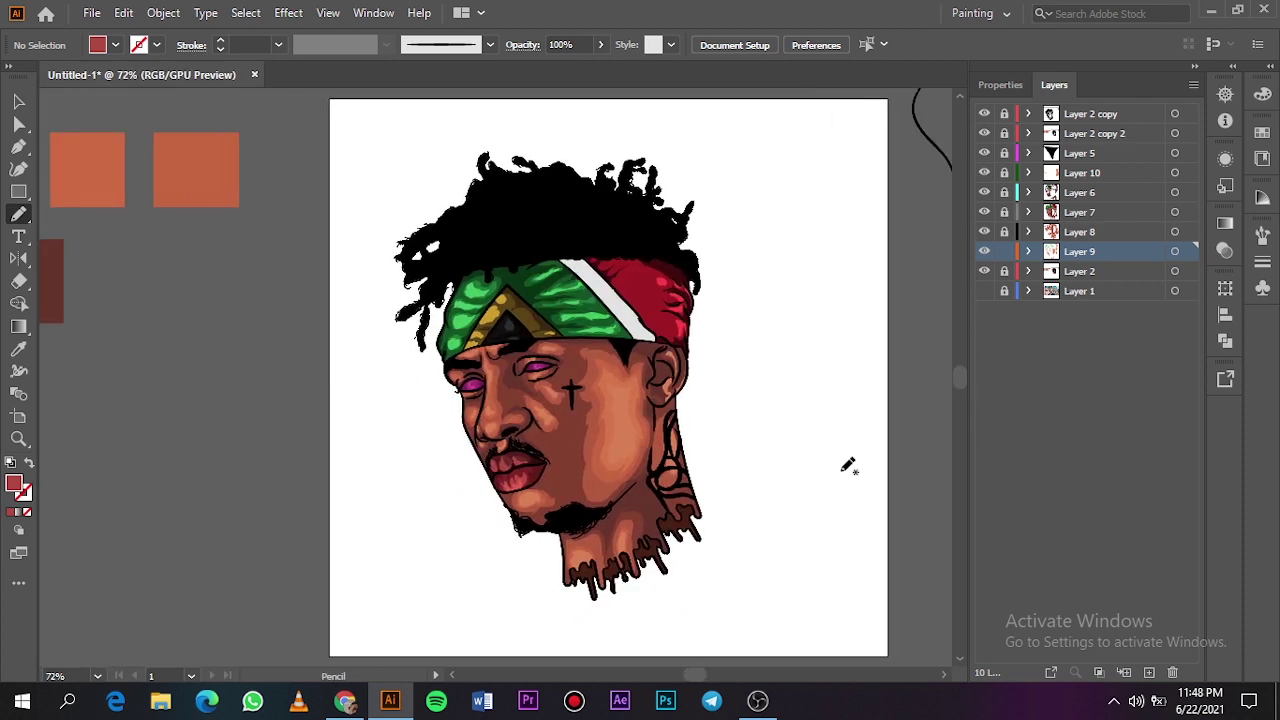
pyautogui.hscroll(2, 845, 468)
pyautogui.scroll(1, 845, 465)
pyautogui.scroll(-2, 842, 472)
pyautogui.hscroll(-1, 842, 472)
# Step: Add a new layer above all the others and choose the 3 pt. Oval brush for the Paintbrush
pyautogui.click(1149, 672)
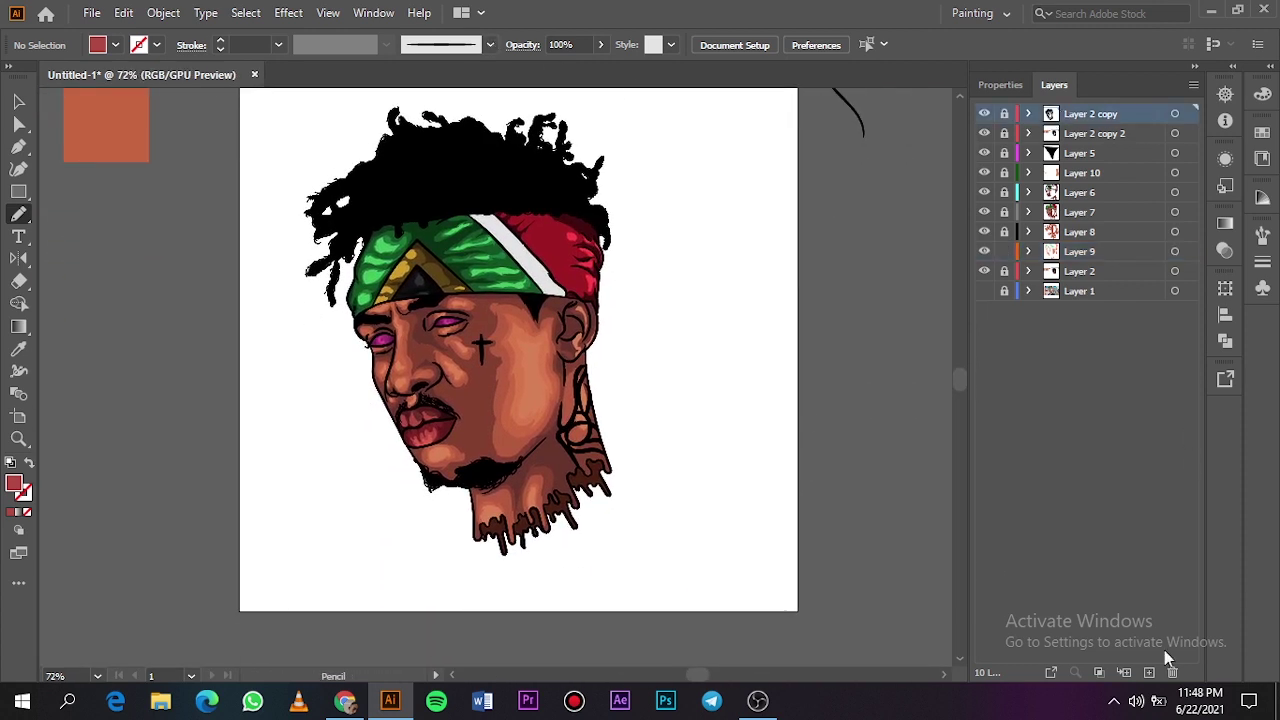
pyautogui.press('b')
pyautogui.click(490, 44)
pyautogui.moveTo(490, 144); pyautogui.dragTo(491, 91)
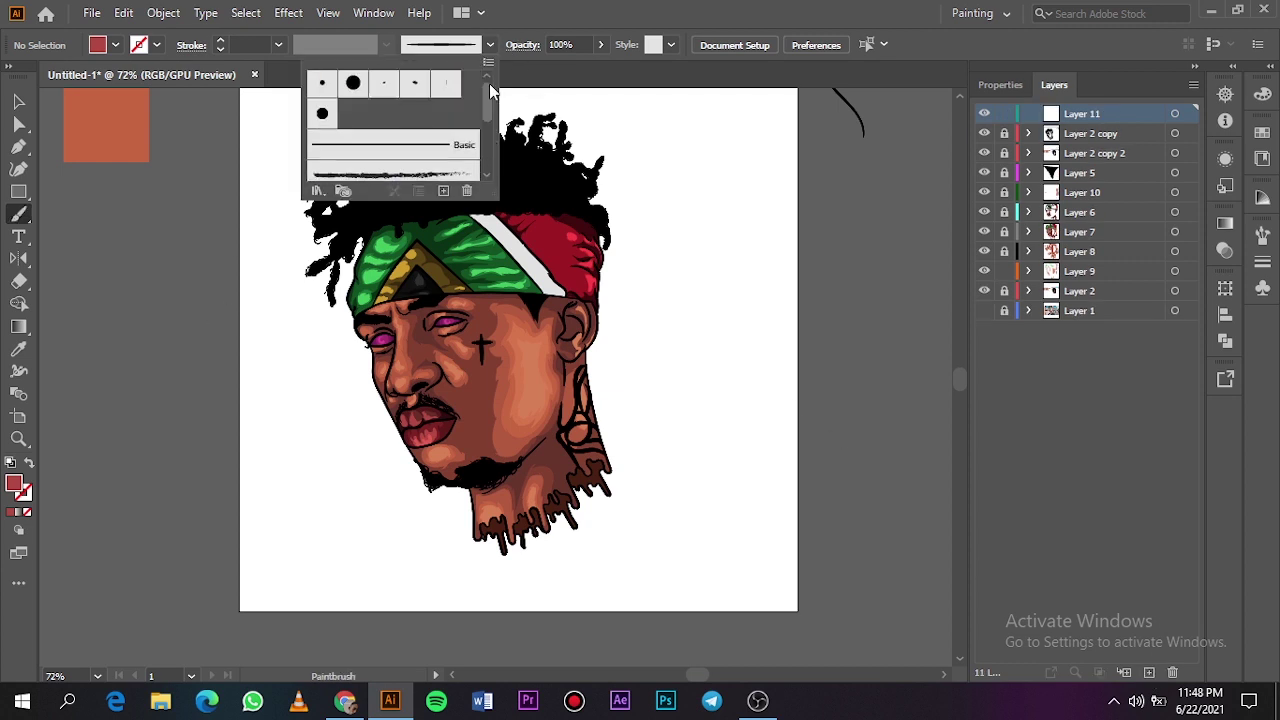
pyautogui.click(322, 85)
pyautogui.click(383, 86)
pyautogui.click(834, 279)
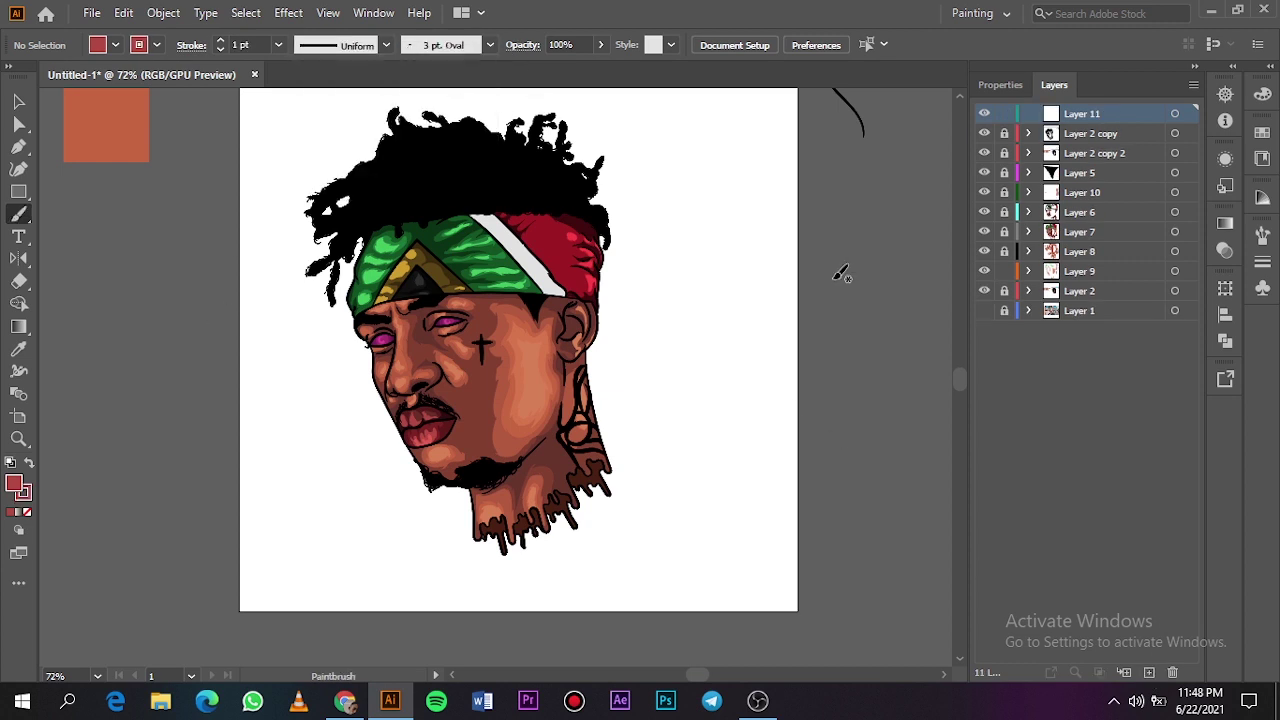
# Step: Set the fill to white, paint a long test stroke beside the artboard and swap the fill and stroke colours
pyautogui.doubleClick(14, 485)
pyautogui.click(721, 97)
pyautogui.click(1166, 105)
pyautogui.moveTo(856, 232); pyautogui.dragTo(886, 388)
pyautogui.hotkey('shift', 'x')
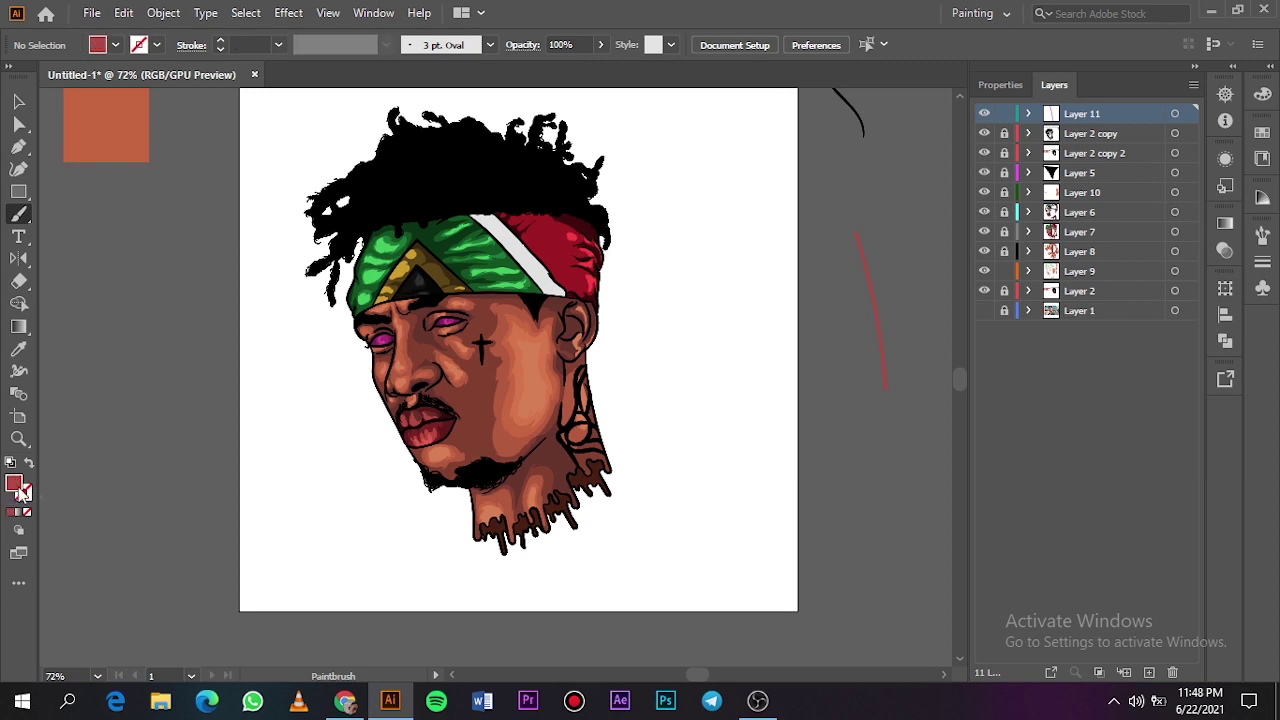
# Step: Change the red brush colour to light grey and swap it onto the stroke, leaving no fill
pyautogui.doubleClick(18, 487)
pyautogui.click(724, 98)
pyautogui.click(1166, 105)
pyautogui.doubleClick(18, 487)
pyautogui.moveTo(732, 147)
pyautogui.mouseDown()
pyautogui.moveTo(720, 277)
pyautogui.moveTo(723, 237)
pyautogui.mouseUp()
pyautogui.click(1168, 106)
pyautogui.hotkey('shift', 'x')
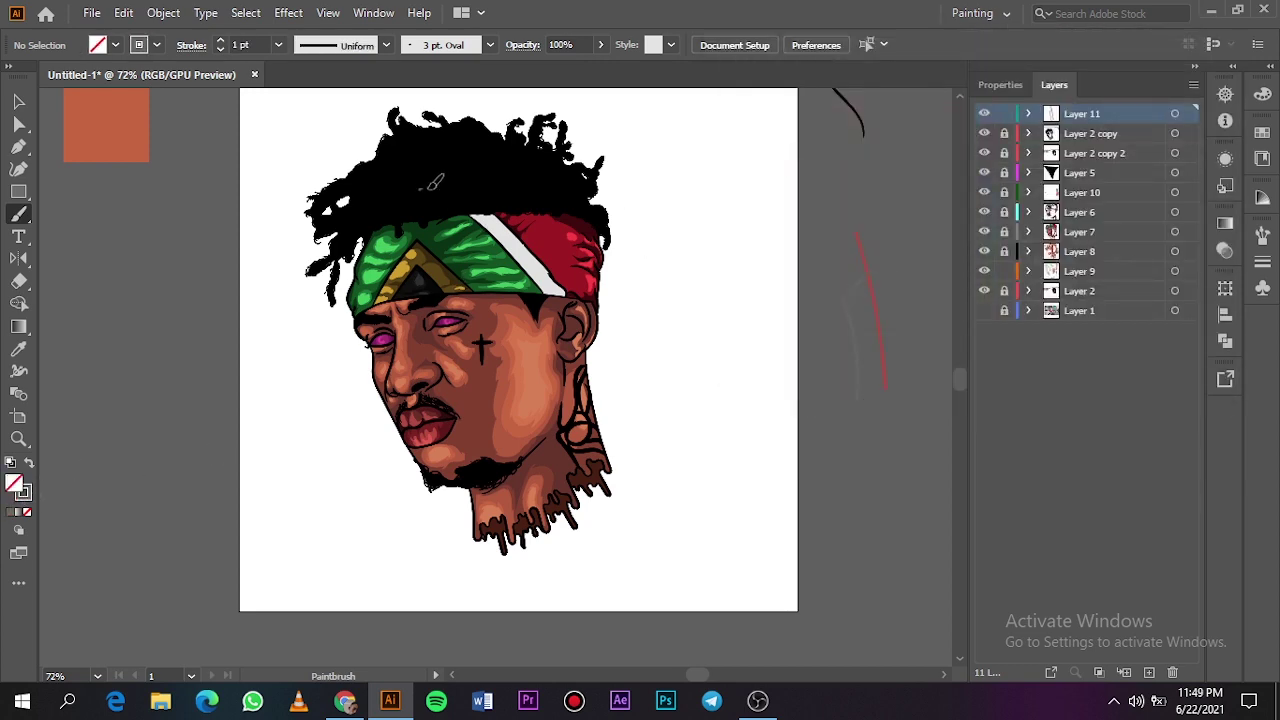
# Step: Show the photo layer behind the hair and set the brush stroke weight to 0.25 pt
pyautogui.scroll(4, 327, 265)
pyautogui.scroll(-2, 327, 265)
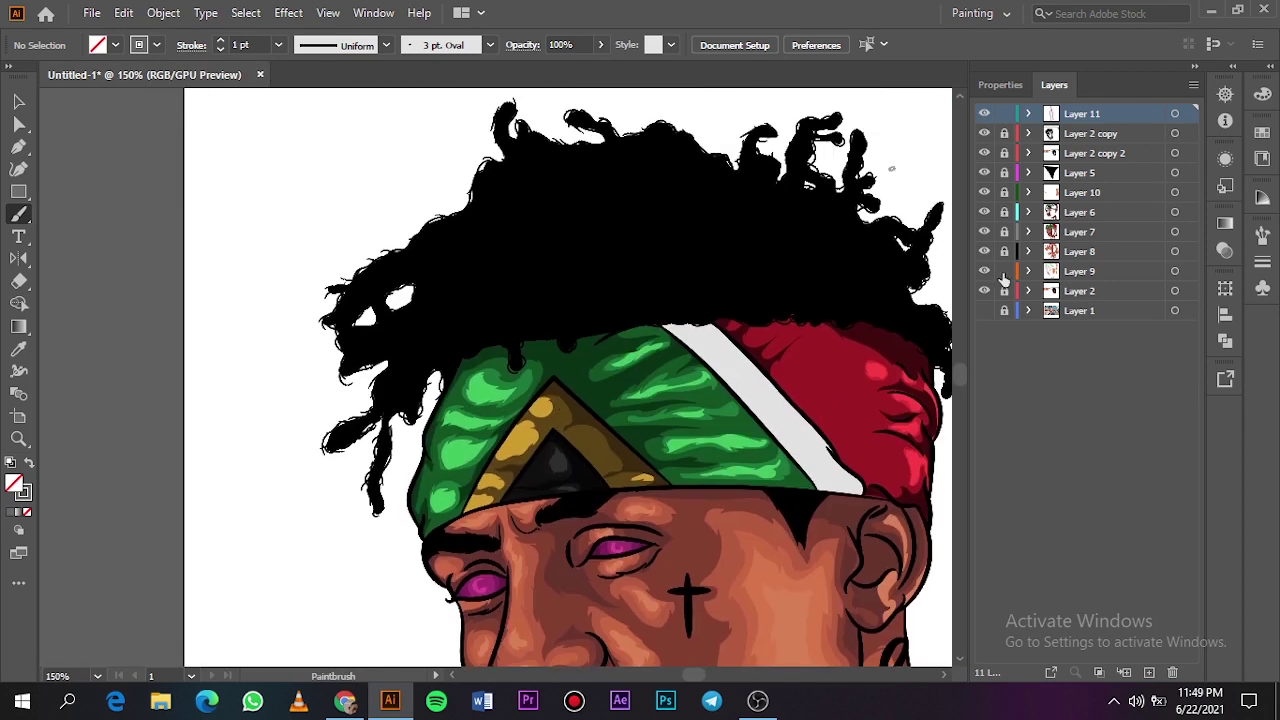
pyautogui.click(984, 310)
pyautogui.moveTo(984, 133); pyautogui.dragTo(984, 290)
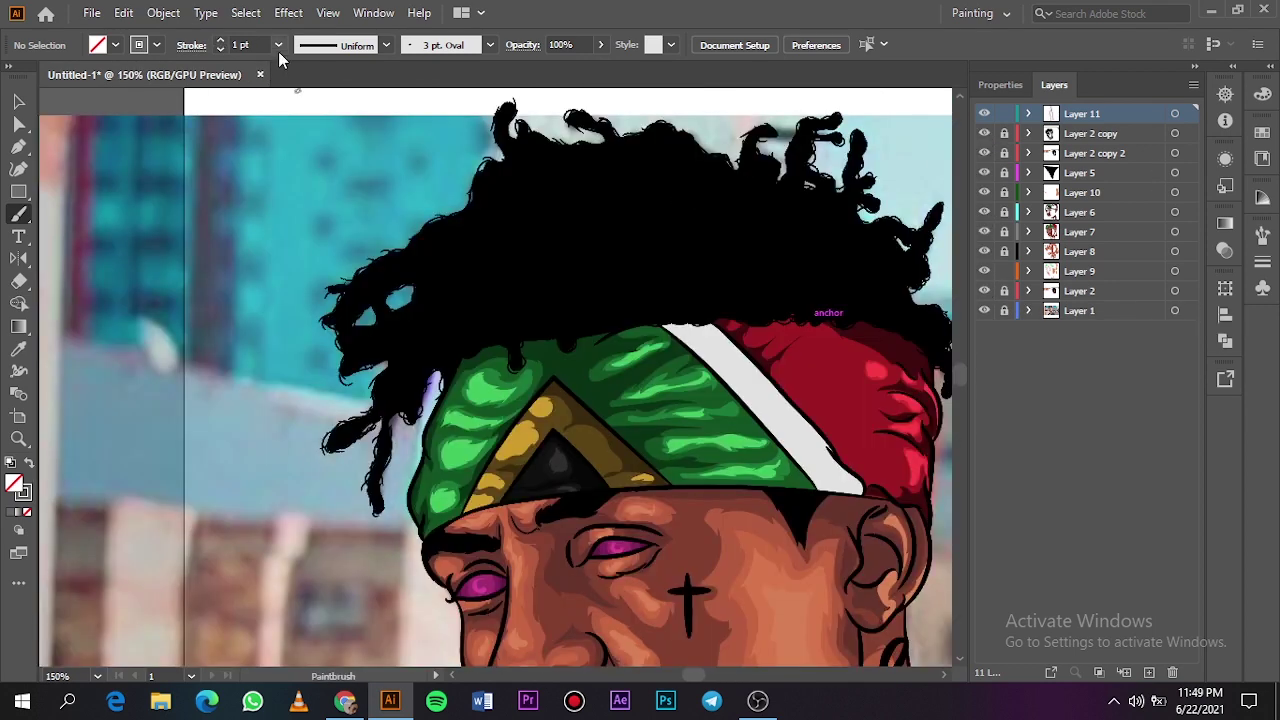
pyautogui.scroll(2, 404, 420)
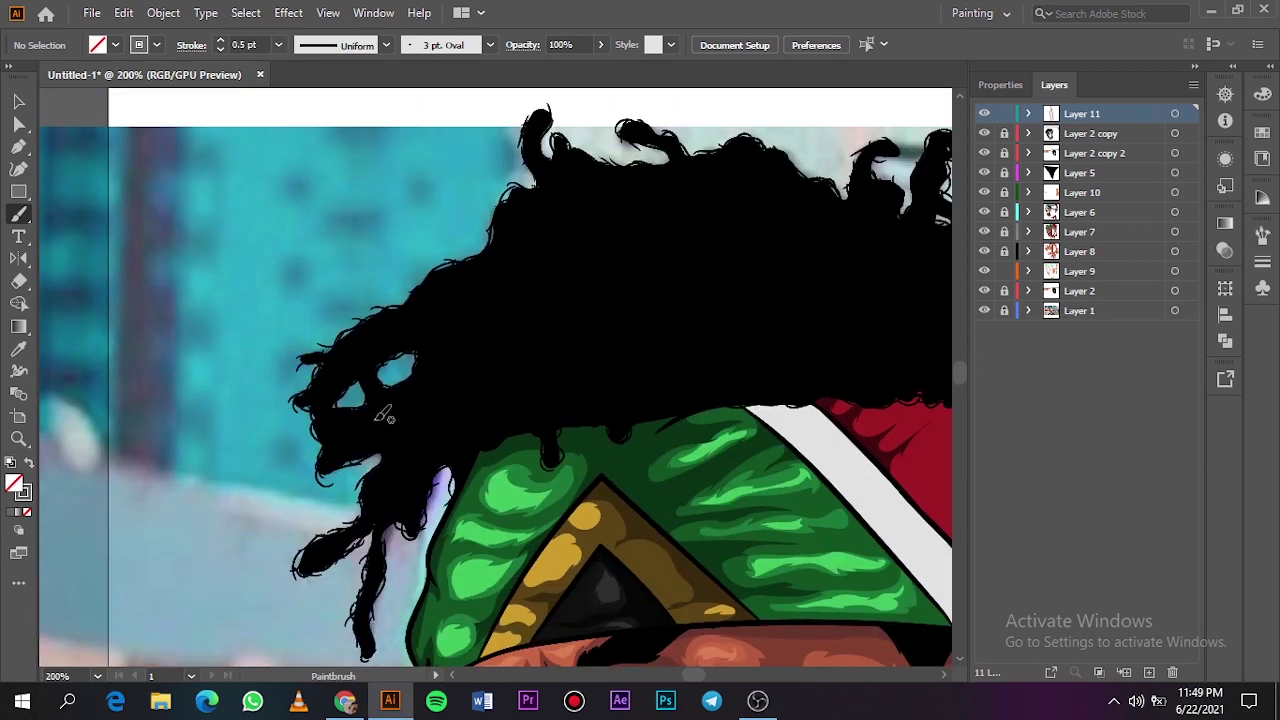
pyautogui.click(278, 44)
pyautogui.click(300, 62)
pyautogui.scroll(1, 390, 383)
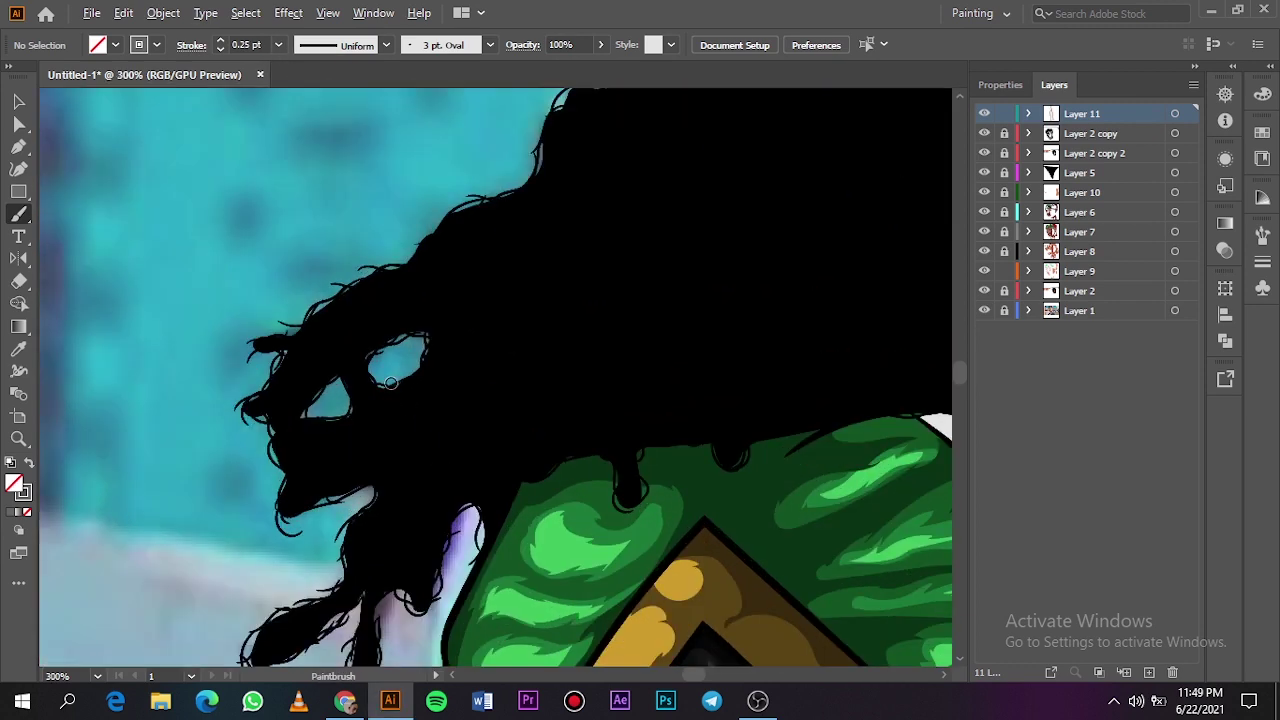
# Step: Try a 898989 grey brush stroke colour by painting short curved strands over the left hair locks
pyautogui.doubleClick(23, 491)
pyautogui.write('898989')
pyautogui.click(1137, 109)
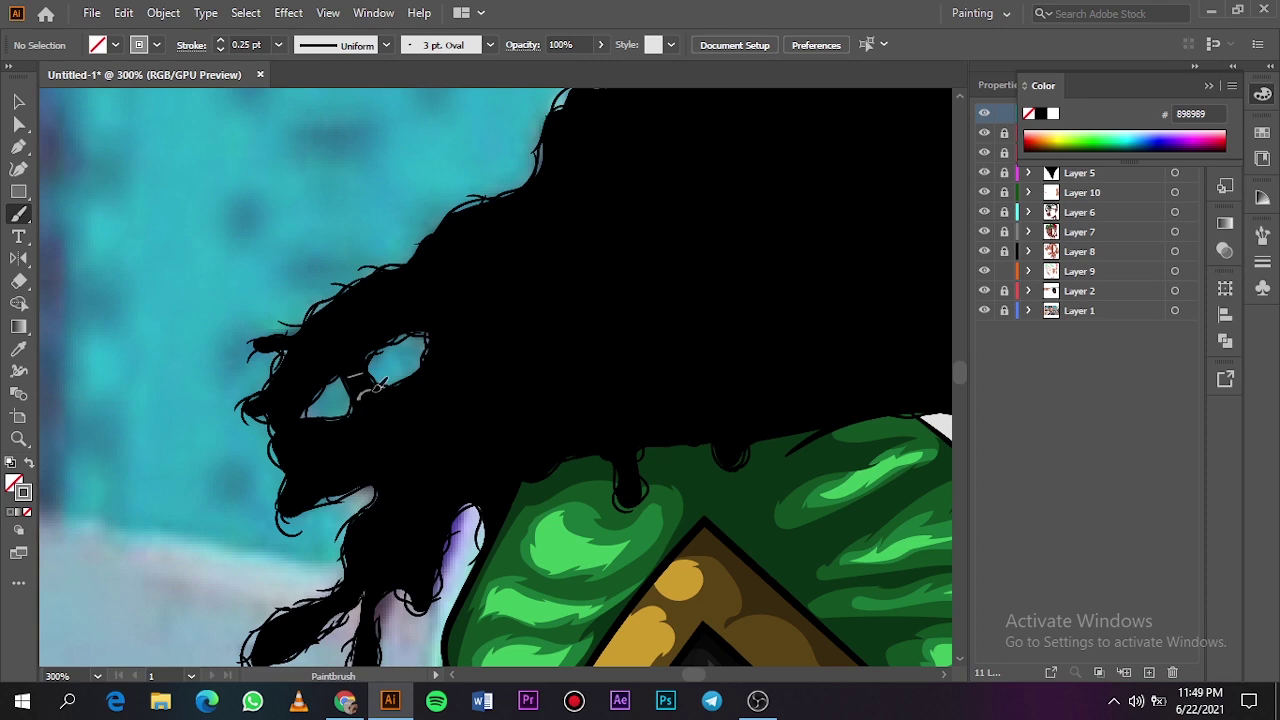
pyautogui.moveTo(306, 470)
pyautogui.mouseDown()
pyautogui.moveTo(319, 490)
pyautogui.moveTo(336, 487)
pyautogui.mouseUp()
pyautogui.moveTo(342, 466); pyautogui.dragTo(357, 477)
pyautogui.moveTo(366, 456); pyautogui.dragTo(382, 477)
pyautogui.moveTo(303, 462); pyautogui.dragTo(328, 442)
pyautogui.moveTo(318, 464); pyautogui.dragTo(351, 439)
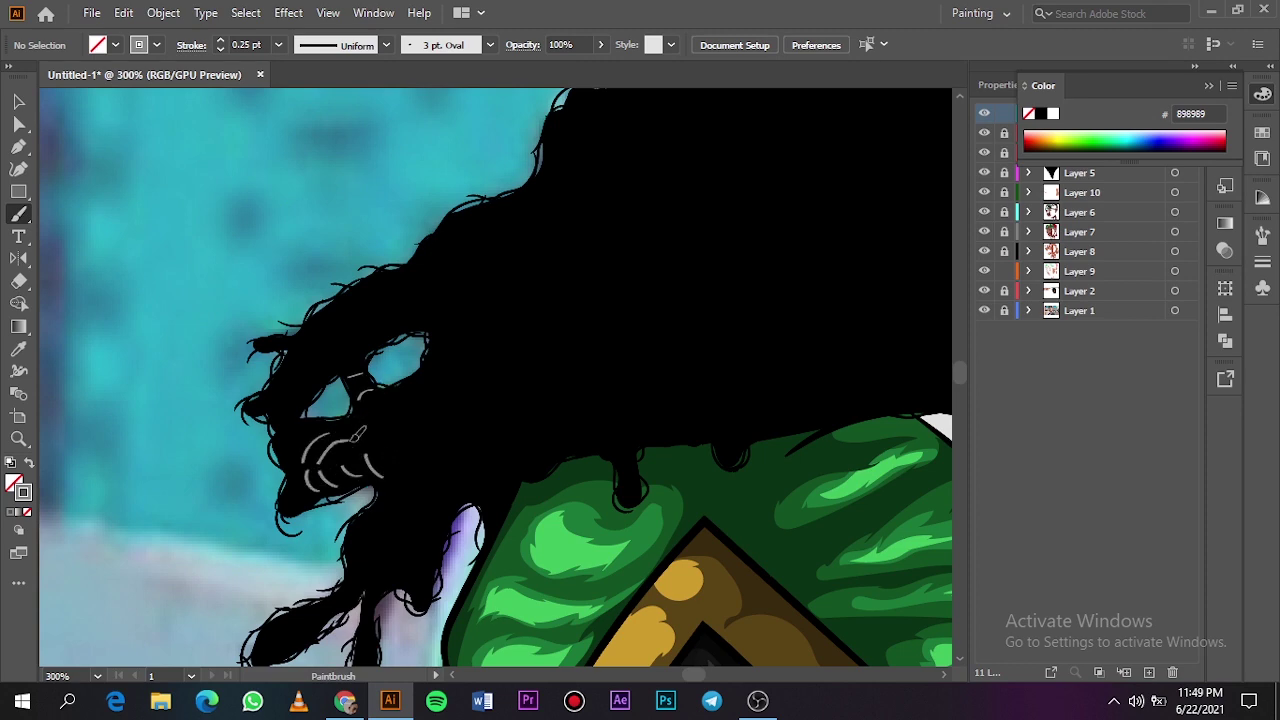
# Step: Hide the photo layer and try recolouring the strands on the left hair locks to a darker grey, 6D6D6D
pyautogui.hotkey('ctrl', '0')
pyautogui.click(984, 310)
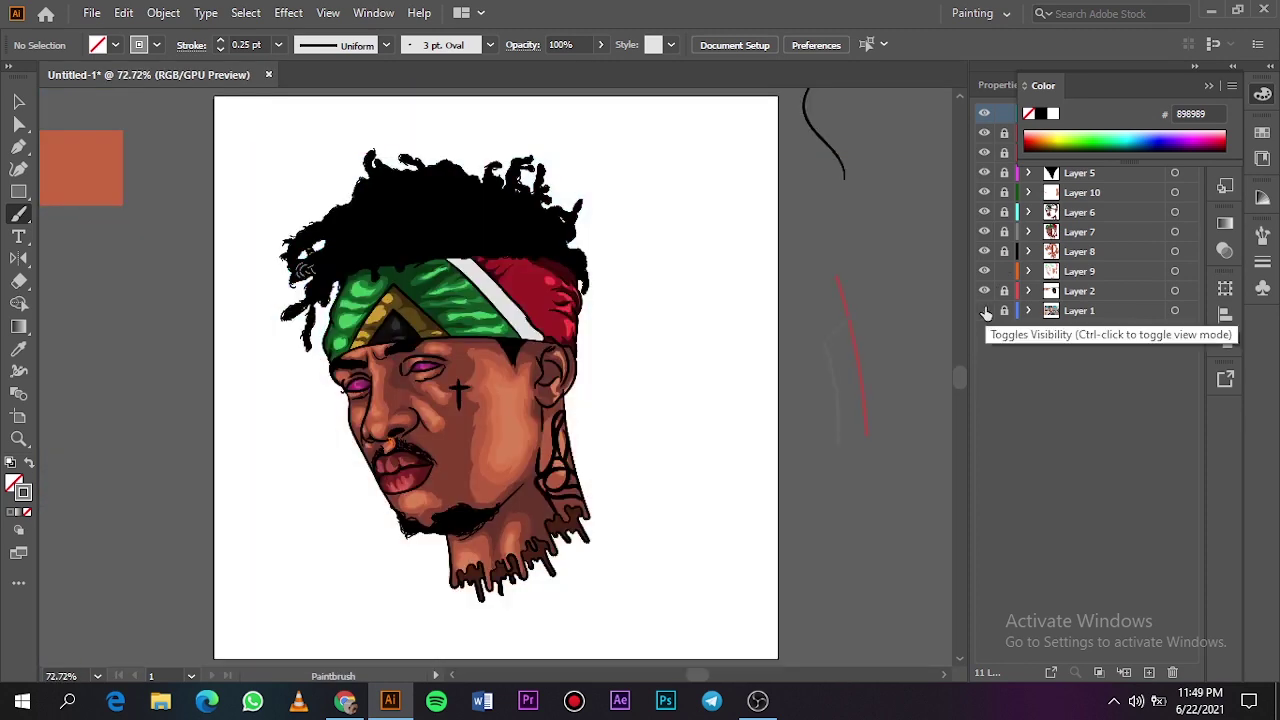
pyautogui.scroll(4, 261, 262)
pyautogui.hscroll(1, 265, 260)
pyautogui.click(19, 101)
pyautogui.moveTo(440, 205); pyautogui.dragTo(114, 495)
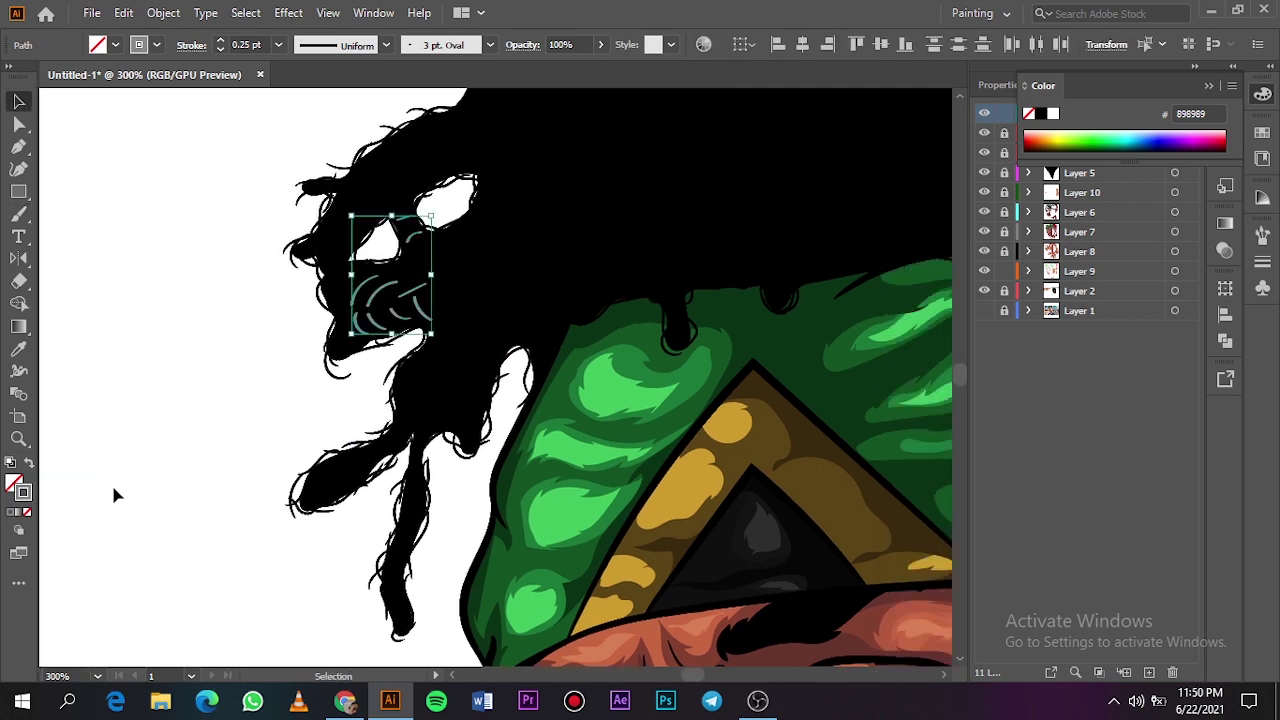
pyautogui.doubleClick(23, 492)
pyautogui.click(726, 232)
pyautogui.click(1128, 107)
pyautogui.click(592, 283)
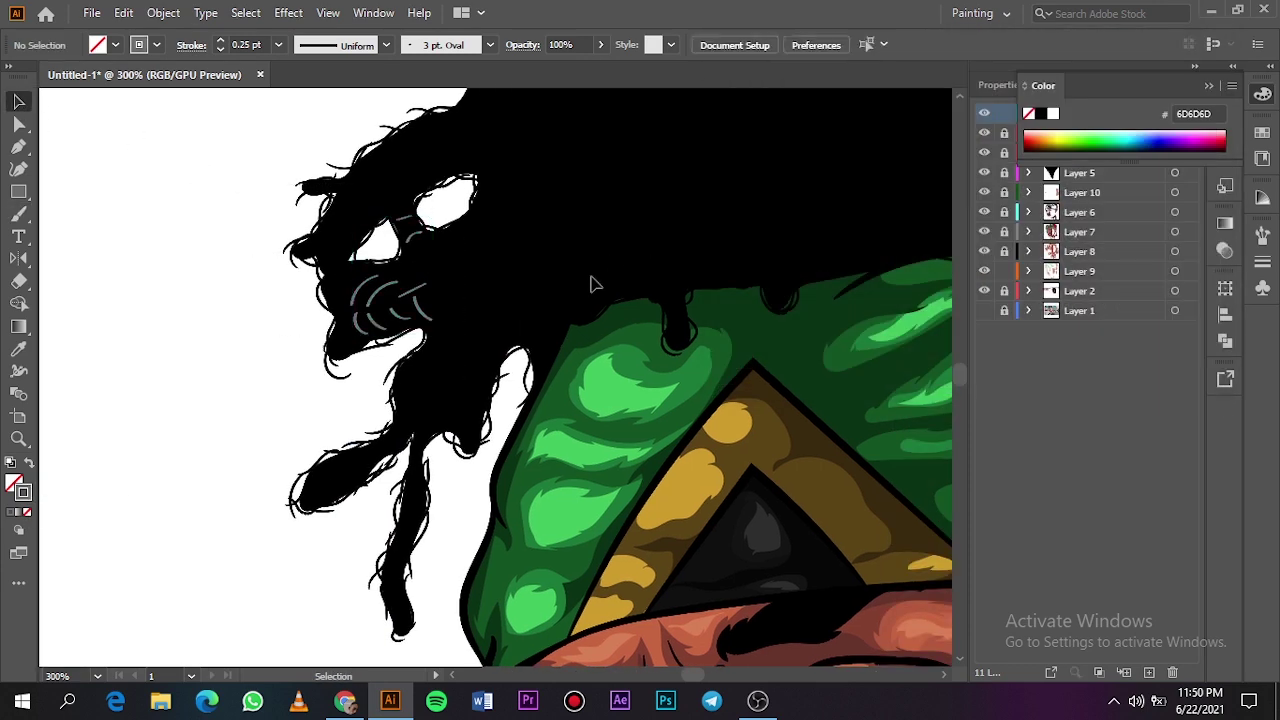
# Step: Show the photo layer, sample the black of the hair and set the Paintbrush stroke to 282828 with no fill
pyautogui.hotkey('ctrl', '0')
pyautogui.click(984, 310)
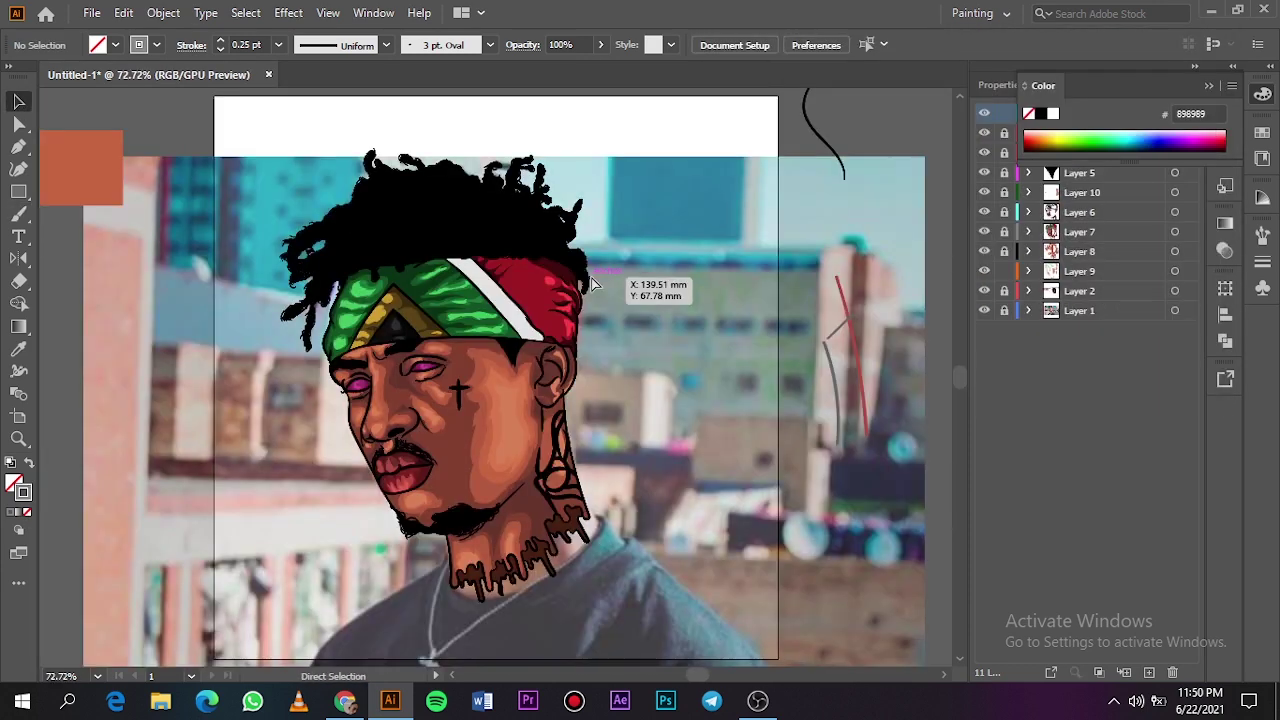
pyautogui.press('i')
pyautogui.click(492, 205)
pyautogui.doubleClick(14, 486)
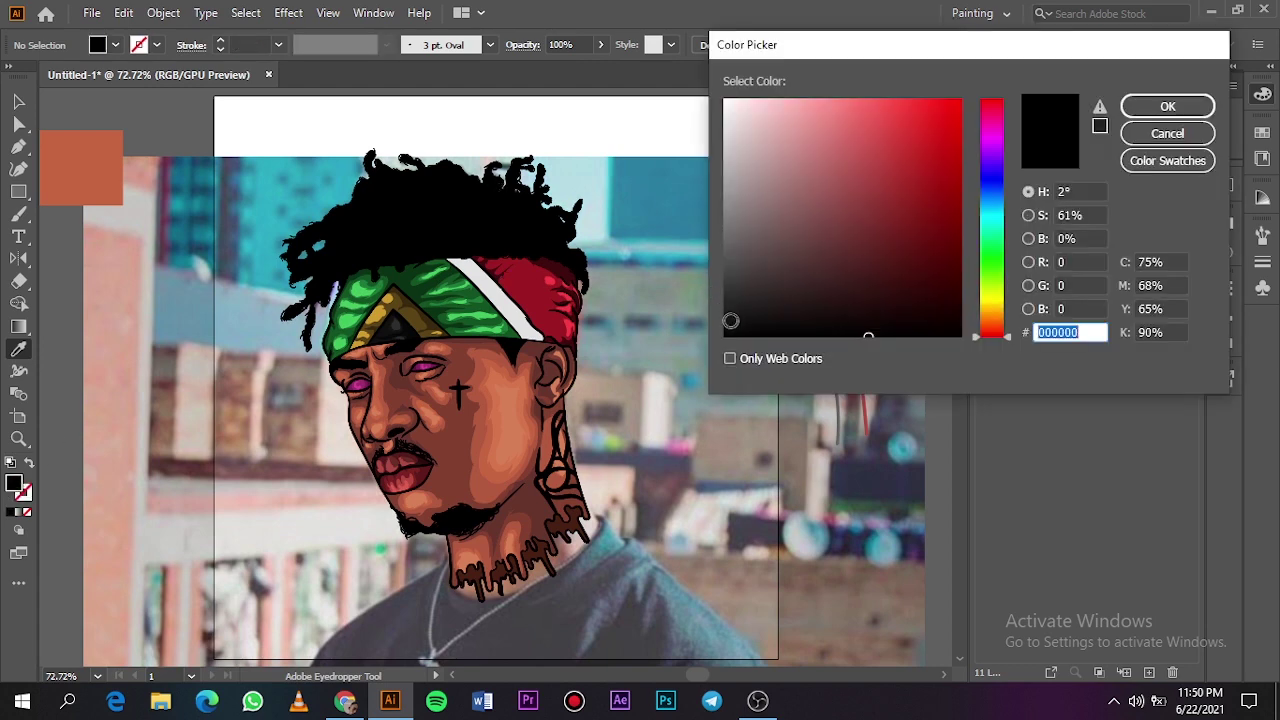
pyautogui.write('282828')
pyautogui.click(1163, 106)
pyautogui.press('b')
pyautogui.hotkey('shift', 'x')
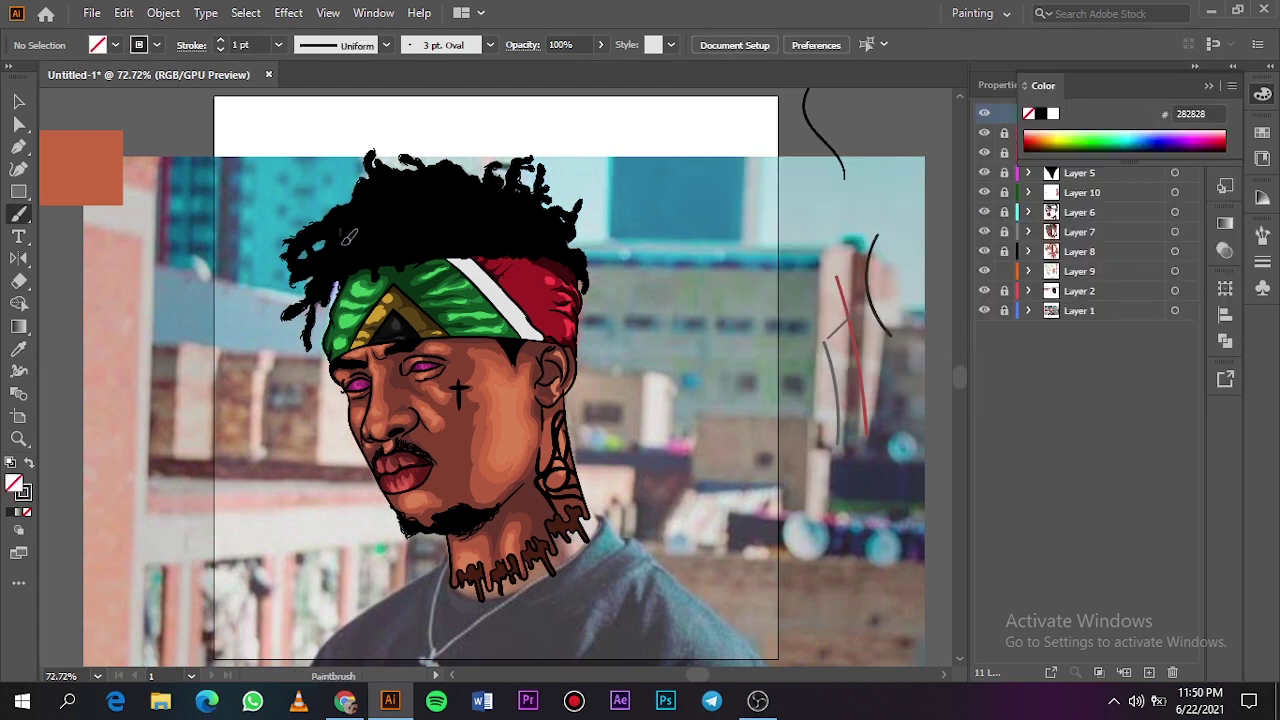
# Step: Paint a short vertical test stroke beside the artboard and set the brush stroke weight to 0.25 pt
pyautogui.scroll(3, 582, 344)
pyautogui.hscroll(5, 582, 344)
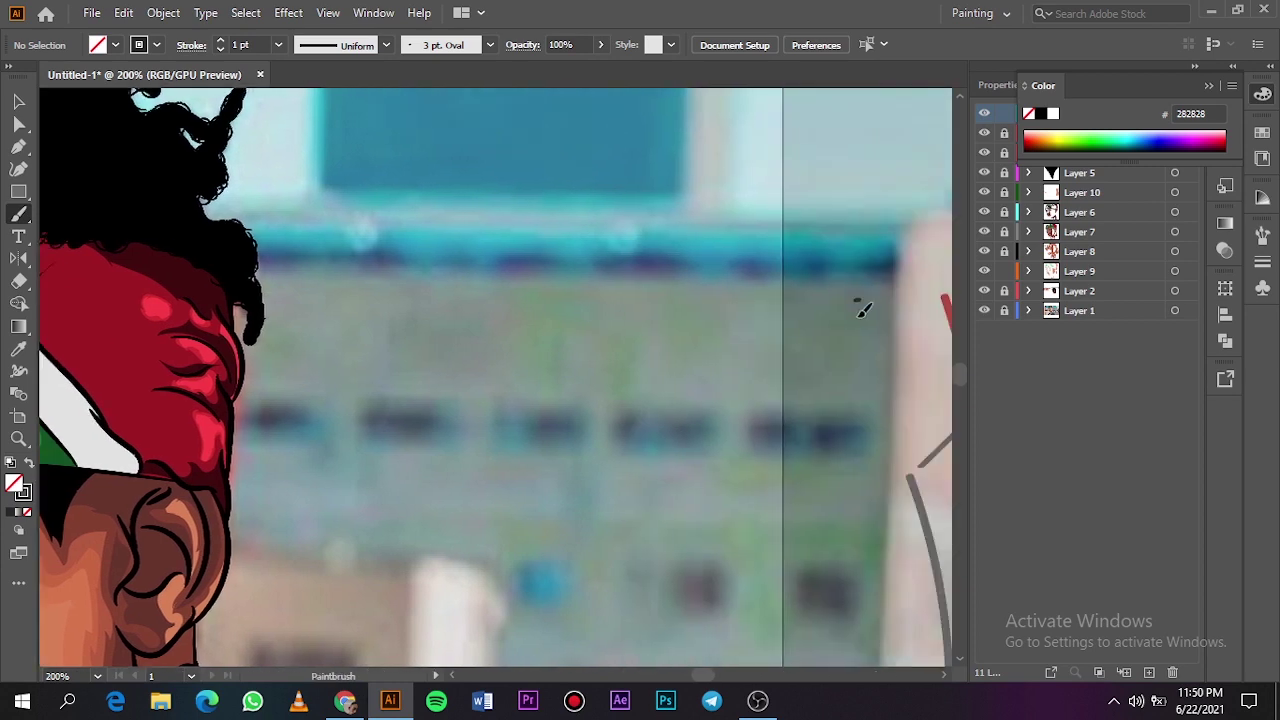
pyautogui.moveTo(857, 302); pyautogui.dragTo(857, 408)
pyautogui.click(278, 45)
pyautogui.click(306, 63)
pyautogui.hscroll(-3, 260, 334)
pyautogui.scroll(3, 265, 330)
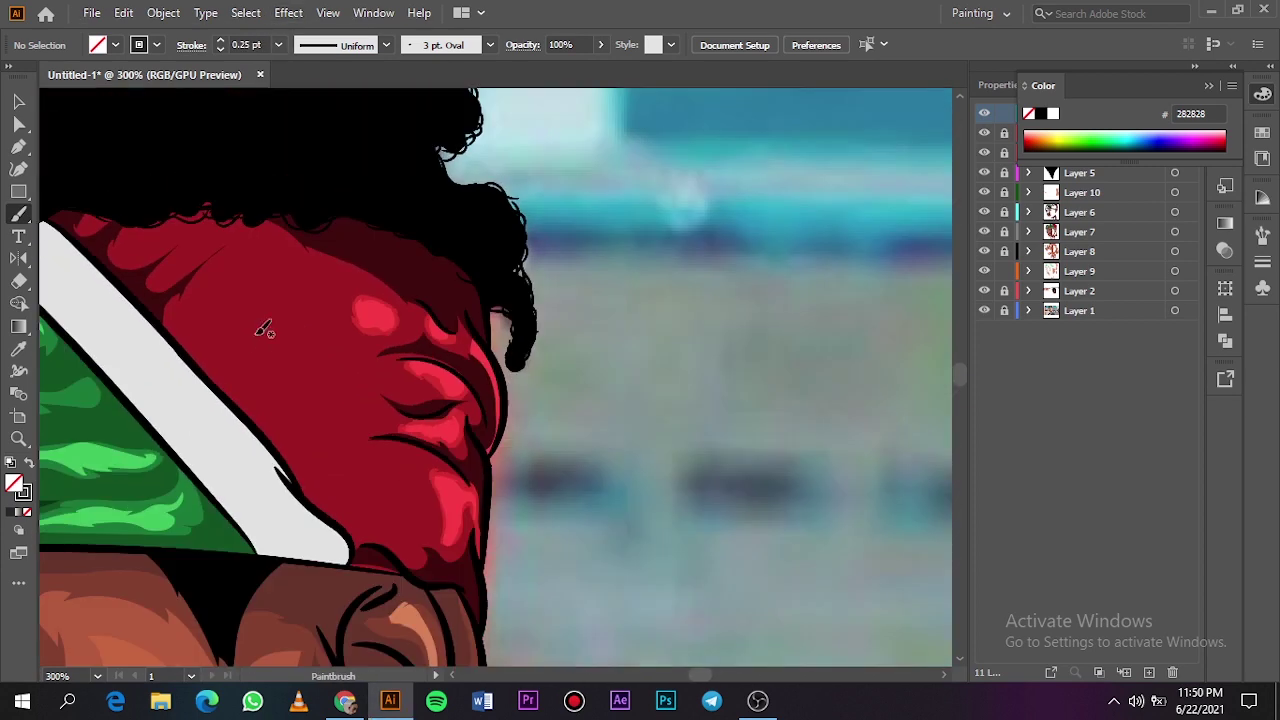
# Step: Paint short curved strands along the lock hanging behind the red part of the headband and hide the photo layer
pyautogui.moveTo(620, 450); pyautogui.dragTo(602, 446)
pyautogui.moveTo(624, 432); pyautogui.dragTo(604, 429)
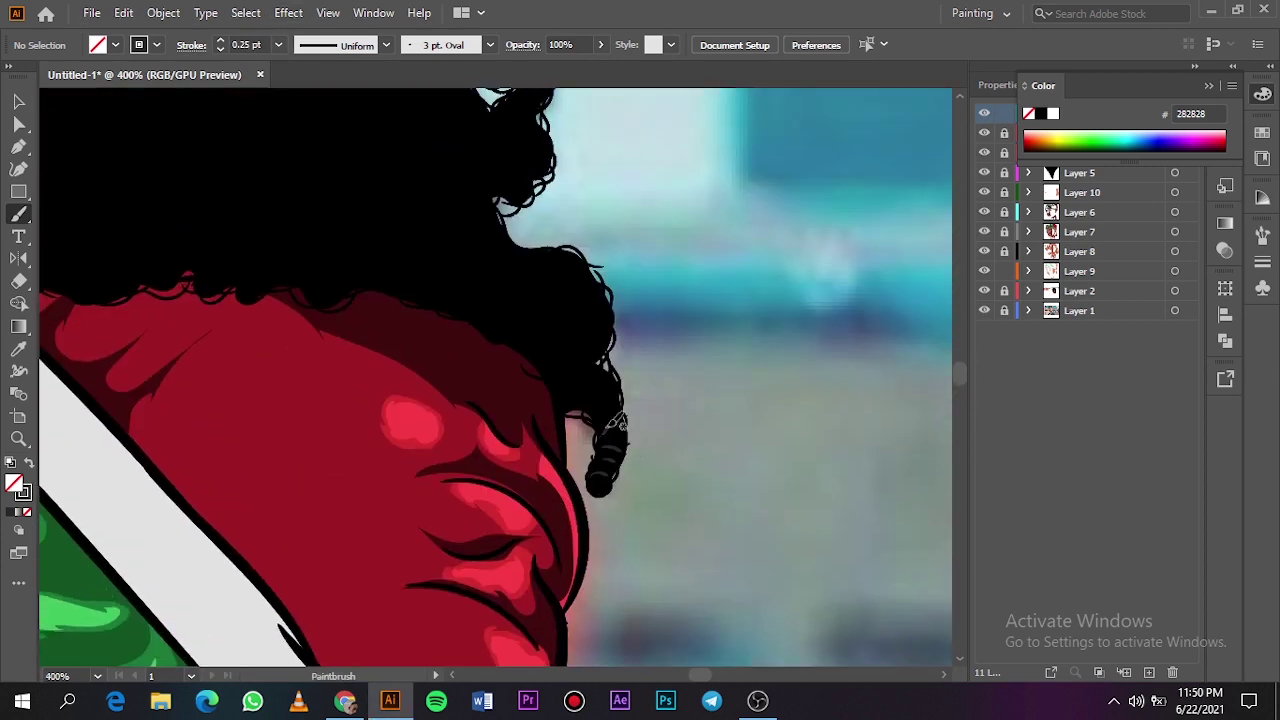
pyautogui.moveTo(604, 382); pyautogui.dragTo(580, 398)
pyautogui.moveTo(589, 310); pyautogui.dragTo(583, 286)
pyautogui.moveTo(575, 300); pyautogui.dragTo(569, 282)
pyautogui.moveTo(587, 366)
pyautogui.mouseDown()
pyautogui.moveTo(570, 381)
pyautogui.moveTo(614, 398)
pyautogui.mouseUp()
pyautogui.moveTo(530, 335); pyautogui.dragTo(543, 321)
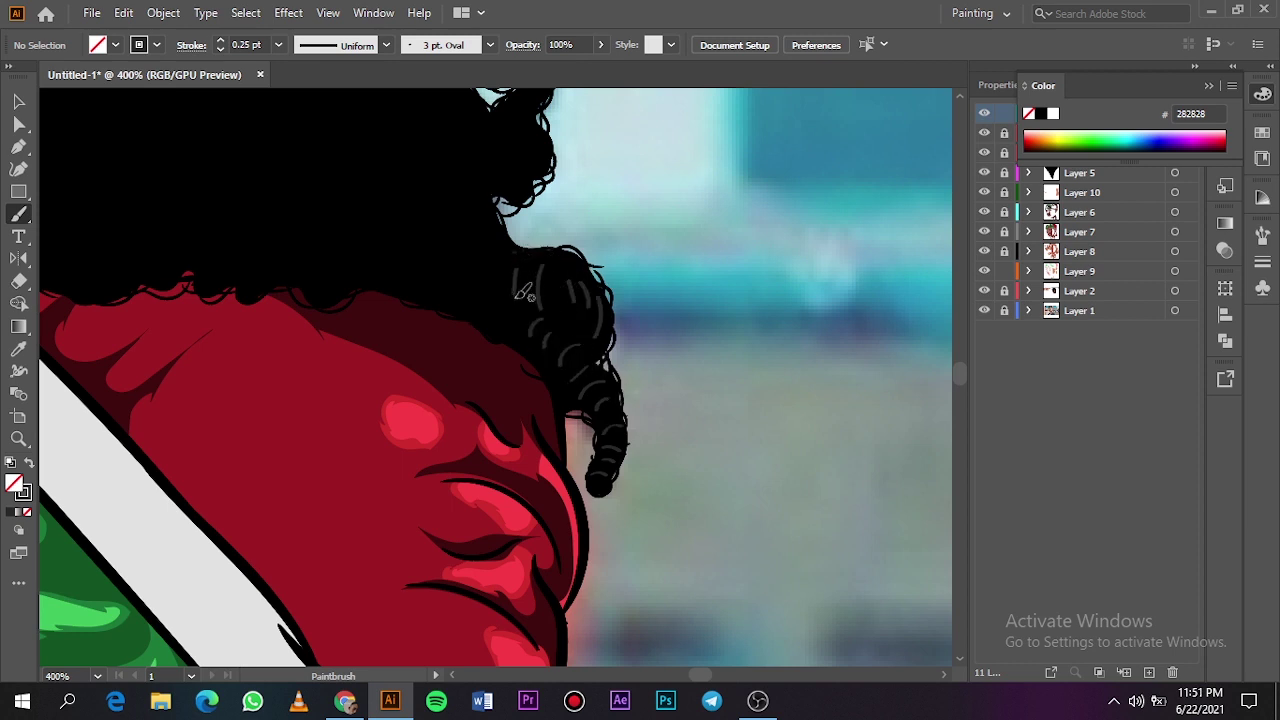
pyautogui.hotkey('ctrl', '0')
pyautogui.click(986, 311)
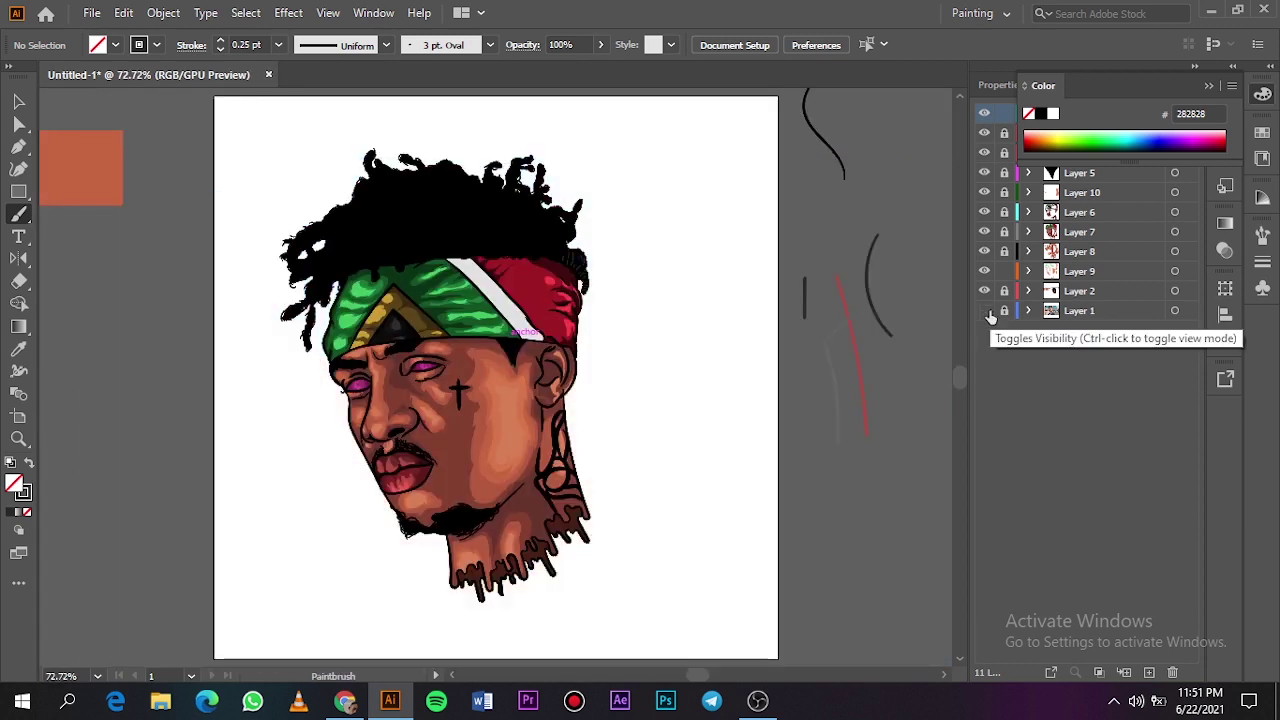
# Step: Show the photo layer, paint short strands down the hair above the green headband's triangle, and hide the photo again
pyautogui.click(986, 311)
pyautogui.scroll(3, 392, 204)
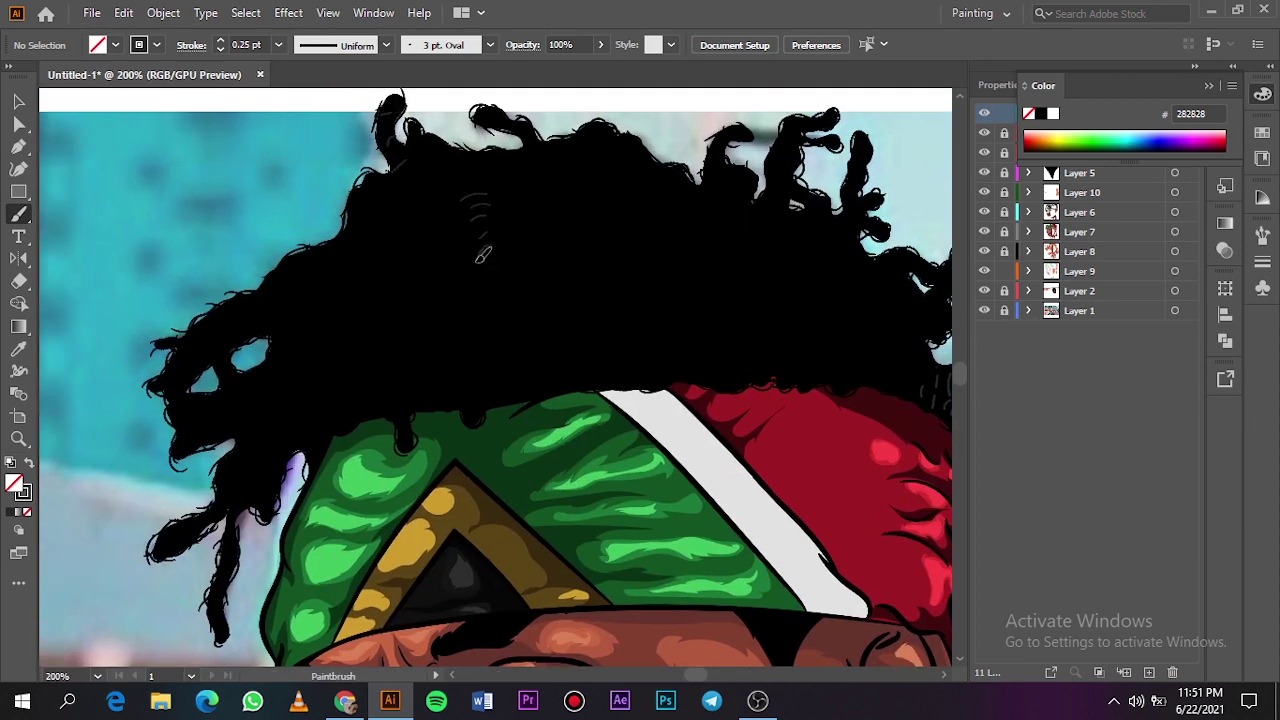
pyautogui.moveTo(486, 281); pyautogui.dragTo(476, 292)
pyautogui.moveTo(483, 305); pyautogui.dragTo(464, 330)
pyautogui.moveTo(430, 377); pyautogui.dragTo(420, 383)
pyautogui.moveTo(409, 392)
pyautogui.mouseDown()
pyautogui.moveTo(395, 398)
pyautogui.moveTo(431, 341)
pyautogui.mouseUp()
pyautogui.moveTo(376, 264); pyautogui.dragTo(388, 242)
pyautogui.moveTo(364, 236); pyautogui.dragTo(376, 195)
pyautogui.moveTo(418, 189)
pyautogui.mouseDown()
pyautogui.moveTo(405, 208)
pyautogui.moveTo(438, 282)
pyautogui.mouseUp()
pyautogui.moveTo(448, 288); pyautogui.dragTo(450, 318)
pyautogui.moveTo(410, 252); pyautogui.dragTo(391, 222)
pyautogui.moveTo(388, 215); pyautogui.dragTo(381, 200)
pyautogui.moveTo(423, 268); pyautogui.dragTo(440, 321)
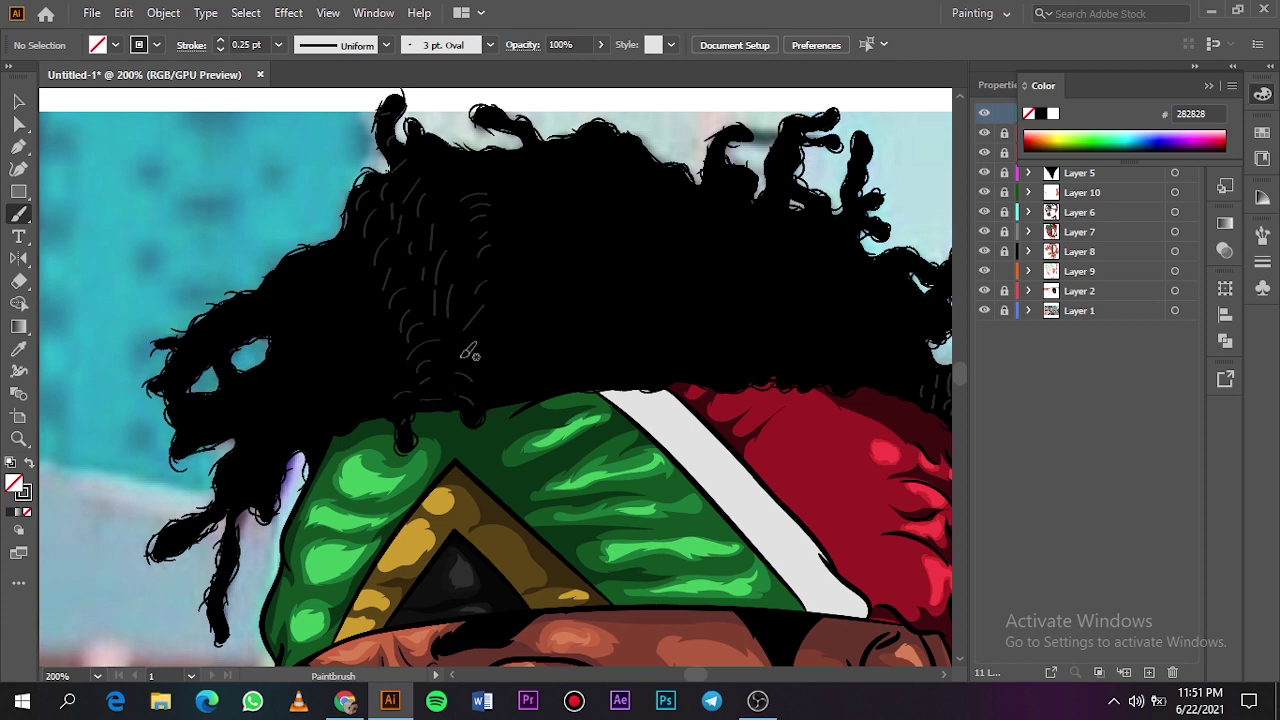
pyautogui.hotkey('ctrl', '0')
pyautogui.click(984, 310)
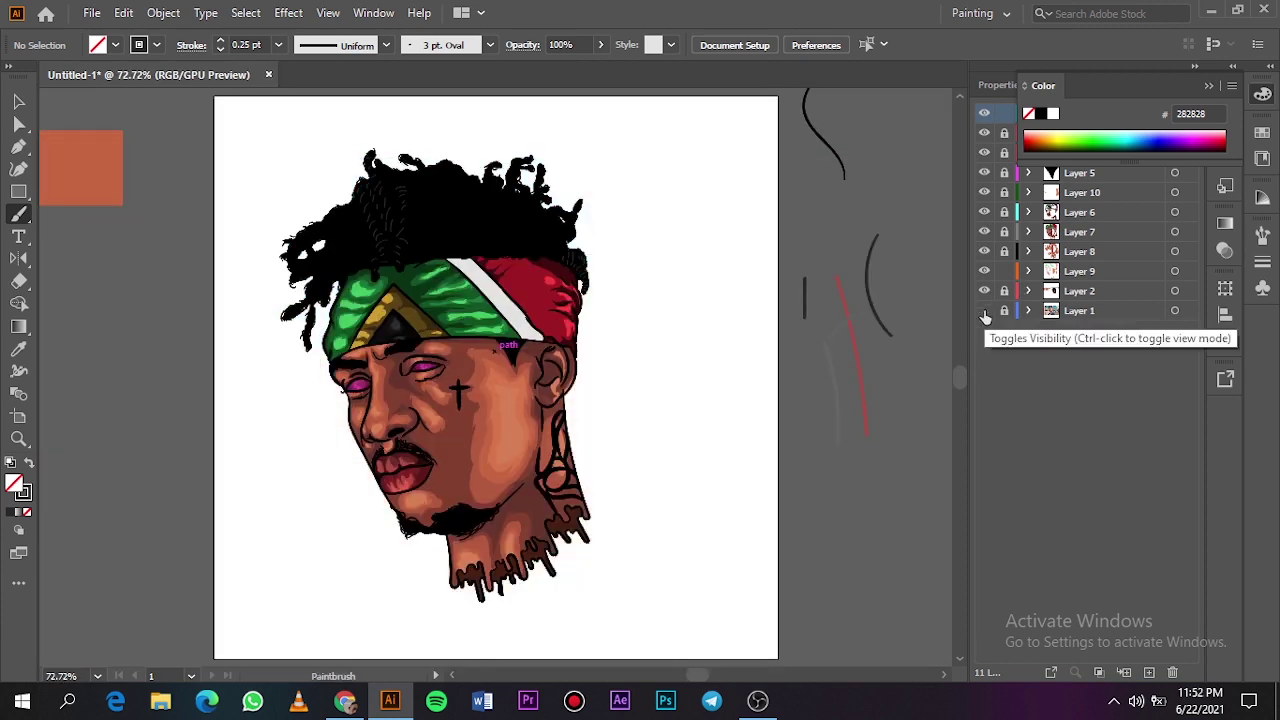
# Step: Fill the left side of the hair with curved strands using the photo as reference, and leave the photo layer hidden
pyautogui.click(984, 312)
pyautogui.scroll(3, 309, 271)
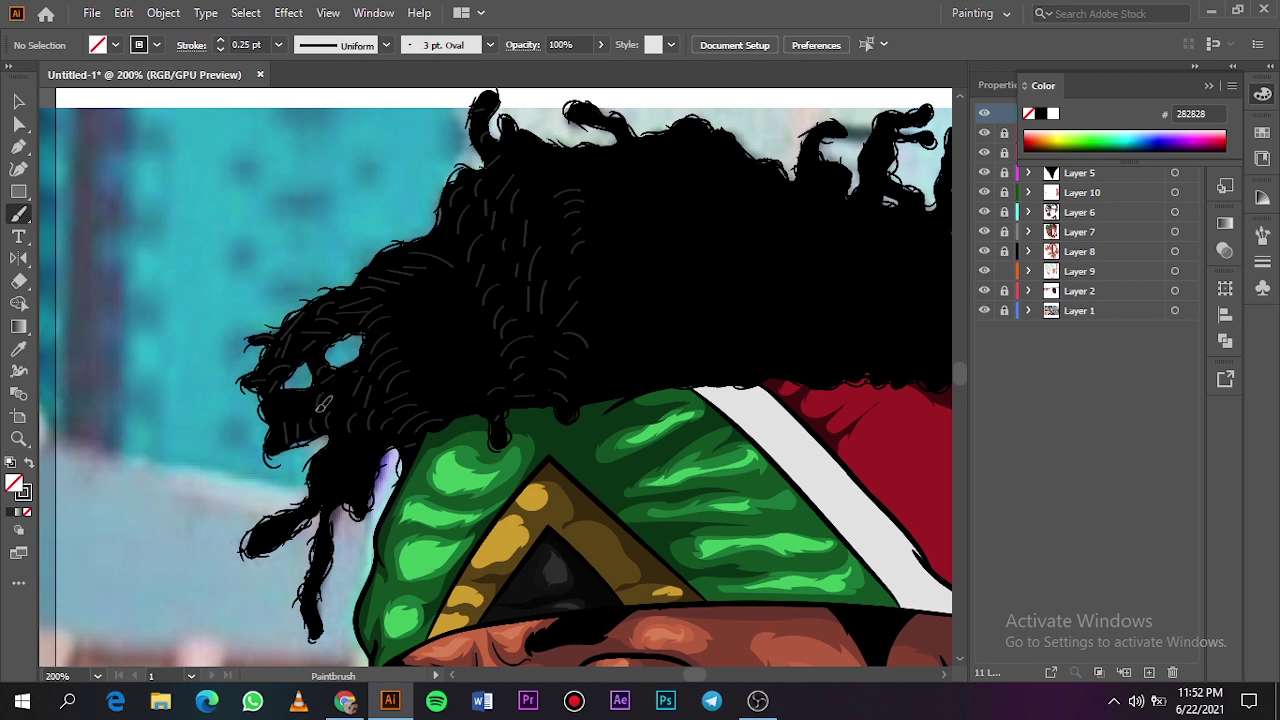
pyautogui.hotkey('ctrl', '0')
pyautogui.click(985, 311)
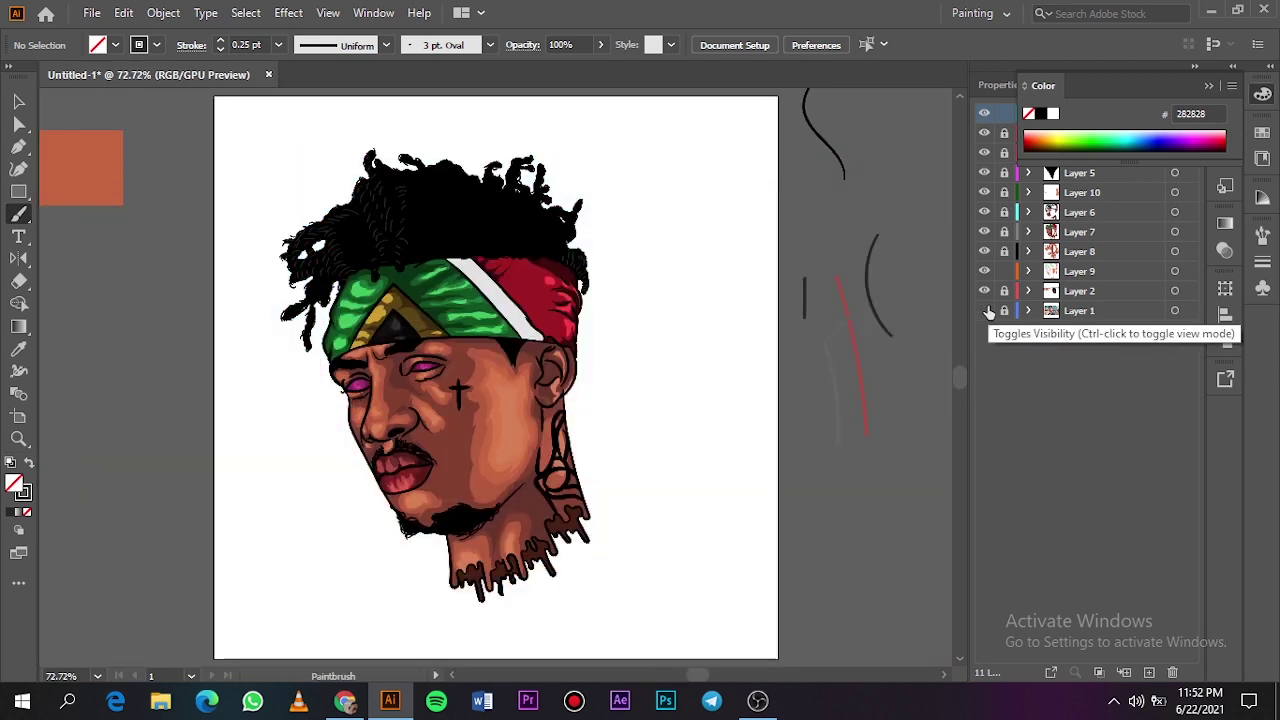
# Step: Paint short strands on the lowest left locks hanging beside the green headband and fill gaps in the left hair
pyautogui.scroll(5, 312, 302)
pyautogui.scroll(1, 310, 302)
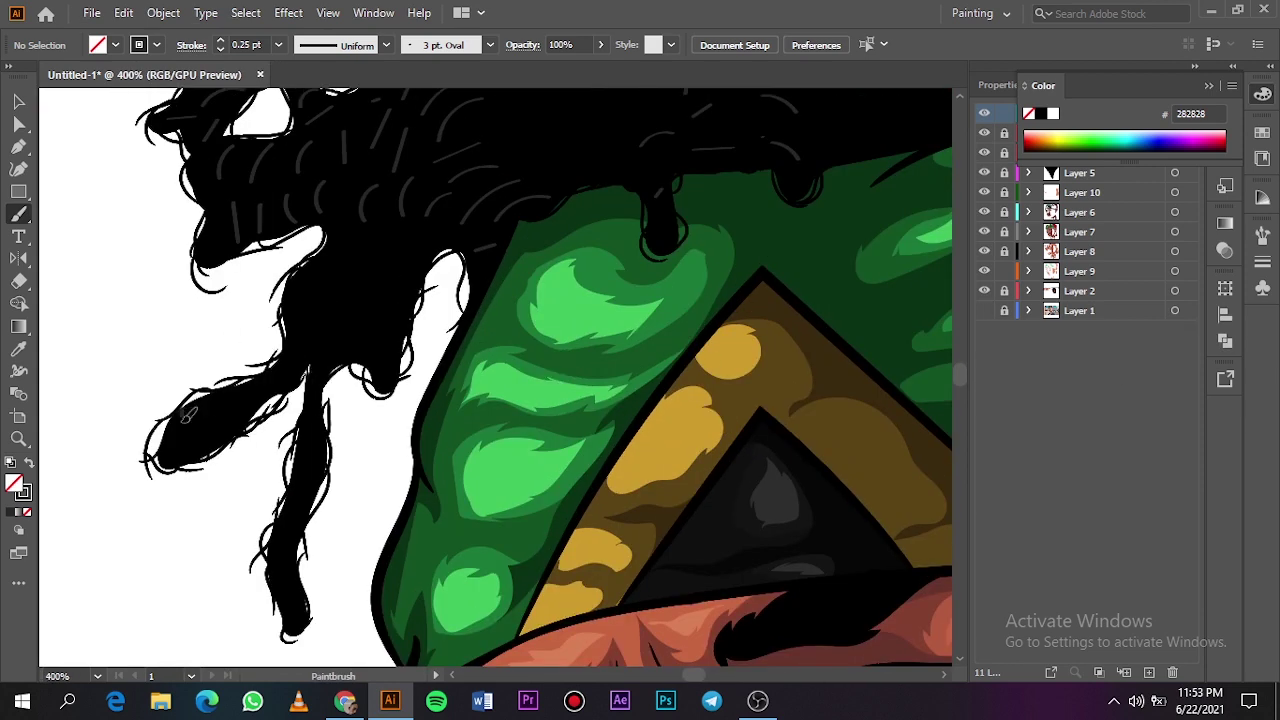
pyautogui.moveTo(300, 306); pyautogui.dragTo(328, 336)
pyautogui.moveTo(314, 284); pyautogui.dragTo(347, 315)
pyautogui.moveTo(334, 266); pyautogui.dragTo(360, 294)
pyautogui.moveTo(356, 242)
pyautogui.mouseDown()
pyautogui.moveTo(381, 262)
pyautogui.moveTo(371, 329)
pyautogui.mouseUp()
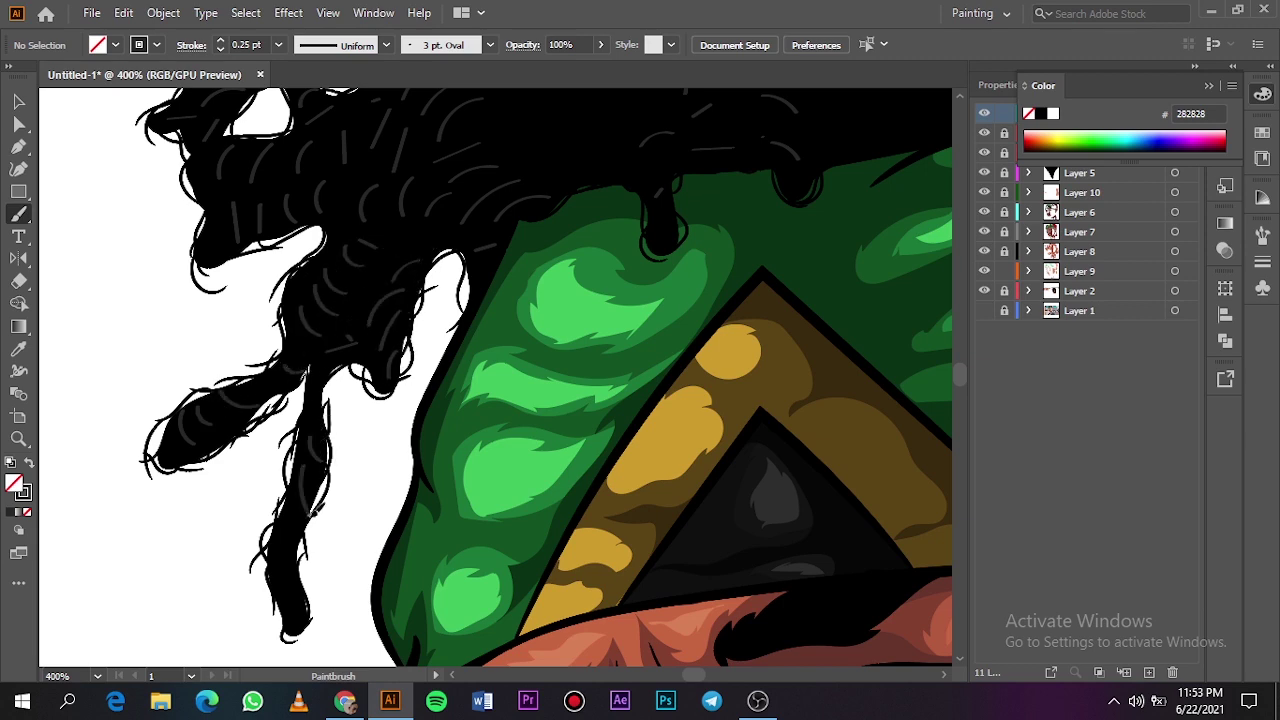
pyautogui.scroll(-2, 310, 600)
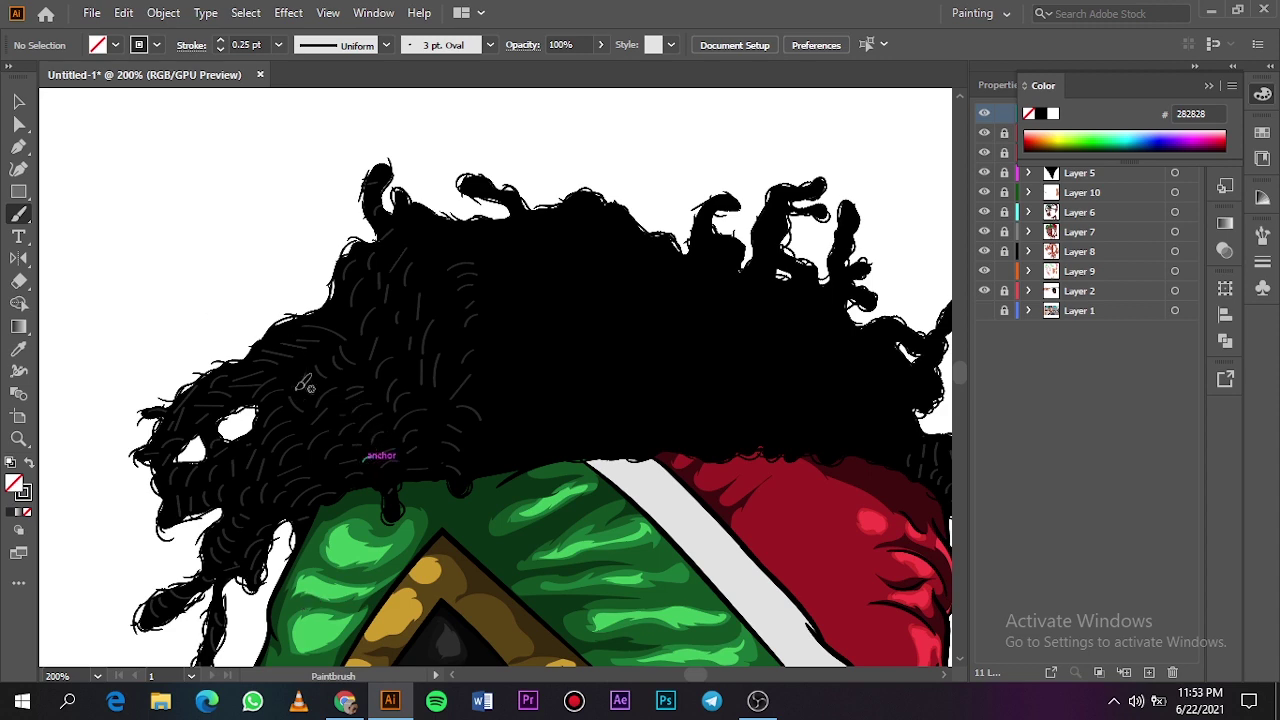
pyautogui.hotkey('ctrl', '0')
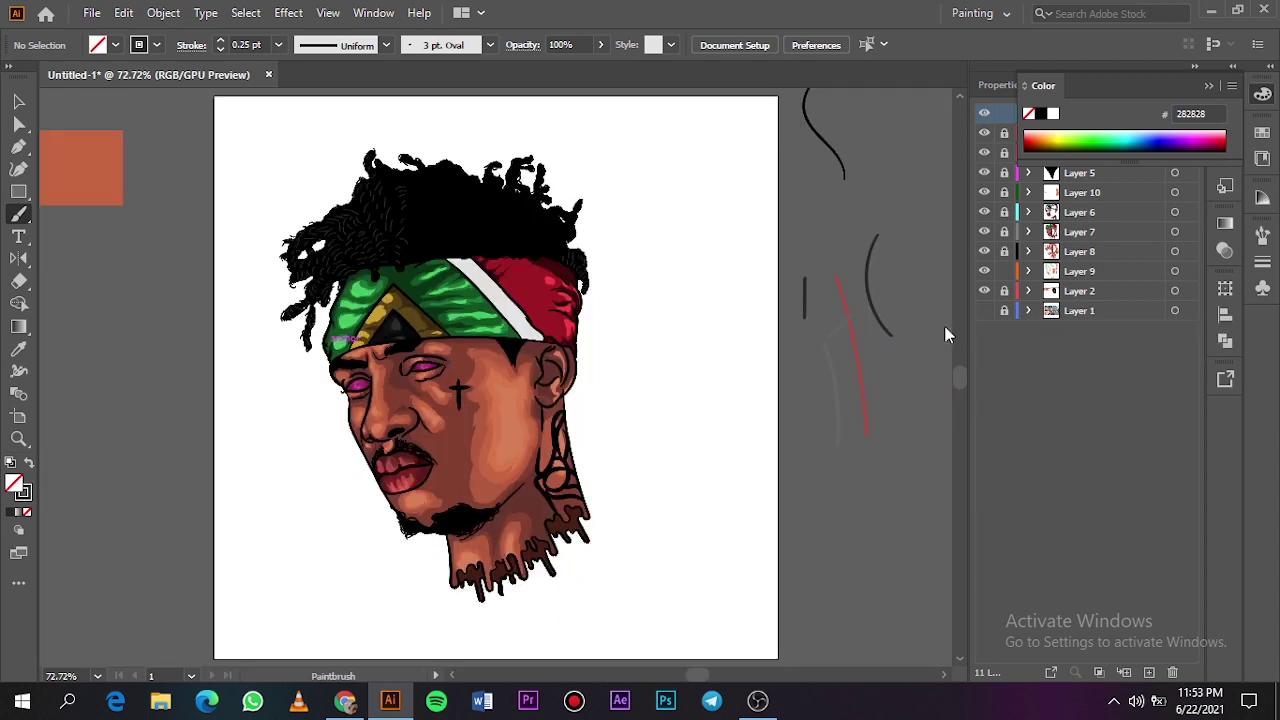
# Step: Paint curved strands across the middle of the hair, from the crown down to the headband's white stripe
pyautogui.scroll(4, 384, 183)
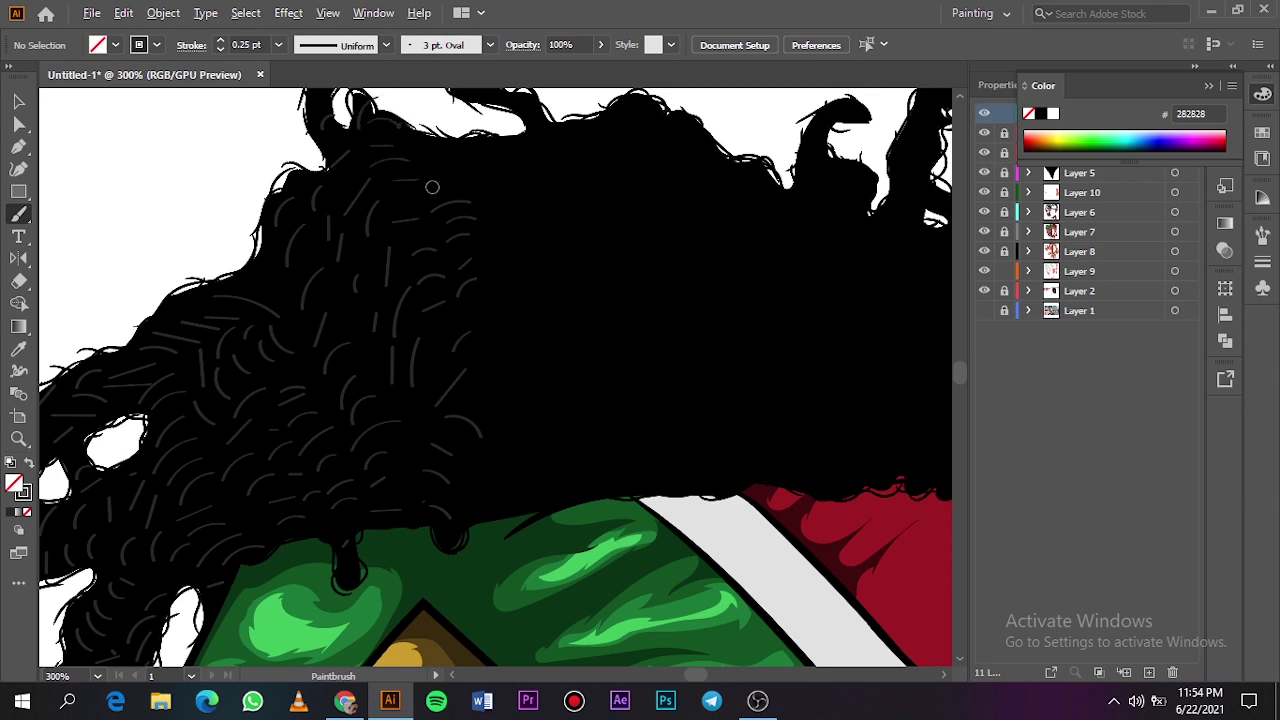
pyautogui.hotkey('ctrl', '0')
pyautogui.scroll(3, 432, 187)
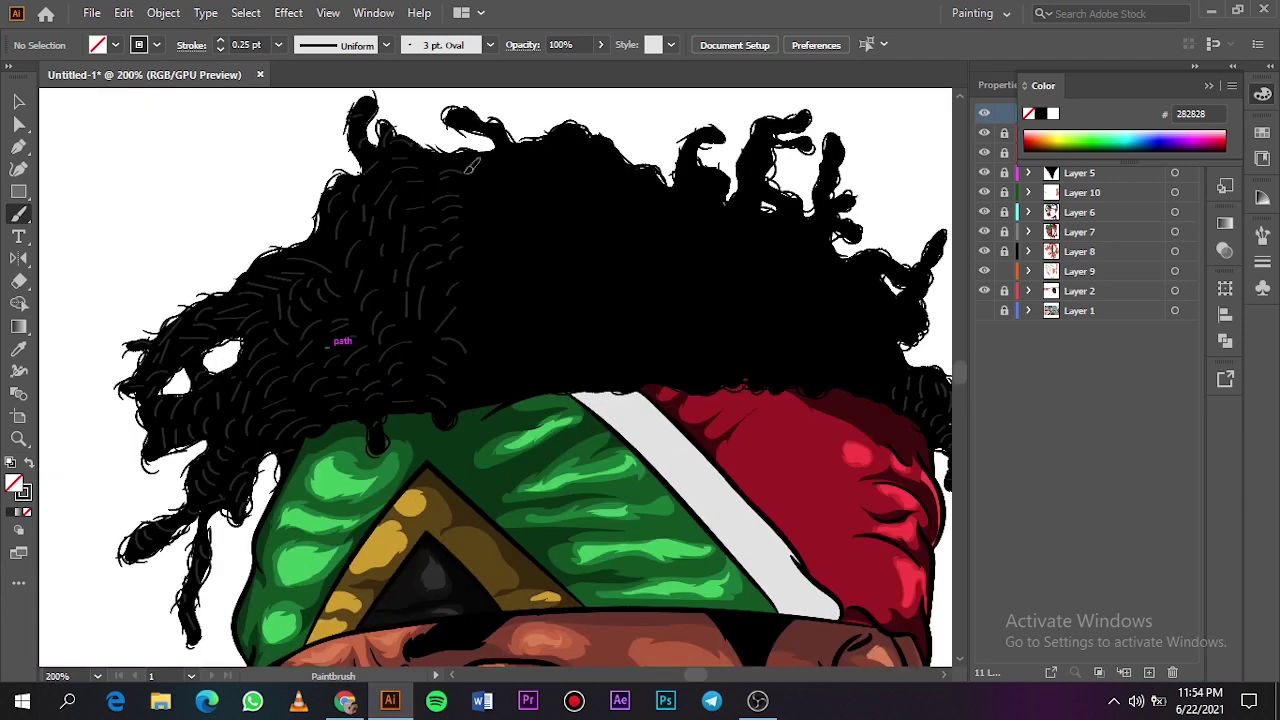
pyautogui.moveTo(521, 196); pyautogui.dragTo(500, 208)
pyautogui.moveTo(510, 226); pyautogui.dragTo(484, 240)
pyautogui.moveTo(488, 196)
pyautogui.mouseDown()
pyautogui.moveTo(467, 217)
pyautogui.moveTo(467, 332)
pyautogui.mouseUp()
pyautogui.moveTo(515, 242)
pyautogui.mouseDown()
pyautogui.moveTo(501, 235)
pyautogui.moveTo(492, 305)
pyautogui.mouseUp()
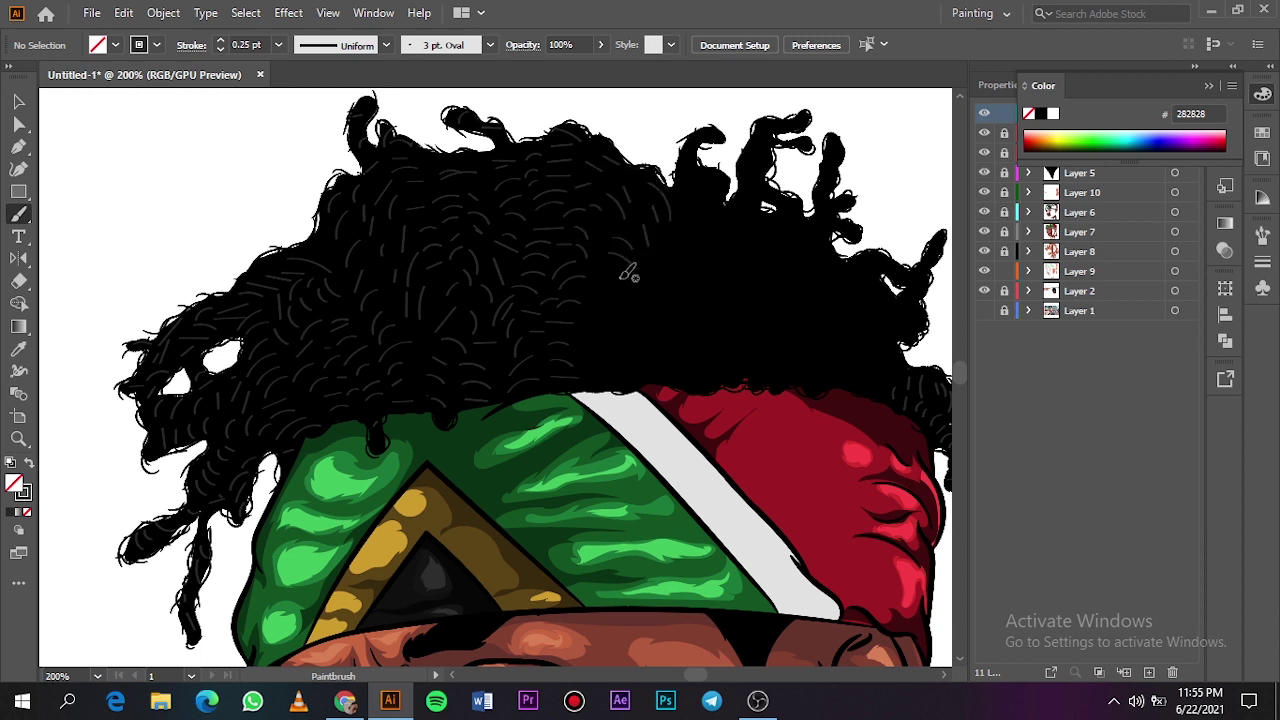
pyautogui.moveTo(590, 286); pyautogui.dragTo(611, 309)
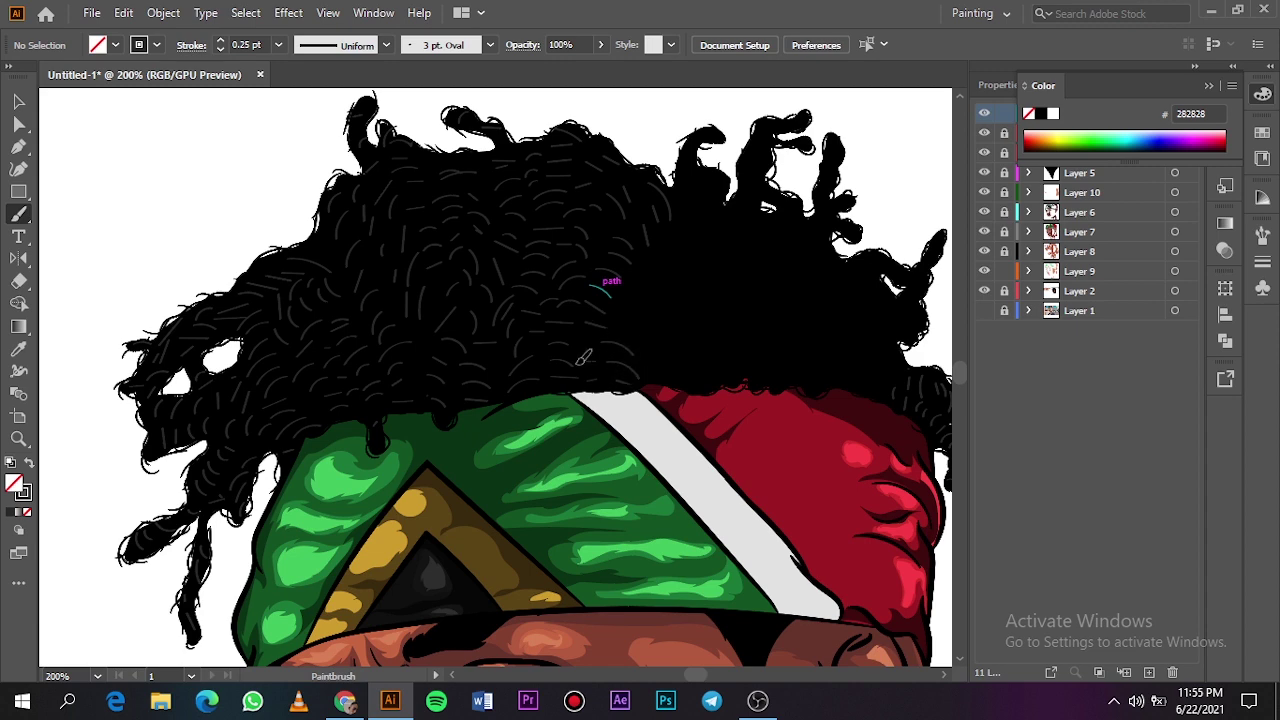
# Step: Cover the right side of the hair above the red headband and its upright locks with short curved strands
pyautogui.hotkey('ctrl', '0')
pyautogui.scroll(7, 584, 336)
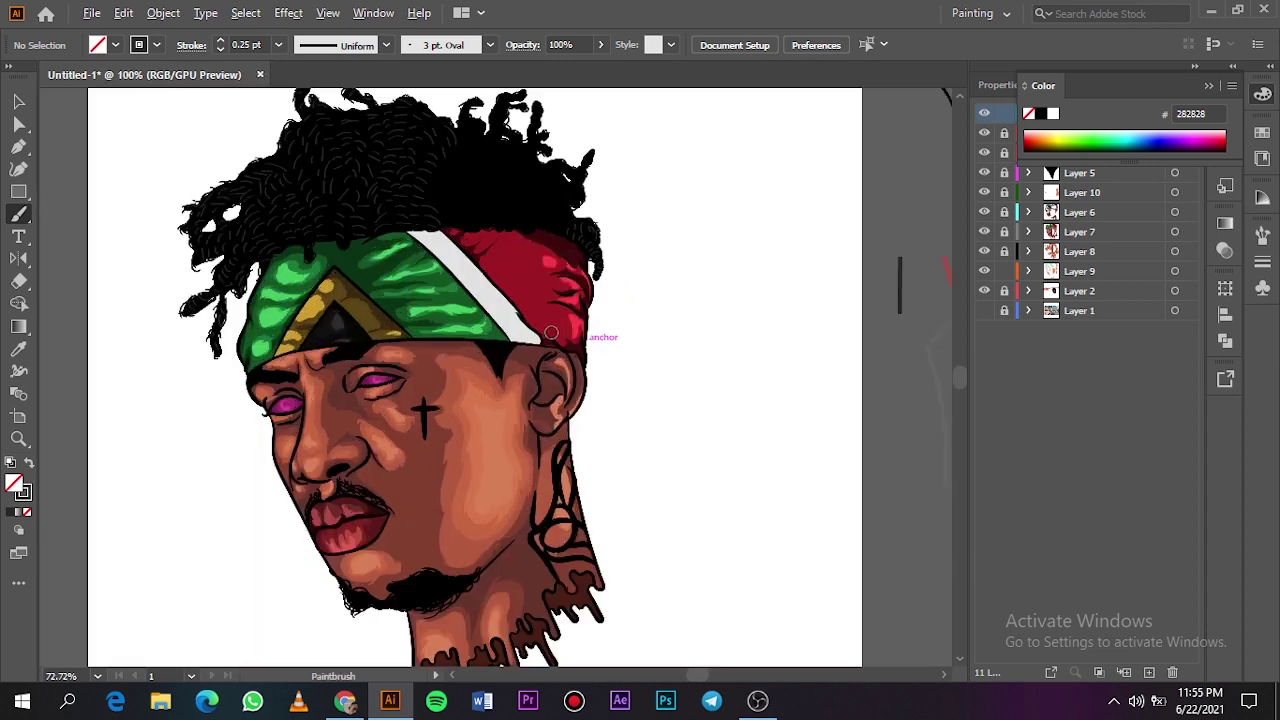
pyautogui.scroll(-3, 553, 330)
pyautogui.scroll(3, 560, 323)
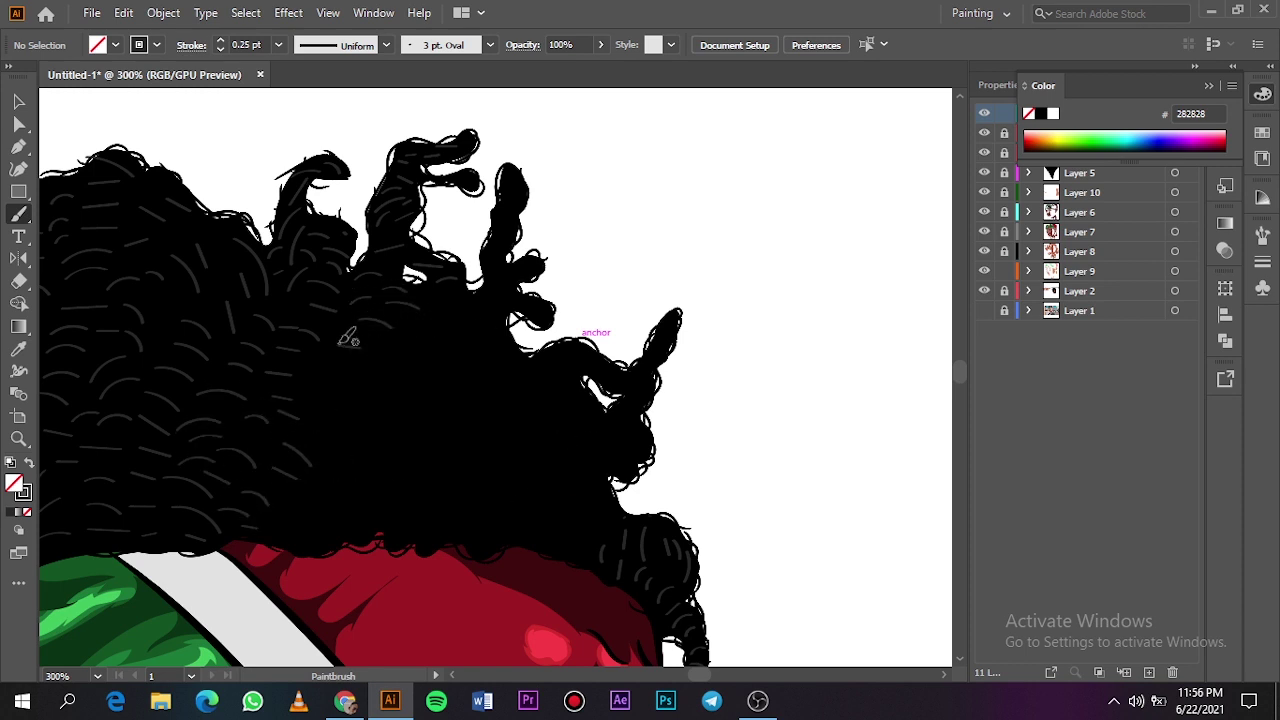
pyautogui.moveTo(367, 386); pyautogui.dragTo(392, 385)
pyautogui.moveTo(394, 375); pyautogui.dragTo(415, 389)
pyautogui.moveTo(372, 366); pyautogui.dragTo(393, 366)
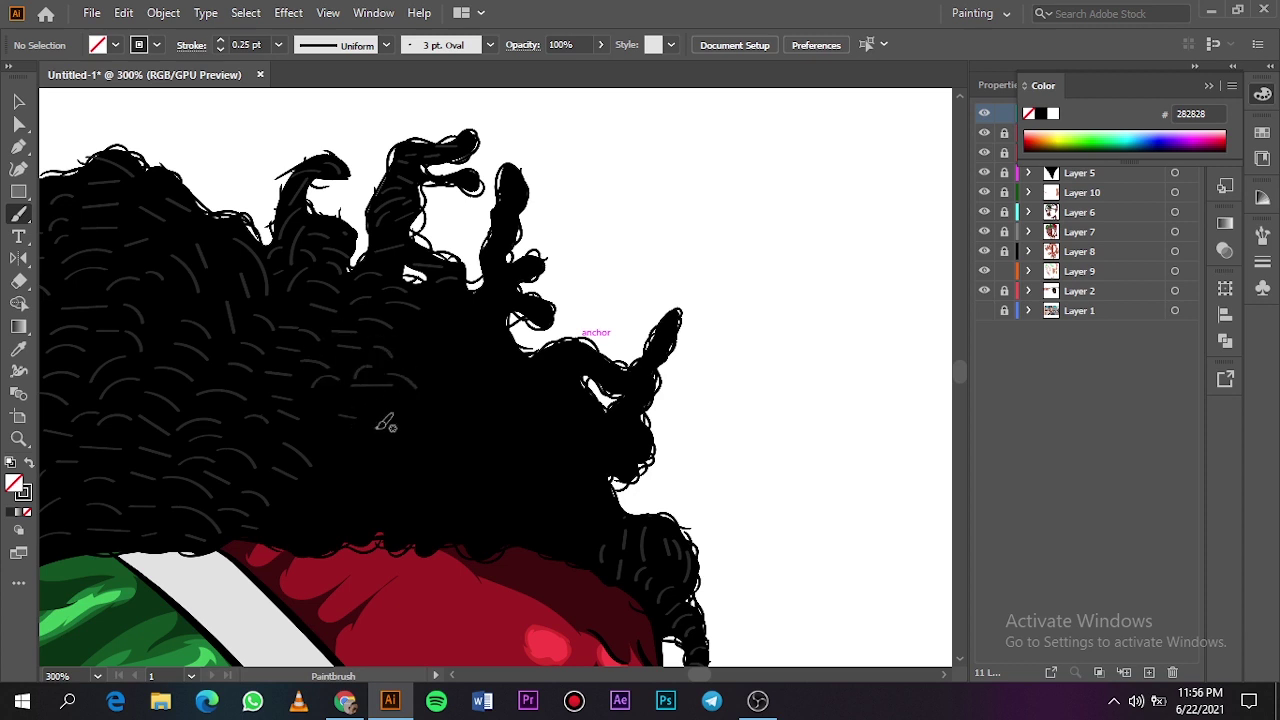
pyautogui.moveTo(376, 414); pyautogui.dragTo(406, 459)
pyautogui.moveTo(341, 450)
pyautogui.mouseDown()
pyautogui.moveTo(361, 456)
pyautogui.moveTo(328, 434)
pyautogui.mouseUp()
pyautogui.moveTo(392, 474); pyautogui.dragTo(410, 498)
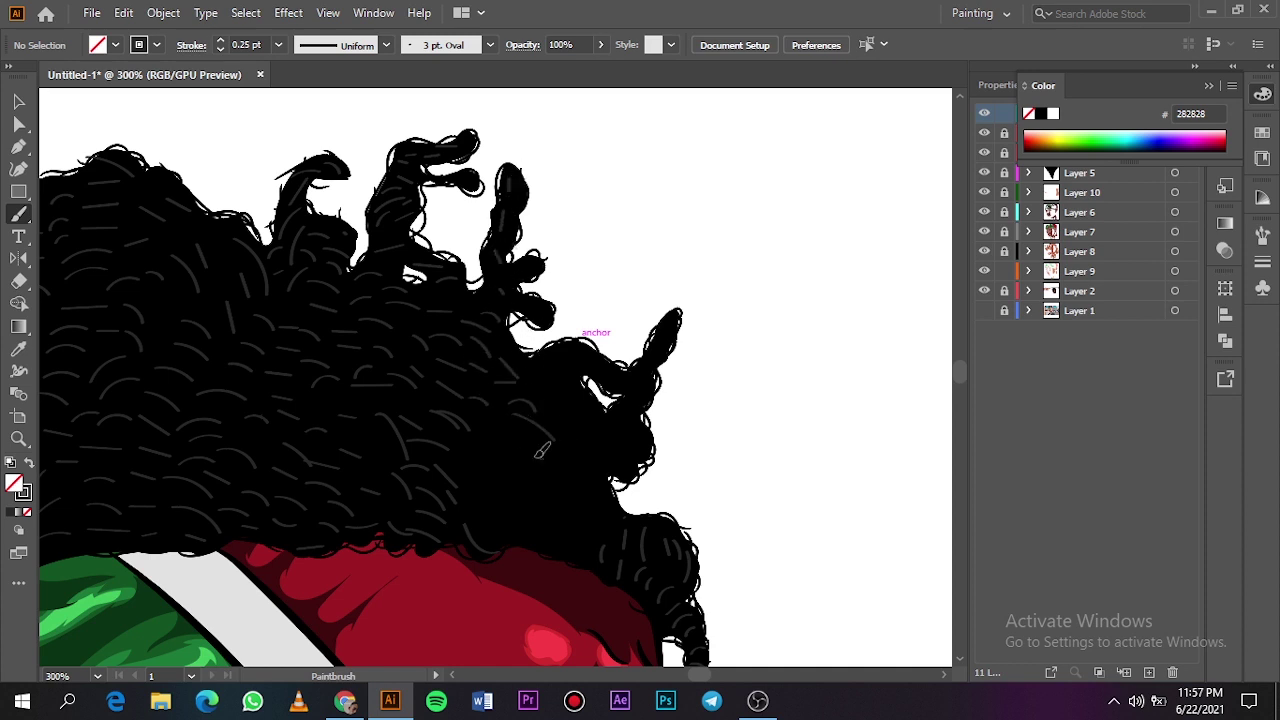
pyautogui.moveTo(489, 477)
pyautogui.mouseDown()
pyautogui.moveTo(537, 507)
pyautogui.moveTo(562, 544)
pyautogui.moveTo(596, 469)
pyautogui.mouseUp()
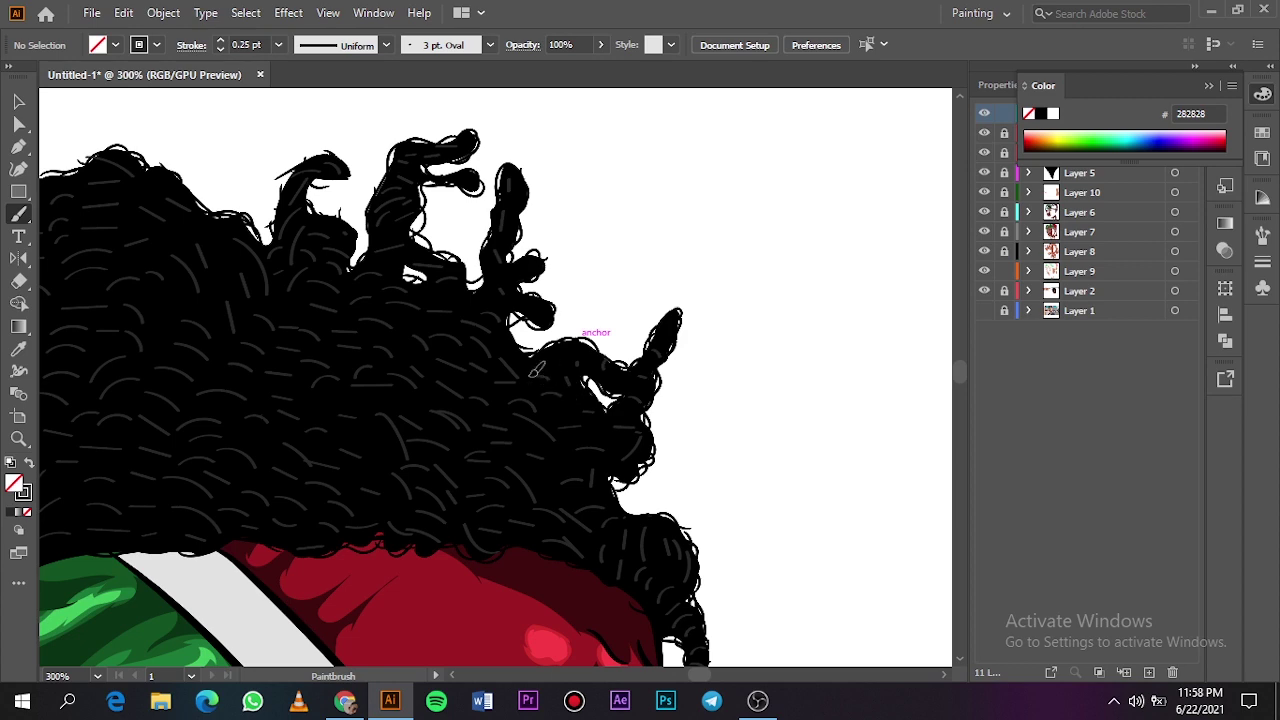
pyautogui.hotkey('ctrl', '0')
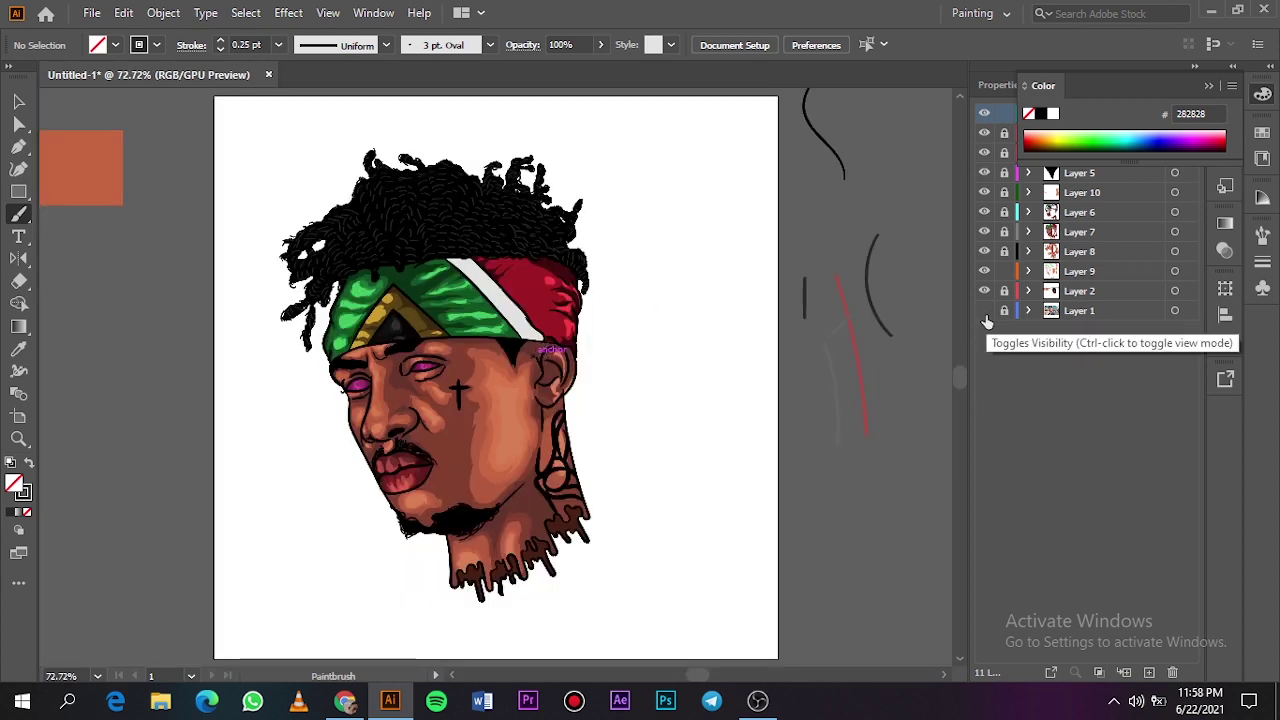